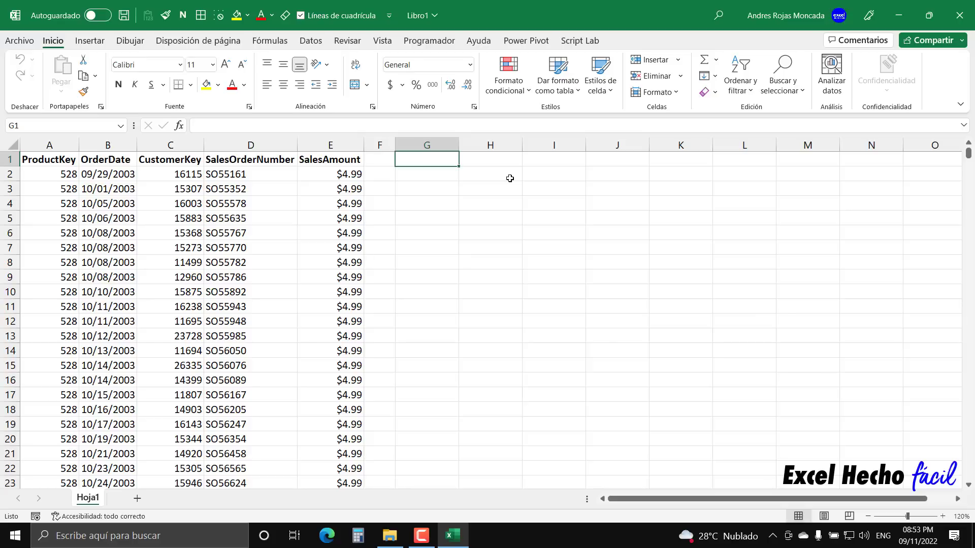
Check how far the sales records extend down the ProductKey column
{"action": "left_click", "coordinate": [76, 158]}
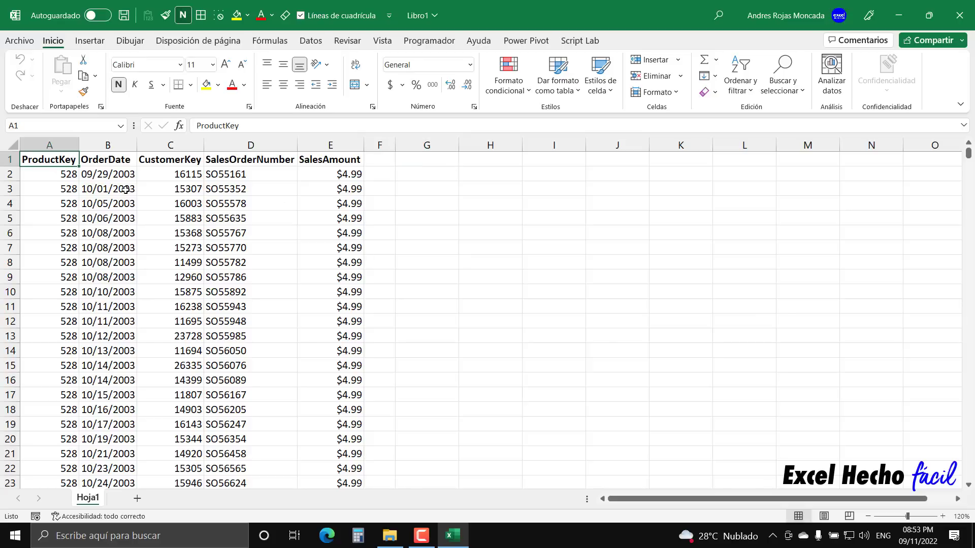
{"action": "key", "text": "ctrl+Down"}
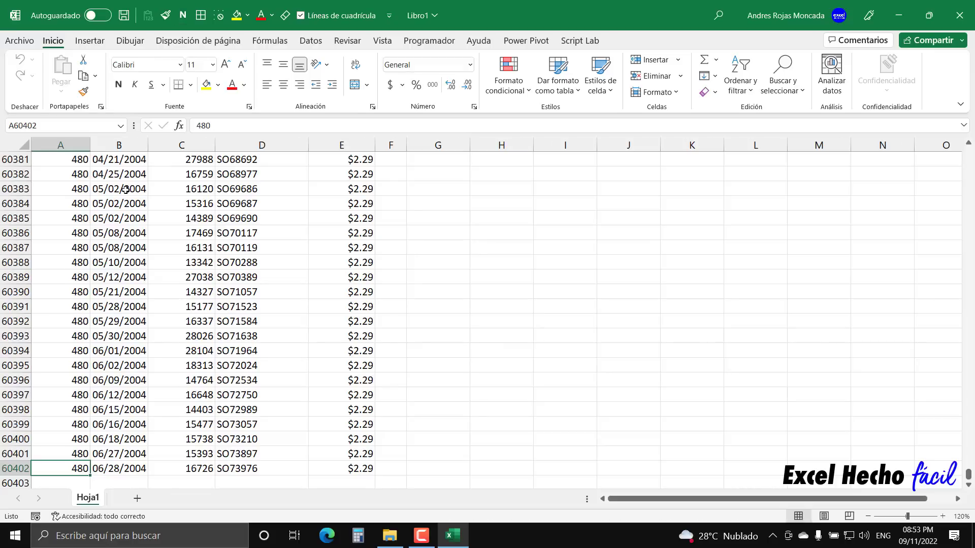
{"action": "key", "text": "ctrl+shift+Up"}
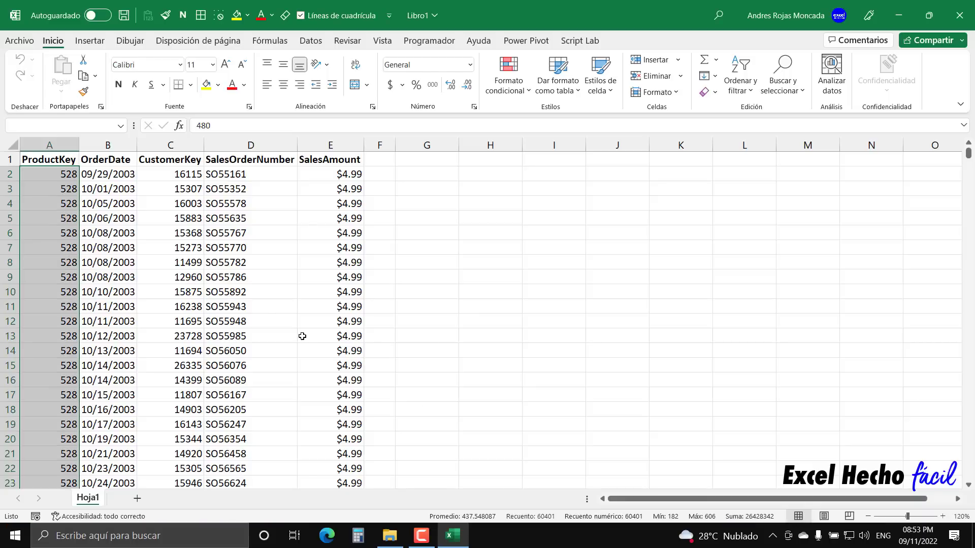
{"action": "left_click", "coordinate": [73, 158]}
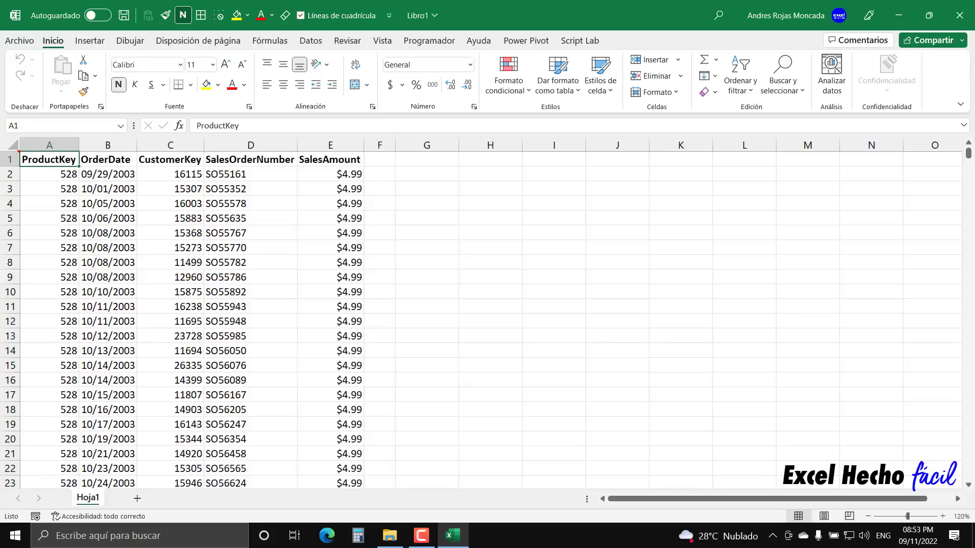
{"action": "left_click_drag", "start_coordinate": [19, 151], "coordinate": [79, 167]}
{"action": "left_click_drag", "start_coordinate": [70, 109], "coordinate": [70, 142]}
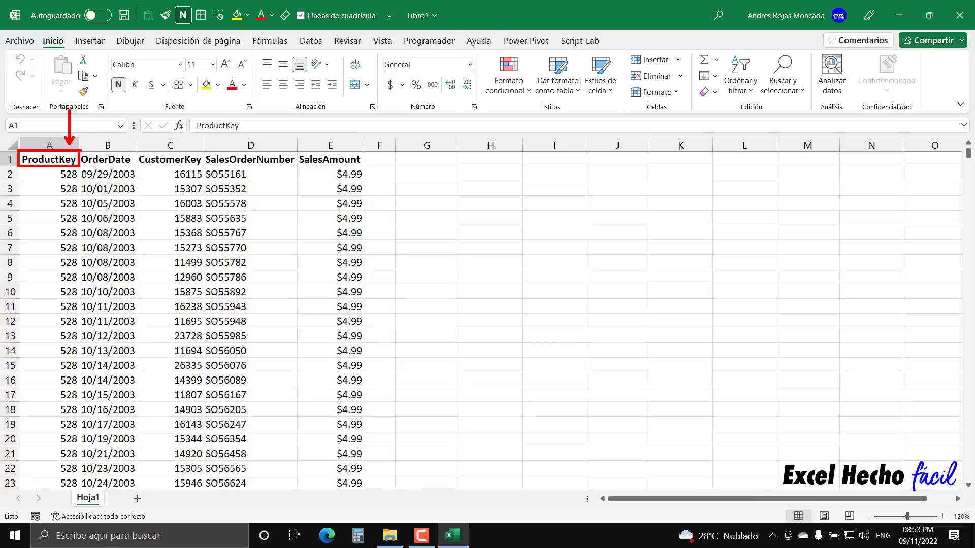
{"action": "mouse_move", "coordinate": [80, 150]}
{"action": "left_mouse_down"}
{"action": "mouse_move", "coordinate": [89, 163]}
{"action": "mouse_move", "coordinate": [136, 167]}
{"action": "left_mouse_up"}
{"action": "mouse_move", "coordinate": [137, 148]}
{"action": "left_mouse_down"}
{"action": "mouse_move", "coordinate": [151, 163]}
{"action": "mouse_move", "coordinate": [205, 168]}
{"action": "left_mouse_up"}
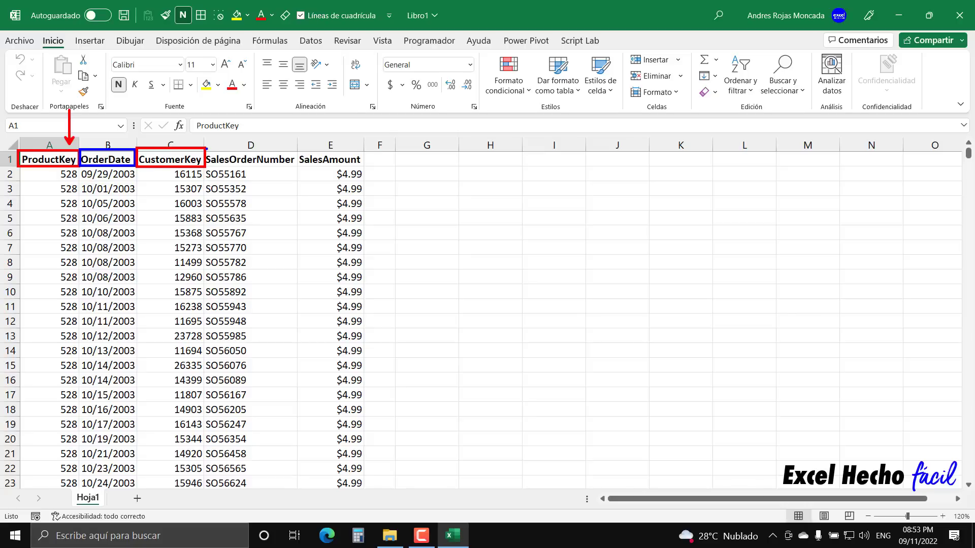
{"action": "mouse_move", "coordinate": [206, 148]}
{"action": "left_mouse_down"}
{"action": "mouse_move", "coordinate": [244, 169]}
{"action": "mouse_move", "coordinate": [299, 168]}
{"action": "left_mouse_up"}
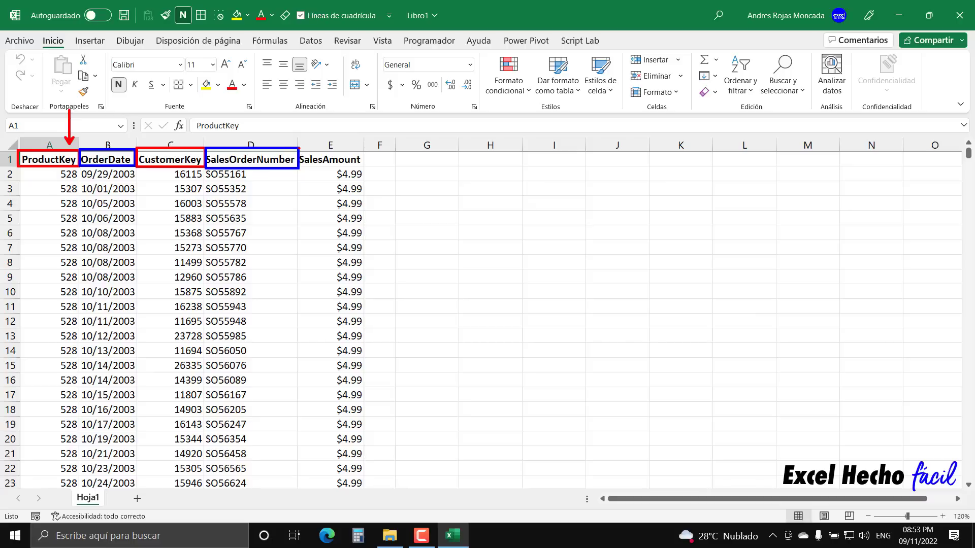
{"action": "mouse_move", "coordinate": [298, 148]}
{"action": "left_mouse_down"}
{"action": "mouse_move", "coordinate": [323, 169]}
{"action": "mouse_move", "coordinate": [364, 170]}
{"action": "left_mouse_up"}
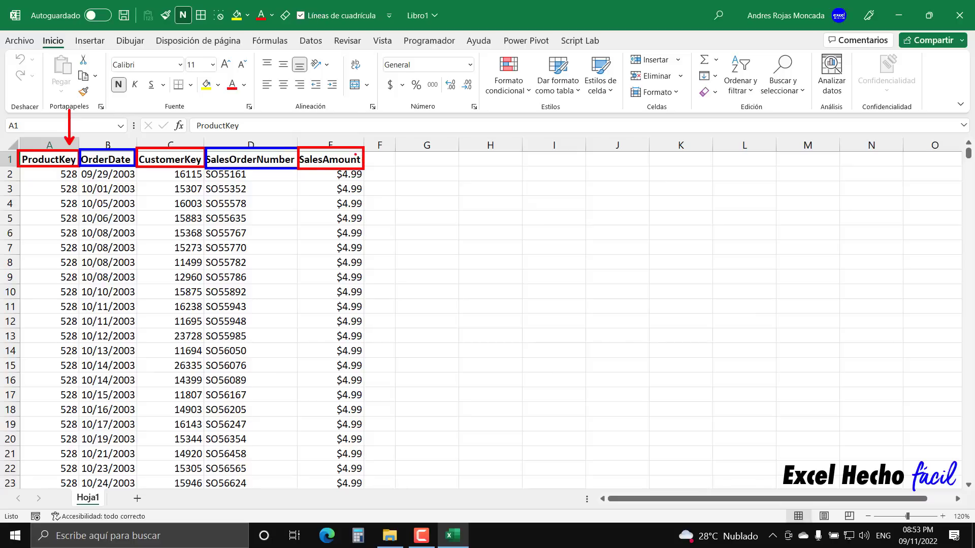
{"action": "key", "text": "e"}
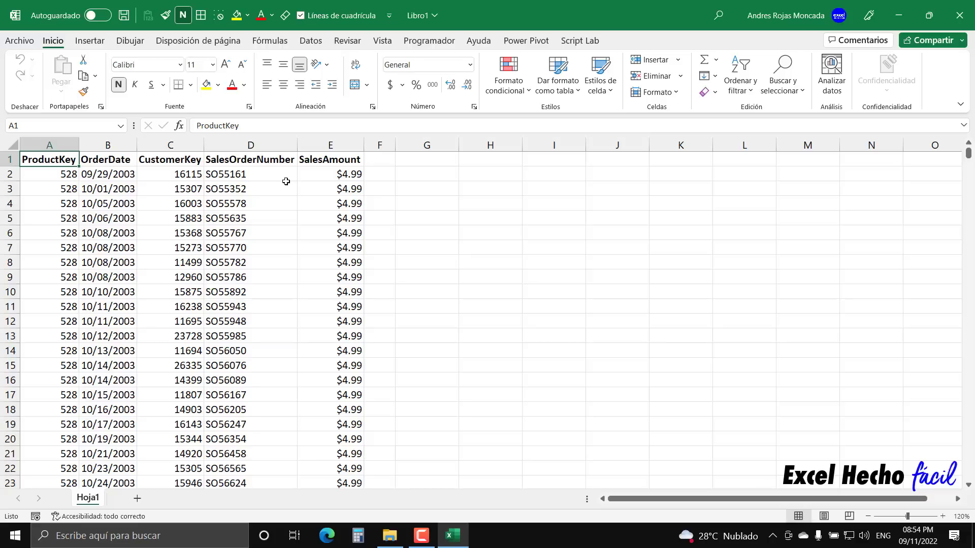
Duplicate the Hoja1 worksheet and rename the copy as Hoja2
{"action": "left_click", "coordinate": [410, 160]}
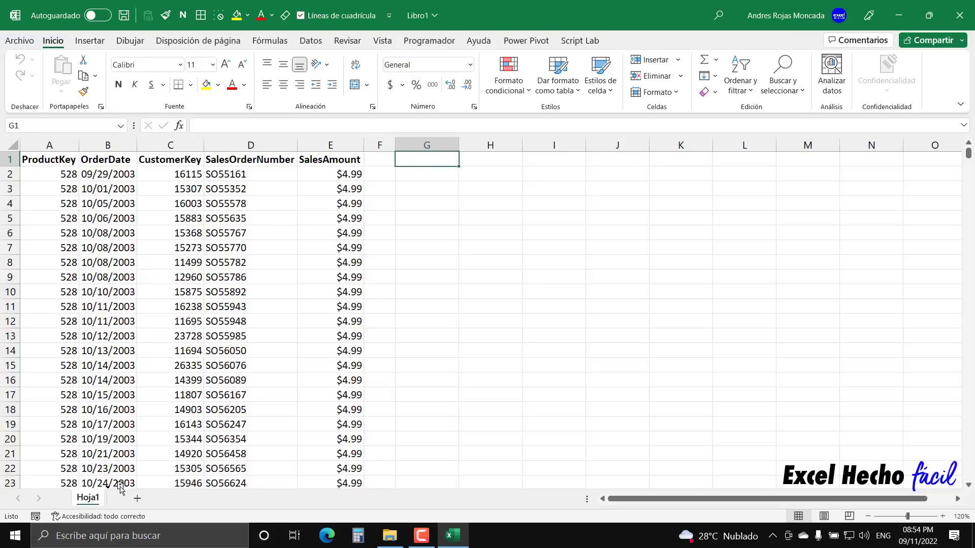
{"action": "left_click_drag", "start_coordinate": [120, 488], "coordinate": [122, 490]}
{"action": "double_click", "coordinate": [140, 499]}
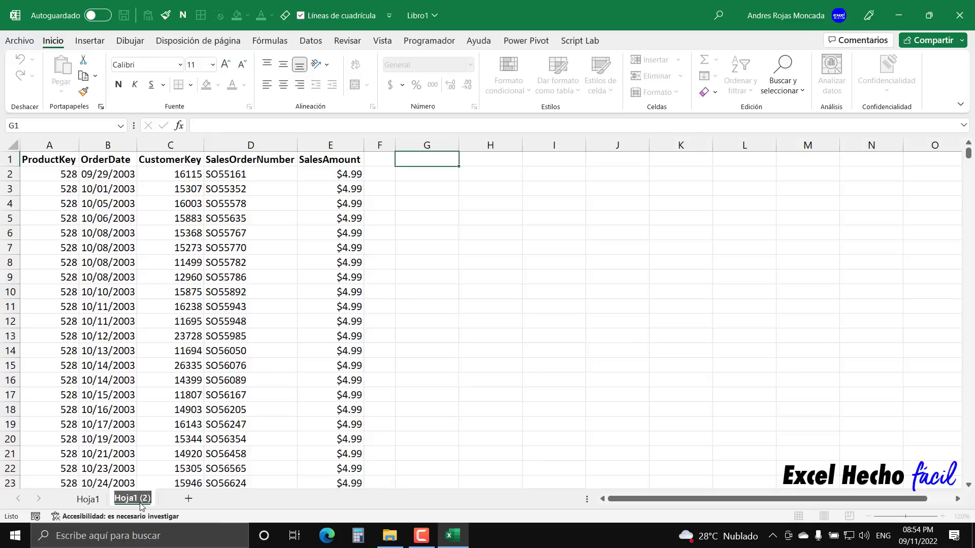
{"action": "key", "text": "Right"}
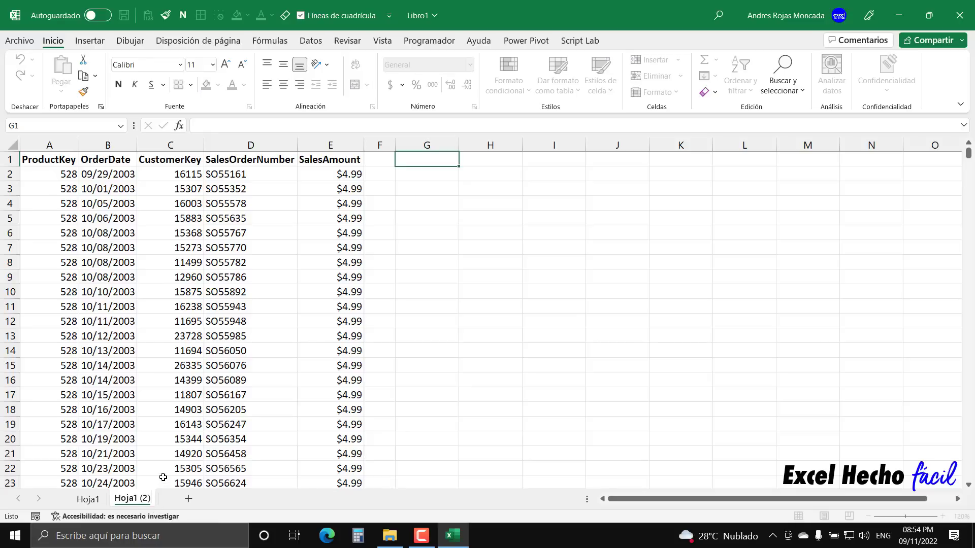
{"action": "key", "text": "BackSpace"}
{"action": "key", "text": "BackSpace"}
{"action": "key", "text": "BackSpace"}
{"action": "key", "text": "BackSpace"}
{"action": "key", "text": "BackSpace"}
{"action": "type", "text": "2"}
{"action": "key", "text": "Return"}
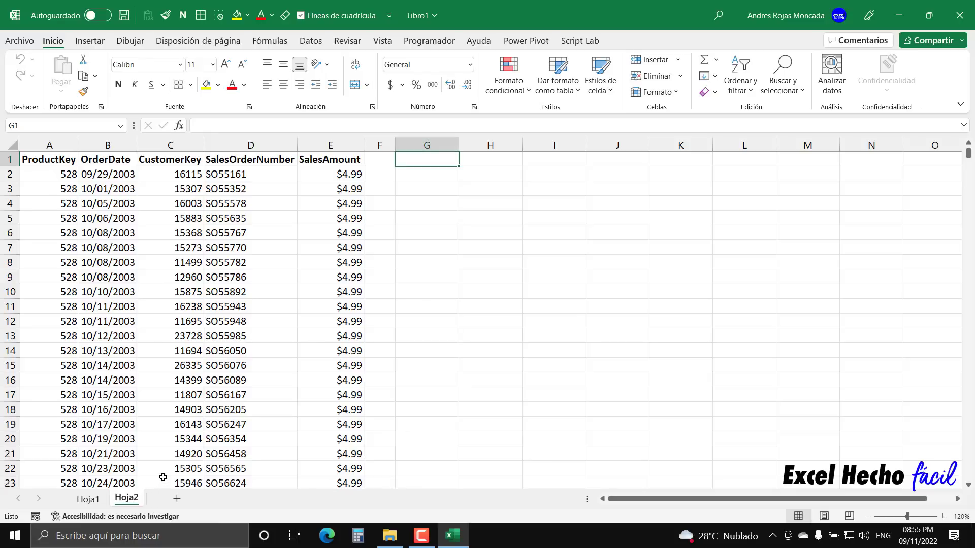
Convert the whole sales data range on Hoja2 into a table with headers and autofit its column widths
{"action": "left_click", "coordinate": [44, 161]}
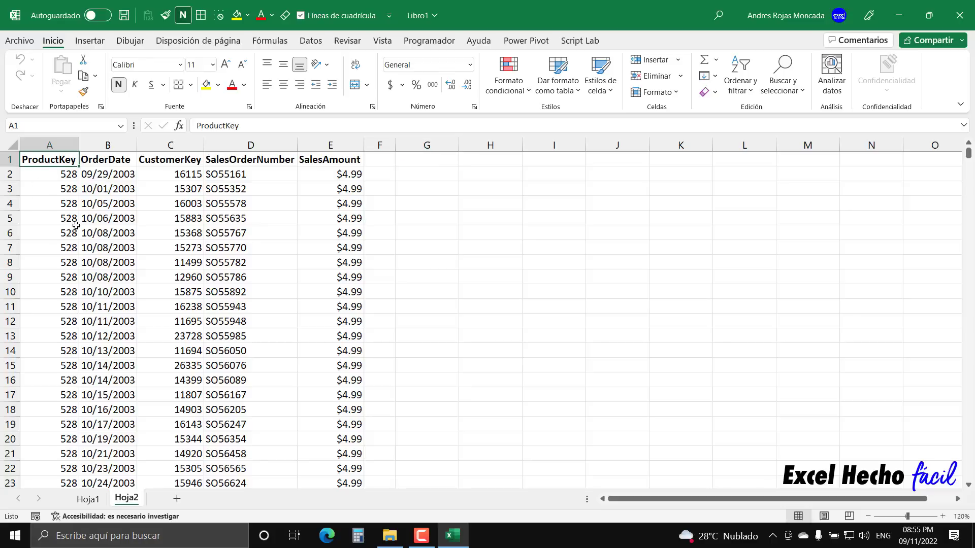
{"action": "key", "text": "ctrl+a"}
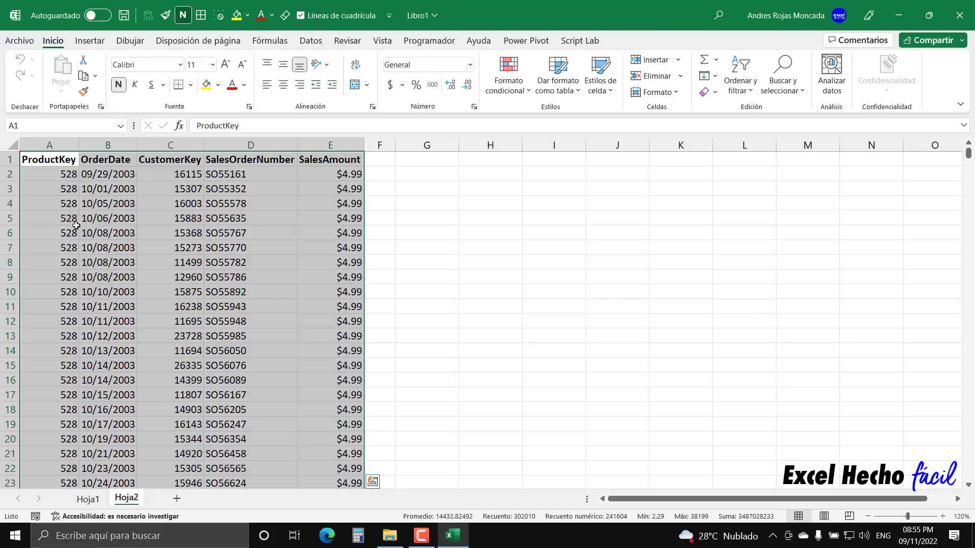
{"action": "key", "text": "ctrl+t"}
{"action": "key", "text": "Return"}
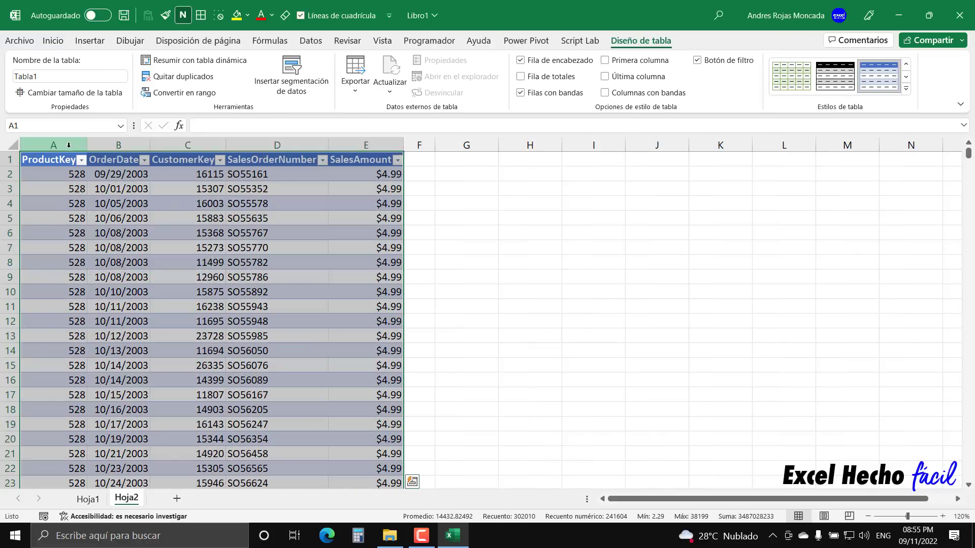
{"action": "double_click", "coordinate": [405, 147]}
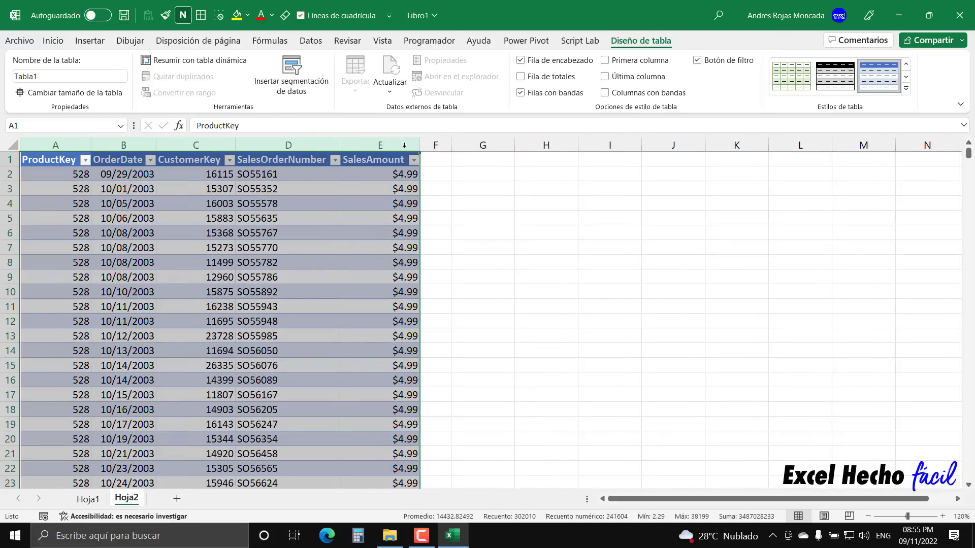
{"action": "left_click", "coordinate": [66, 160]}
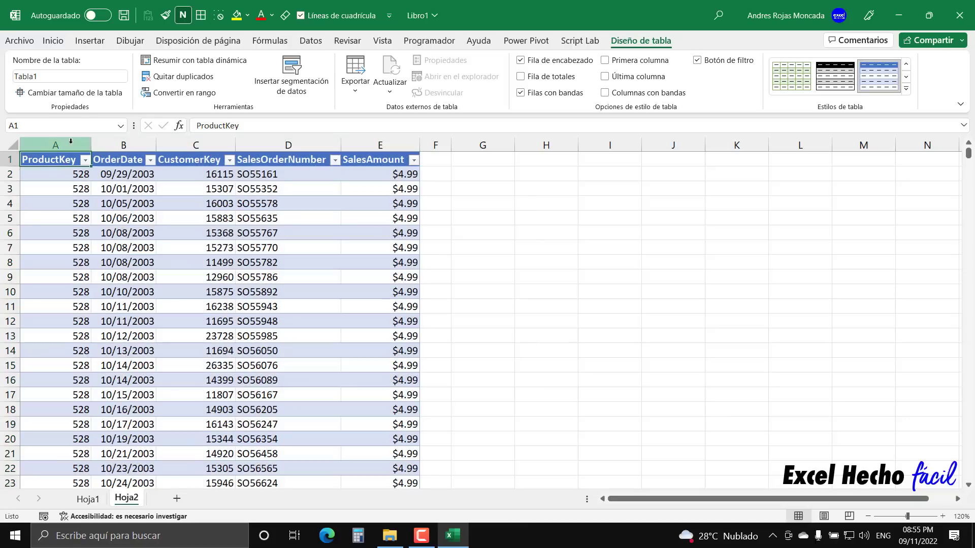
Rename the sales table as tRegVentas
{"action": "left_click", "coordinate": [79, 77]}
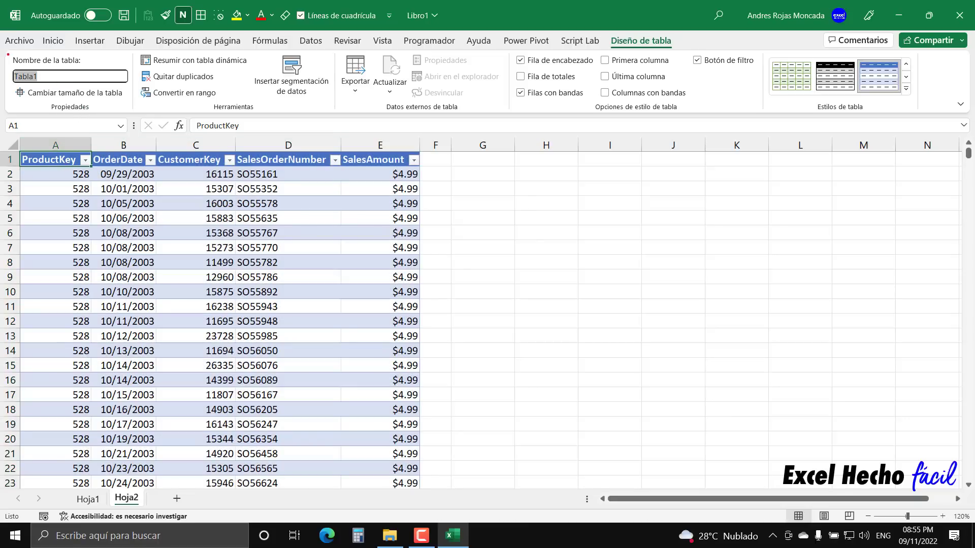
{"action": "left_click_drag", "start_coordinate": [6, 50], "coordinate": [134, 112]}
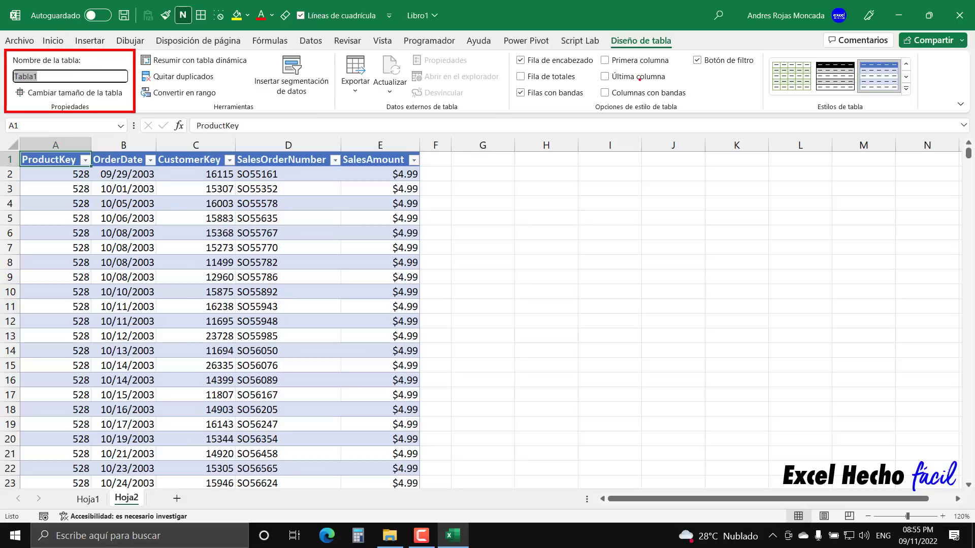
{"action": "left_click_drag", "start_coordinate": [675, 42], "coordinate": [717, 43]}
{"action": "left_click_drag", "start_coordinate": [97, 108], "coordinate": [129, 107]}
{"action": "left_click_drag", "start_coordinate": [44, 76], "coordinate": [81, 75]}
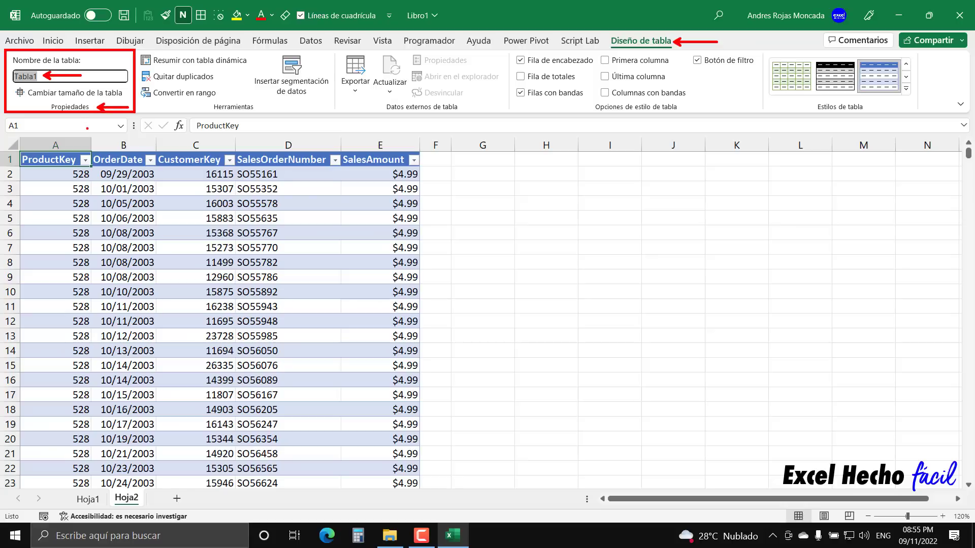
{"action": "key", "text": "Escape"}
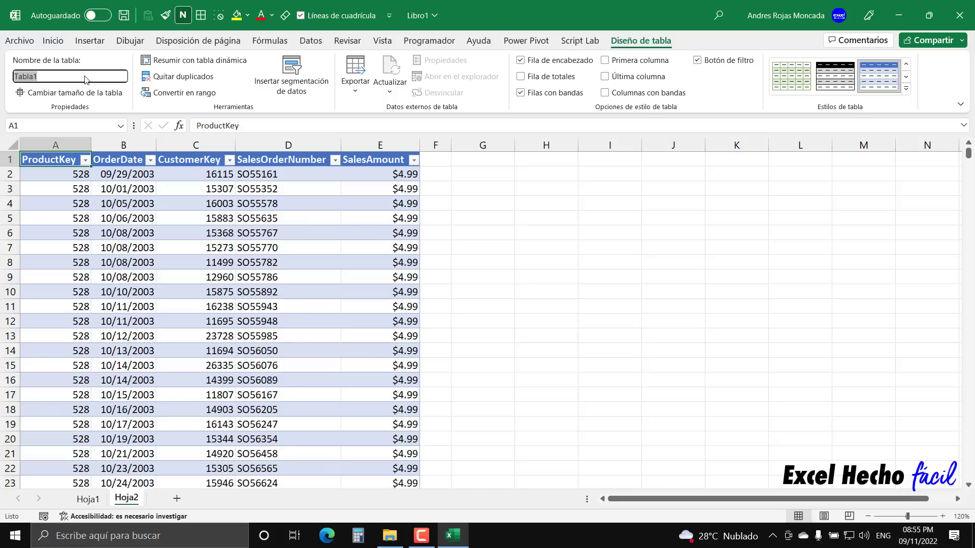
{"action": "type", "text": "t"}
{"action": "type", "text": "Reg"}
{"action": "type", "text": "Ventas"}
{"action": "key", "text": "Return"}
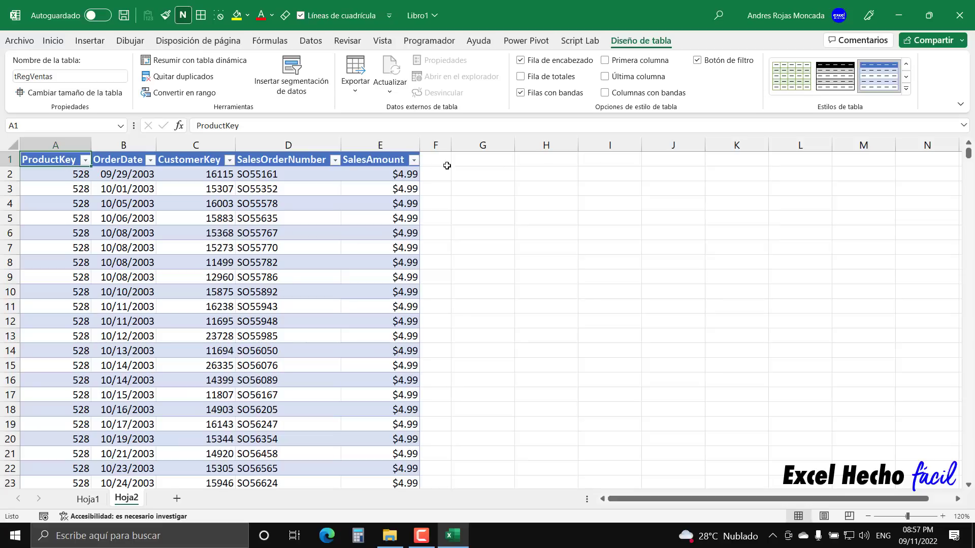
Start a custom sort of the sales table with CustomerKey as the first level, by cell values from smallest to largest
{"action": "left_click", "coordinate": [476, 161]}
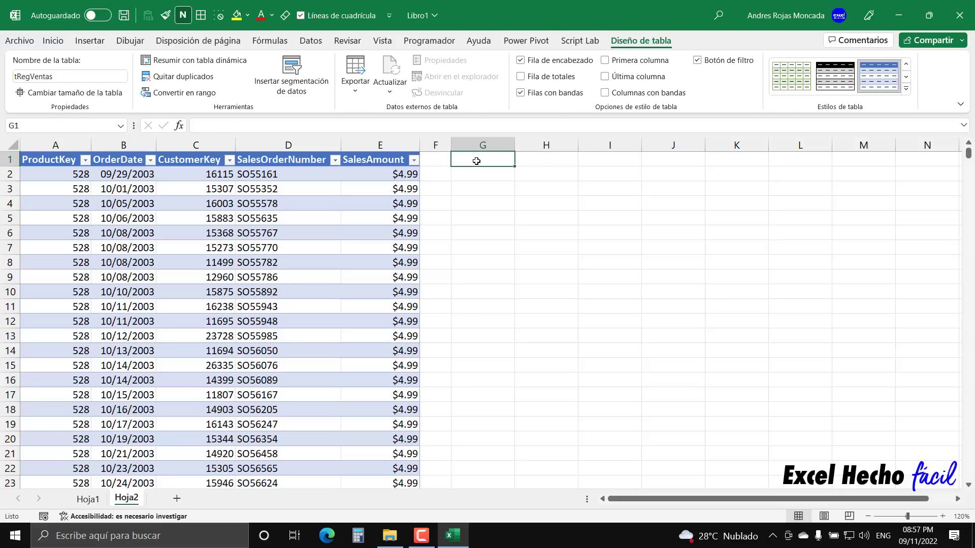
{"action": "left_click", "coordinate": [58, 160]}
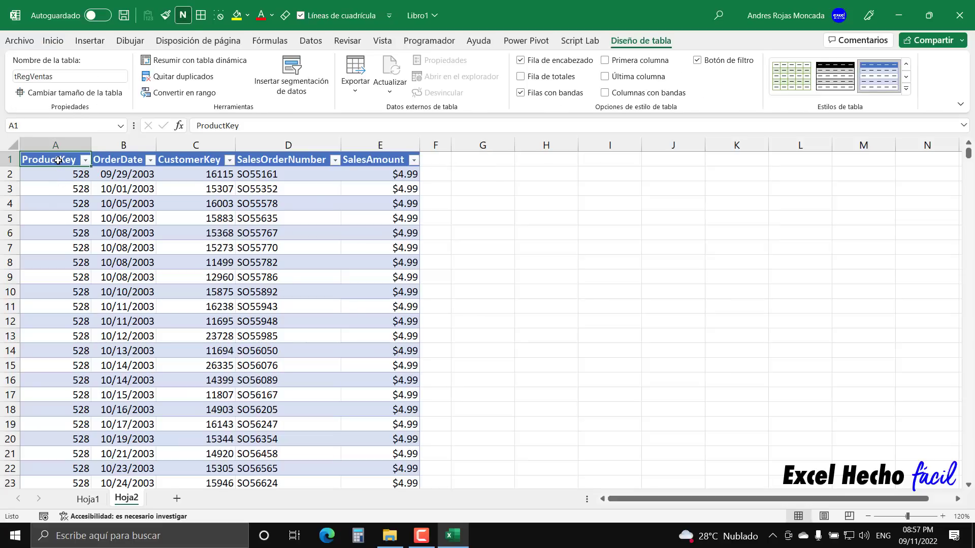
{"action": "left_click", "coordinate": [100, 159]}
{"action": "left_click", "coordinate": [52, 160]}
{"action": "left_click", "coordinate": [48, 43]}
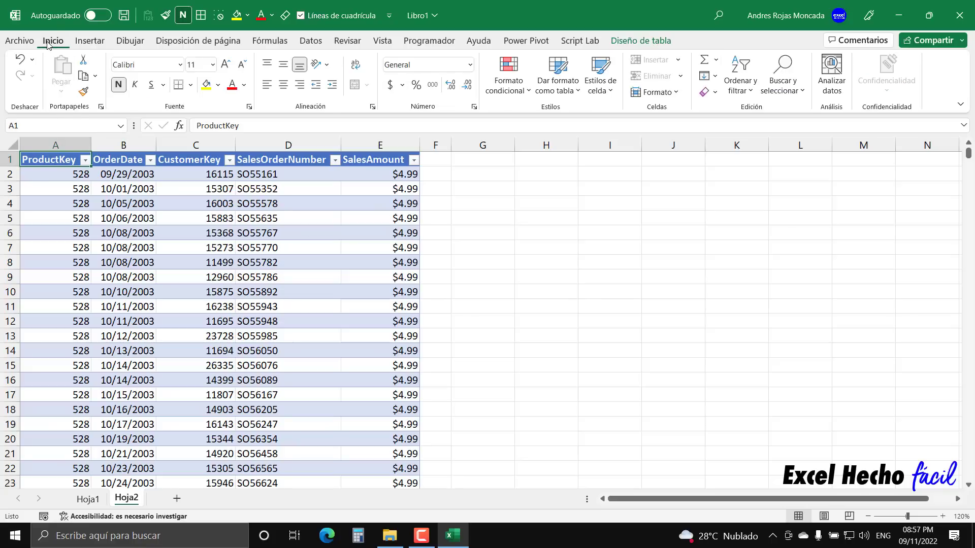
{"action": "left_click", "coordinate": [736, 88]}
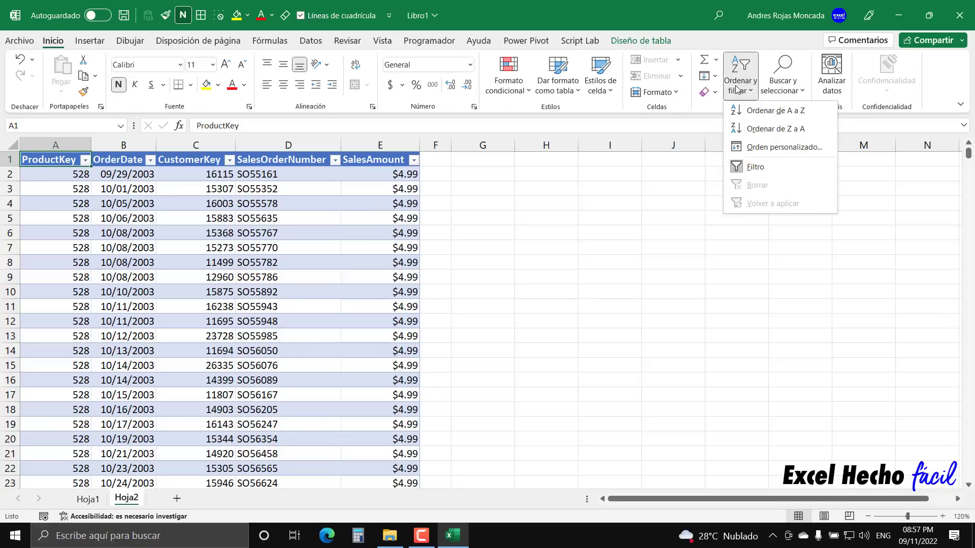
{"action": "left_click", "coordinate": [752, 146]}
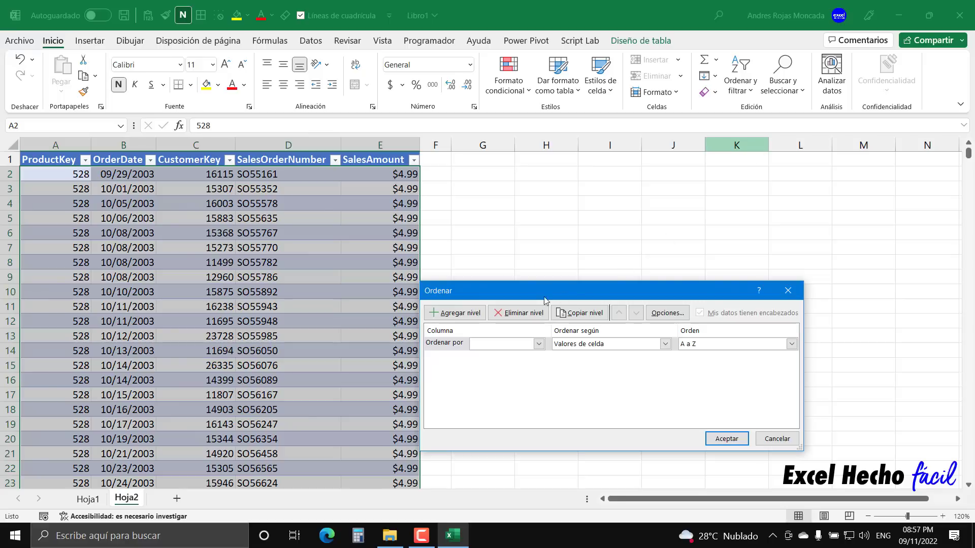
{"action": "left_click_drag", "start_coordinate": [519, 300], "coordinate": [530, 181]}
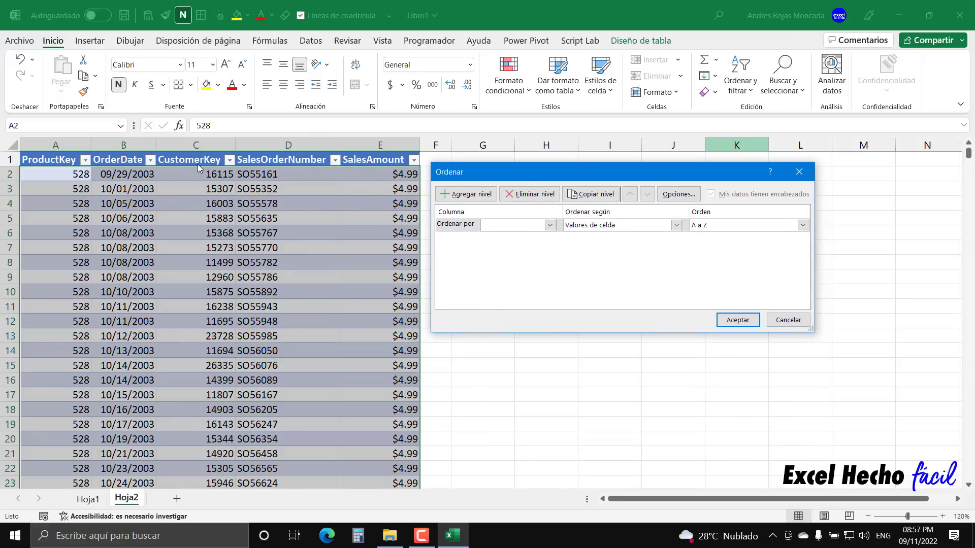
{"action": "left_click", "coordinate": [550, 225]}
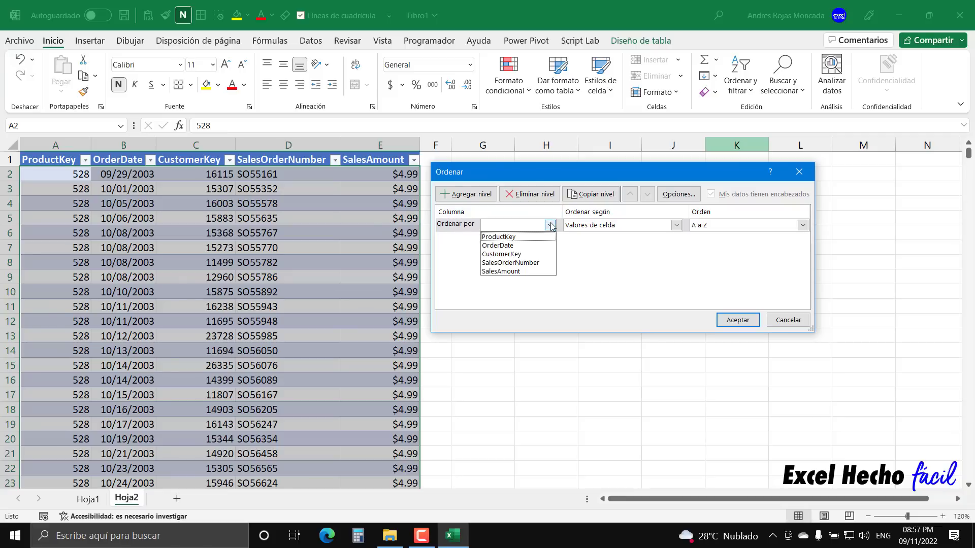
{"action": "left_click", "coordinate": [508, 254]}
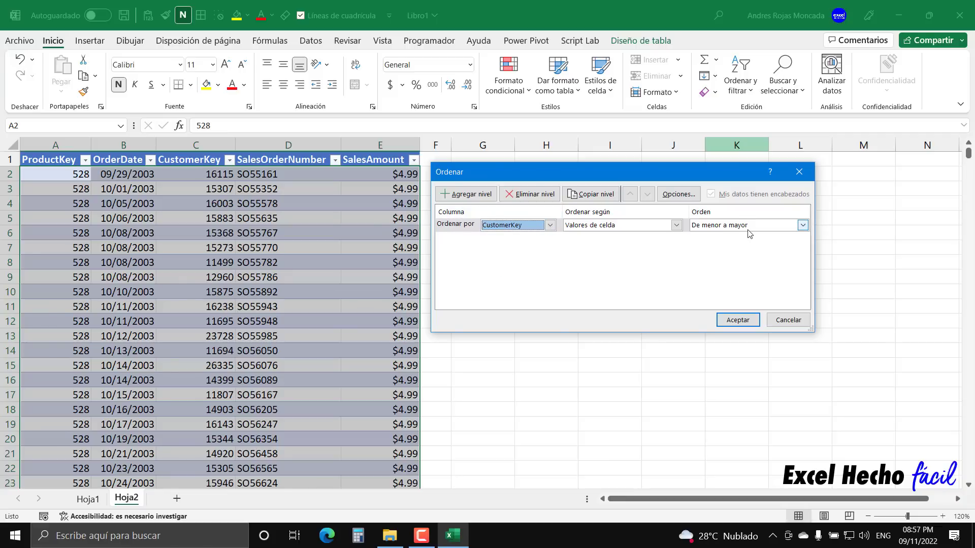
Add a second sort level on OrderDate, by cell values from oldest to newest
{"action": "left_click", "coordinate": [491, 201]}
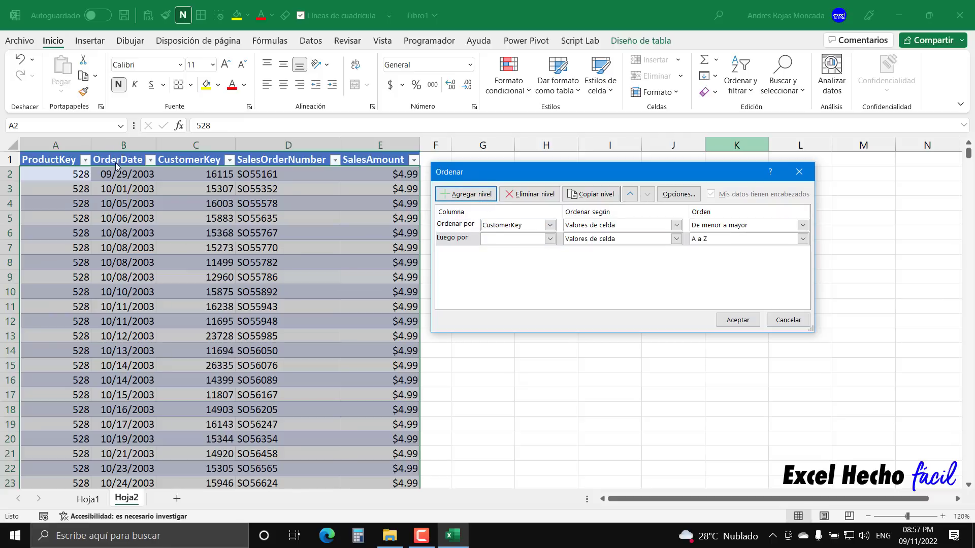
{"action": "left_click", "coordinate": [550, 238]}
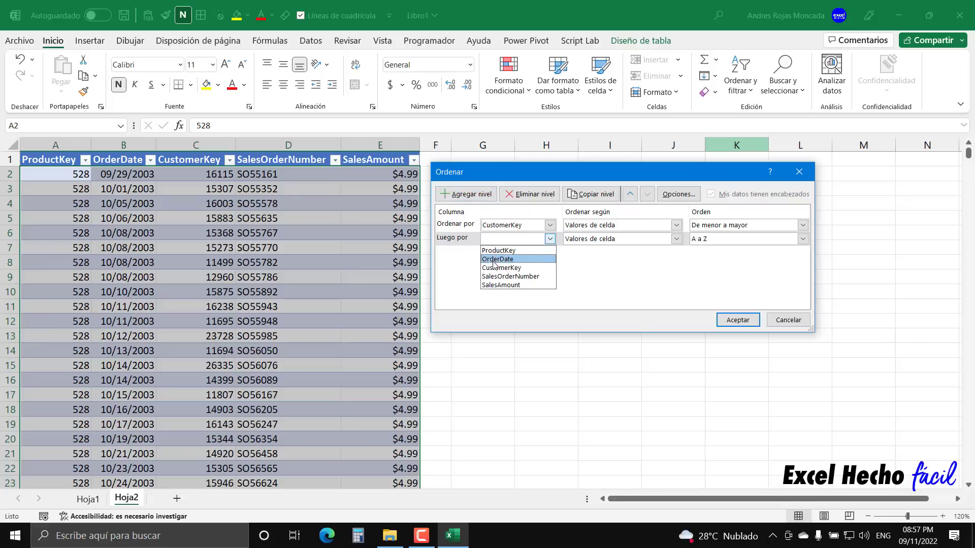
{"action": "left_click", "coordinate": [498, 259]}
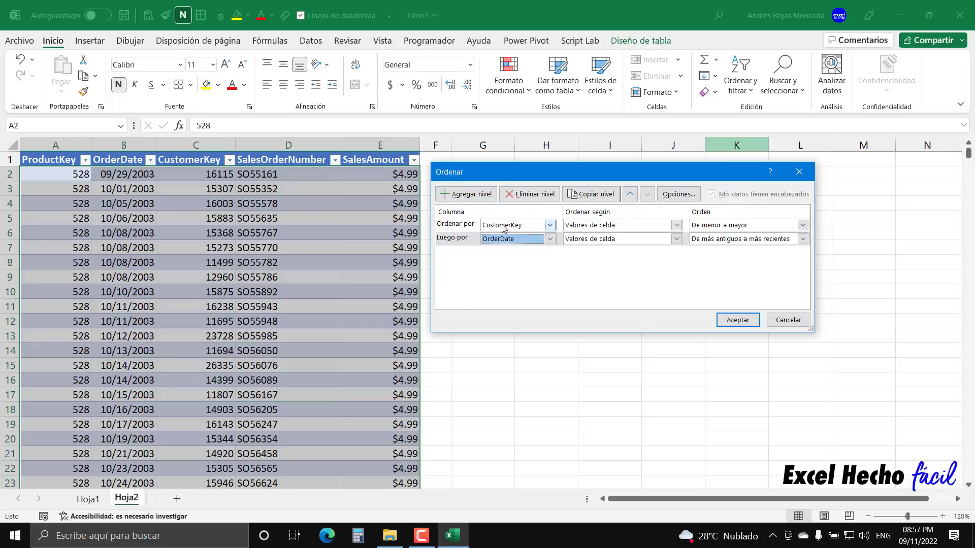
Add a third sort level on SalesOrderNumber, by cell values from A to Z
{"action": "left_click", "coordinate": [480, 195]}
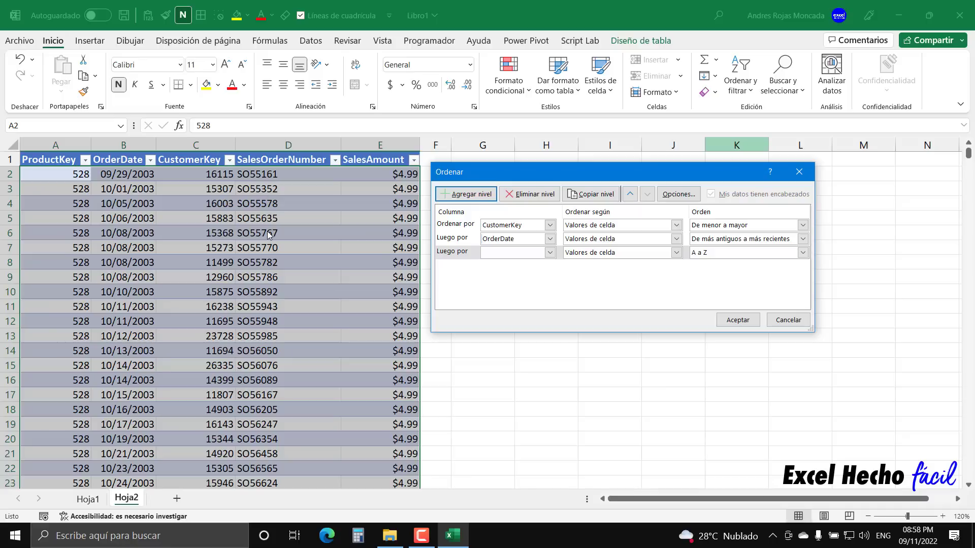
{"action": "left_click", "coordinate": [549, 252]}
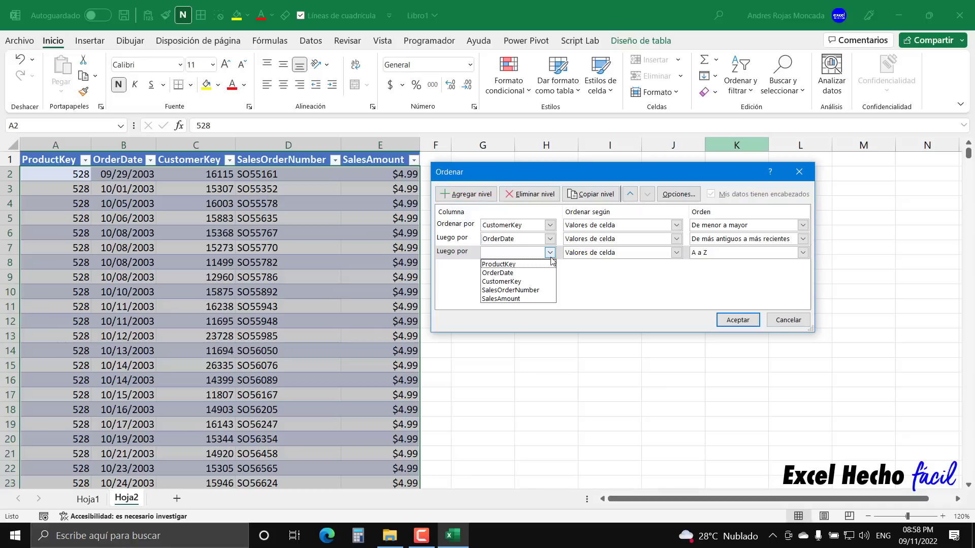
{"action": "left_click", "coordinate": [520, 290]}
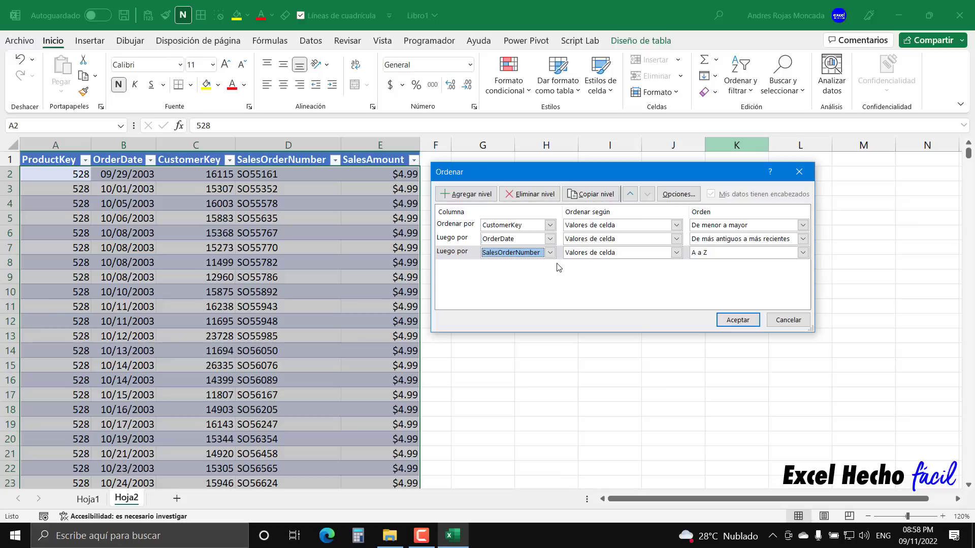
Add a fourth sort level on SalesAmount, by cell values from smallest to largest
{"action": "left_click", "coordinate": [471, 197]}
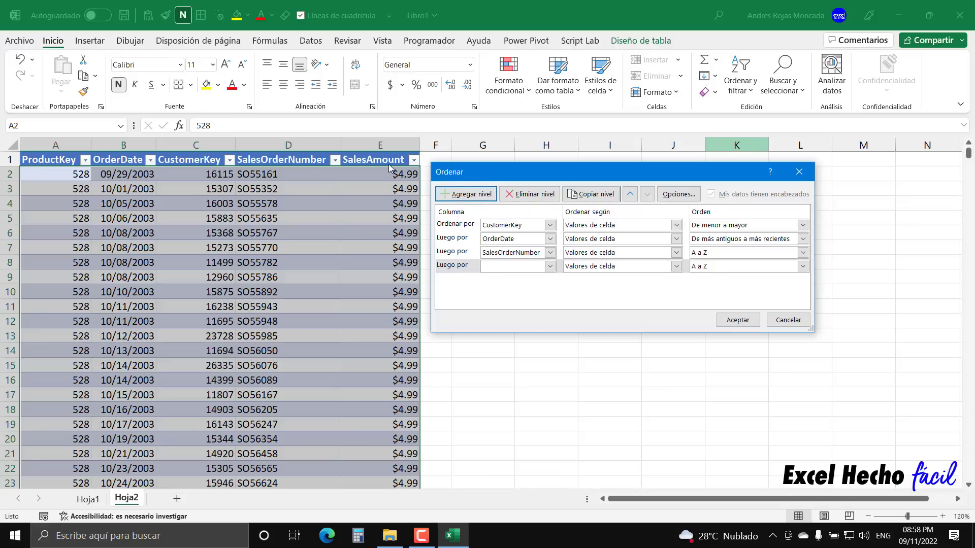
{"action": "left_click", "coordinate": [548, 267]}
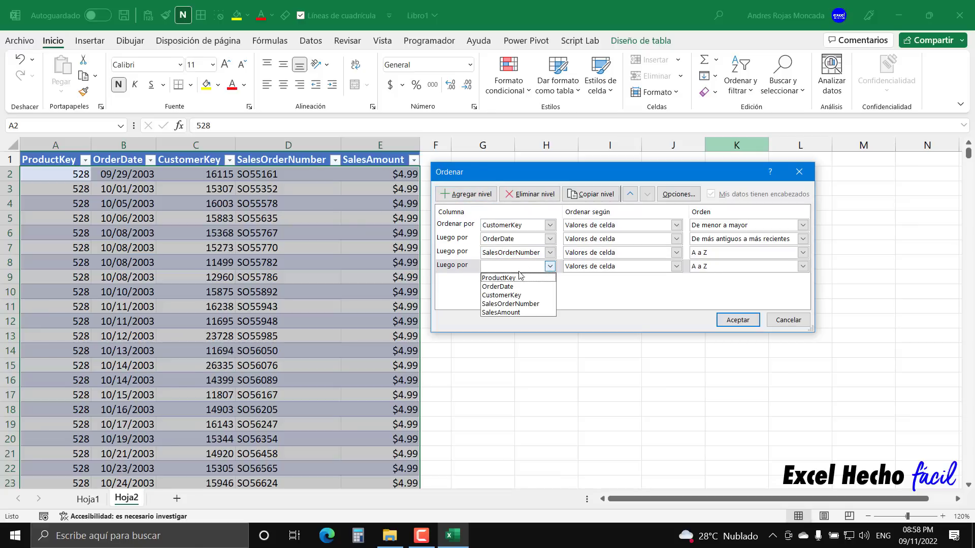
{"action": "left_click", "coordinate": [514, 312]}
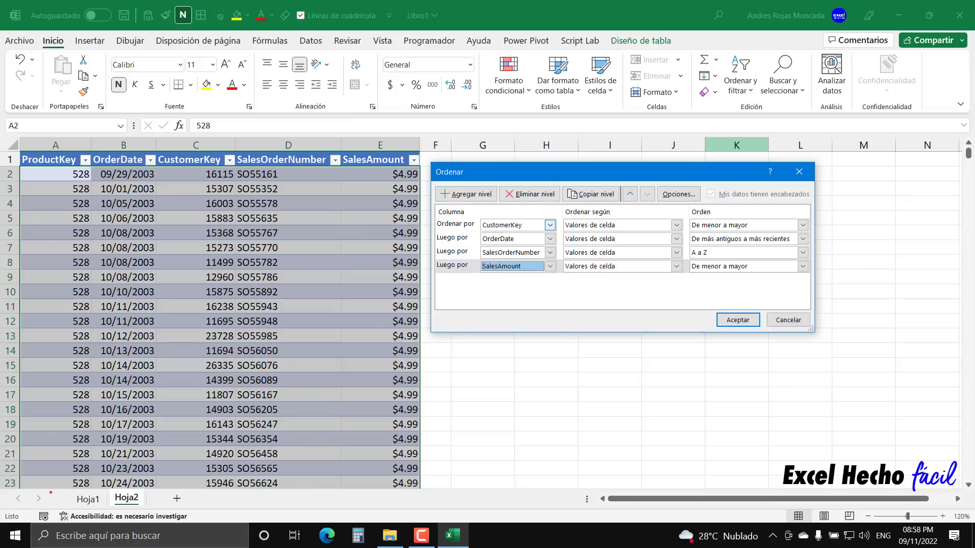
{"action": "left_click_drag", "start_coordinate": [95, 486], "coordinate": [98, 432]}
{"action": "left_click_drag", "start_coordinate": [131, 492], "coordinate": [144, 438]}
{"action": "mouse_move", "coordinate": [423, 157]}
{"action": "left_mouse_down"}
{"action": "mouse_move", "coordinate": [561, 268]}
{"action": "mouse_move", "coordinate": [835, 351]}
{"action": "mouse_move", "coordinate": [824, 337]}
{"action": "left_mouse_up"}
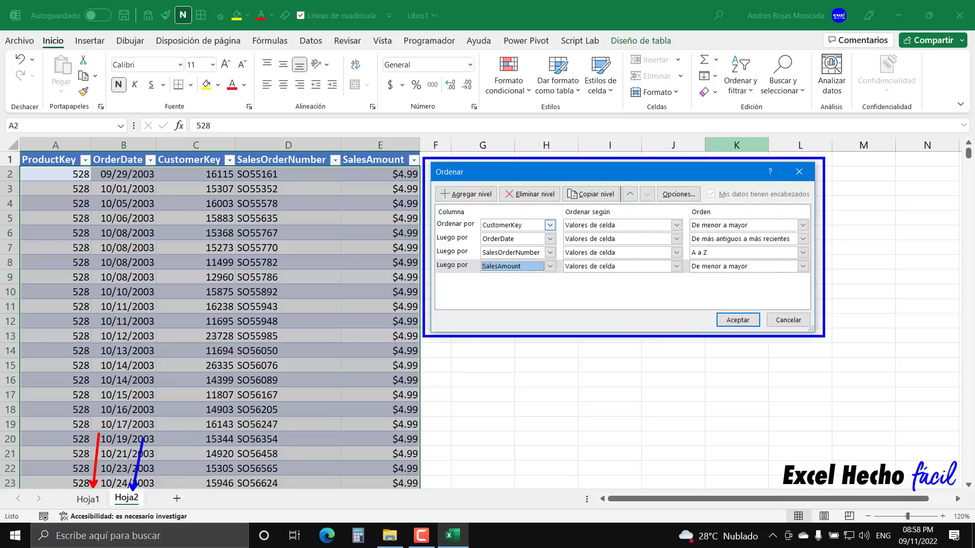
{"action": "key", "text": "e"}
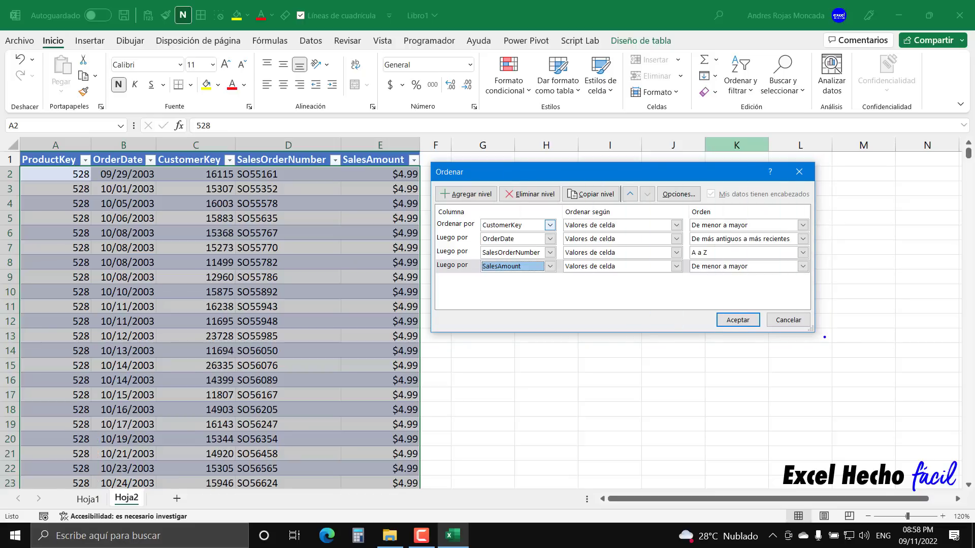
{"action": "key", "text": "Escape"}
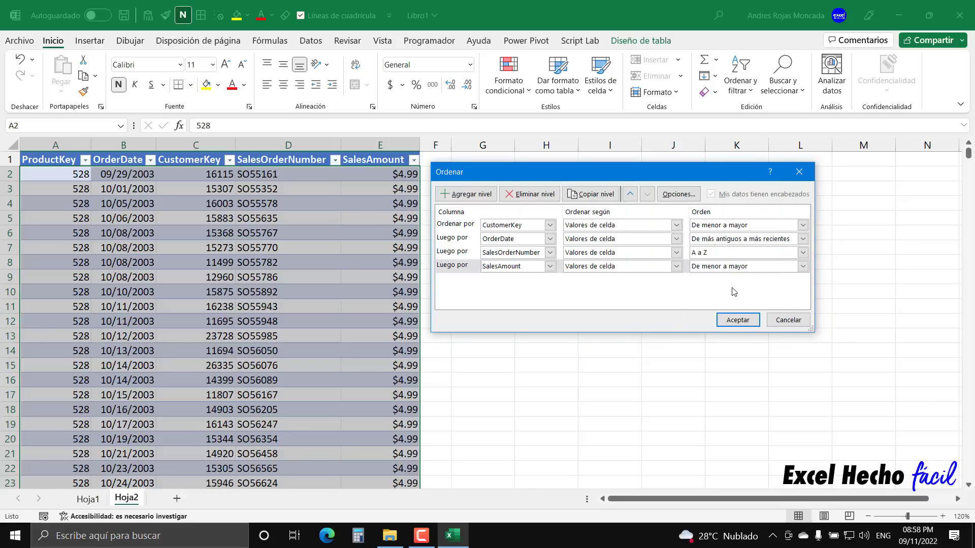
Apply the four-level sort and filter the CustomerKey column to show only the second customer key in the list
{"action": "left_click", "coordinate": [735, 320]}
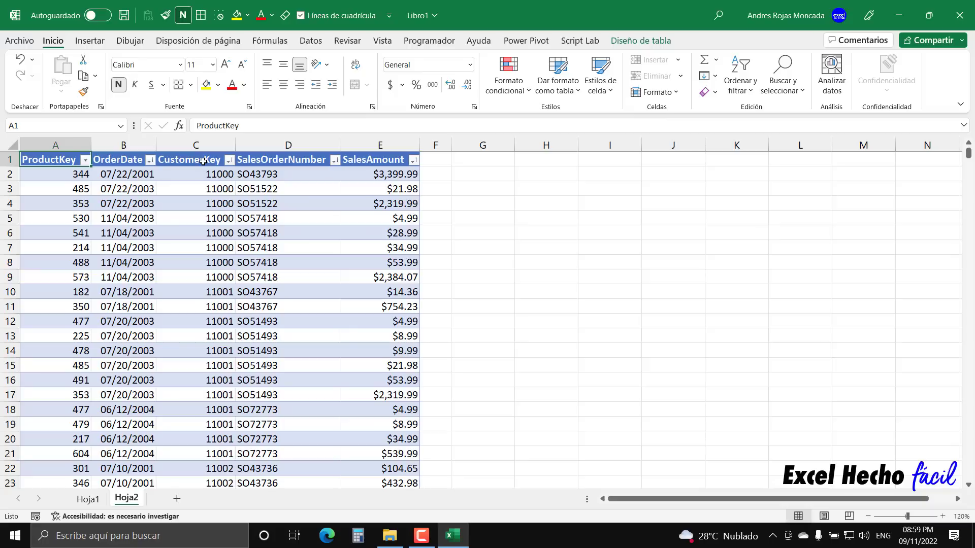
{"action": "left_click", "coordinate": [203, 161]}
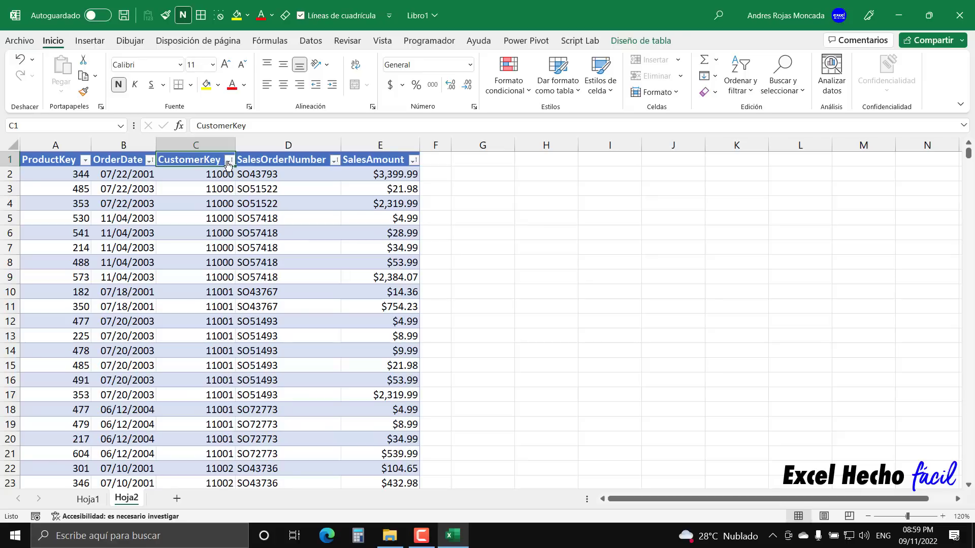
{"action": "left_click", "coordinate": [229, 160]}
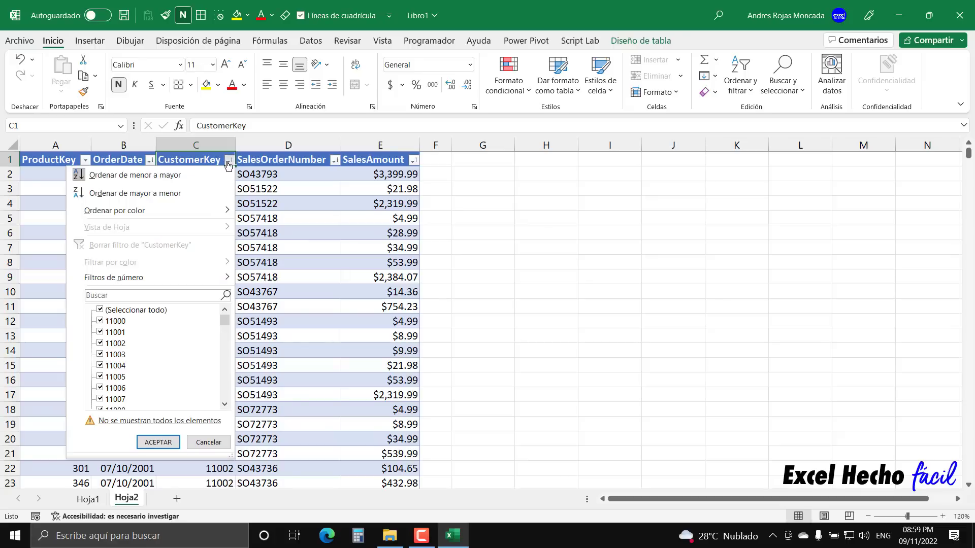
{"action": "left_click", "coordinate": [100, 311]}
{"action": "left_click_drag", "start_coordinate": [225, 323], "coordinate": [227, 403]}
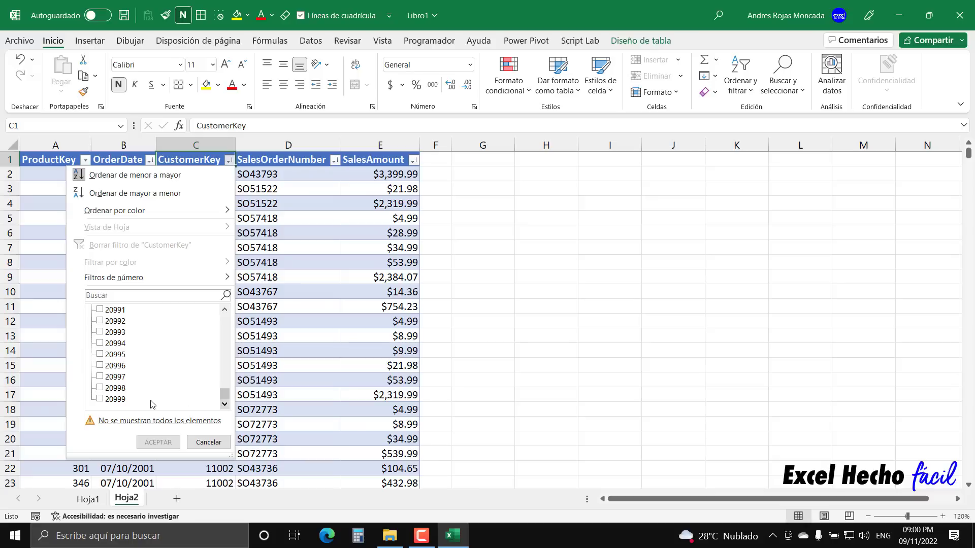
{"action": "left_click_drag", "start_coordinate": [227, 397], "coordinate": [227, 318]}
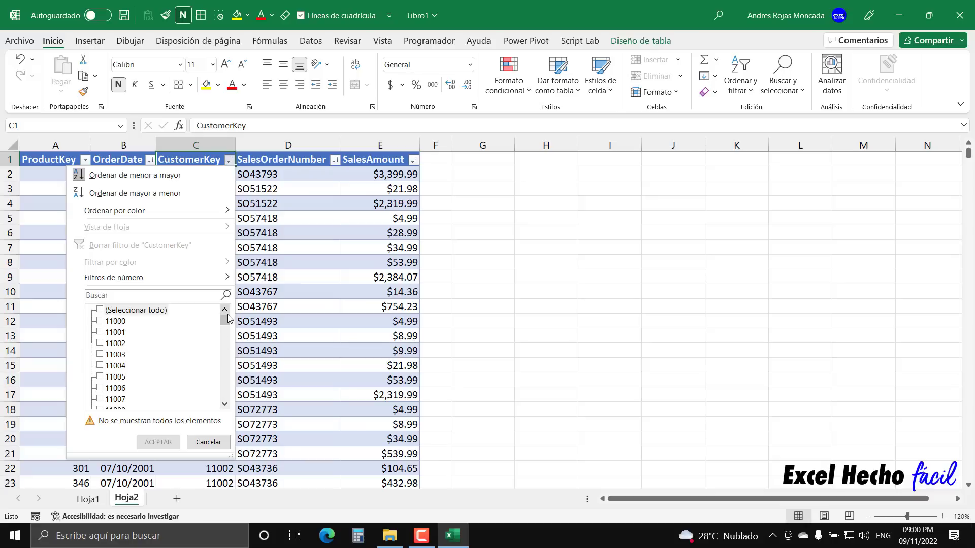
{"action": "left_click", "coordinate": [100, 333]}
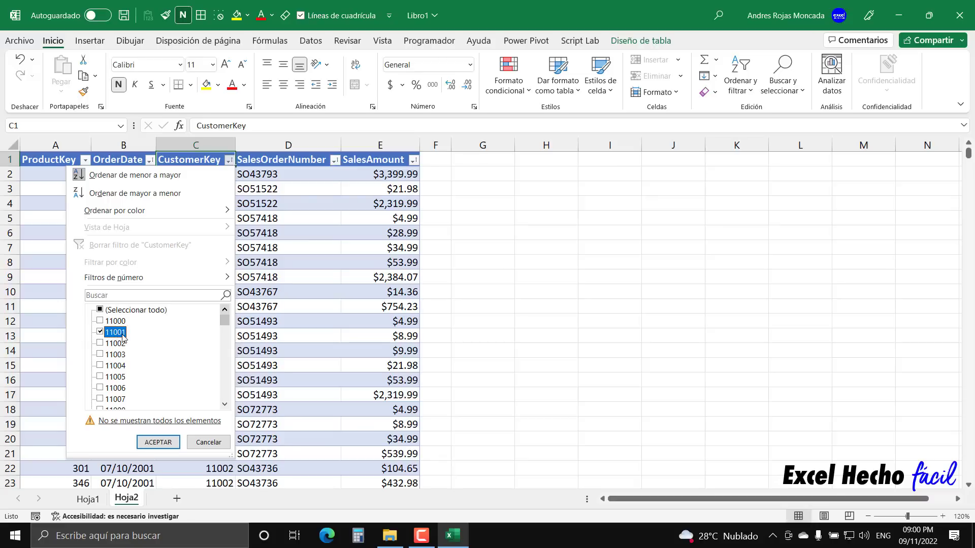
{"action": "left_click", "coordinate": [162, 442]}
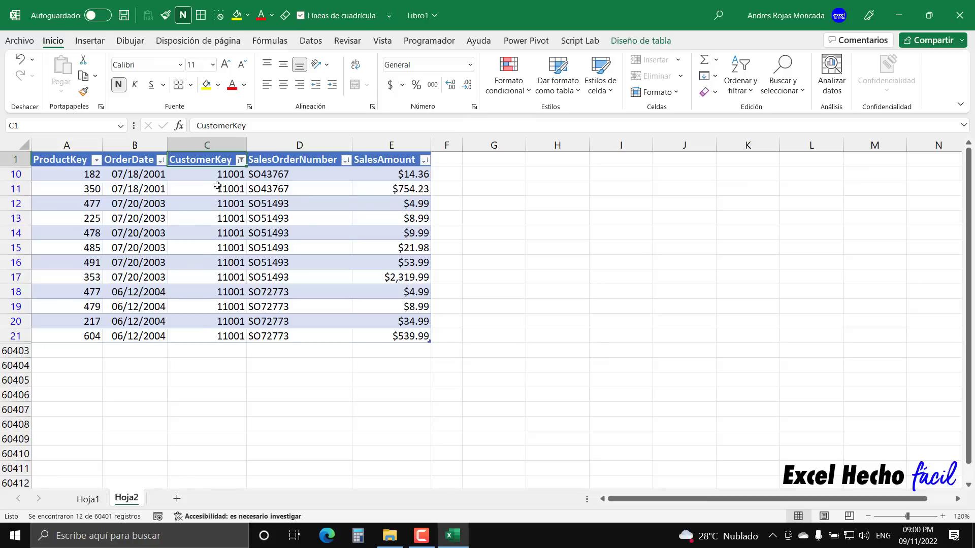
Examine the filtered customer's rows, the distinct values in SalesOrderNumber, and the two rows of the first order
{"action": "left_click_drag", "start_coordinate": [220, 174], "coordinate": [209, 336]}
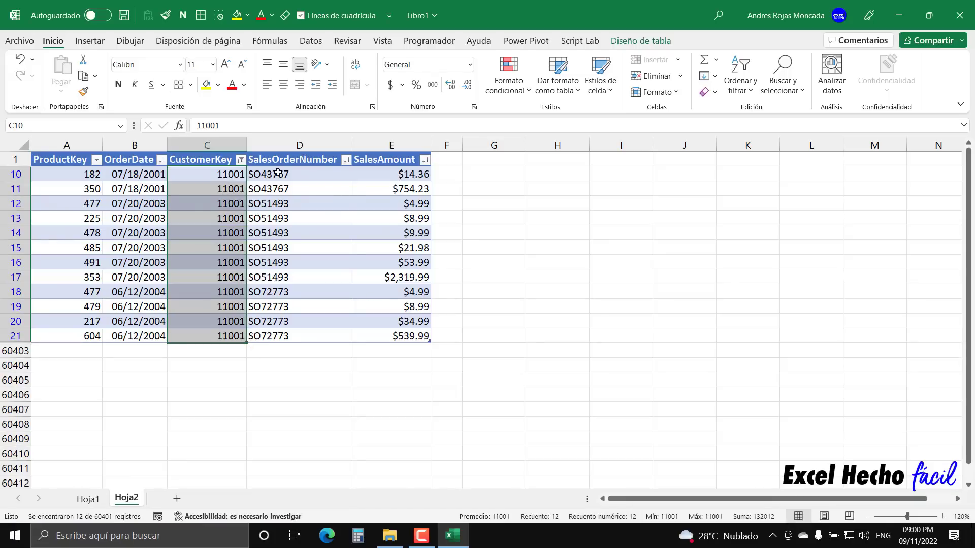
{"action": "left_click", "coordinate": [304, 162]}
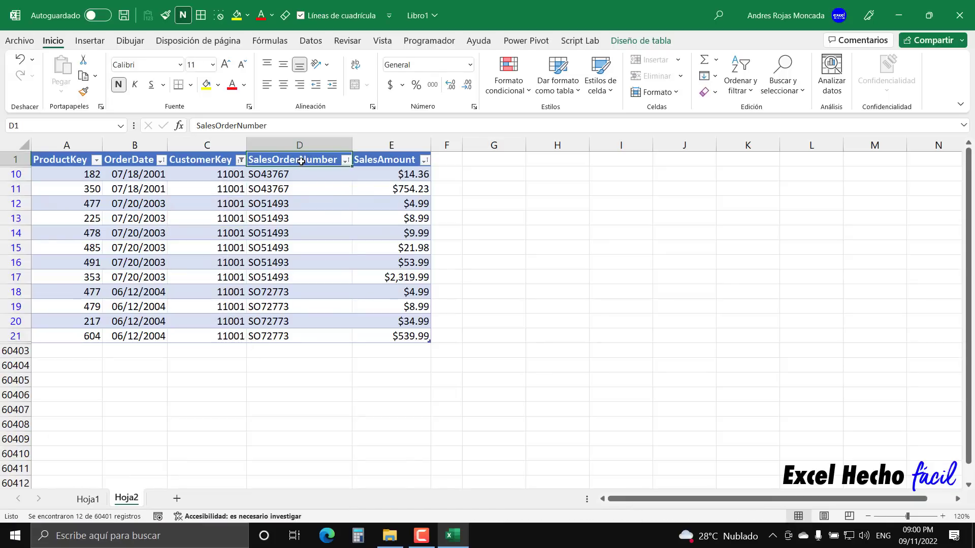
{"action": "left_click", "coordinate": [345, 160]}
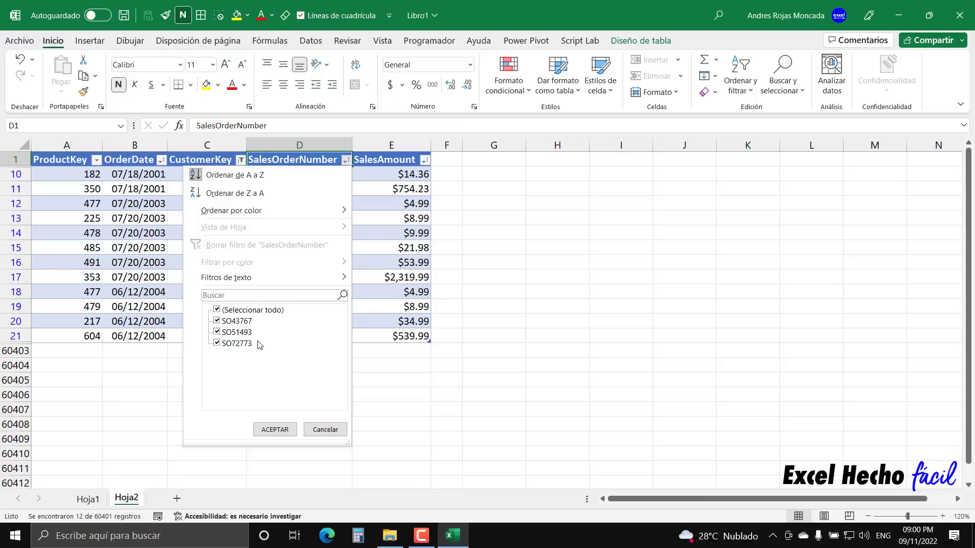
{"action": "key", "text": "Escape"}
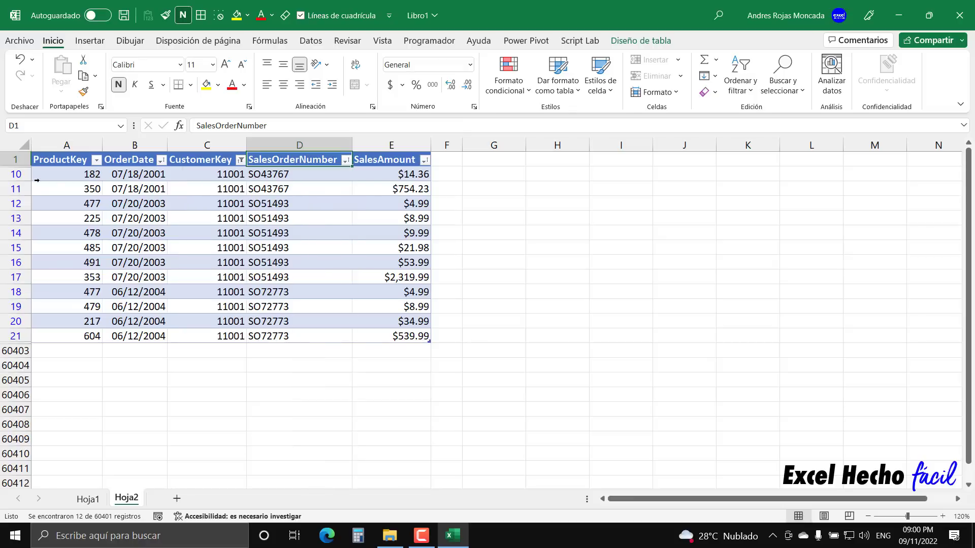
{"action": "left_click_drag", "start_coordinate": [18, 175], "coordinate": [21, 187]}
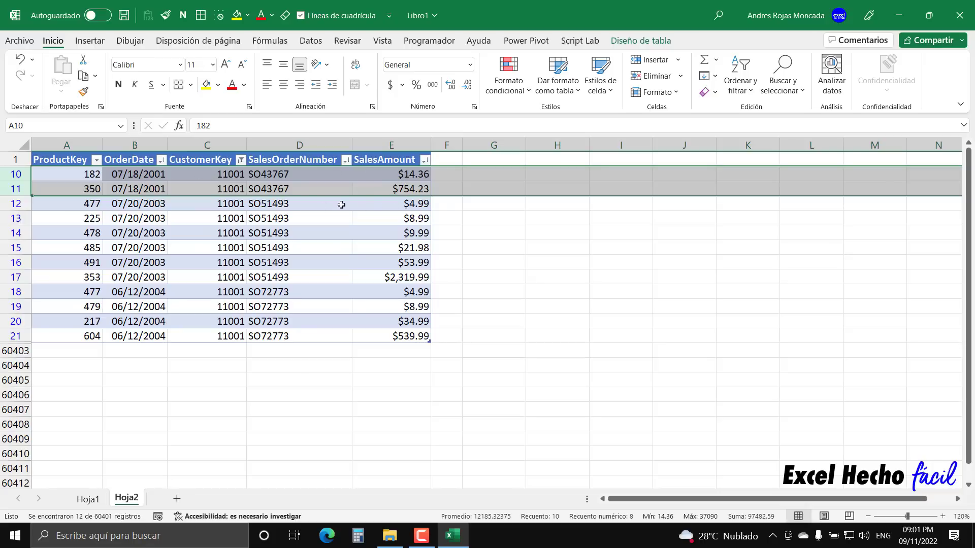
Put the sum of the first order's two SalesAmount values, 768.59, in H1 and move it to K1
{"action": "left_click_drag", "start_coordinate": [391, 174], "coordinate": [373, 189]}
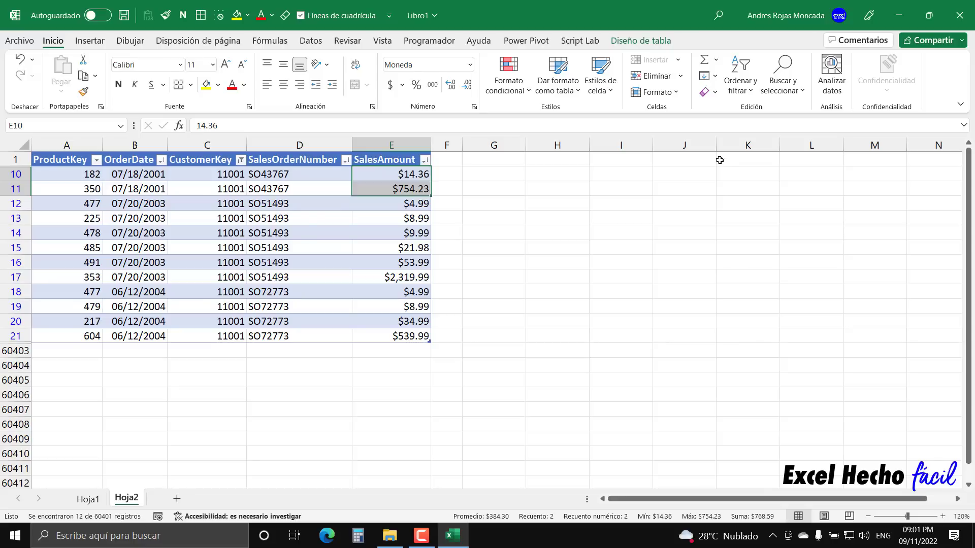
{"action": "left_click", "coordinate": [569, 158]}
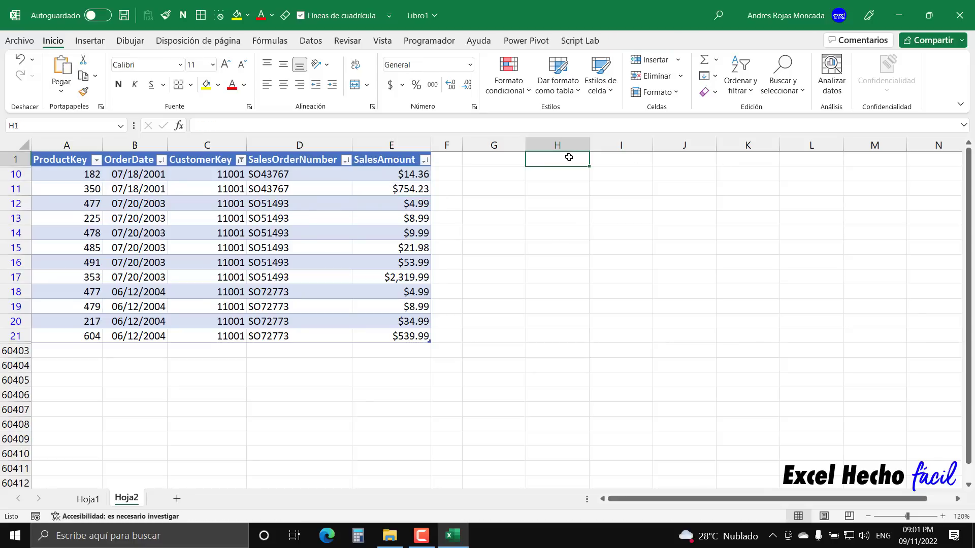
{"action": "type", "text": "768.59"}
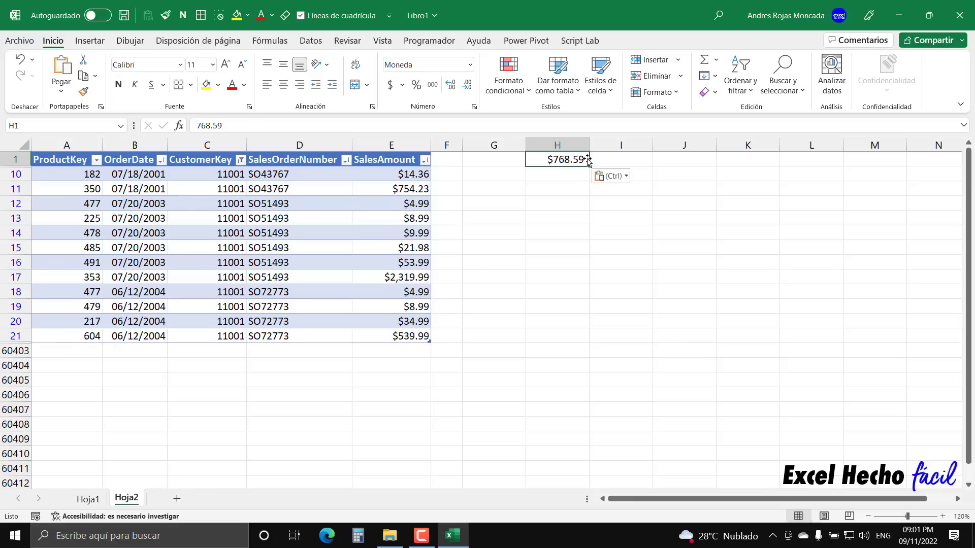
{"action": "left_click_drag", "start_coordinate": [589, 162], "coordinate": [723, 156]}
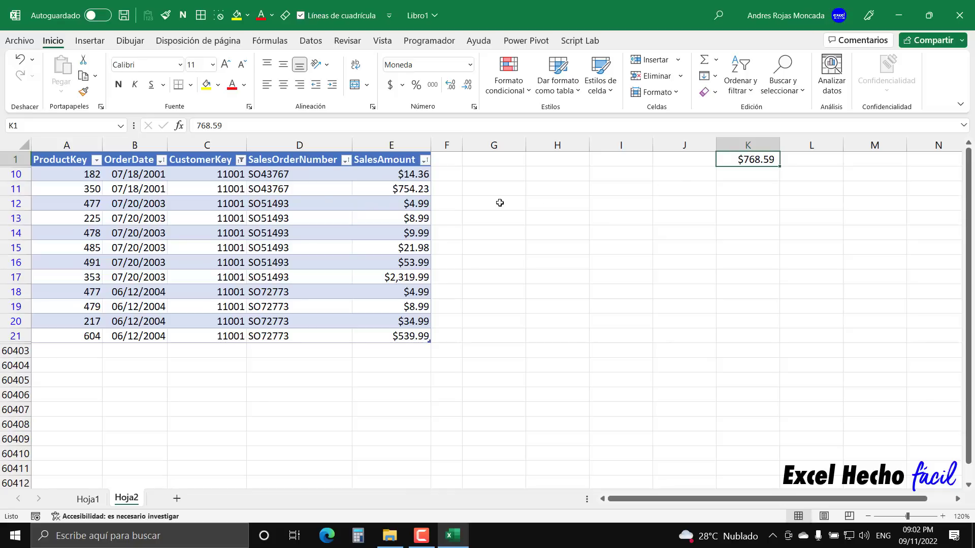
Copy the first order's SalesOrderNumber from D10 into J1, beside the amount
{"action": "left_click", "coordinate": [288, 176]}
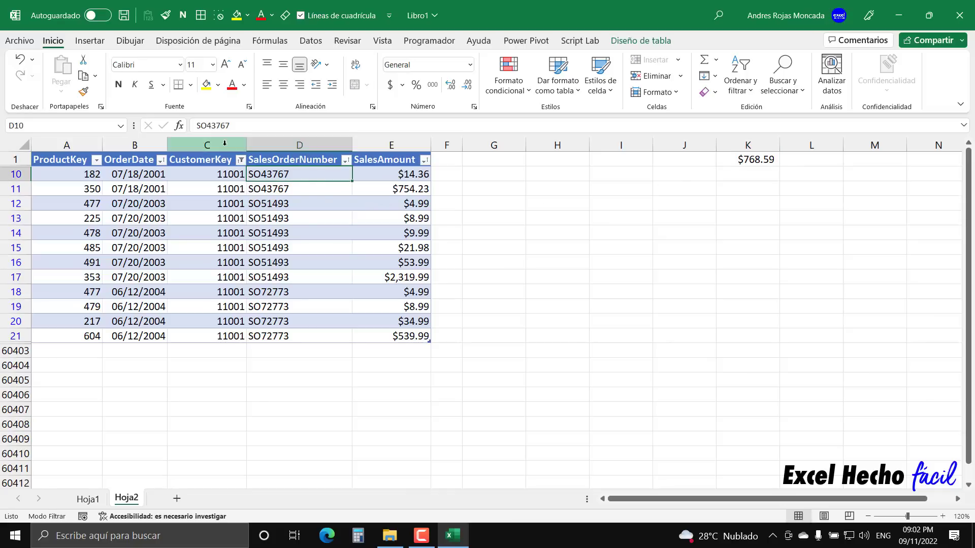
{"action": "left_click_drag", "start_coordinate": [230, 126], "coordinate": [156, 131]}
{"action": "key", "text": "ctrl+c"}
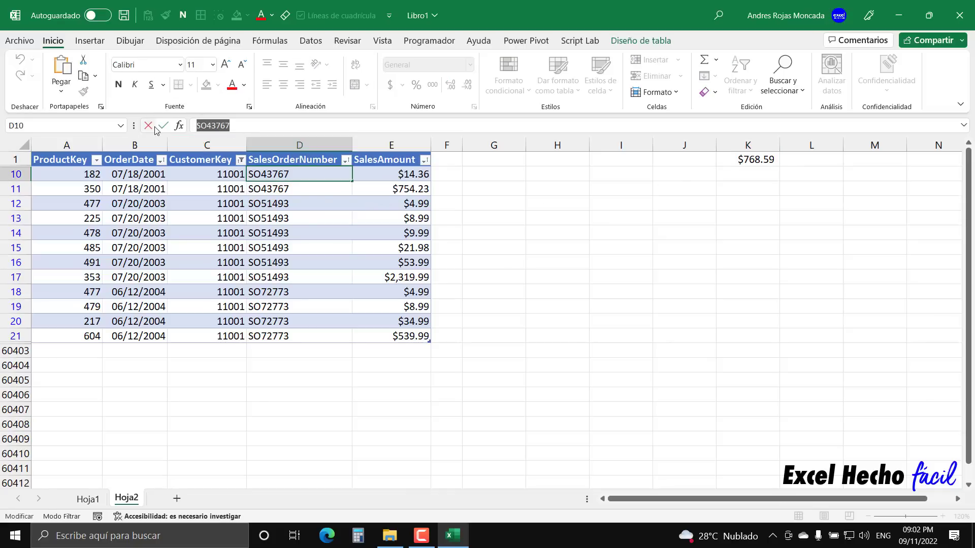
{"action": "key", "text": "Escape"}
{"action": "left_click", "coordinate": [698, 157]}
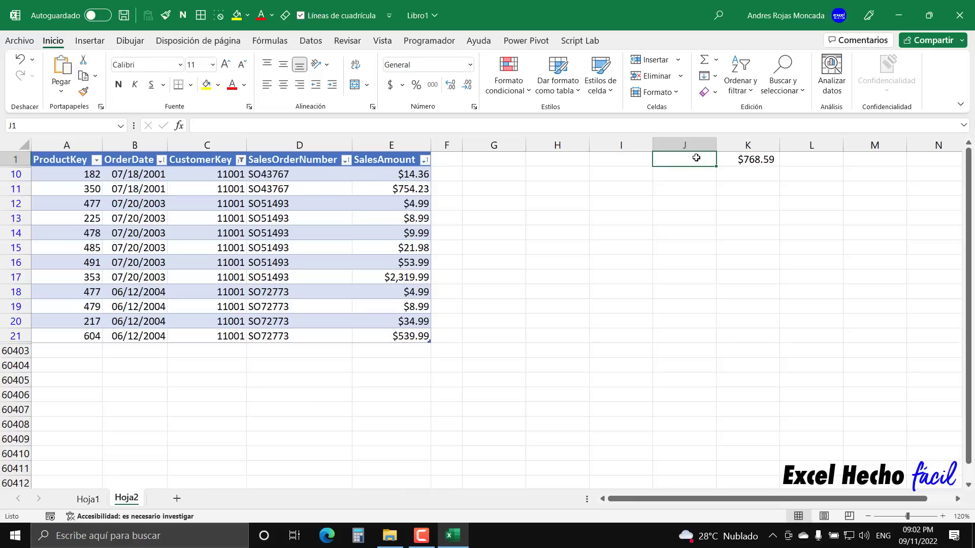
{"action": "key", "text": "ctrl+v"}
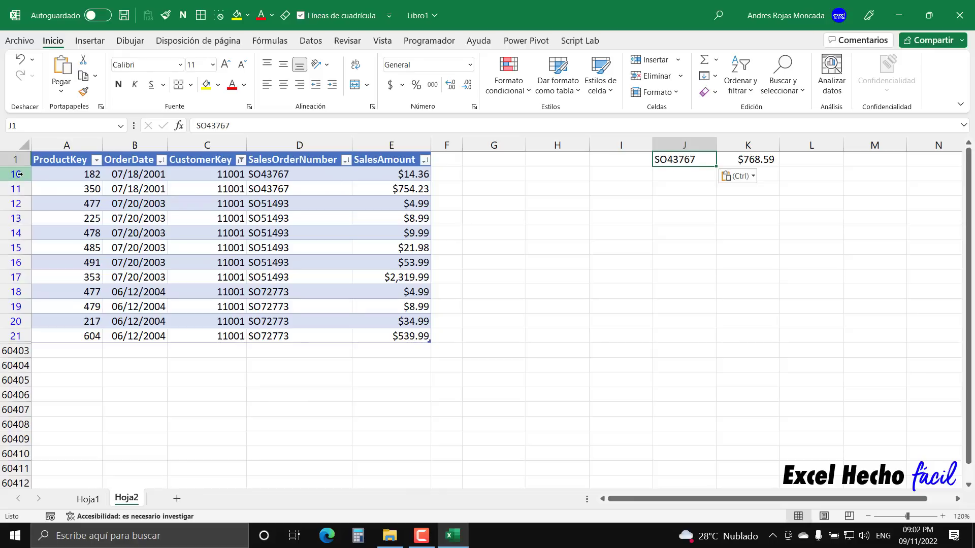
Enter the first order's CustomerKey in I1, before the order number
{"action": "left_click_drag", "start_coordinate": [17, 175], "coordinate": [19, 189]}
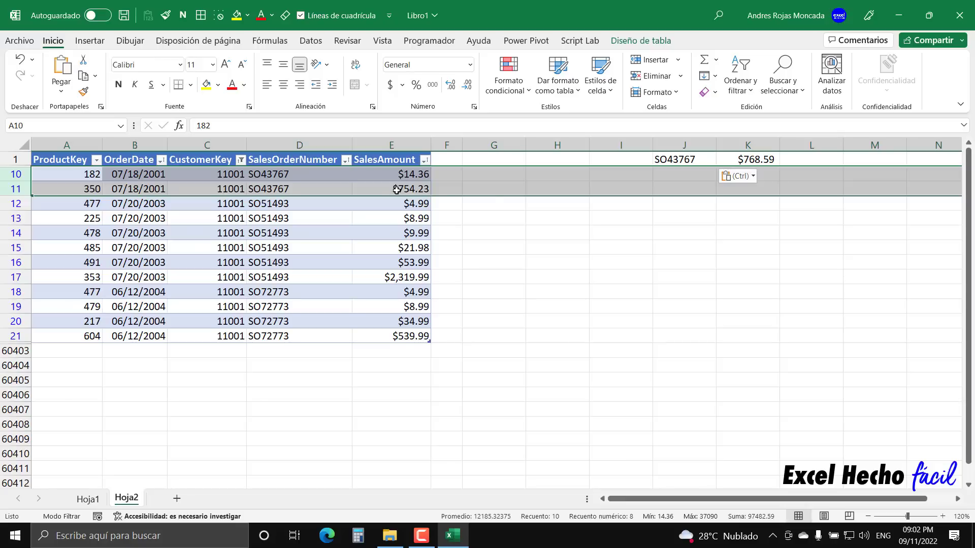
{"action": "left_click", "coordinate": [225, 179]}
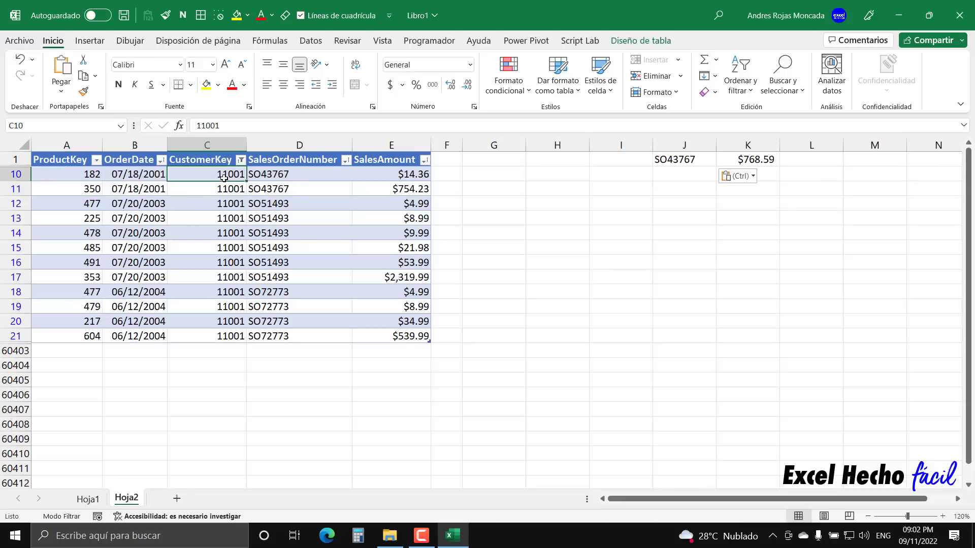
{"action": "left_click", "coordinate": [628, 158]}
{"action": "type", "text": "1"}
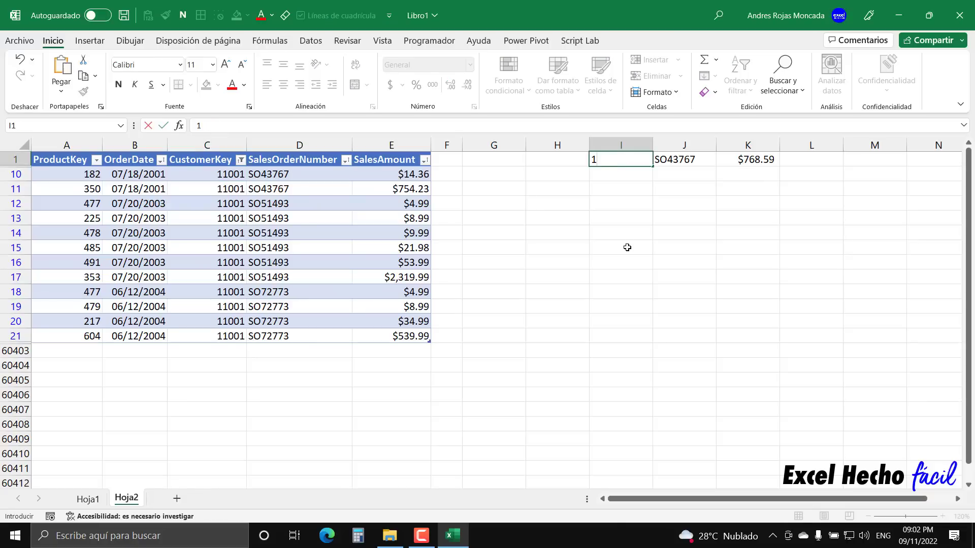
{"action": "type", "text": "1001"}
{"action": "key", "text": "Return"}
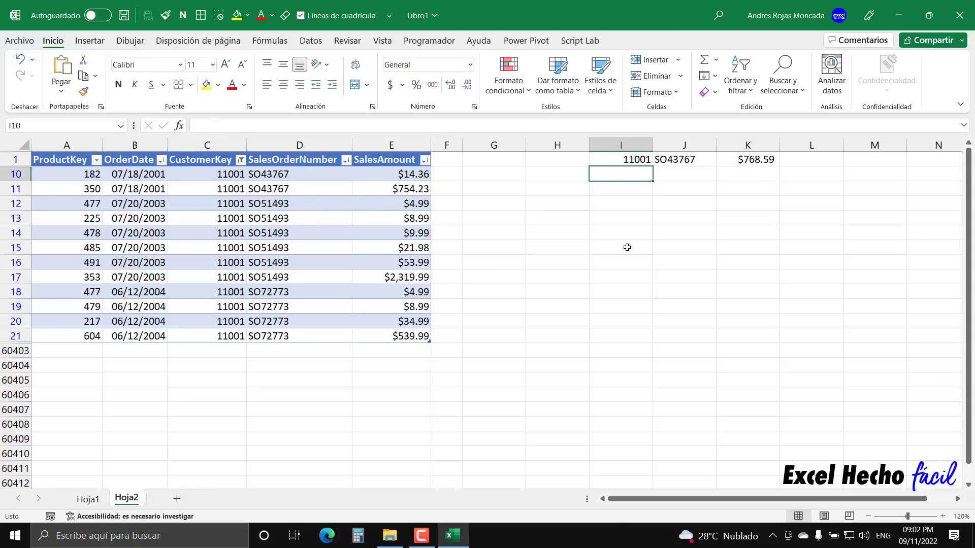
Enter the first order's OrderDate, 7/18/2001, in H1 before the CustomerKey
{"action": "left_click", "coordinate": [144, 174]}
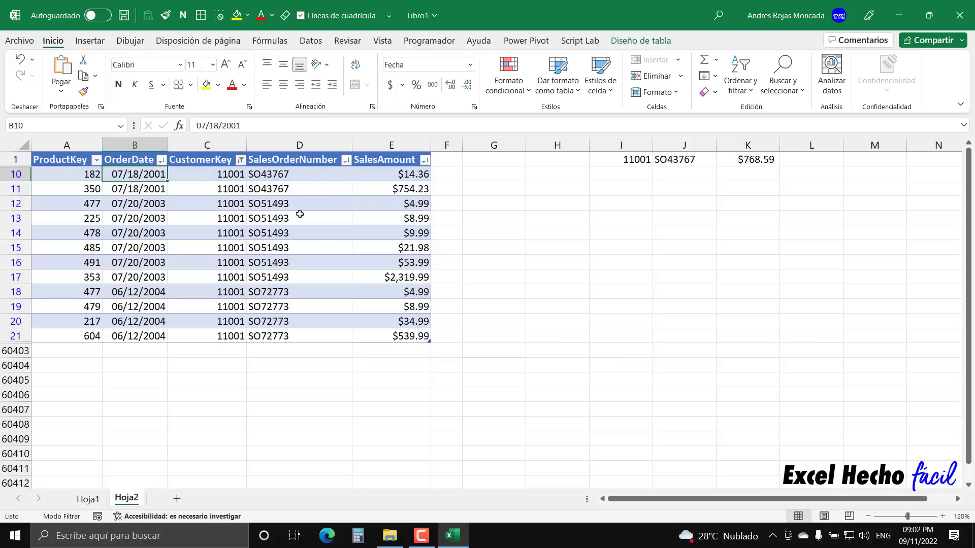
{"action": "left_click", "coordinate": [561, 158]}
{"action": "type", "text": "7/1"}
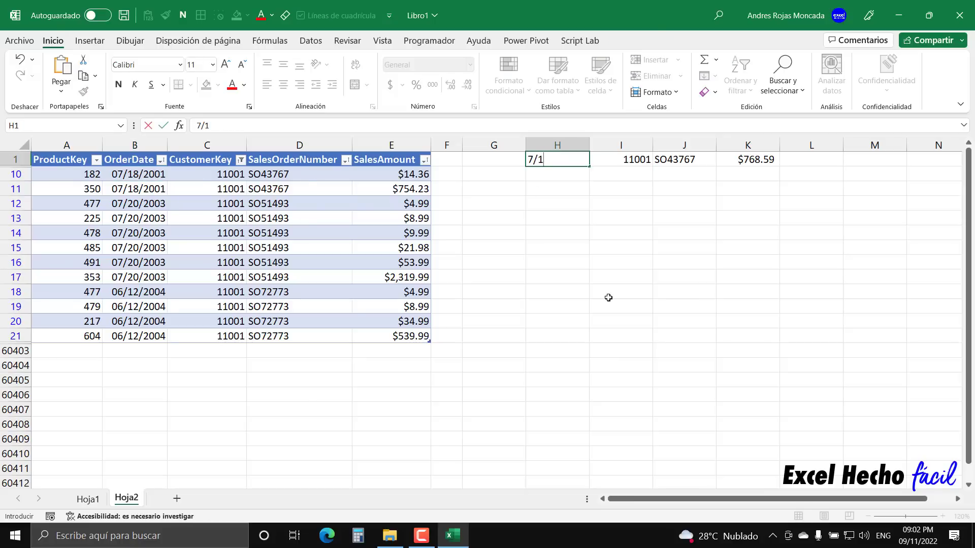
{"action": "type", "text": "8/2001"}
{"action": "key", "text": "Return"}
Compare the summary line in H1:K1 with each column of the first order's two rows, 10 and 11
{"action": "left_click_drag", "start_coordinate": [566, 158], "coordinate": [749, 159]}
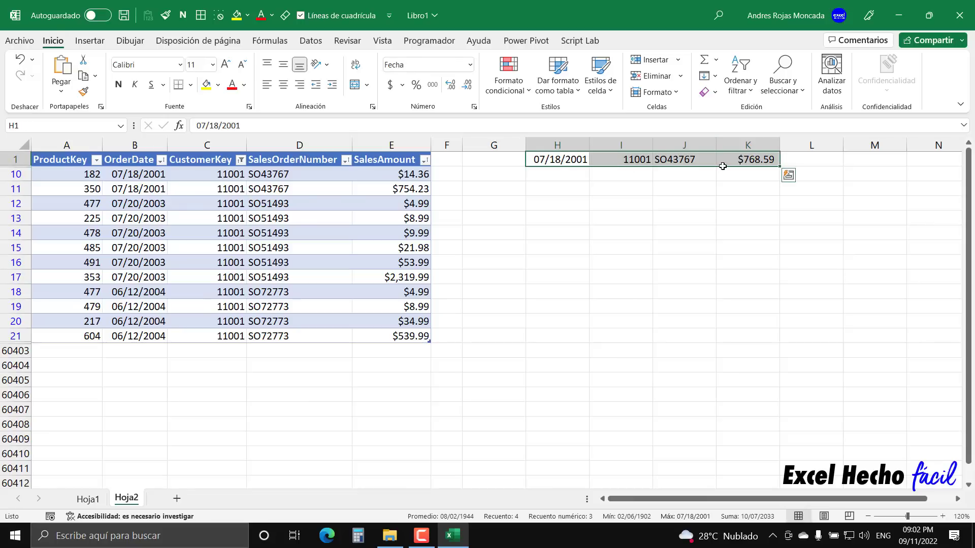
{"action": "left_click_drag", "start_coordinate": [10, 174], "coordinate": [8, 185]}
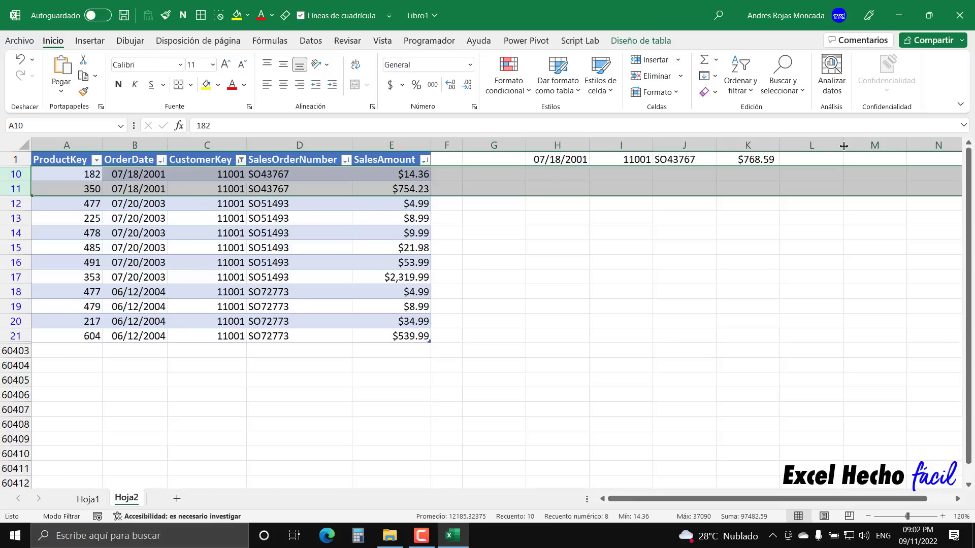
{"action": "left_click_drag", "start_coordinate": [420, 174], "coordinate": [419, 189]}
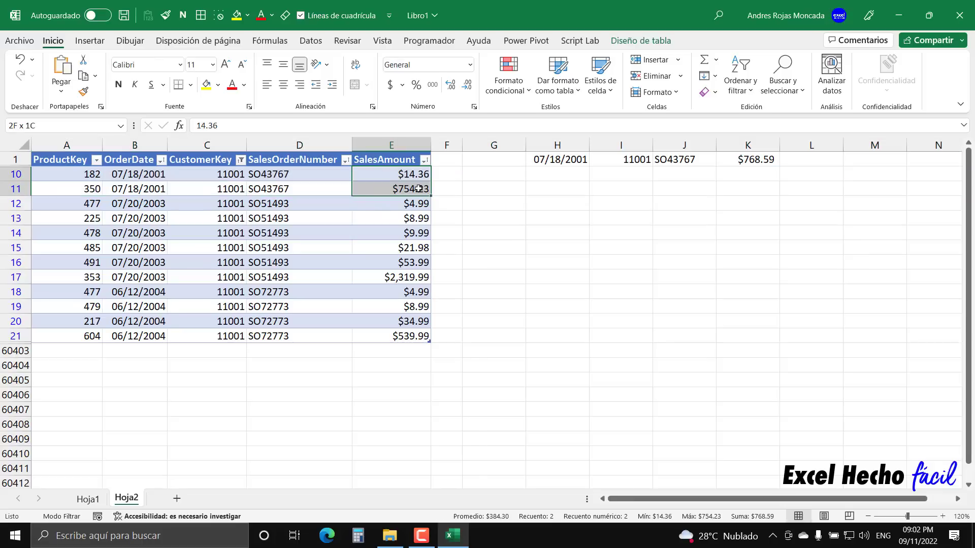
{"action": "left_click", "coordinate": [296, 176]}
{"action": "left_click_drag", "start_coordinate": [296, 176], "coordinate": [294, 189]}
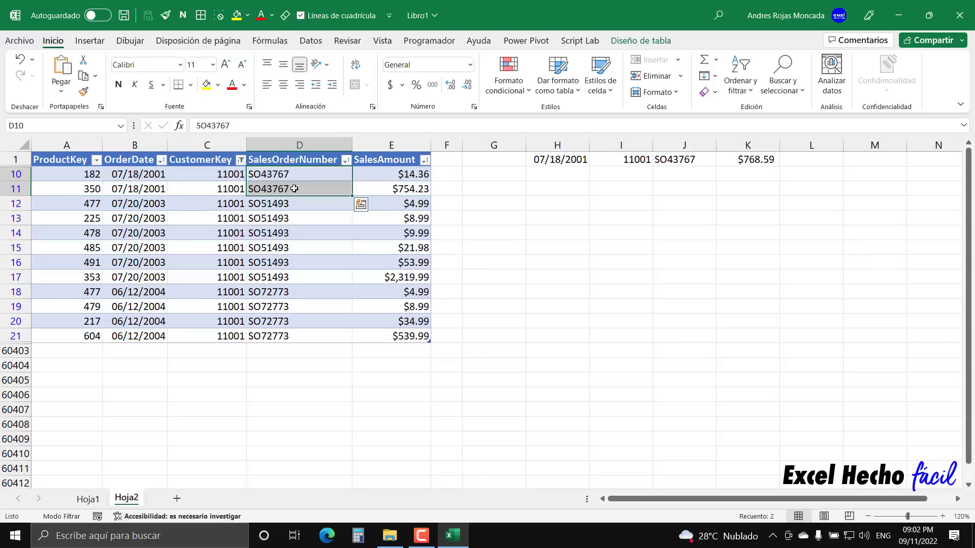
{"action": "left_click_drag", "start_coordinate": [213, 174], "coordinate": [222, 193]}
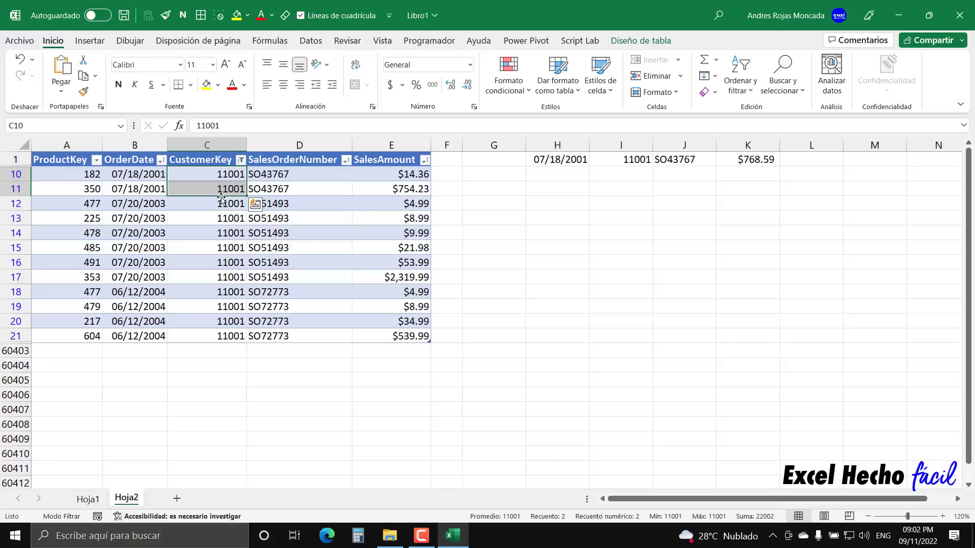
{"action": "left_click_drag", "start_coordinate": [133, 174], "coordinate": [88, 188]}
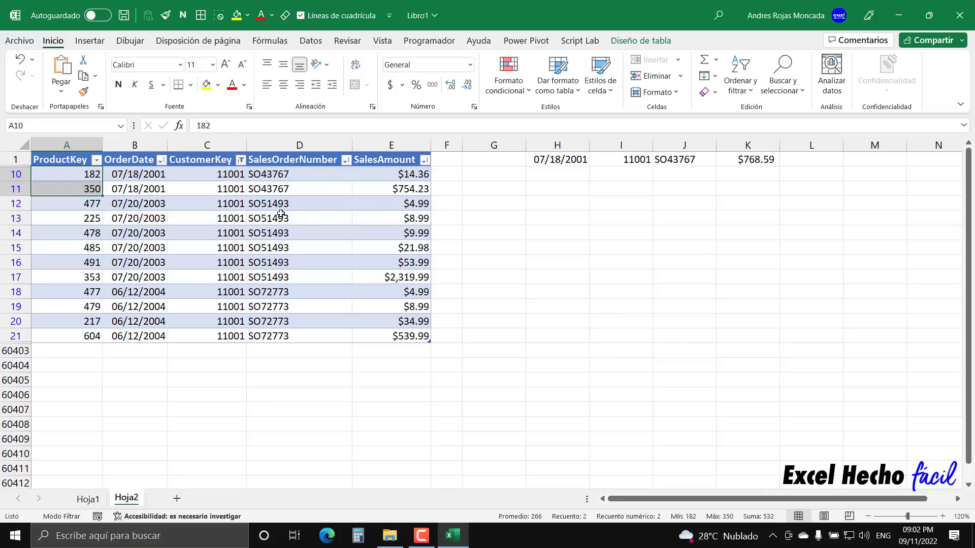
Put the sum of the second order's SalesAmount values in E12:E17, $2,419.93, in K10
{"action": "left_click_drag", "start_coordinate": [12, 203], "coordinate": [13, 278]}
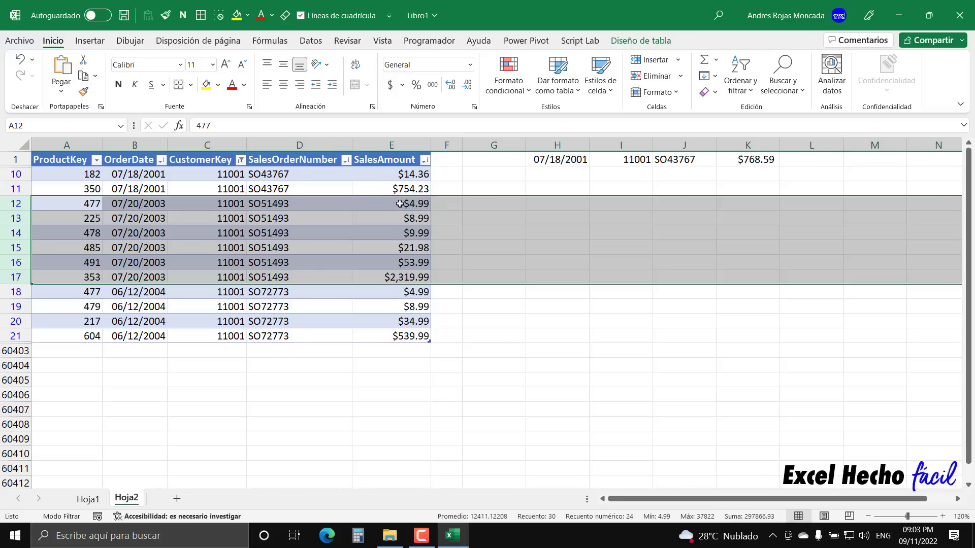
{"action": "left_click_drag", "start_coordinate": [394, 203], "coordinate": [407, 276]}
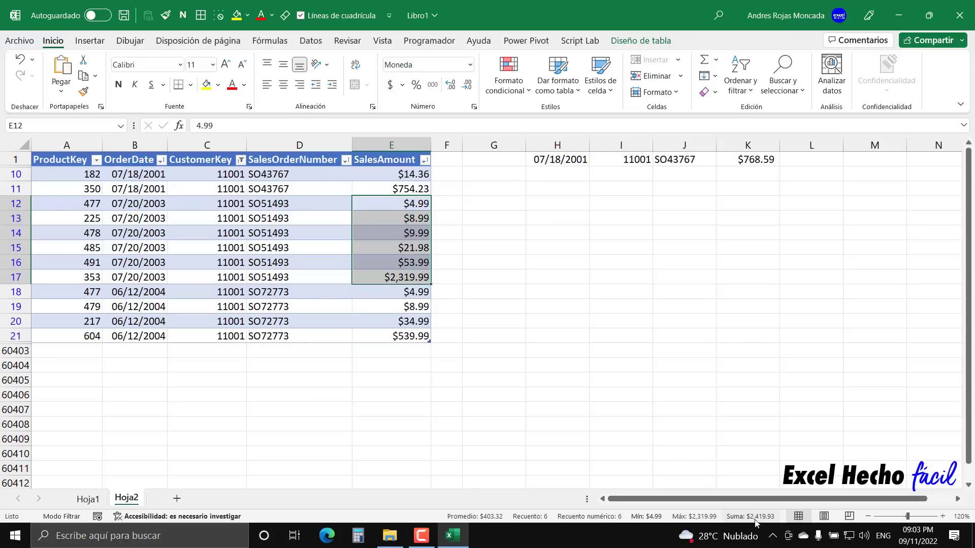
{"action": "left_click", "coordinate": [740, 175]}
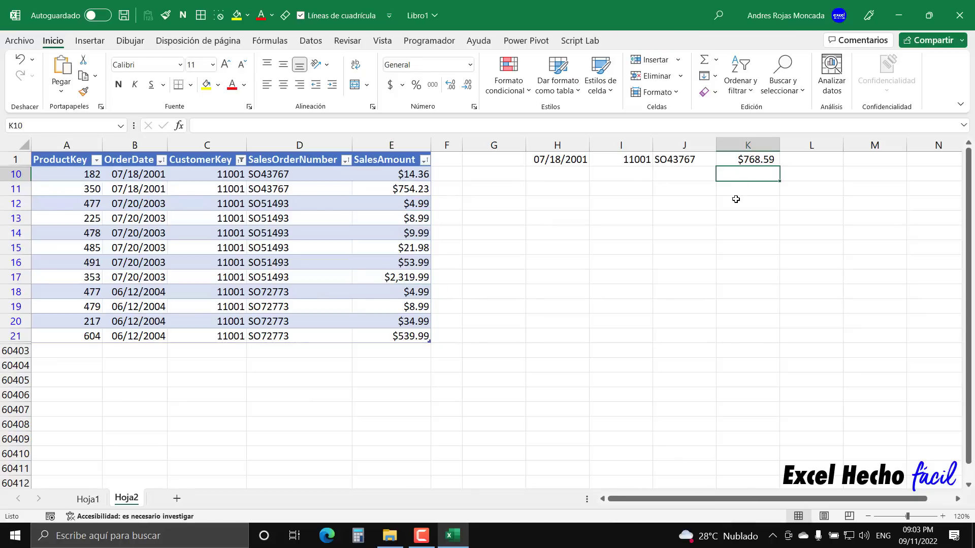
{"action": "type", "text": "$2,419.93"}
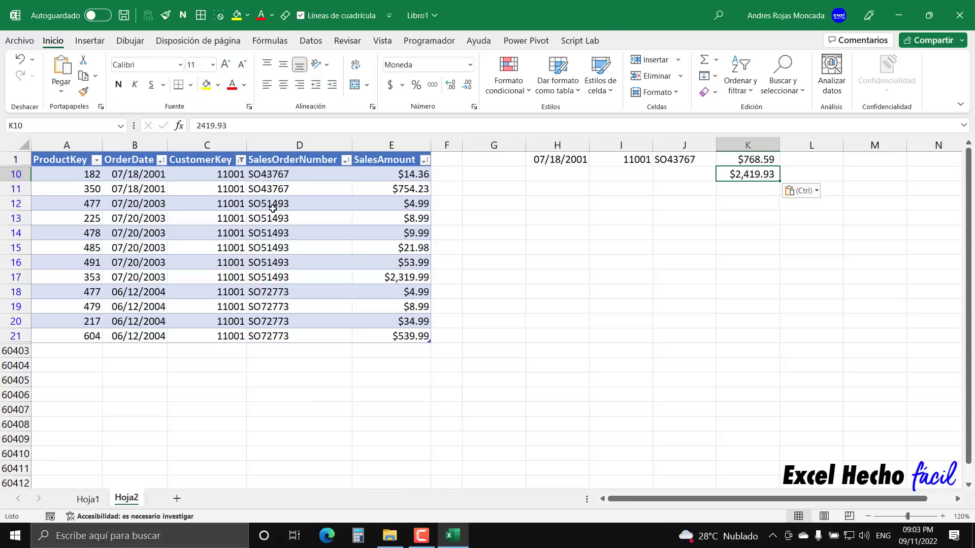
Copy the second order's SalesOrderNumber from D16 into J10, beside its amount
{"action": "left_click_drag", "start_coordinate": [278, 203], "coordinate": [277, 278]}
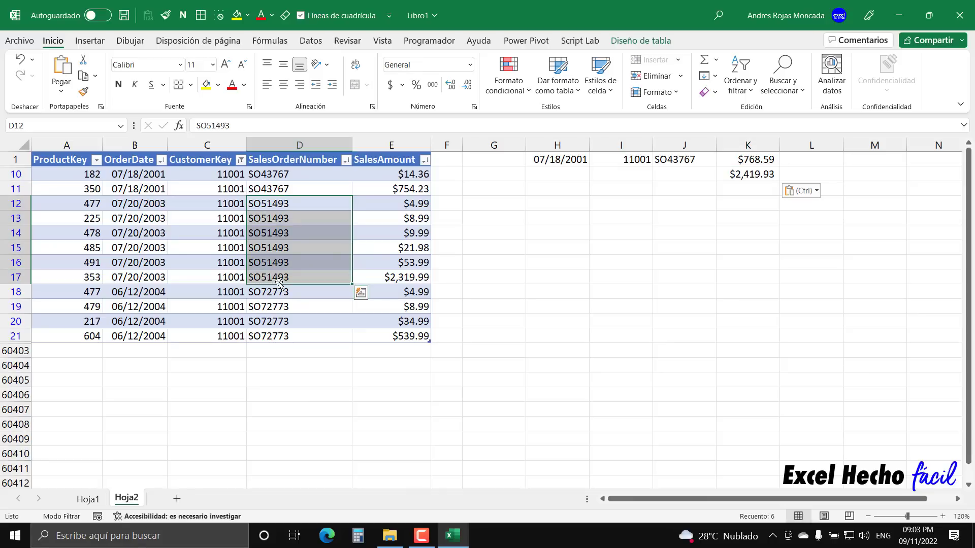
{"action": "left_click", "coordinate": [290, 269]}
{"action": "left_click_drag", "start_coordinate": [234, 126], "coordinate": [176, 126]}
{"action": "key", "text": "ctrl+c"}
{"action": "key", "text": "Escape"}
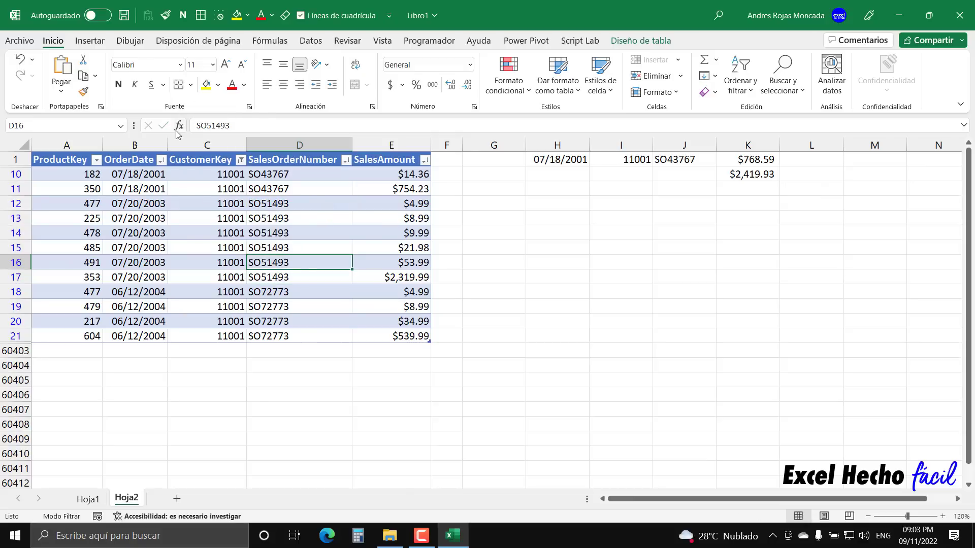
{"action": "left_click", "coordinate": [694, 175]}
{"action": "key", "text": "ctrl+v"}
Complete the second order's summary line with its CustomerKey in I10 and its OrderDate, 7/20/2003, in H10
{"action": "left_click", "coordinate": [643, 178]}
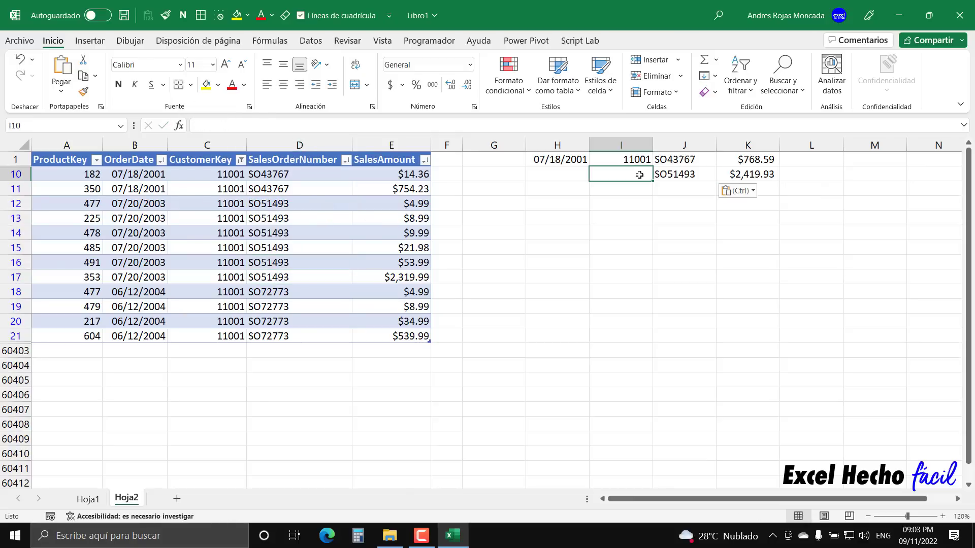
{"action": "type", "text": "11001"}
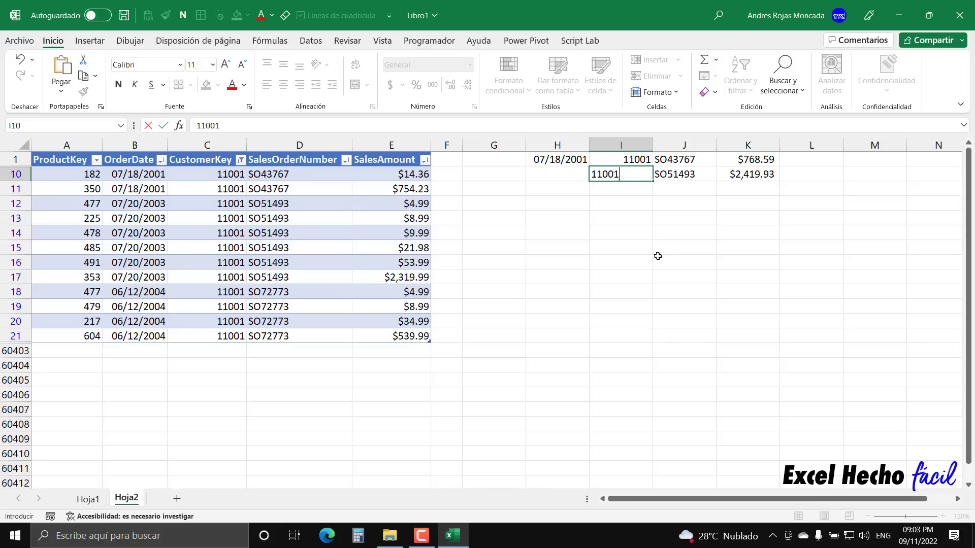
{"action": "key", "text": "Return"}
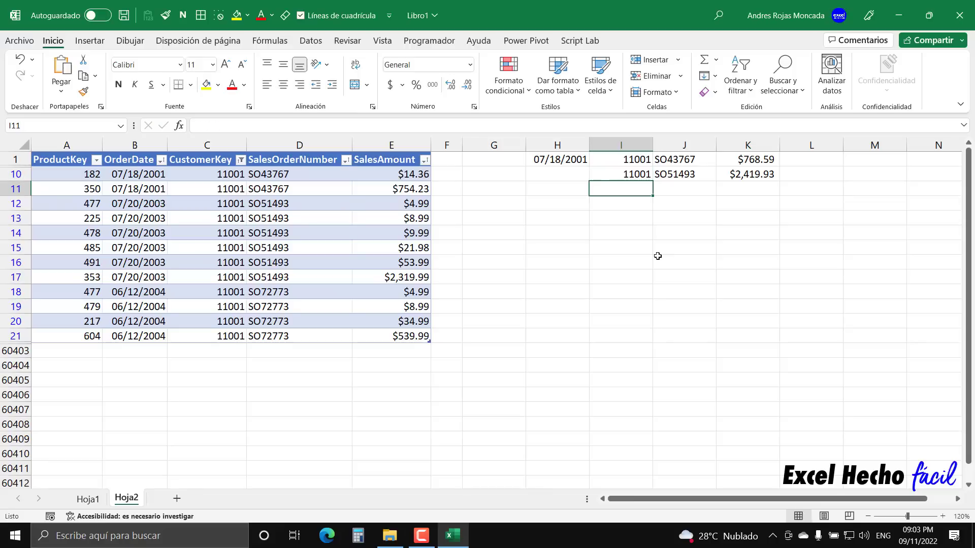
{"action": "left_click", "coordinate": [578, 174]}
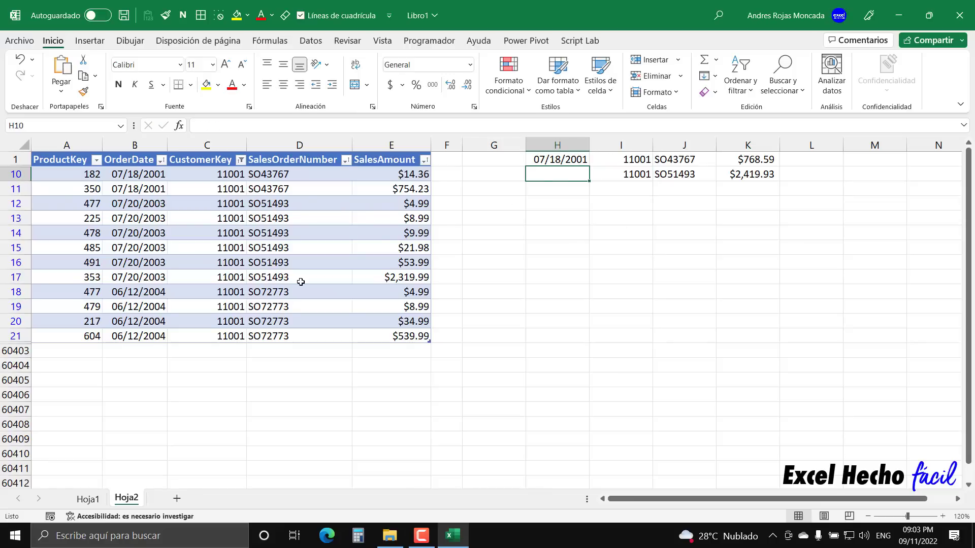
{"action": "type", "text": "7/20/"}
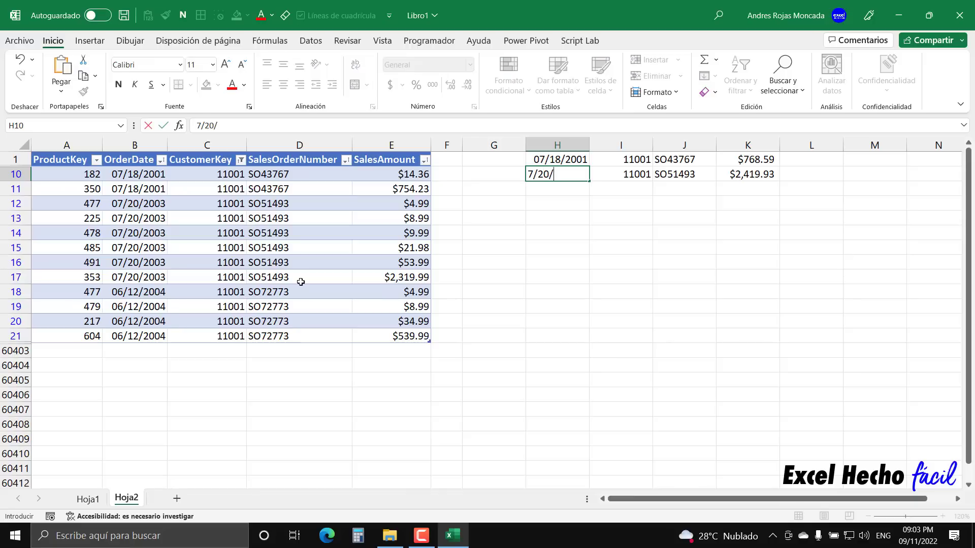
{"action": "type", "text": "2003"}
{"action": "key", "text": "Return"}
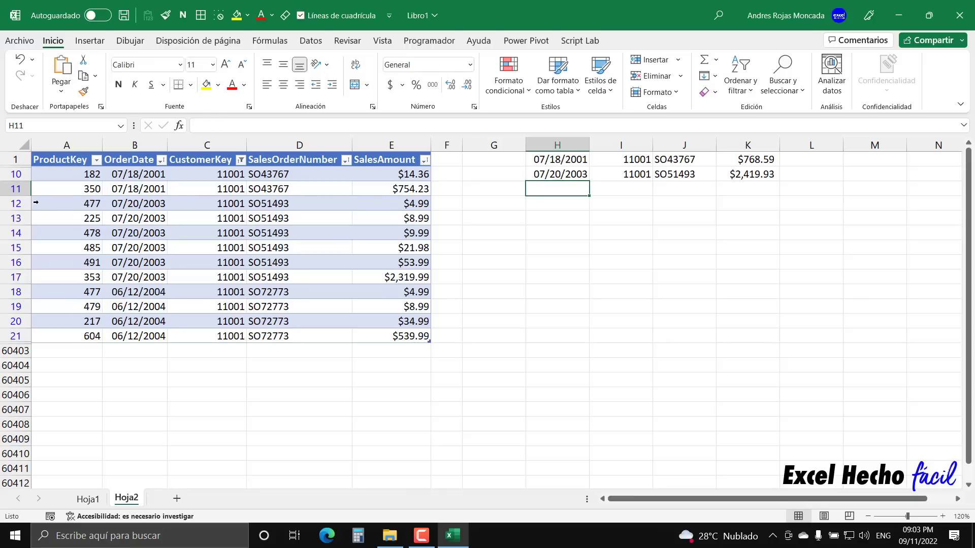
{"action": "left_click", "coordinate": [14, 204]}
{"action": "left_click_drag", "start_coordinate": [14, 204], "coordinate": [5, 277]}
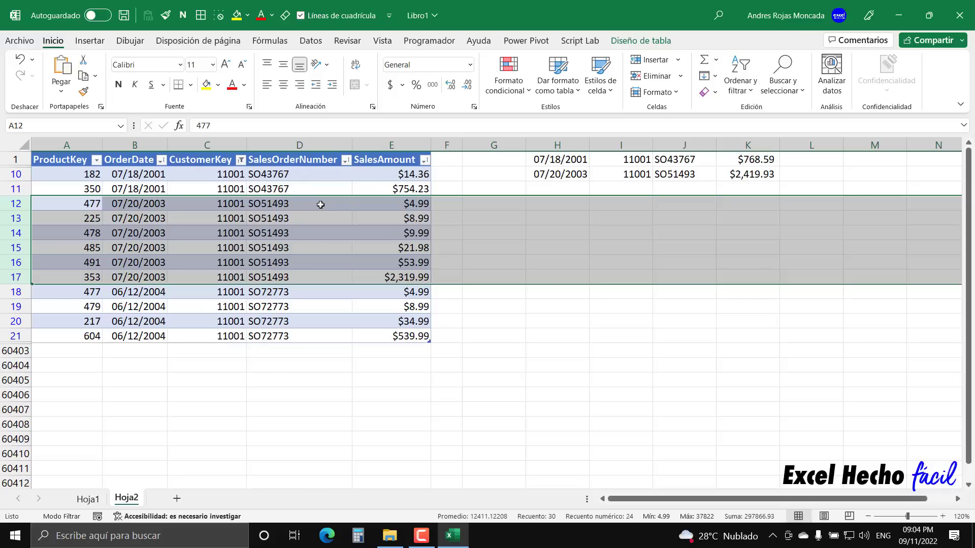
Put the sum of the third order's SalesAmount values in E18:E21, $588.96, in K11
{"action": "left_click", "coordinate": [17, 293]}
{"action": "left_click_drag", "start_coordinate": [18, 297], "coordinate": [20, 336]}
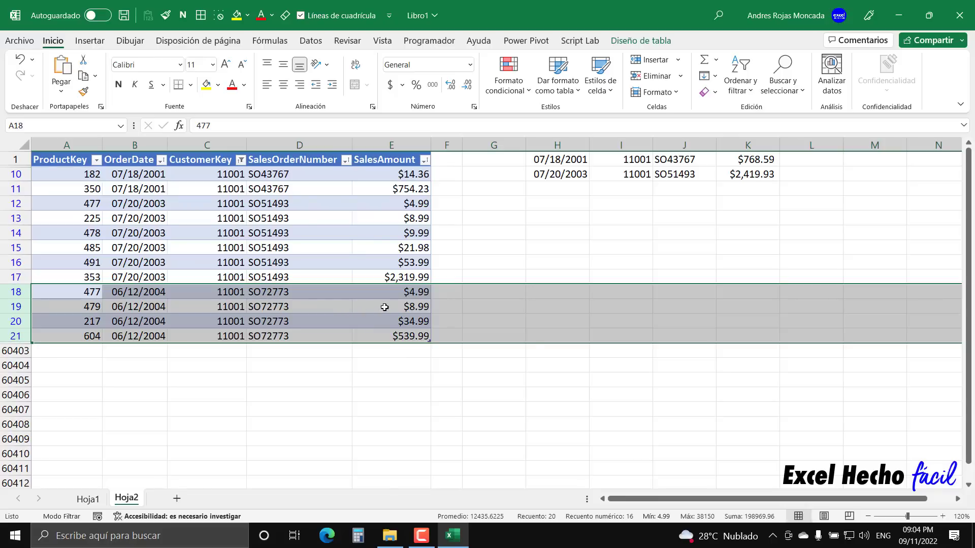
{"action": "left_click_drag", "start_coordinate": [408, 294], "coordinate": [409, 336]}
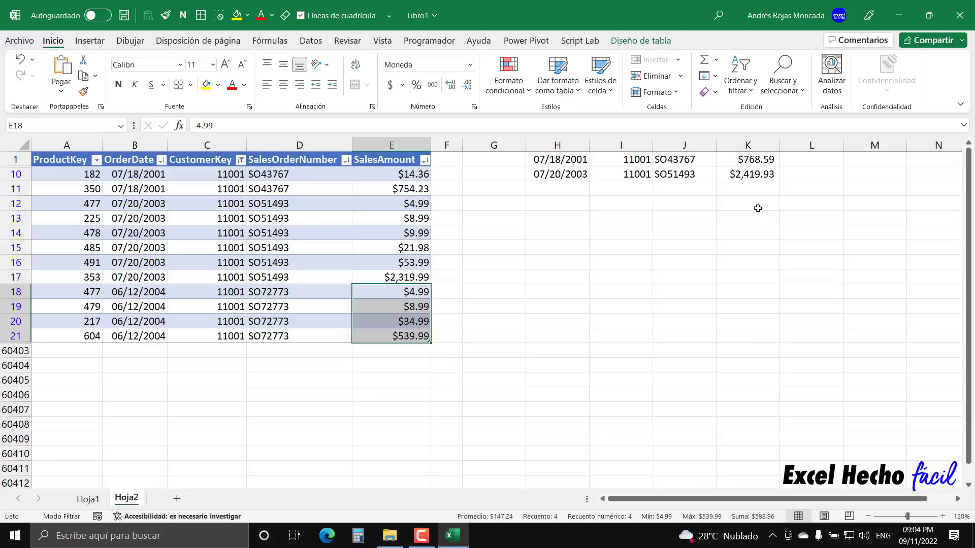
{"action": "left_click", "coordinate": [754, 191]}
{"action": "type", "text": "$588.96"}
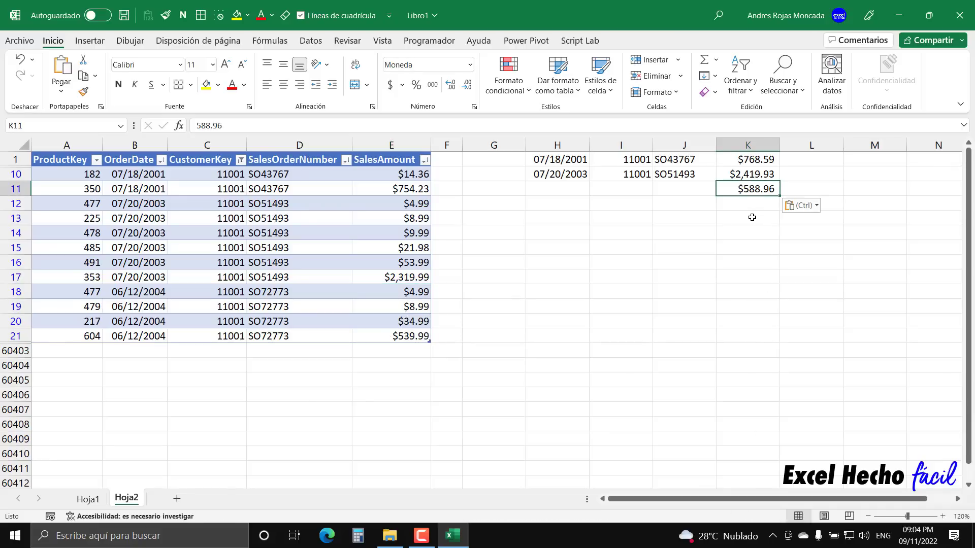
Copy the third order's SalesOrderNumber from D19 into J11, beside its amount
{"action": "left_click", "coordinate": [698, 191]}
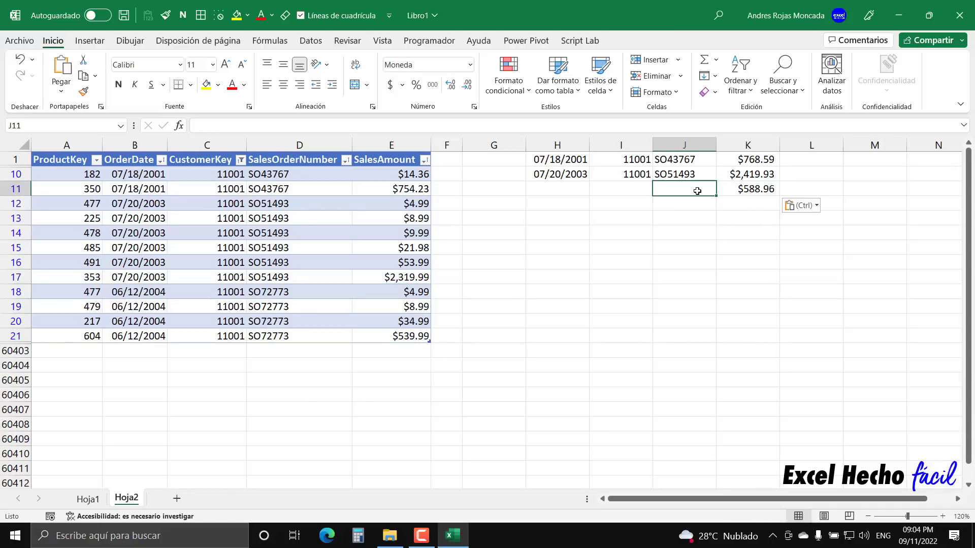
{"action": "left_click", "coordinate": [266, 306]}
{"action": "left_click_drag", "start_coordinate": [229, 125], "coordinate": [143, 130]}
{"action": "key", "text": "ctrl+c"}
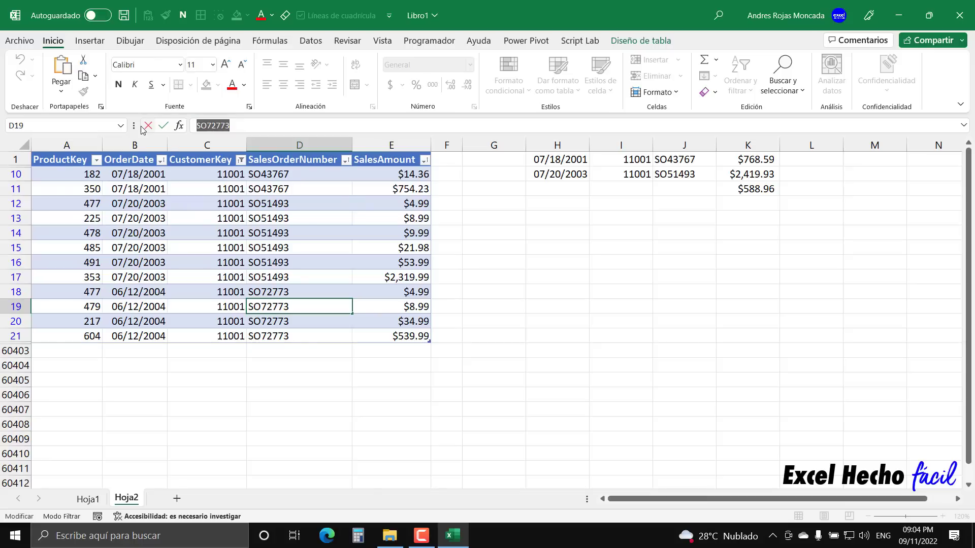
{"action": "left_click", "coordinate": [689, 195]}
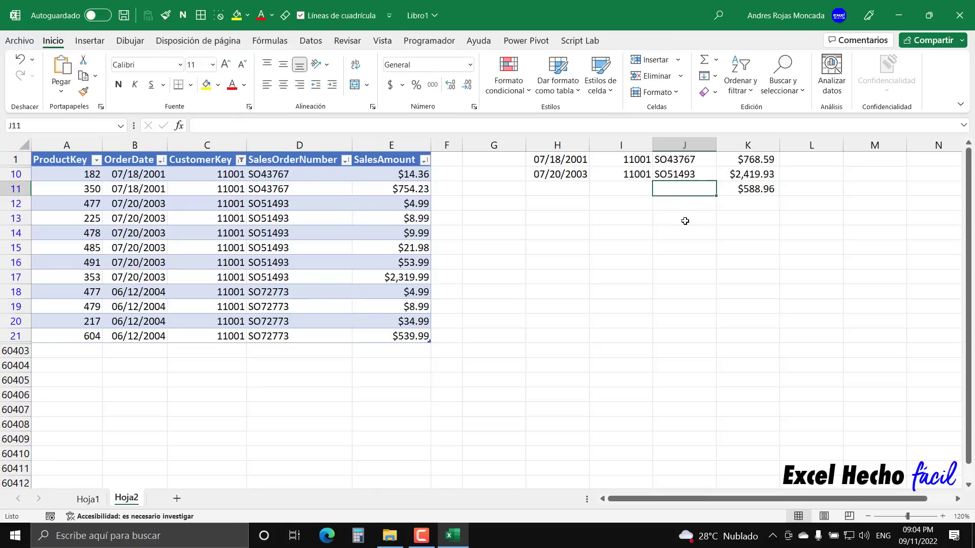
{"action": "key", "text": "ctrl+v"}
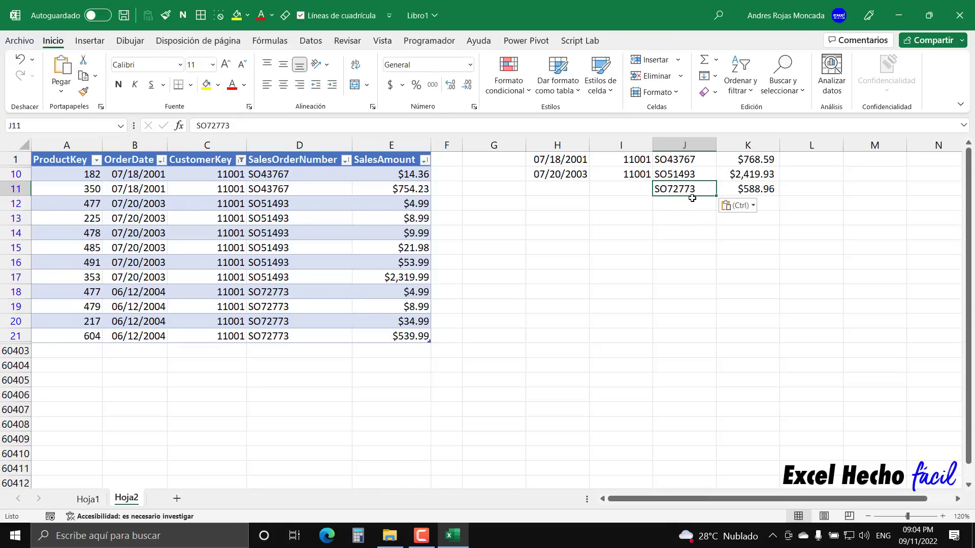
Complete the third order's summary line with its CustomerKey in I11 and its OrderDate, 6/12/2004, in H11
{"action": "left_click", "coordinate": [644, 189]}
{"action": "type", "text": "11"}
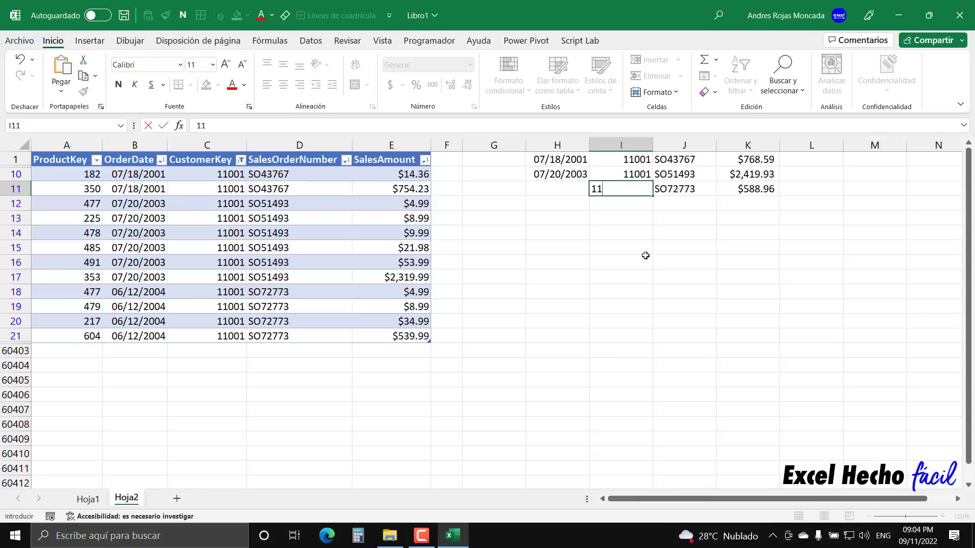
{"action": "type", "text": "001"}
{"action": "key", "text": "Return"}
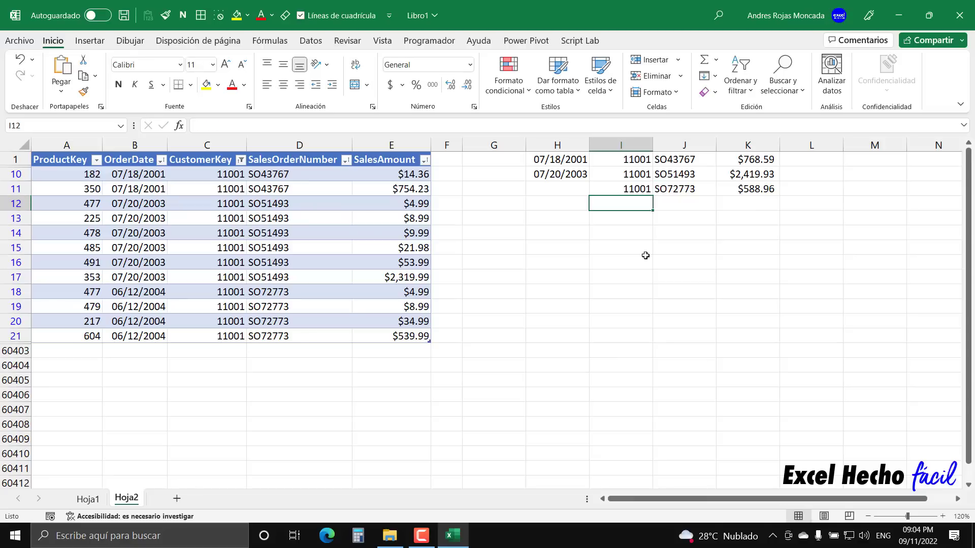
{"action": "left_click", "coordinate": [631, 188]}
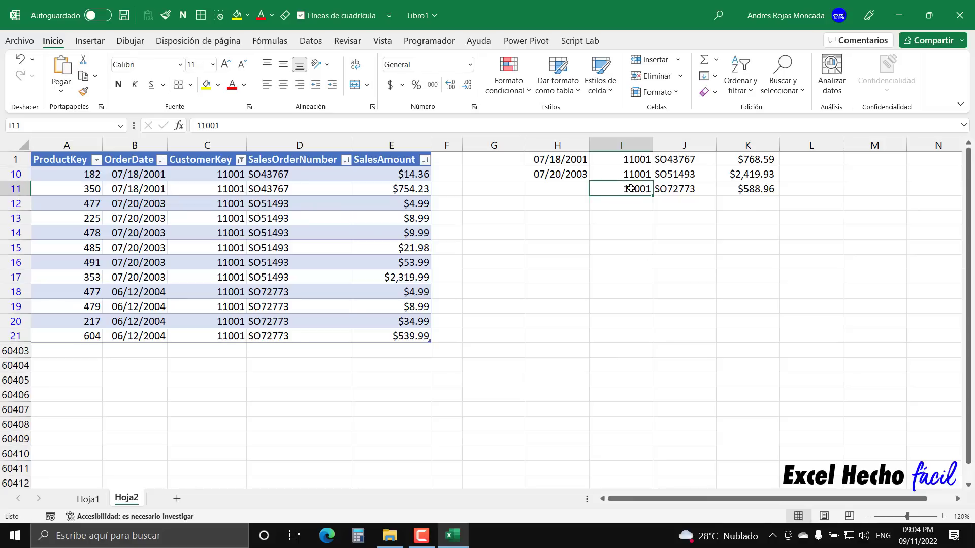
{"action": "left_click", "coordinate": [577, 188]}
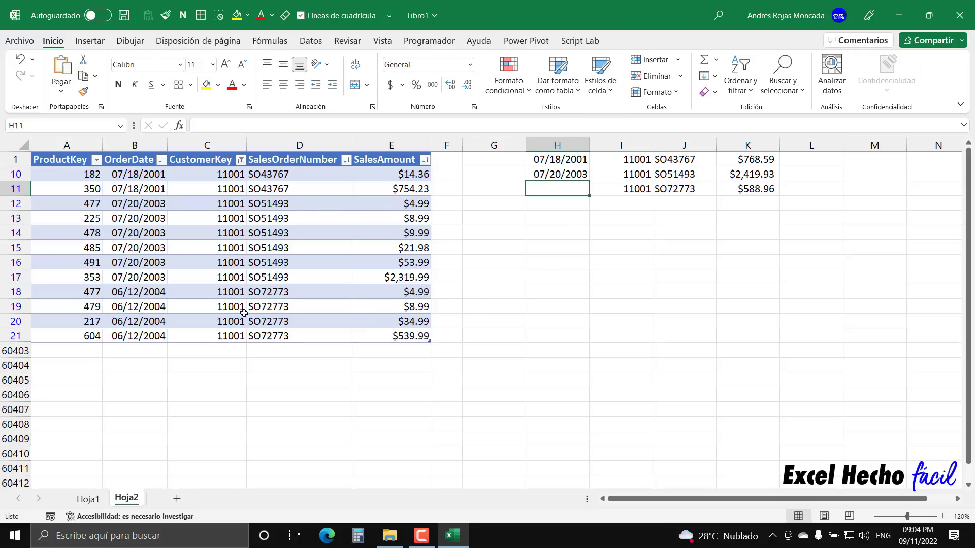
{"action": "type", "text": "6/12/"}
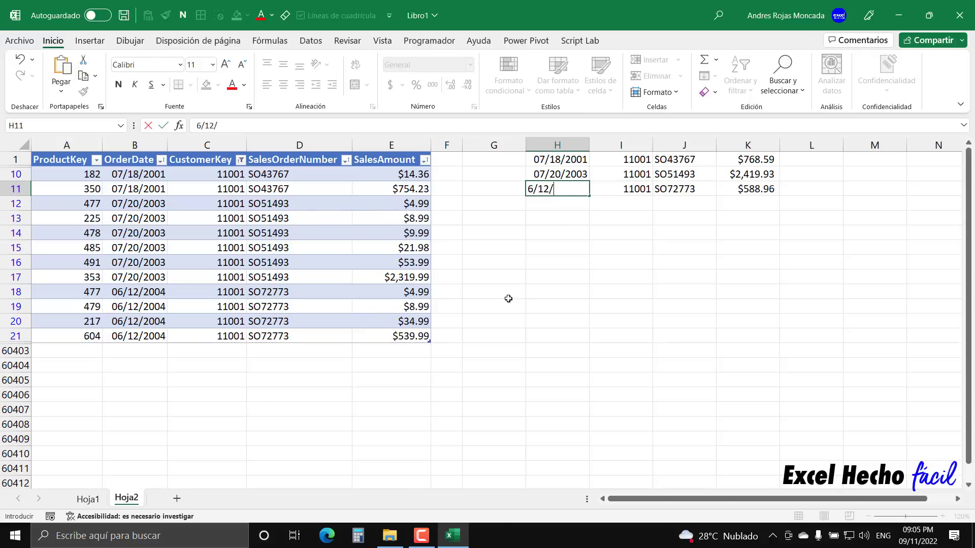
{"action": "type", "text": "2004"}
{"action": "key", "text": "Return"}
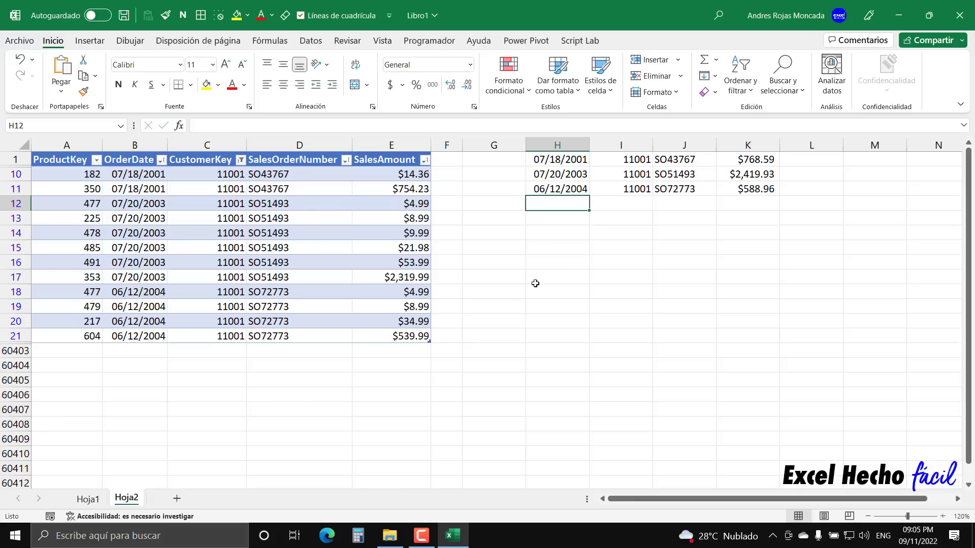
{"action": "left_click_drag", "start_coordinate": [15, 292], "coordinate": [15, 337]}
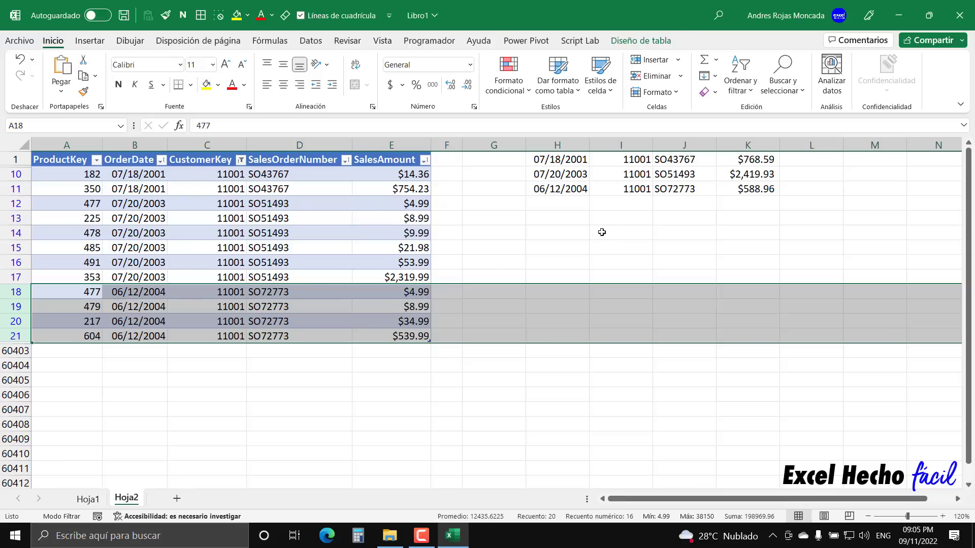
Review the three order summary lines in H1:K11 and compare their total amounts in column K
{"action": "left_click_drag", "start_coordinate": [550, 161], "coordinate": [737, 183]}
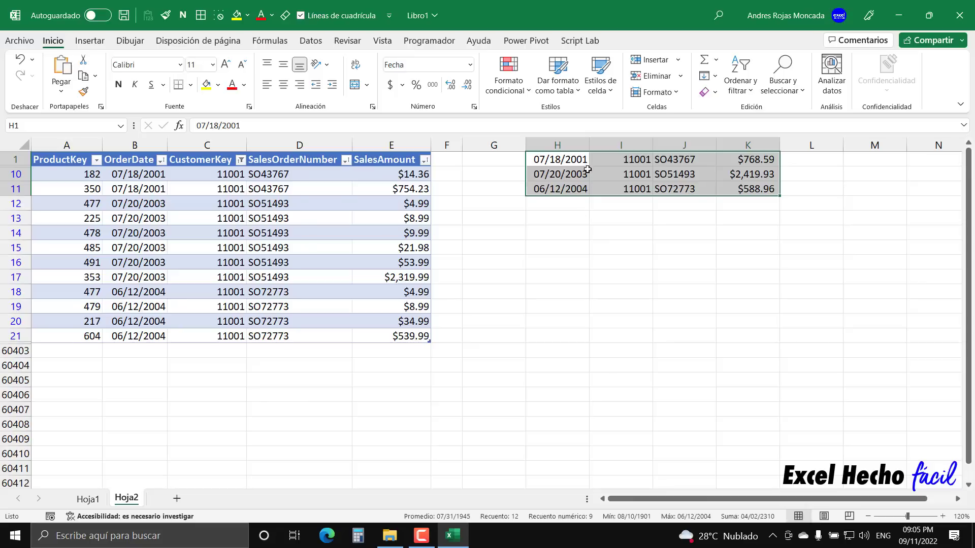
{"action": "left_click_drag", "start_coordinate": [579, 159], "coordinate": [764, 159]}
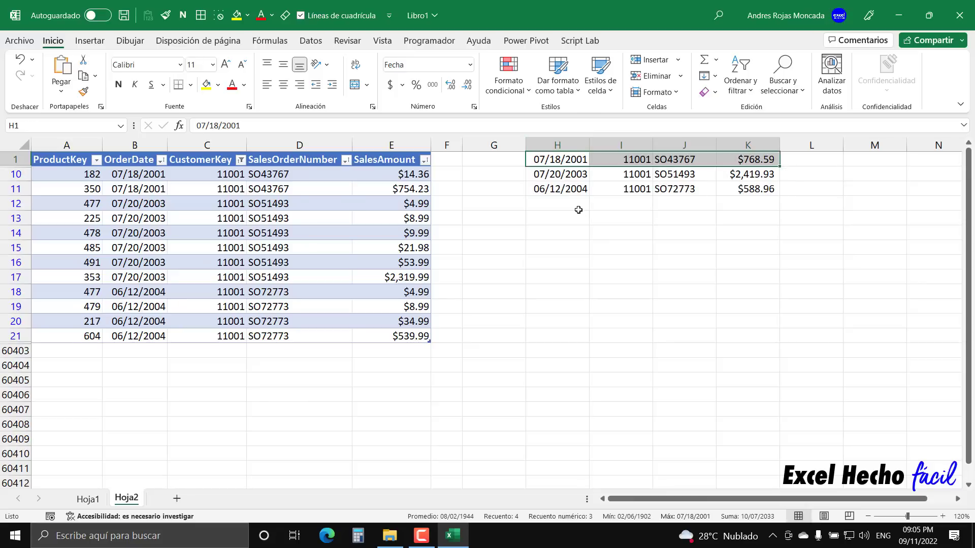
{"action": "left_click_drag", "start_coordinate": [532, 176], "coordinate": [741, 174]}
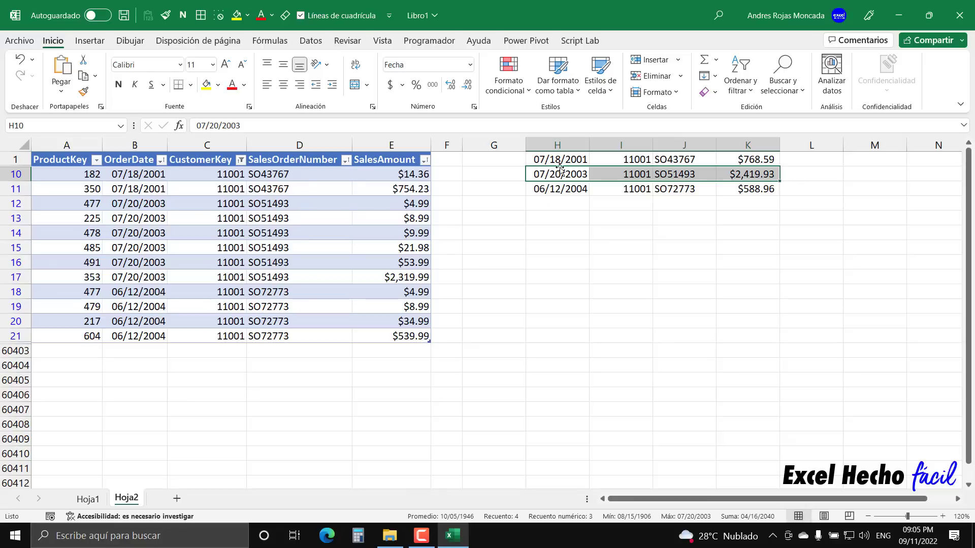
{"action": "left_click_drag", "start_coordinate": [552, 191], "coordinate": [742, 188]}
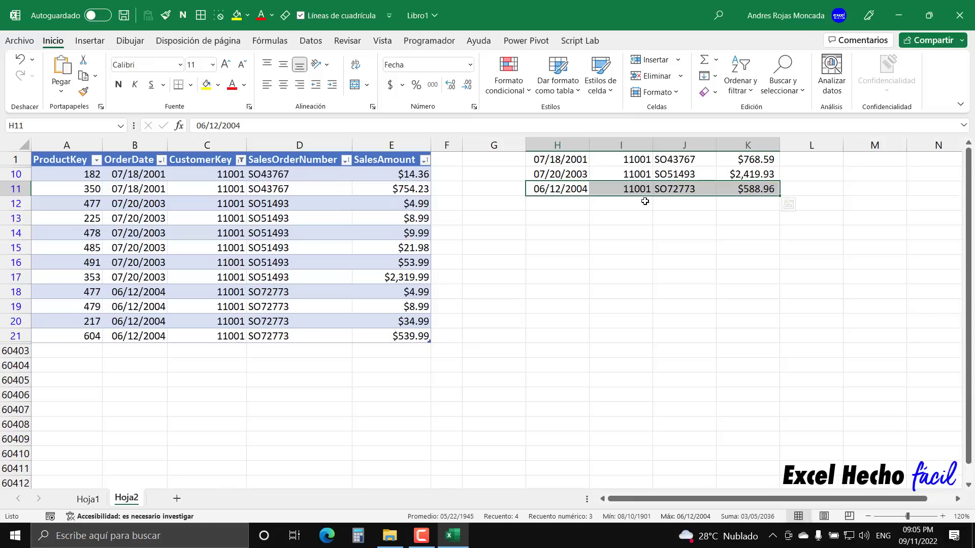
{"action": "left_click", "coordinate": [734, 163]}
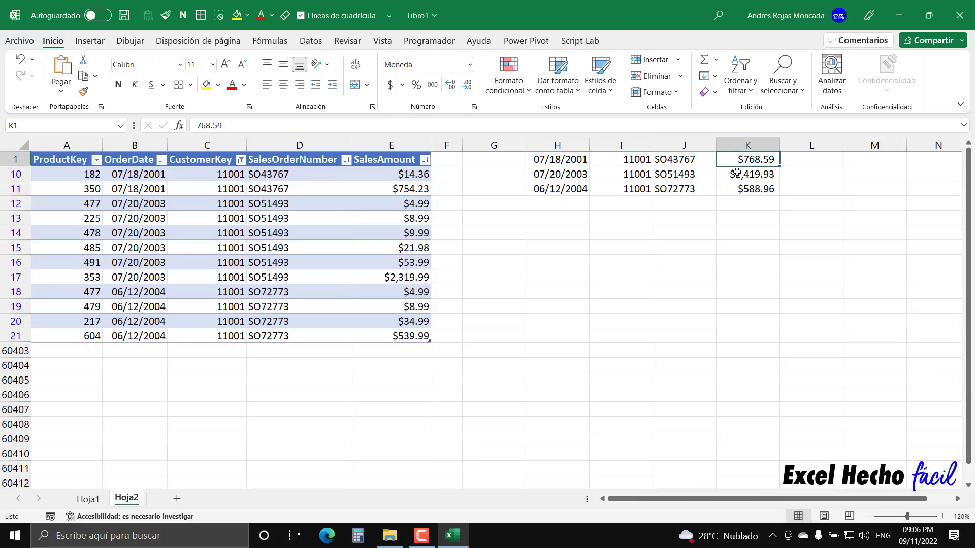
{"action": "left_click", "coordinate": [737, 172]}
{"action": "left_click", "coordinate": [737, 188]}
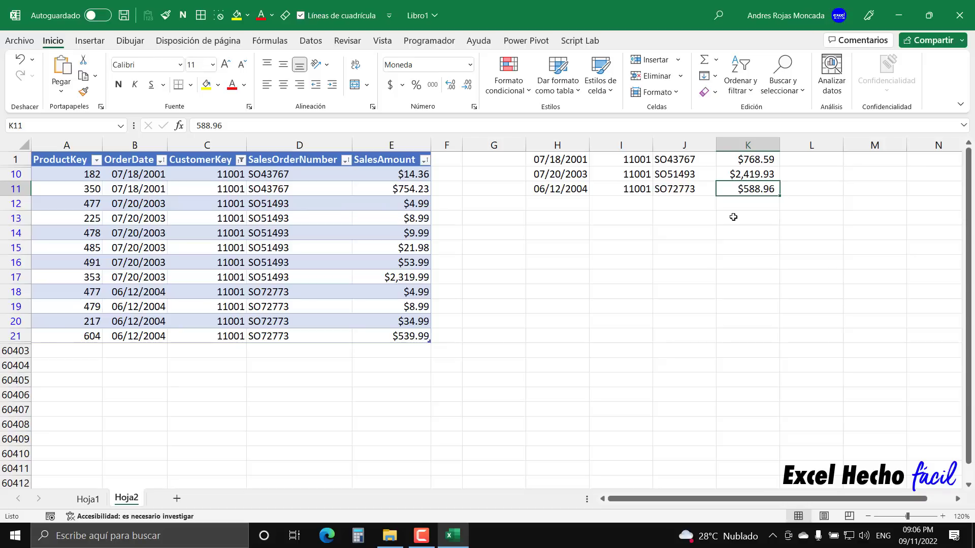
Keep only the order with the highest amount, 7/20/2003, clearing the other two summary lines and placing it in H1:K1
{"action": "left_click", "coordinate": [588, 175]}
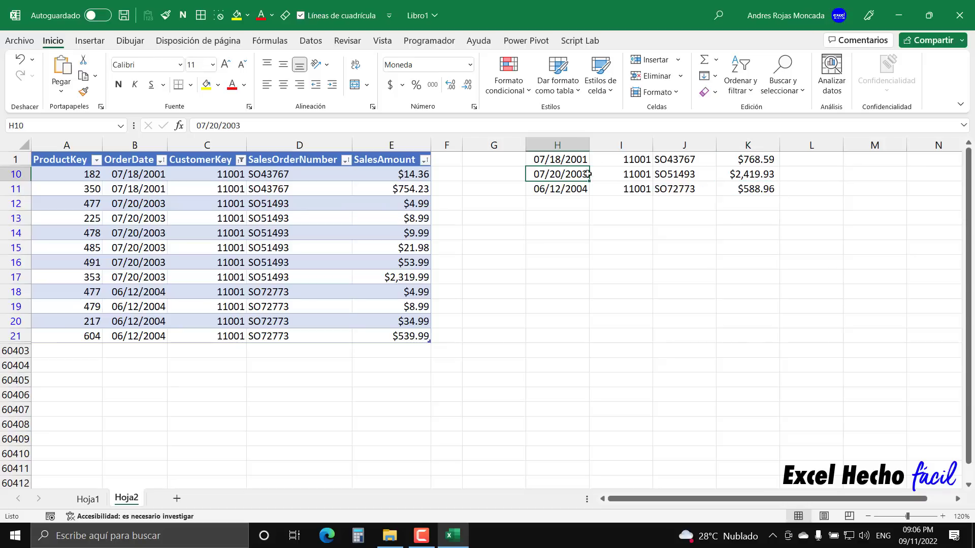
{"action": "left_click_drag", "start_coordinate": [588, 174], "coordinate": [748, 171]}
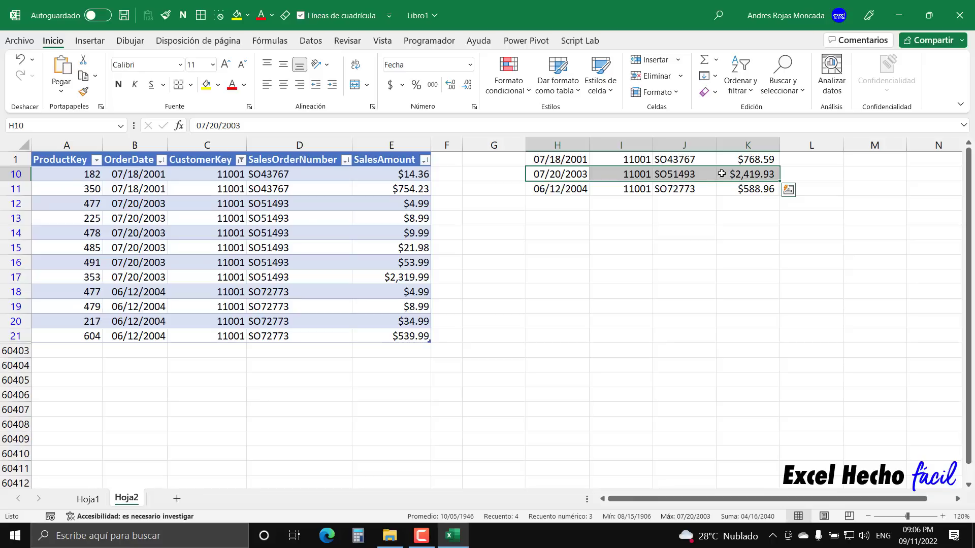
{"action": "left_click_drag", "start_coordinate": [615, 181], "coordinate": [612, 266]}
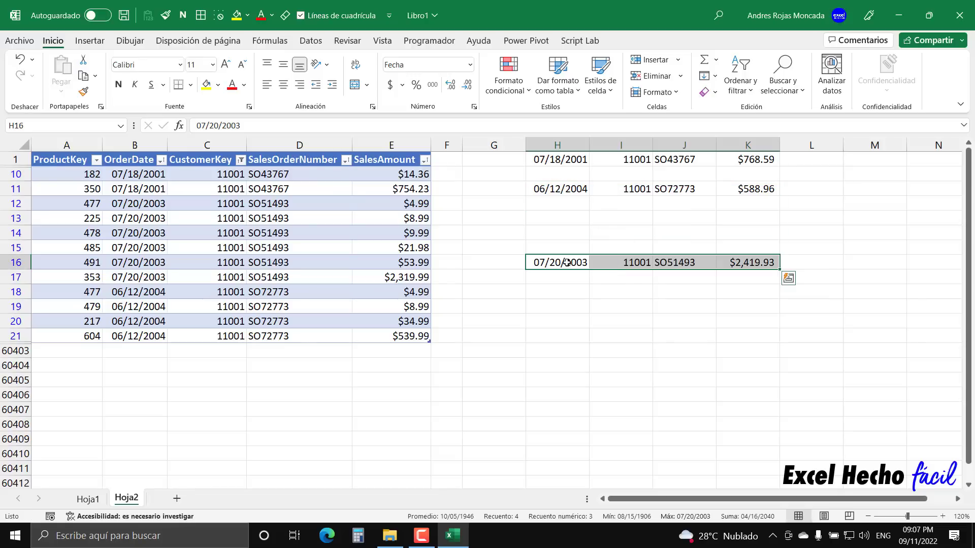
{"action": "left_click_drag", "start_coordinate": [572, 161], "coordinate": [735, 189]}
{"action": "key", "text": "Delete"}
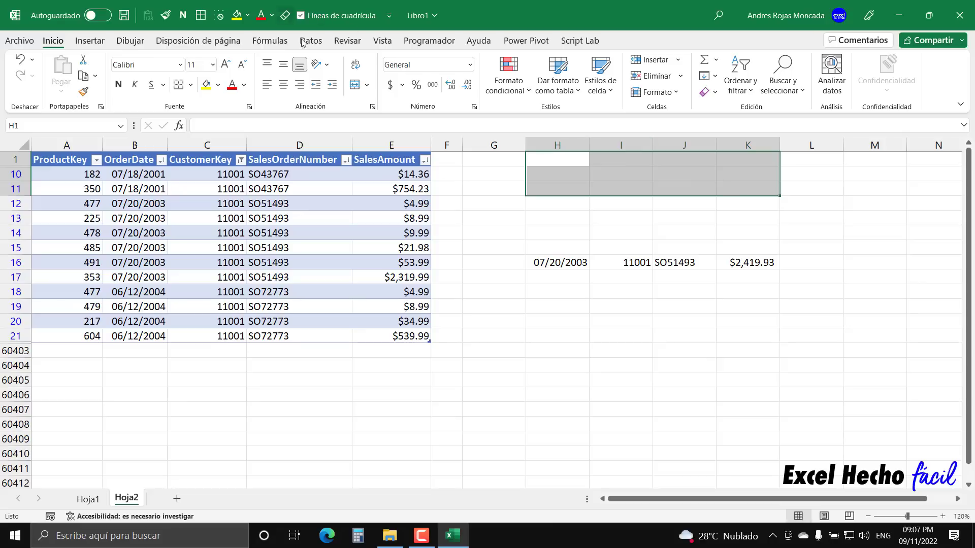
{"action": "left_click_drag", "start_coordinate": [553, 269], "coordinate": [755, 167]}
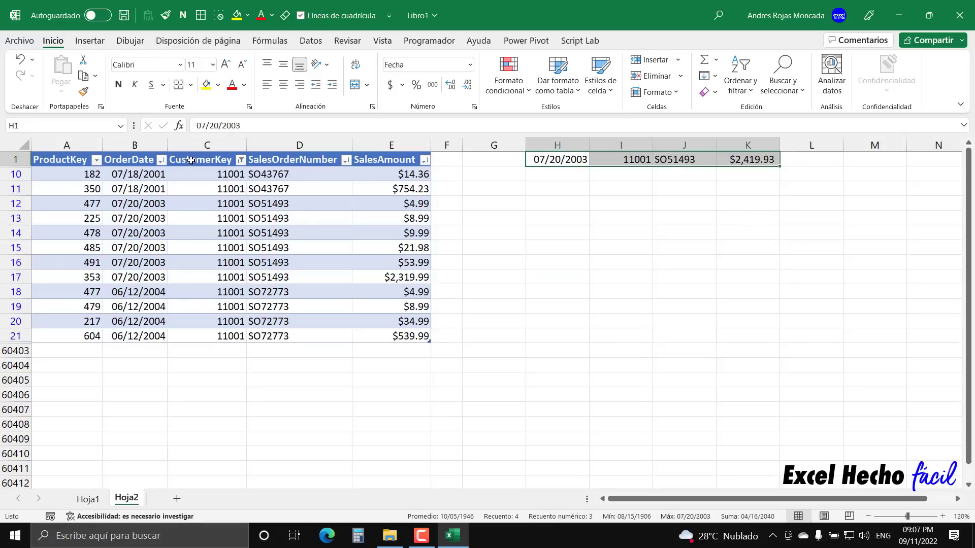
Clear the CustomerKey filter so the table shows every customer again
{"action": "left_click", "coordinate": [213, 166]}
{"action": "left_click", "coordinate": [242, 161]}
{"action": "left_click", "coordinate": [160, 247]}
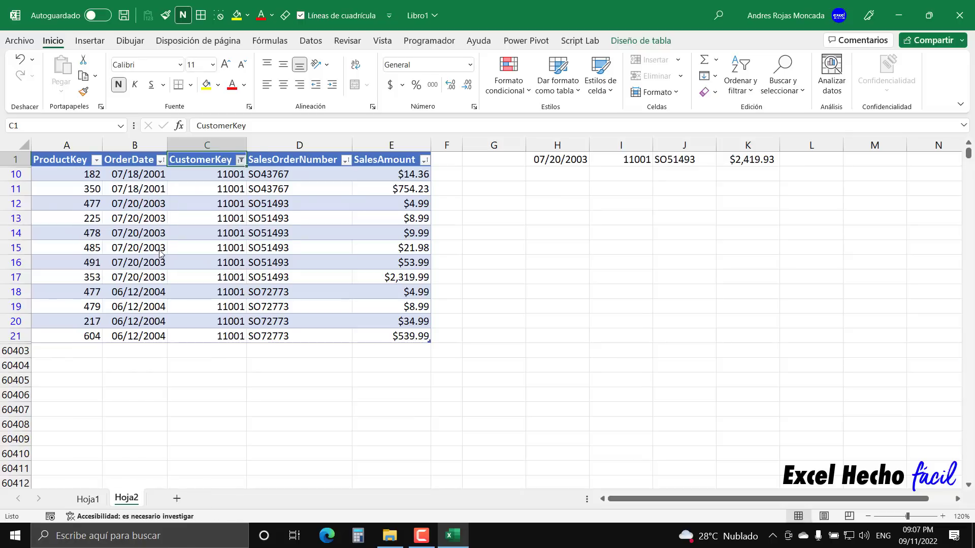
Move the highest order's summary line to G20:J20 beside that customer's rows and fill it yellow
{"action": "left_click_drag", "start_coordinate": [561, 162], "coordinate": [638, 468]}
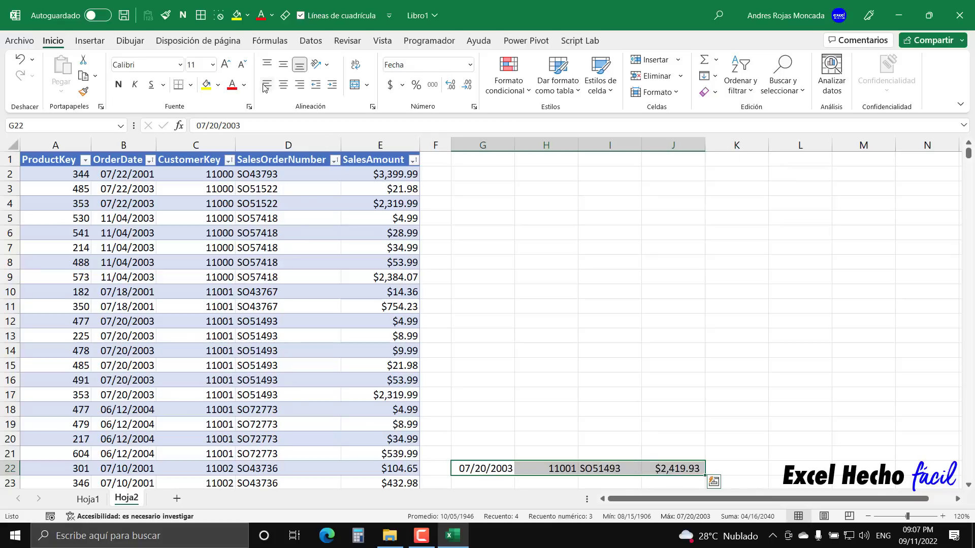
{"action": "left_click", "coordinate": [207, 84]}
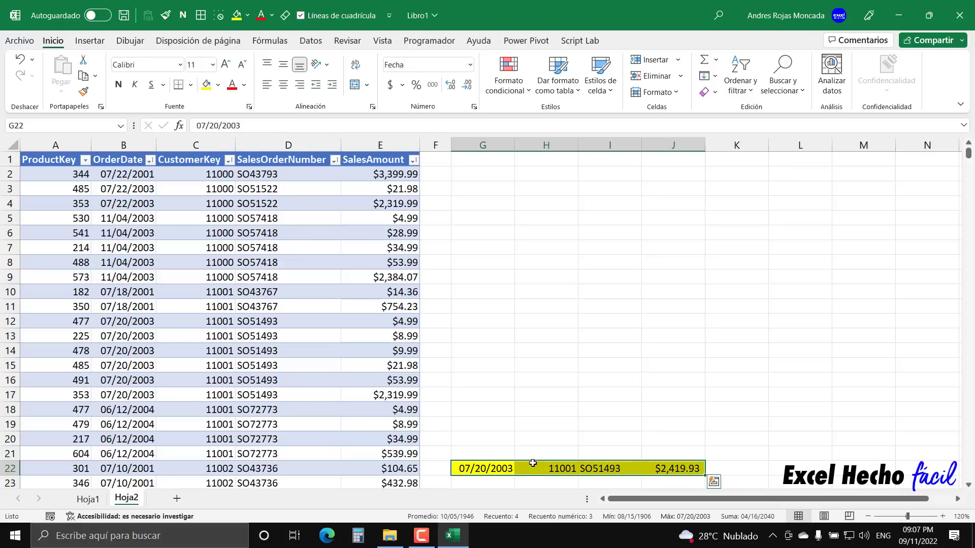
{"action": "left_click_drag", "start_coordinate": [532, 464], "coordinate": [536, 436]}
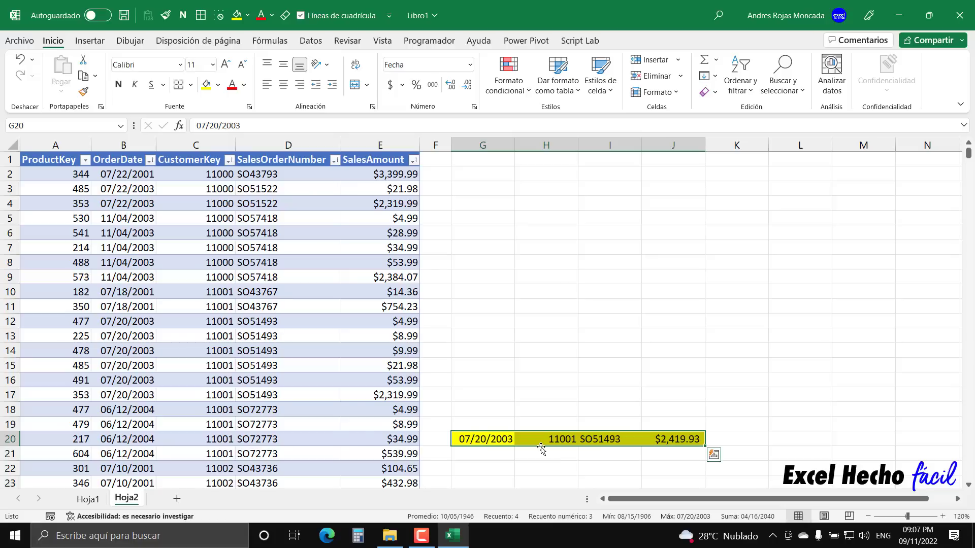
Filter the CustomerKey column to show only the third customer in the value list
{"action": "left_click", "coordinate": [213, 159]}
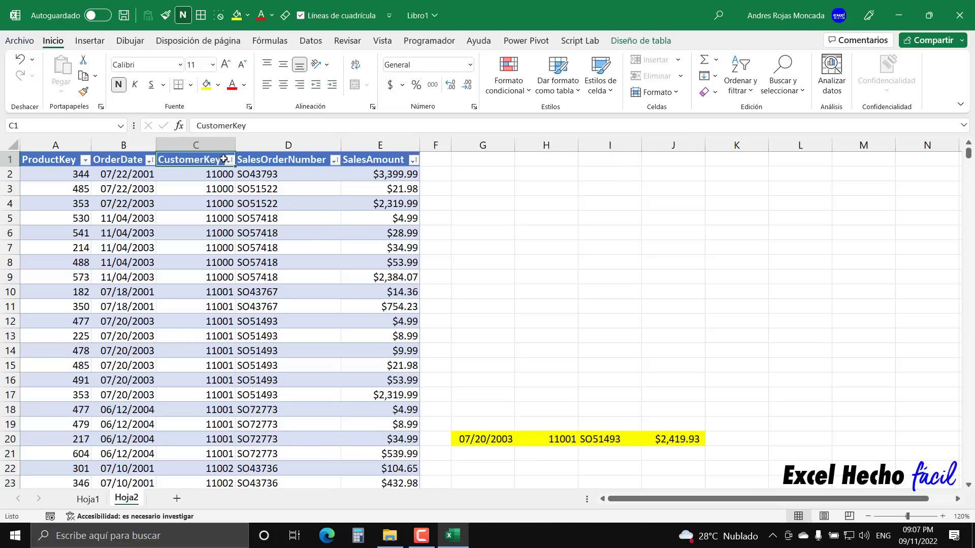
{"action": "left_click", "coordinate": [229, 160]}
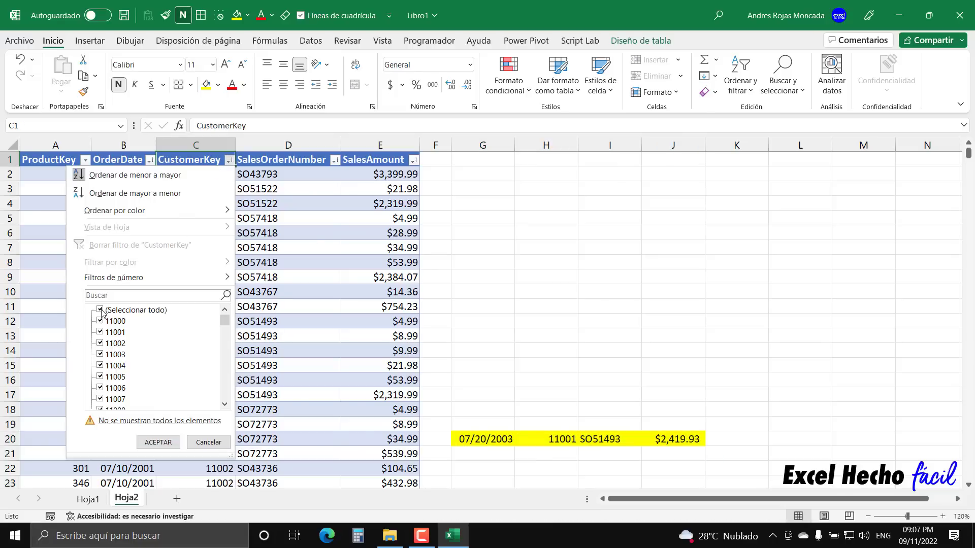
{"action": "left_click", "coordinate": [100, 310]}
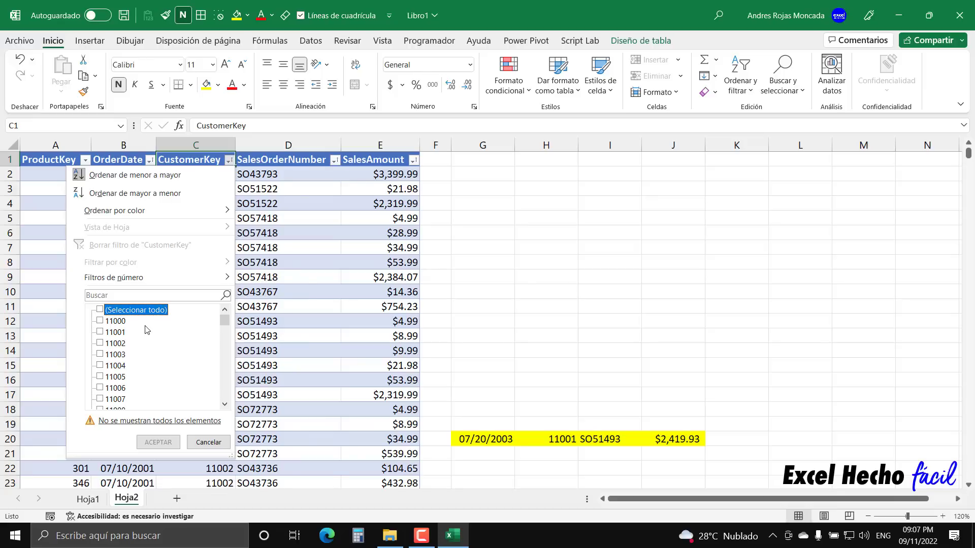
{"action": "left_click", "coordinate": [102, 346]}
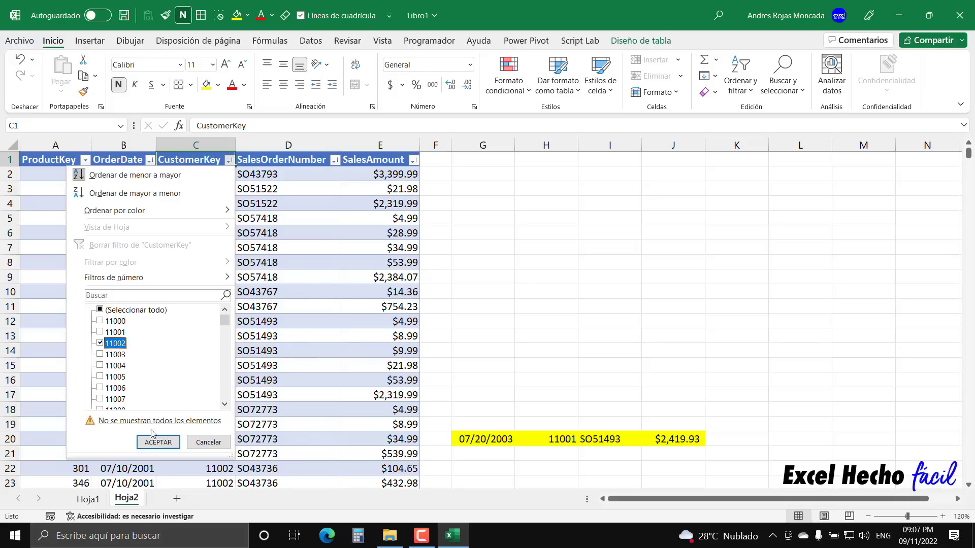
{"action": "left_click", "coordinate": [154, 440]}
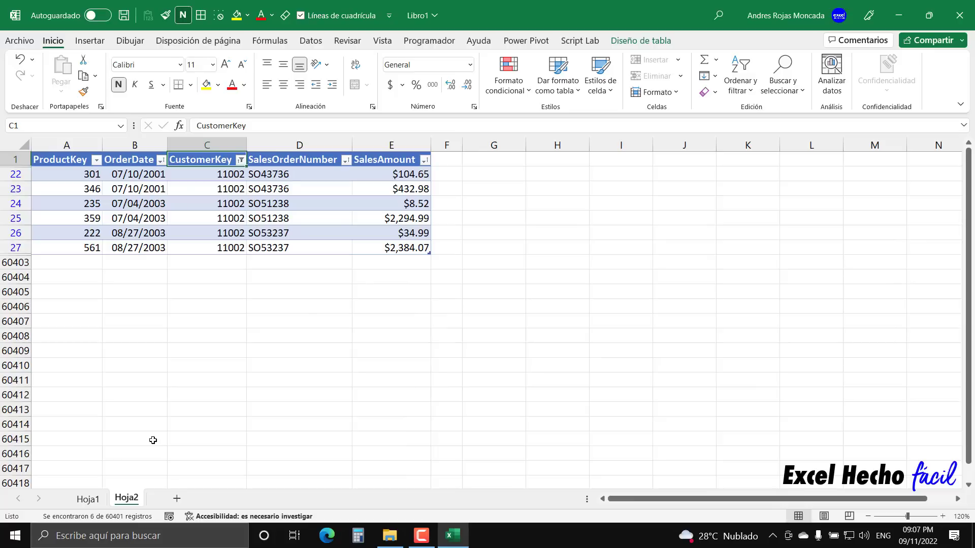
Check which distinct orders the SalesOrderNumber filter lists for this customer, leaving the filter unchanged
{"action": "left_click", "coordinate": [263, 163]}
{"action": "left_click", "coordinate": [346, 160]}
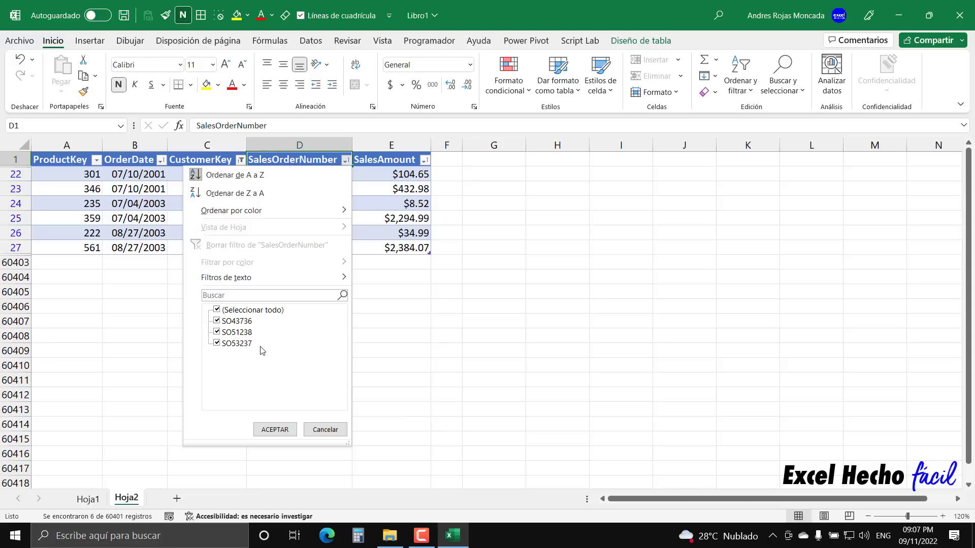
{"action": "key", "text": "Escape"}
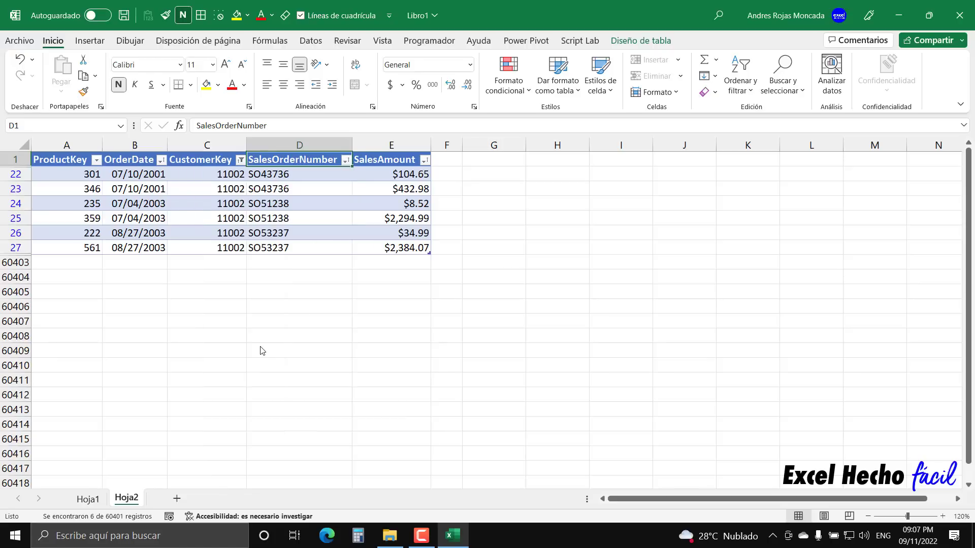
Put the sum of the first order's SalesAmount values in E22:E23, $537.63, in K1
{"action": "left_click_drag", "start_coordinate": [20, 176], "coordinate": [23, 190]}
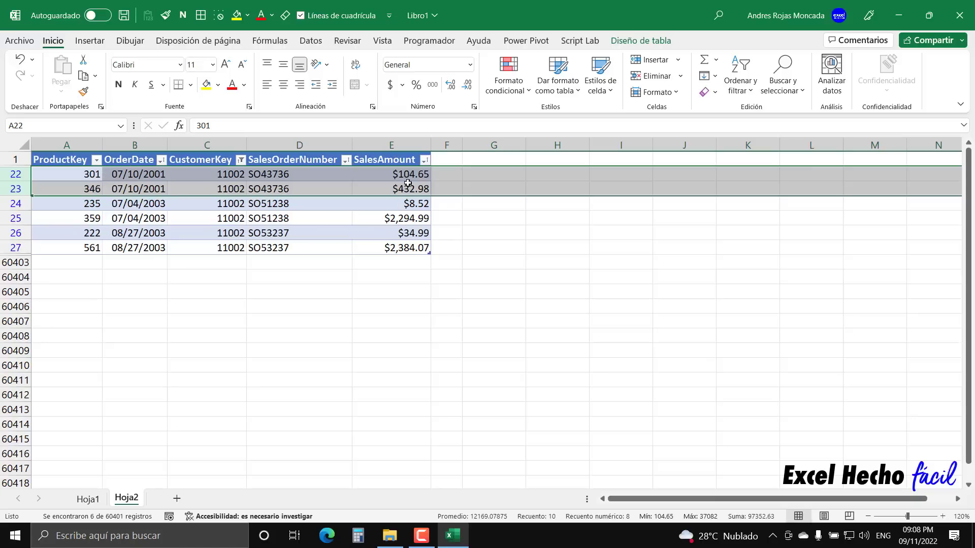
{"action": "left_click_drag", "start_coordinate": [408, 175], "coordinate": [409, 189]}
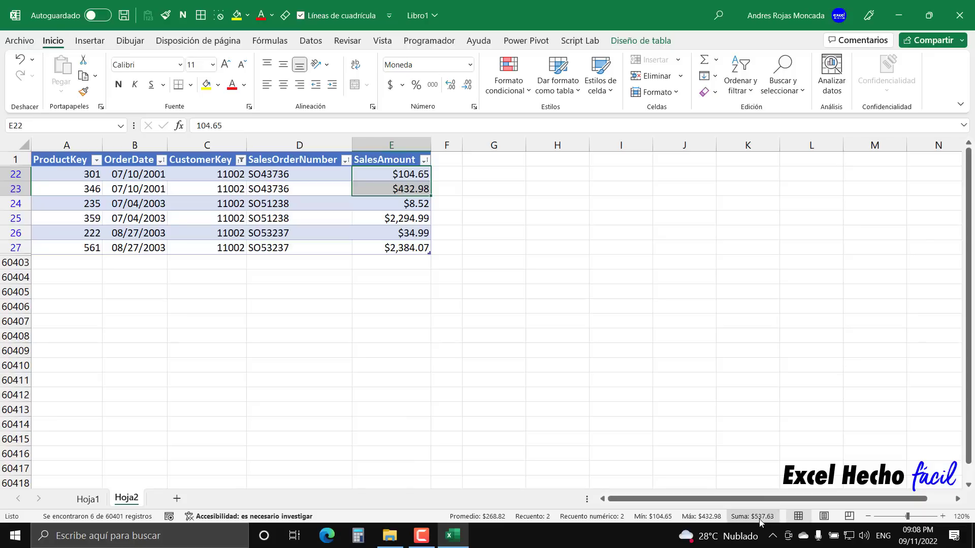
{"action": "left_click", "coordinate": [745, 159]}
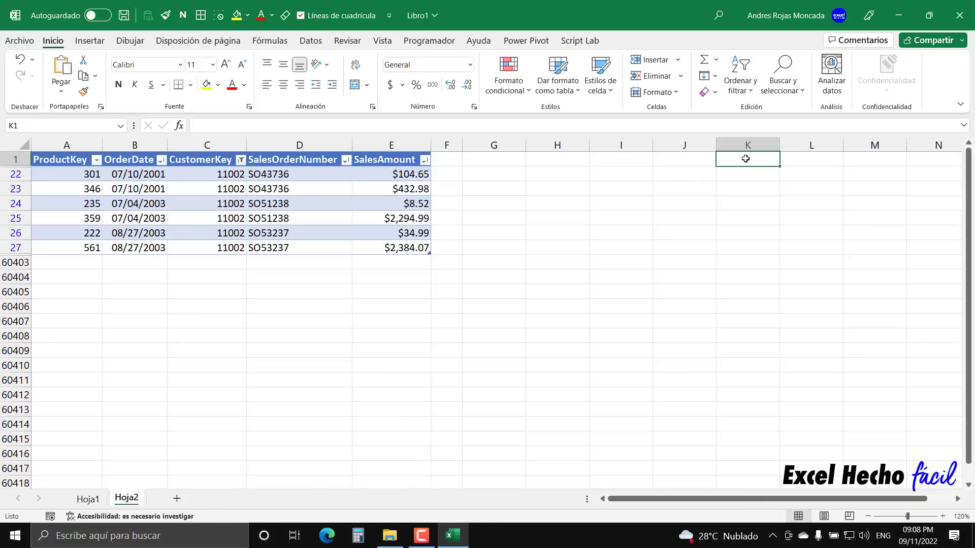
{"action": "type", "text": "$537.63"}
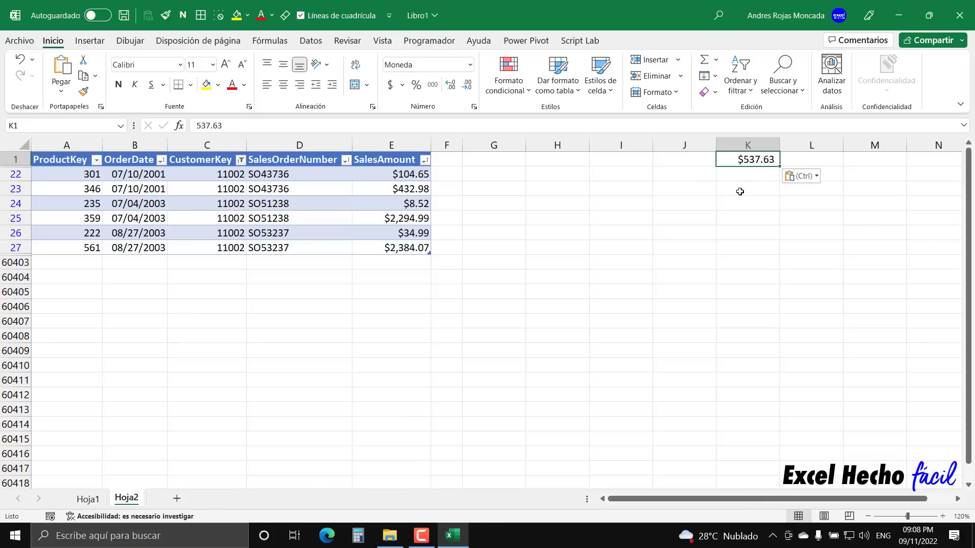
Copy the first order's SalesOrderNumber from D22 into J1, beside its amount
{"action": "left_click", "coordinate": [275, 176]}
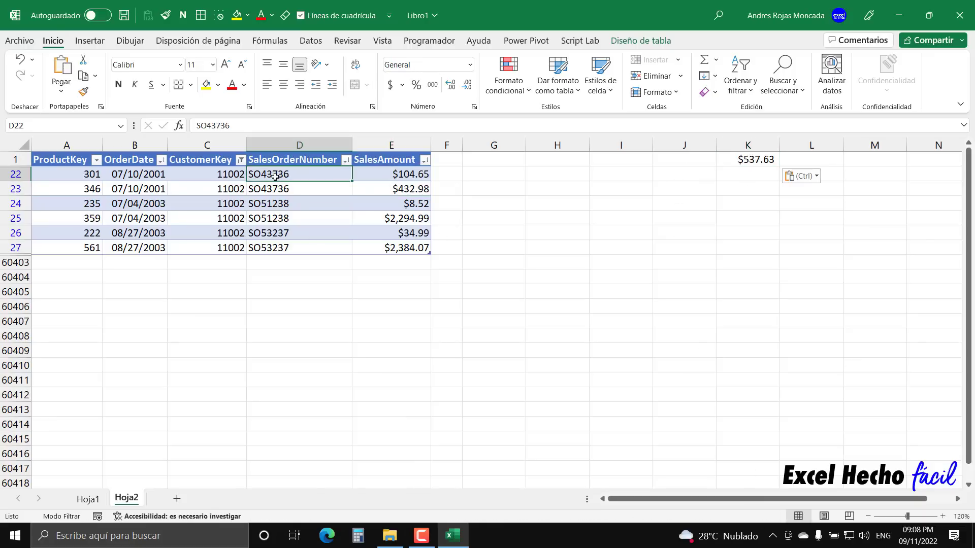
{"action": "double_click", "coordinate": [241, 133]}
{"action": "key", "text": "ctrl+c"}
{"action": "key", "text": "Escape"}
{"action": "left_click_drag", "start_coordinate": [15, 174], "coordinate": [15, 189]}
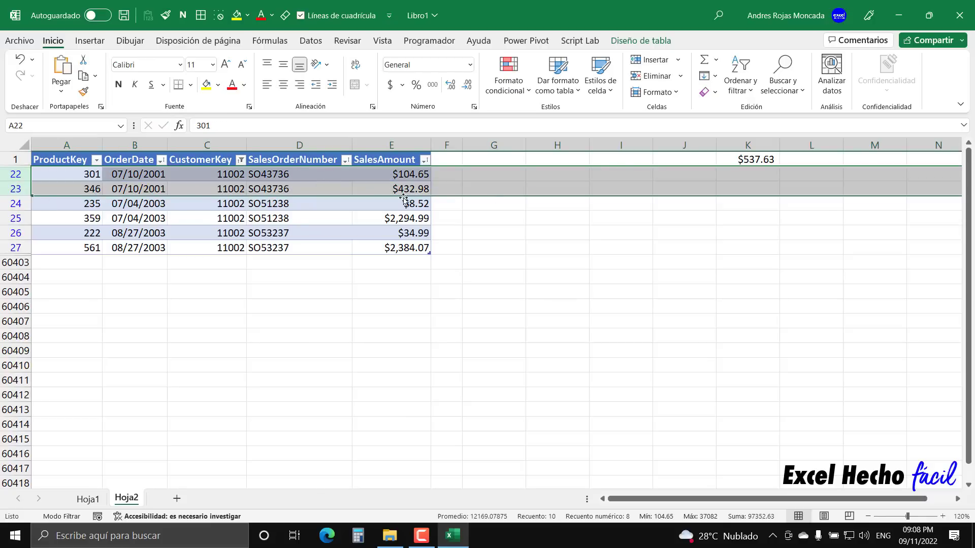
{"action": "left_click", "coordinate": [687, 161]}
{"action": "key", "text": "ctrl+v"}
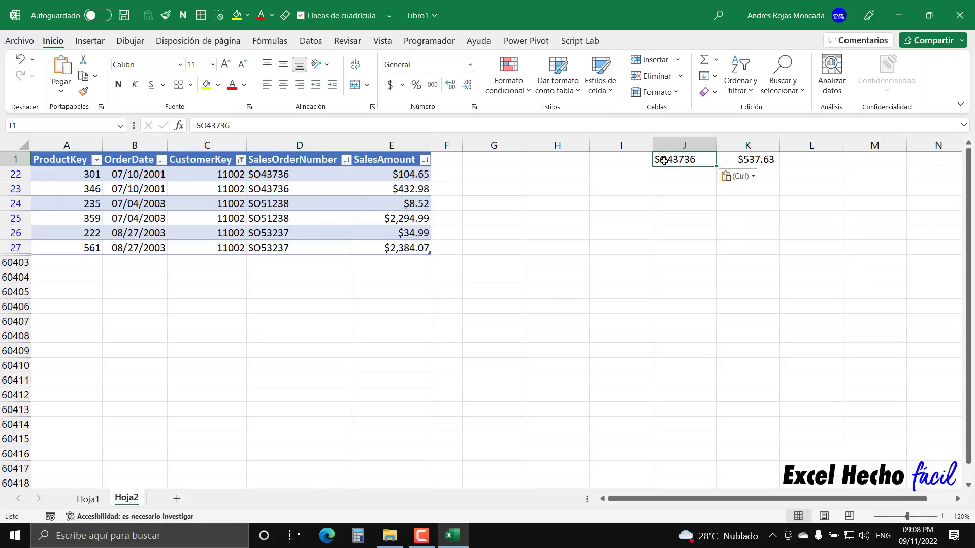
Complete the first order's summary line with its CustomerKey in I1 and its OrderDate, 7/10/2001, in H1
{"action": "left_click", "coordinate": [638, 161]}
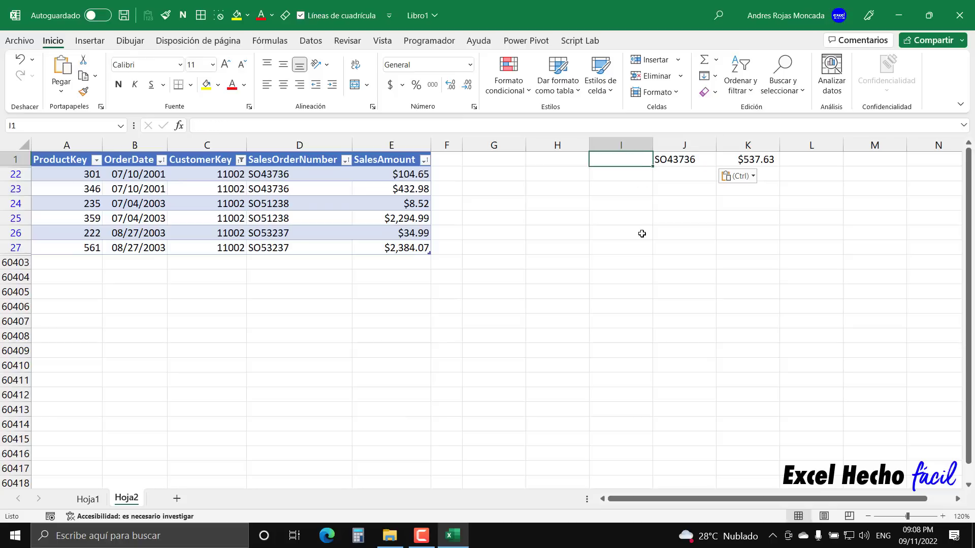
{"action": "type", "text": "11002"}
{"action": "key", "text": "Return"}
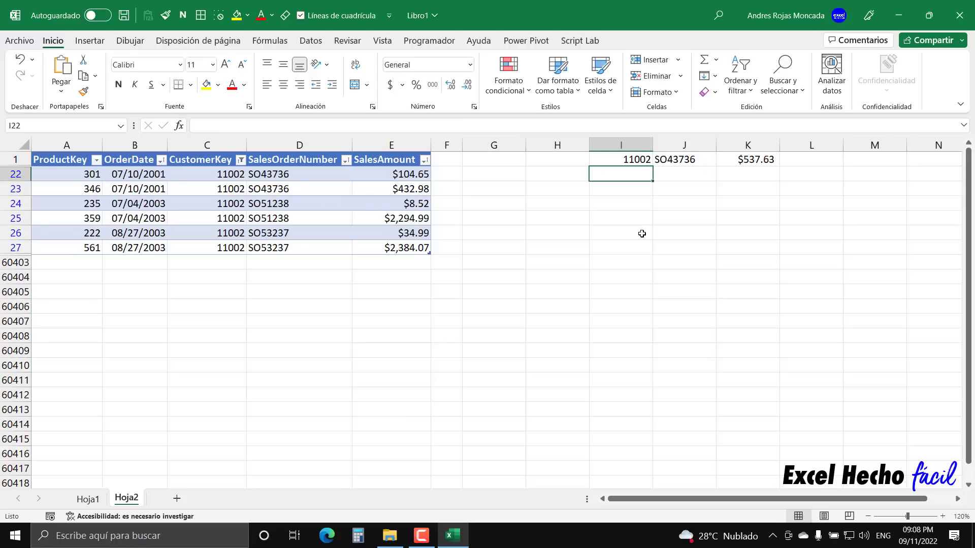
{"action": "key", "text": "Up"}
{"action": "key", "text": "Left"}
{"action": "type", "text": "7/"}
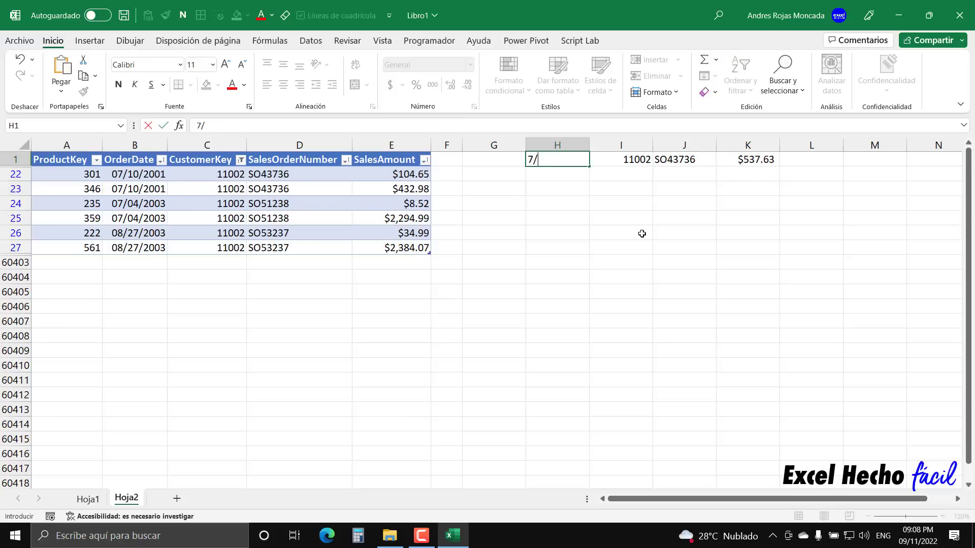
{"action": "type", "text": "10/2001"}
{"action": "key", "text": "Return"}
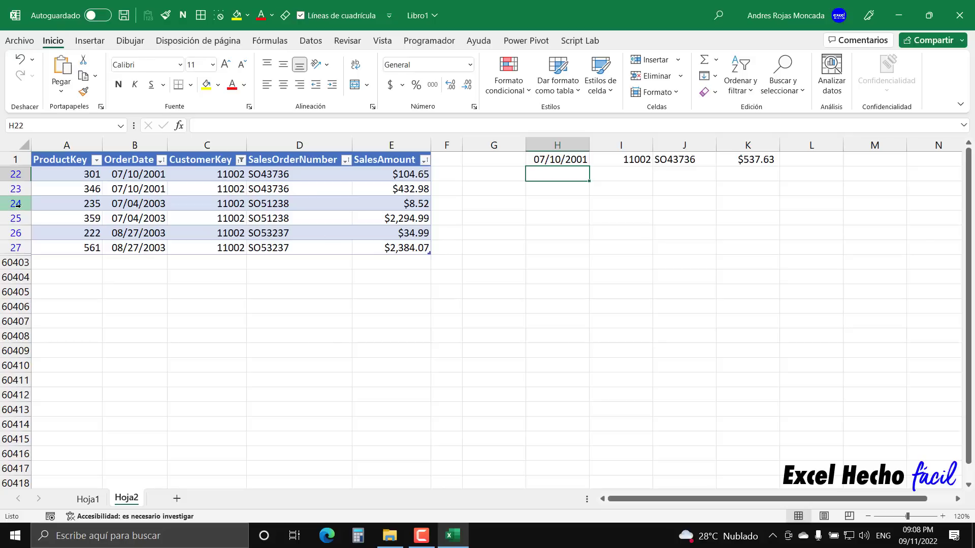
Put the sum of the second order's SalesAmount values in E24:E25, $2,303.51, in K22
{"action": "left_click_drag", "start_coordinate": [15, 205], "coordinate": [16, 214]}
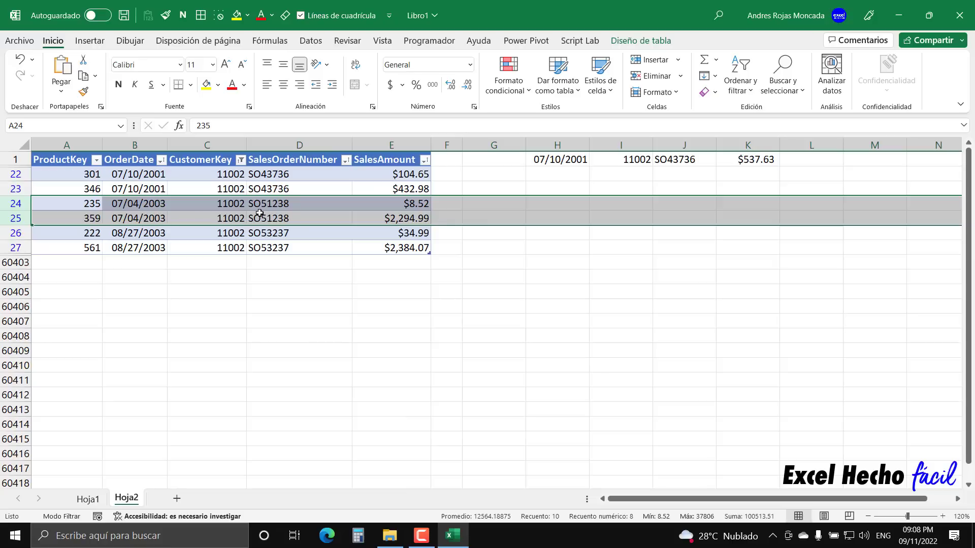
{"action": "left_click_drag", "start_coordinate": [394, 206], "coordinate": [396, 219]}
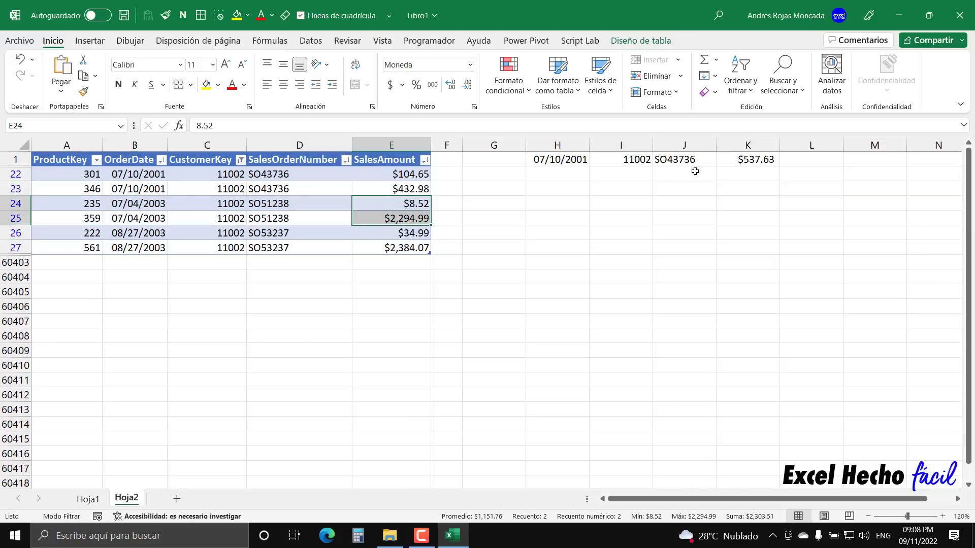
{"action": "left_click", "coordinate": [731, 173]}
{"action": "type", "text": "2303.51"}
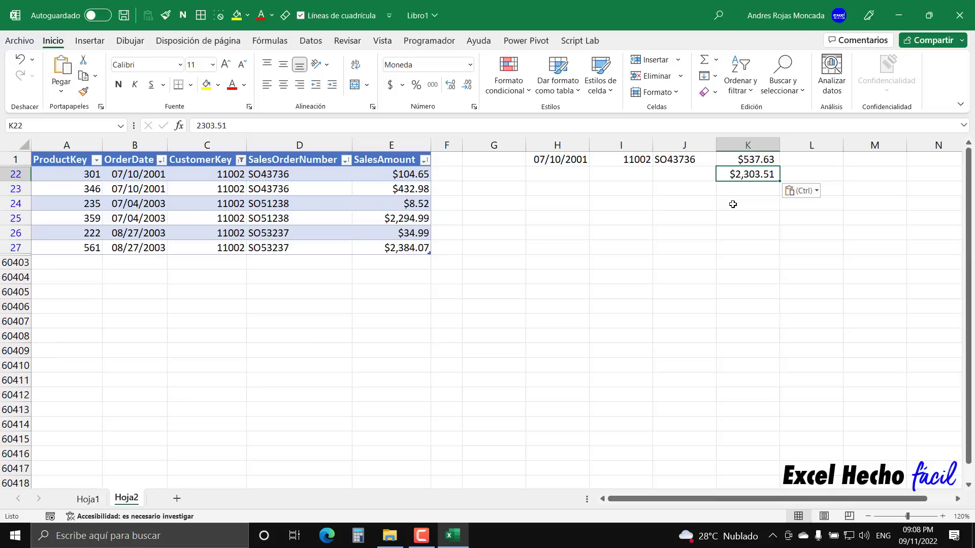
Copy the second order's SalesOrderNumber from D24 into J22, beside its amount
{"action": "left_click", "coordinate": [678, 177]}
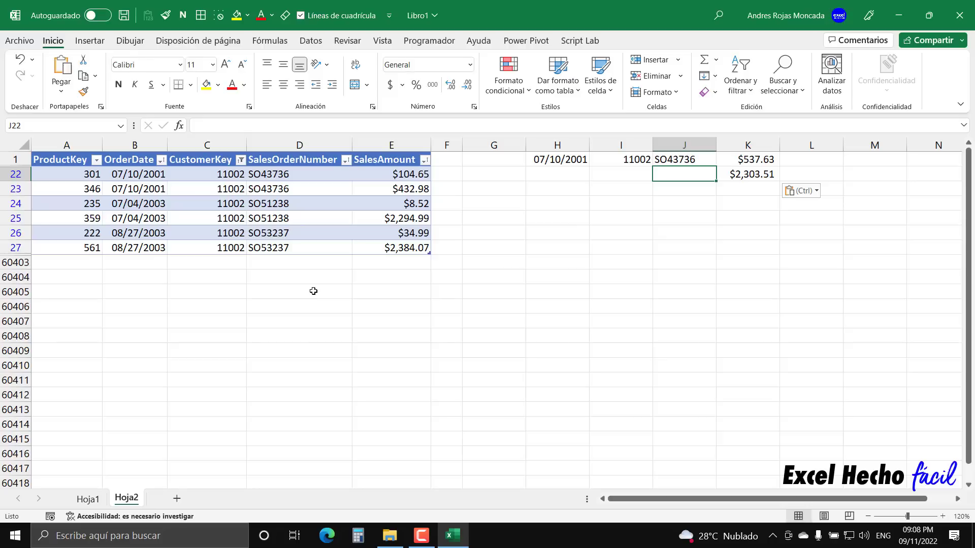
{"action": "left_click", "coordinate": [275, 205]}
{"action": "left_click_drag", "start_coordinate": [231, 126], "coordinate": [152, 126]}
{"action": "key", "text": "ctrl+c"}
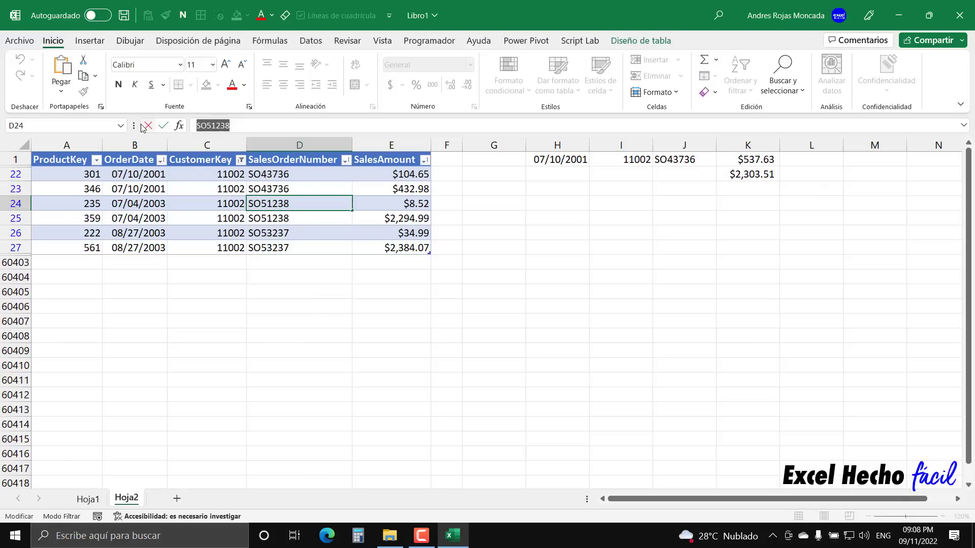
{"action": "key", "text": "Escape"}
{"action": "left_click", "coordinate": [697, 174]}
{"action": "key", "text": "ctrl+v"}
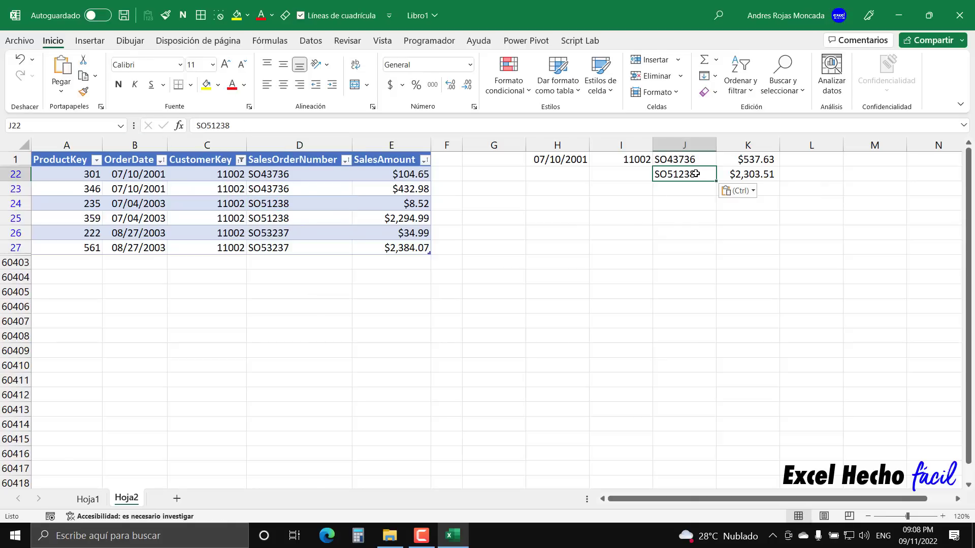
Complete the second order's summary line with its CustomerKey in I22 and its OrderDate, 7/04/2003, in H22
{"action": "key", "text": "Left"}
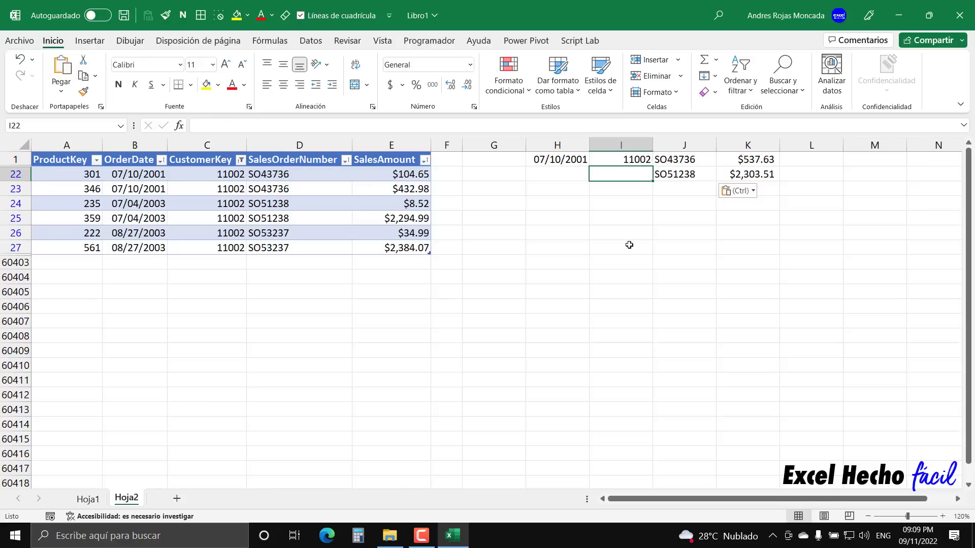
{"action": "type", "text": "11002"}
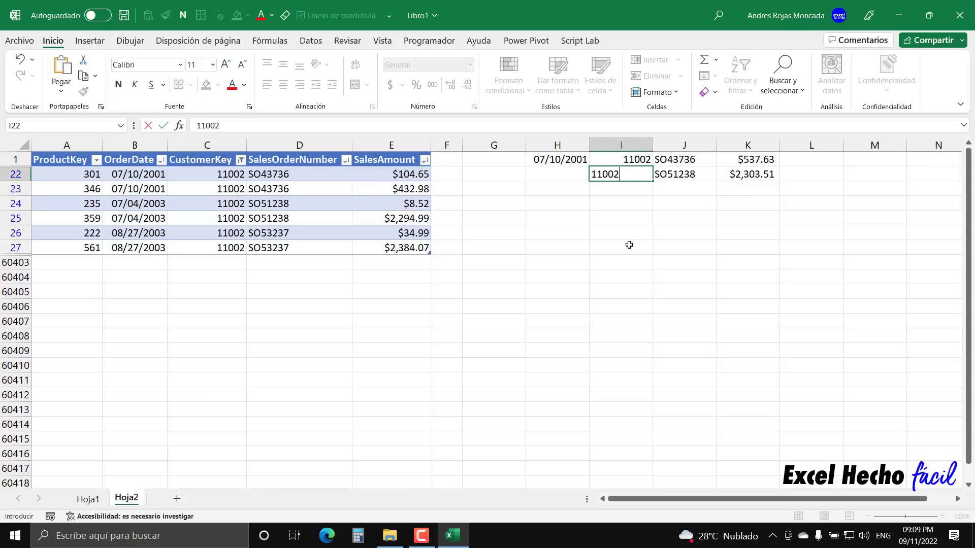
{"action": "key", "text": "Return"}
{"action": "left_click", "coordinate": [562, 174]}
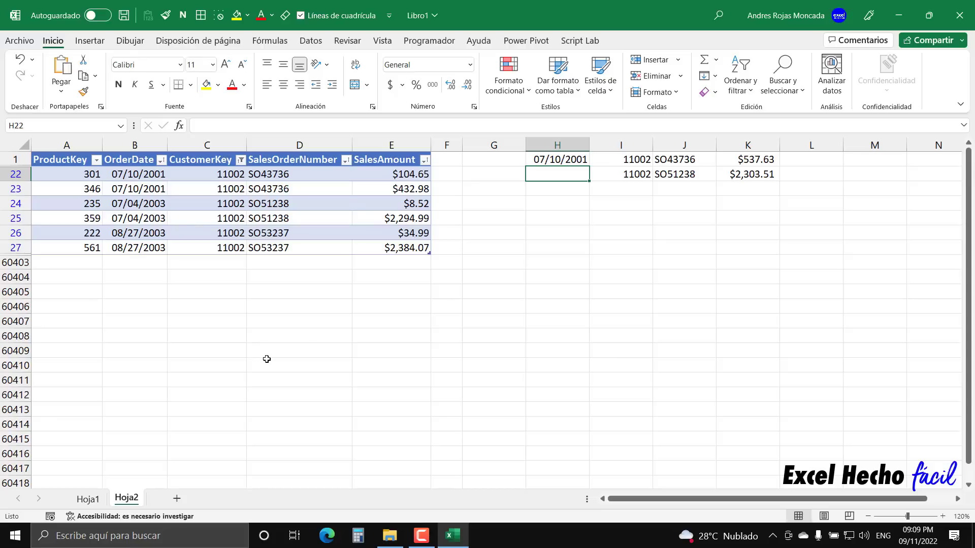
{"action": "type", "text": "7/04/2003"}
{"action": "key", "text": "Return"}
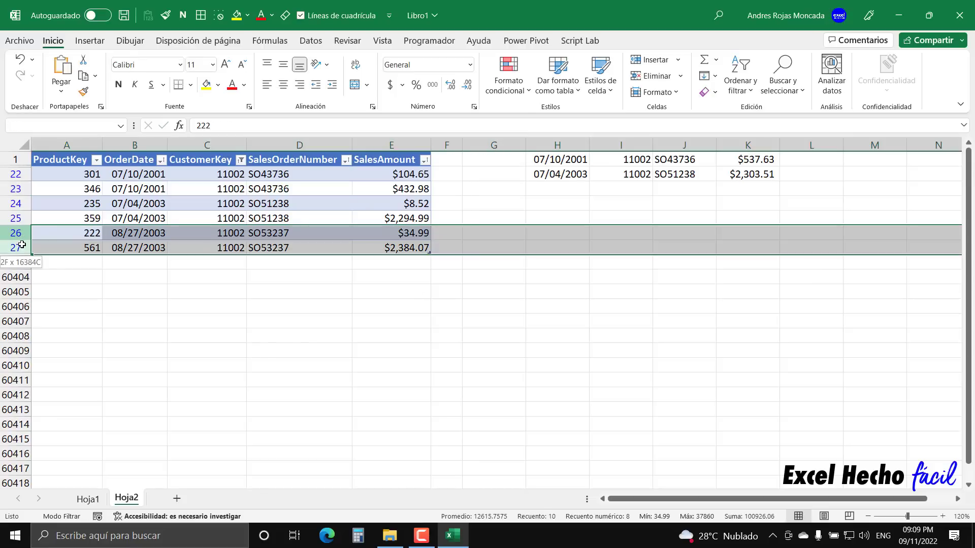
Put the sum of the third order's SalesAmount values in E26:E27, $2,419.06, in K23
{"action": "left_click_drag", "start_coordinate": [17, 232], "coordinate": [17, 248]}
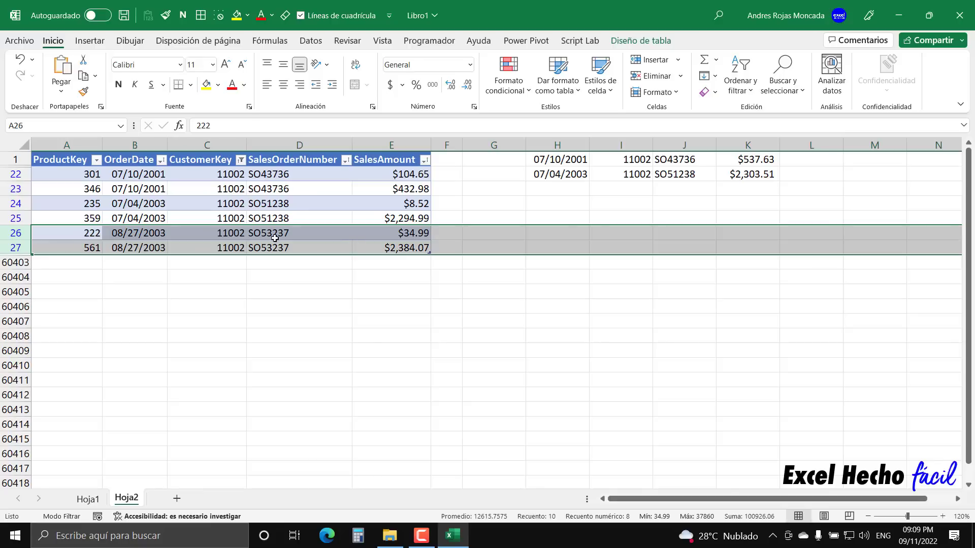
{"action": "left_click_drag", "start_coordinate": [417, 232], "coordinate": [417, 248]}
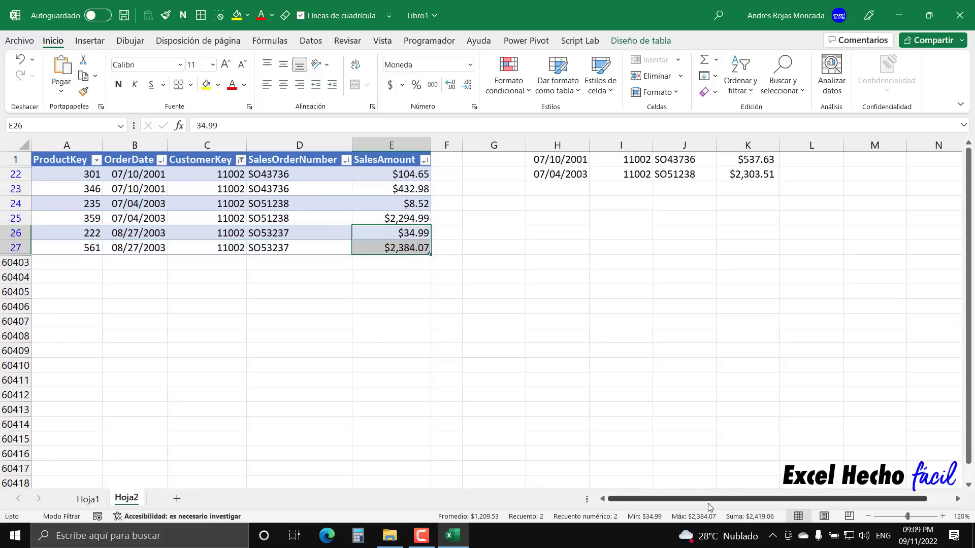
{"action": "left_click", "coordinate": [745, 191]}
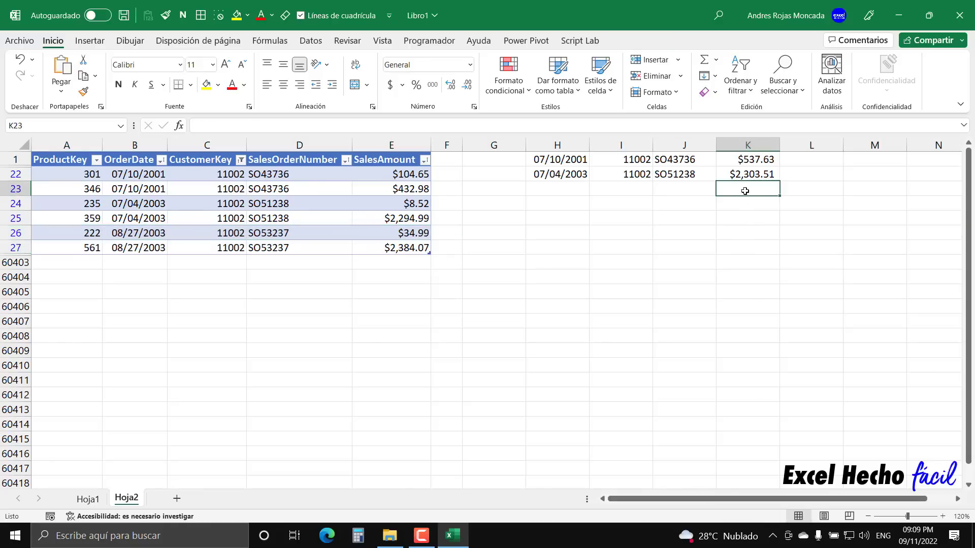
{"action": "type", "text": "$2,419.06"}
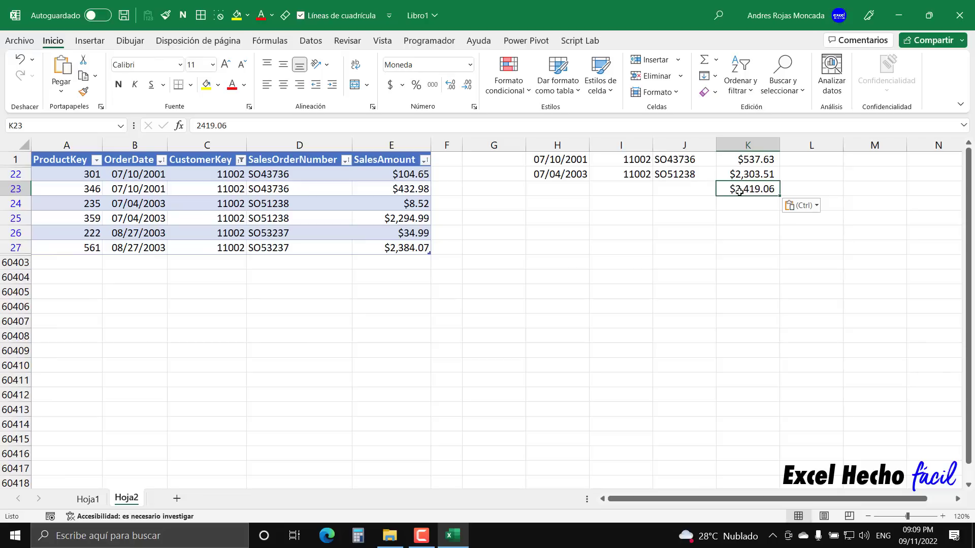
Copy the third order's SalesOrderNumber from D26 into J23, beside its amount
{"action": "left_click", "coordinate": [673, 189]}
{"action": "left_click", "coordinate": [276, 233]}
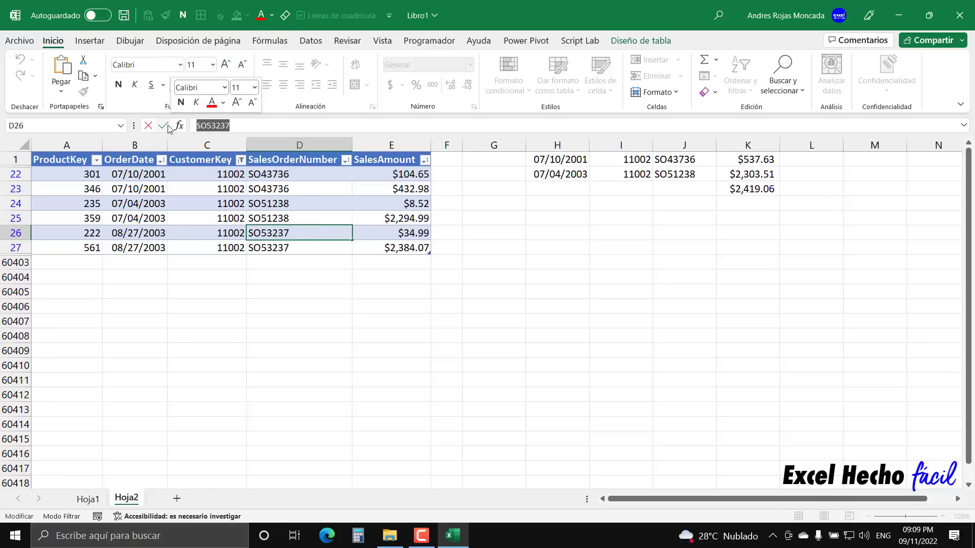
{"action": "left_click", "coordinate": [675, 188]}
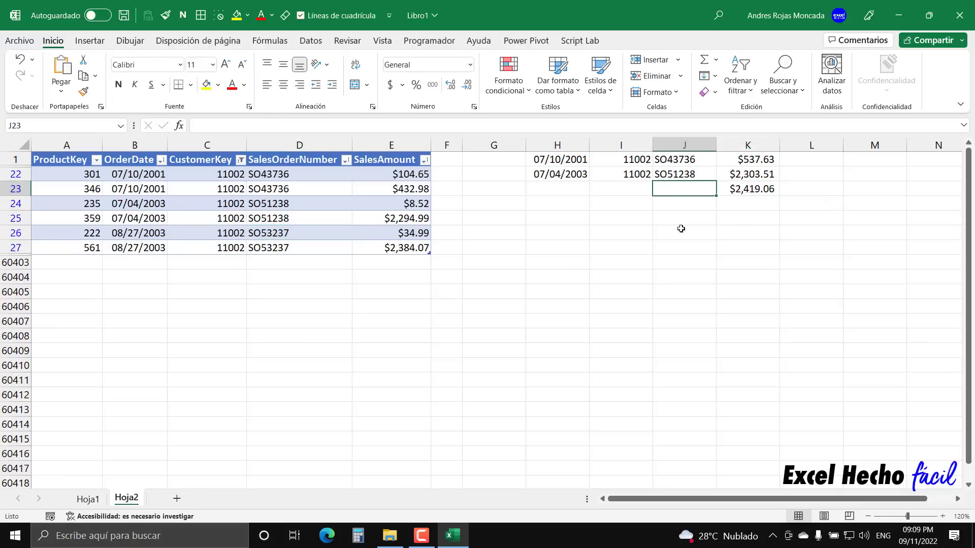
{"action": "type", "text": "SO53237"}
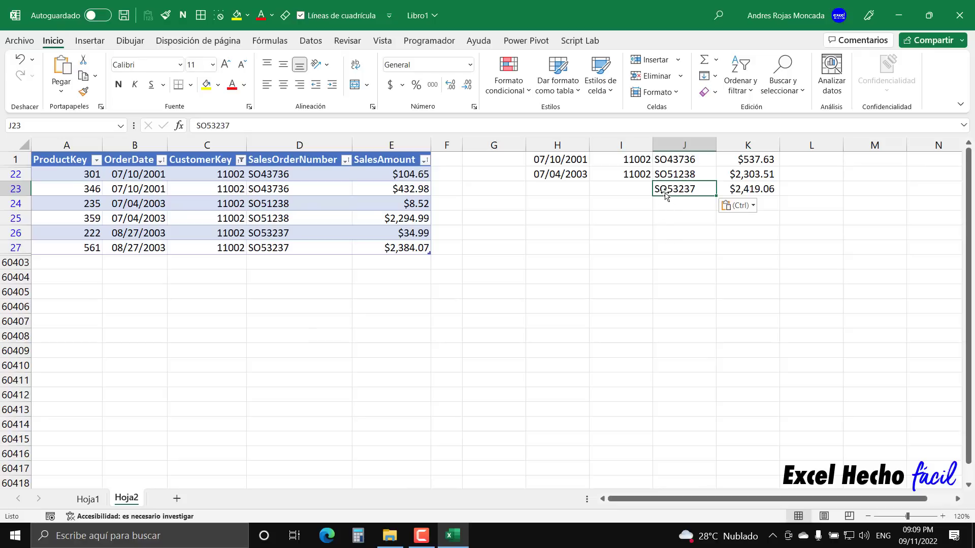
Complete the third order's summary line with its CustomerKey in I23 and its OrderDate, 8/27/2003, in H23
{"action": "left_click", "coordinate": [638, 189]}
{"action": "type", "text": "1"}
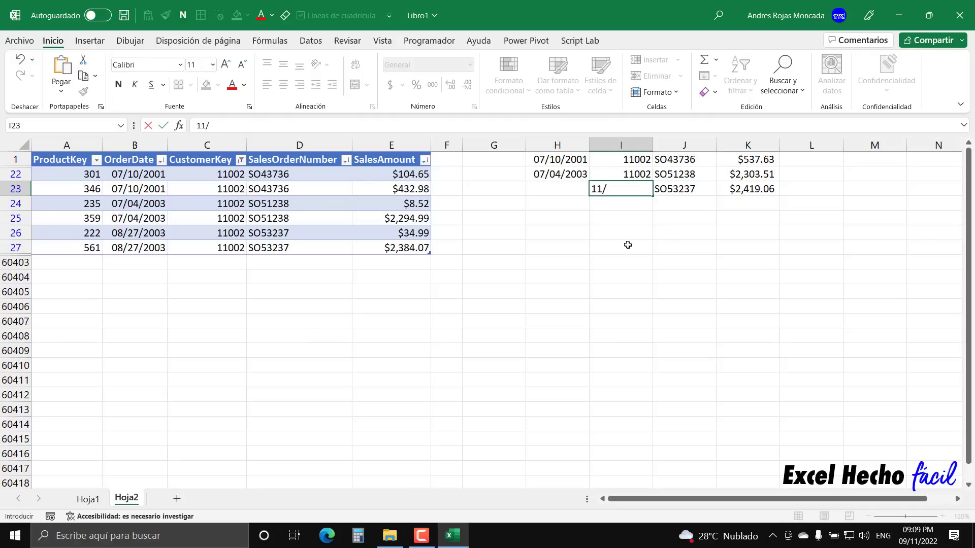
{"action": "type", "text": "1002"}
{"action": "key", "text": "Return"}
{"action": "key", "text": "Left"}
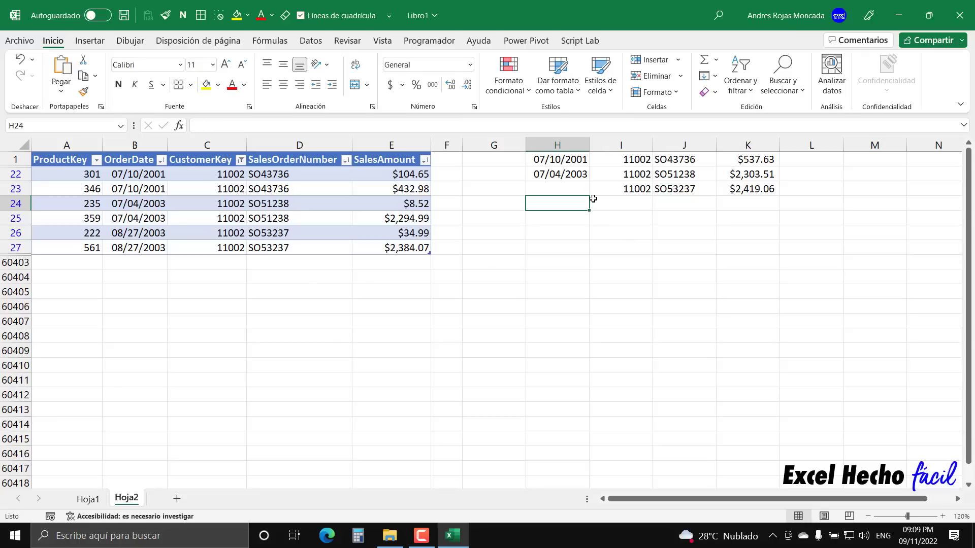
{"action": "left_click", "coordinate": [578, 187]}
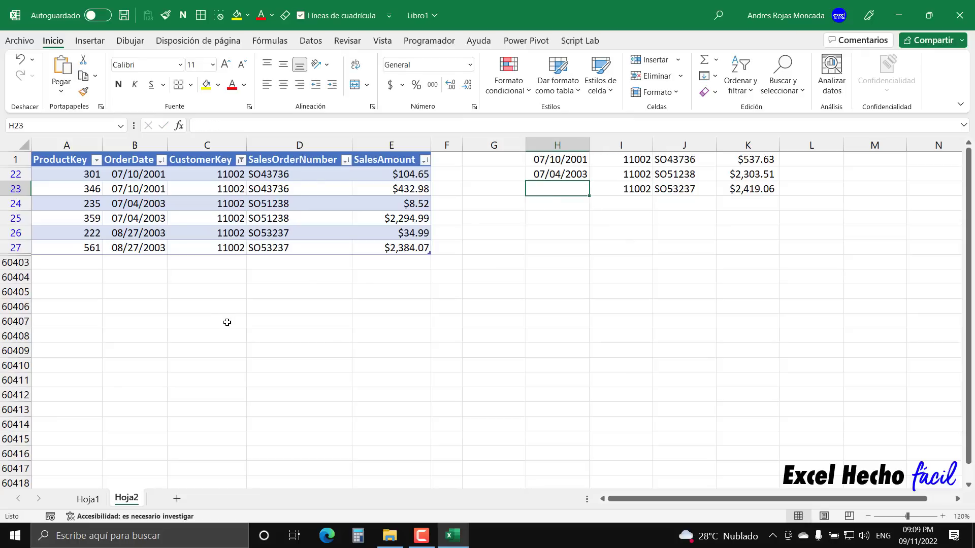
{"action": "type", "text": "8/27/2"}
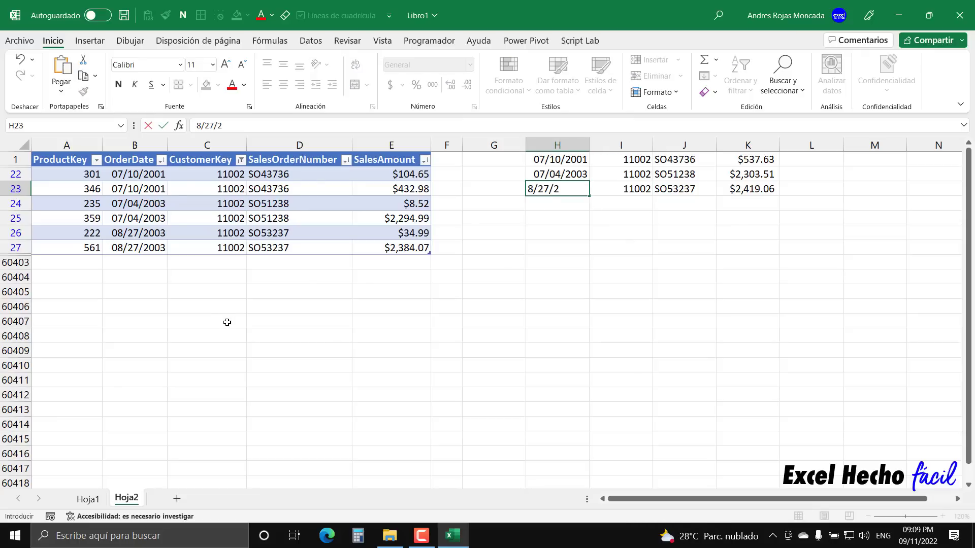
{"action": "type", "text": "003"}
{"action": "key", "text": "Return"}
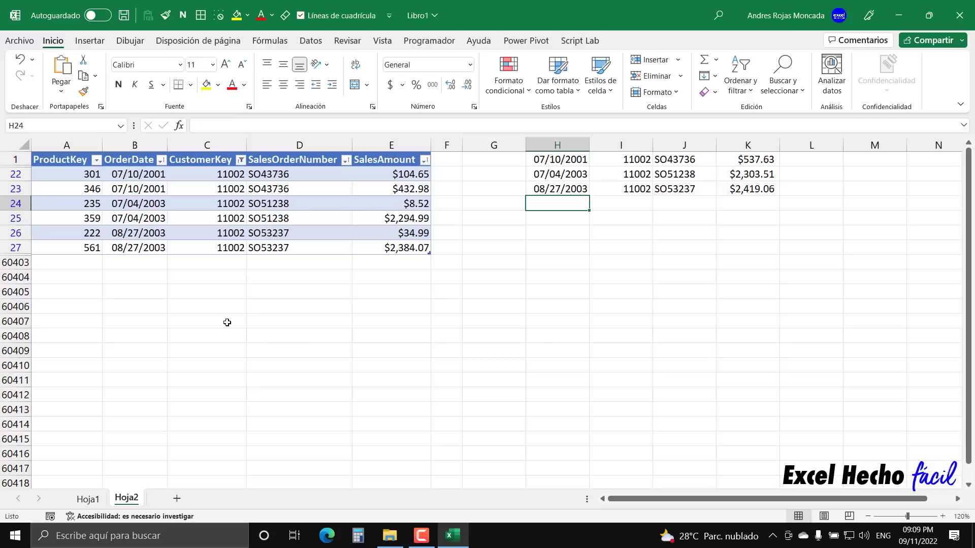
Compare the three summary lines and move the second order's line from H22:K22 down to H27:K27
{"action": "left_click", "coordinate": [555, 157]}
{"action": "left_click_drag", "start_coordinate": [555, 157], "coordinate": [747, 186]}
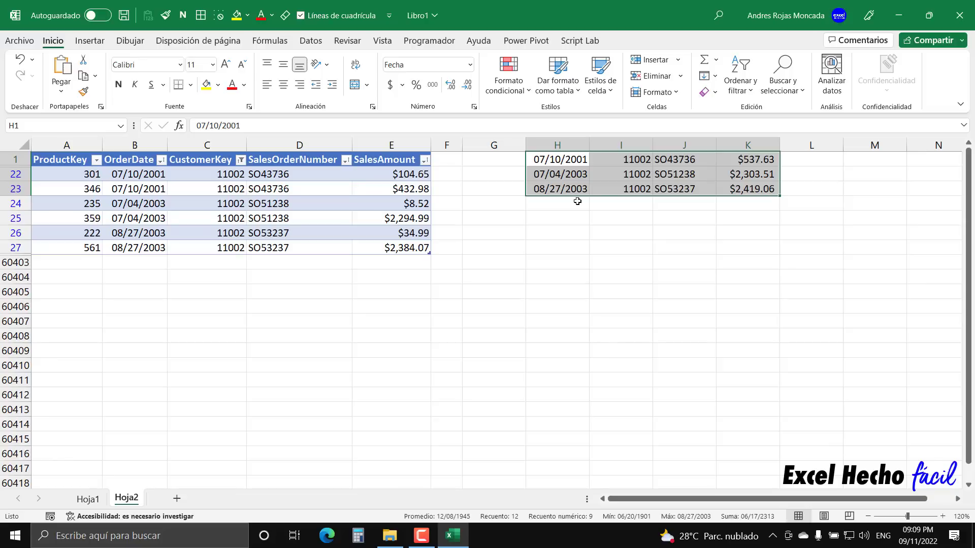
{"action": "left_click", "coordinate": [585, 173]}
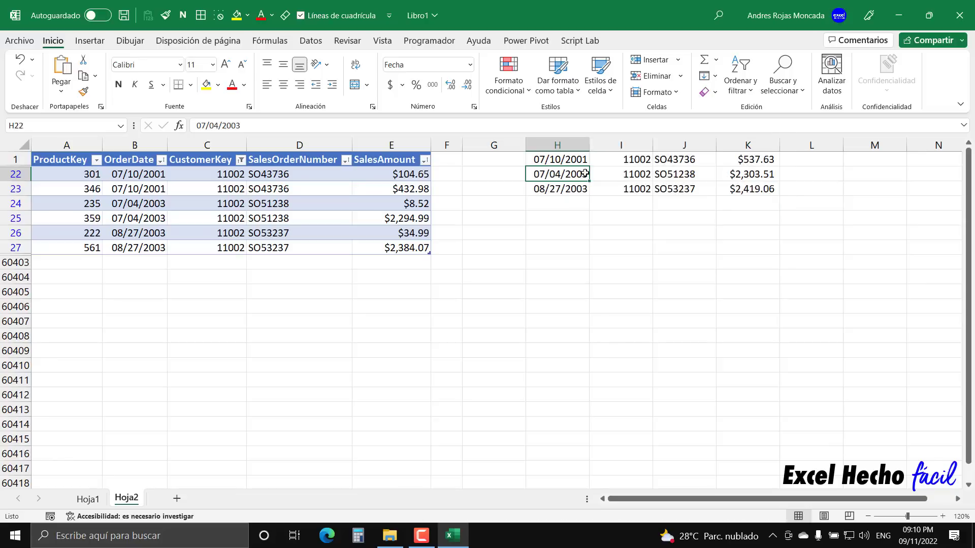
{"action": "left_click_drag", "start_coordinate": [585, 173], "coordinate": [759, 183]}
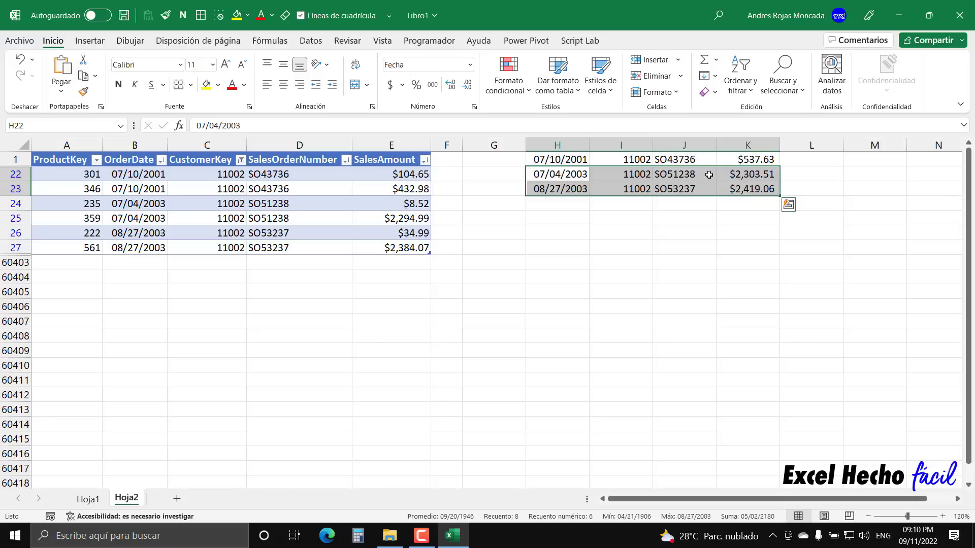
{"action": "left_click", "coordinate": [542, 173]}
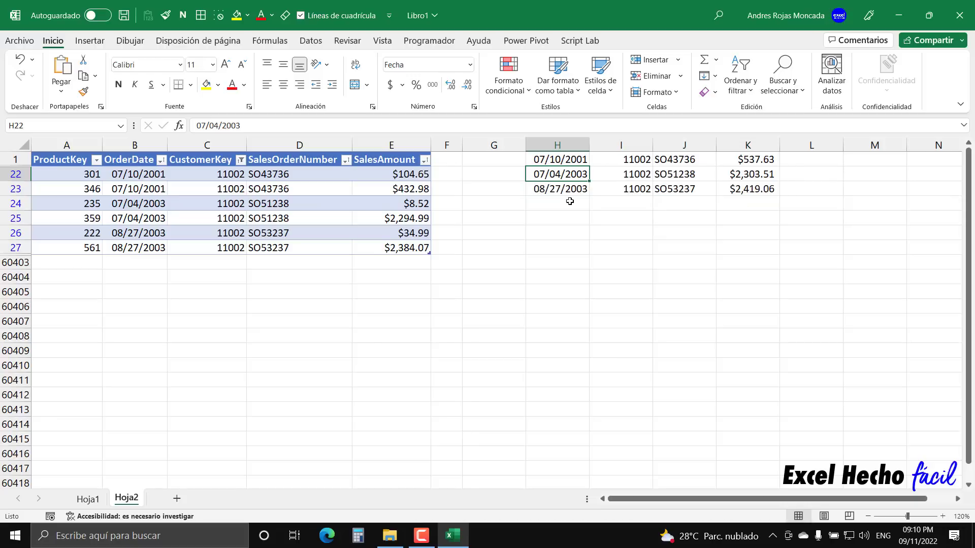
{"action": "left_click_drag", "start_coordinate": [559, 174], "coordinate": [740, 251]}
Delete the summary lines in H1:K23 and move the second order's line from H27:K27 up to H1:K1
{"action": "left_click_drag", "start_coordinate": [576, 160], "coordinate": [758, 192]}
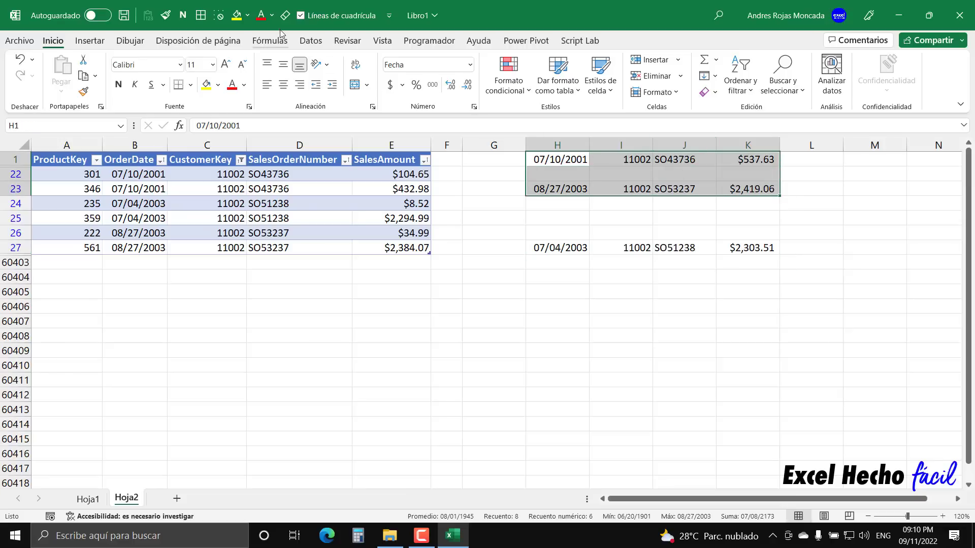
{"action": "key", "text": "Delete"}
{"action": "left_click_drag", "start_coordinate": [572, 248], "coordinate": [721, 157]}
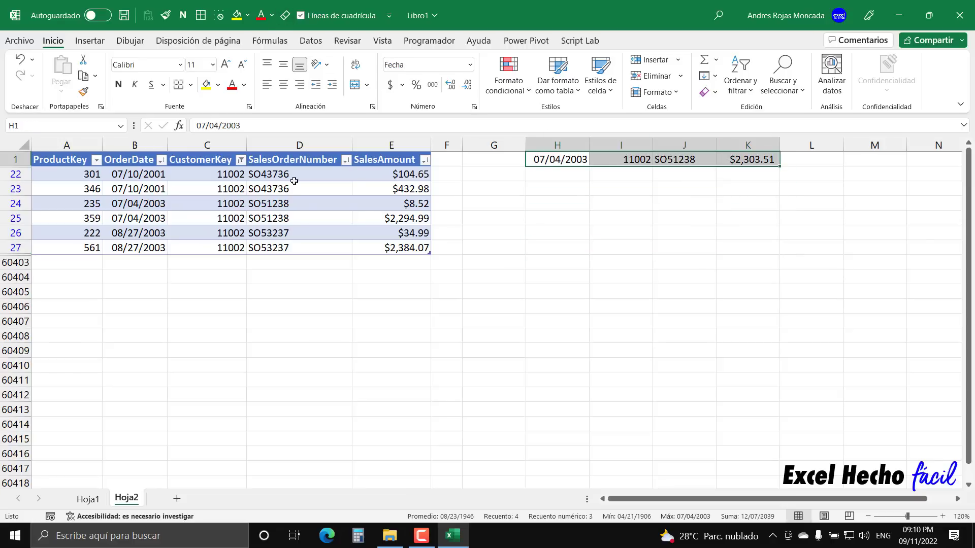
Clear the CustomerKey filter and check the summary area beside the table for the results kept from earlier customers
{"action": "left_click", "coordinate": [217, 162]}
{"action": "left_click", "coordinate": [241, 160]}
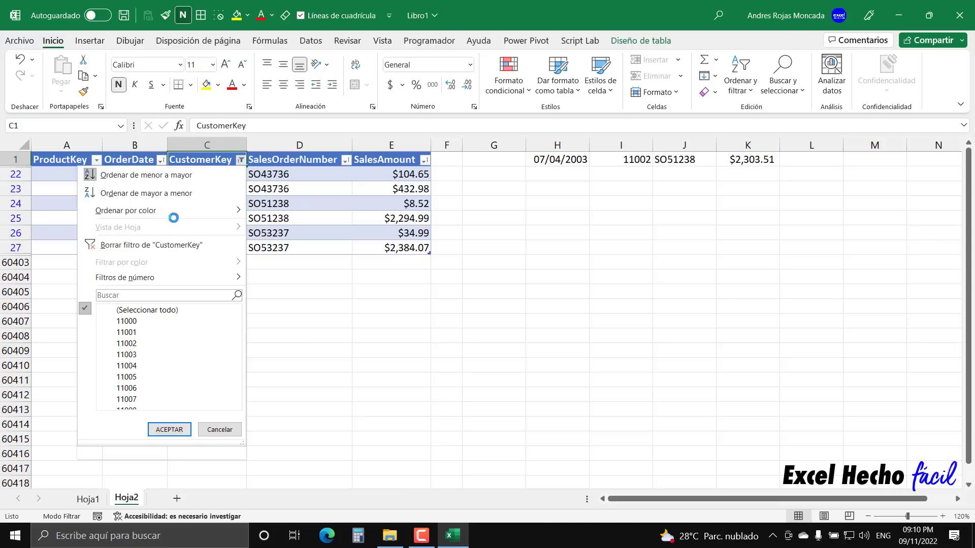
{"action": "left_click", "coordinate": [130, 246]}
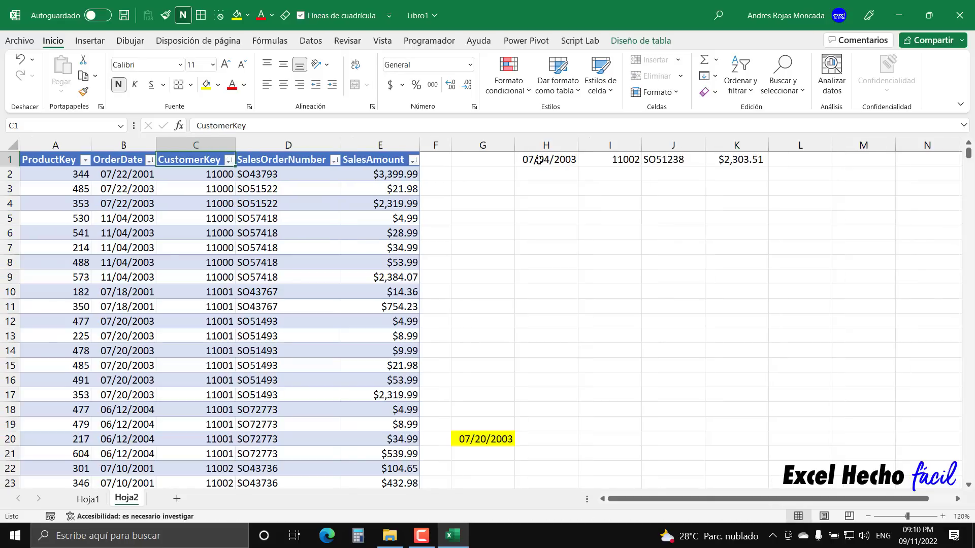
{"action": "scroll", "coordinate": [541, 459], "scroll_direction": "down", "scroll_amount": 2}
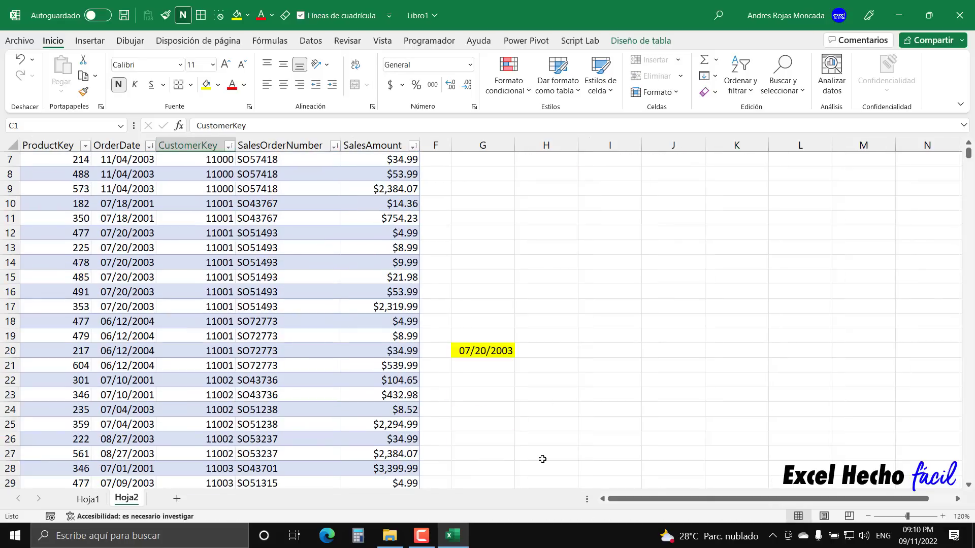
{"action": "scroll", "coordinate": [542, 460], "scroll_direction": "up", "scroll_amount": 2}
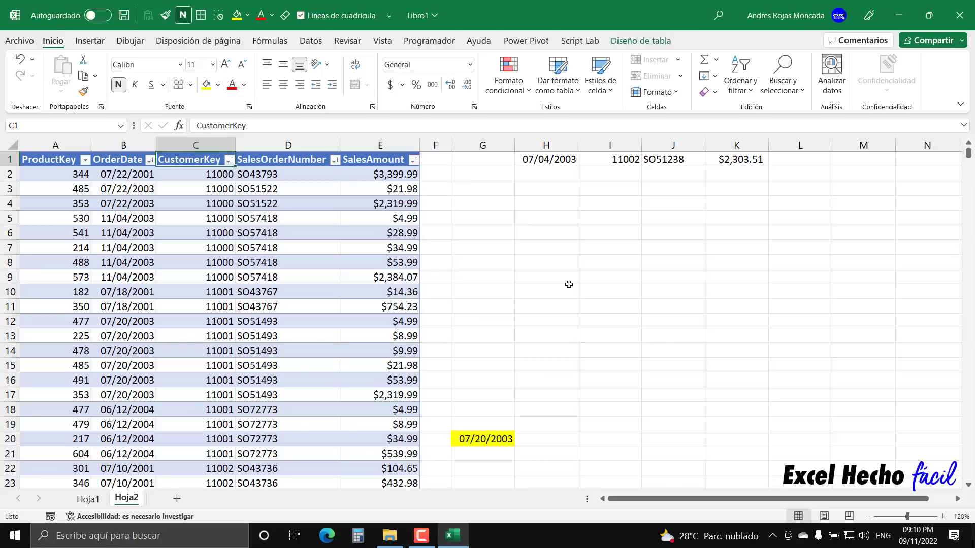
Undo the filter clearing, the move of the second order's line to H1:K1 and the deletion of the other lines
{"action": "key", "text": "ctrl+z"}
{"action": "key", "text": "ctrl+z"}
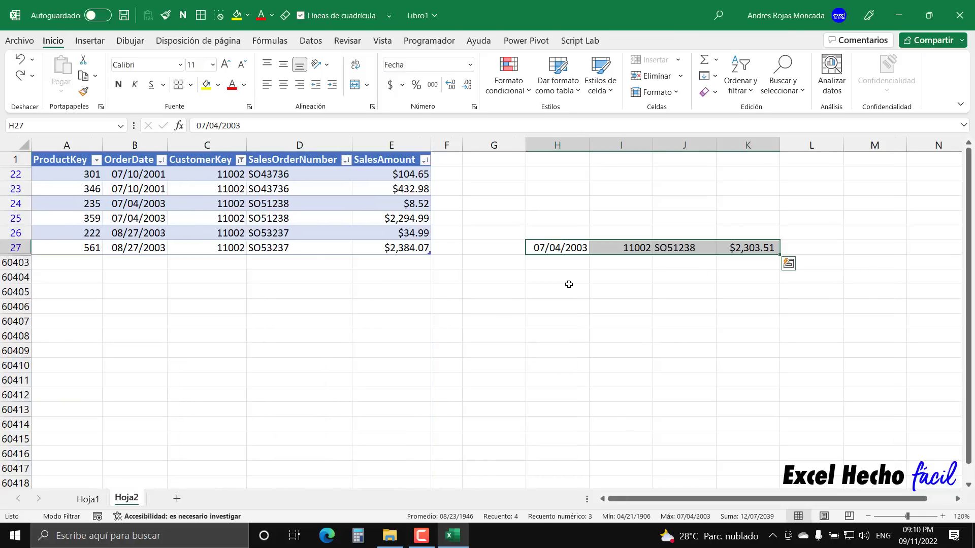
{"action": "key", "text": "ctrl+z"}
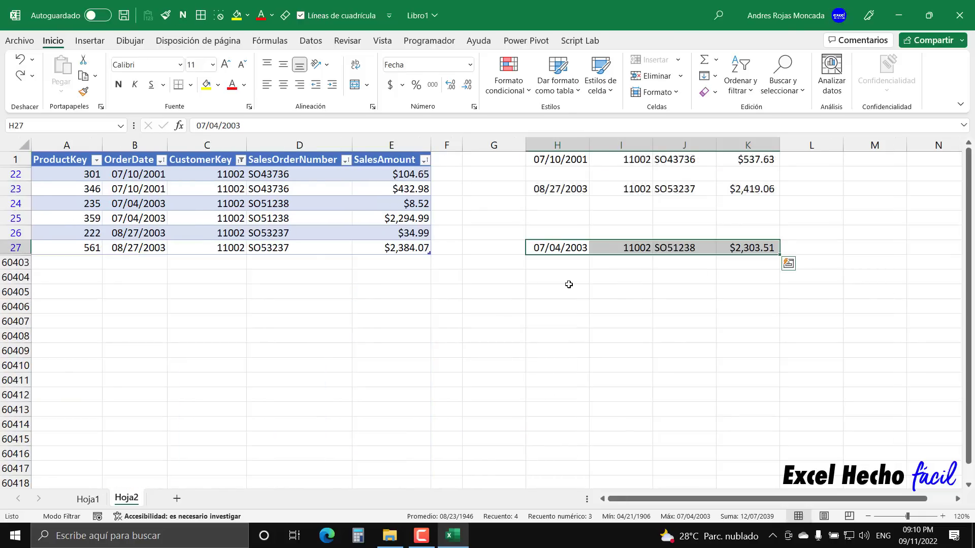
{"action": "key", "text": "ctrl+z"}
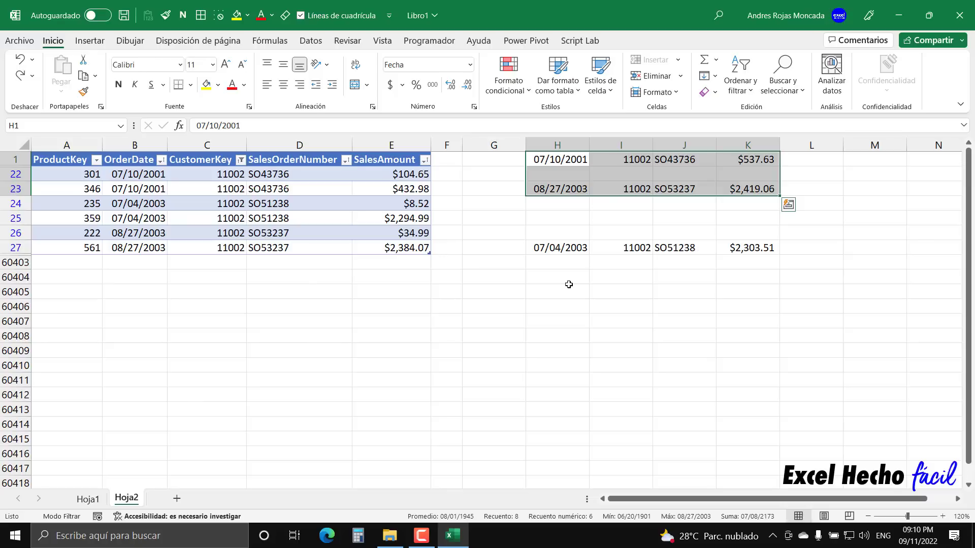
Move the second order's summary line from H27:K27 down to H60412:K60412
{"action": "left_click", "coordinate": [569, 285]}
{"action": "left_click_drag", "start_coordinate": [558, 248], "coordinate": [755, 256]}
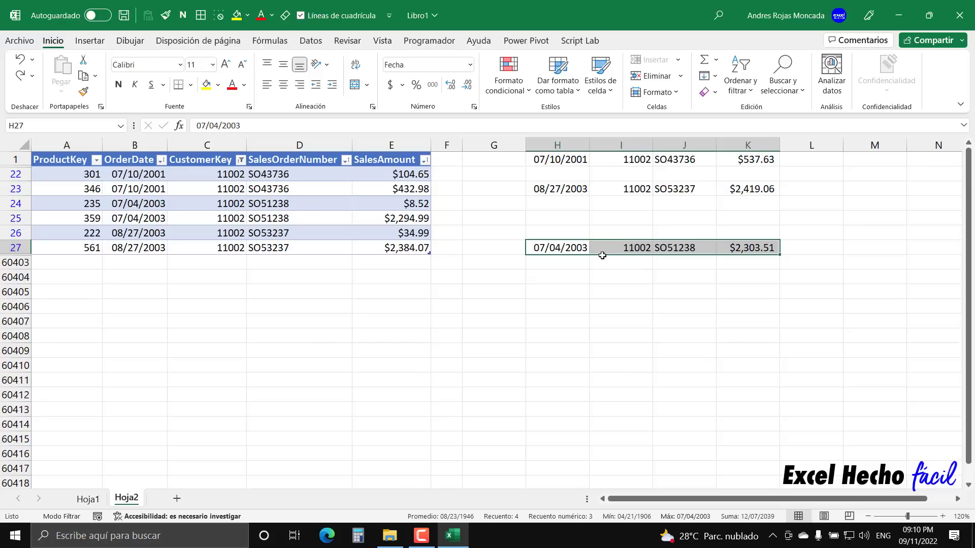
{"action": "left_click_drag", "start_coordinate": [603, 255], "coordinate": [602, 401]}
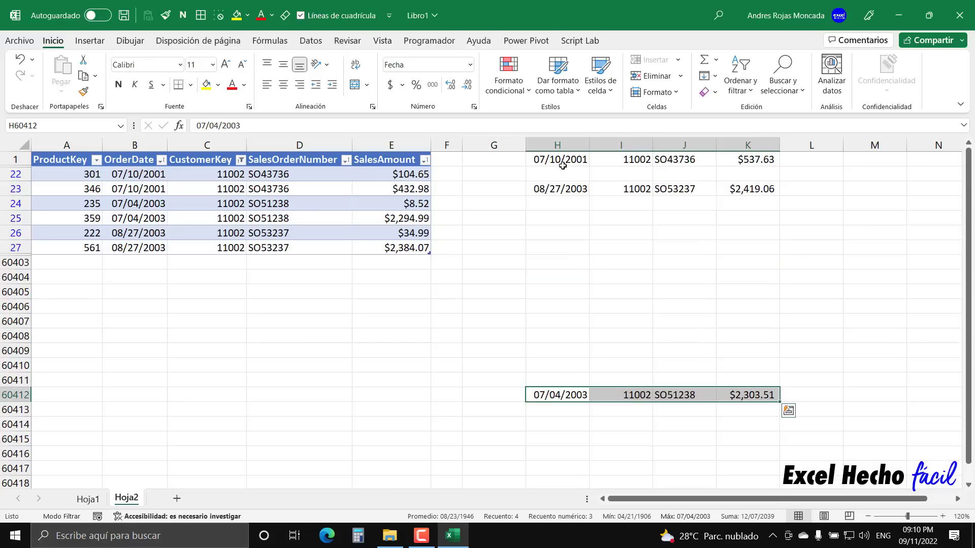
Delete the summary lines in H1:K1 and H23:K23 and move the remaining line from H60412:K60412 up to H1:K1
{"action": "left_click_drag", "start_coordinate": [561, 161], "coordinate": [774, 191]}
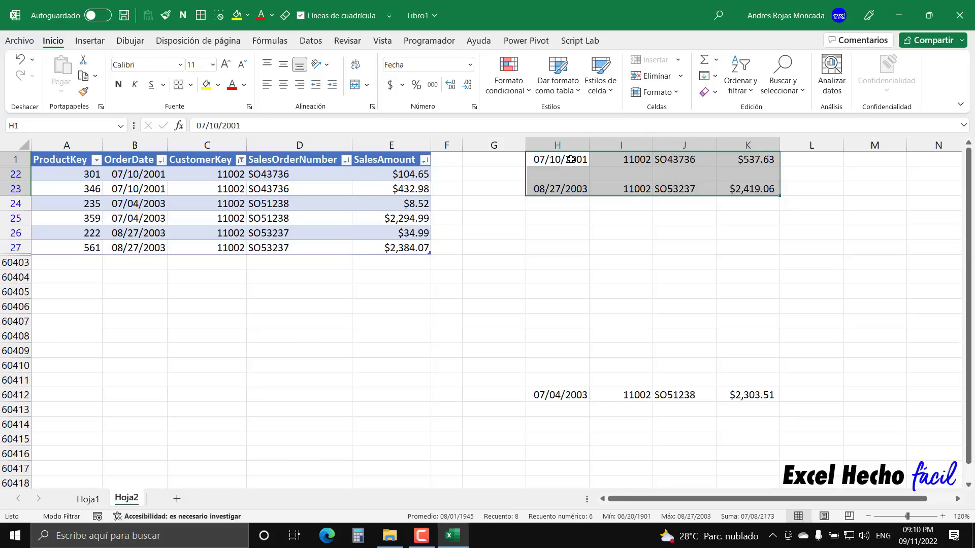
{"action": "left_click_drag", "start_coordinate": [567, 159], "coordinate": [765, 167]}
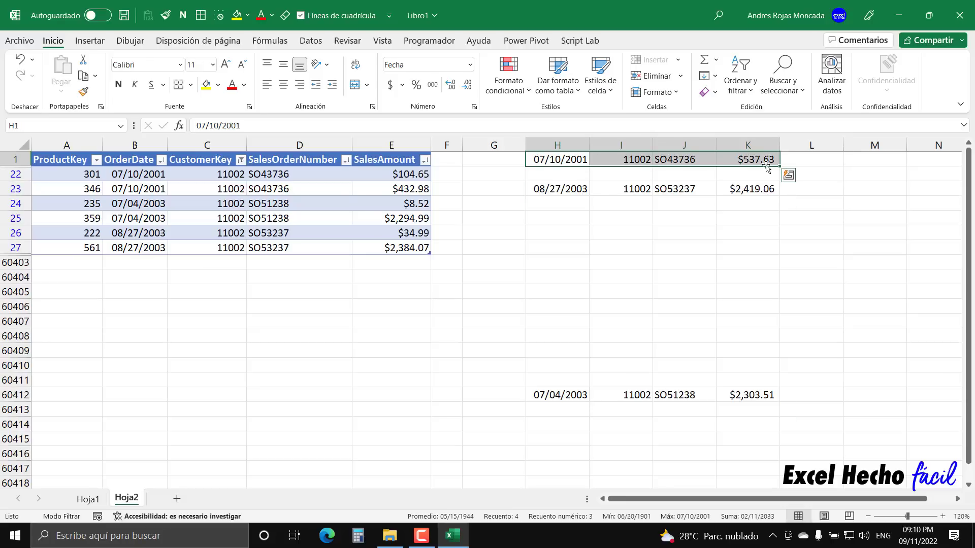
{"action": "key", "text": "Delete"}
{"action": "left_click_drag", "start_coordinate": [556, 192], "coordinate": [731, 191]}
{"action": "key", "text": "Delete"}
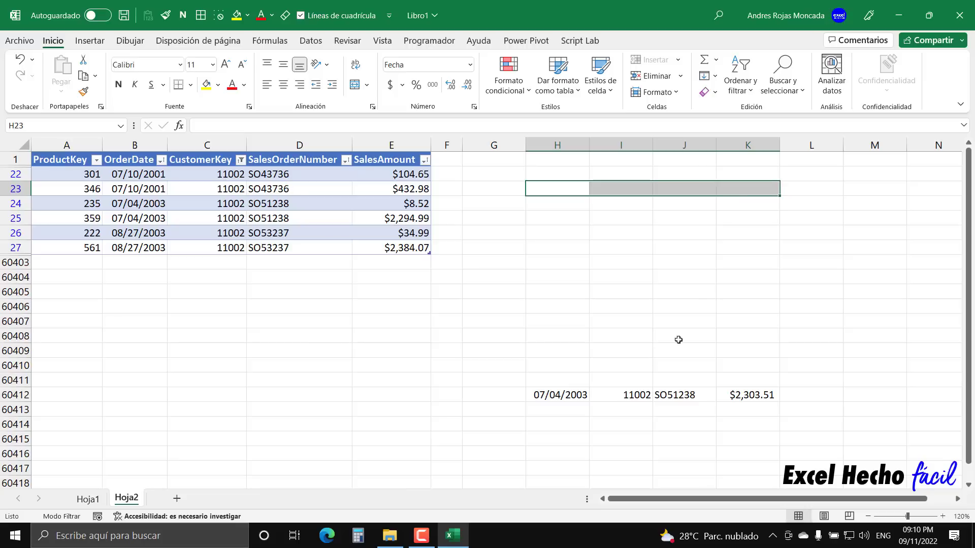
{"action": "left_click_drag", "start_coordinate": [576, 397], "coordinate": [744, 163]}
Clear the filter on the CustomerKey column
{"action": "left_click", "coordinate": [209, 161]}
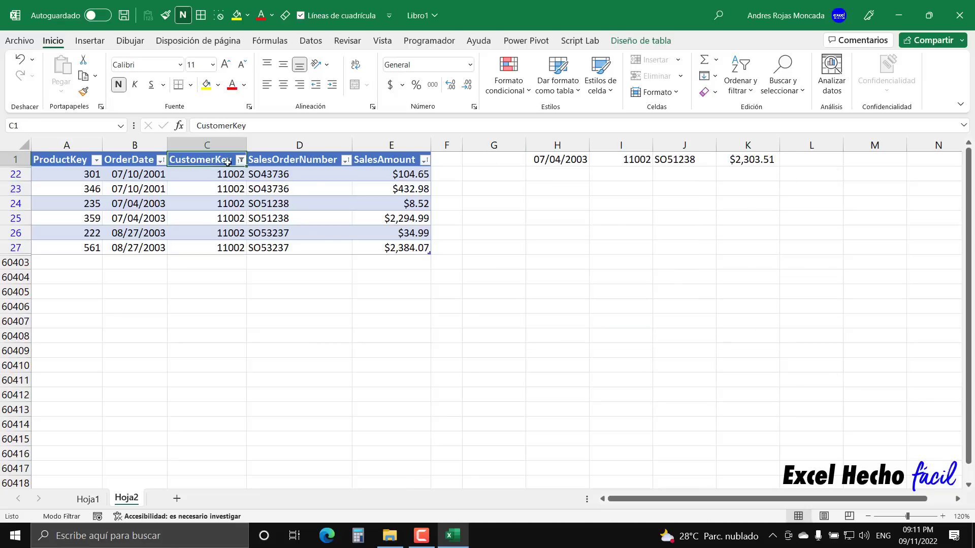
{"action": "left_click", "coordinate": [241, 160]}
{"action": "left_click", "coordinate": [118, 244]}
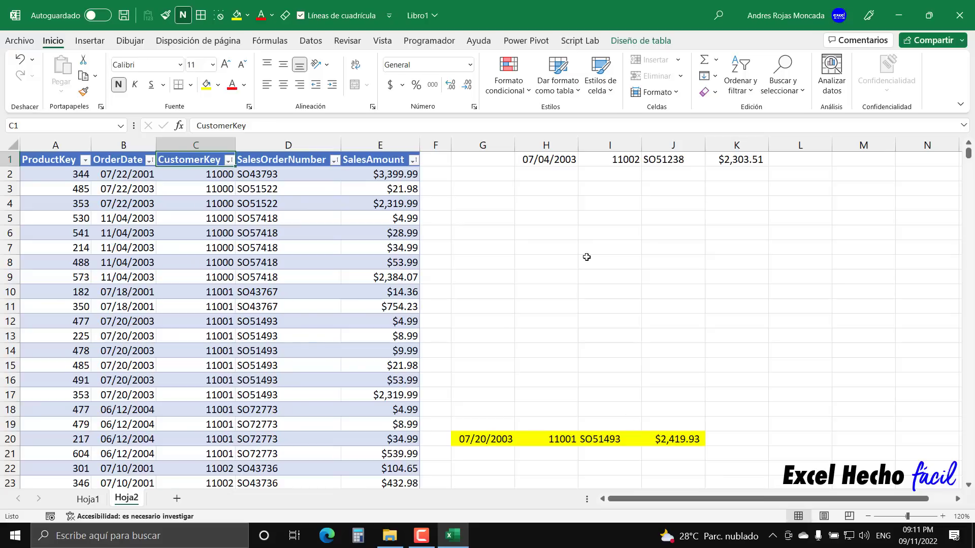
Move the summary line from H1:K1 to G21:J21, under the highlighted result, and fill it yellow
{"action": "left_click_drag", "start_coordinate": [557, 160], "coordinate": [742, 159]}
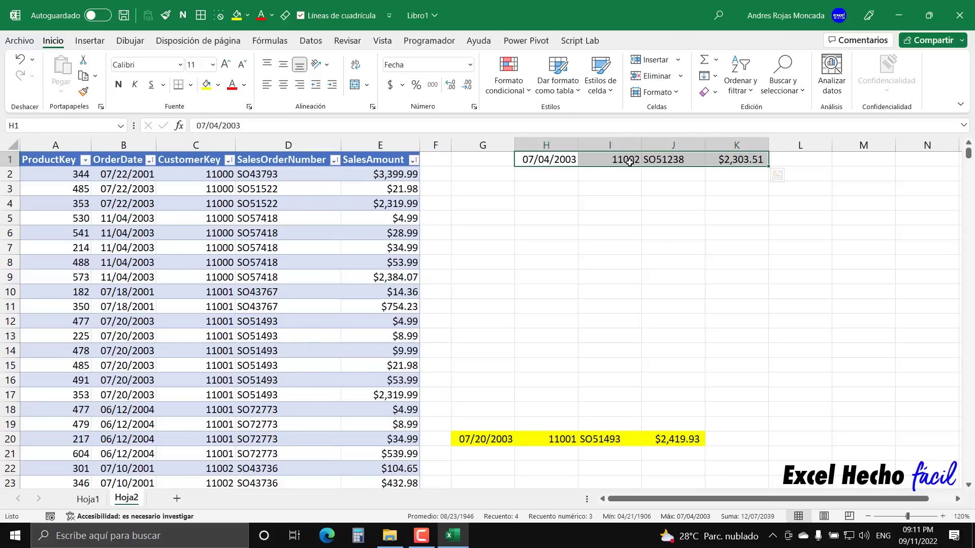
{"action": "left_click_drag", "start_coordinate": [639, 166], "coordinate": [544, 458]}
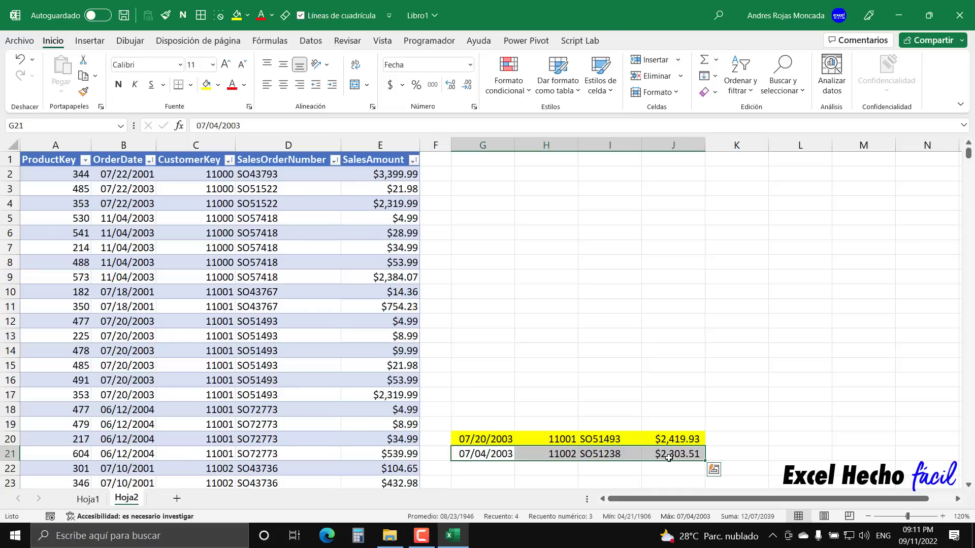
{"action": "left_click", "coordinate": [206, 84]}
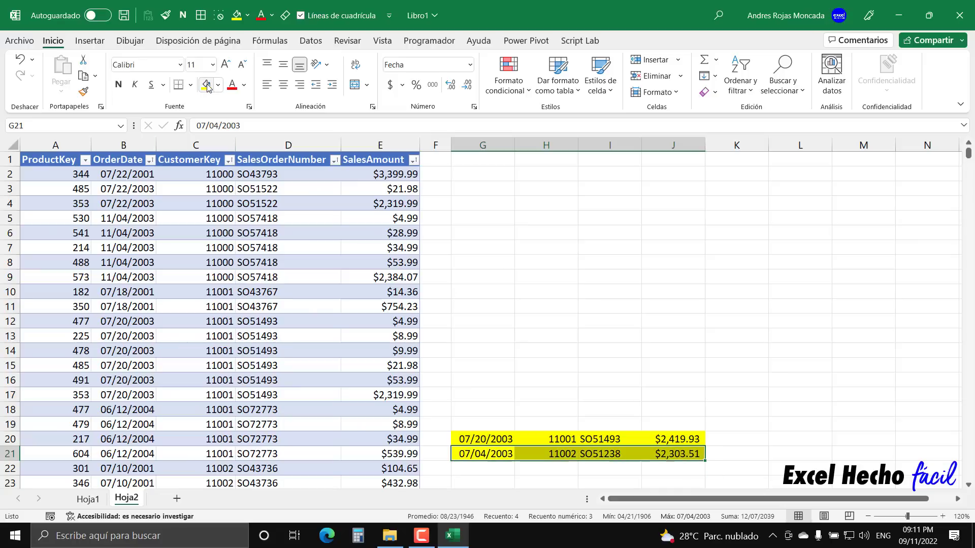
{"action": "left_click", "coordinate": [551, 440]}
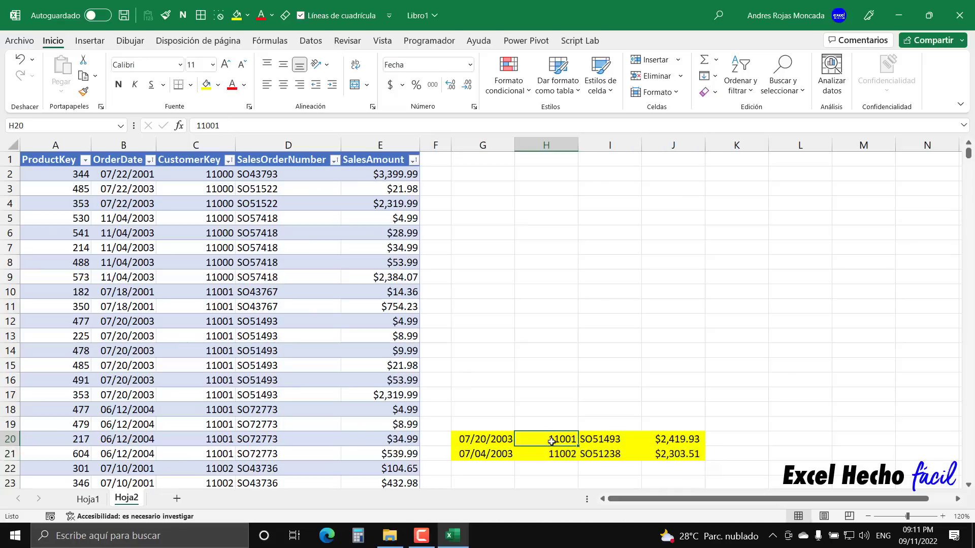
{"action": "left_click", "coordinate": [244, 85]}
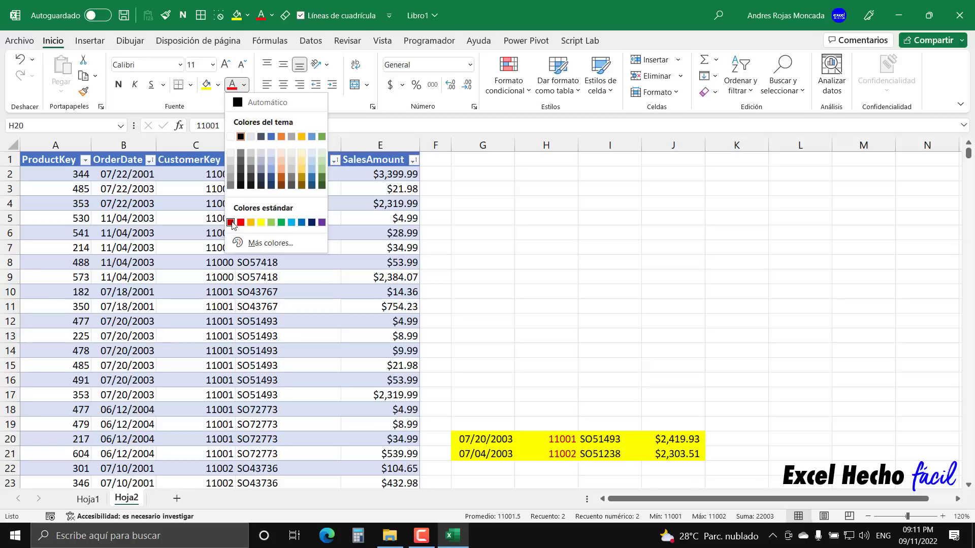
{"action": "key", "text": "Escape"}
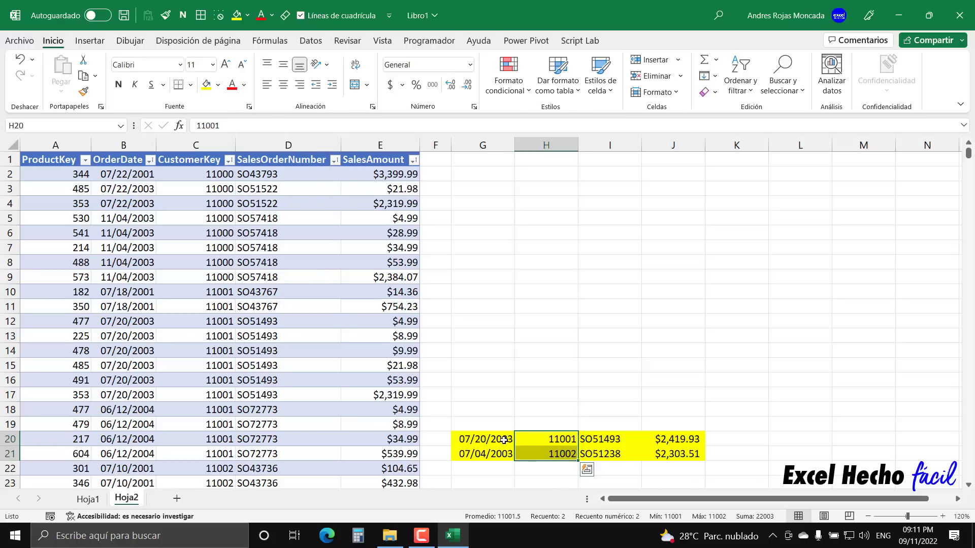
Format the two result dates in G20:G21 in bold with the standard dark red font color
{"action": "left_click_drag", "start_coordinate": [500, 439], "coordinate": [500, 454]}
{"action": "left_click", "coordinate": [244, 85]}
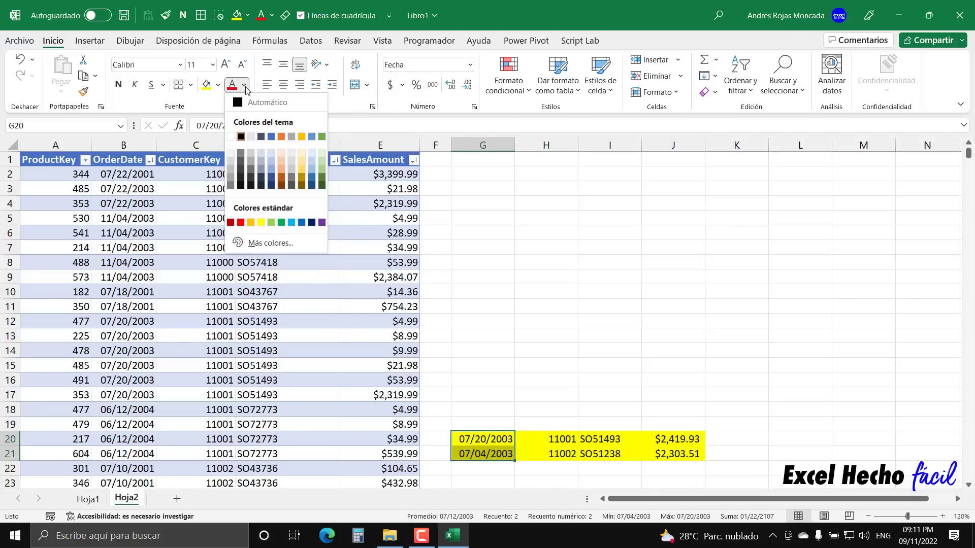
{"action": "left_click", "coordinate": [230, 223]}
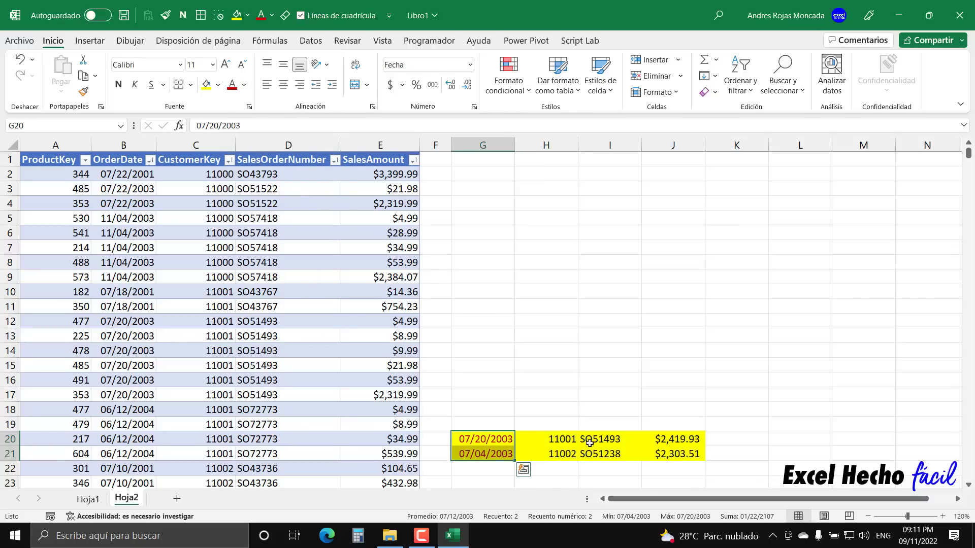
{"action": "left_click", "coordinate": [576, 409]}
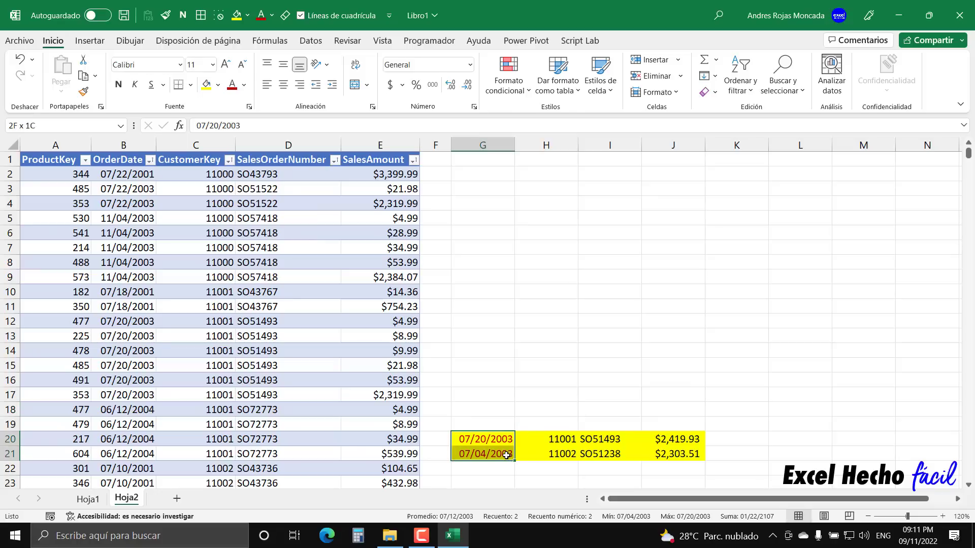
{"action": "left_click_drag", "start_coordinate": [508, 439], "coordinate": [508, 453]}
{"action": "left_click", "coordinate": [119, 85]}
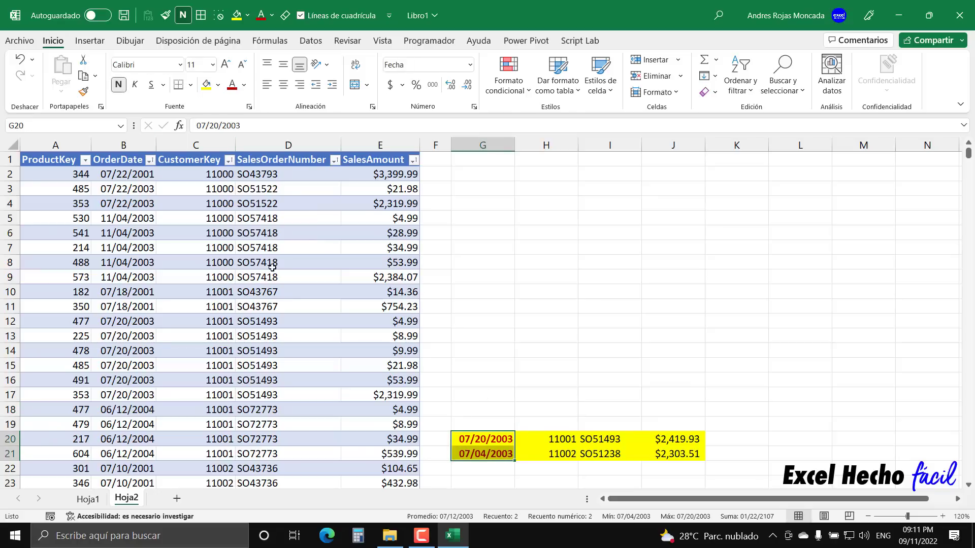
{"action": "left_click", "coordinate": [486, 163]}
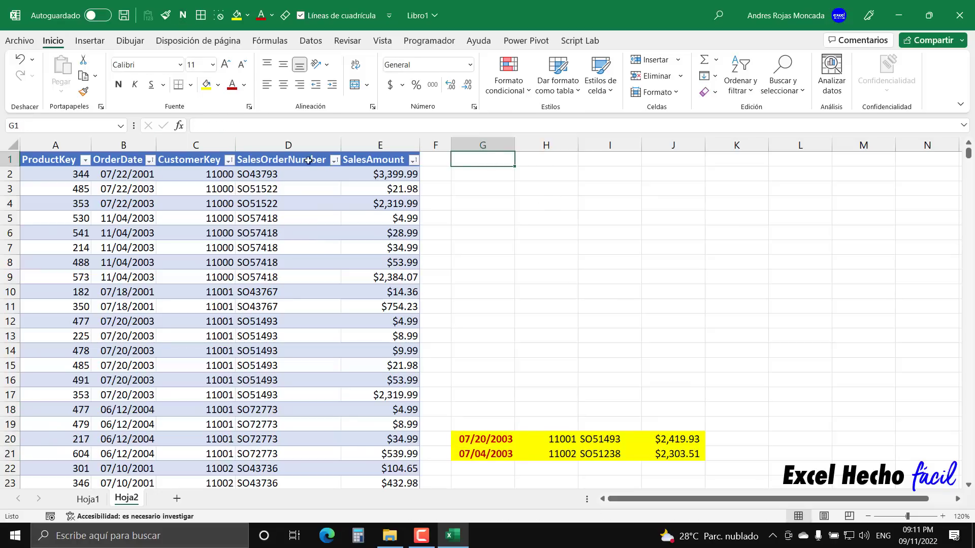
Filter the CustomerKey column to show only the fourth customer in the filter list
{"action": "left_click", "coordinate": [225, 161]}
{"action": "left_click", "coordinate": [229, 160]}
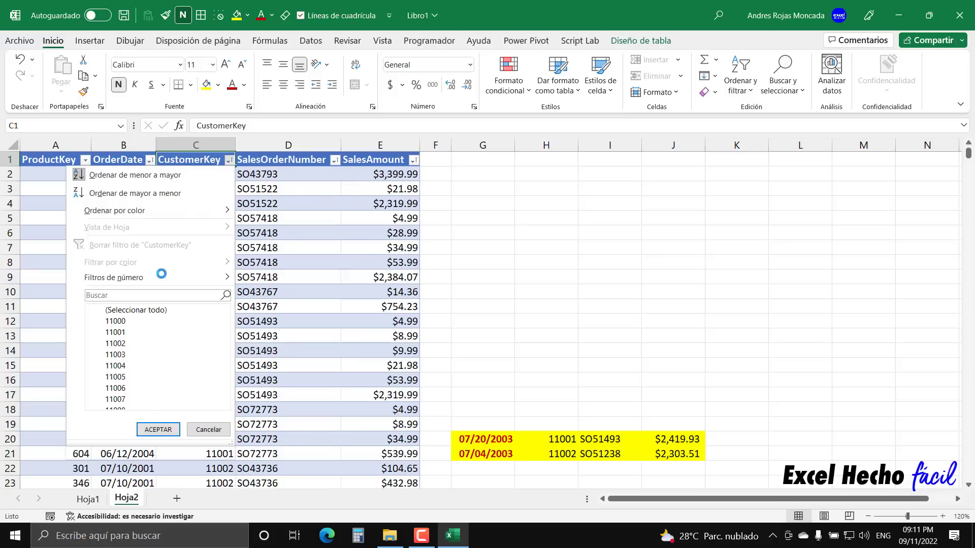
{"action": "left_click", "coordinate": [100, 311]}
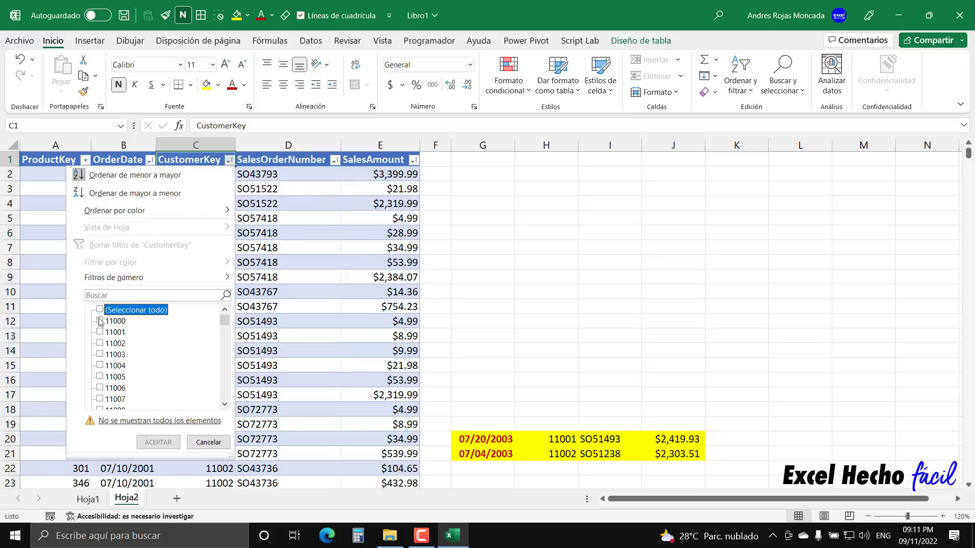
{"action": "left_click", "coordinate": [100, 355]}
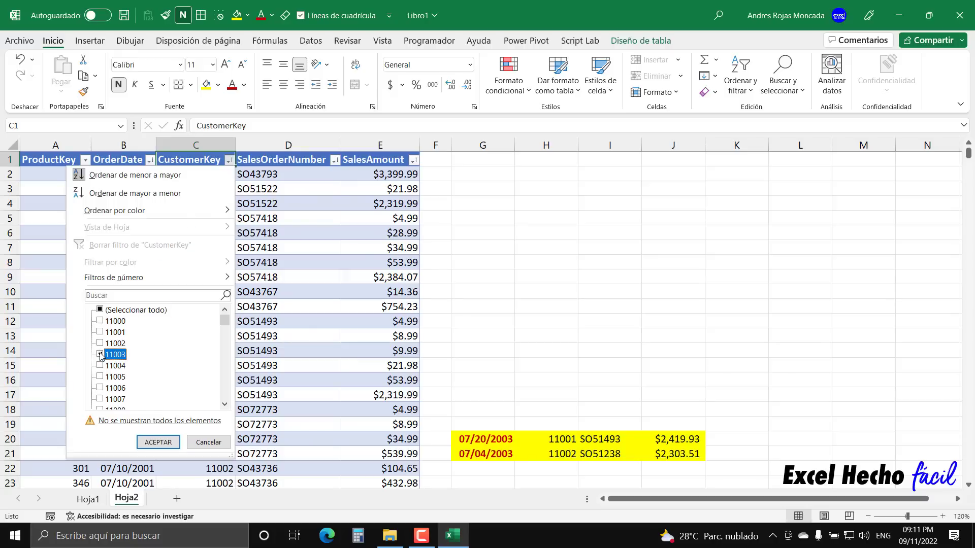
{"action": "left_click", "coordinate": [155, 442]}
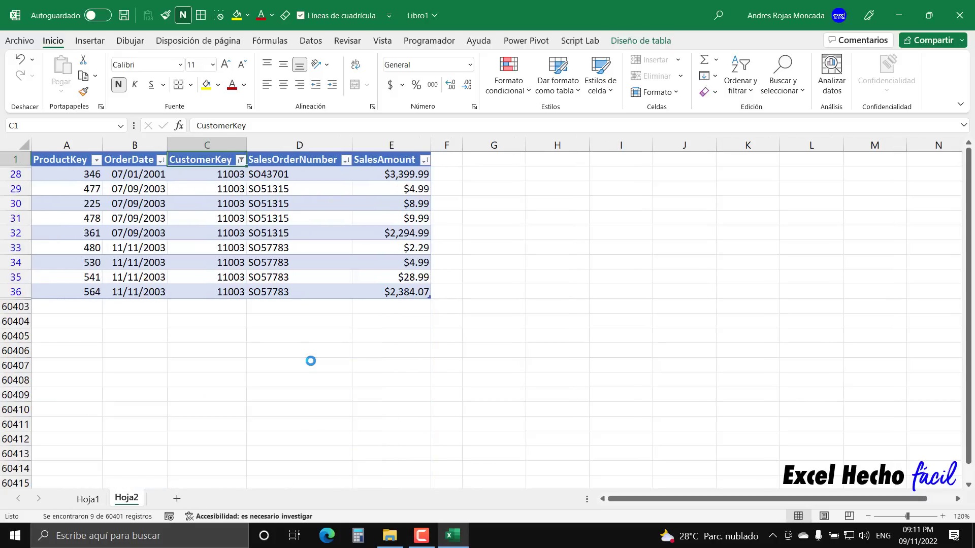
Review the customer's order numbers in the SalesOrderNumber filter list and check the first order's single row 28 and its amount
{"action": "left_click", "coordinate": [330, 159]}
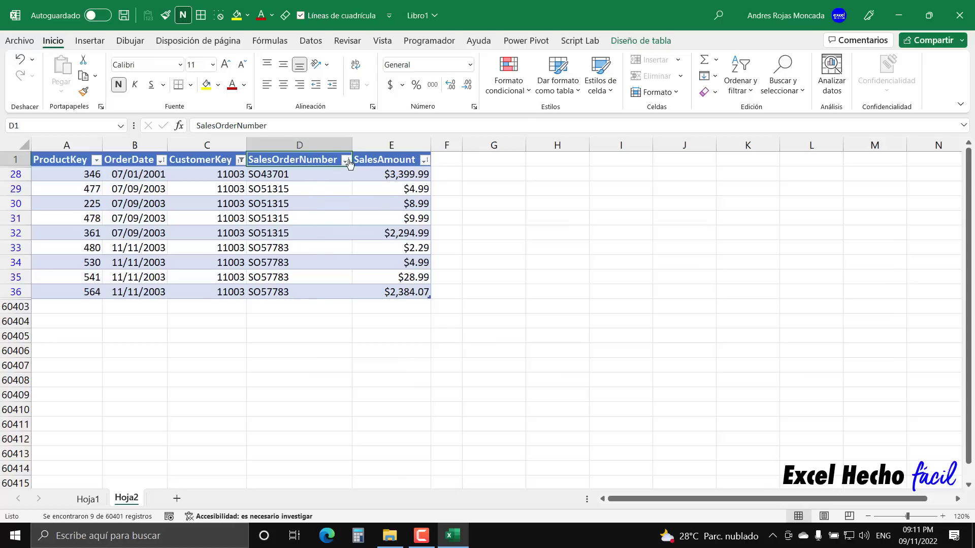
{"action": "left_click", "coordinate": [348, 160]}
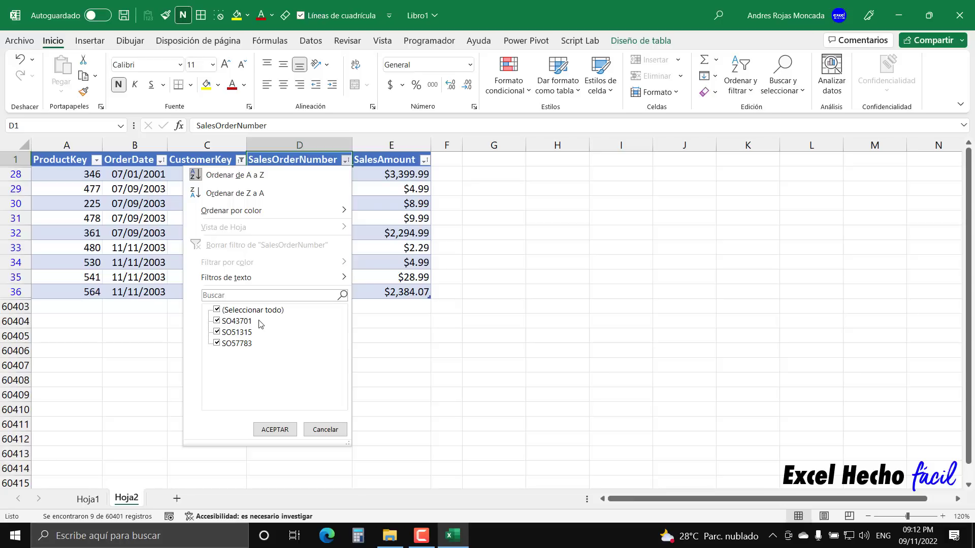
{"action": "key", "text": "Escape"}
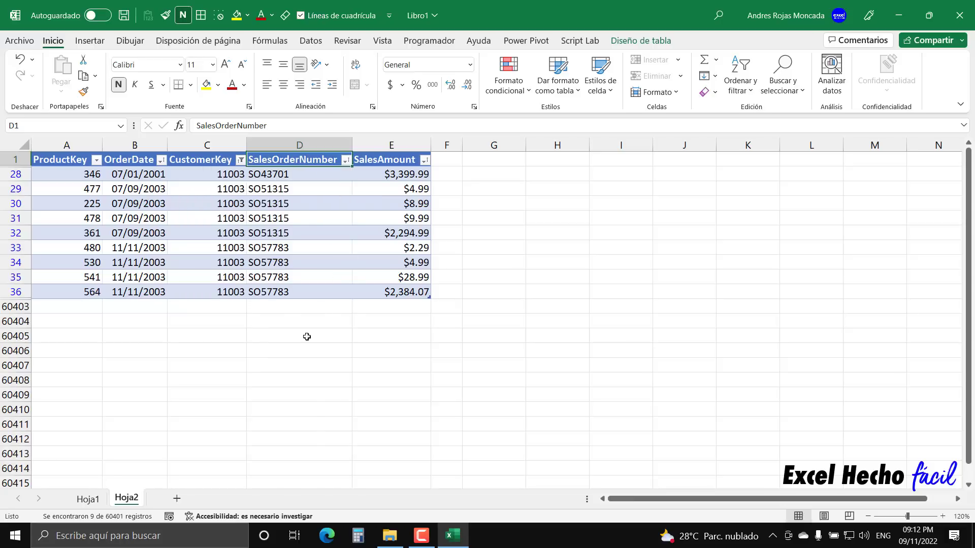
{"action": "left_click", "coordinate": [12, 174]}
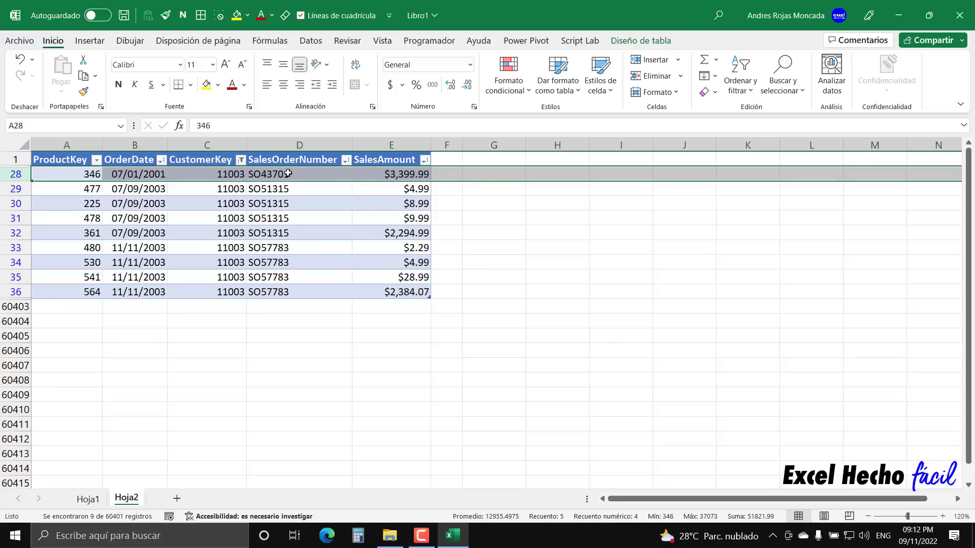
{"action": "left_click", "coordinate": [407, 174]}
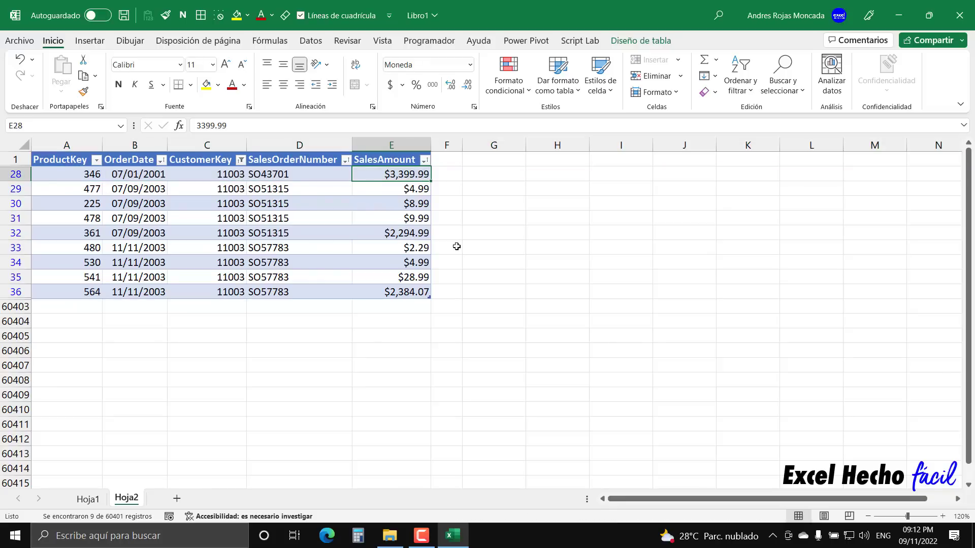
Enter the first order's sales amount, 3399.99, in K1
{"action": "key", "text": "ctrl+c"}
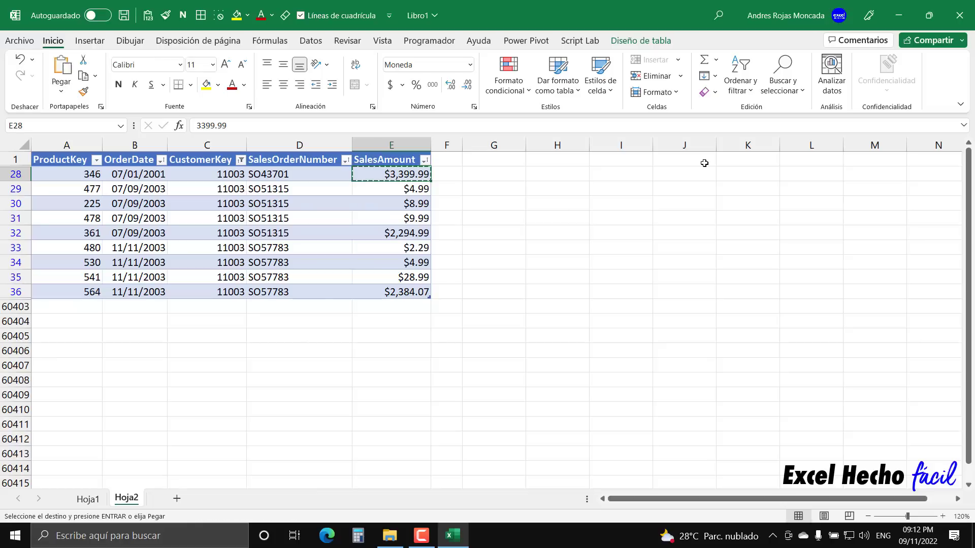
{"action": "left_click", "coordinate": [724, 161]}
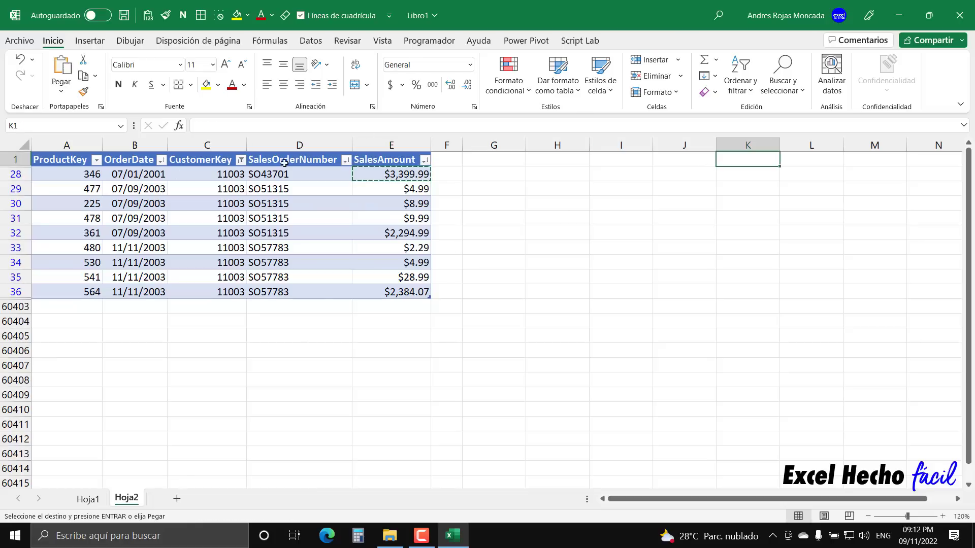
{"action": "key", "text": "Escape"}
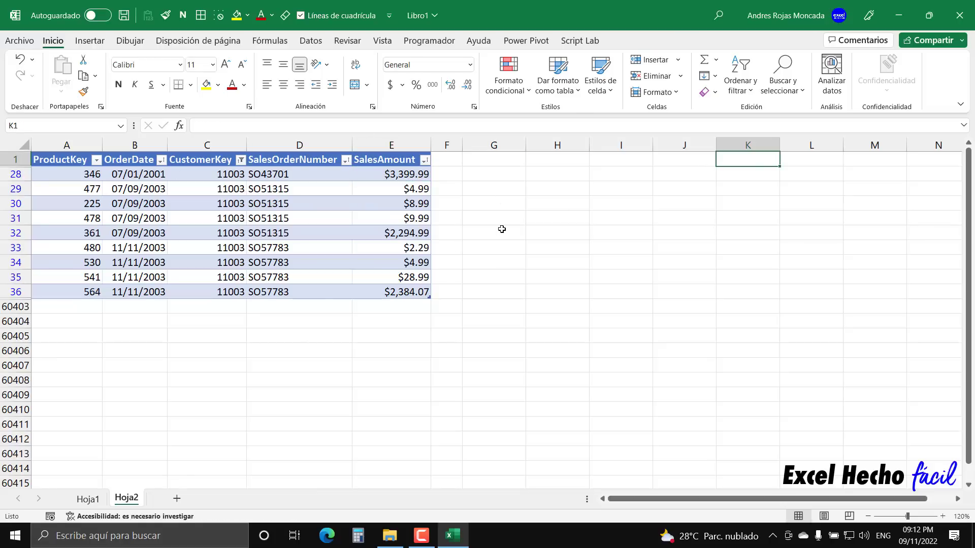
{"action": "type", "text": "3399.99"}
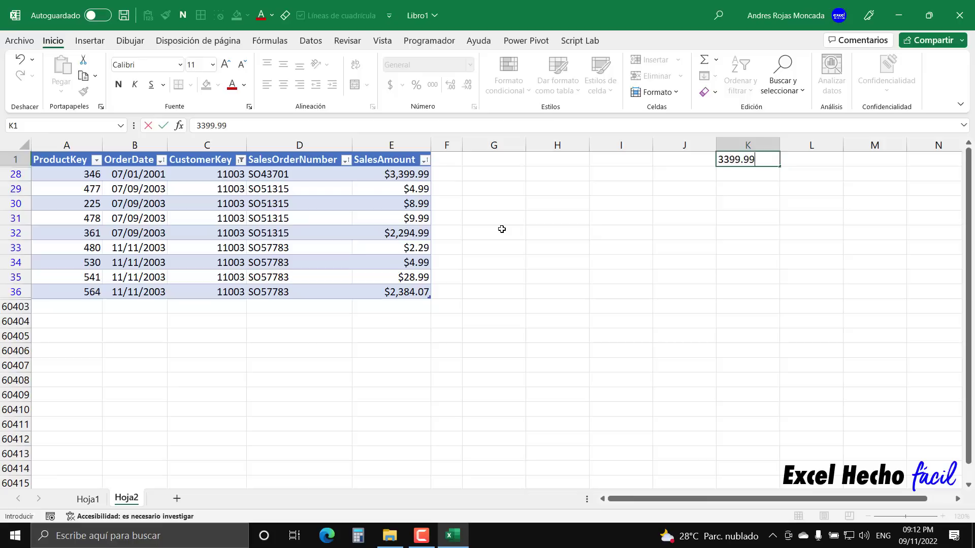
{"action": "key", "text": "Return"}
Format K1 as currency (Moneda) with the $ symbol and two decimal places
{"action": "left_click", "coordinate": [748, 159]}
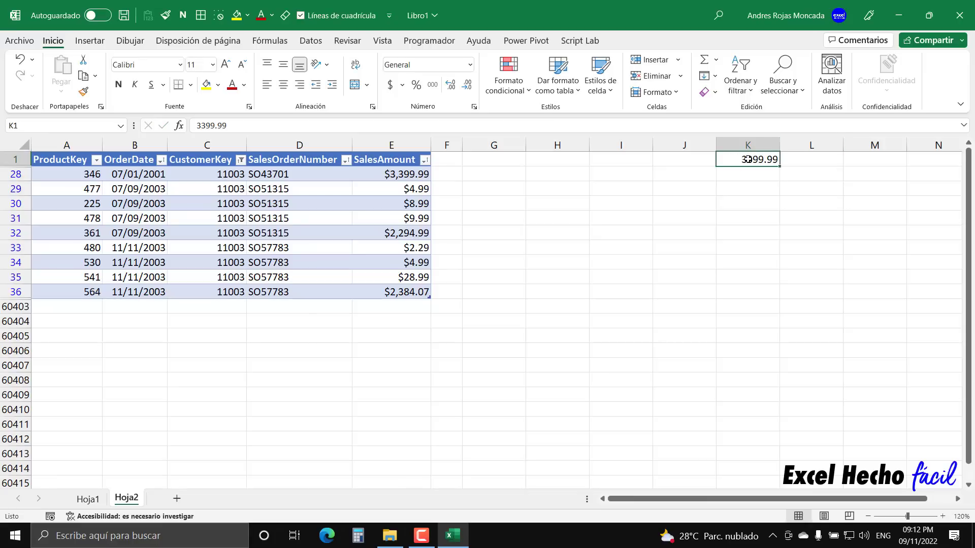
{"action": "key", "text": "ctrl+1"}
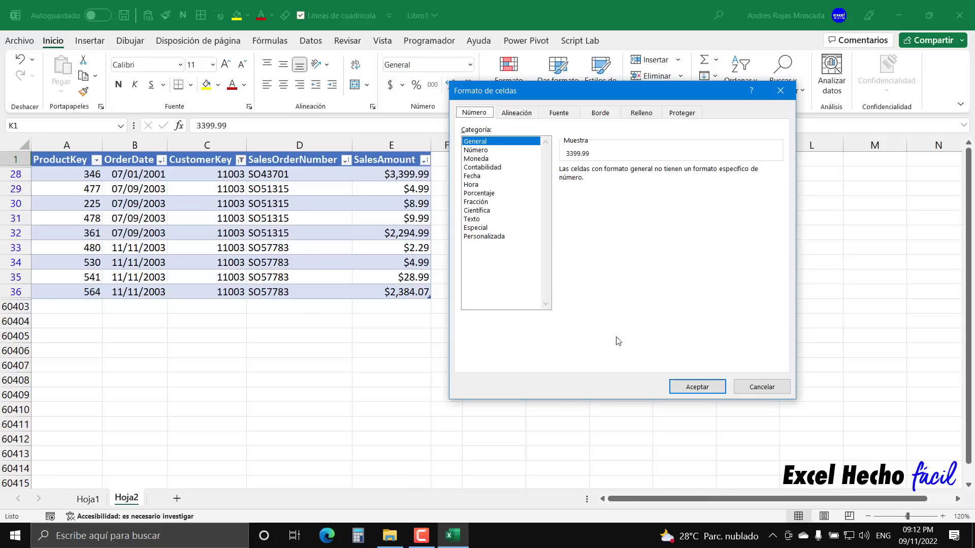
{"action": "left_click", "coordinate": [483, 159]}
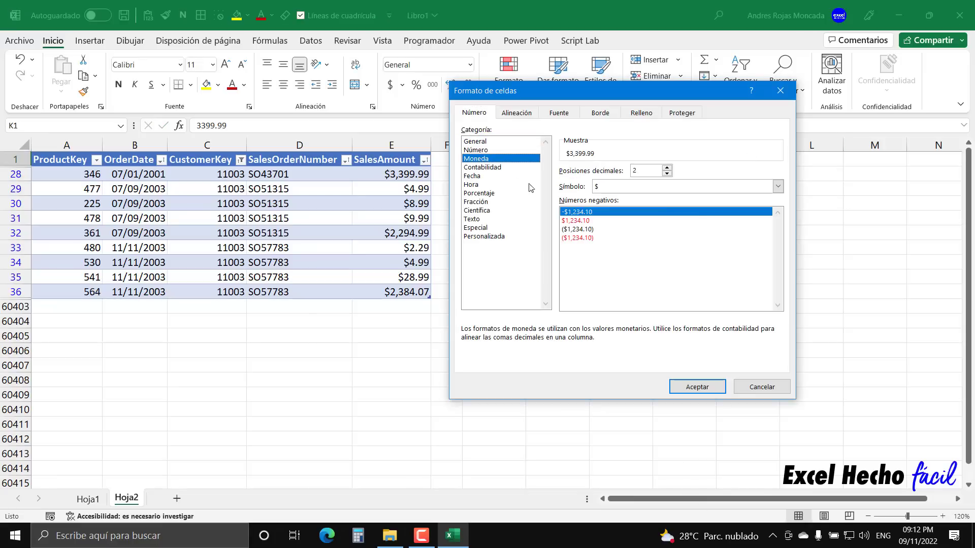
{"action": "left_click", "coordinate": [716, 389]}
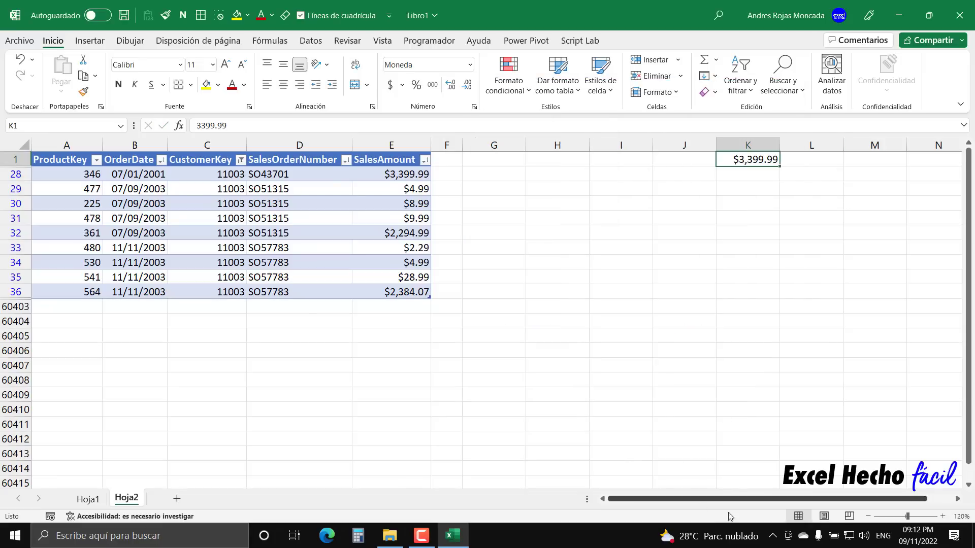
Copy the first order's sales order number from D28 into J1, beside its amount
{"action": "left_click", "coordinate": [690, 160]}
{"action": "left_click", "coordinate": [259, 175]}
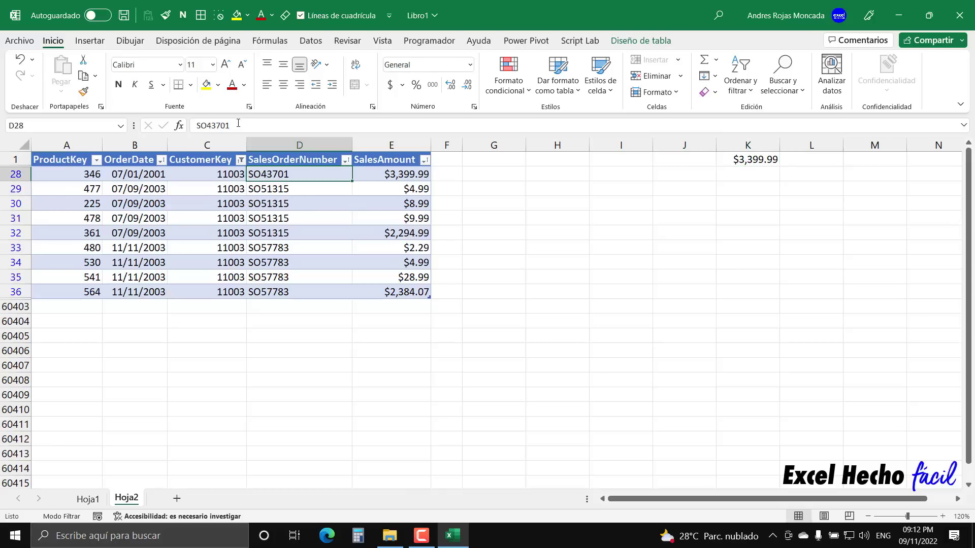
{"action": "left_click_drag", "start_coordinate": [239, 123], "coordinate": [165, 123]}
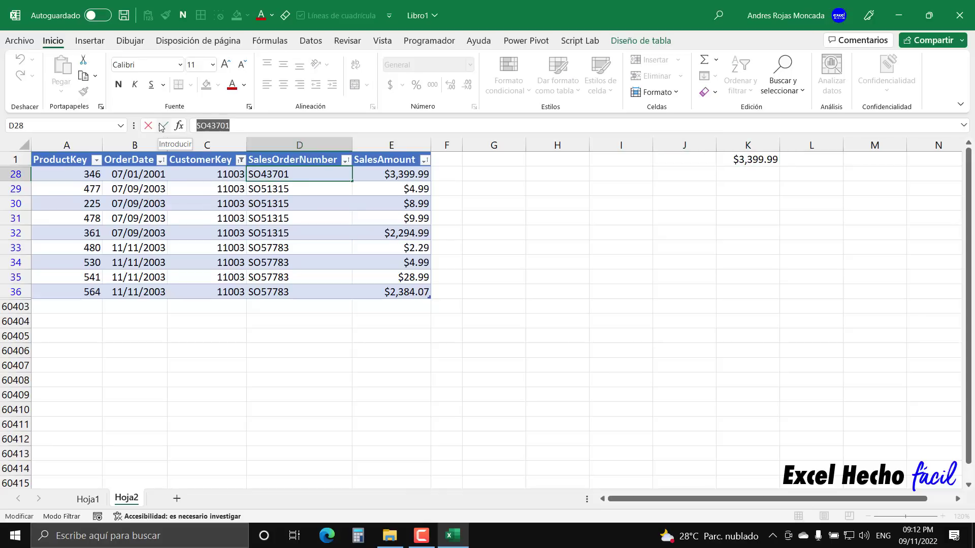
{"action": "left_click", "coordinate": [163, 126]}
{"action": "left_click", "coordinate": [692, 160]}
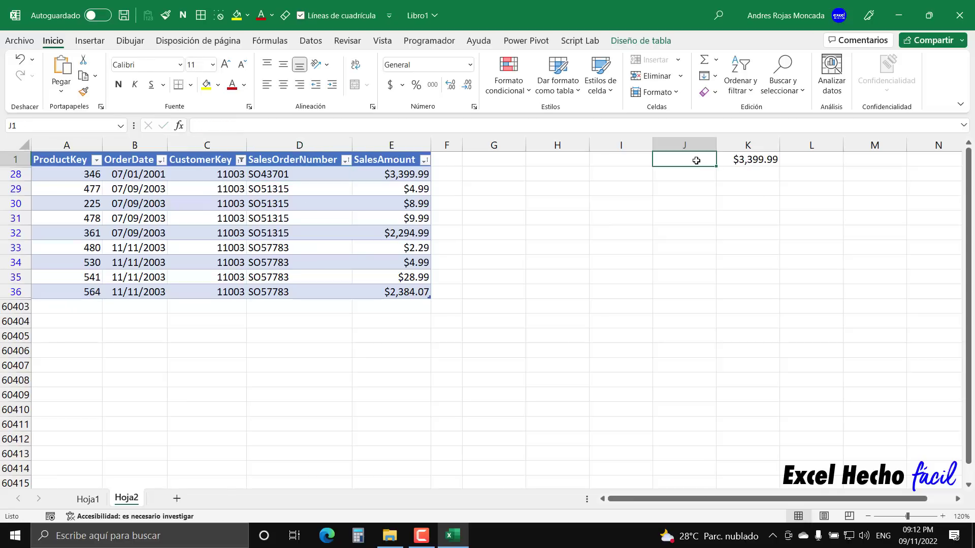
{"action": "key", "text": "ctrl+v"}
Complete the first order's summary row with the customer key in I1 and the order date 7/1/2001 in H1
{"action": "left_click", "coordinate": [630, 162]}
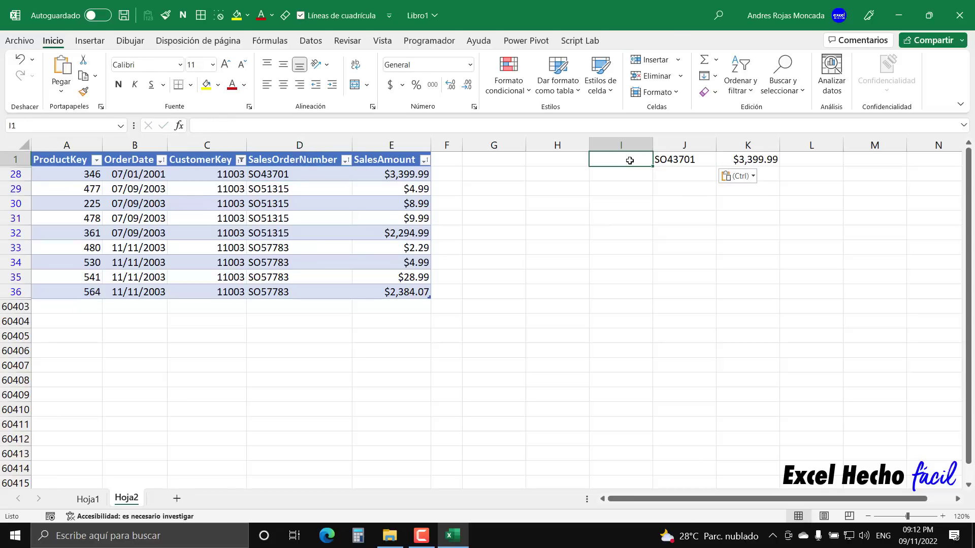
{"action": "type", "text": "1"}
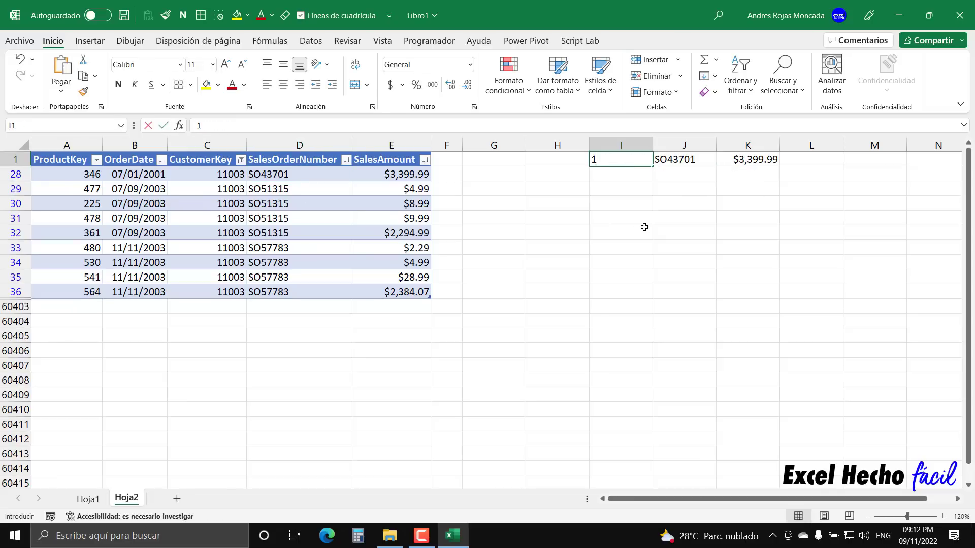
{"action": "type", "text": "1003"}
{"action": "key", "text": "Return"}
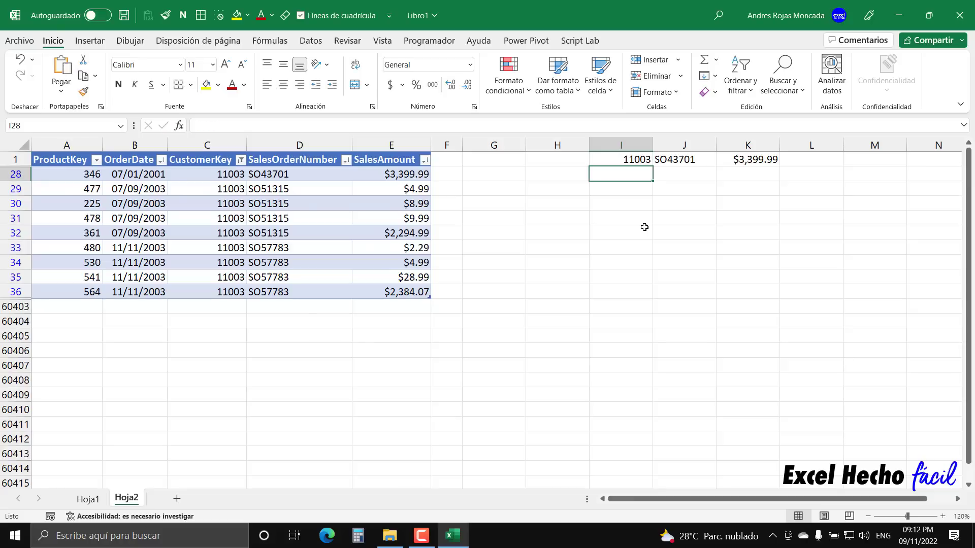
{"action": "left_click", "coordinate": [558, 158]}
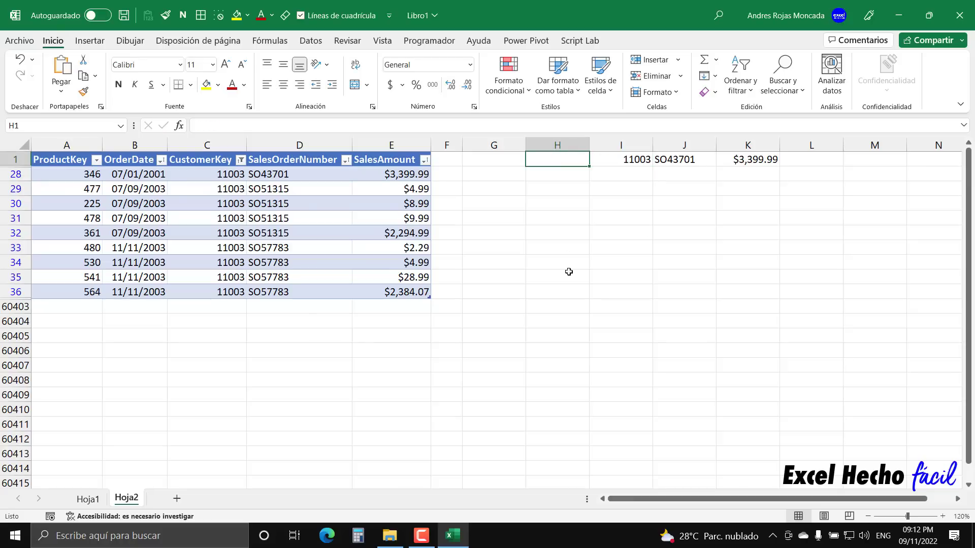
{"action": "type", "text": "7/1/2001"}
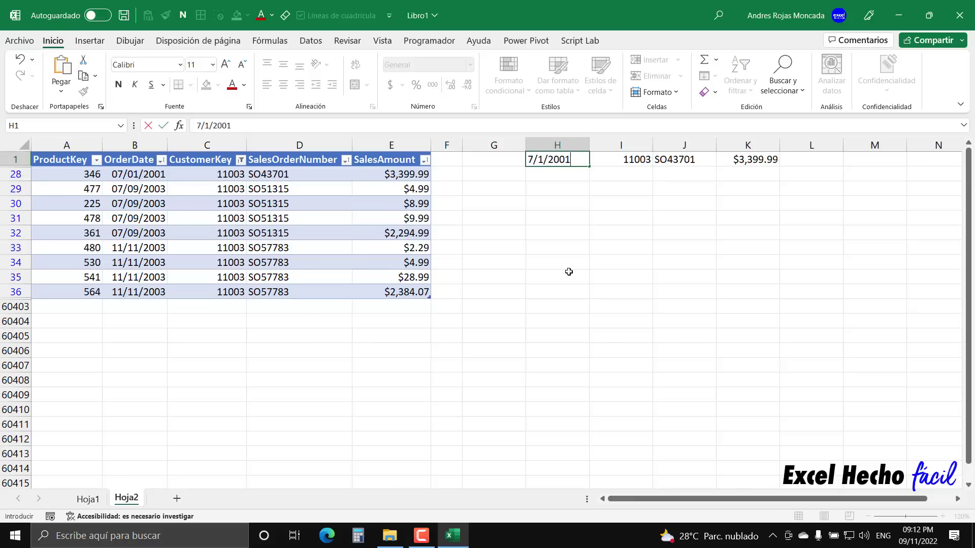
{"action": "key", "text": "Return"}
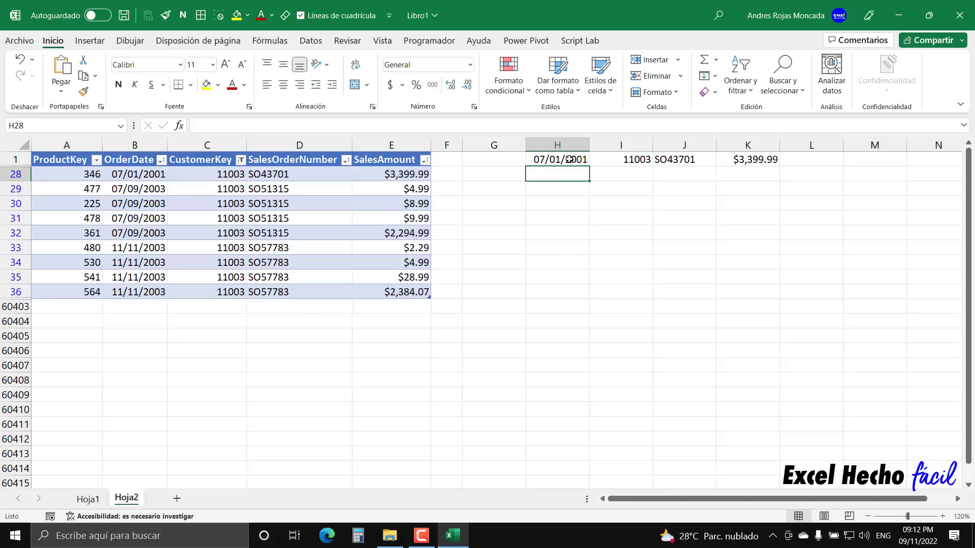
{"action": "left_click_drag", "start_coordinate": [568, 159], "coordinate": [762, 160]}
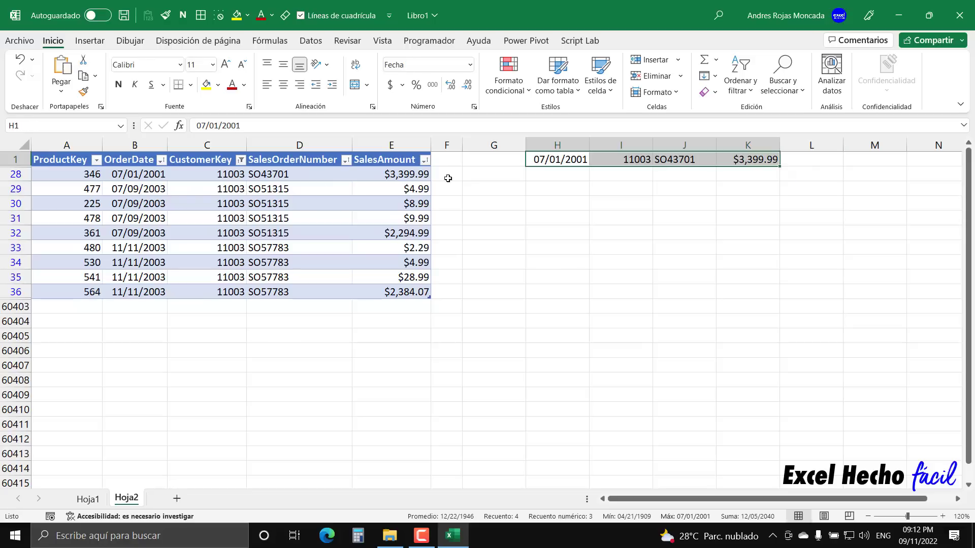
Sum the second order's sales amounts in E29:E32 and enter the total, 2318.96, in K28
{"action": "left_click", "coordinate": [15, 174]}
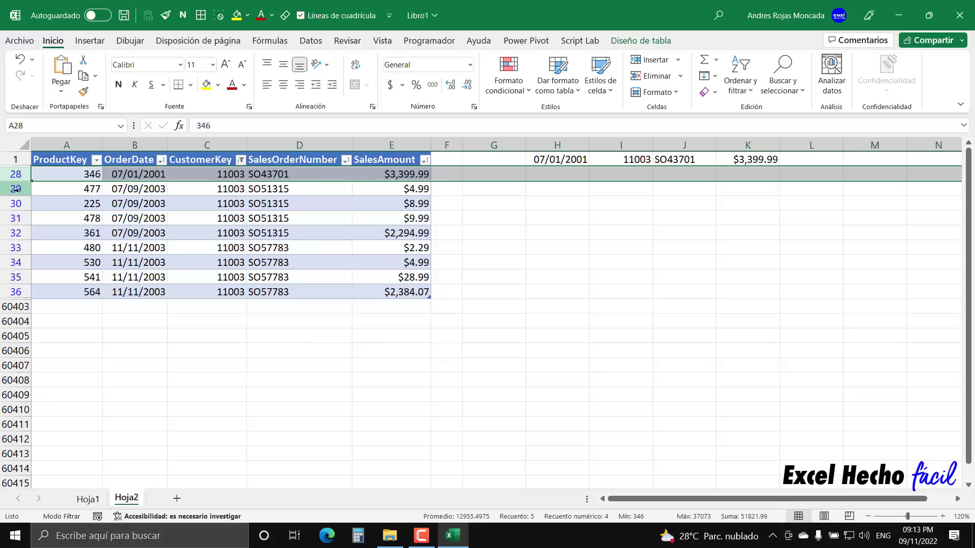
{"action": "left_click_drag", "start_coordinate": [16, 189], "coordinate": [13, 234]}
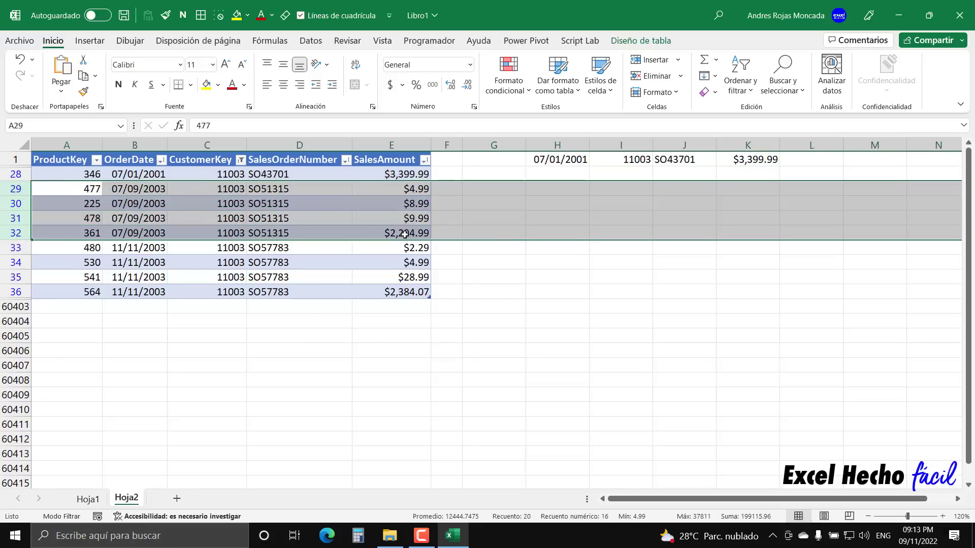
{"action": "left_click_drag", "start_coordinate": [403, 234], "coordinate": [405, 190]}
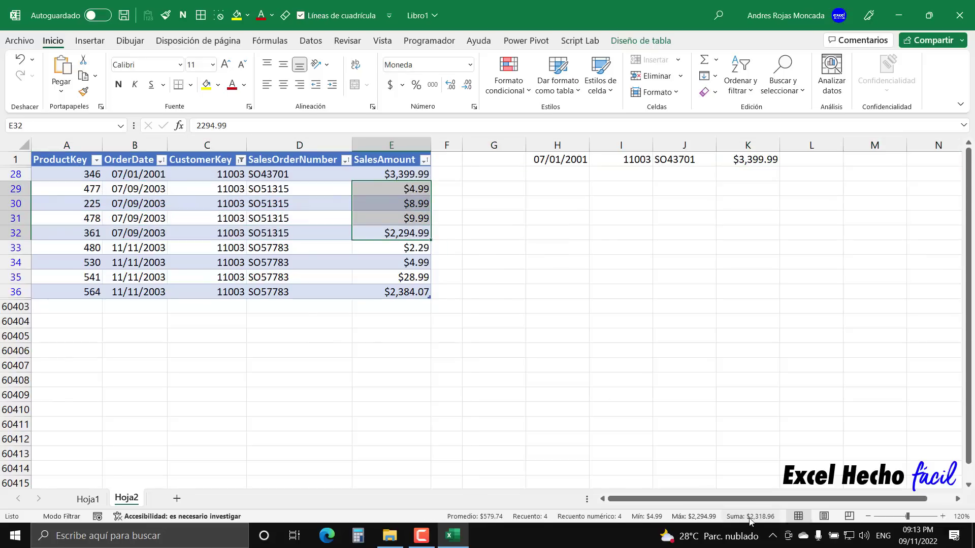
{"action": "left_click", "coordinate": [743, 176]}
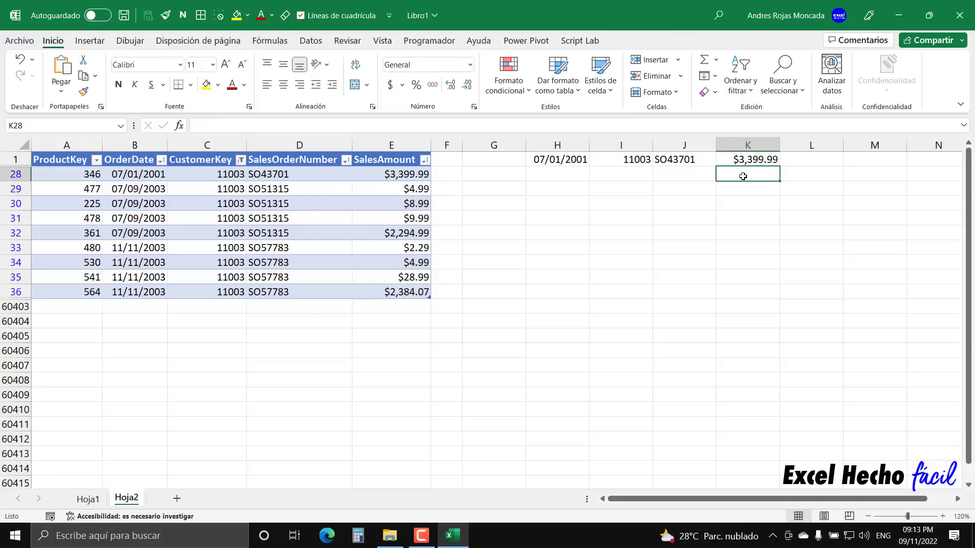
{"action": "type", "text": "2318.96"}
Copy the second order's sales order number from D31 into J28
{"action": "left_click", "coordinate": [677, 173]}
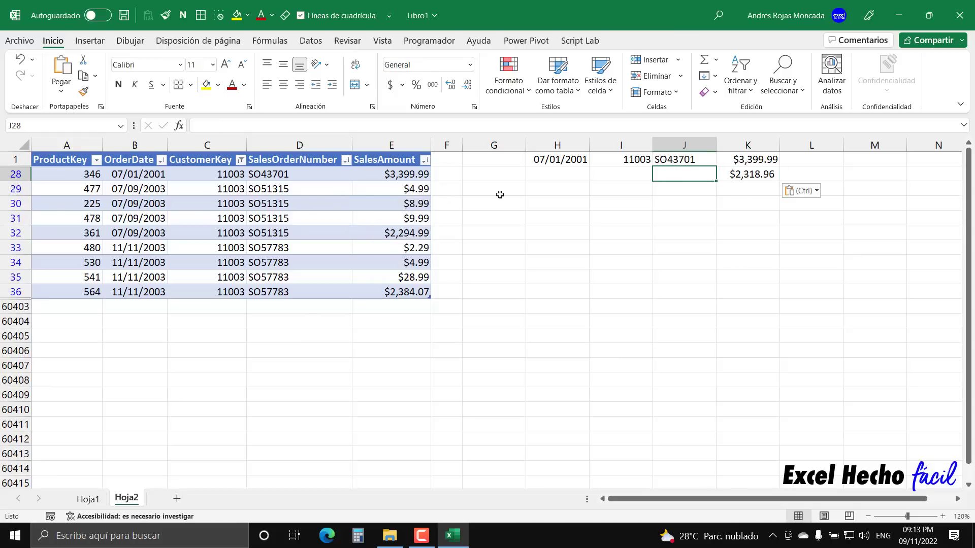
{"action": "left_click", "coordinate": [287, 213]}
{"action": "left_click_drag", "start_coordinate": [231, 125], "coordinate": [196, 125]}
{"action": "key", "text": "ctrl+c"}
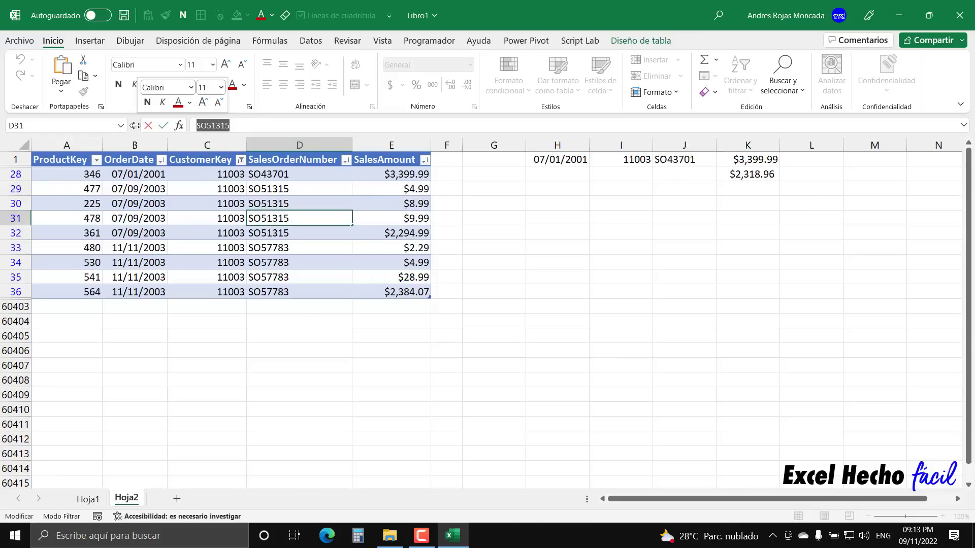
{"action": "key", "text": "Escape"}
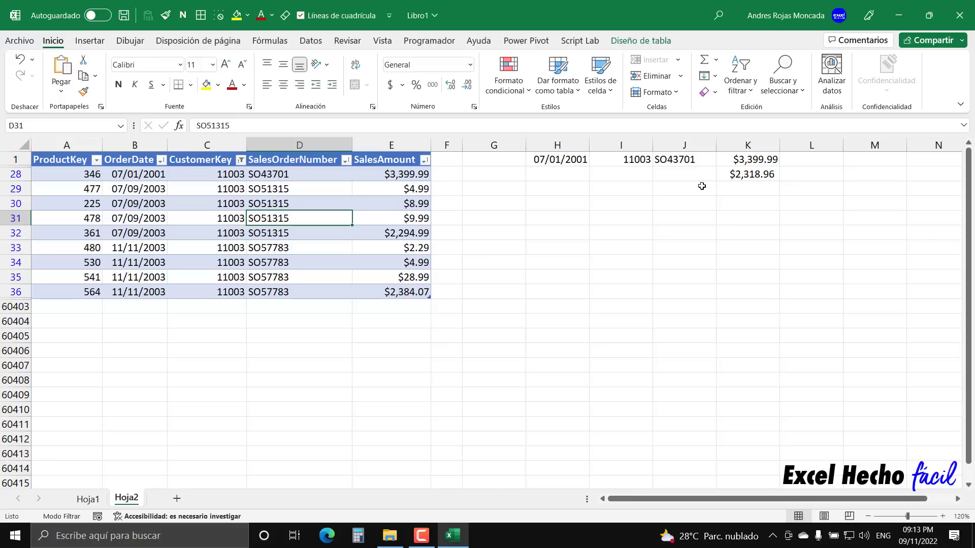
{"action": "left_click", "coordinate": [686, 171]}
{"action": "key", "text": "ctrl+v"}
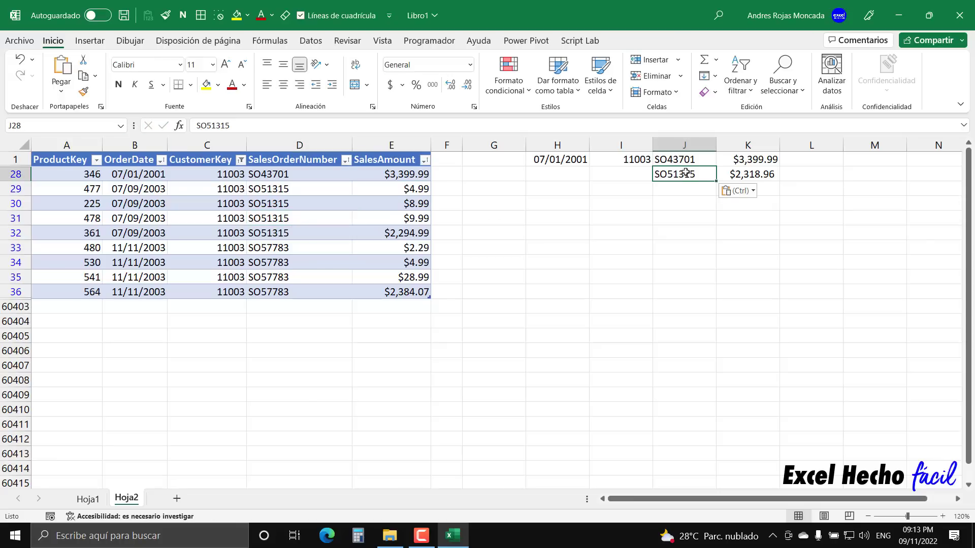
Copy the customer key from I1 to I28 and enter the order date 7/9/2003 in H28
{"action": "left_click", "coordinate": [620, 173]}
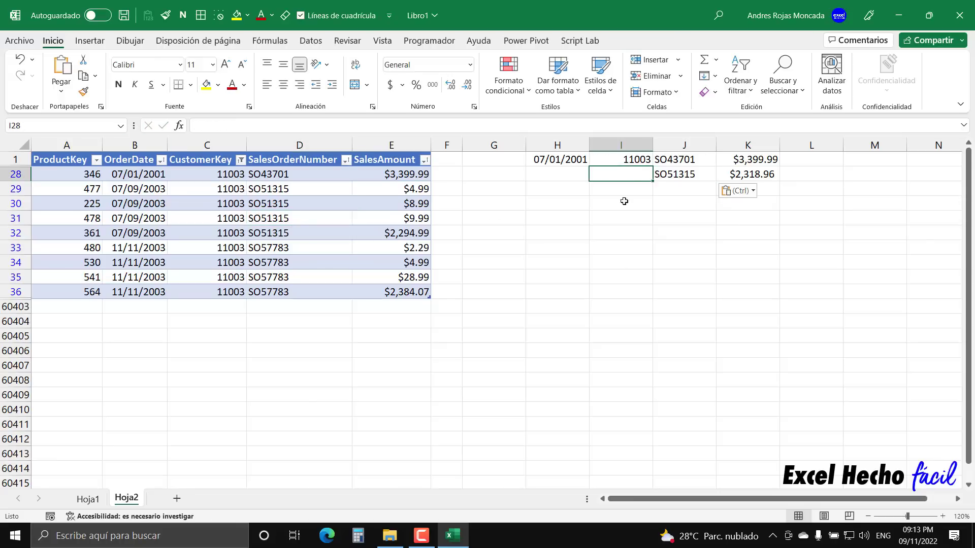
{"action": "left_click", "coordinate": [630, 160]}
{"action": "key", "text": "ctrl+c"}
{"action": "left_click", "coordinate": [629, 174]}
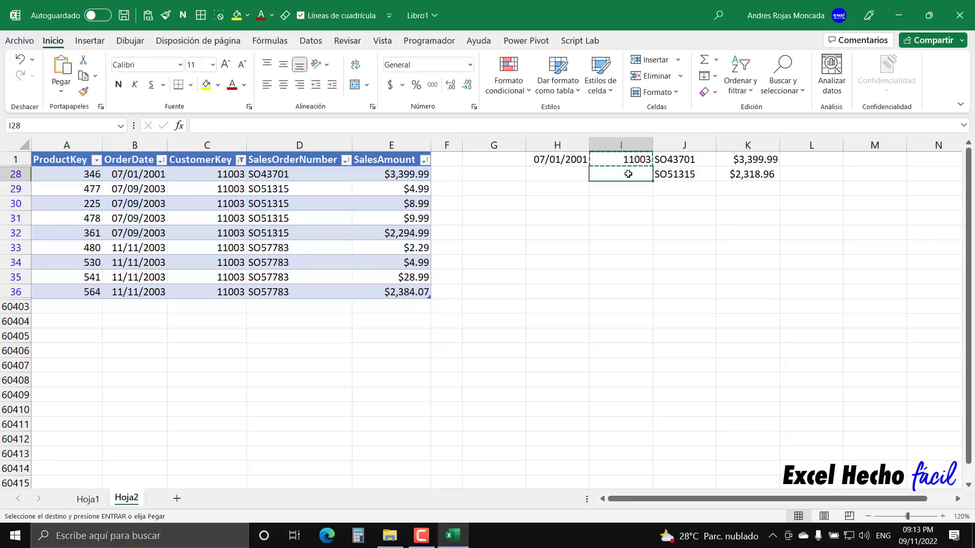
{"action": "key", "text": "ctrl+v"}
{"action": "left_click", "coordinate": [557, 174]}
{"action": "key", "text": "Escape"}
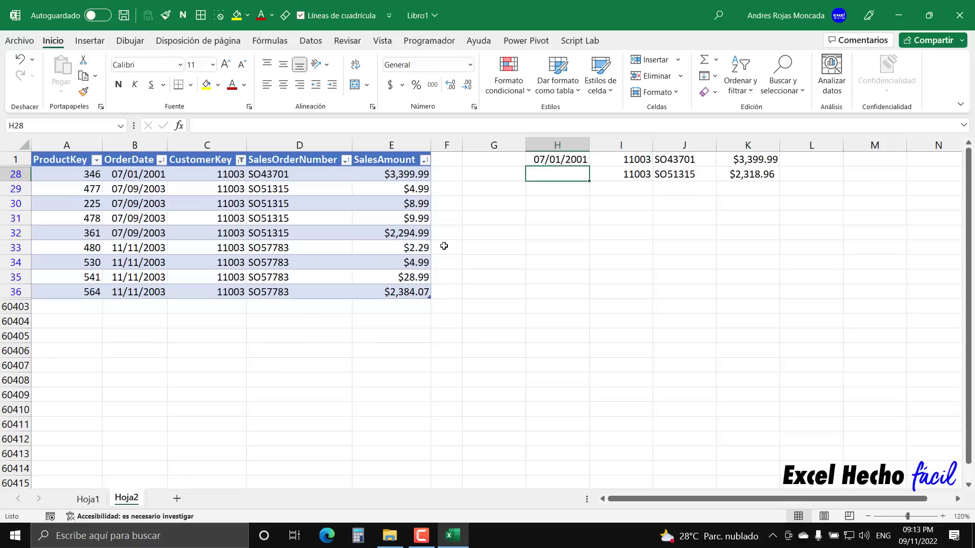
{"action": "type", "text": "7/9/2003"}
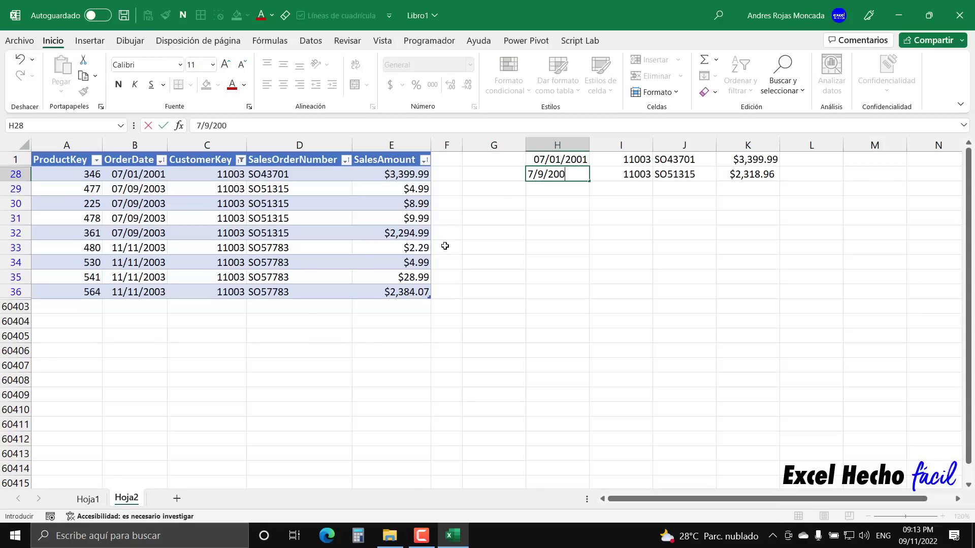
{"action": "key", "text": "Return"}
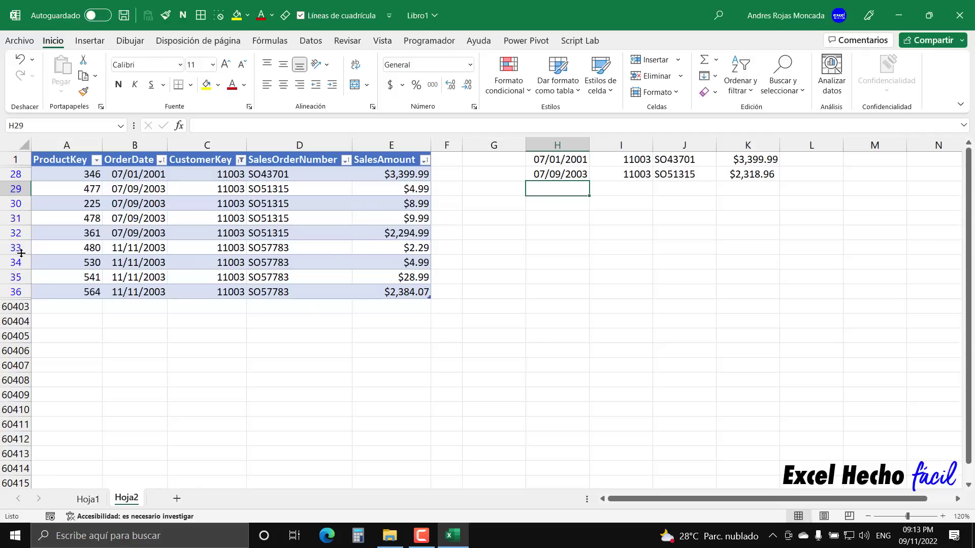
Sum the third order's sales amounts in E33:E36 and place the total, 2420.34, in K29
{"action": "left_click_drag", "start_coordinate": [21, 253], "coordinate": [17, 294]}
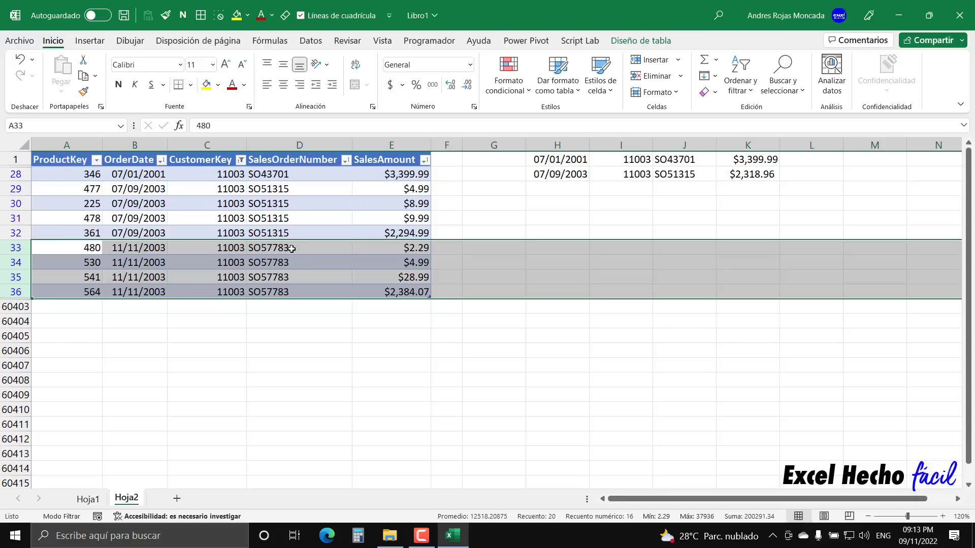
{"action": "left_click_drag", "start_coordinate": [409, 252], "coordinate": [413, 292]}
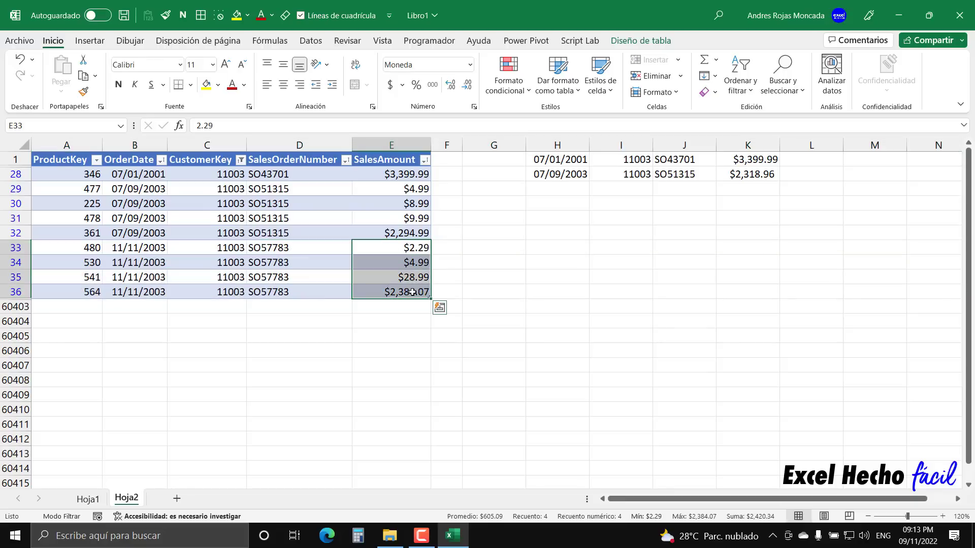
{"action": "left_click", "coordinate": [760, 184]}
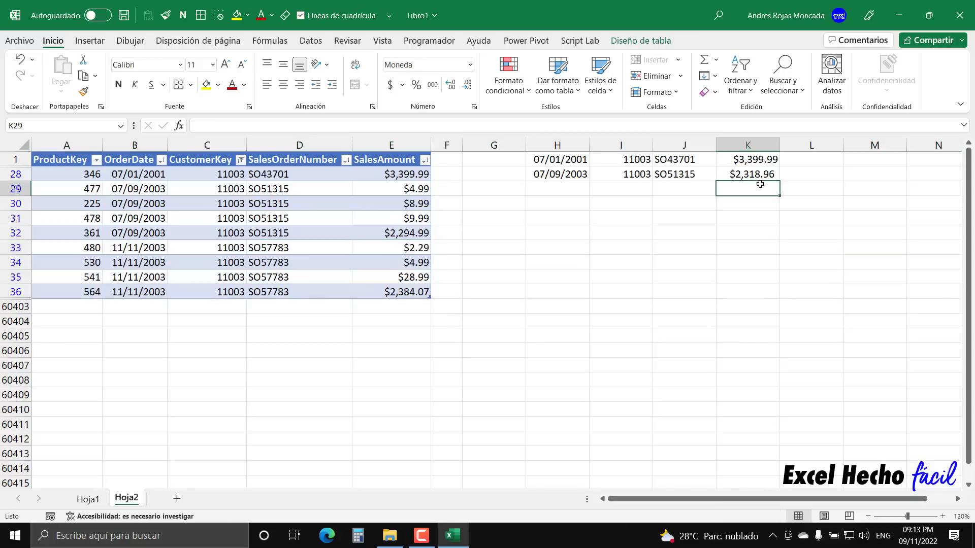
{"action": "key", "text": "ctrl+v"}
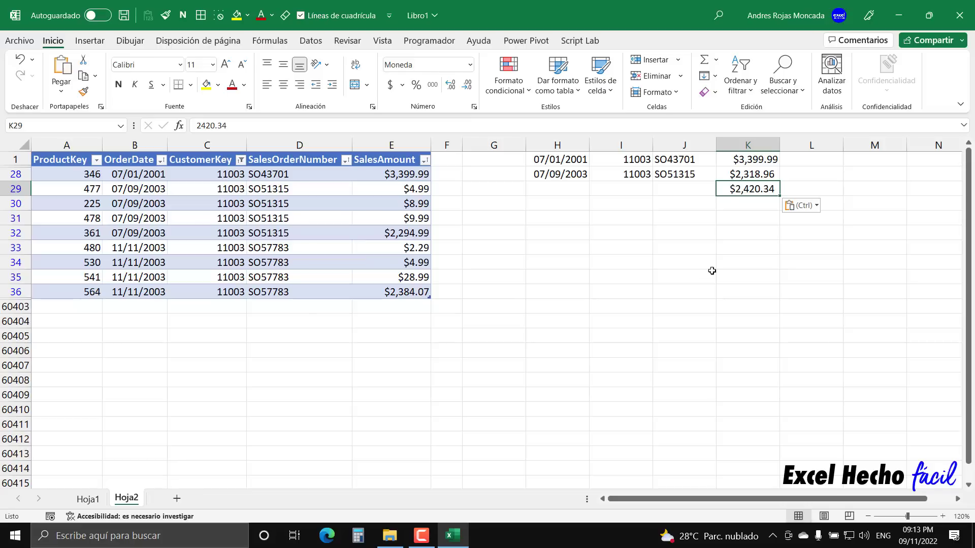
Copy the currency formatting of K28 onto K1 so the summary amounts match
{"action": "left_click", "coordinate": [741, 160]}
{"action": "left_click", "coordinate": [740, 176]}
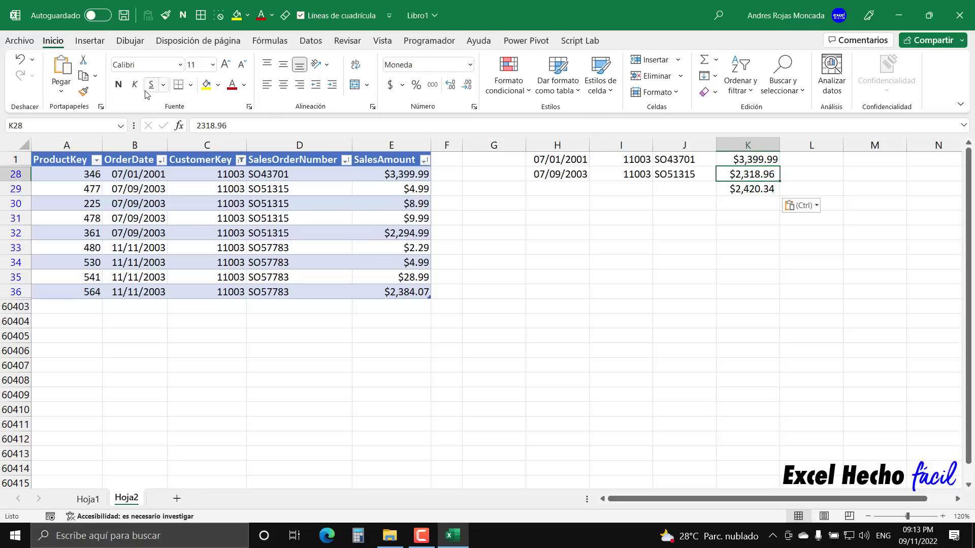
{"action": "left_click", "coordinate": [83, 92]}
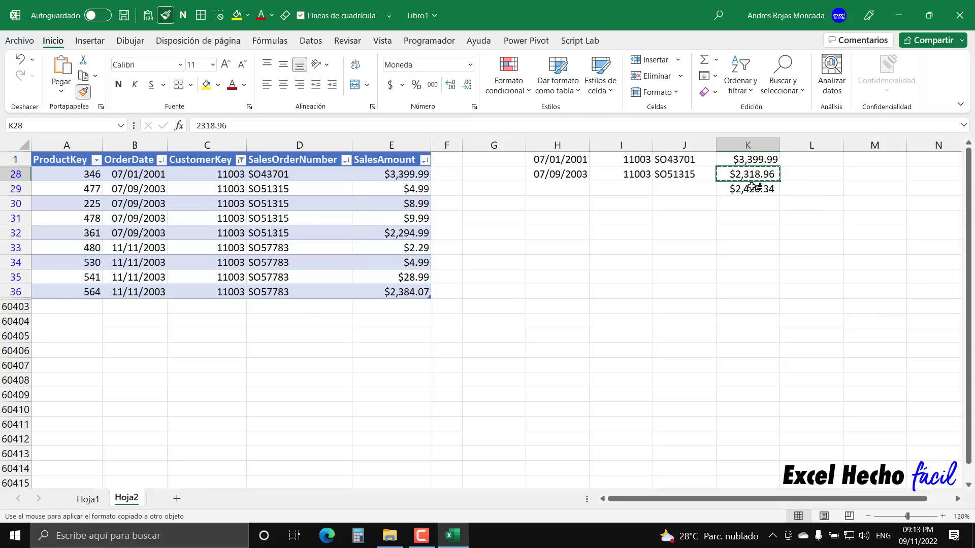
{"action": "left_click", "coordinate": [748, 160]}
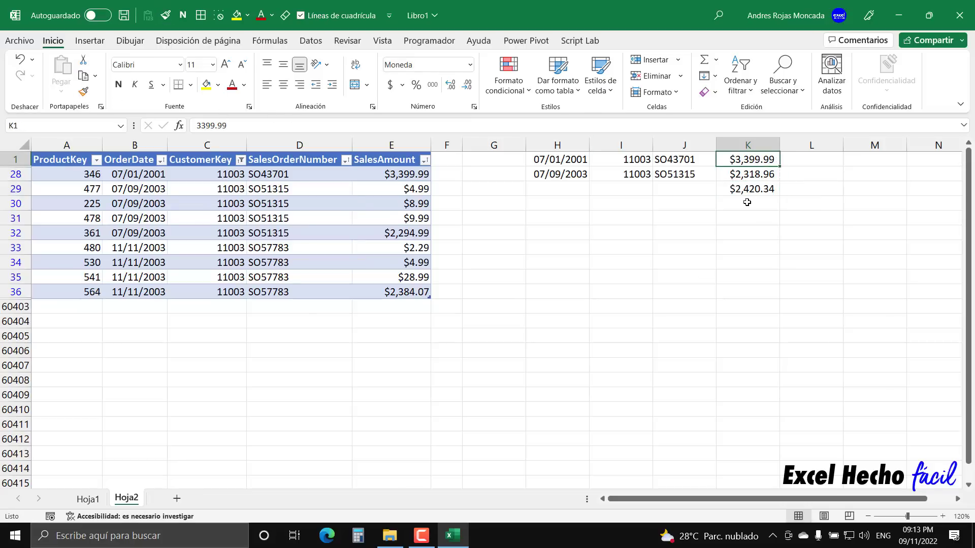
Copy the third order's sales order number from D34 into J29
{"action": "left_click", "coordinate": [680, 188]}
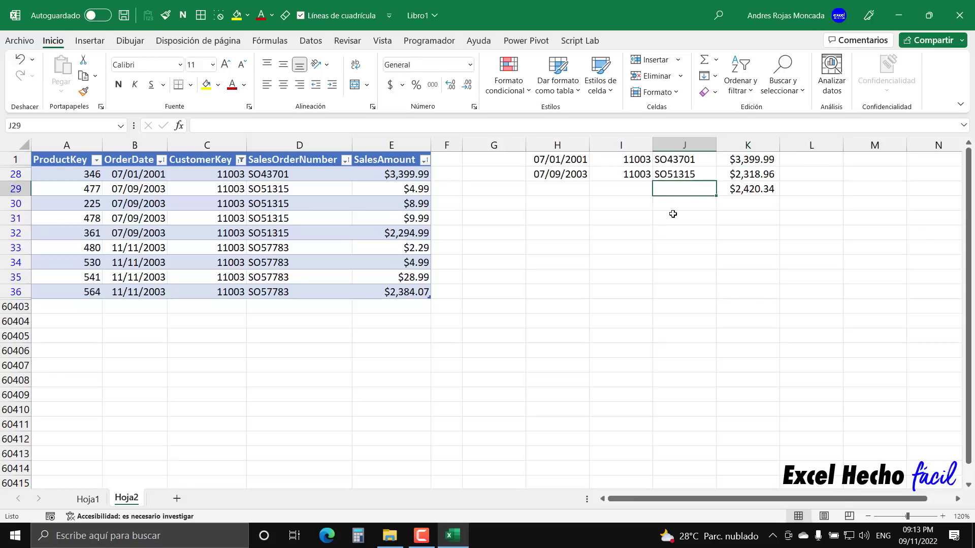
{"action": "left_click", "coordinate": [286, 263]}
{"action": "double_click", "coordinate": [219, 126]}
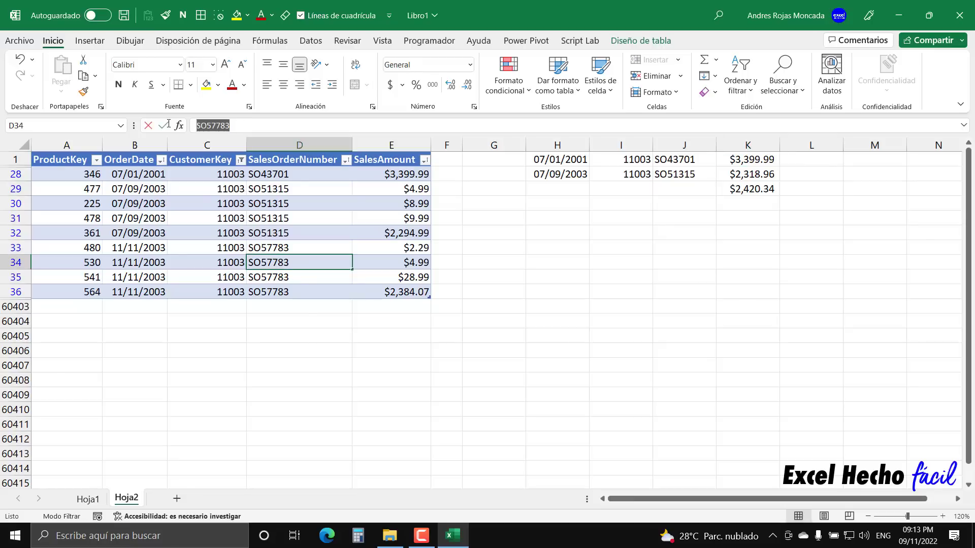
{"action": "key", "text": "Escape"}
{"action": "left_click", "coordinate": [690, 190]}
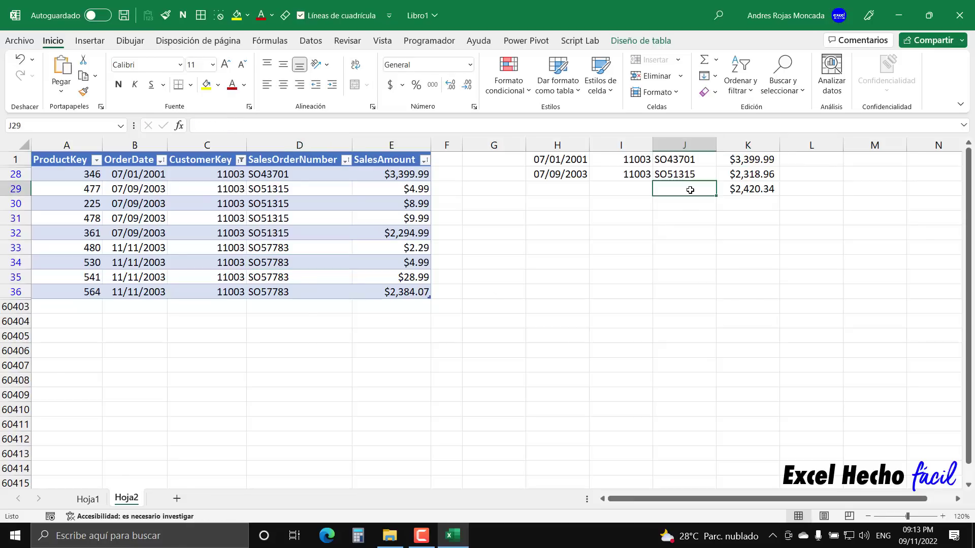
{"action": "key", "text": "ctrl+v"}
Complete the third order's summary row by entering the customer key in I29 and the order date 11/11/2003 in H29
{"action": "left_click", "coordinate": [645, 186]}
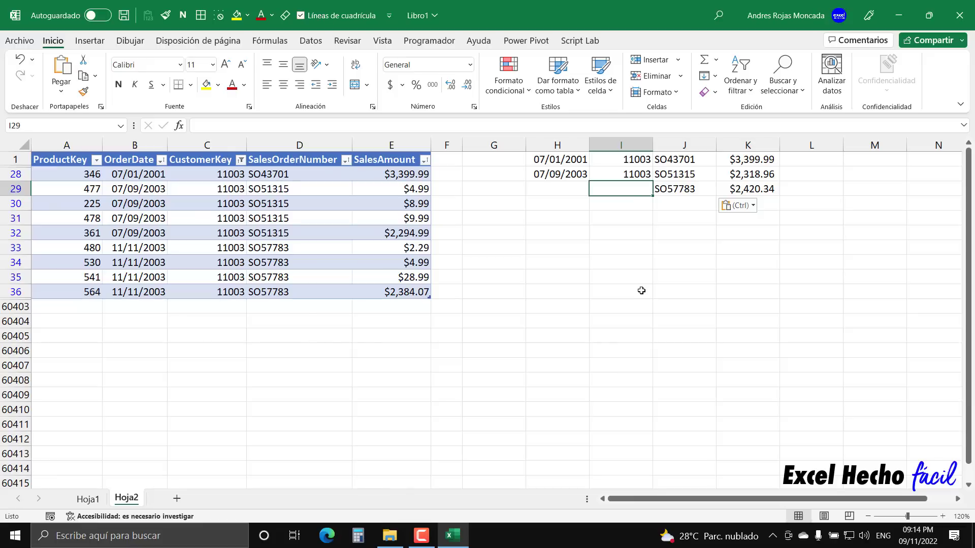
{"action": "type", "text": "11"}
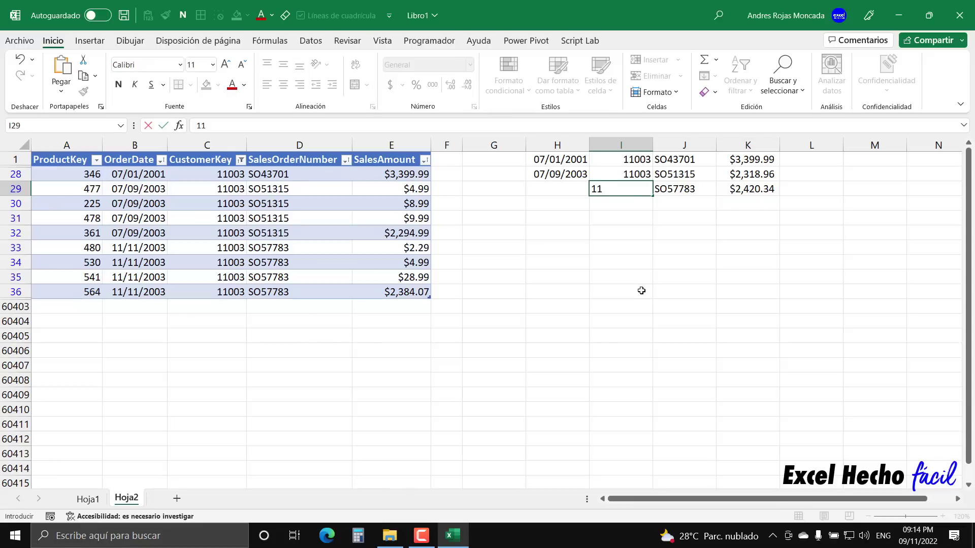
{"action": "type", "text": "003"}
{"action": "key", "text": "Return"}
{"action": "key", "text": "Left"}
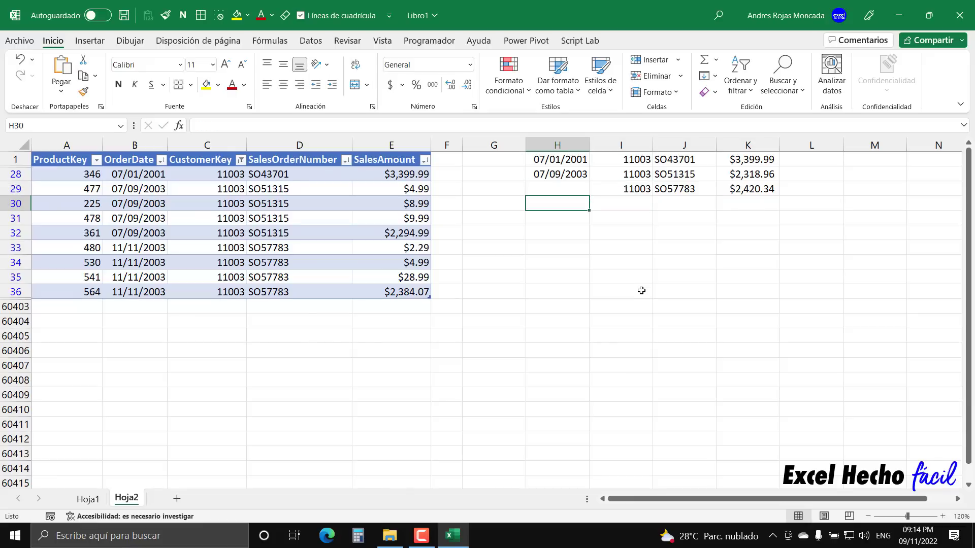
{"action": "key", "text": "Up"}
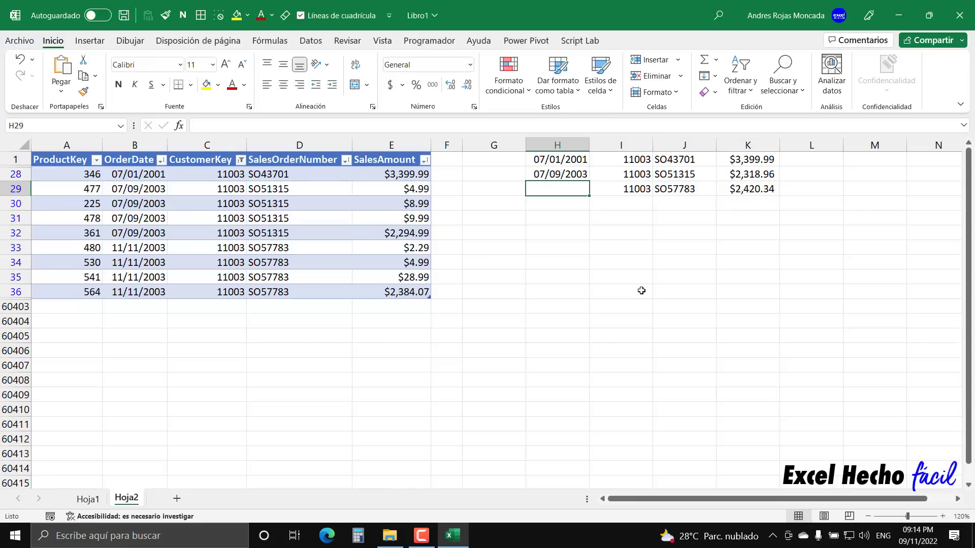
{"action": "type", "text": "11/11/"}
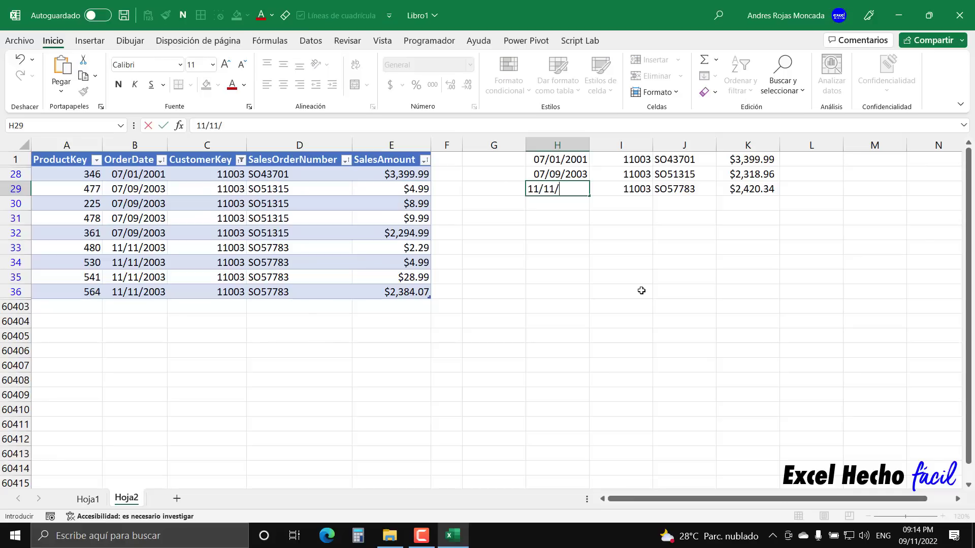
{"action": "type", "text": "2003"}
{"action": "key", "text": "Return"}
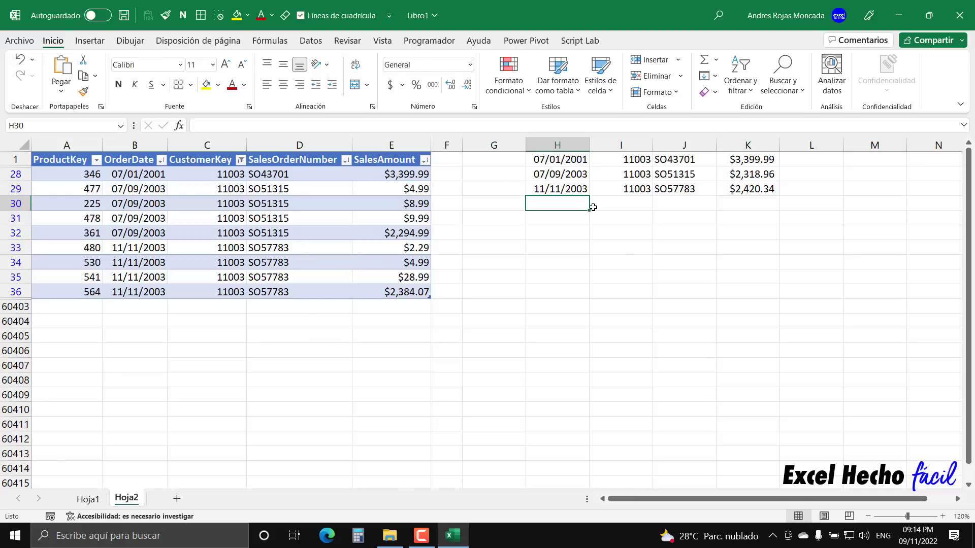
Delete the two lower-value order summaries in H28:K29, keeping only the summary in row 1
{"action": "left_click_drag", "start_coordinate": [573, 162], "coordinate": [752, 189]}
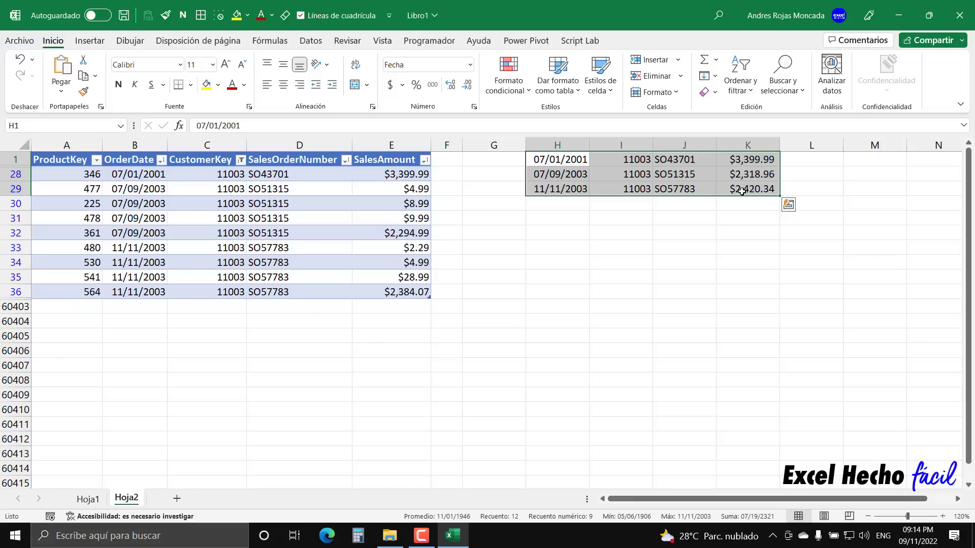
{"action": "left_click", "coordinate": [574, 161]}
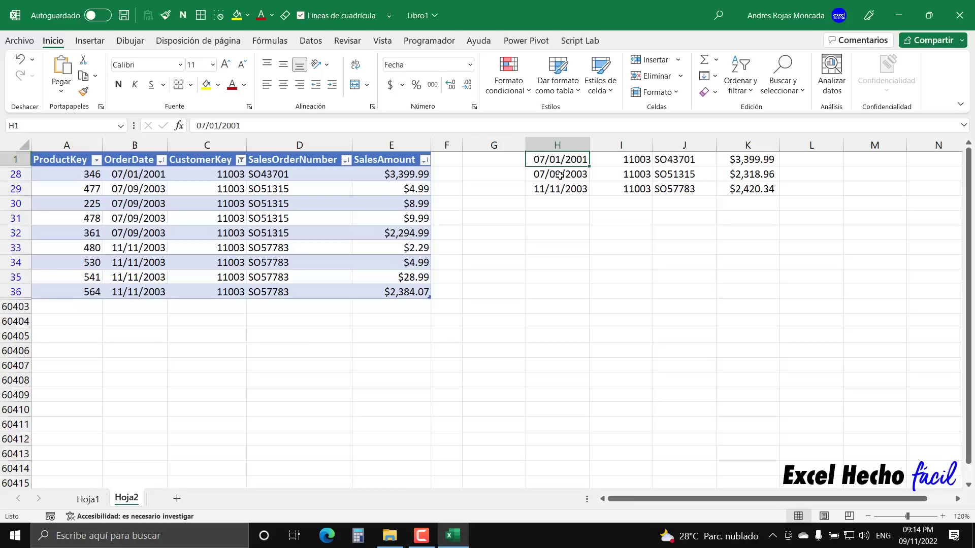
{"action": "left_click_drag", "start_coordinate": [558, 178], "coordinate": [741, 186]}
{"action": "key", "text": "Delete"}
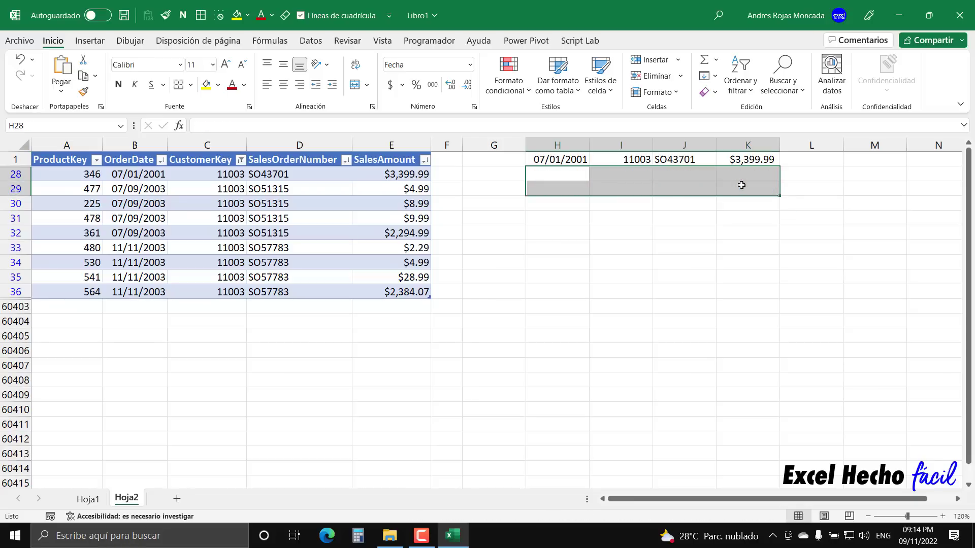
Clear the CustomerKey filter so all the sales records are listed again
{"action": "left_click_drag", "start_coordinate": [563, 159], "coordinate": [766, 159]}
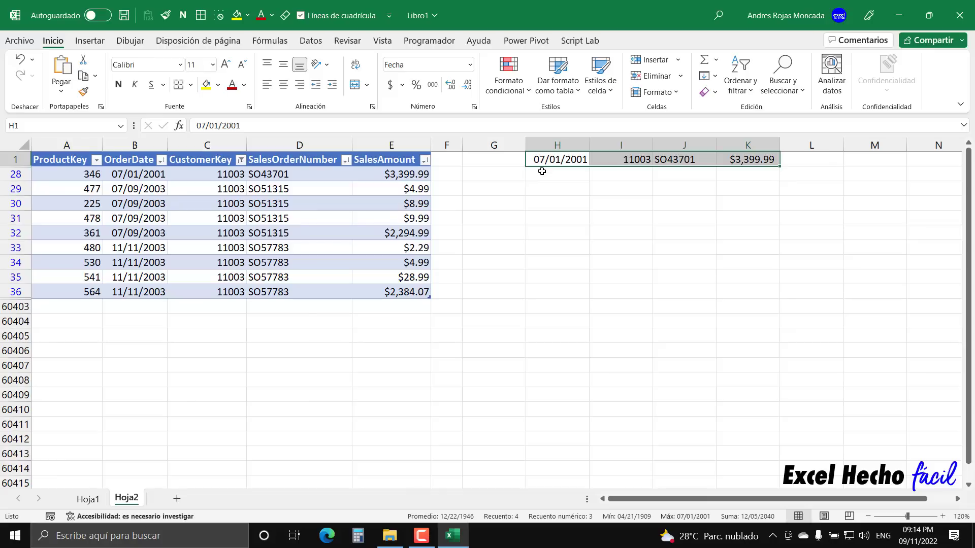
{"action": "left_click", "coordinate": [211, 162]}
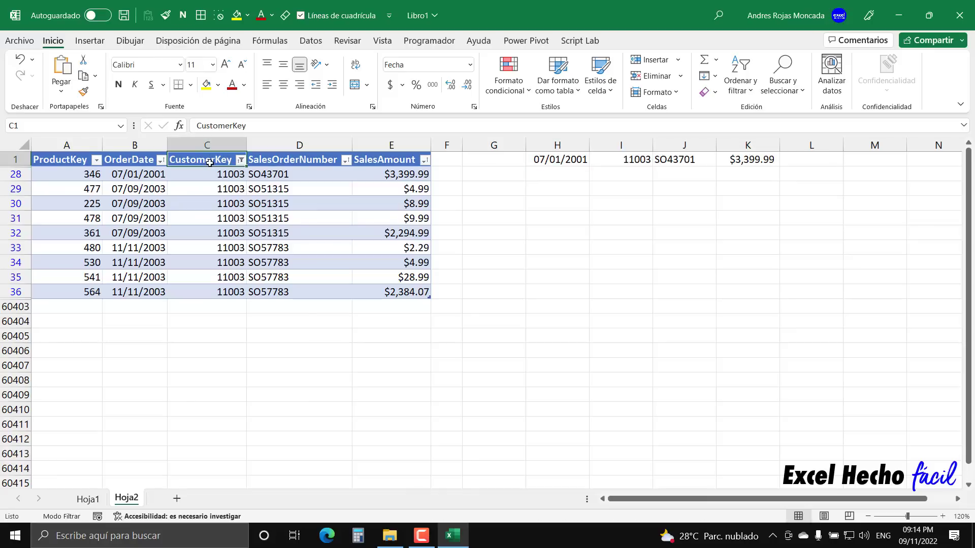
{"action": "left_click", "coordinate": [241, 160]}
{"action": "left_click", "coordinate": [182, 243]}
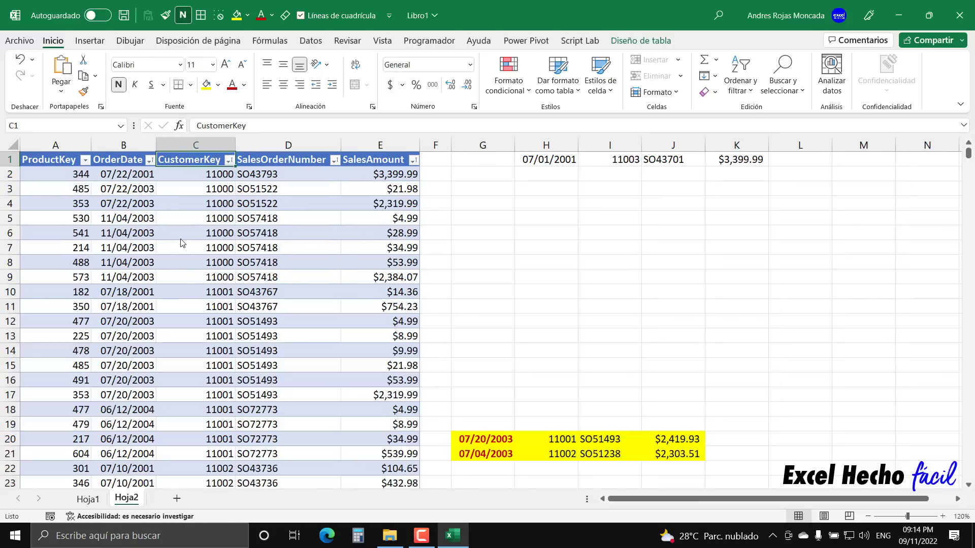
Move the remaining order summary from H1:K1 to G22:J22 and give it the formatting of G21:J21
{"action": "left_click_drag", "start_coordinate": [551, 160], "coordinate": [658, 468]}
{"action": "left_click_drag", "start_coordinate": [495, 454], "coordinate": [693, 451]}
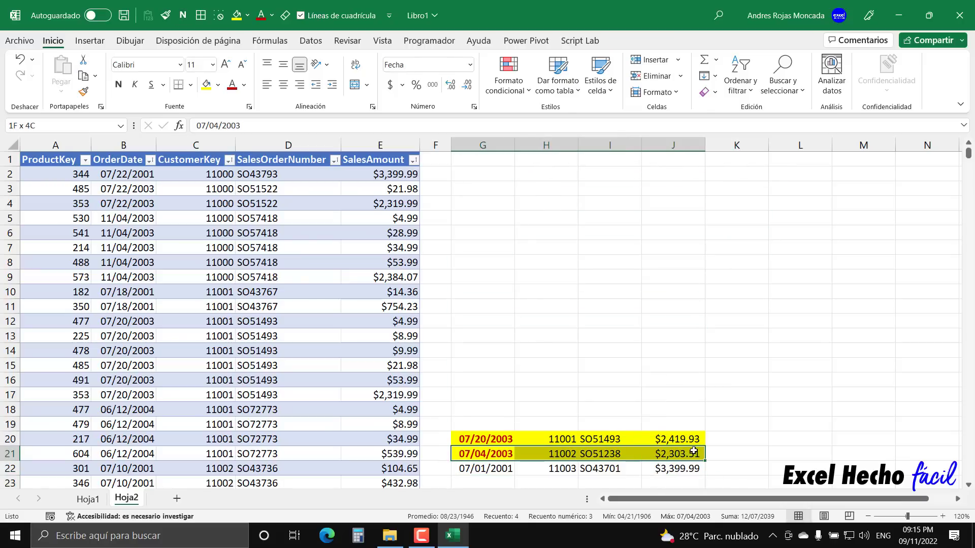
{"action": "left_click", "coordinate": [84, 91]}
{"action": "left_click_drag", "start_coordinate": [496, 467], "coordinate": [655, 468]}
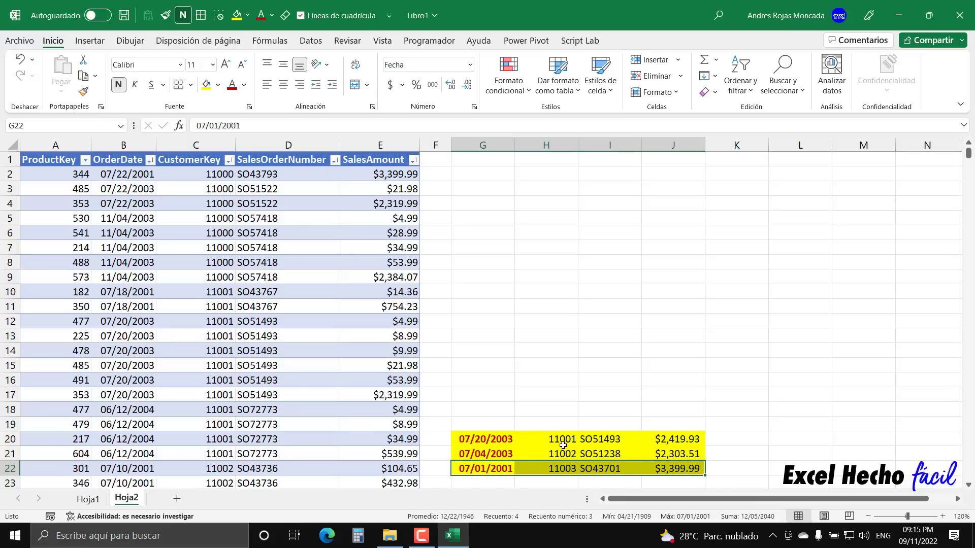
{"action": "left_click", "coordinate": [563, 444]}
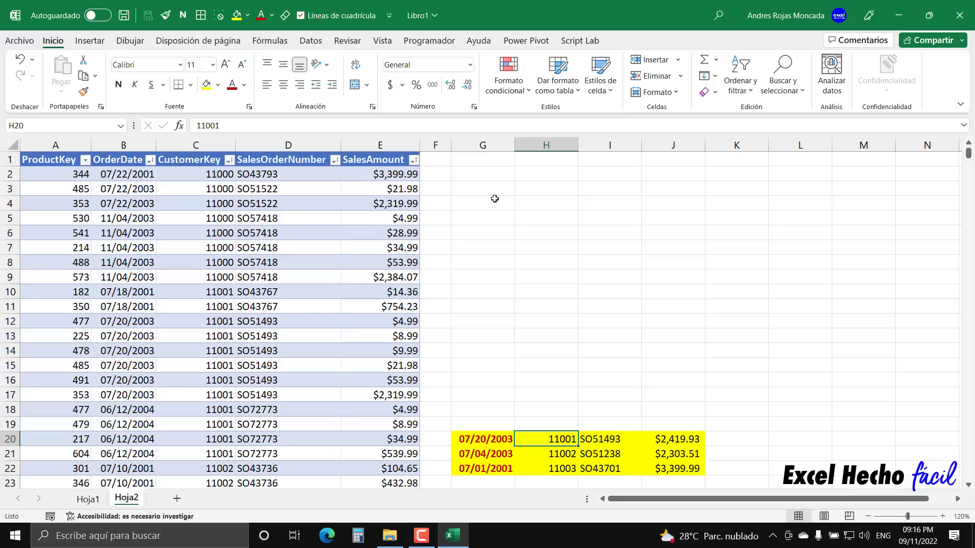
Start a LAMBDA formula in G2 with pTabla as its first parameter, moving the syntax tooltip away from the formula
{"action": "left_click", "coordinate": [492, 175]}
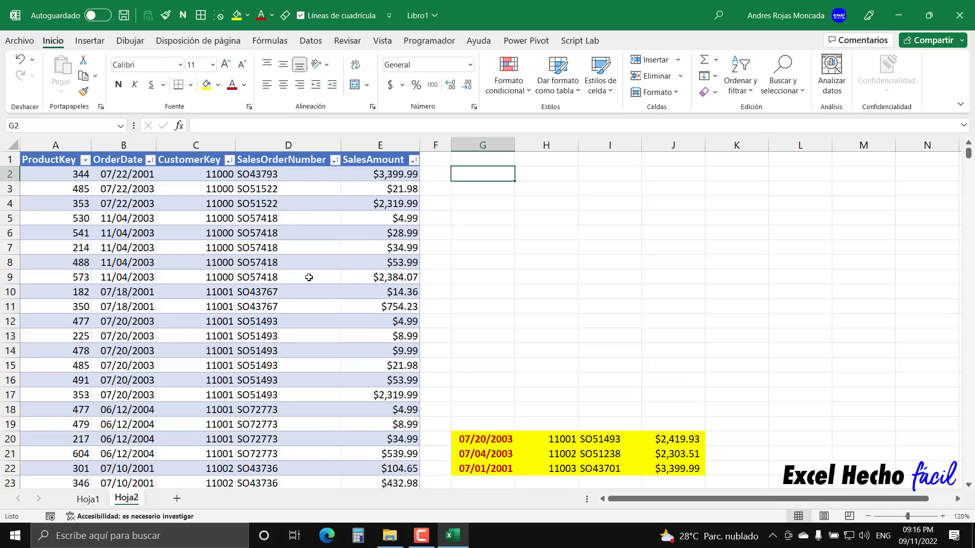
{"action": "type", "text": "=lam"}
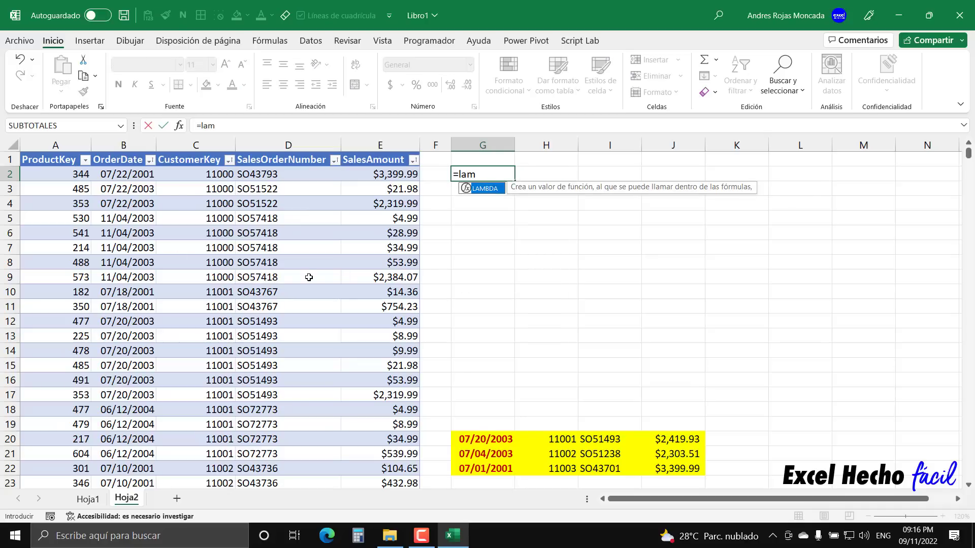
{"action": "key", "text": "Tab"}
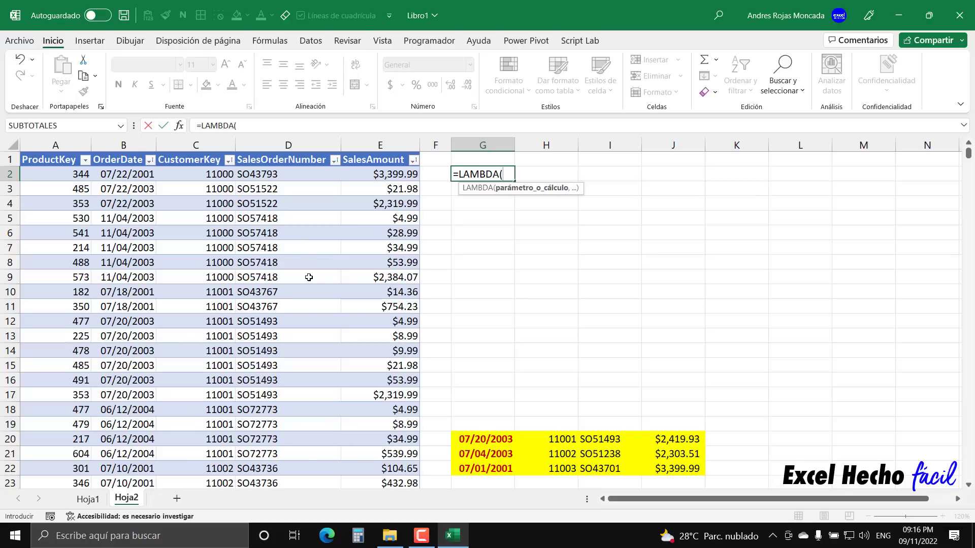
{"action": "key", "text": "BackSpace"}
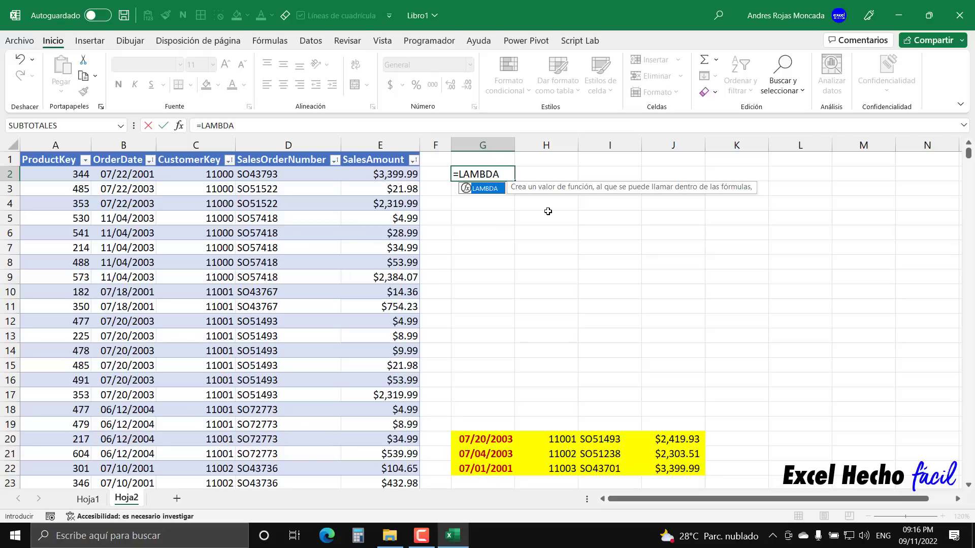
{"action": "type", "text": "("}
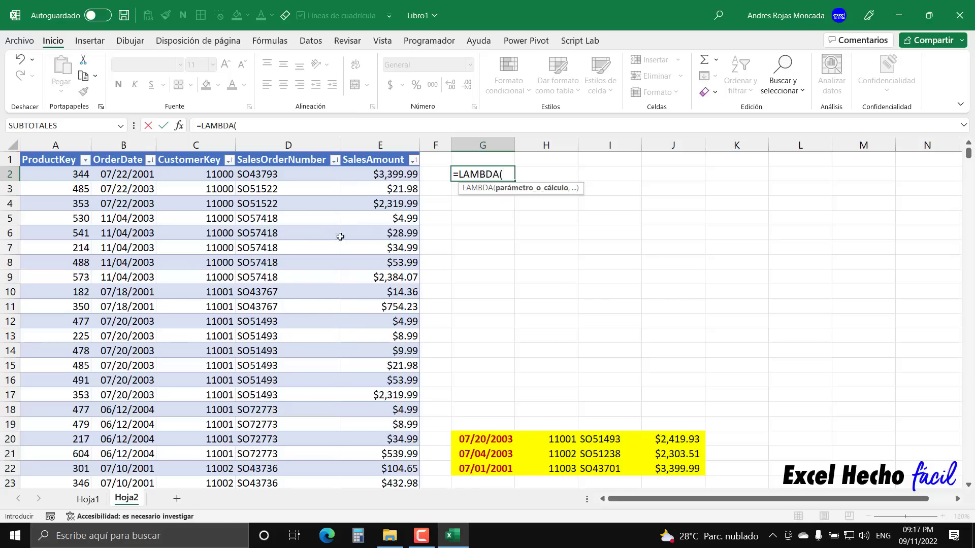
{"action": "left_click_drag", "start_coordinate": [537, 192], "coordinate": [532, 419]}
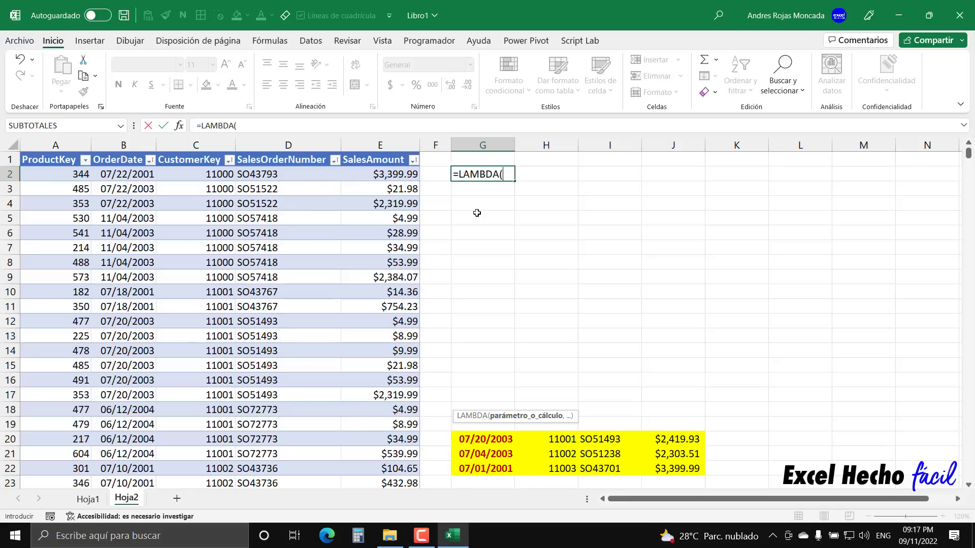
{"action": "type", "text": "p"}
{"action": "left_click", "coordinate": [505, 175]}
{"action": "type", "text": "Tabla"}
{"action": "left_click_drag", "start_coordinate": [503, 174], "coordinate": [560, 173]}
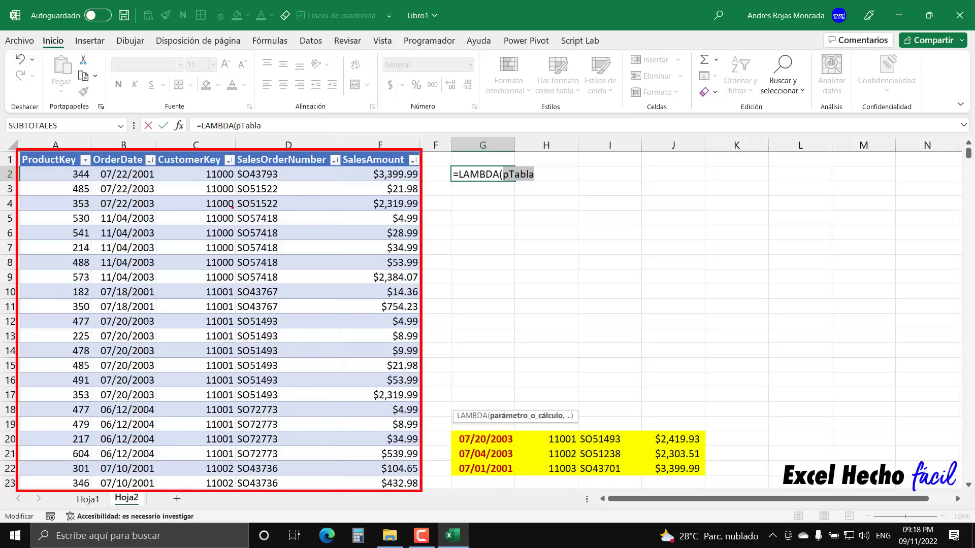
{"action": "mouse_move", "coordinate": [307, 145]}
{"action": "left_mouse_down"}
{"action": "mouse_move", "coordinate": [331, 126]}
{"action": "mouse_move", "coordinate": [445, 109]}
{"action": "mouse_move", "coordinate": [490, 126]}
{"action": "mouse_move", "coordinate": [521, 163]}
{"action": "left_mouse_up"}
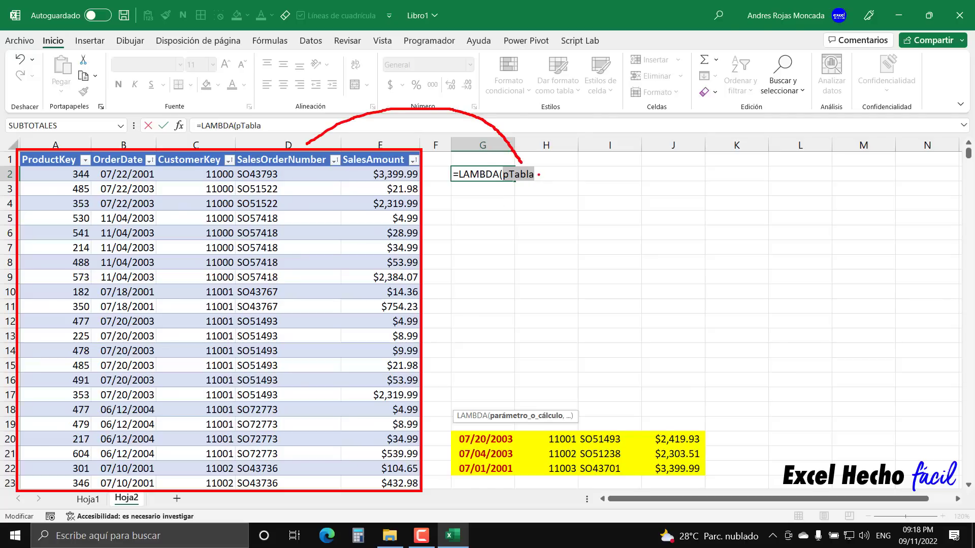
{"action": "left_click_drag", "start_coordinate": [538, 174], "coordinate": [580, 174]}
{"action": "left_click_drag", "start_coordinate": [66, 141], "coordinate": [66, 112]}
{"action": "left_click_drag", "start_coordinate": [130, 139], "coordinate": [130, 115]}
{"action": "left_click_drag", "start_coordinate": [191, 143], "coordinate": [191, 117]}
{"action": "left_click_drag", "start_coordinate": [261, 139], "coordinate": [273, 107]}
{"action": "left_click_drag", "start_coordinate": [365, 142], "coordinate": [365, 121]}
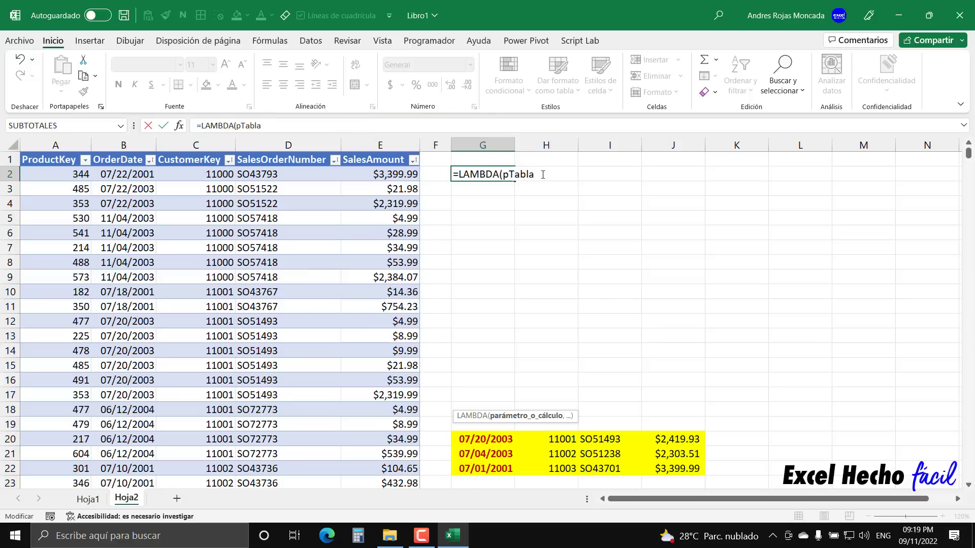
Add pMonto as the second parameter of the LAMBDA formula in G2
{"action": "type", "text": ","}
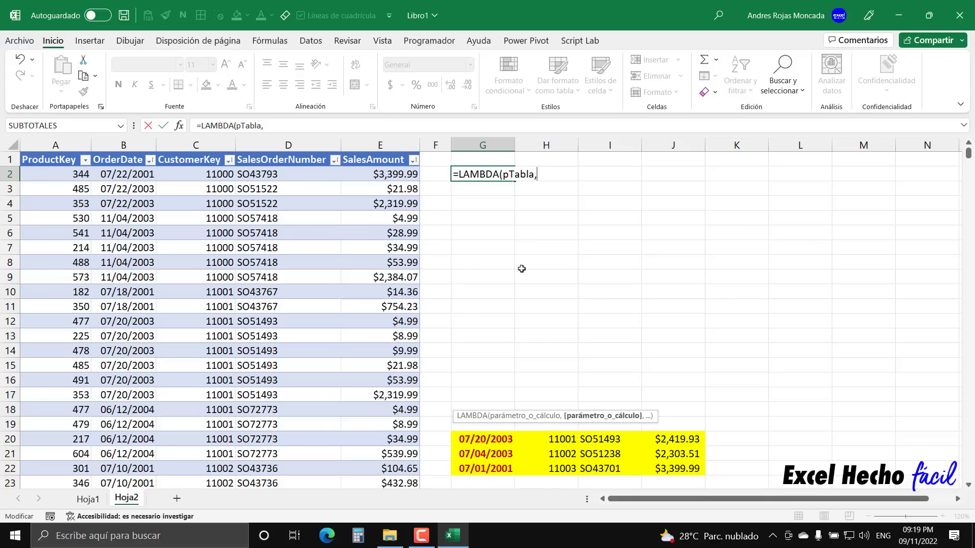
{"action": "type", "text": "p"}
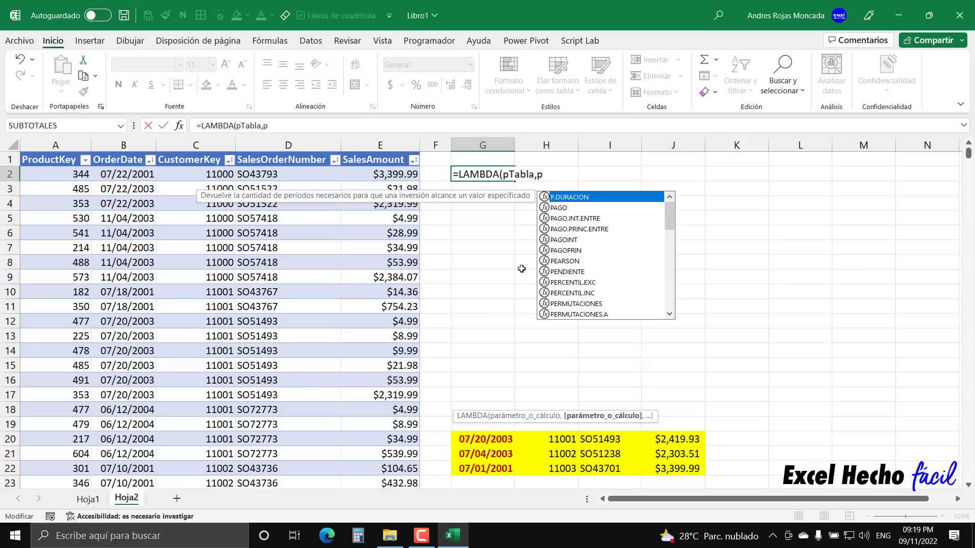
{"action": "type", "text": "Monto"}
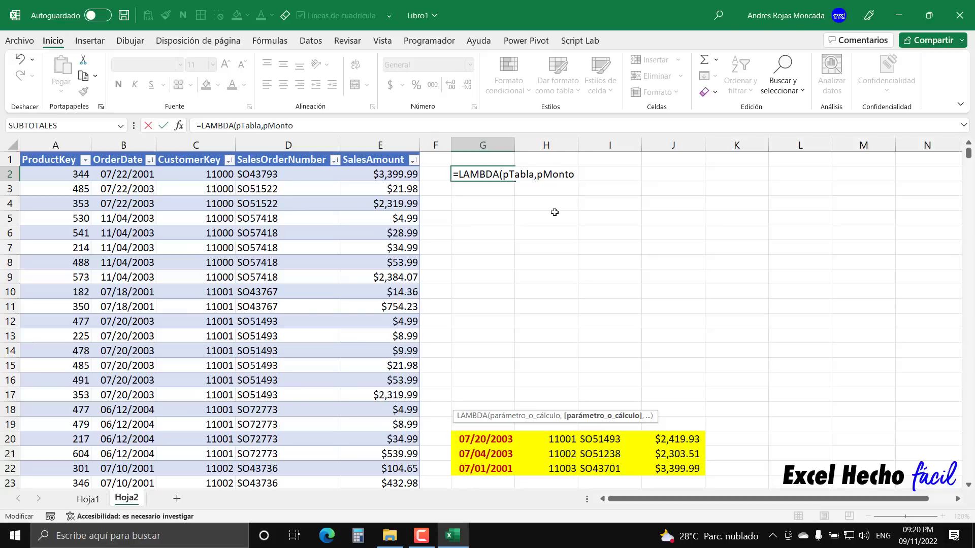
{"action": "left_click_drag", "start_coordinate": [538, 174], "coordinate": [609, 171]}
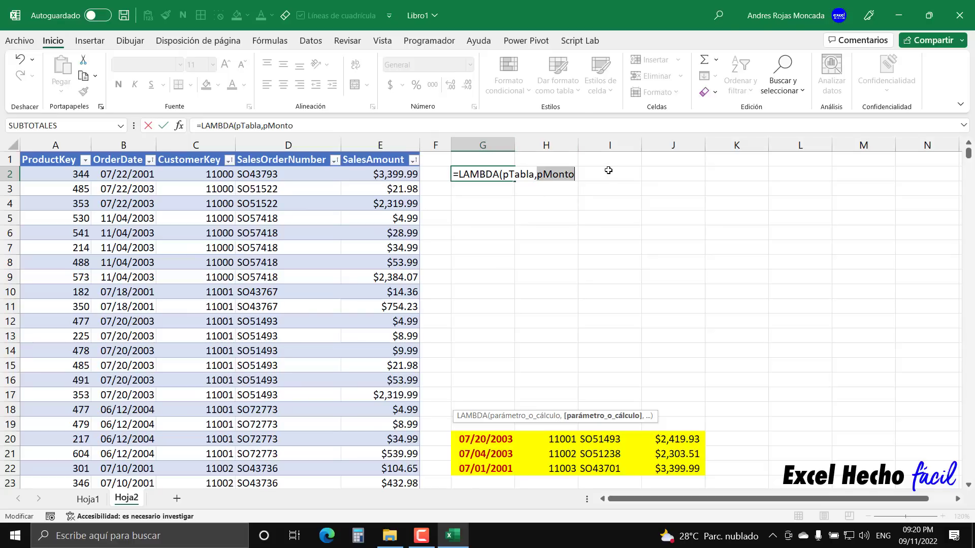
{"action": "left_click", "coordinate": [577, 175]}
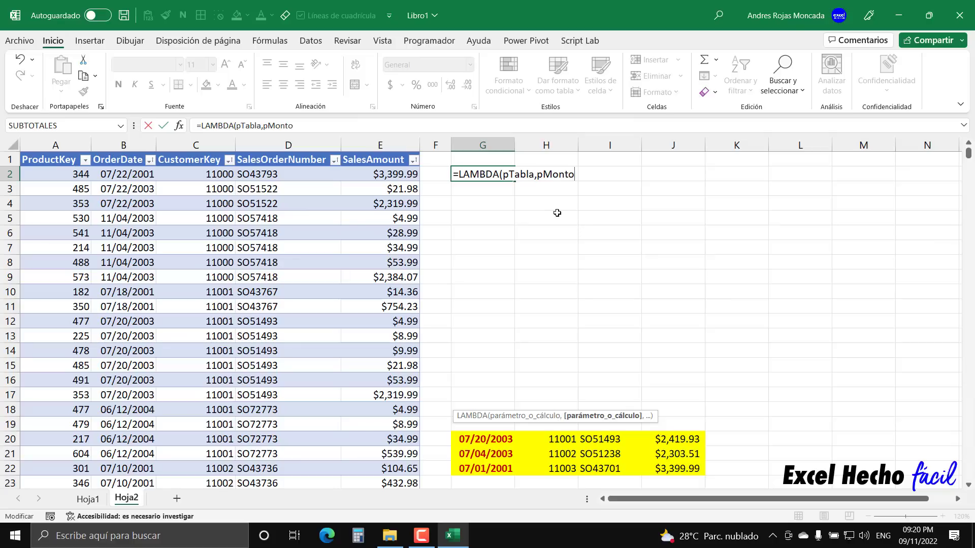
Add pCK as the third LAMBDA parameter, followed by a comma
{"action": "type", "text": ","}
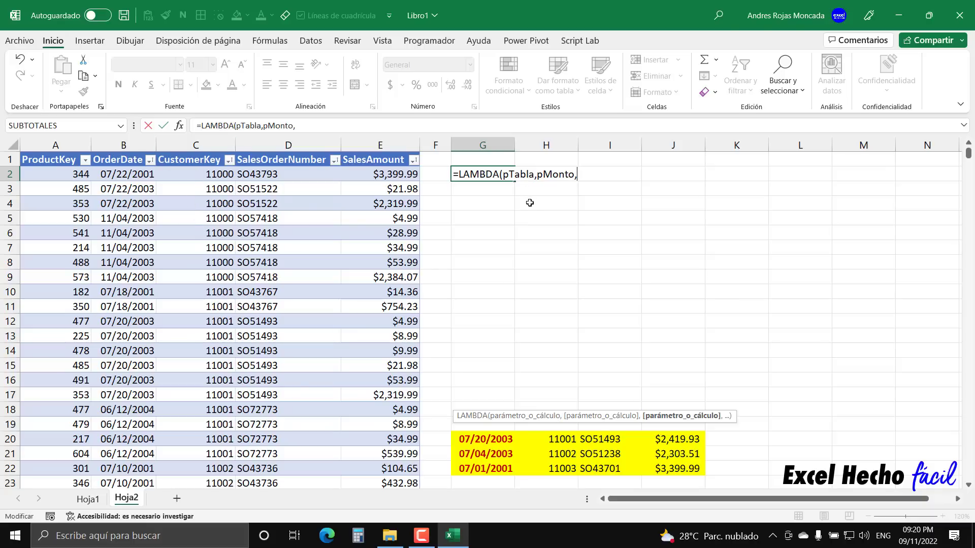
{"action": "type", "text": "pCK"}
{"action": "left_click_drag", "start_coordinate": [583, 173], "coordinate": [588, 174]}
{"action": "left_click", "coordinate": [593, 173]}
{"action": "type", "text": ","}
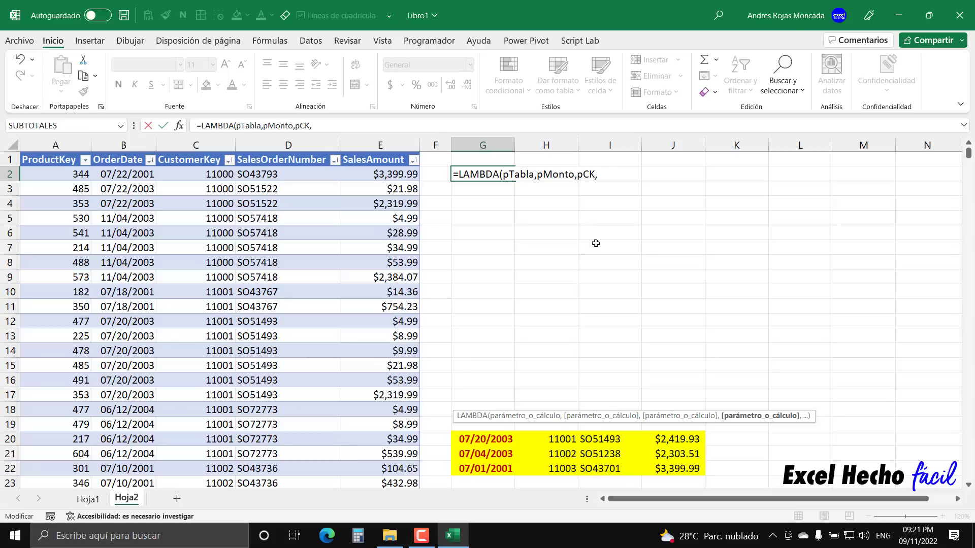
Open a LET function on a new line of the formula as the LAMBDA's calculation
{"action": "key", "text": "alt+Return"}
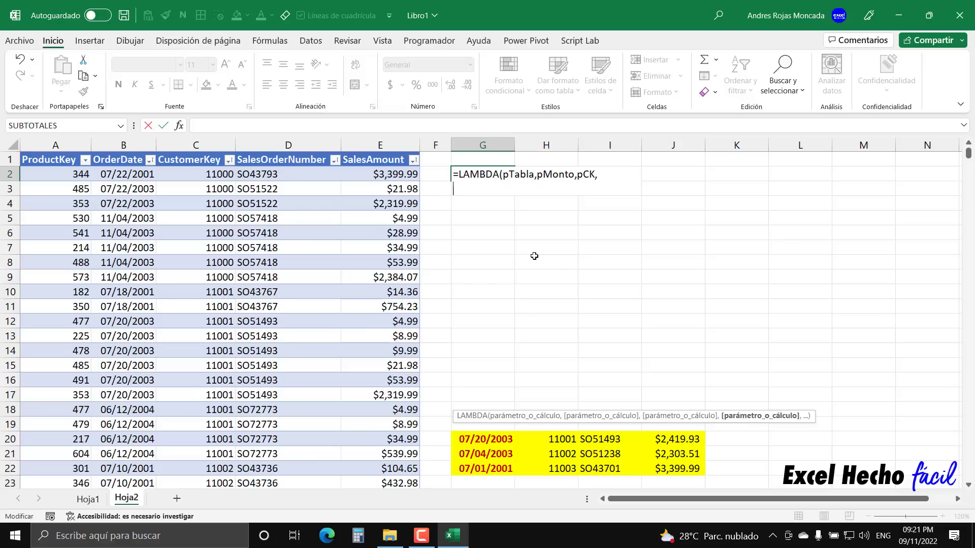
{"action": "type", "text": "let"}
{"action": "key", "text": "Tab"}
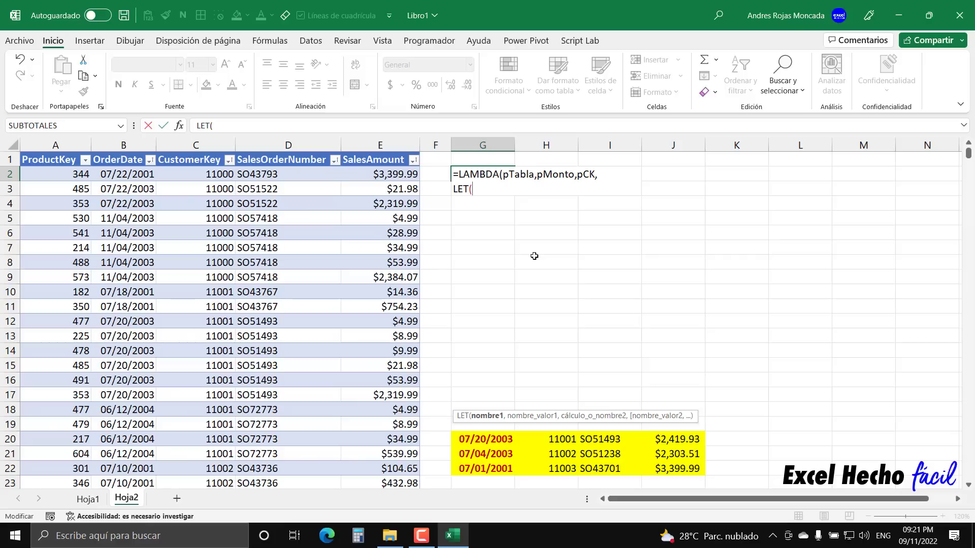
{"action": "key", "text": "BackSpace"}
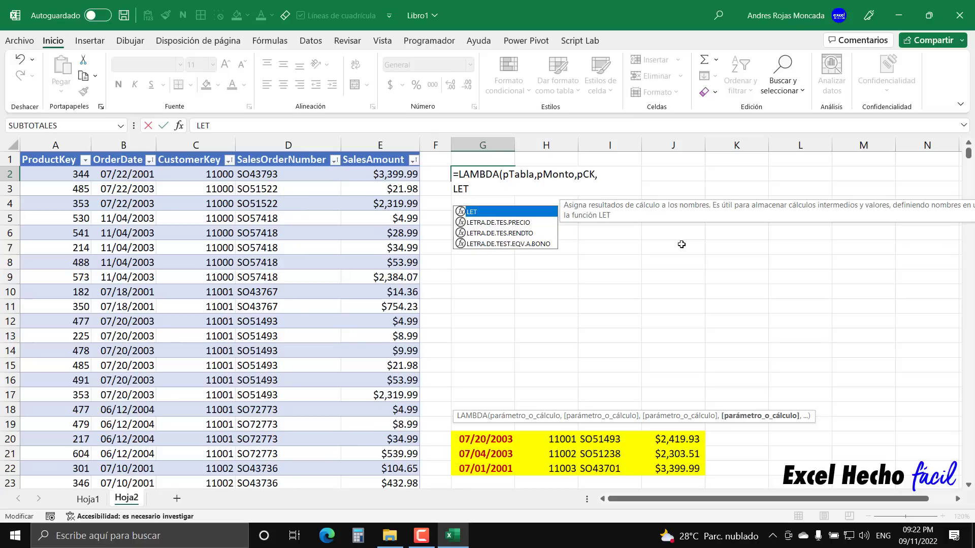
{"action": "type", "text": "("}
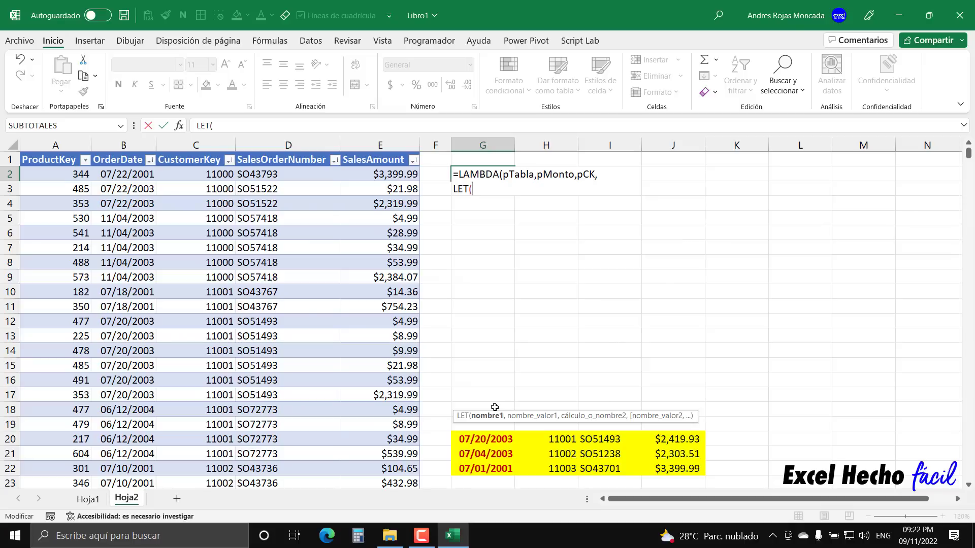
{"action": "left_click_drag", "start_coordinate": [492, 408], "coordinate": [492, 341]}
{"action": "left_click_drag", "start_coordinate": [604, 406], "coordinate": [615, 347]}
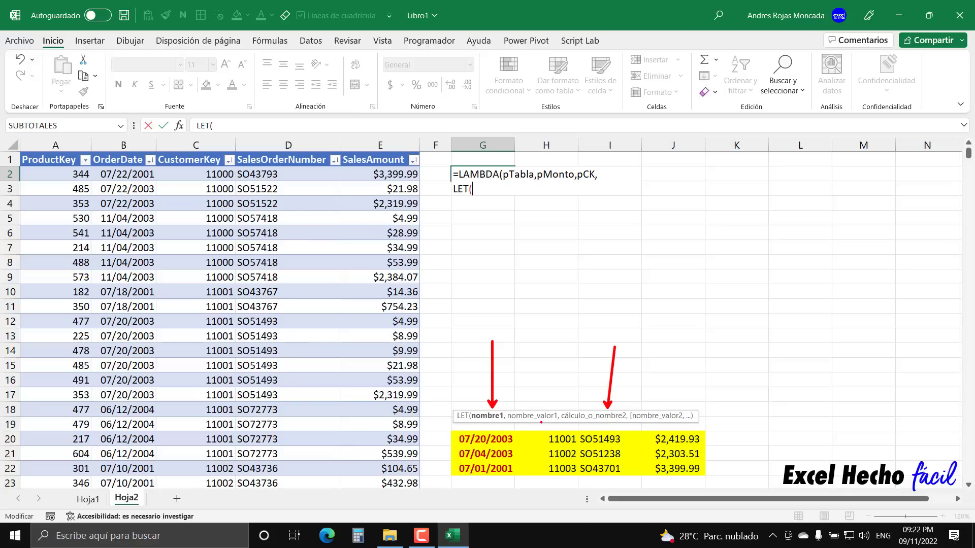
{"action": "left_click_drag", "start_coordinate": [507, 406], "coordinate": [561, 425]}
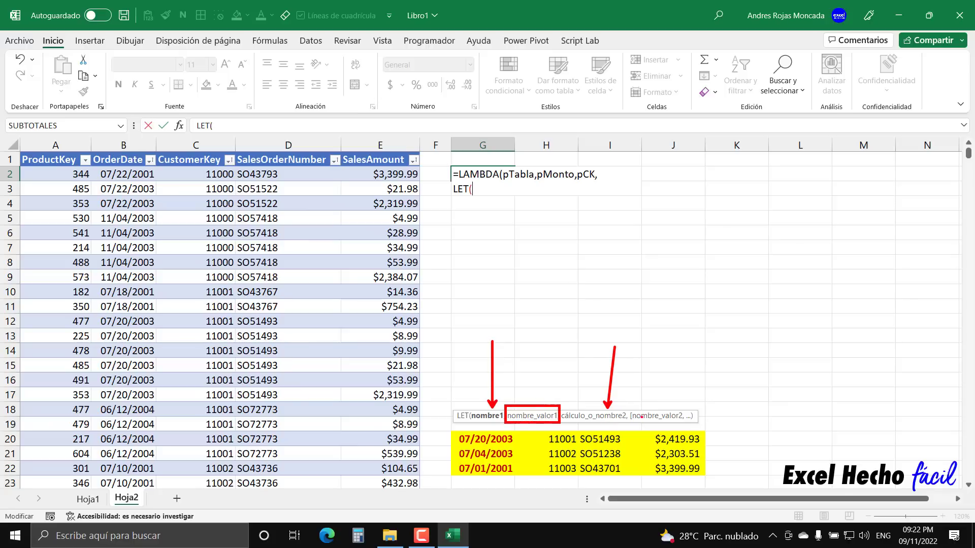
{"action": "mouse_move", "coordinate": [629, 409]}
{"action": "left_mouse_down"}
{"action": "mouse_move", "coordinate": [694, 420]}
{"action": "mouse_move", "coordinate": [629, 424]}
{"action": "mouse_move", "coordinate": [629, 409]}
{"action": "left_mouse_up"}
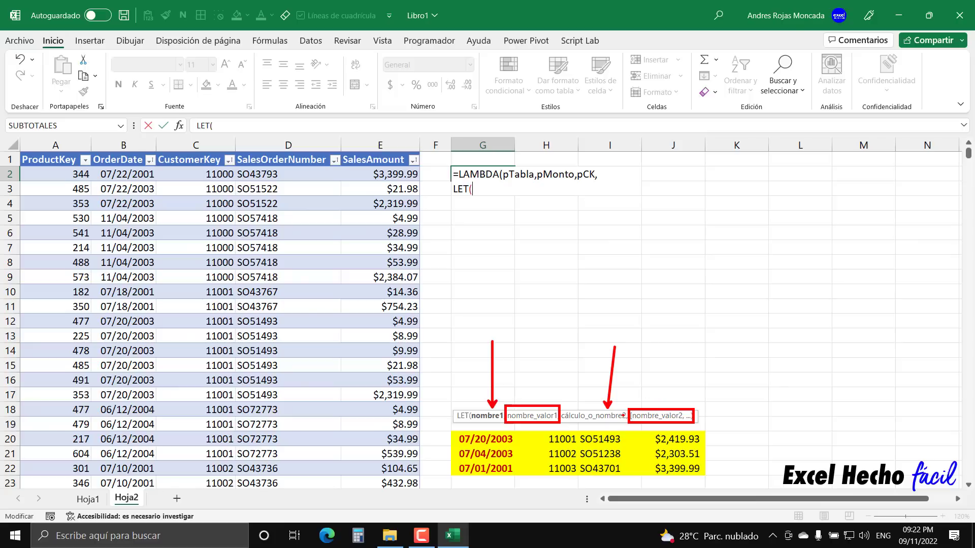
{"action": "key", "text": "e"}
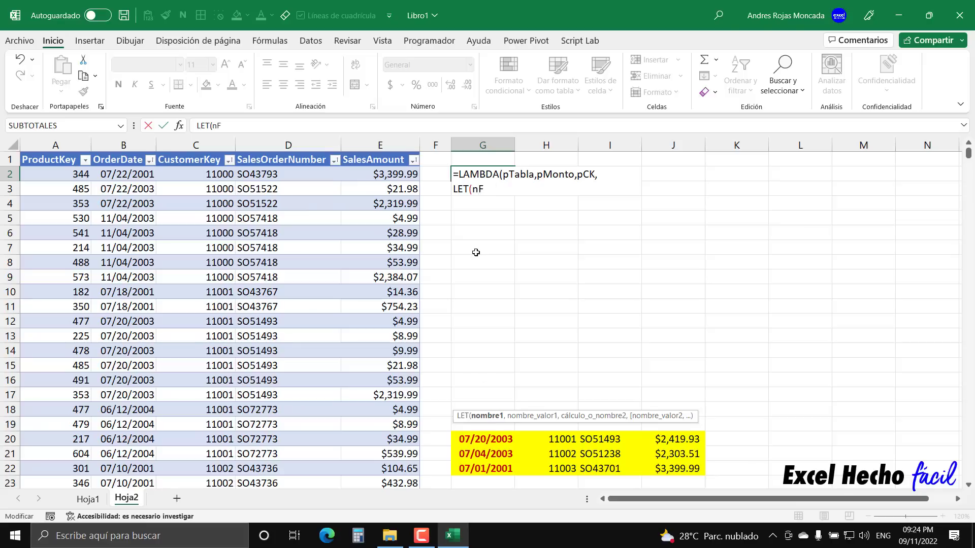
Name the first LET variable nFiltrarTabla and open a FILTRAR function as its value
{"action": "type", "text": "ltrarTabla"}
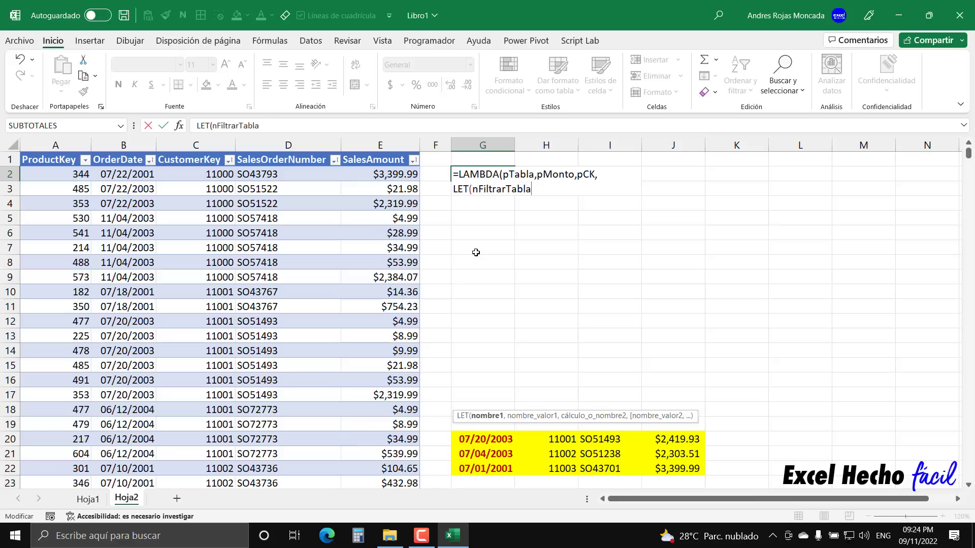
{"action": "type", "text": ","}
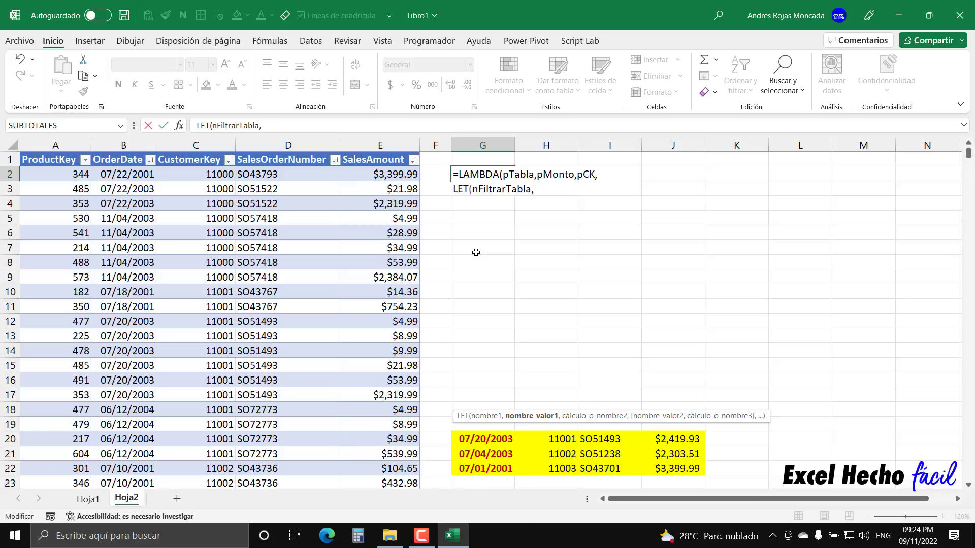
{"action": "type", "text": "f"}
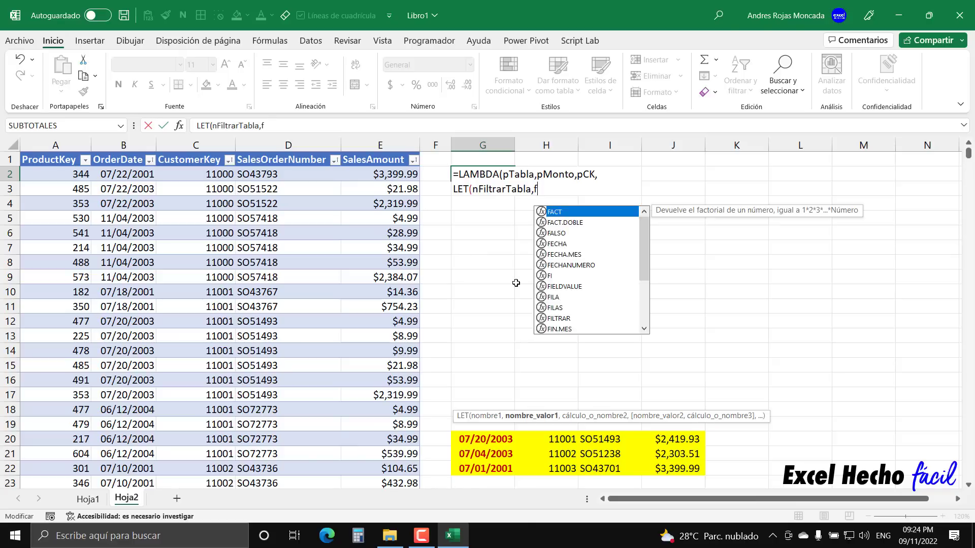
{"action": "type", "text": "iltr"}
{"action": "key", "text": "Tab"}
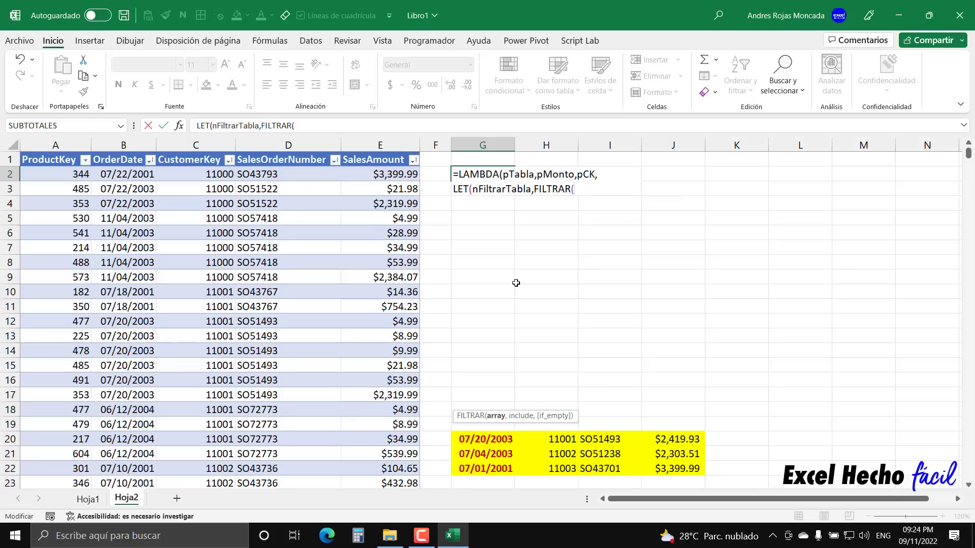
{"action": "type", "text": "("}
{"action": "key", "text": "BackSpace"}
Pass pTabla as the array argument of FILTRAR, followed by a comma
{"action": "mouse_move", "coordinate": [391, 145]}
{"action": "left_mouse_down"}
{"action": "mouse_move", "coordinate": [487, 127]}
{"action": "mouse_move", "coordinate": [518, 165]}
{"action": "left_mouse_up"}
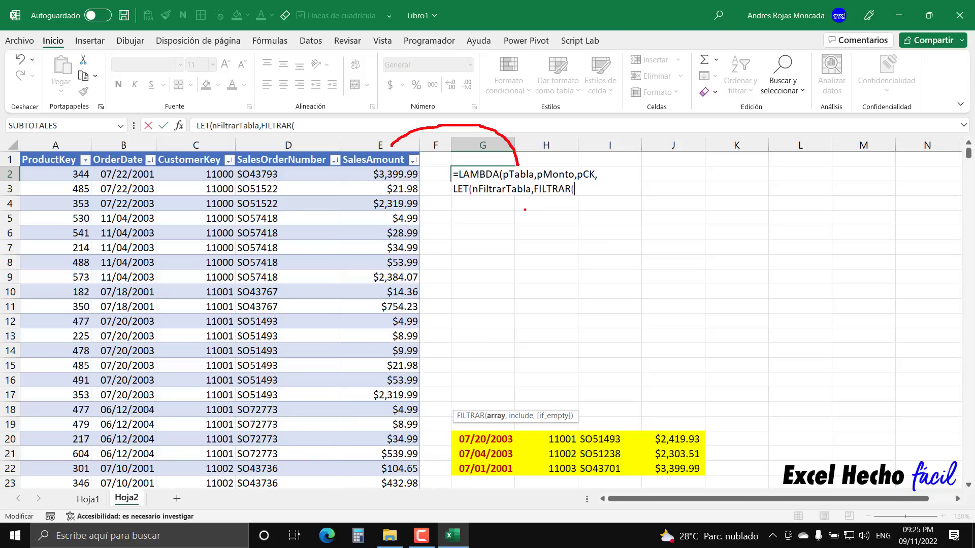
{"action": "key", "text": "Escape"}
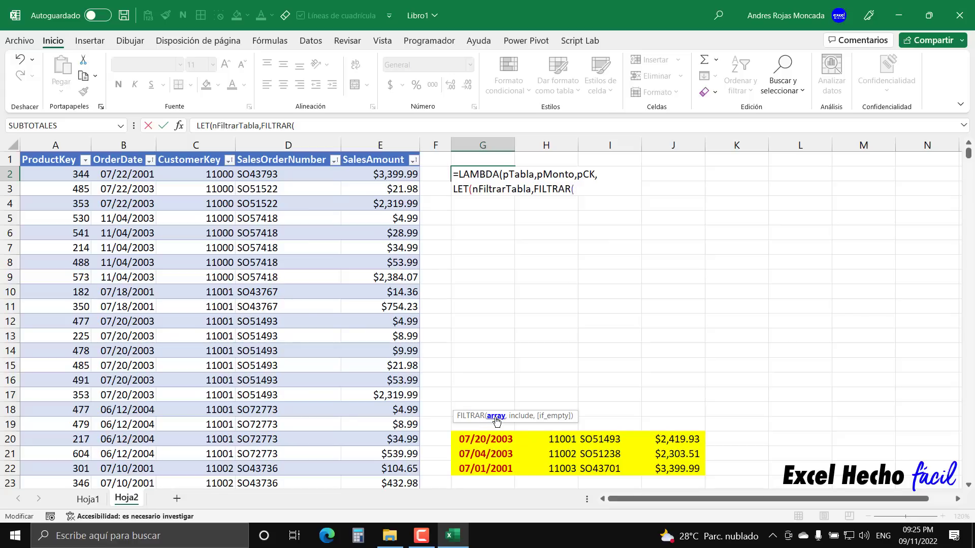
{"action": "type", "text": "pTabla"}
{"action": "type", "text": ","}
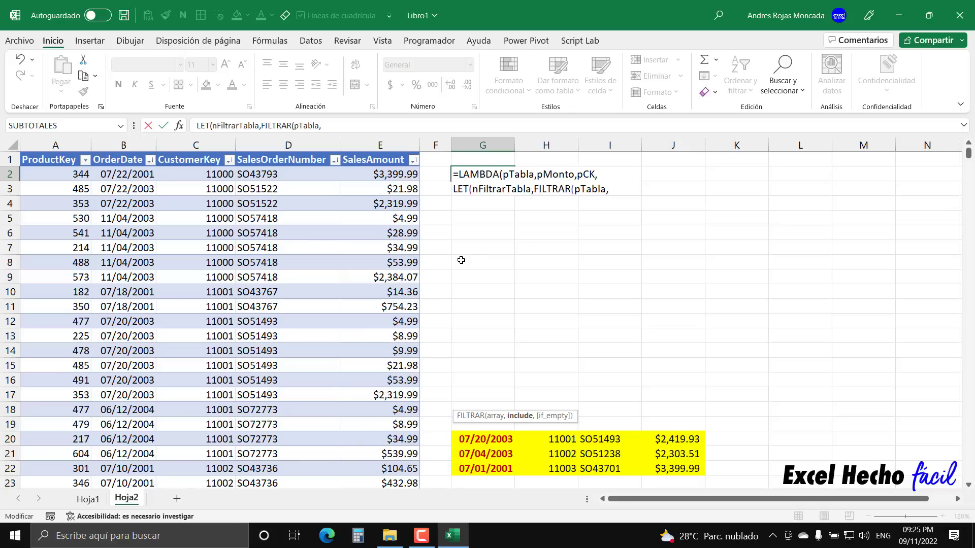
Begin FILTRAR's include argument with an ELEGIRCOLS function that takes pTabla as its matrix
{"action": "type", "text": "ele"}
{"action": "key", "text": "Down"}
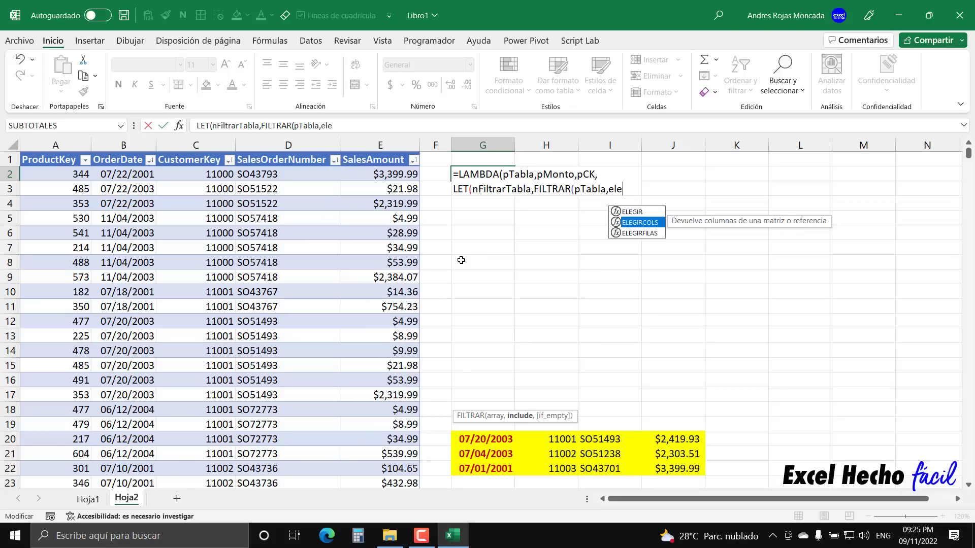
{"action": "key", "text": "Tab"}
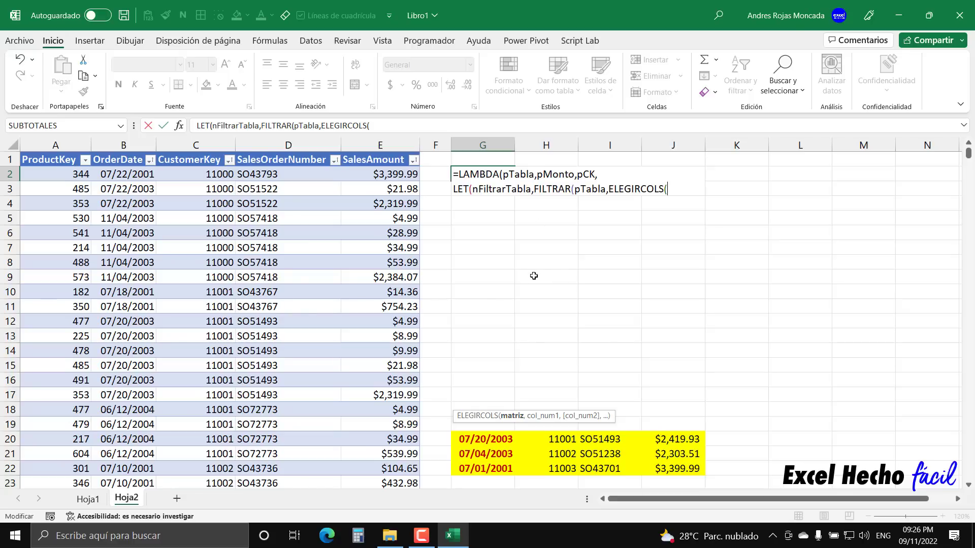
{"action": "type", "text": "pTabla,"}
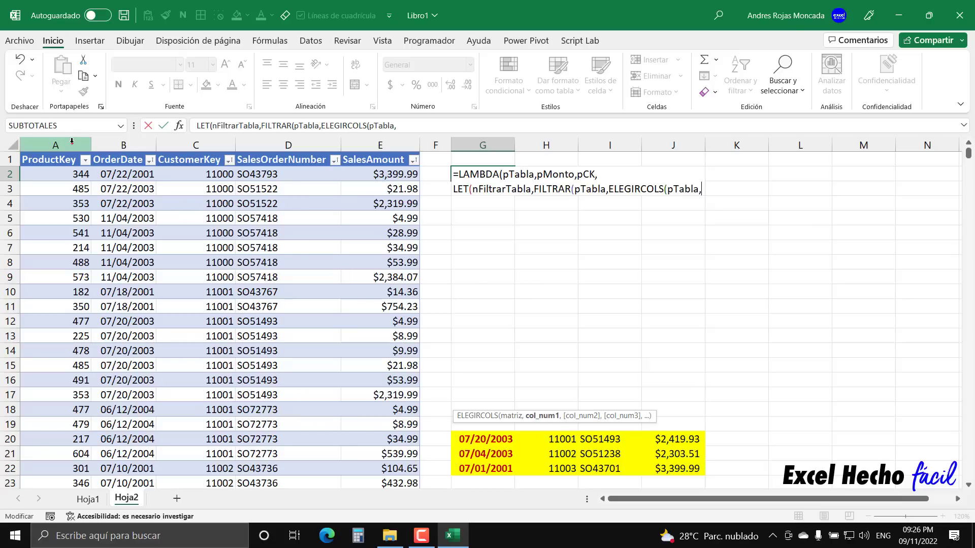
{"action": "left_click_drag", "start_coordinate": [72, 143], "coordinate": [72, 84]}
{"action": "left_click_drag", "start_coordinate": [122, 146], "coordinate": [120, 89]}
{"action": "left_click_drag", "start_coordinate": [181, 148], "coordinate": [174, 68]}
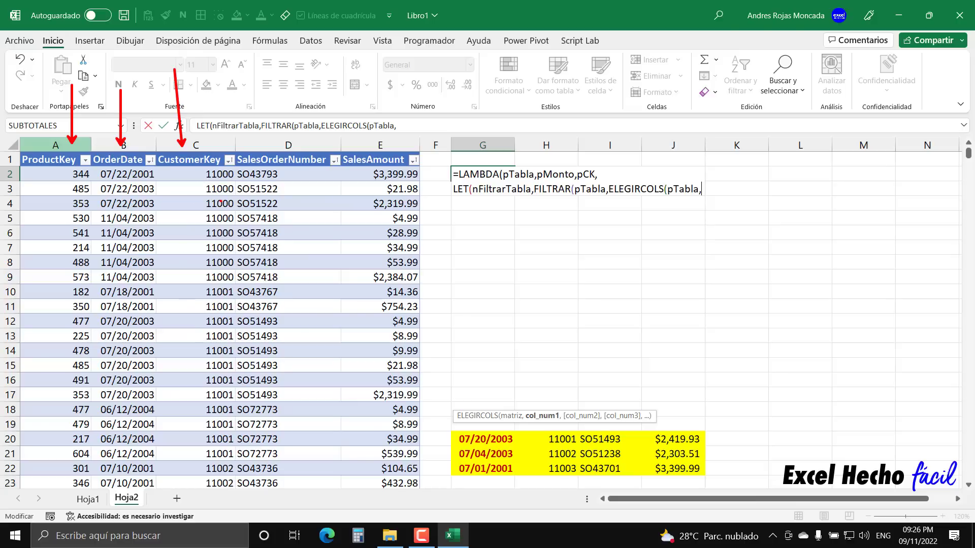
Complete the FILTRAR condition in the G2 formula as ELEGIRCOLS(pTabla,3)=pCK, closing FILTRAR and adding the argument separator
{"action": "key", "text": "Escape"}
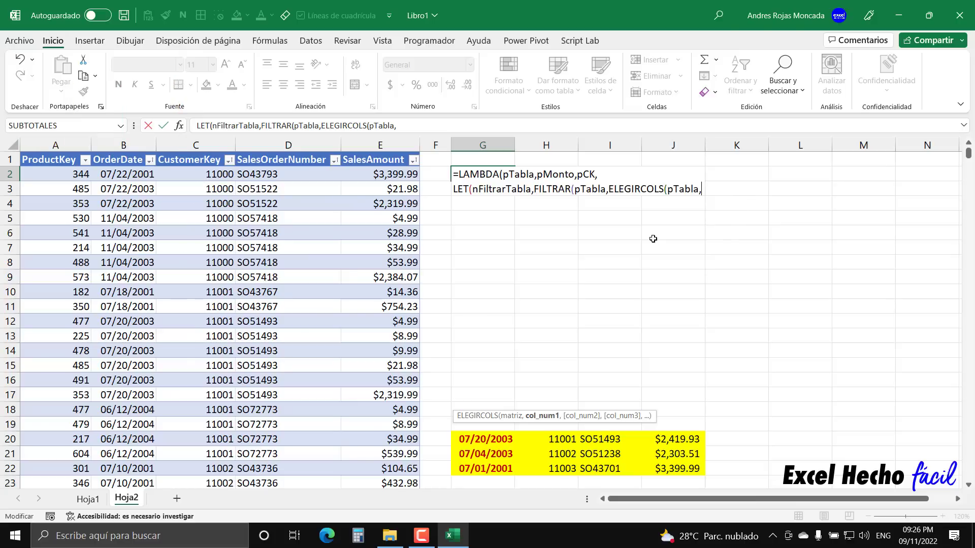
{"action": "type", "text": "3)"}
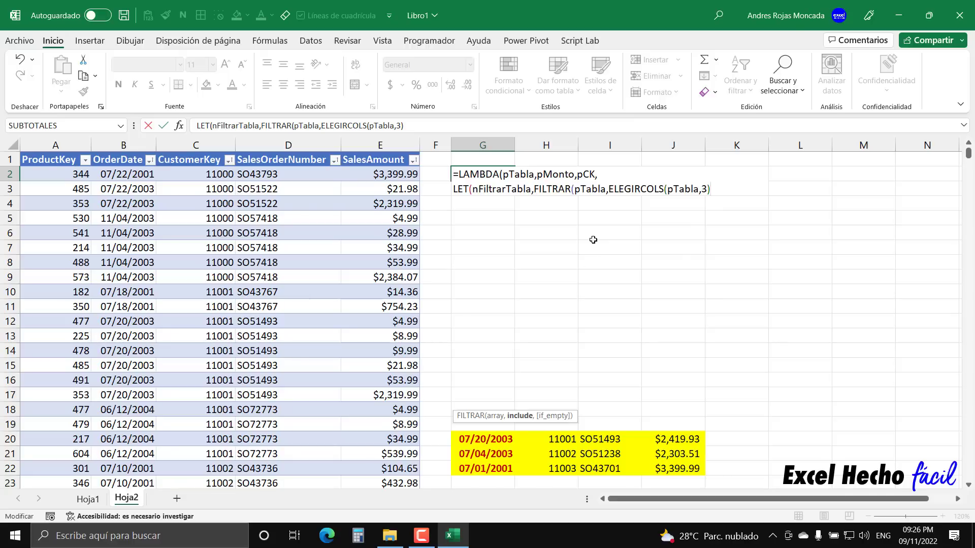
{"action": "left_click_drag", "start_coordinate": [609, 189], "coordinate": [752, 190]}
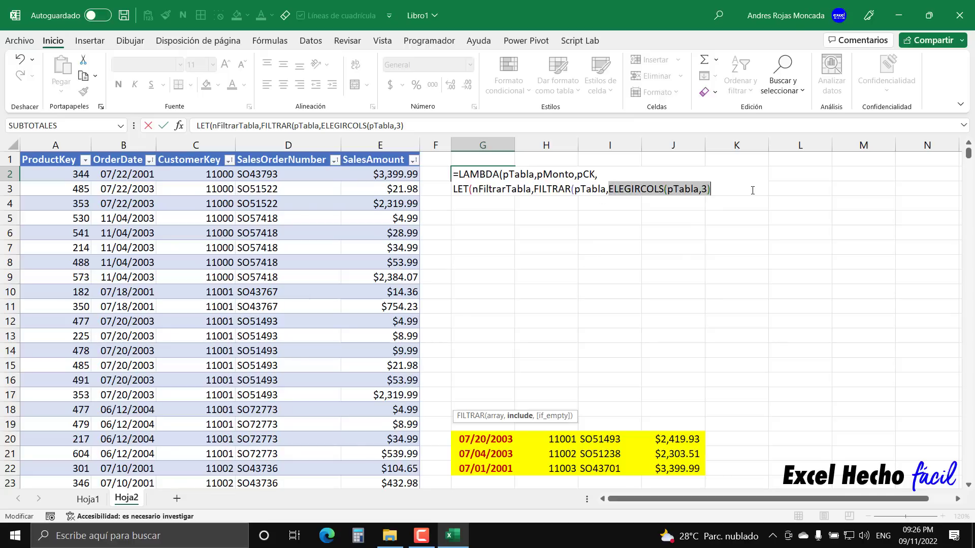
{"action": "left_click", "coordinate": [719, 186]}
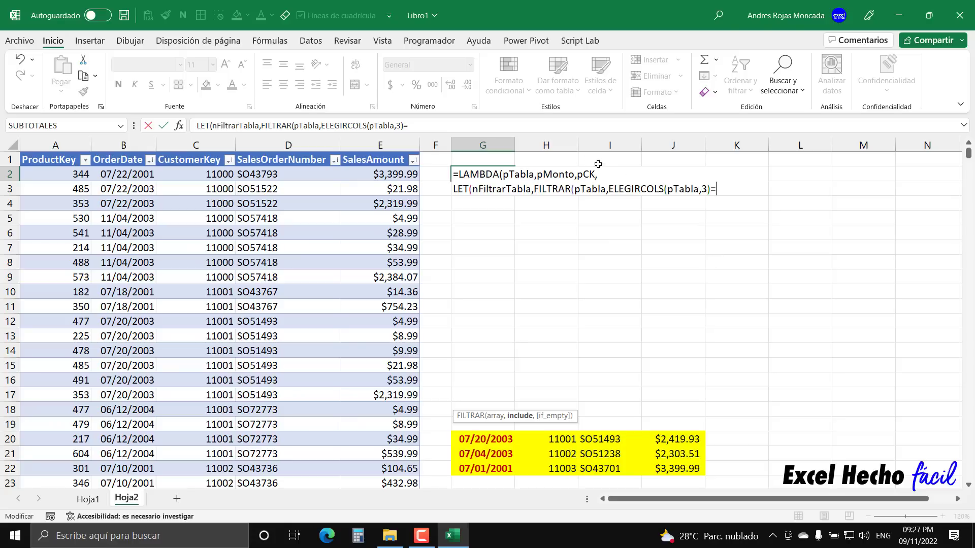
{"action": "type", "text": "pck"}
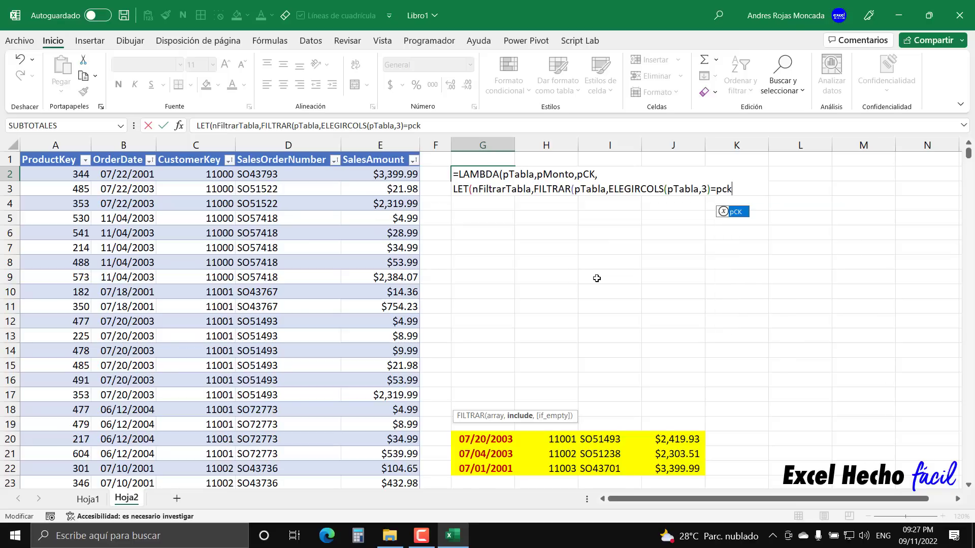
{"action": "key", "text": "Tab"}
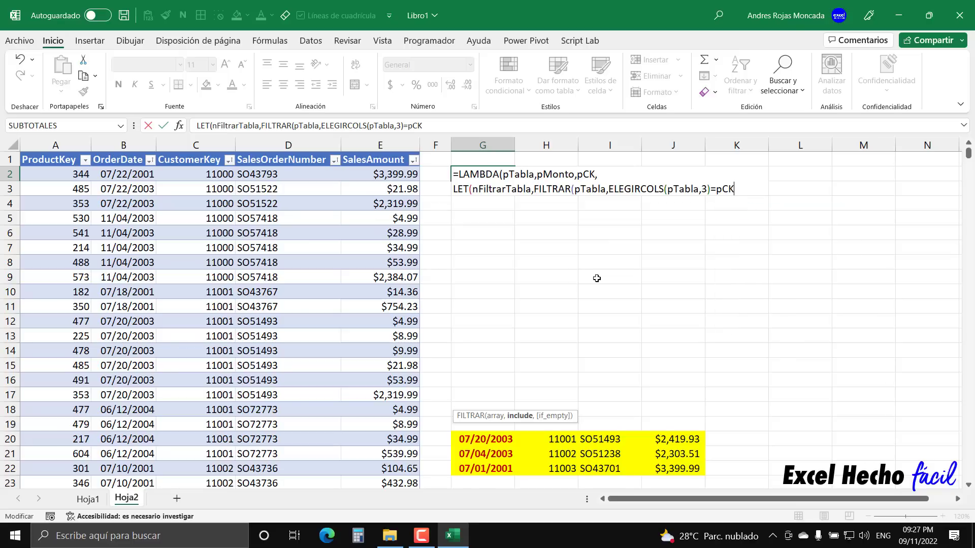
{"action": "type", "text": ")"}
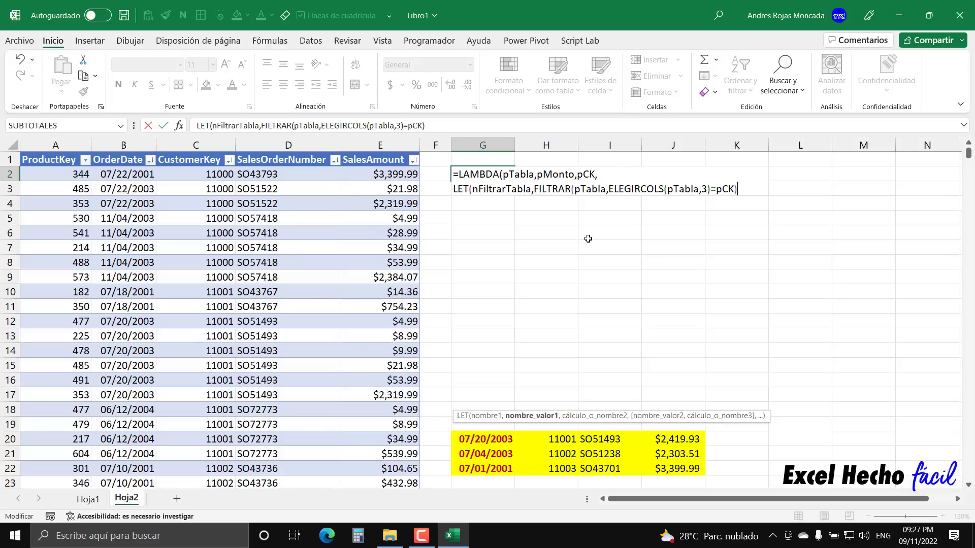
{"action": "type", "text": ","}
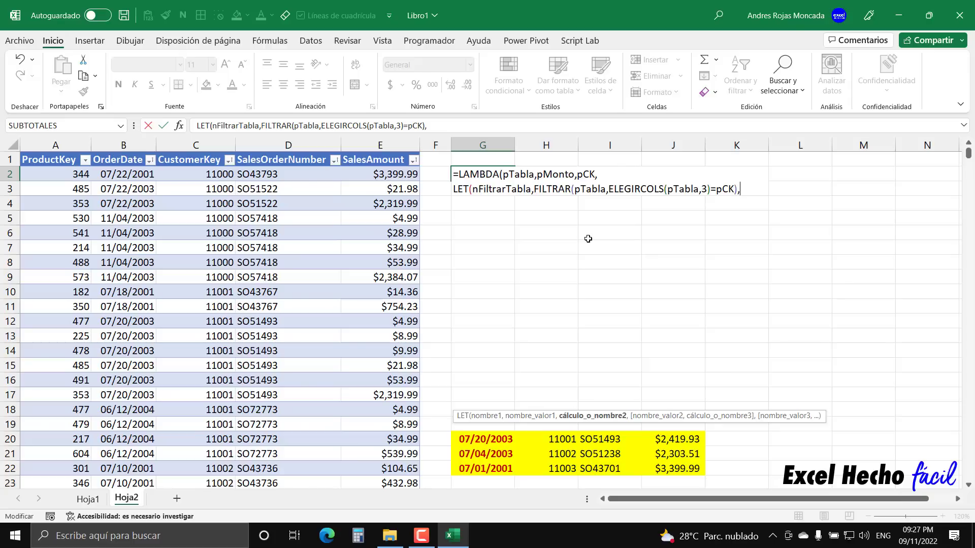
Return nFiltrarTabla on a new line of the formula, close LET and LAMBDA, and open the parenthesis for the test arguments
{"action": "key", "text": "alt+Return"}
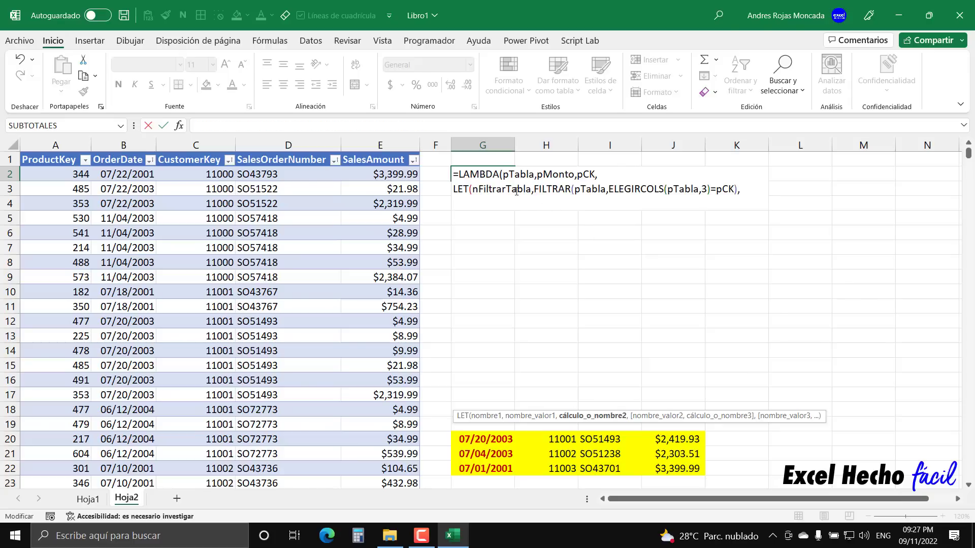
{"action": "type", "text": "nfil"}
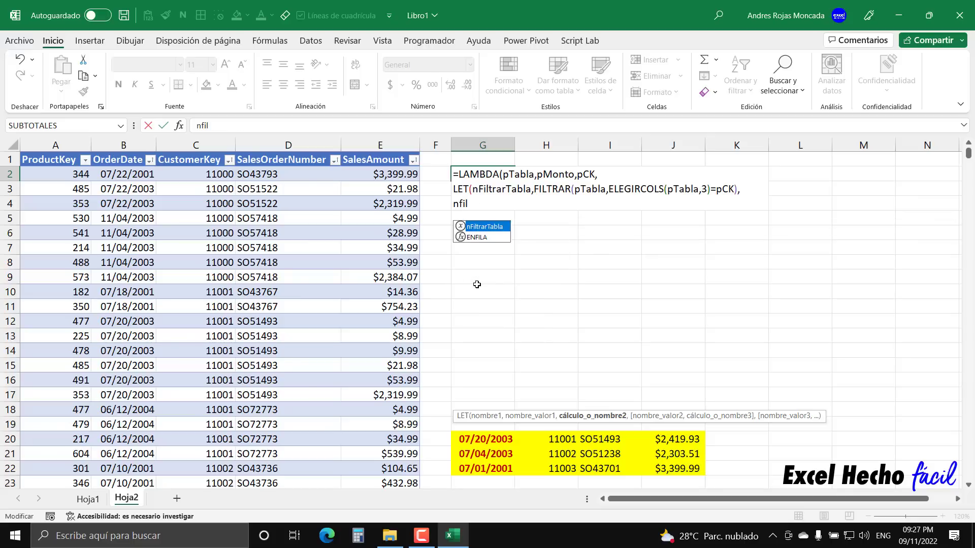
{"action": "key", "text": "Tab"}
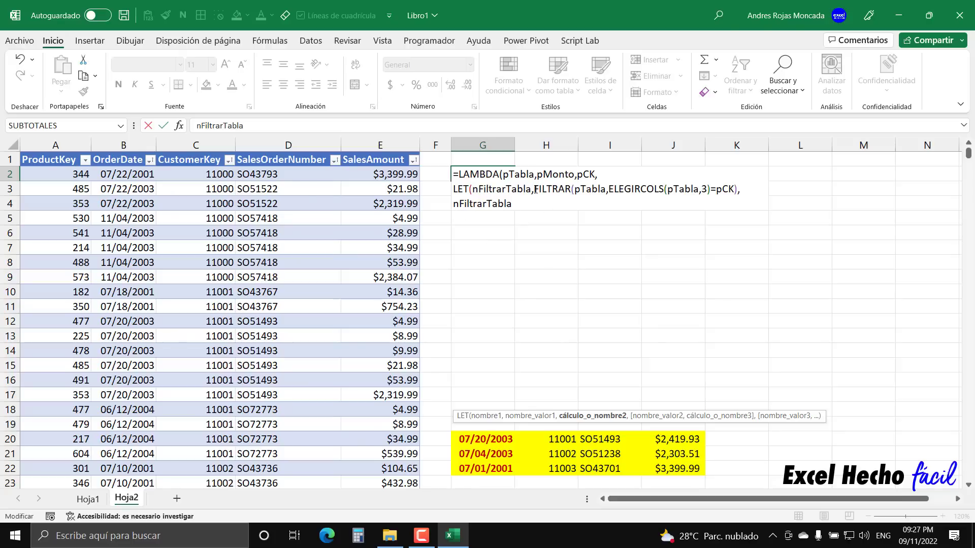
{"action": "left_click_drag", "start_coordinate": [534, 189], "coordinate": [756, 189]}
{"action": "left_click", "coordinate": [556, 201]}
{"action": "type", "text": "))("}
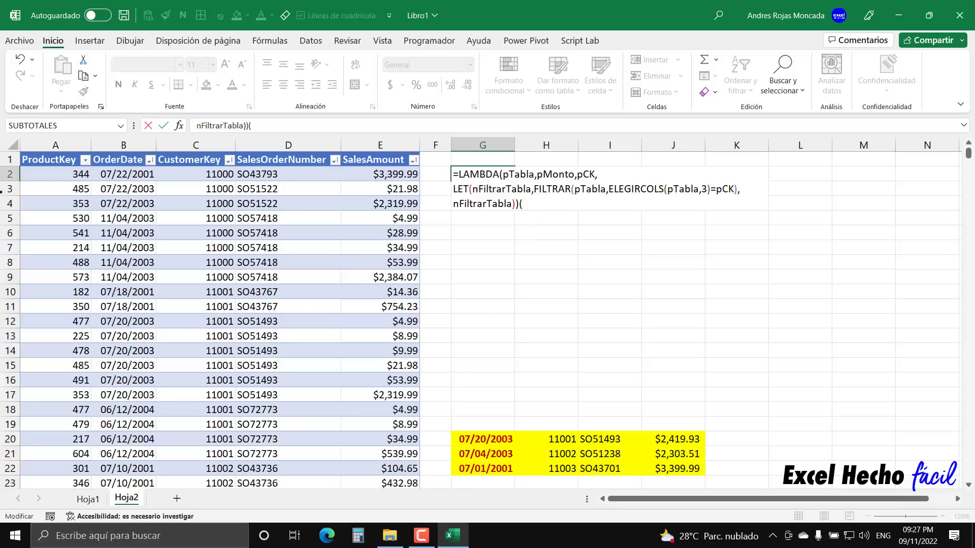
Supply the LAMBDA's test arguments as the tRegVentas table, 1000 and the second customer's key, and enter the formula
{"action": "left_click", "coordinate": [20, 151]}
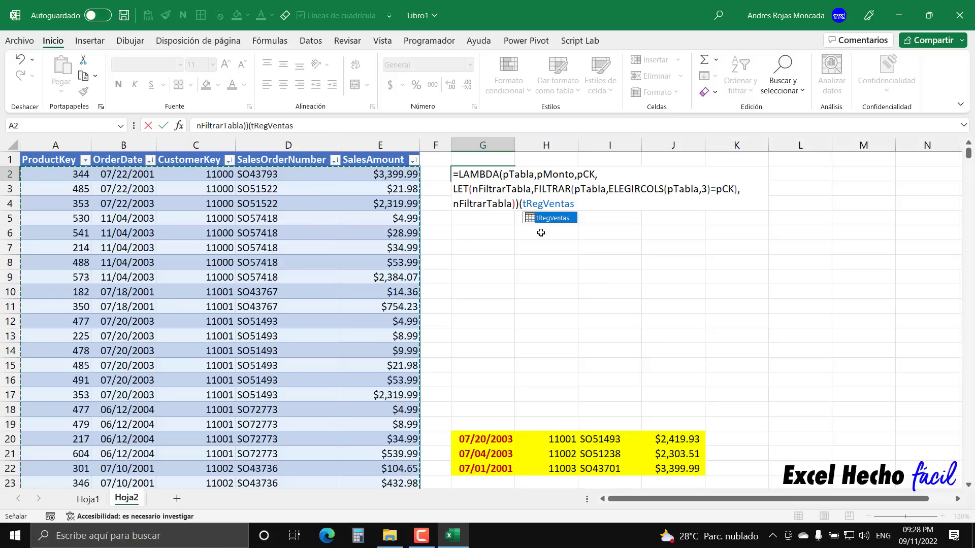
{"action": "type", "text": ","}
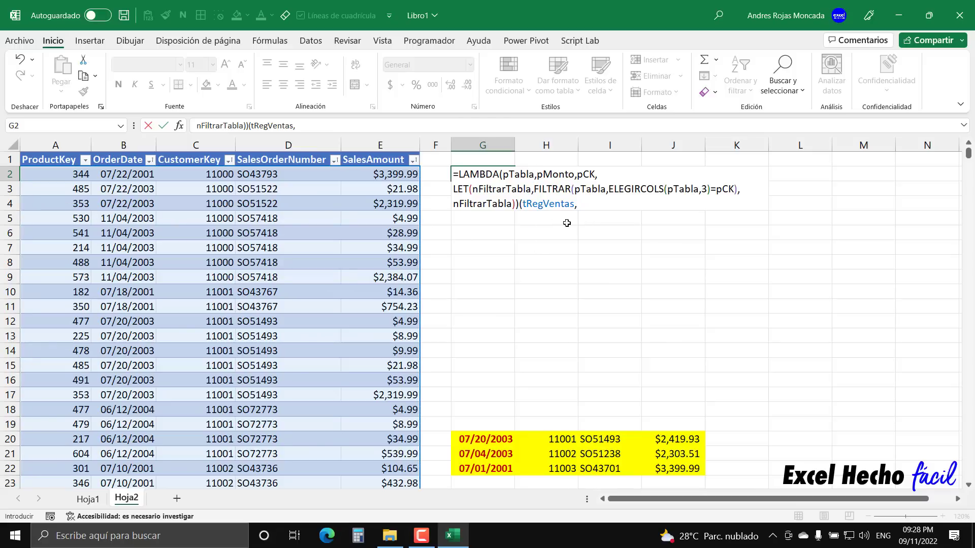
{"action": "key", "text": "F2"}
{"action": "type", "text": "1000,11"}
{"action": "type", "text": "00"}
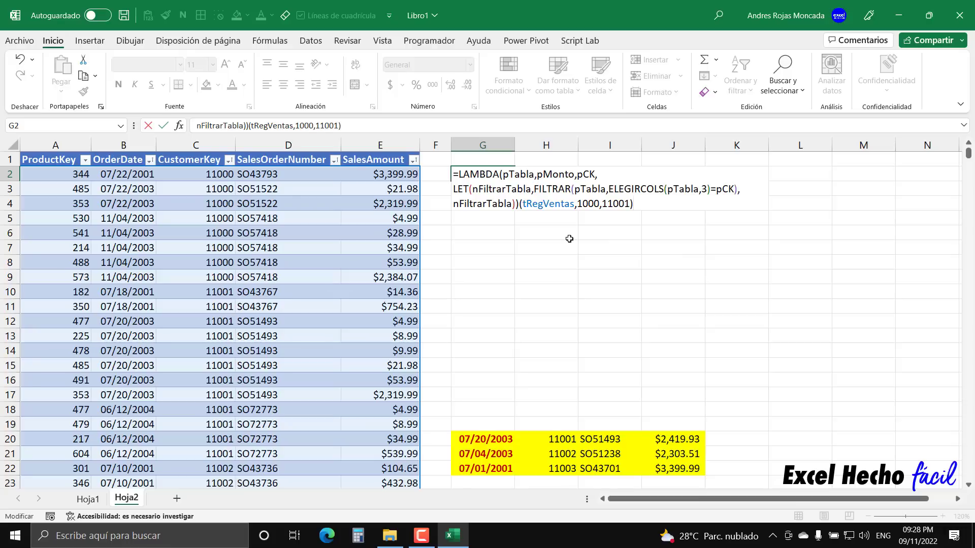
{"action": "type", "text": "1)"}
{"action": "key", "text": "Return"}
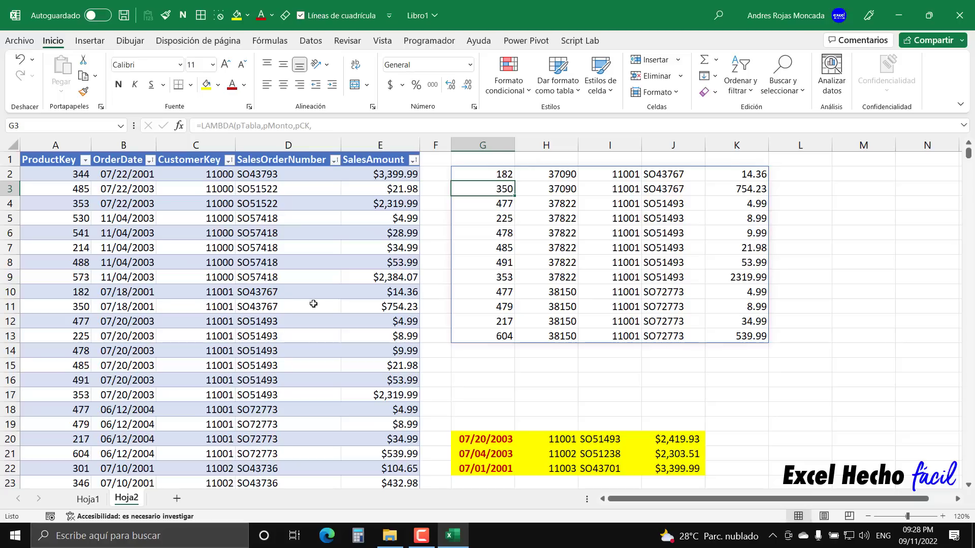
Examine the spilled result column by column: product, date, customer, order number and amount
{"action": "left_click_drag", "start_coordinate": [483, 175], "coordinate": [478, 336]}
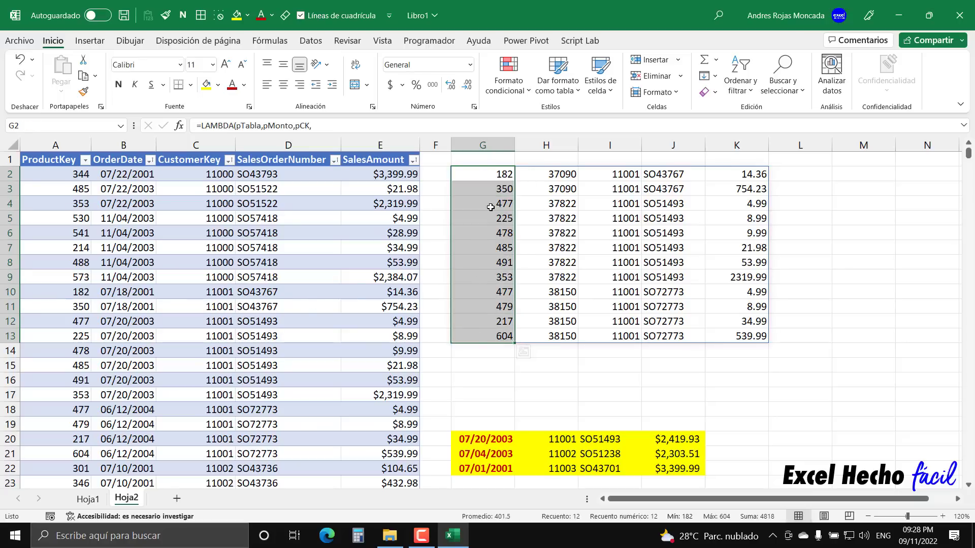
{"action": "left_click_drag", "start_coordinate": [553, 175], "coordinate": [561, 334]}
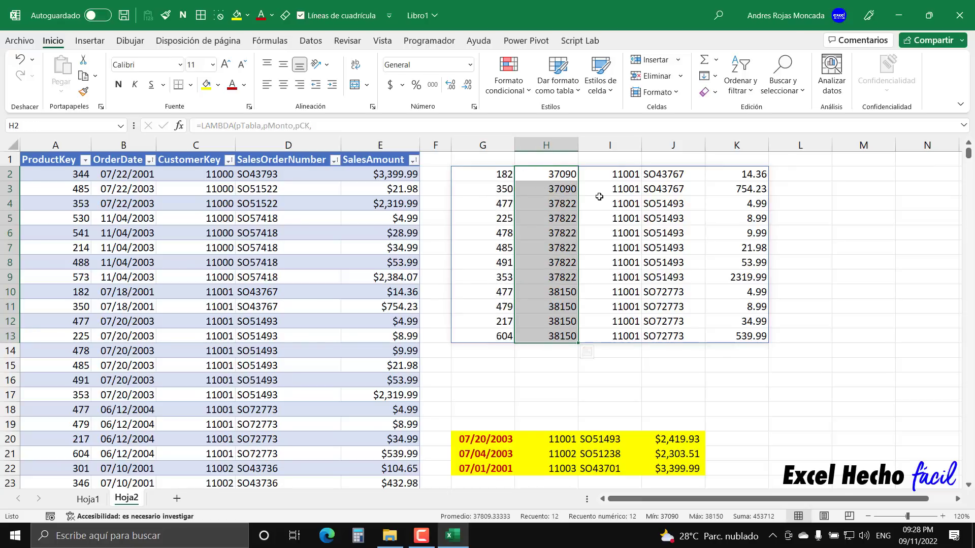
{"action": "left_click_drag", "start_coordinate": [612, 175], "coordinate": [611, 341]}
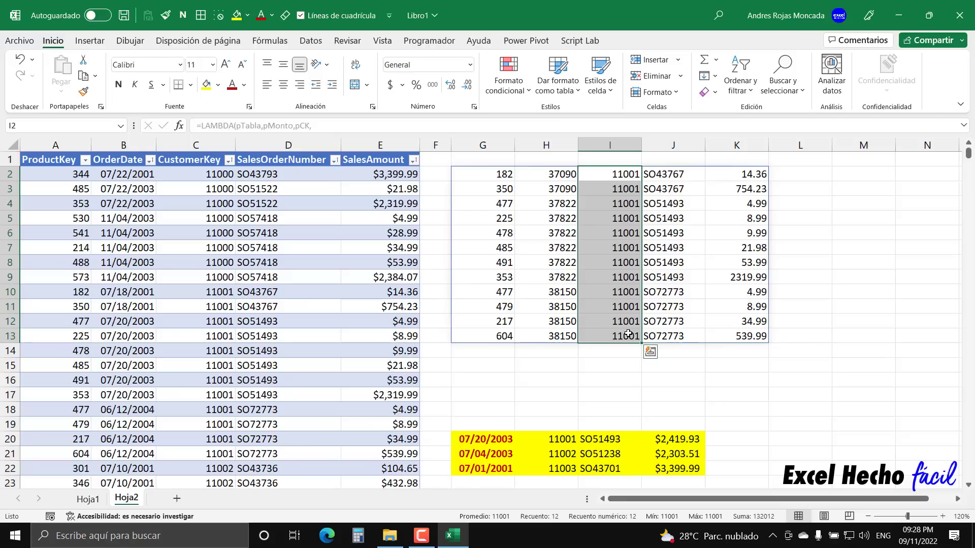
{"action": "left_click_drag", "start_coordinate": [671, 176], "coordinate": [668, 334]}
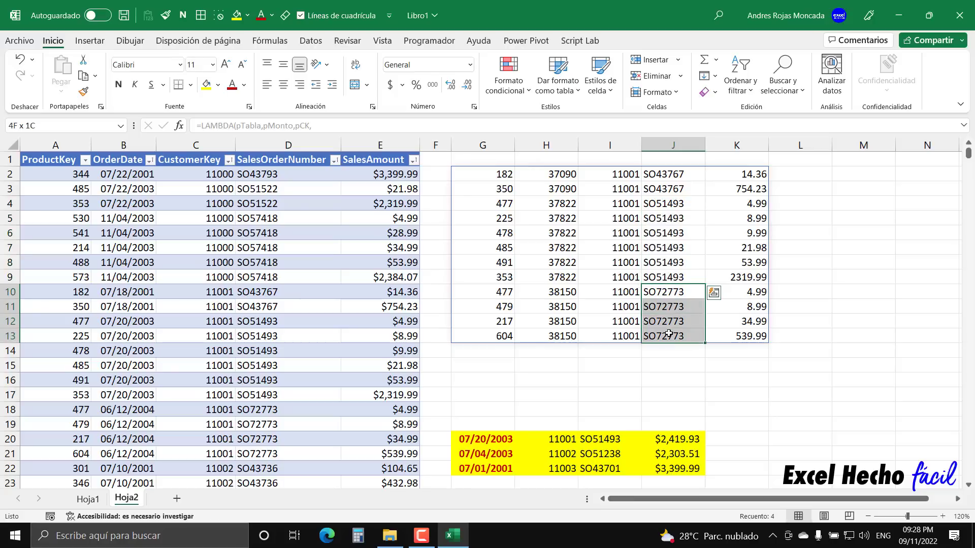
{"action": "left_click_drag", "start_coordinate": [737, 174], "coordinate": [734, 331]}
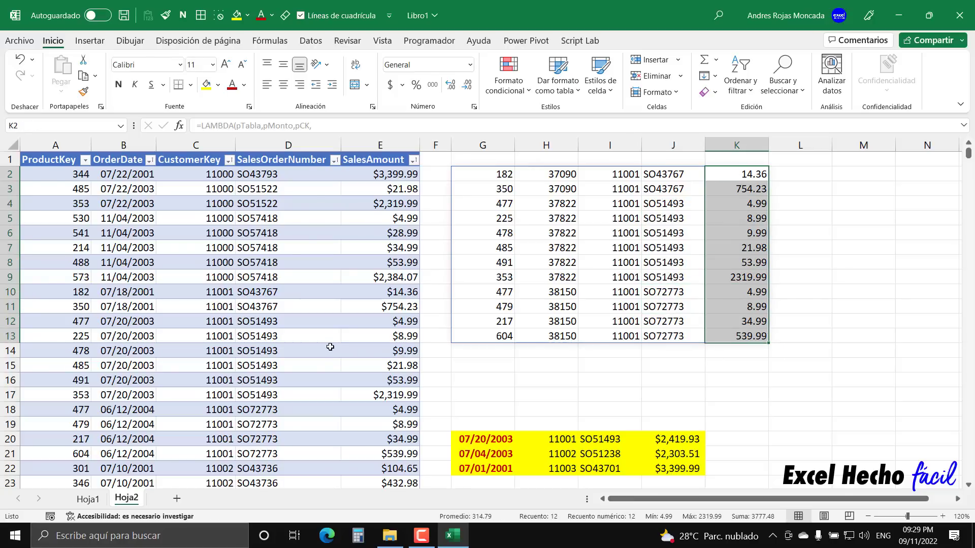
Fill the second customer's rows in the sales table, A10:E21, with light gold
{"action": "left_click_drag", "start_coordinate": [73, 294], "coordinate": [383, 451]}
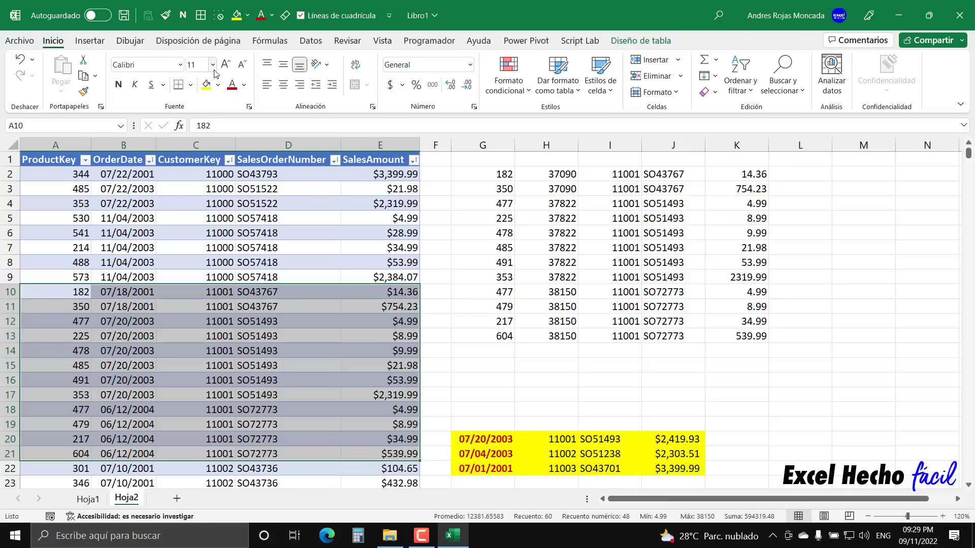
{"action": "left_click", "coordinate": [218, 85]}
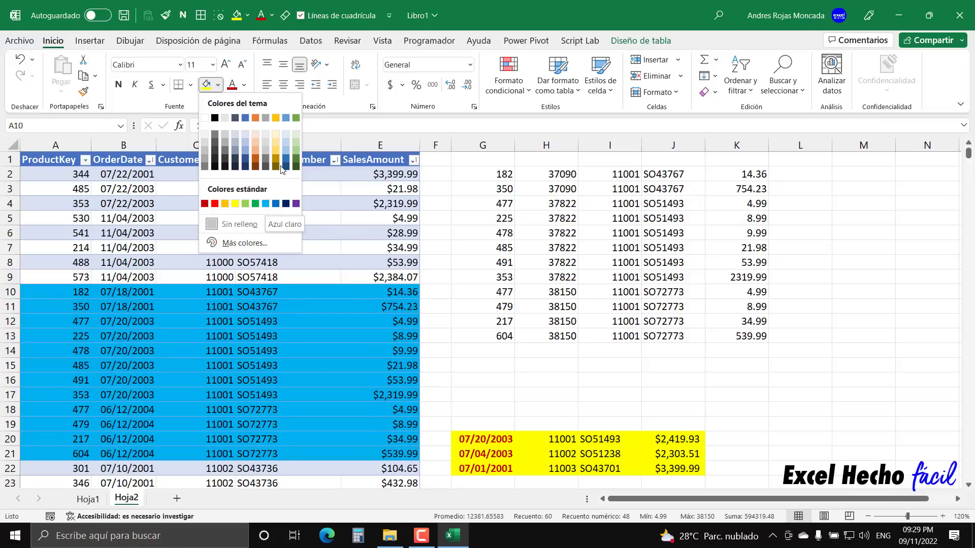
{"action": "left_click", "coordinate": [278, 145]}
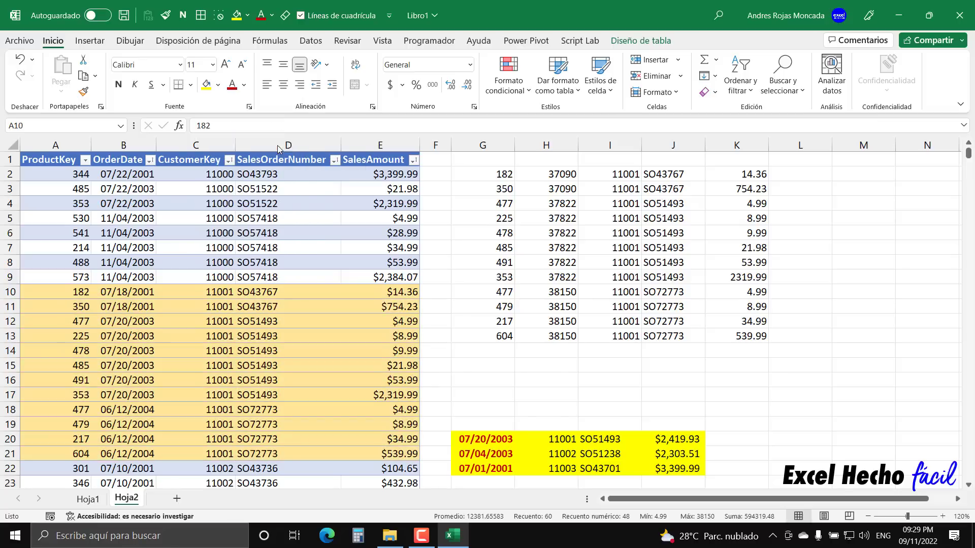
Make the CustomerKey values in C10:C21 bold and select the highlighted rows A10:E21 for comparison
{"action": "left_click_drag", "start_coordinate": [219, 291], "coordinate": [208, 448]}
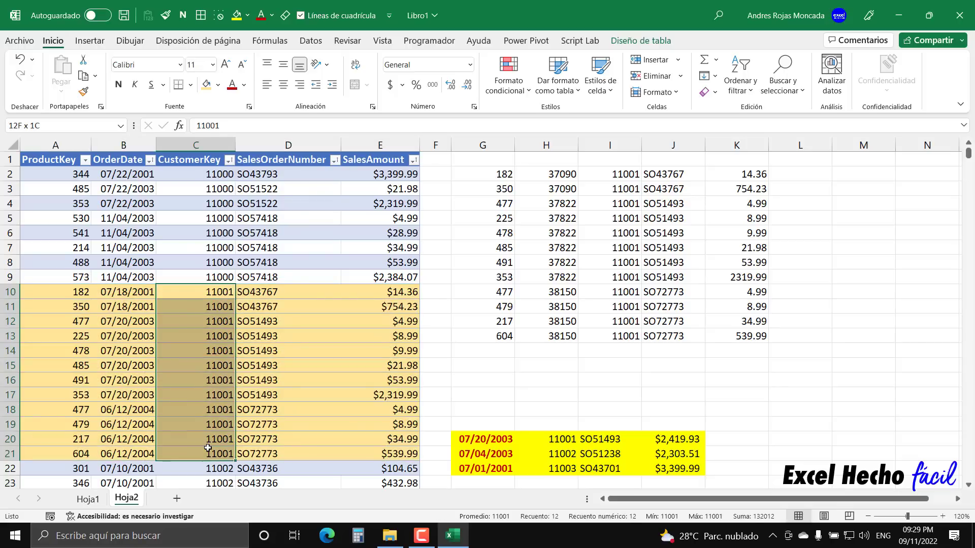
{"action": "left_click", "coordinate": [119, 84]}
{"action": "left_click", "coordinate": [293, 330]}
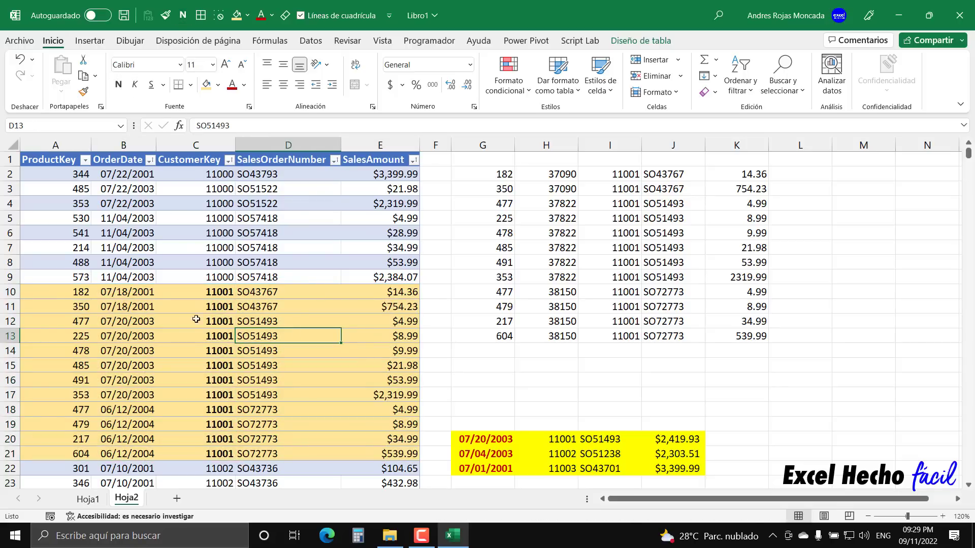
{"action": "left_click_drag", "start_coordinate": [54, 296], "coordinate": [404, 454]}
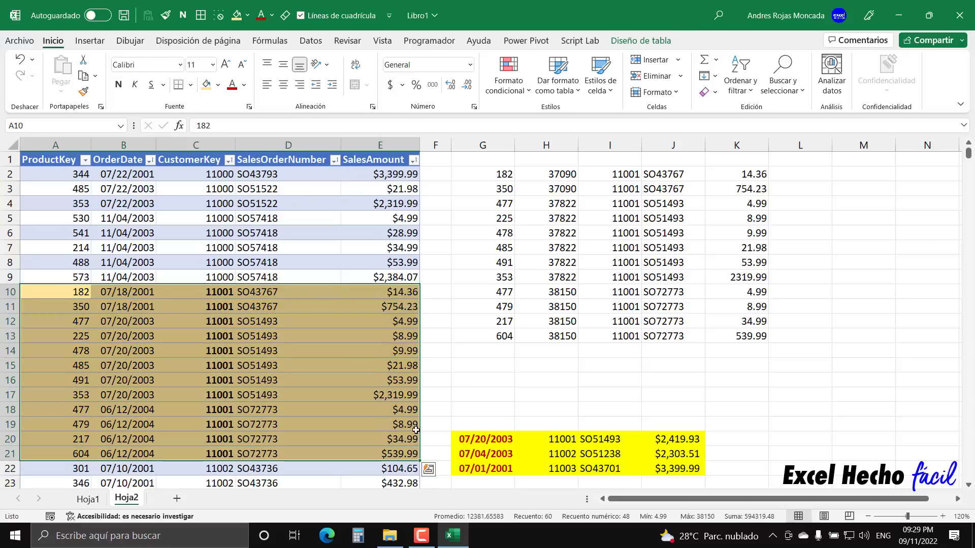
Reopen the LAMBDA formula in G2 for editing
{"action": "left_click", "coordinate": [491, 171]}
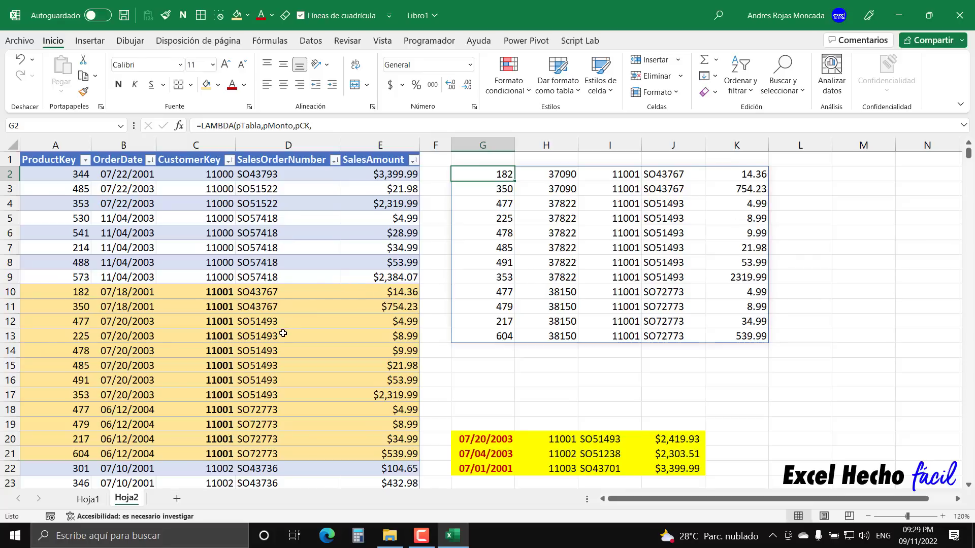
{"action": "key", "text": "F2"}
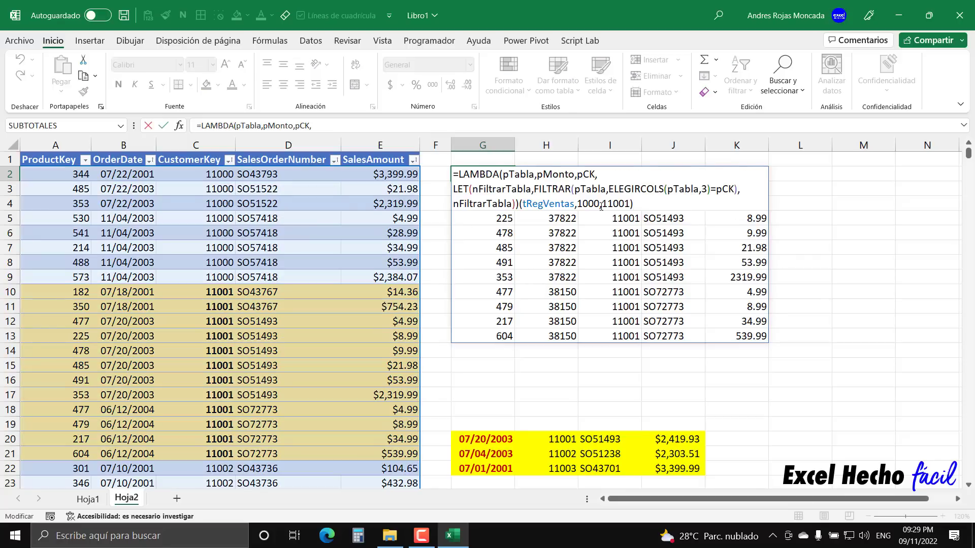
{"action": "left_click_drag", "start_coordinate": [643, 204], "coordinate": [454, 202]}
{"action": "key", "text": "Delete"}
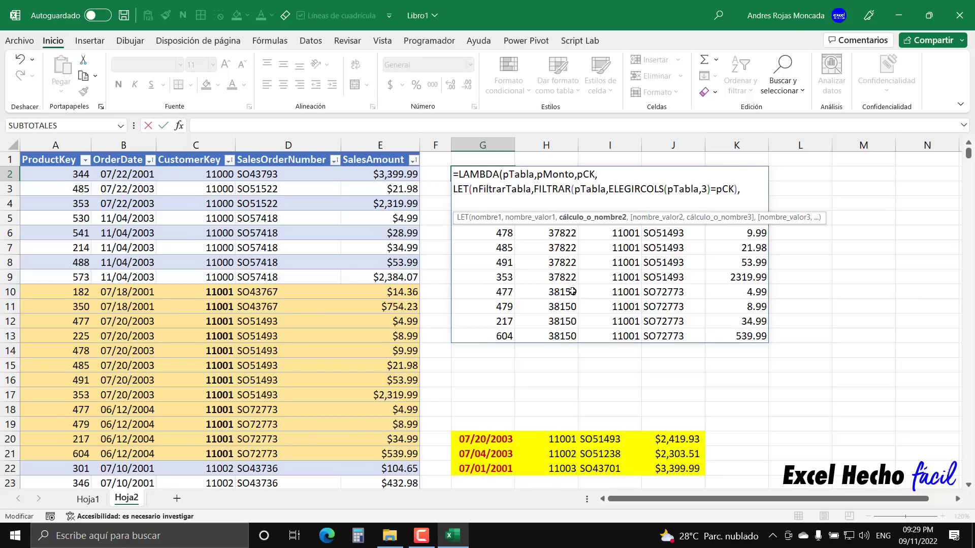
{"action": "key", "text": "ctrl+z"}
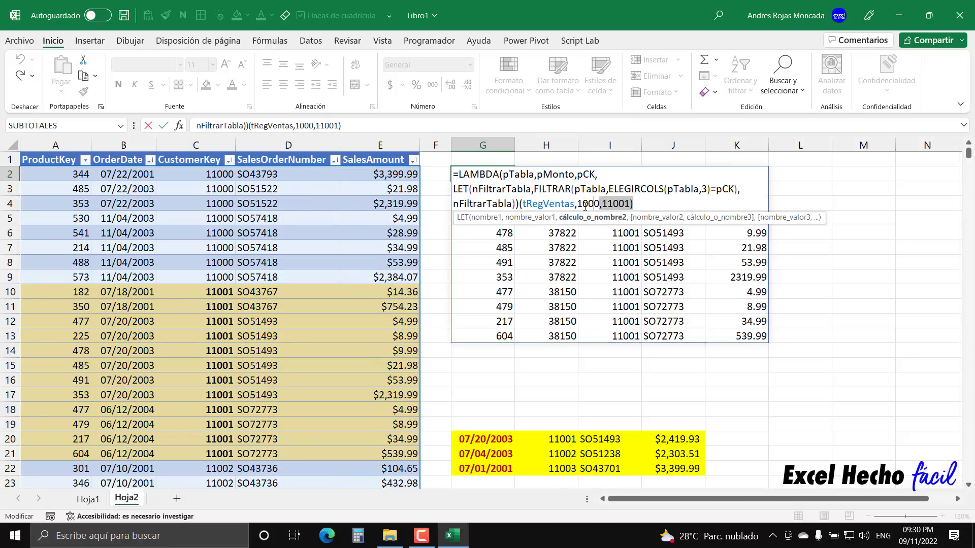
Copy the LAMBDA's parenthesized test arguments and remove the formula's last line beginning with nFiltrarTabla, leaving the LET ready for another name
{"action": "left_click_drag", "start_coordinate": [585, 206], "coordinate": [519, 208]}
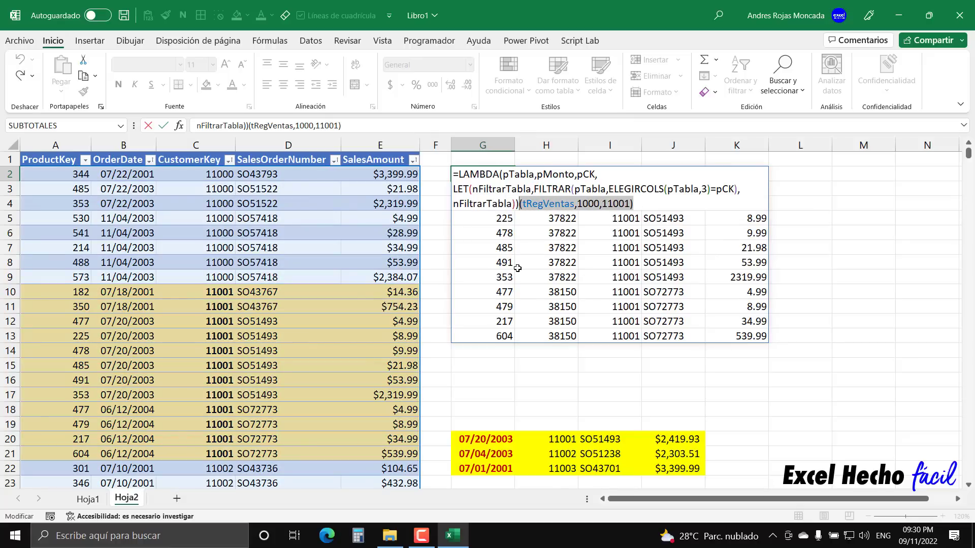
{"action": "key", "text": "ctrl+c"}
{"action": "left_click_drag", "start_coordinate": [637, 202], "coordinate": [456, 205]}
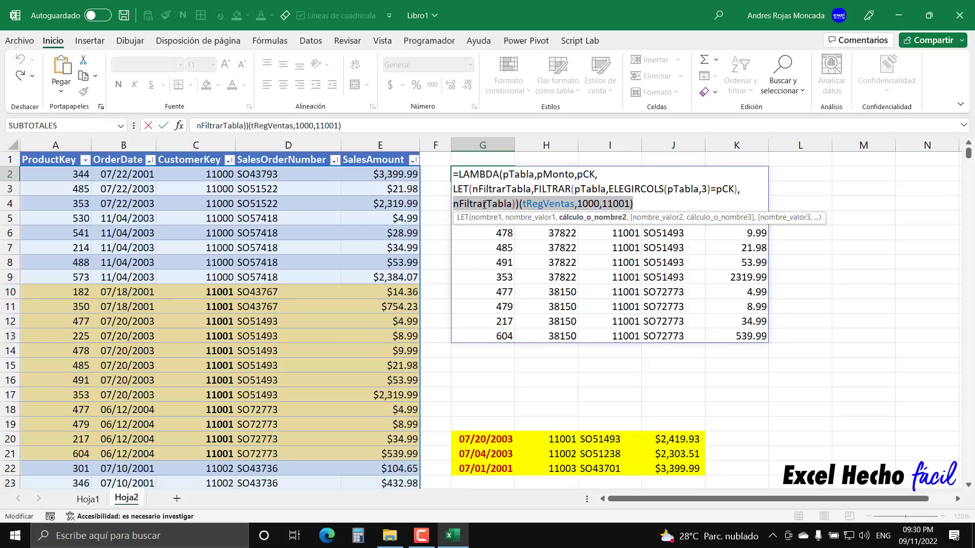
{"action": "left_click_drag", "start_coordinate": [528, 222], "coordinate": [497, 420]}
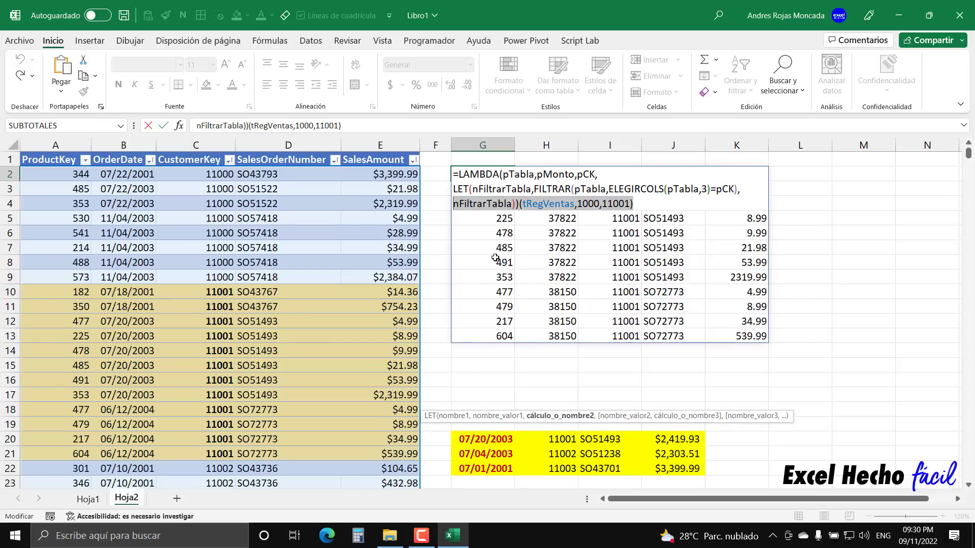
{"action": "key", "text": "BackSpace"}
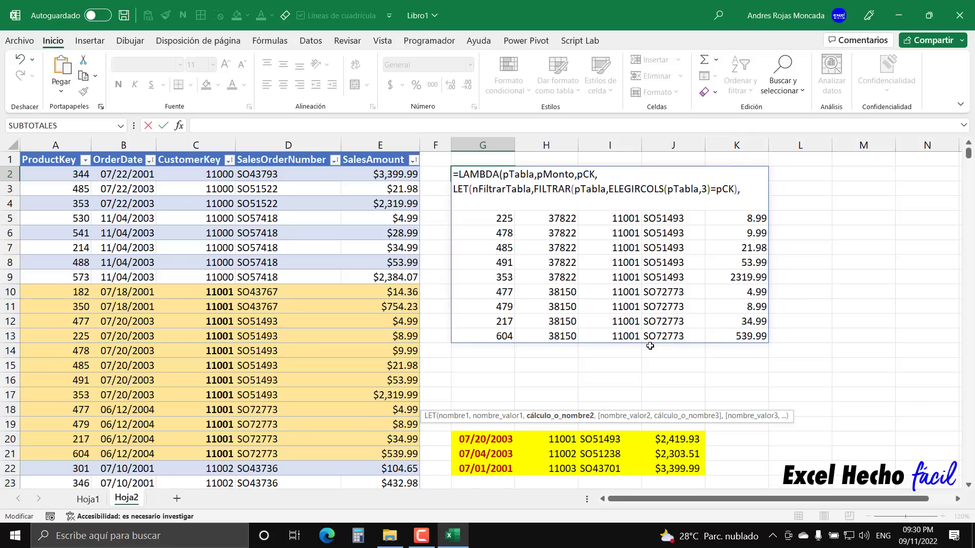
Cancel the formula edit and examine the filtered rows grouped by sales order in G2:K3, G4:K9 and G10:K13
{"action": "key", "text": "Escape"}
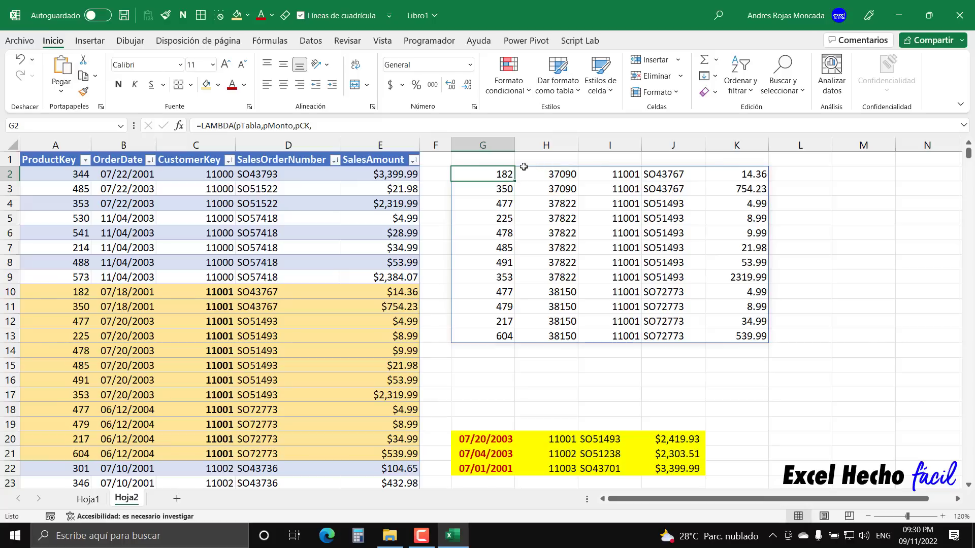
{"action": "left_click", "coordinate": [677, 189]}
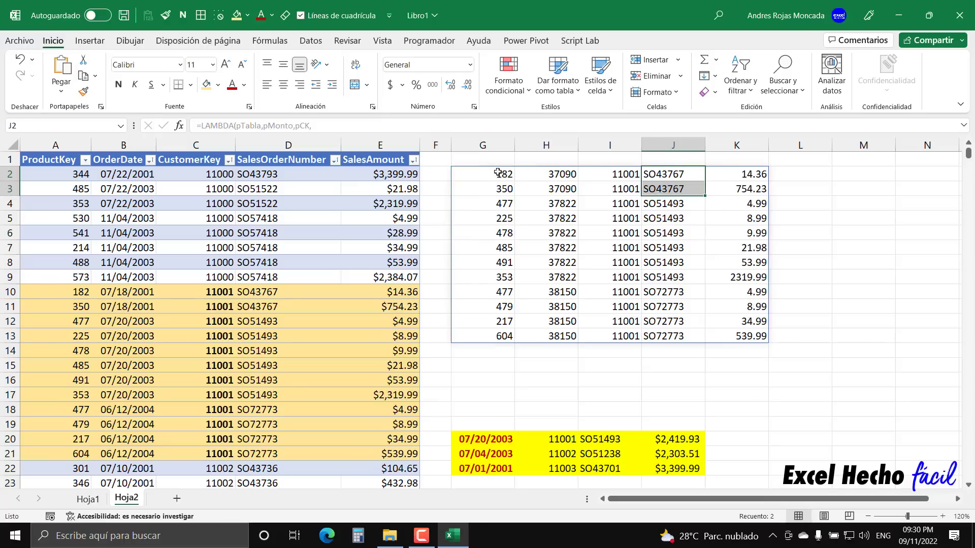
{"action": "left_click_drag", "start_coordinate": [500, 174], "coordinate": [737, 189]}
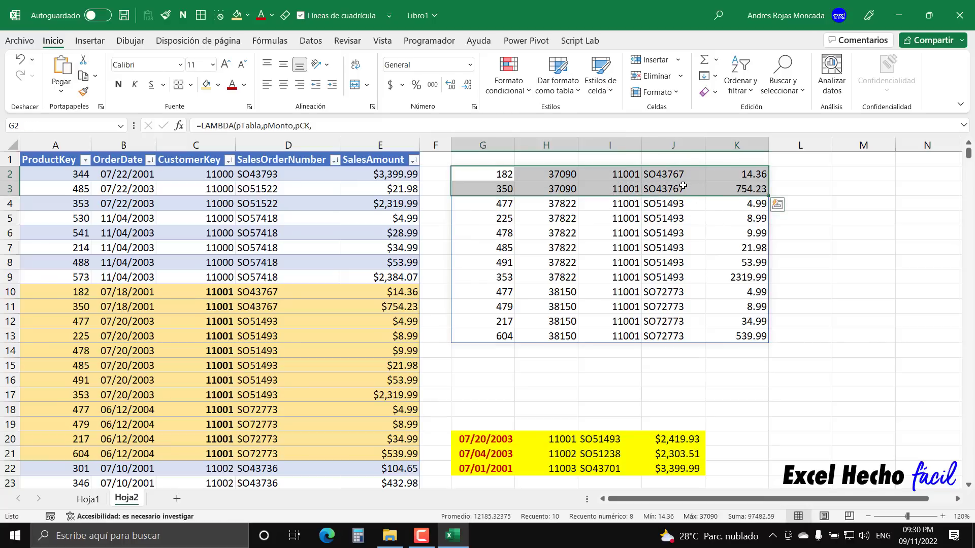
{"action": "left_click_drag", "start_coordinate": [495, 204], "coordinate": [751, 279]}
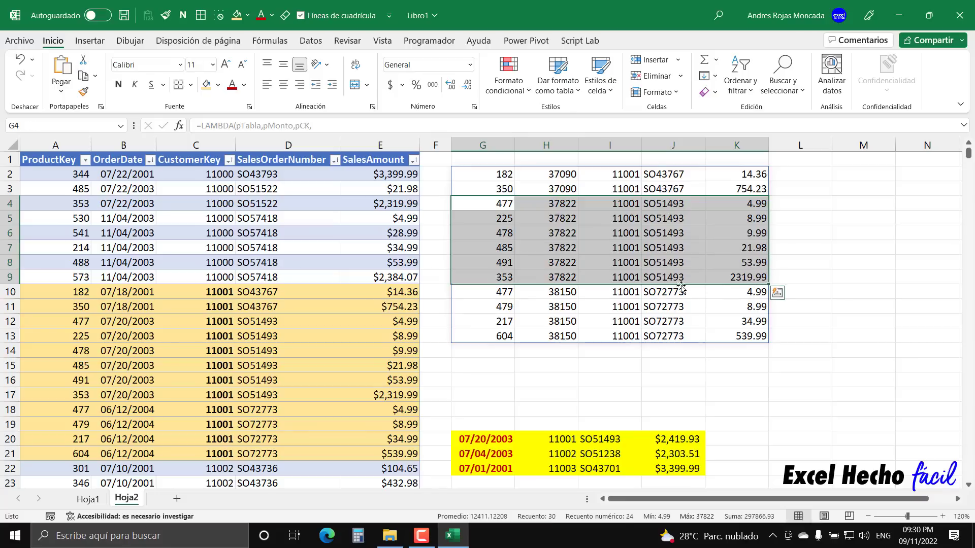
{"action": "left_click_drag", "start_coordinate": [495, 297], "coordinate": [747, 337]}
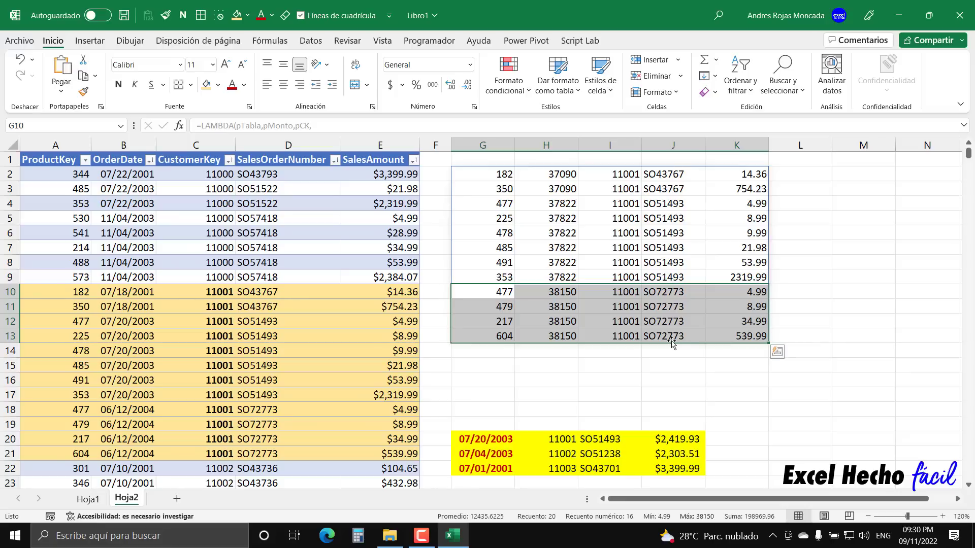
Examine the last sales order's rows in G10:K13 column by column, from product key through sales amount
{"action": "left_click_drag", "start_coordinate": [731, 292], "coordinate": [737, 335]}
{"action": "left_click_drag", "start_coordinate": [743, 291], "coordinate": [742, 337]}
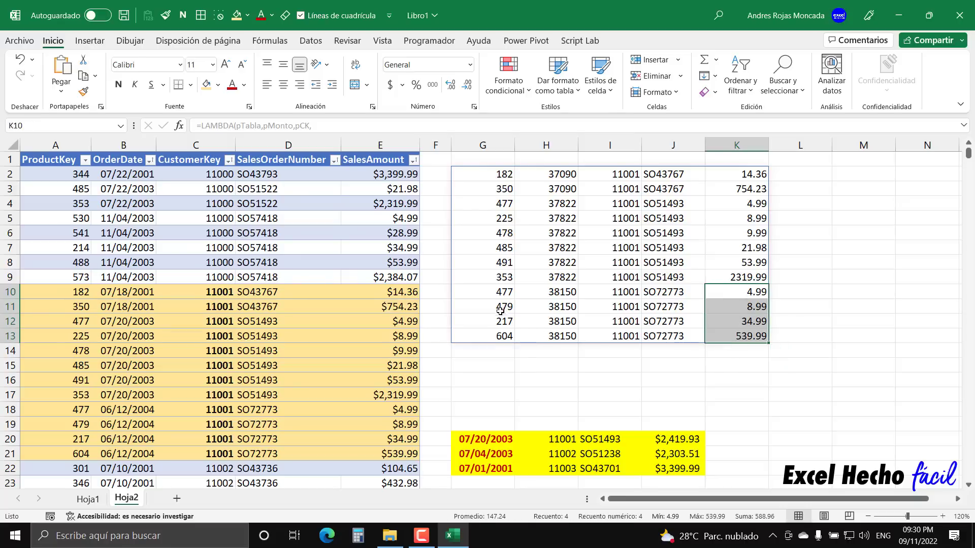
{"action": "left_click_drag", "start_coordinate": [502, 293], "coordinate": [502, 335]}
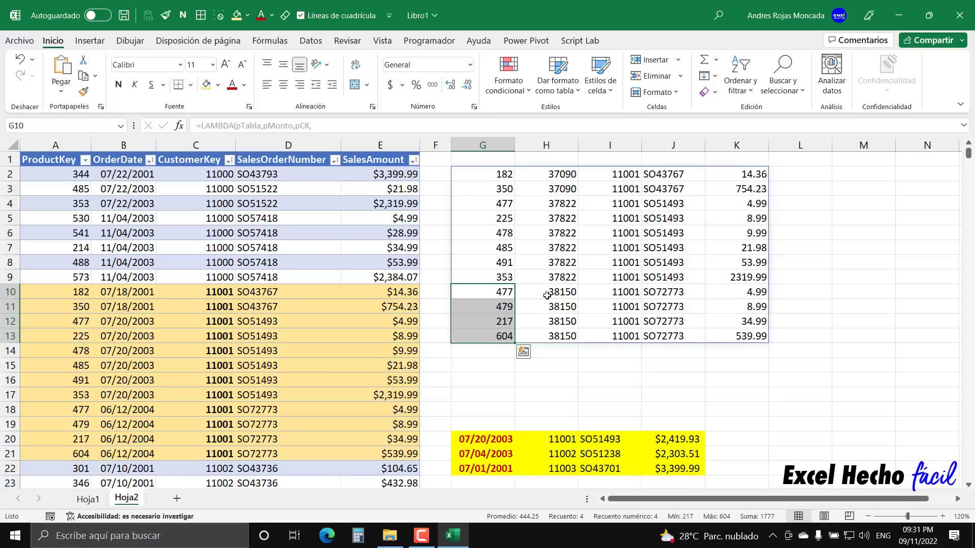
{"action": "left_click_drag", "start_coordinate": [547, 294], "coordinate": [554, 335]}
{"action": "left_click_drag", "start_coordinate": [612, 294], "coordinate": [622, 336]}
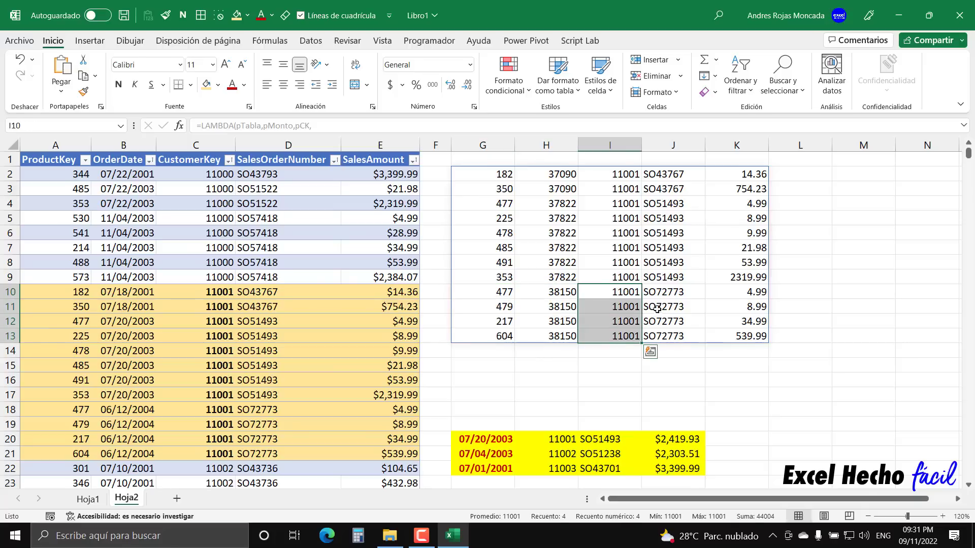
{"action": "left_click_drag", "start_coordinate": [663, 294], "coordinate": [667, 333]}
{"action": "left_click_drag", "start_coordinate": [746, 297], "coordinate": [752, 335]}
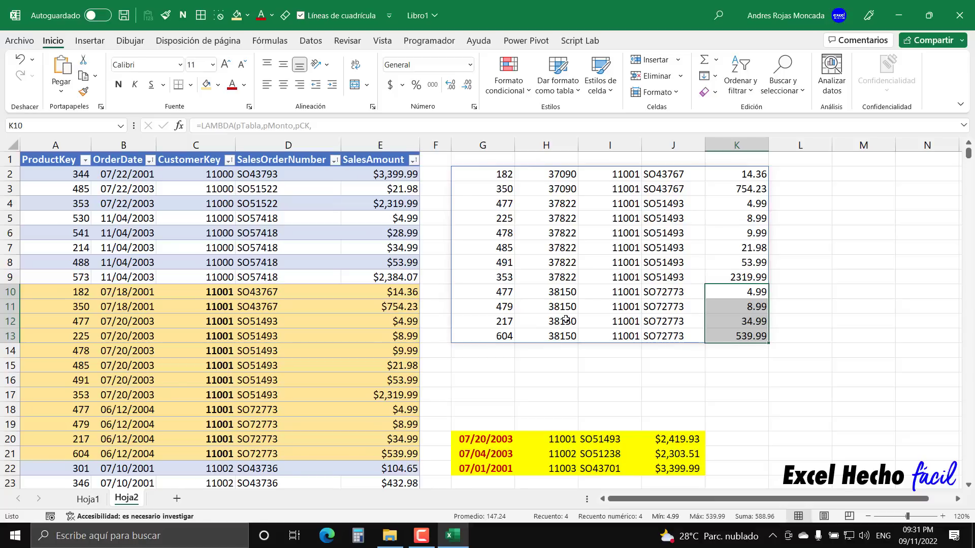
Reopen the LAMBDA formula in G2 and remove its last line, from nFiltrarTabla through the test arguments
{"action": "left_click", "coordinate": [503, 174]}
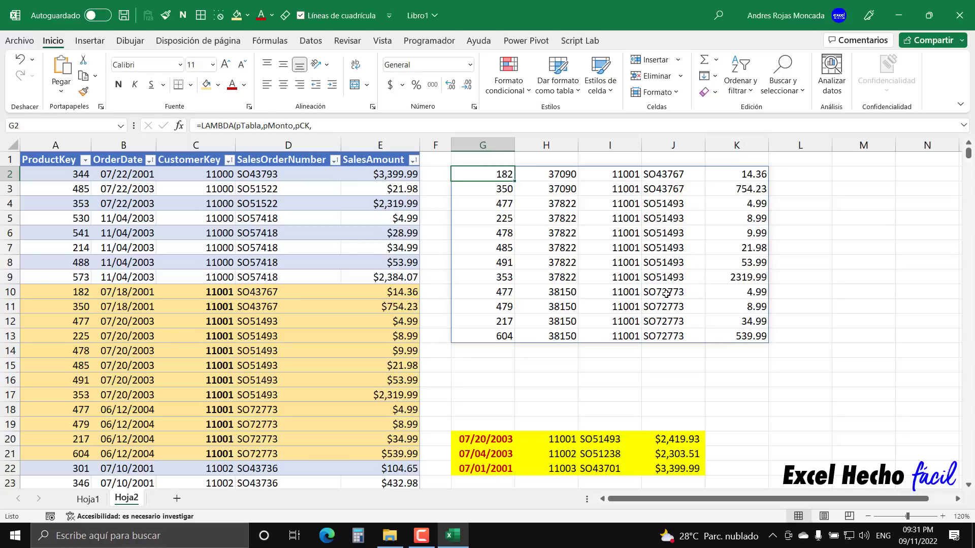
{"action": "key", "text": "F2"}
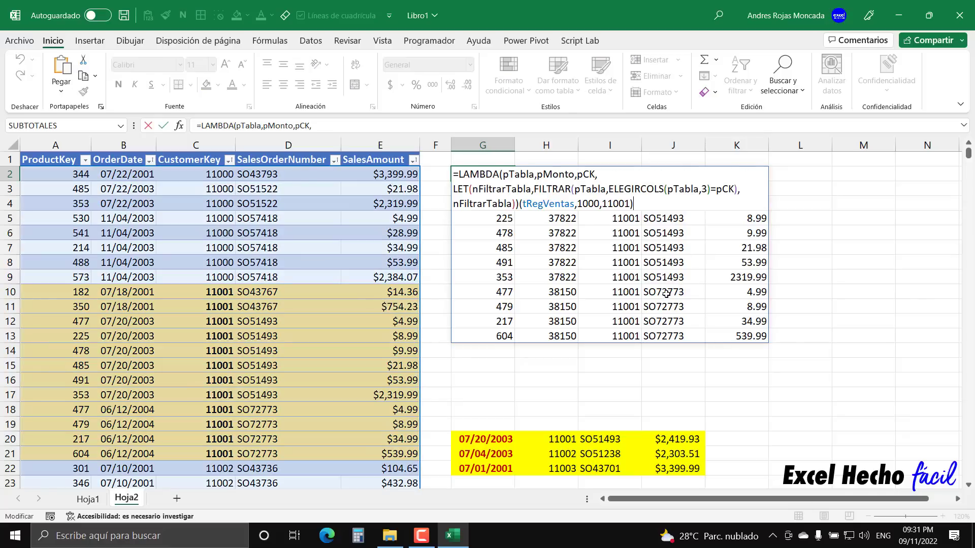
{"action": "left_click_drag", "start_coordinate": [633, 204], "coordinate": [454, 203]}
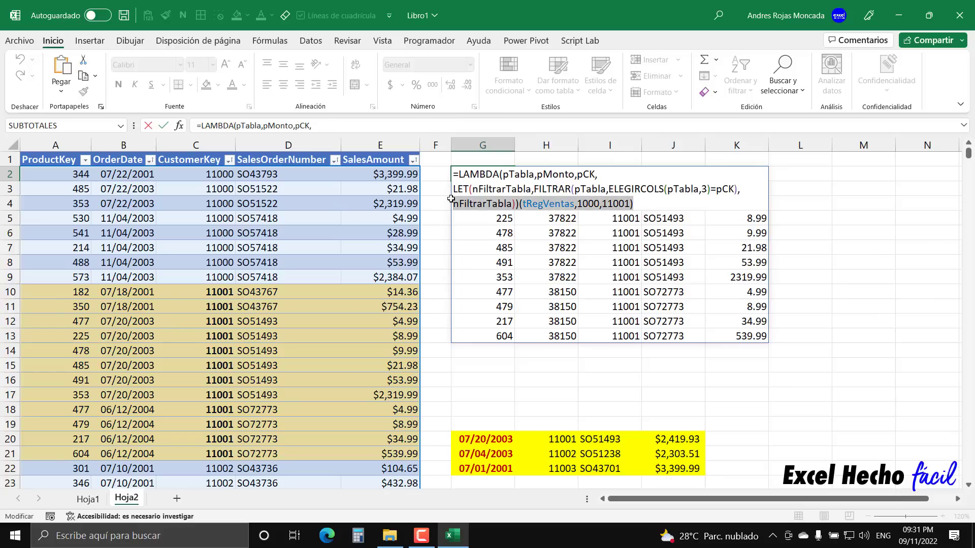
{"action": "key", "text": "BackSpace"}
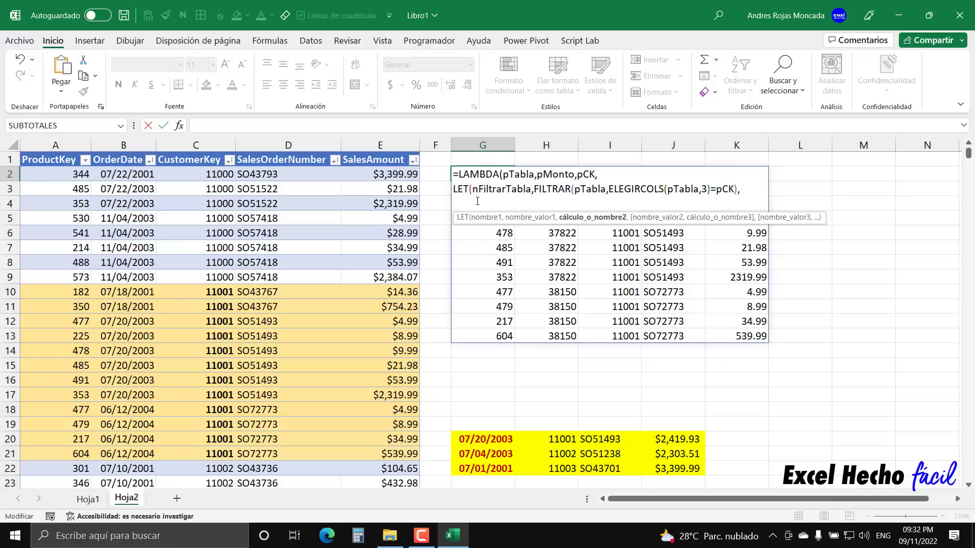
Add nColFecOrd as the second name in the LET, on the formula's third line, followed by a comma
{"action": "type", "text": "n"}
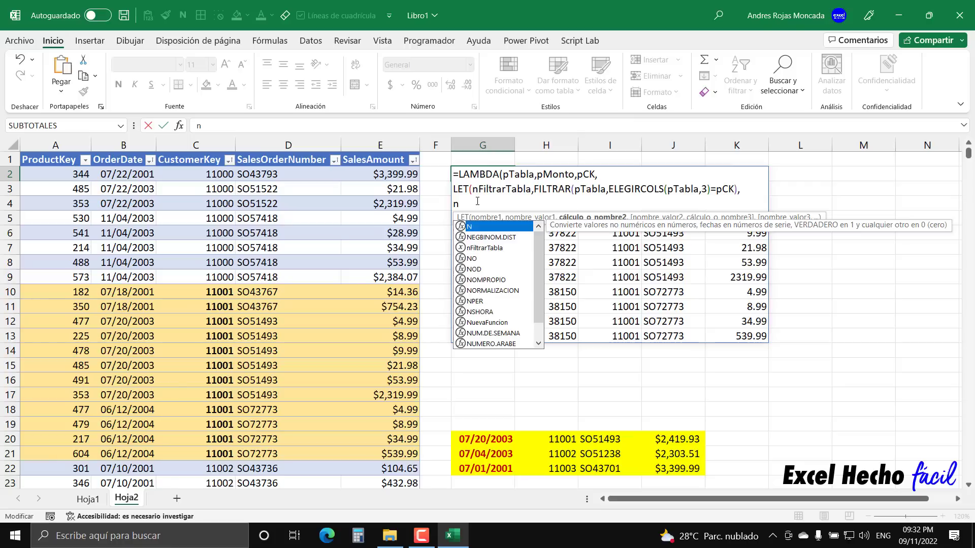
{"action": "type", "text": "Co"}
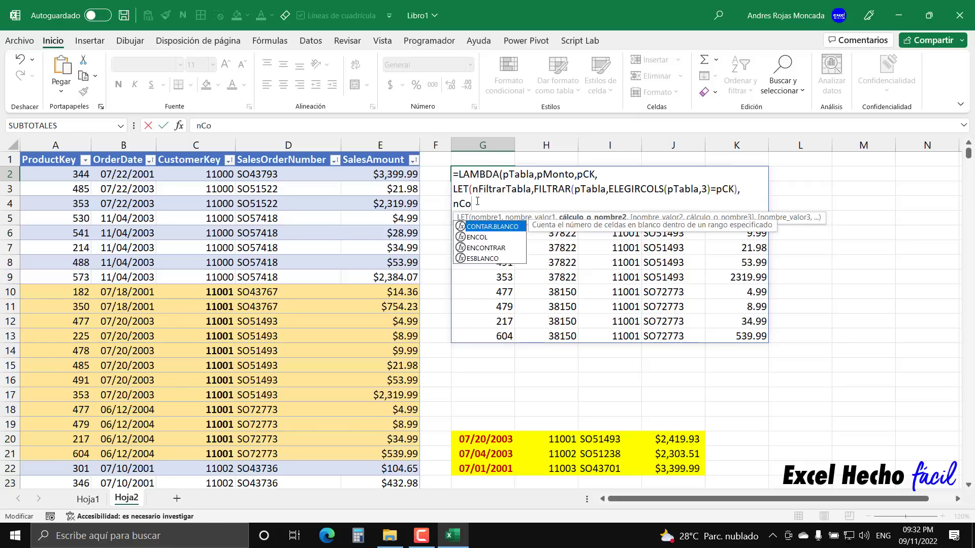
{"action": "type", "text": "lFec"}
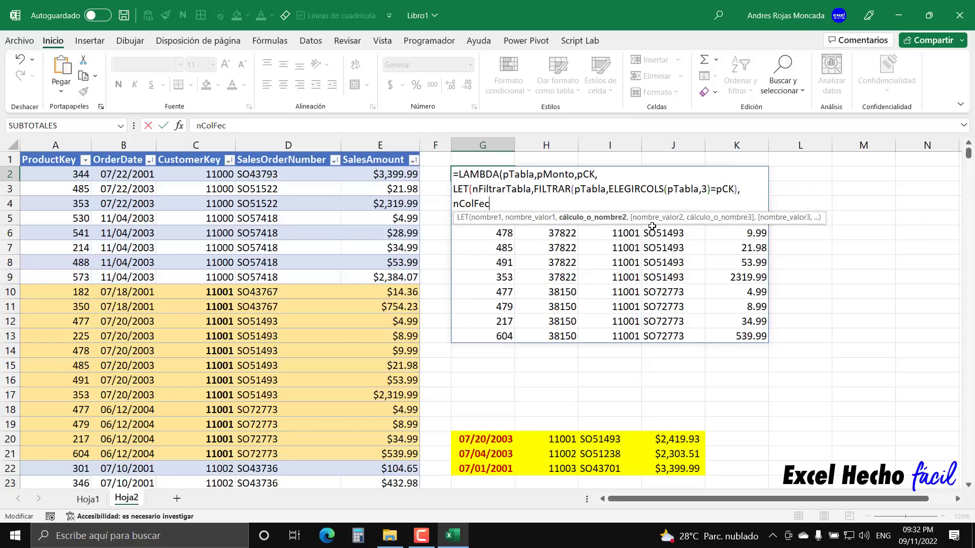
{"action": "left_click_drag", "start_coordinate": [661, 225], "coordinate": [654, 424]}
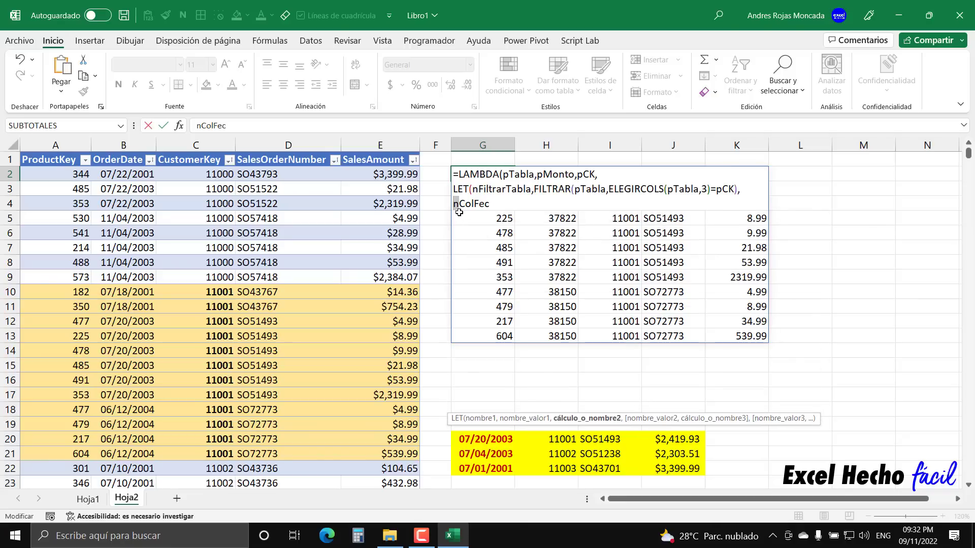
{"action": "left_click_drag", "start_coordinate": [474, 204], "coordinate": [459, 204]}
{"action": "left_click", "coordinate": [494, 206]}
{"action": "type", "text": "Ord,"}
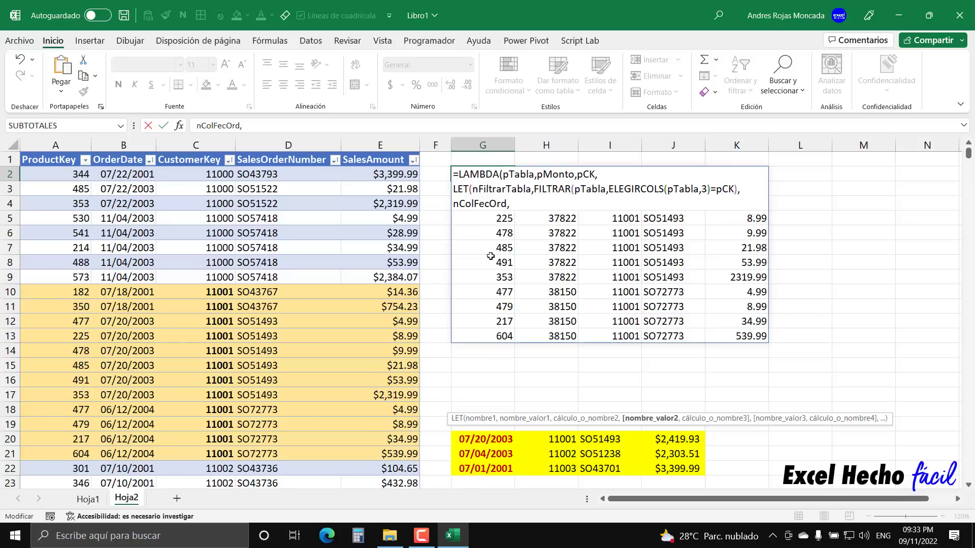
Define nColFecOrd as the second column of the filtered table with ELEGIRCOLS(nFiltrarTabla,2), ending the line with a comma
{"action": "type", "text": "ele"}
{"action": "key", "text": "Down"}
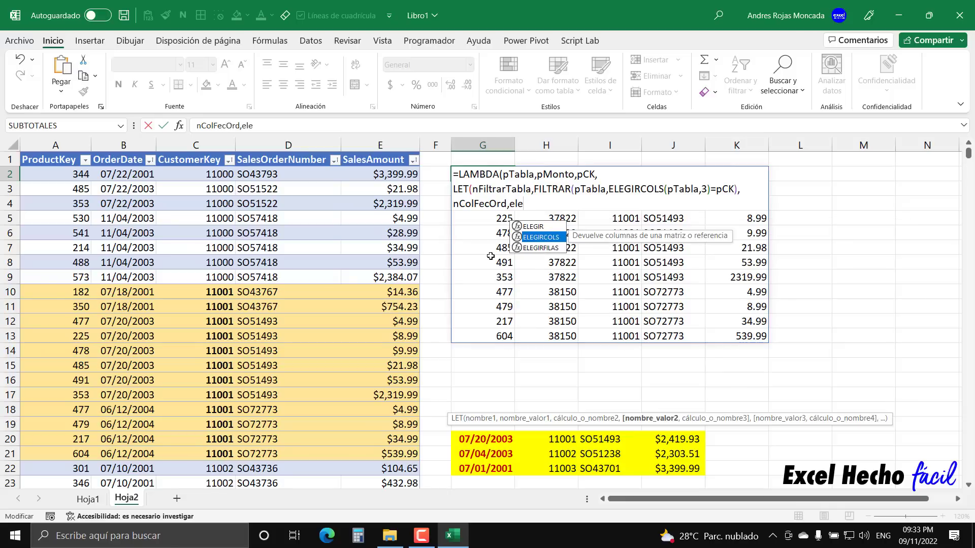
{"action": "key", "text": "Tab"}
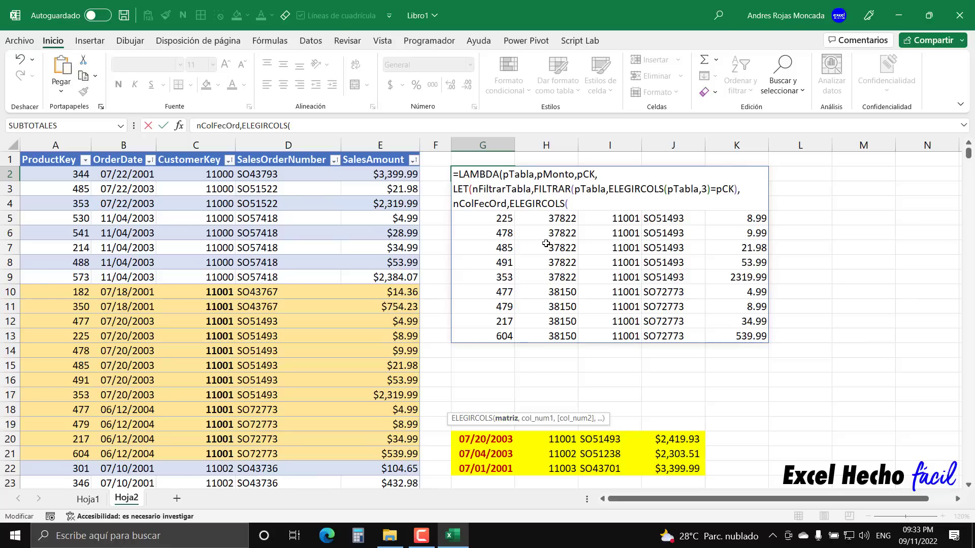
{"action": "type", "text": "nfil"}
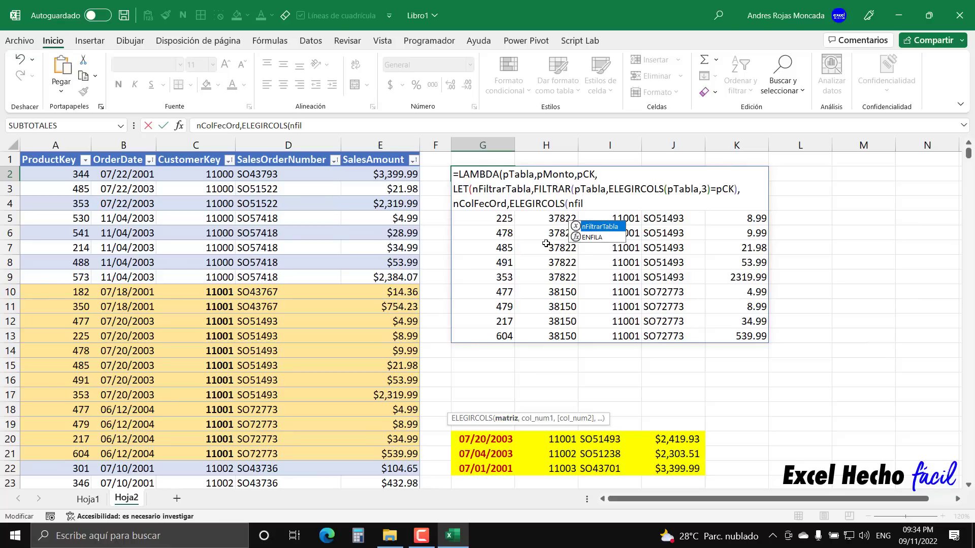
{"action": "key", "text": "Tab"}
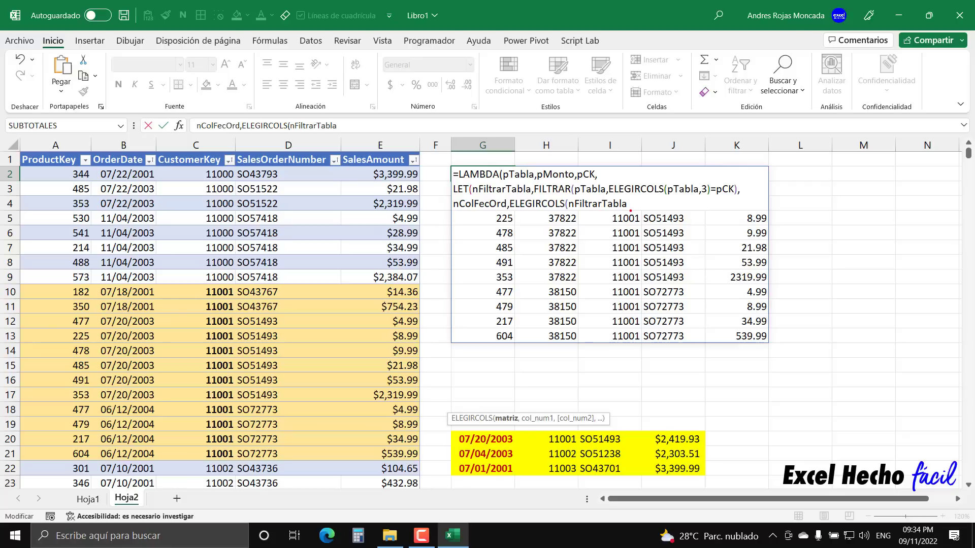
{"action": "mouse_move", "coordinate": [630, 206]}
{"action": "left_mouse_down"}
{"action": "mouse_move", "coordinate": [646, 223]}
{"action": "mouse_move", "coordinate": [470, 262]}
{"action": "mouse_move", "coordinate": [426, 196]}
{"action": "mouse_move", "coordinate": [469, 178]}
{"action": "mouse_move", "coordinate": [493, 182]}
{"action": "left_mouse_up"}
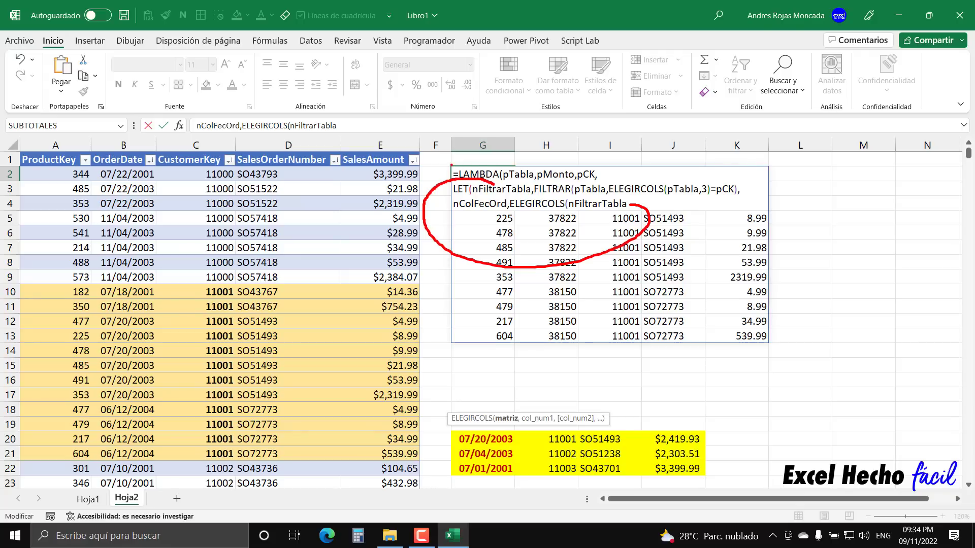
{"action": "mouse_move", "coordinate": [452, 165]}
{"action": "left_mouse_down"}
{"action": "mouse_move", "coordinate": [751, 355]}
{"action": "mouse_move", "coordinate": [769, 343]}
{"action": "left_mouse_up"}
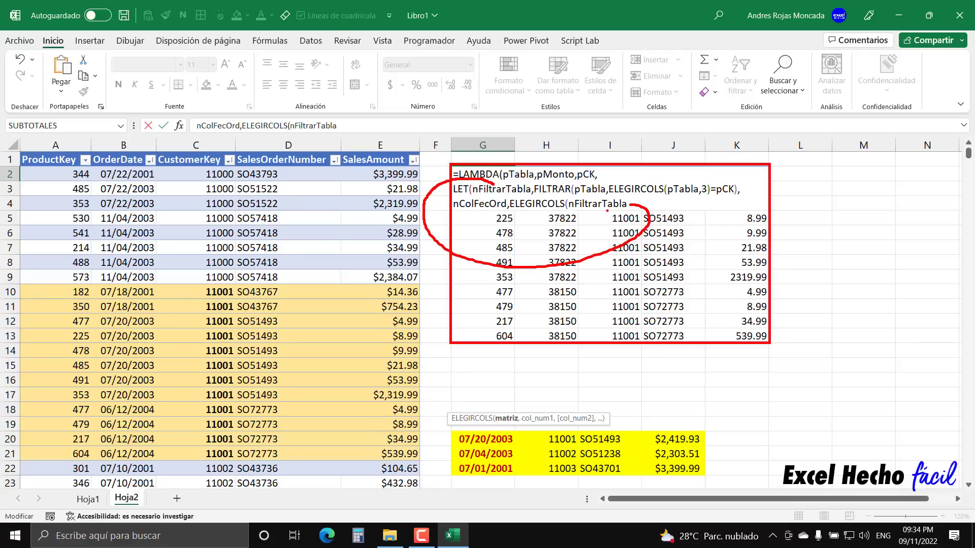
{"action": "key", "text": "e"}
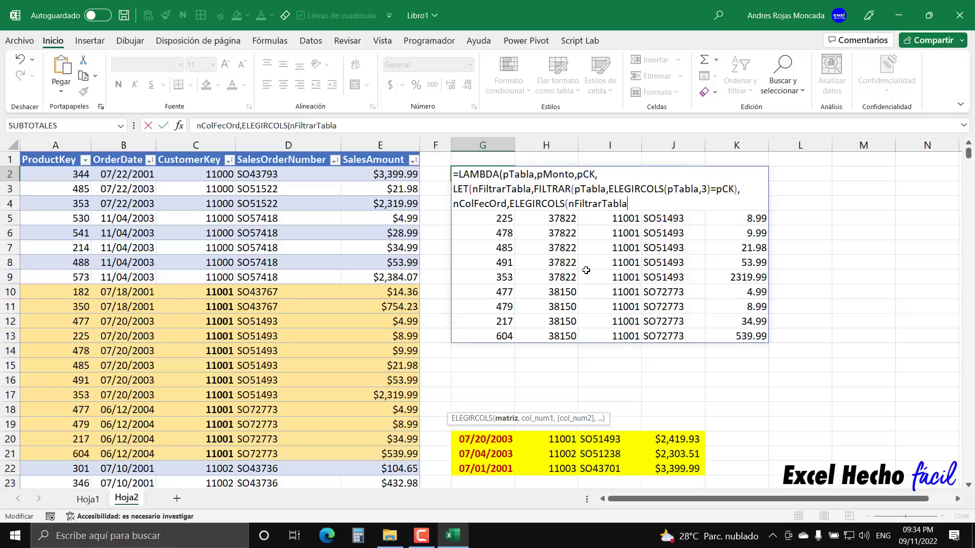
{"action": "type", "text": ",2"}
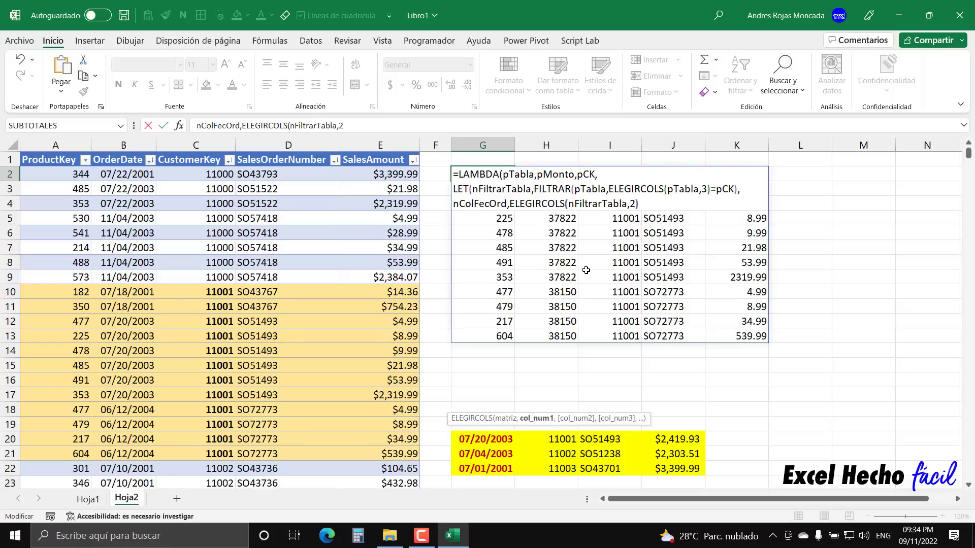
{"action": "type", "text": ")"}
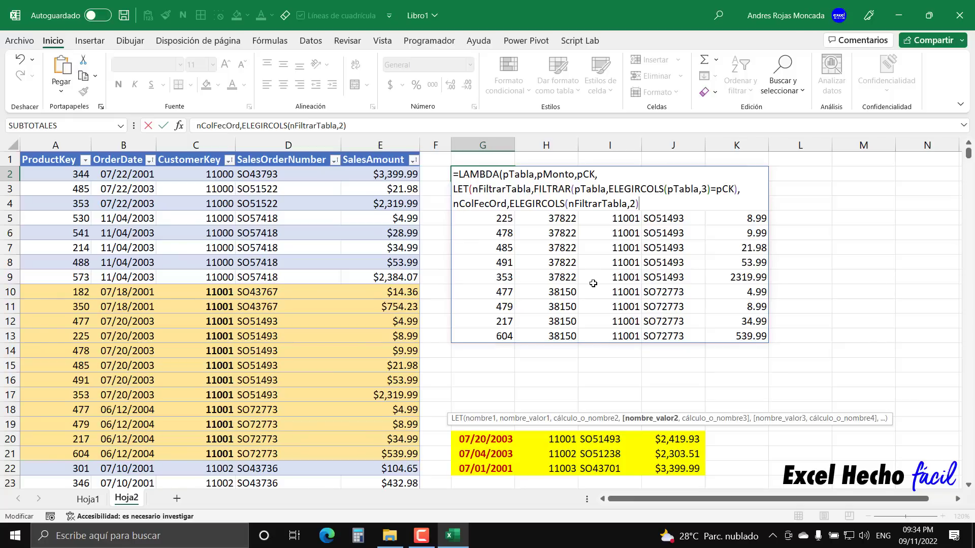
{"action": "type", "text": ","}
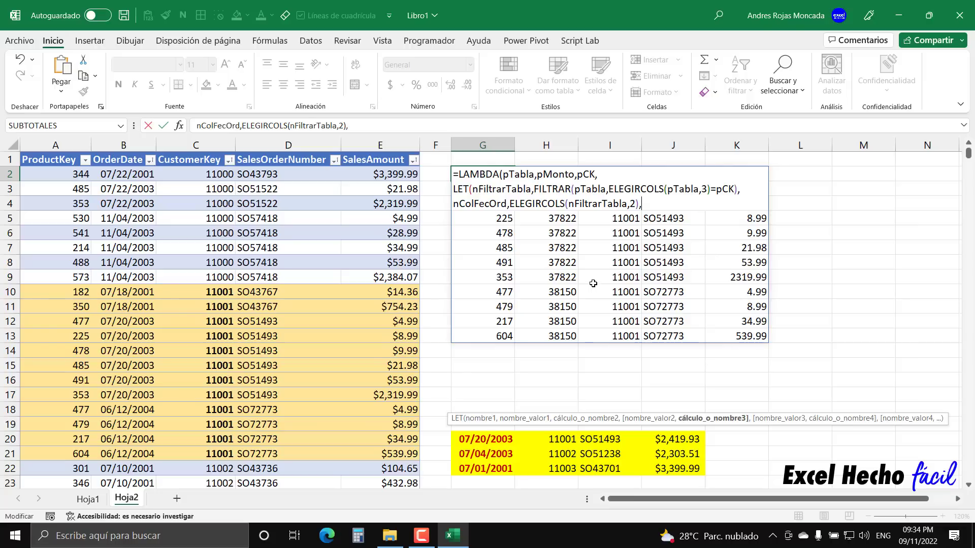
Return nColFecOrd on a new line, close the LET and LAMBDA, and run it with tRegVentas, 1000 and the customer key
{"action": "key", "text": "alt+Return"}
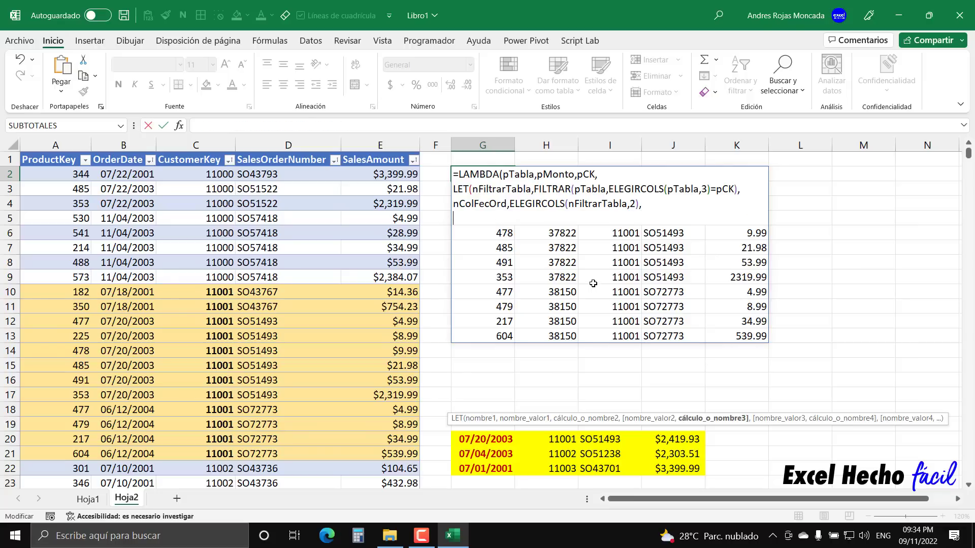
{"action": "type", "text": "ncol"}
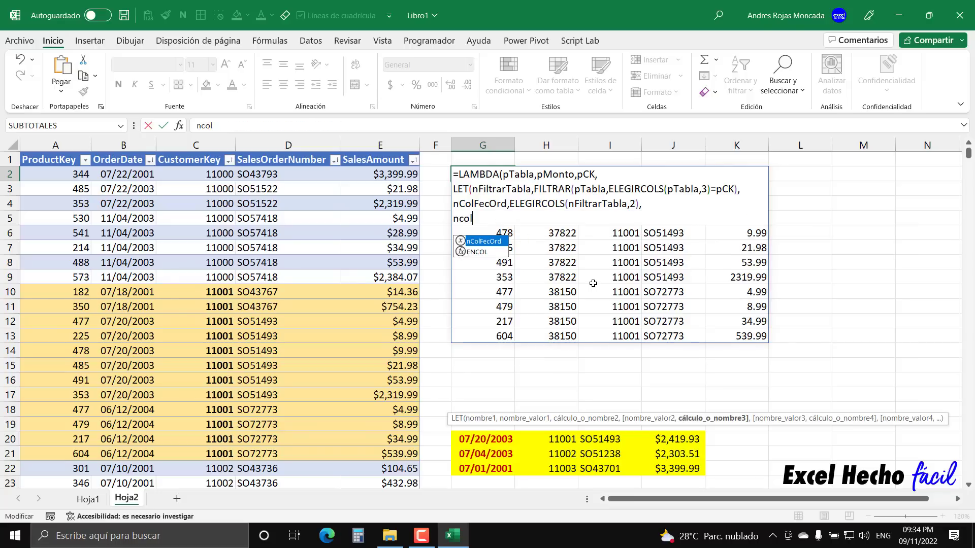
{"action": "key", "text": "Tab"}
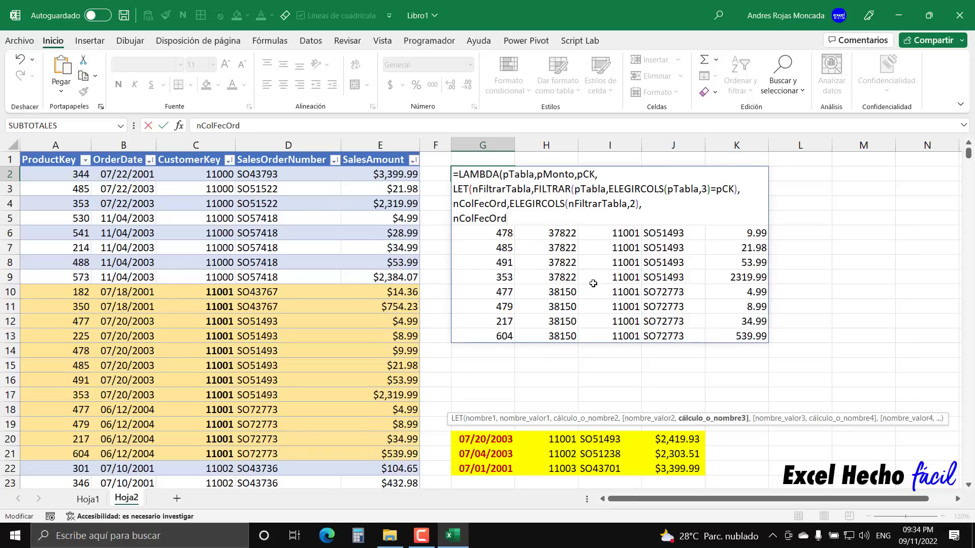
{"action": "type", "text": ")"}
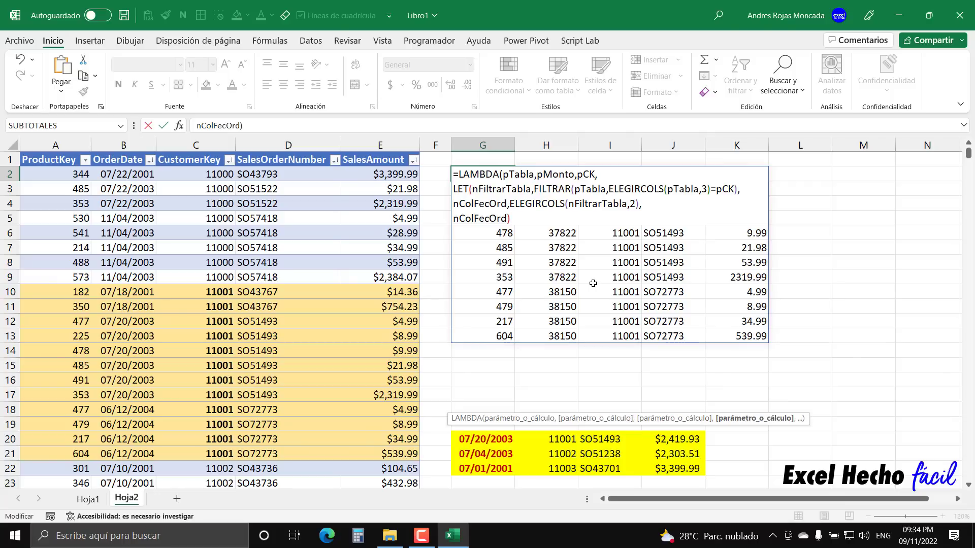
{"action": "type", "text": ")(tRegVentas,1000,11001)"}
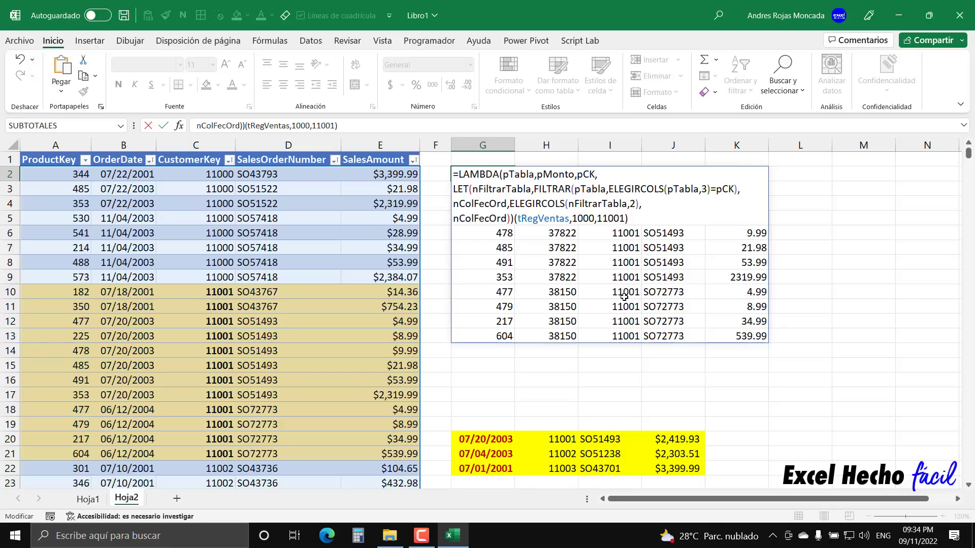
{"action": "key", "text": "Return"}
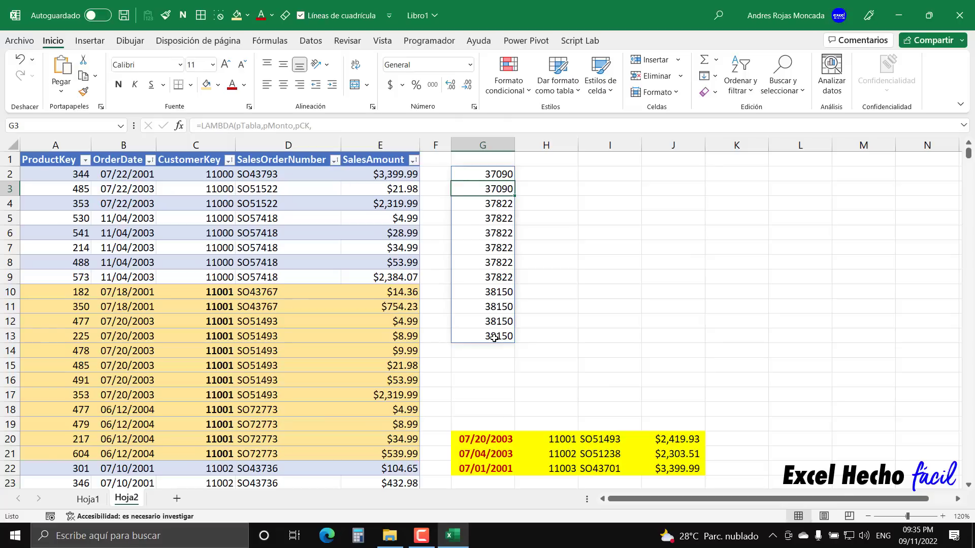
Reopen the LAMBDA formula in G2 and remove its last line, from nColFecOrd through the test arguments
{"action": "double_click", "coordinate": [489, 175]}
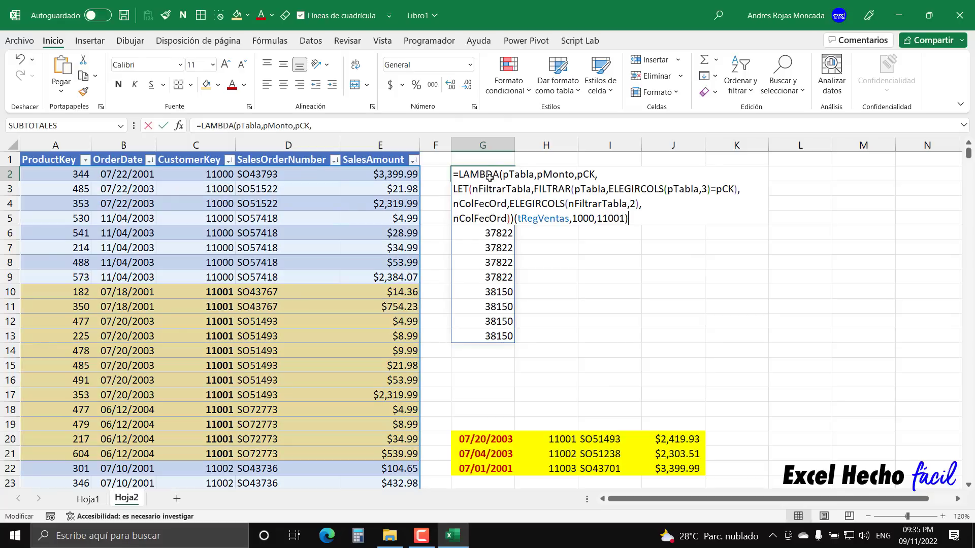
{"action": "left_click_drag", "start_coordinate": [629, 219], "coordinate": [453, 219]}
{"action": "key", "text": "Delete"}
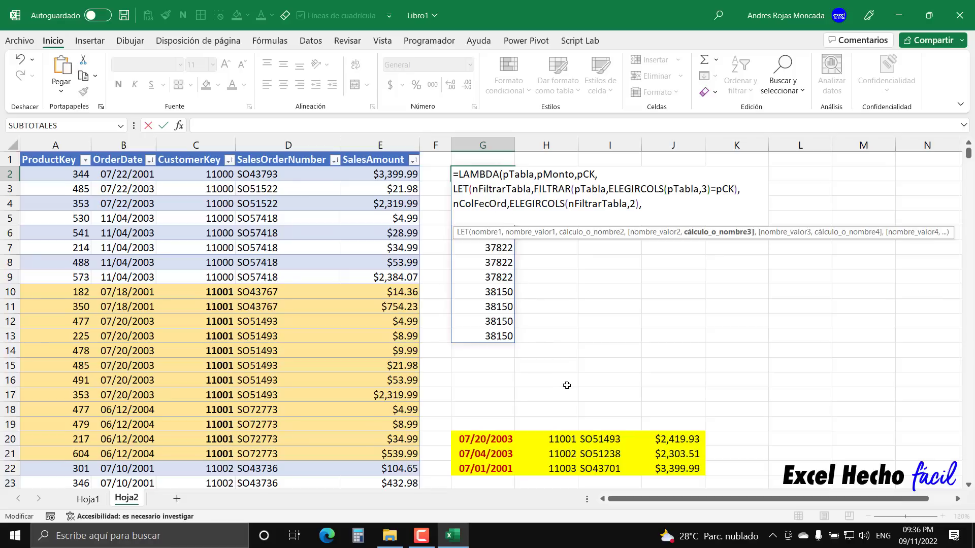
Add nColNumOrd as the third name in the LET, on the formula's fourth line, followed by a comma
{"action": "type", "text": "nc0o9"}
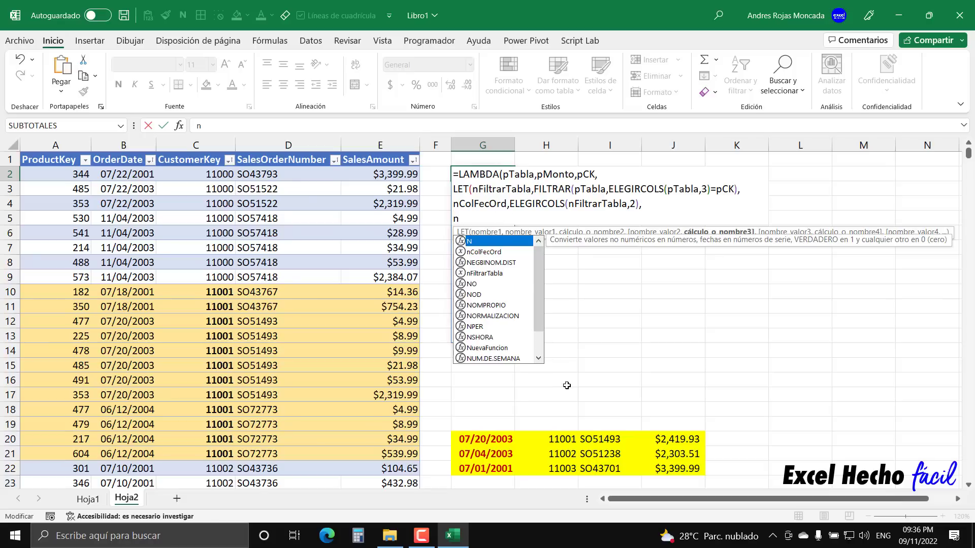
{"action": "key", "text": "BackSpace"}
{"action": "key", "text": "BackSpace"}
{"action": "key", "text": "BackSpace"}
{"action": "key", "text": "BackSpace"}
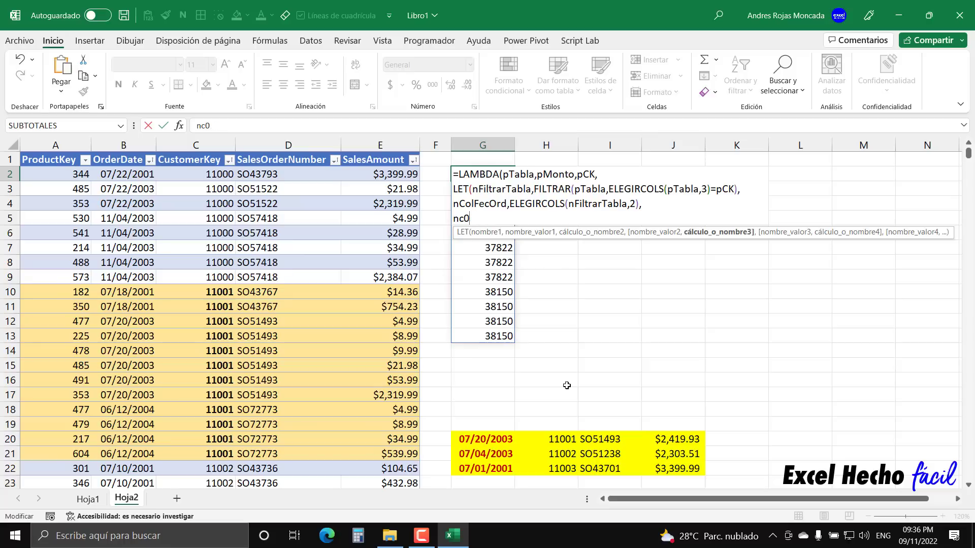
{"action": "type", "text": "Col"}
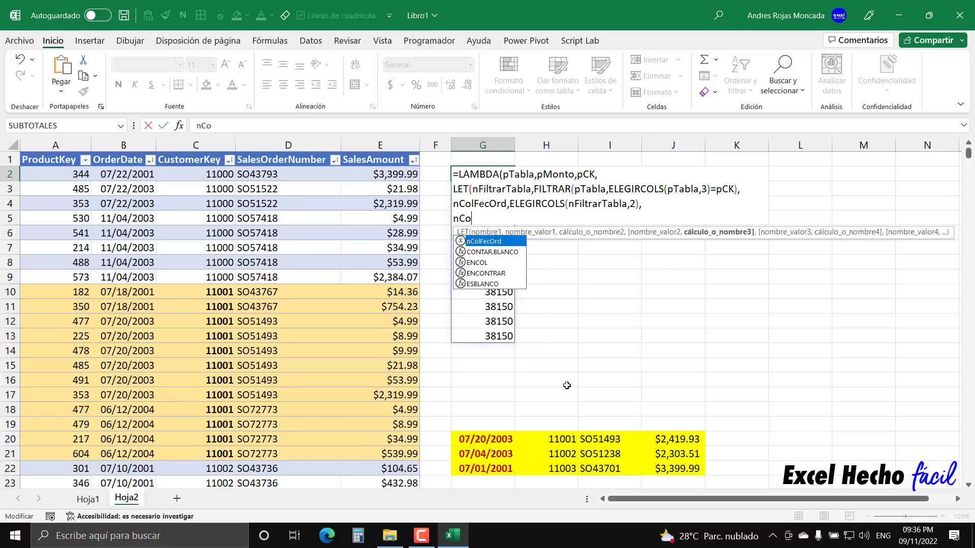
{"action": "left_click", "coordinate": [456, 219]}
{"action": "left_click", "coordinate": [474, 219]}
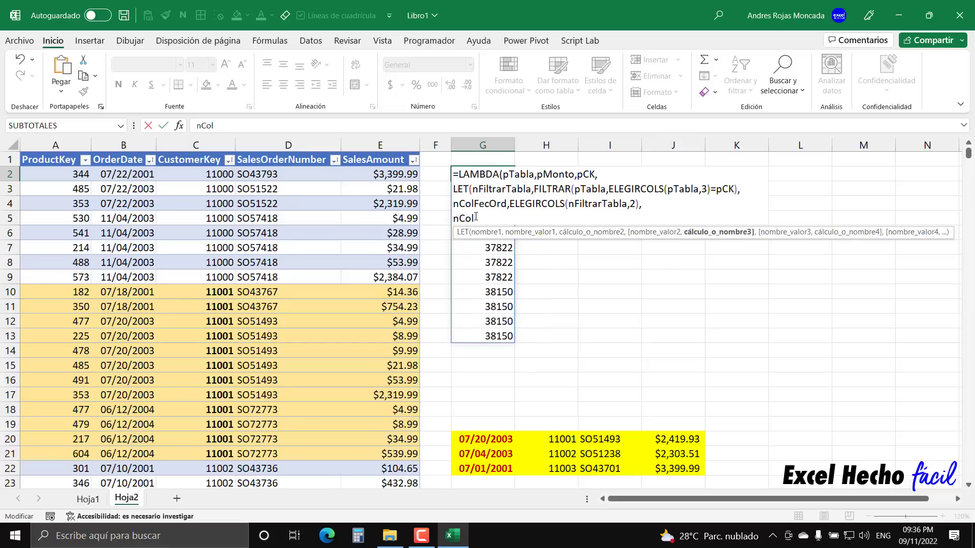
{"action": "type", "text": "NumOrd,"}
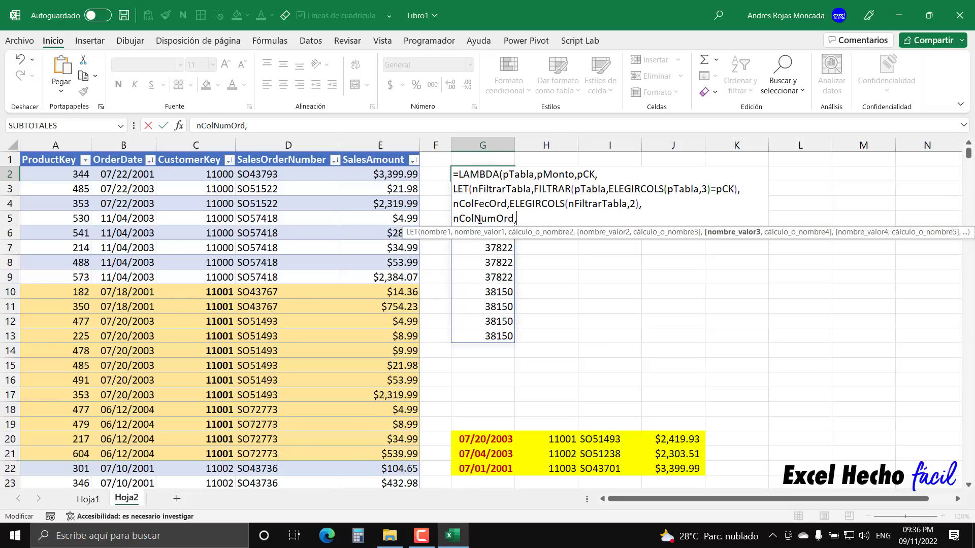
Define nColNumOrd as the fourth column of the filtered table with ELEGIRCOLS(nFiltrarTabla,4), ending the line with a comma
{"action": "left_click_drag", "start_coordinate": [653, 236], "coordinate": [629, 411]}
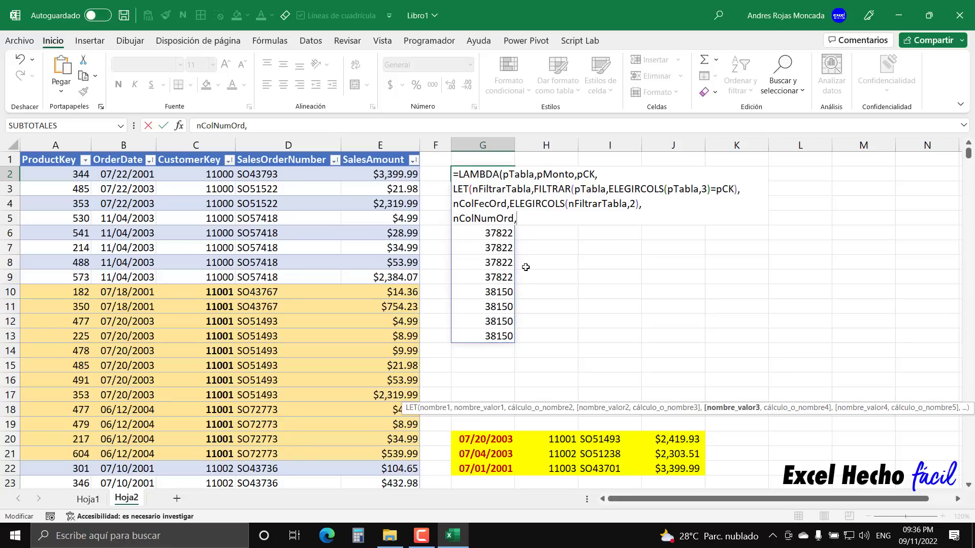
{"action": "type", "text": "ele"}
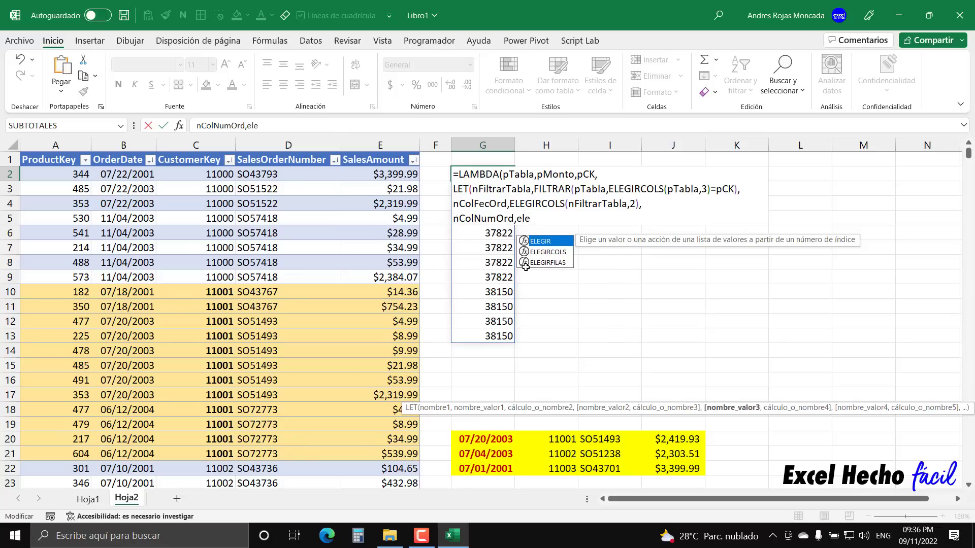
{"action": "key", "text": "Down"}
{"action": "key", "text": "Tab"}
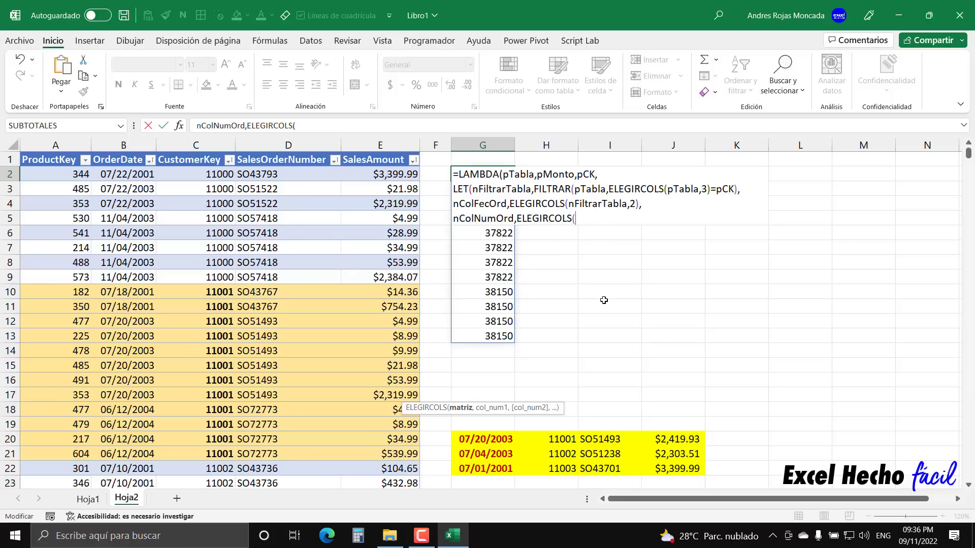
{"action": "type", "text": "nfil"}
{"action": "key", "text": "Tab"}
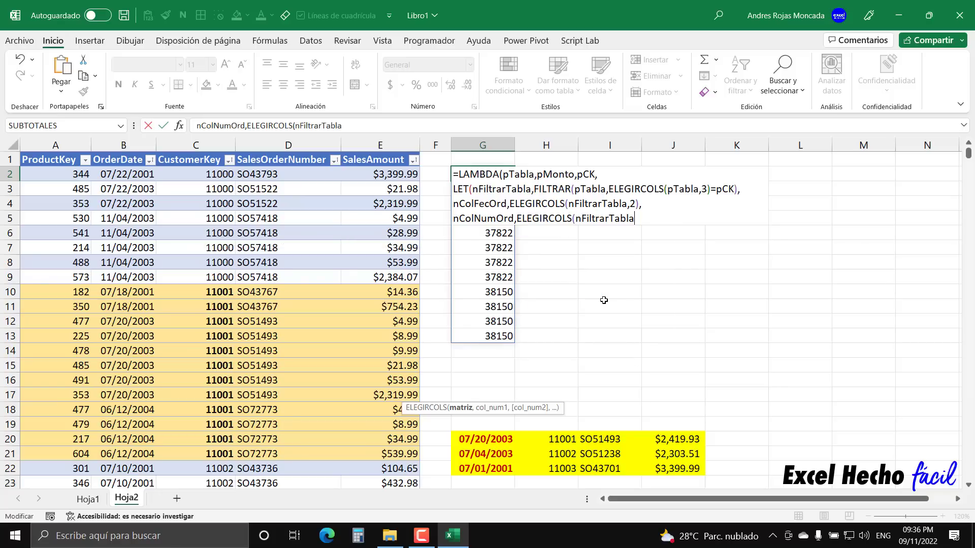
{"action": "type", "text": ",4"}
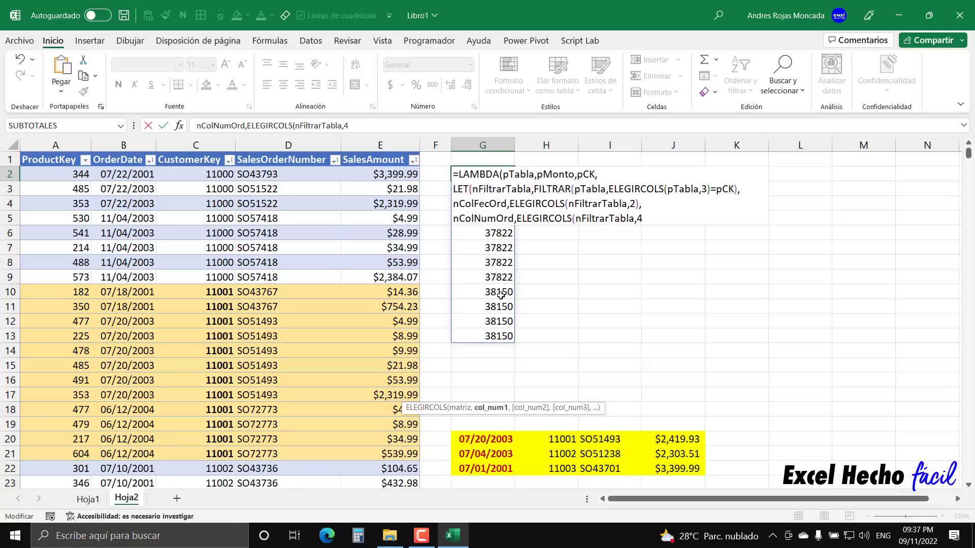
{"action": "type", "text": ")"}
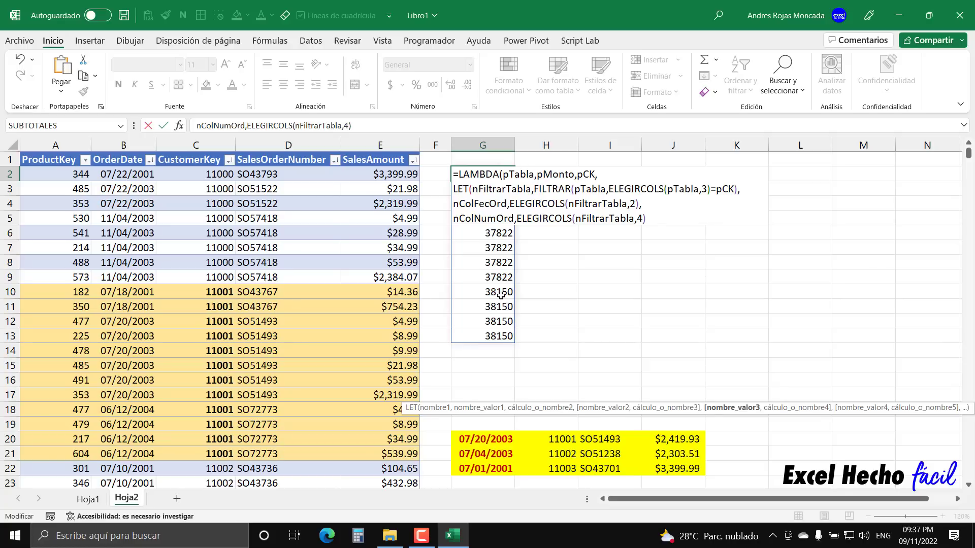
{"action": "type", "text": ","}
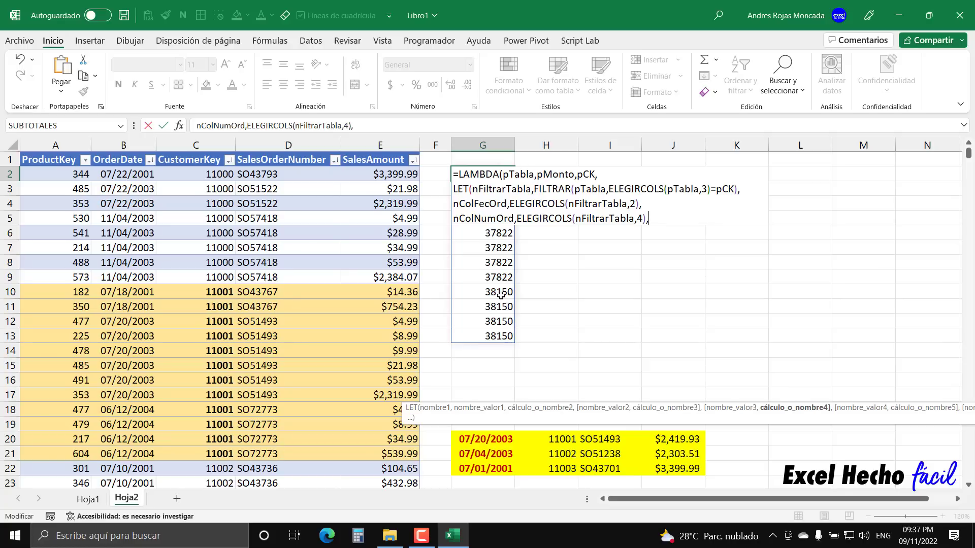
Return nColNumOrd on a new line, run the closed LAMBDA with tRegVentas, 1000 and the customer key, and compare the result with D10:D21
{"action": "key", "text": "alt+Return"}
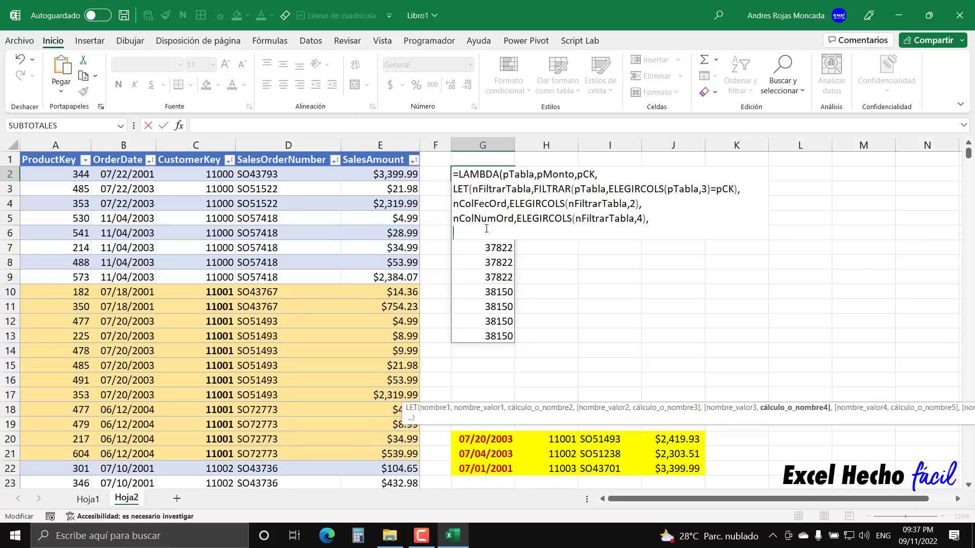
{"action": "type", "text": "ncol"}
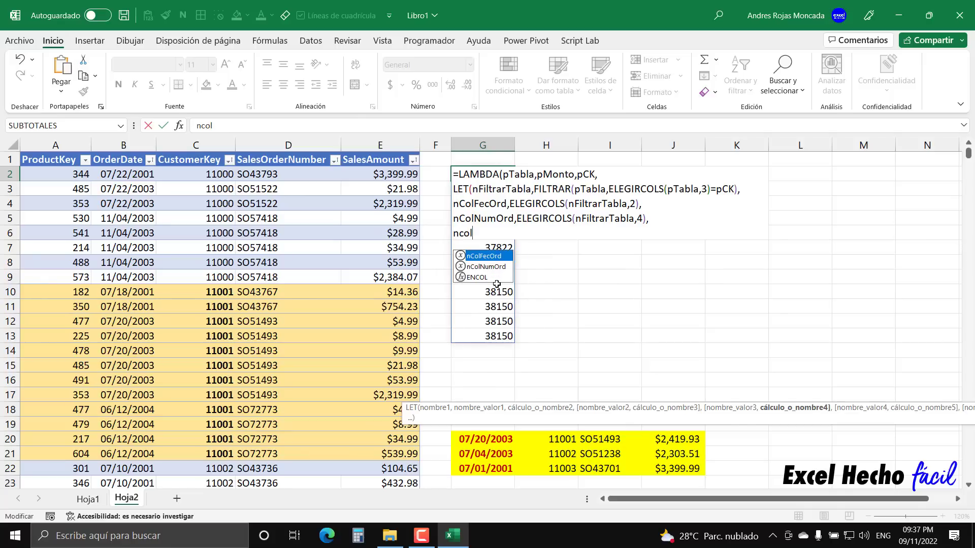
{"action": "key", "text": "Down"}
{"action": "key", "text": "Tab"}
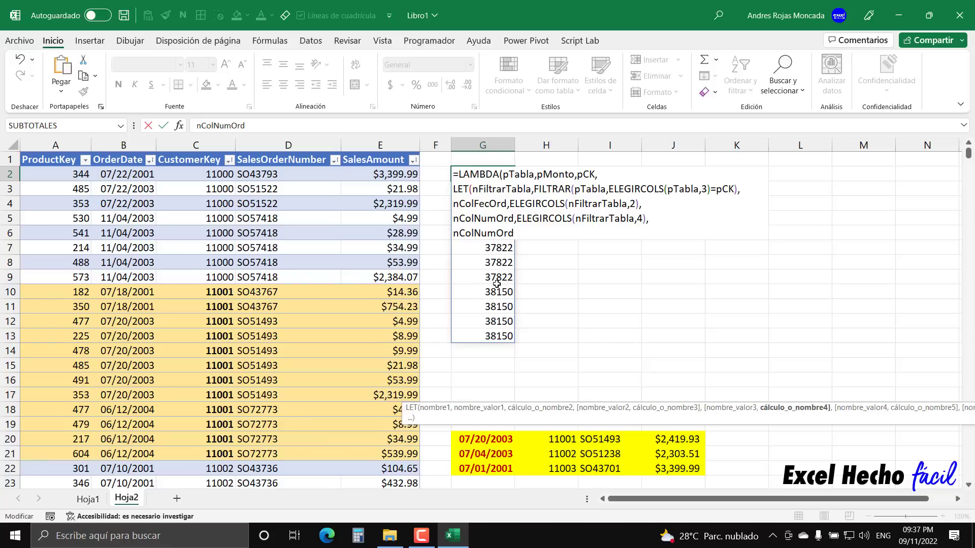
{"action": "type", "text": "))"}
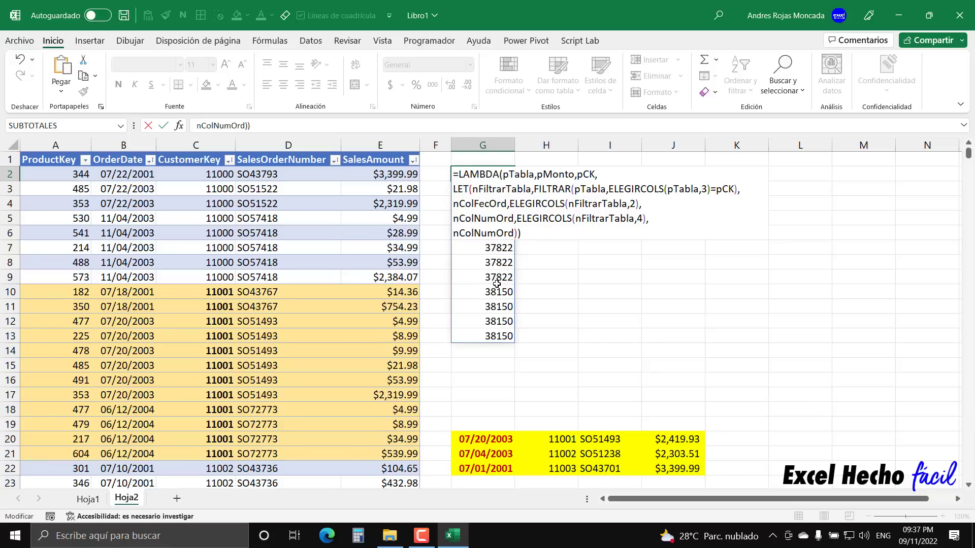
{"action": "type", "text": "(tRegVentas,1000,11001)"}
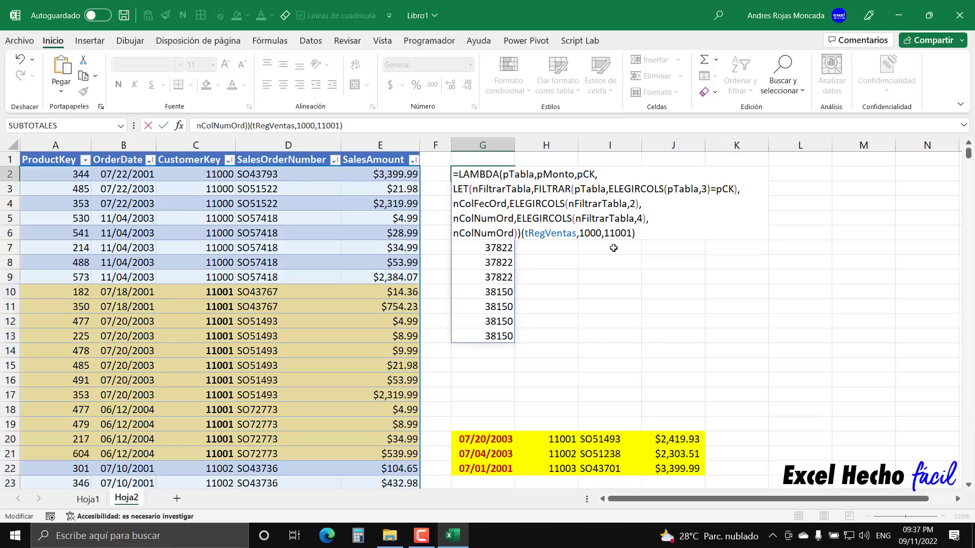
{"action": "key", "text": "Return"}
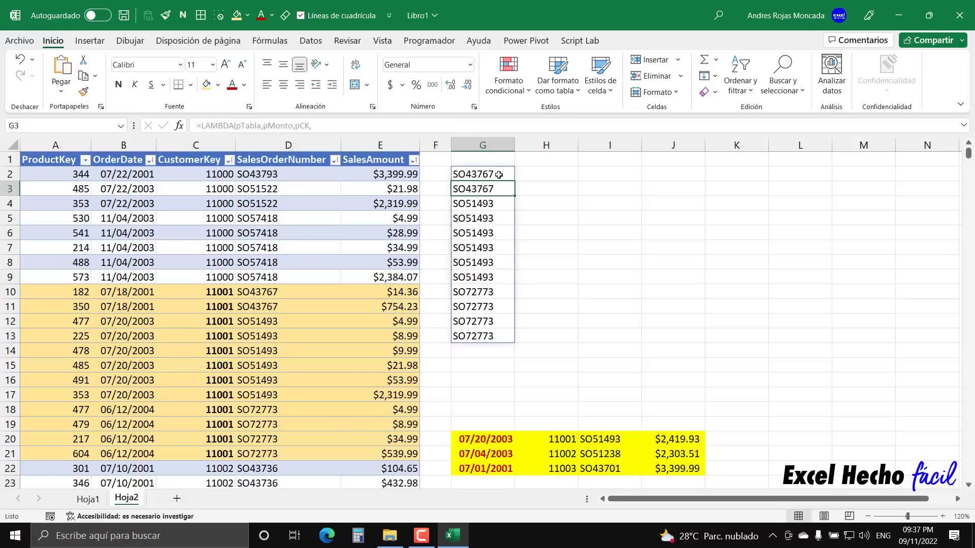
{"action": "left_click_drag", "start_coordinate": [480, 174], "coordinate": [487, 339]}
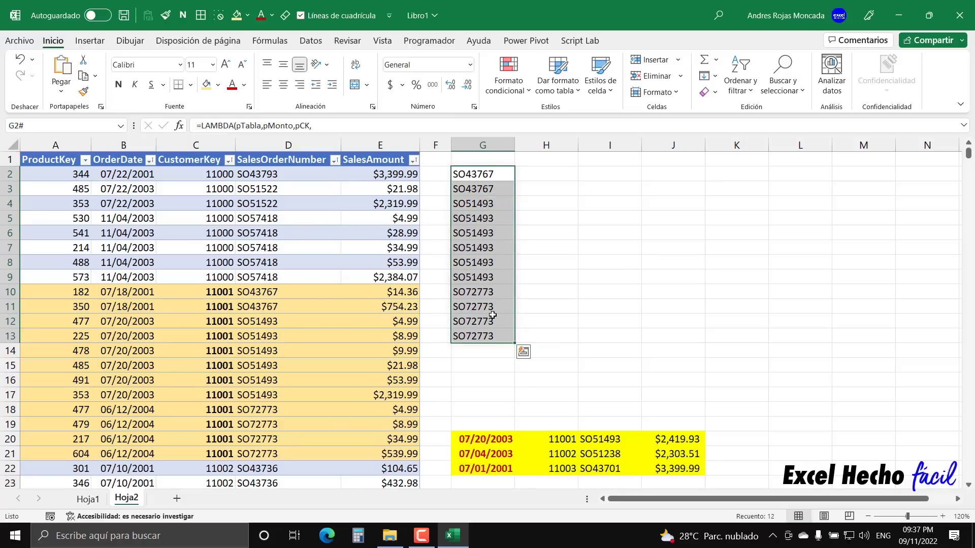
{"action": "left_click", "coordinate": [503, 178]}
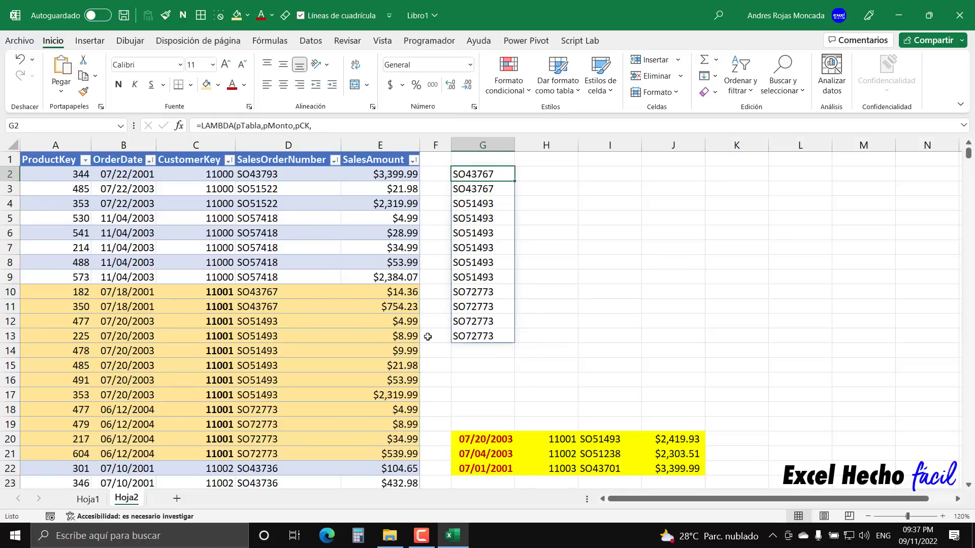
{"action": "left_click", "coordinate": [264, 293]}
{"action": "left_click_drag", "start_coordinate": [264, 293], "coordinate": [263, 454]}
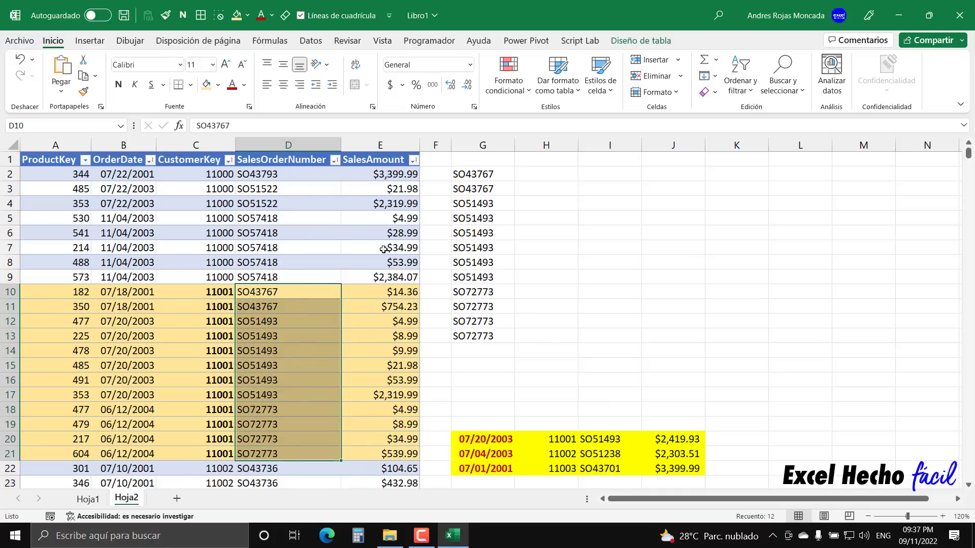
Reopen the LAMBDA formula in G2 and remove its last line, from nColNumOrd through the test arguments
{"action": "double_click", "coordinate": [464, 176]}
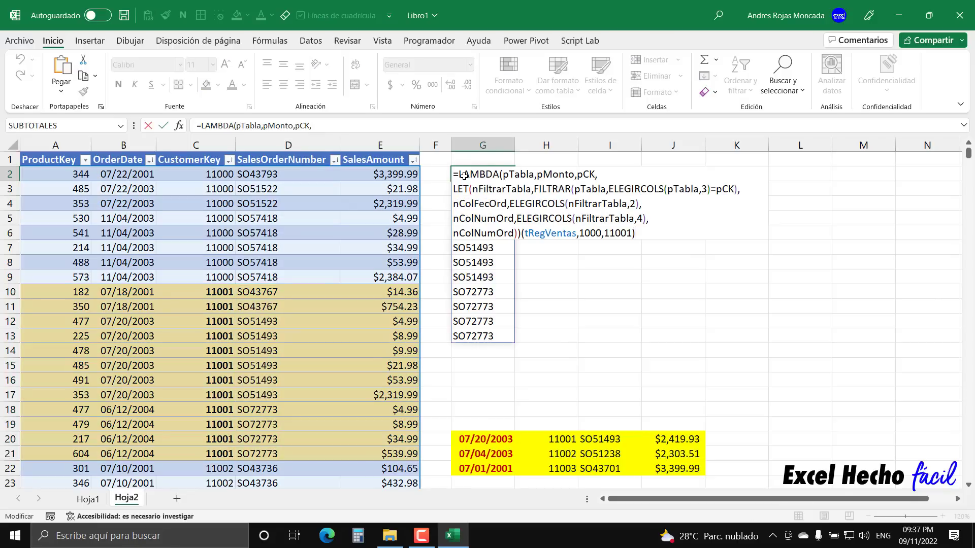
{"action": "left_click_drag", "start_coordinate": [636, 233], "coordinate": [455, 233]}
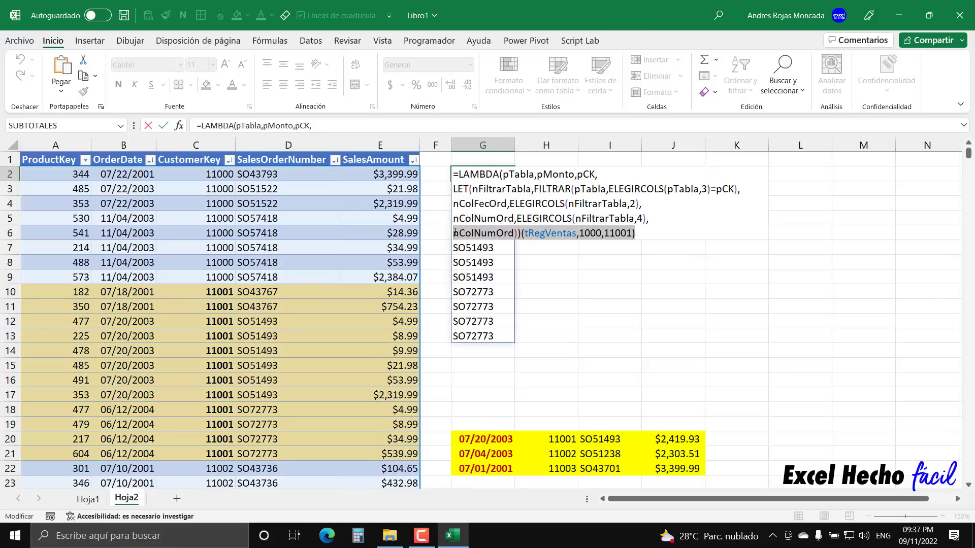
{"action": "key", "text": "Delete"}
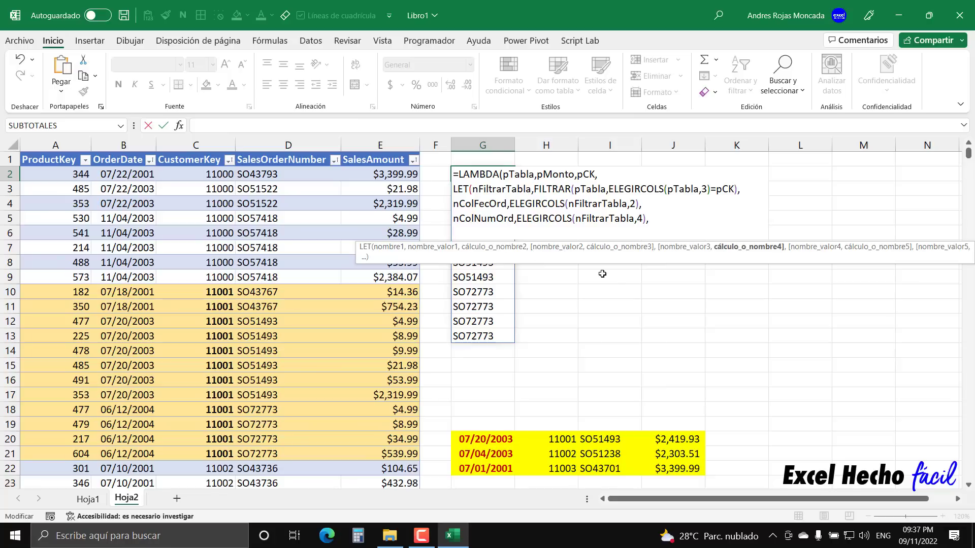
Add nColMonto as the fourth name in the LET, defined as the filtered table's fifth column with ELEGIRCOLS(nFiltrarTabla,5)
{"action": "left_click_drag", "start_coordinate": [622, 261], "coordinate": [655, 406]}
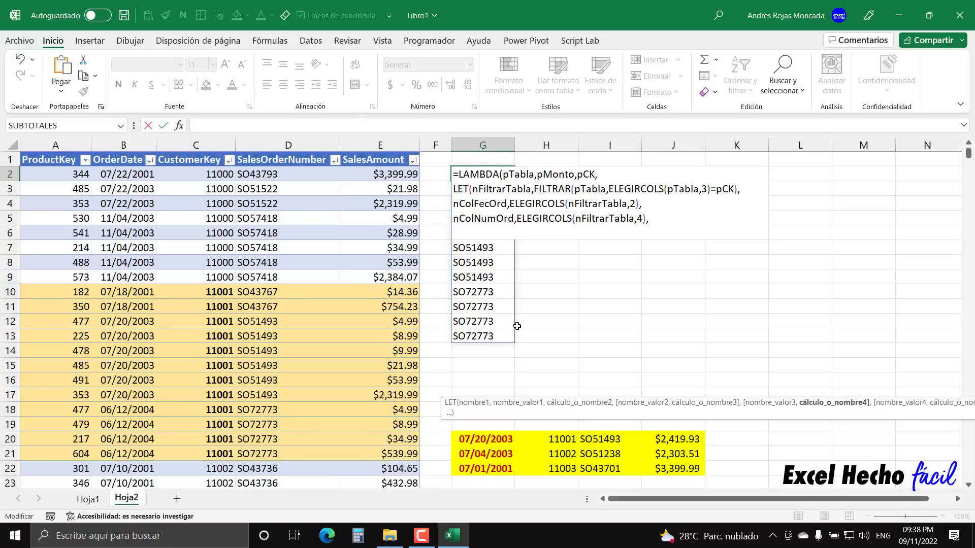
{"action": "type", "text": "n"}
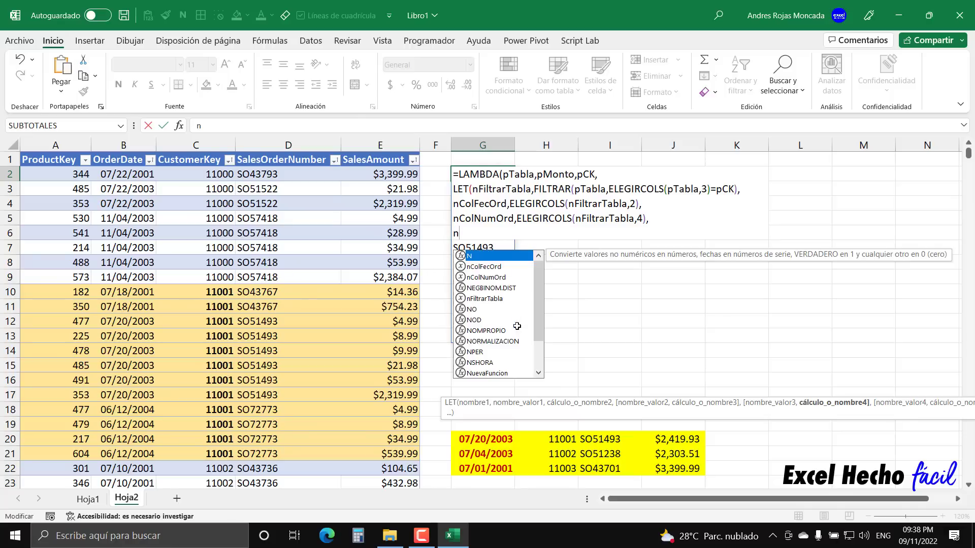
{"action": "type", "text": "ColMont"}
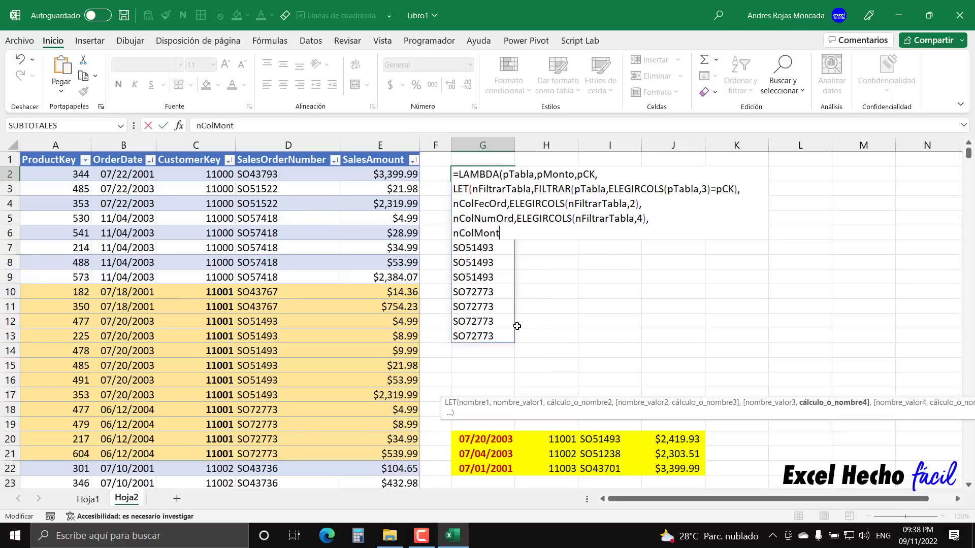
{"action": "type", "text": "o,"}
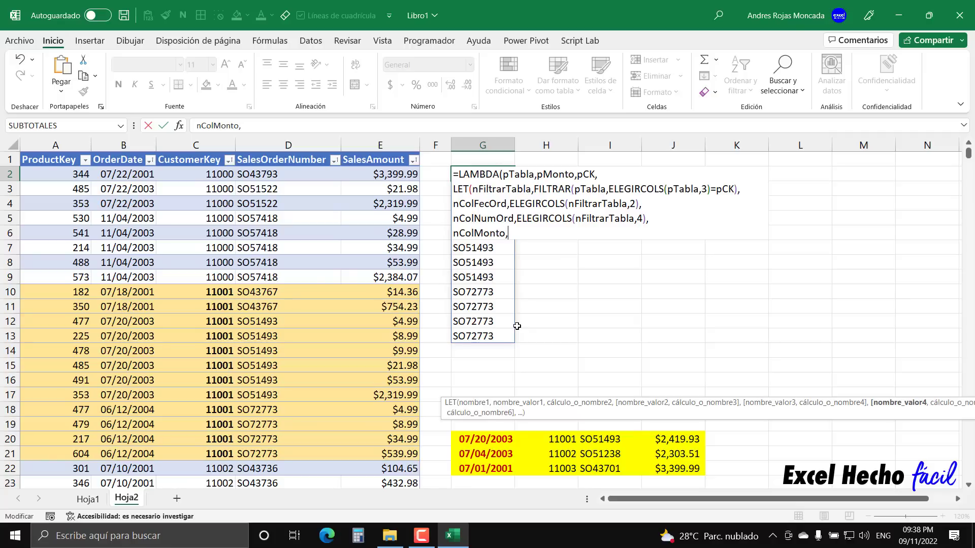
{"action": "type", "text": "ele"}
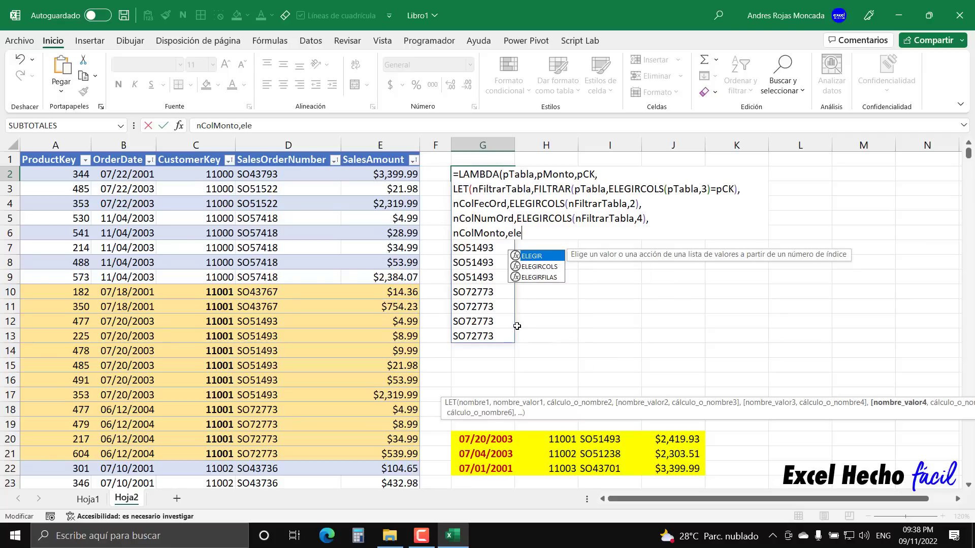
{"action": "key", "text": "Down"}
{"action": "key", "text": "Tab"}
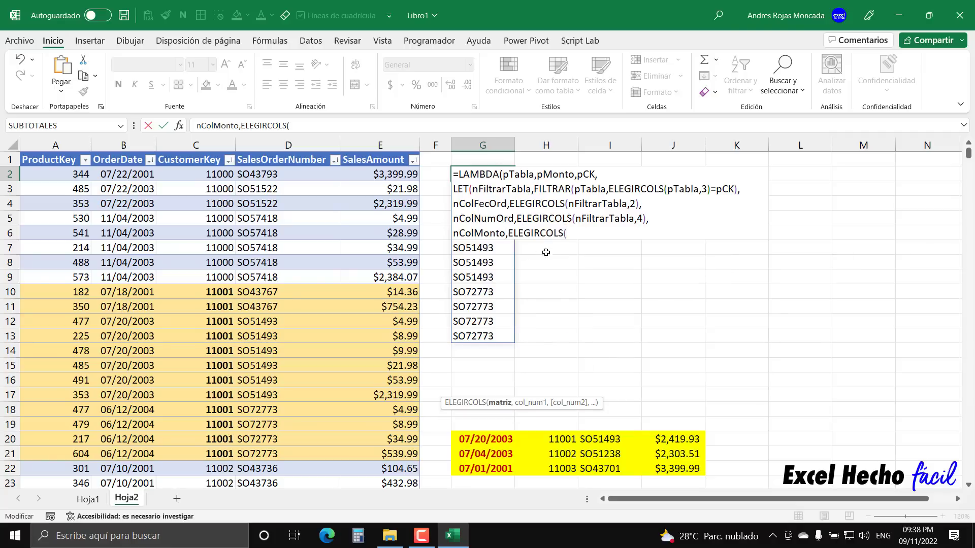
{"action": "type", "text": "nF"}
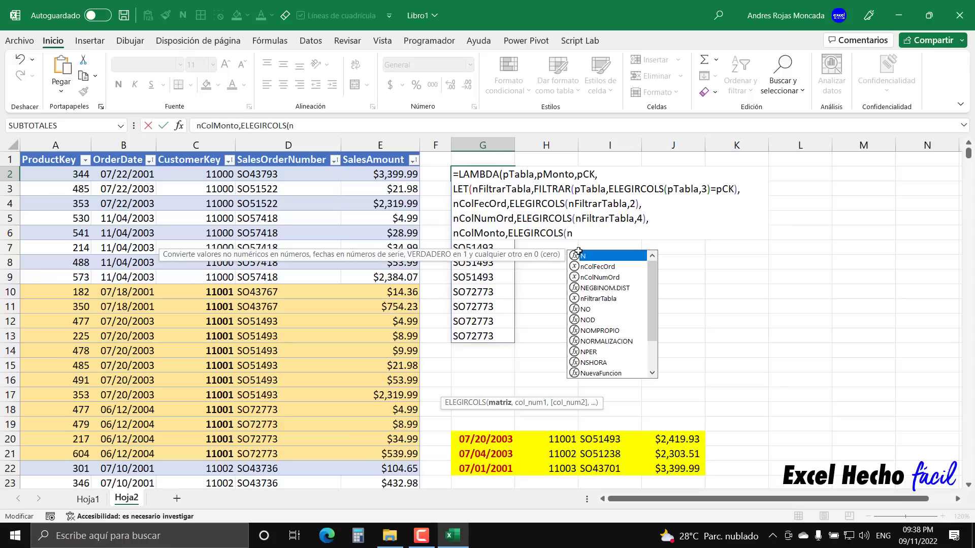
{"action": "key", "text": "Tab"}
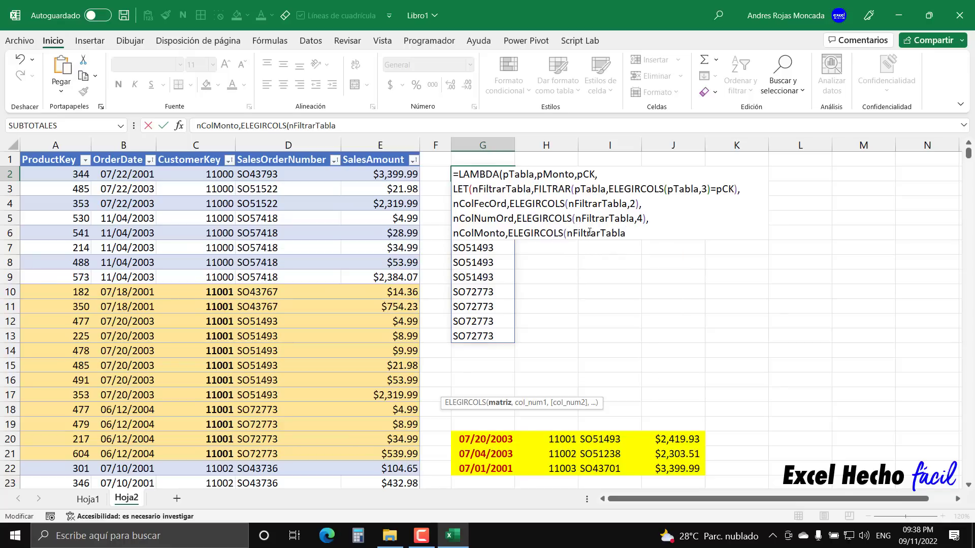
{"action": "type", "text": ",5)"}
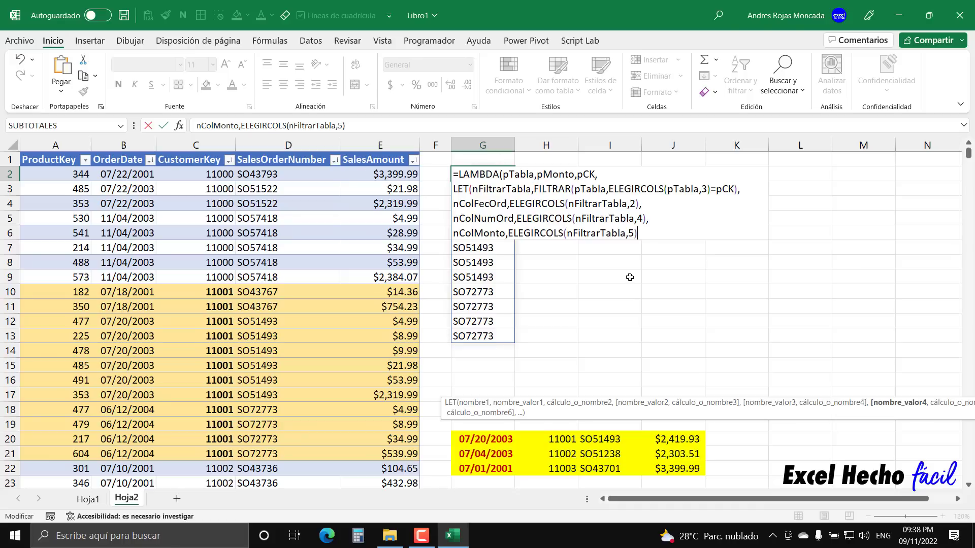
Return nColMonto on a new line of the LET and run the closed LAMBDA with tRegVentas, 1000 and the customer key
{"action": "type", "text": ","}
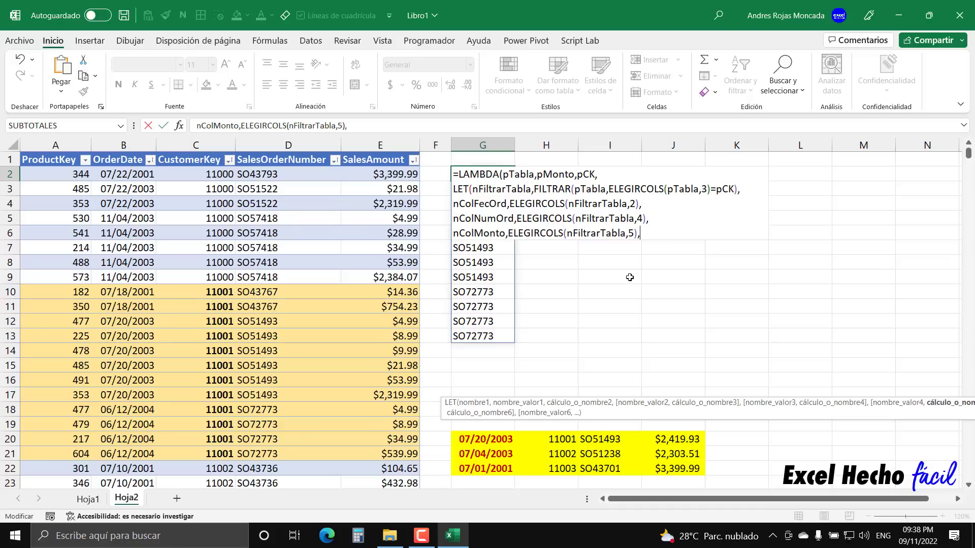
{"action": "key", "text": "alt+Return"}
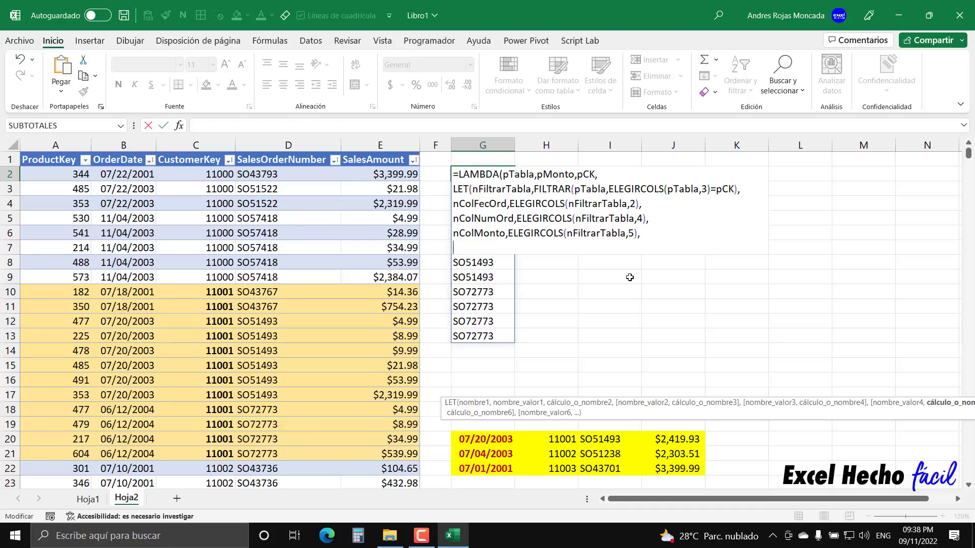
{"action": "type", "text": "ncol"}
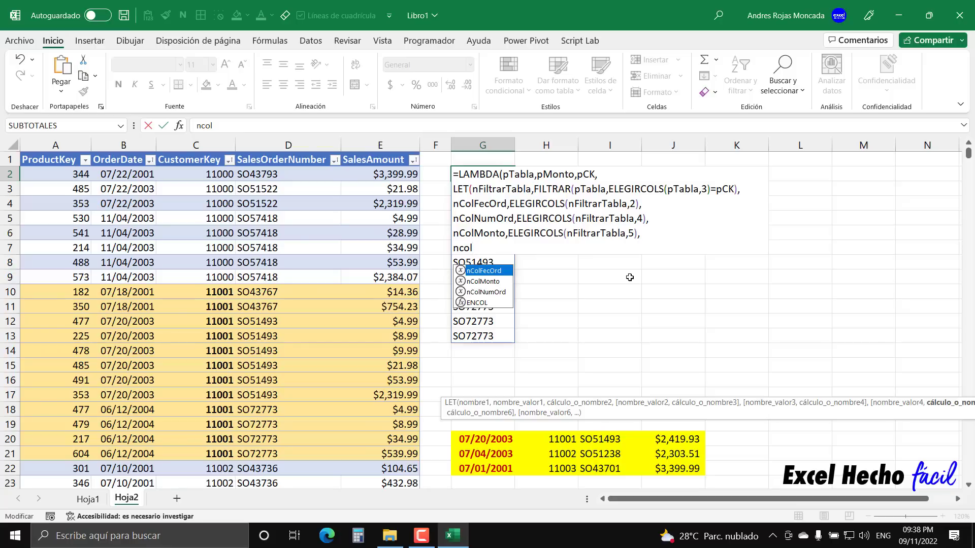
{"action": "key", "text": "Down"}
{"action": "key", "text": "Down"}
{"action": "key", "text": "Up"}
{"action": "key", "text": "Tab"}
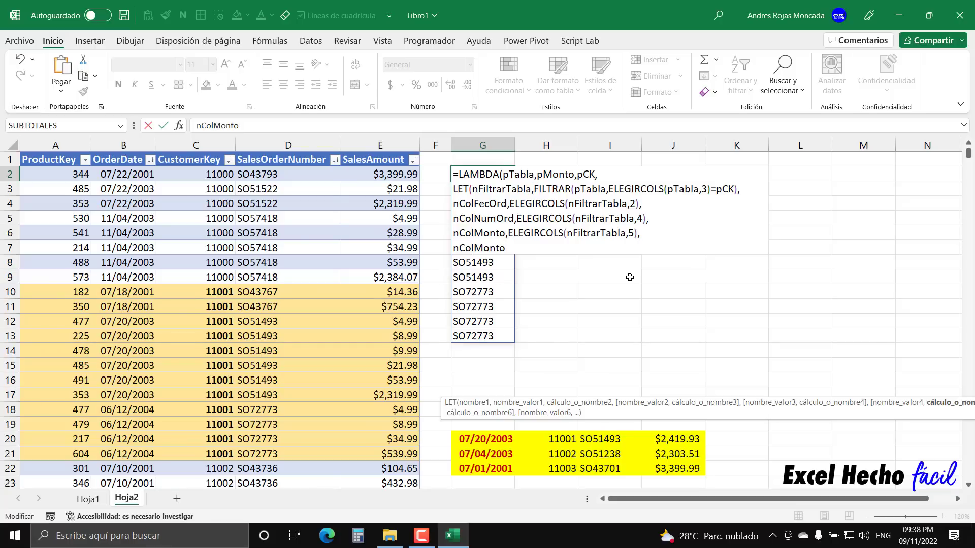
{"action": "type", "text": "))"}
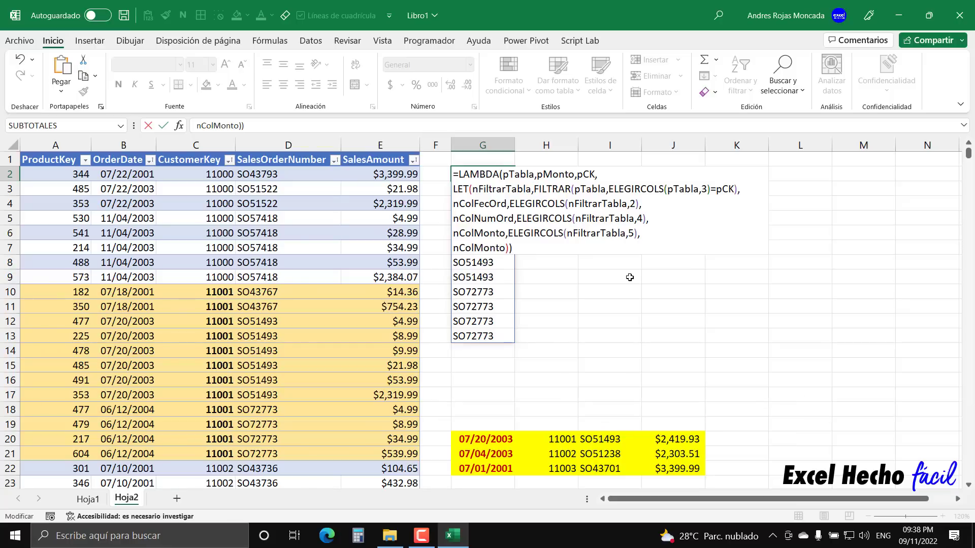
{"action": "type", "text": "(tRegVentas,1000,11001)"}
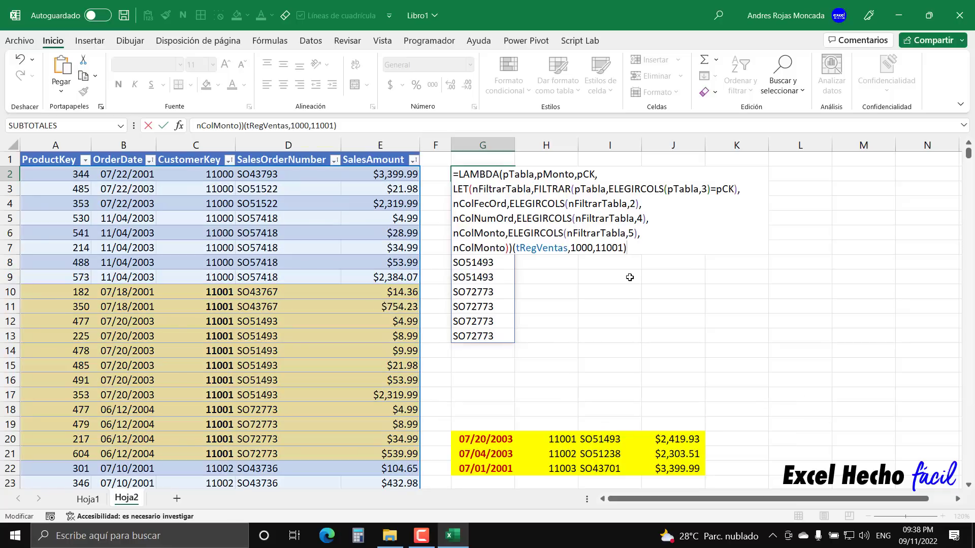
{"action": "key", "text": "Return"}
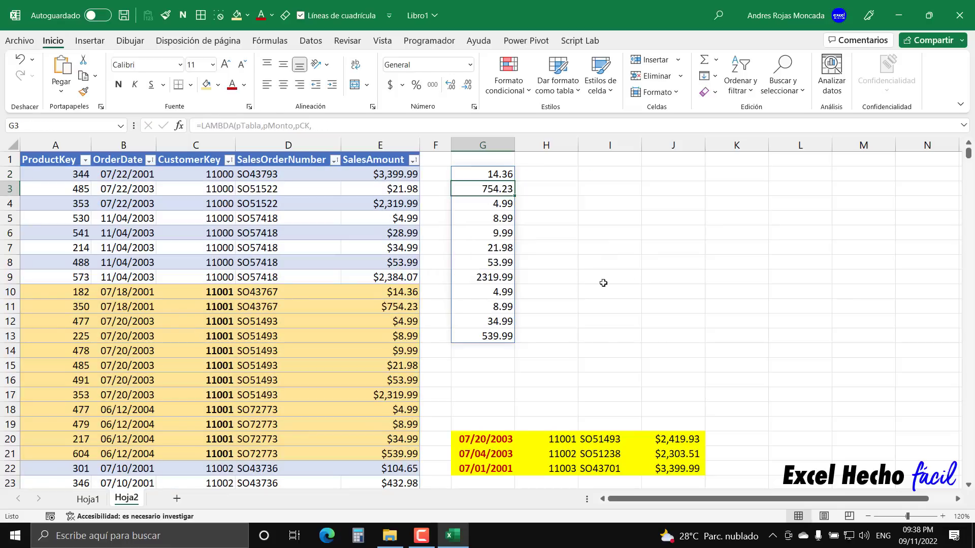
Compare the spilled amounts in G2:G13 with the customer's SalesAmount values in E10:E21
{"action": "left_click_drag", "start_coordinate": [398, 292], "coordinate": [399, 454]}
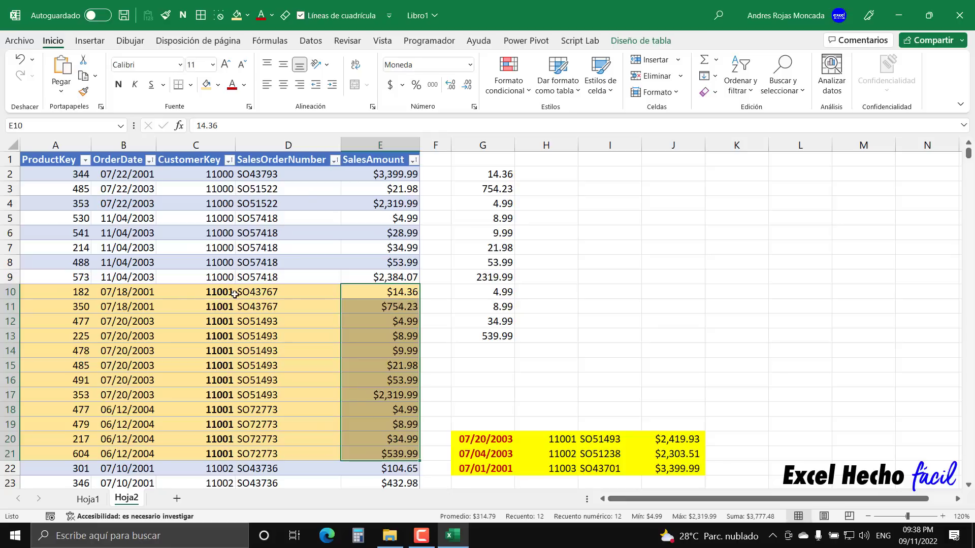
{"action": "left_click_drag", "start_coordinate": [480, 174], "coordinate": [483, 336]}
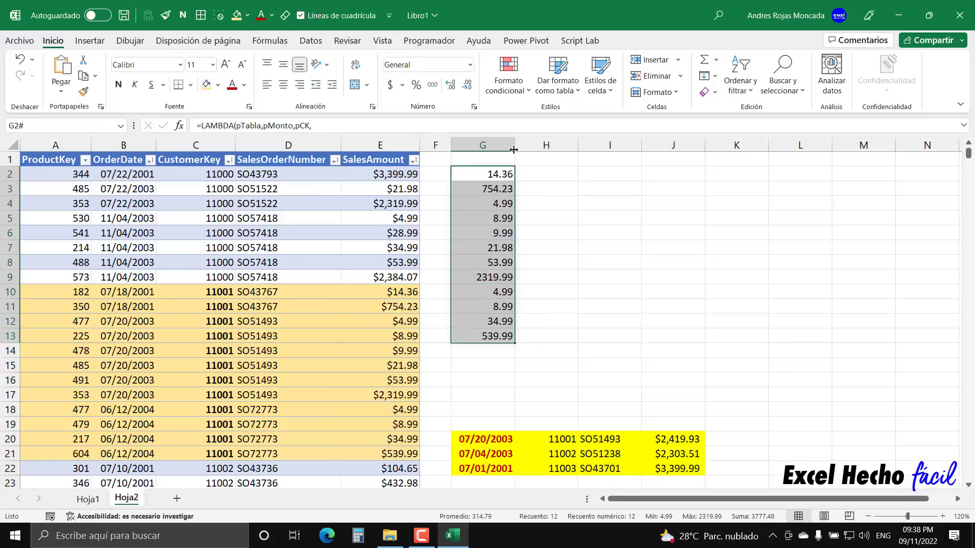
{"action": "left_click_drag", "start_coordinate": [407, 292], "coordinate": [401, 452]}
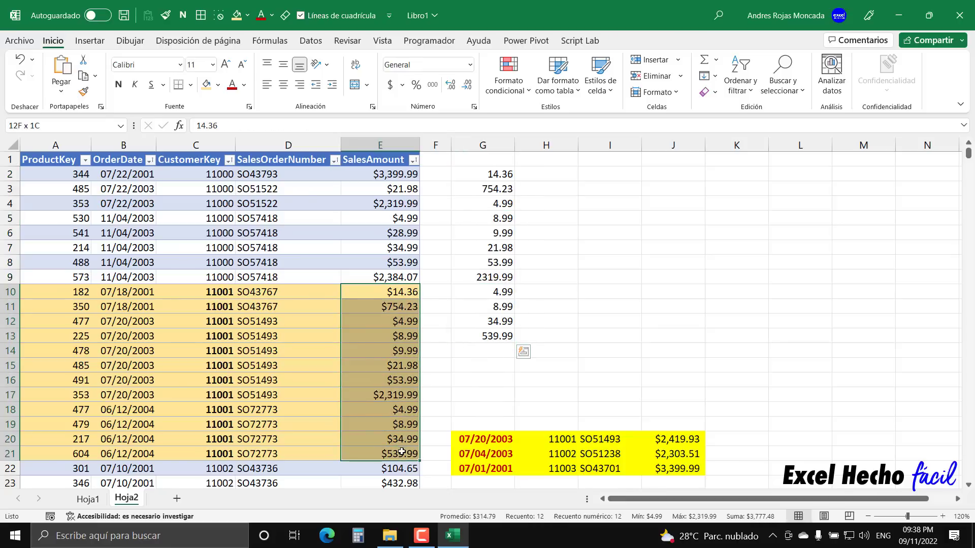
Reopen the LAMBDA formula in G2 and remove its last line, from nColMonto through the test arguments
{"action": "left_click", "coordinate": [502, 175]}
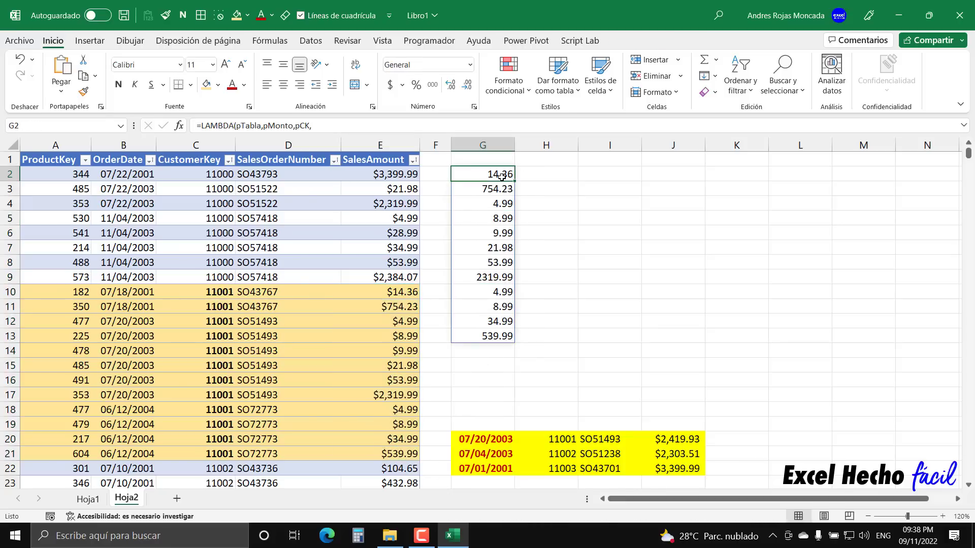
{"action": "key", "text": "F2"}
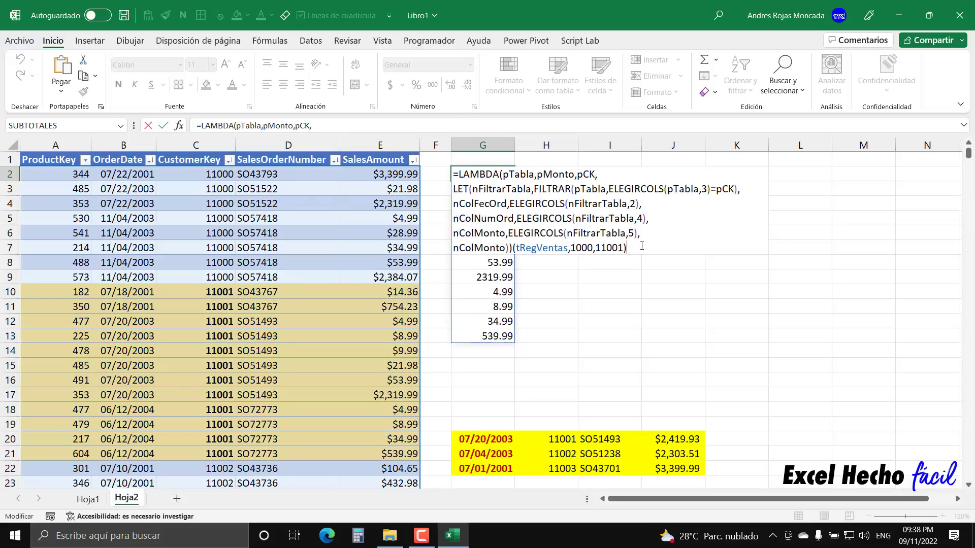
{"action": "left_click_drag", "start_coordinate": [628, 248], "coordinate": [453, 248]}
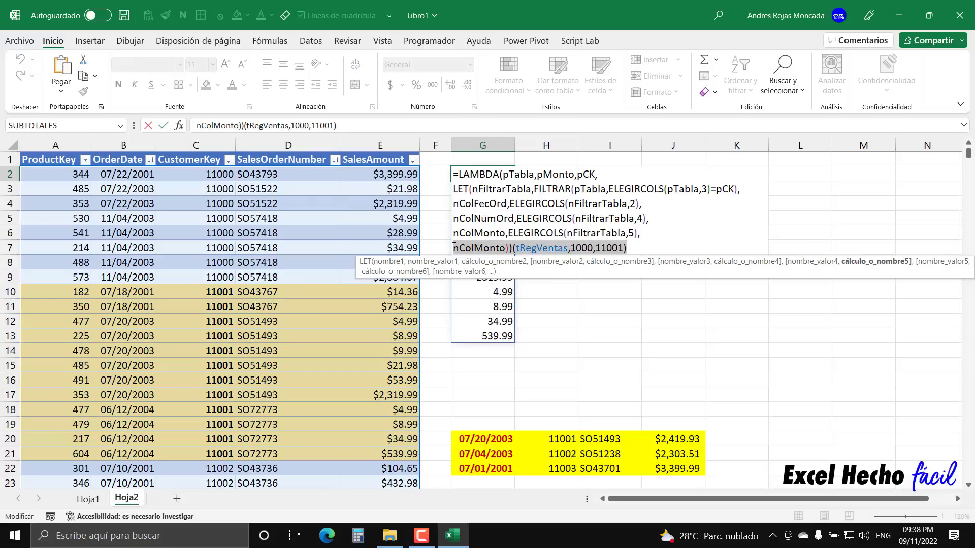
{"action": "key", "text": "BackSpace"}
{"action": "left_click_drag", "start_coordinate": [582, 274], "coordinate": [673, 411]}
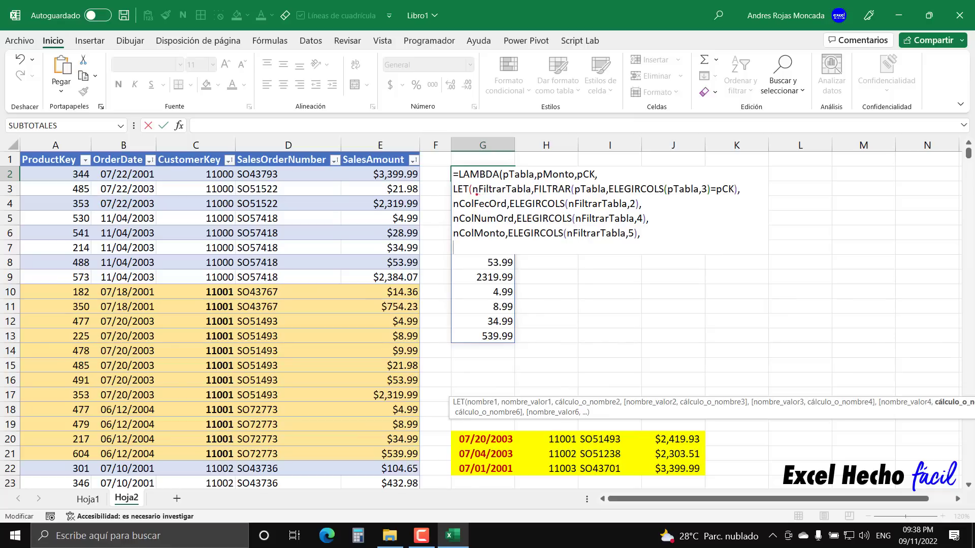
{"action": "left_click_drag", "start_coordinate": [474, 193], "coordinate": [531, 194]}
{"action": "mouse_move", "coordinate": [589, 209]}
{"action": "left_mouse_down"}
{"action": "mouse_move", "coordinate": [532, 219]}
{"action": "mouse_move", "coordinate": [506, 200]}
{"action": "left_mouse_up"}
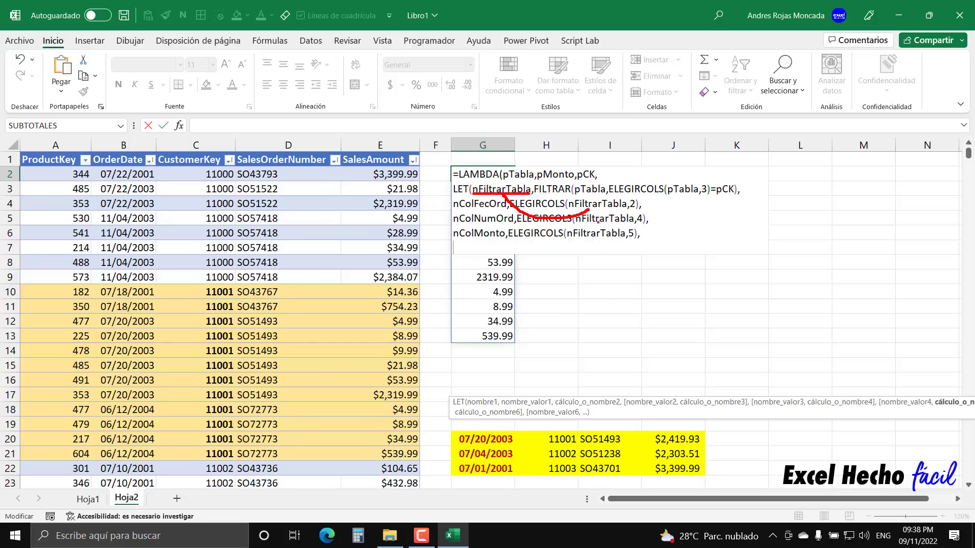
{"action": "mouse_move", "coordinate": [607, 227]}
{"action": "left_mouse_down"}
{"action": "mouse_move", "coordinate": [549, 249]}
{"action": "mouse_move", "coordinate": [496, 196]}
{"action": "left_mouse_up"}
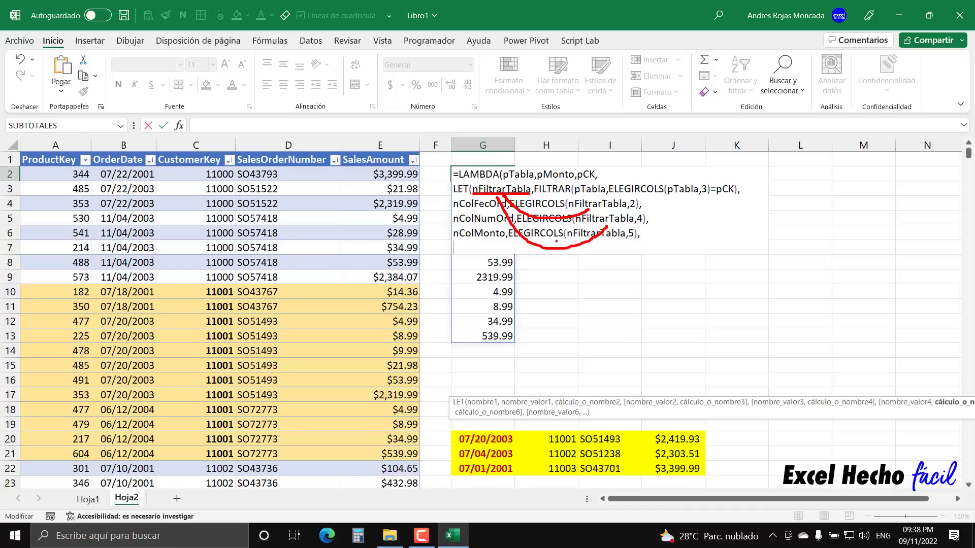
{"action": "mouse_move", "coordinate": [609, 239]}
{"action": "left_mouse_down"}
{"action": "mouse_move", "coordinate": [512, 270]}
{"action": "mouse_move", "coordinate": [489, 199]}
{"action": "left_mouse_up"}
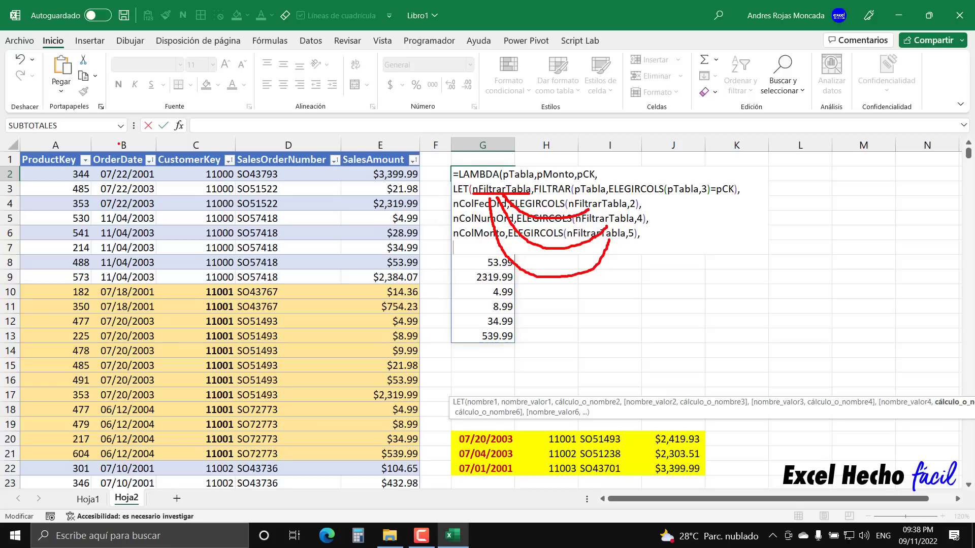
{"action": "left_click_drag", "start_coordinate": [116, 149], "coordinate": [116, 75]}
{"action": "left_click_drag", "start_coordinate": [258, 150], "coordinate": [258, 97]}
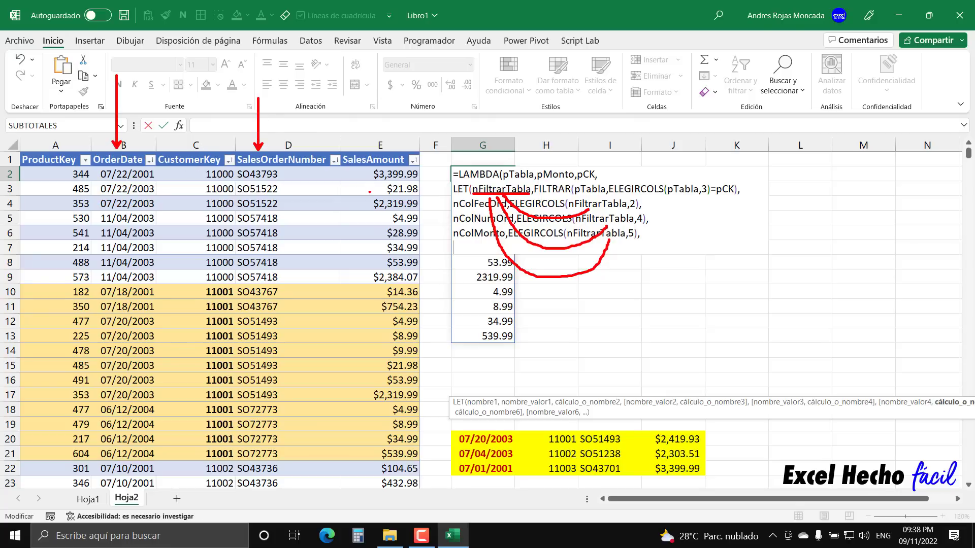
{"action": "left_click_drag", "start_coordinate": [377, 145], "coordinate": [376, 87]}
{"action": "key", "text": "e"}
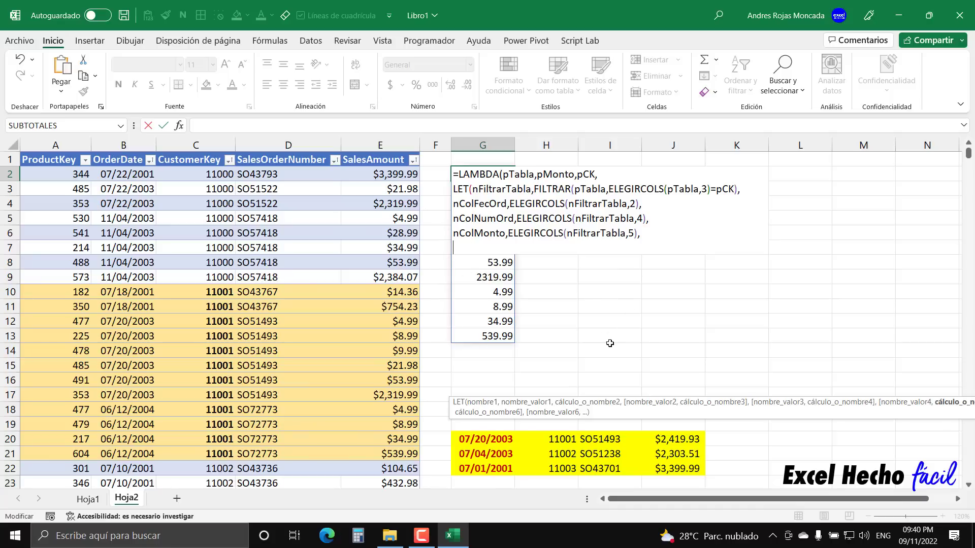
Add nOrdenesUnicas as the fifth name in the LET, defined with UNICOS applied to nColNumOrd
{"action": "type", "text": "n"}
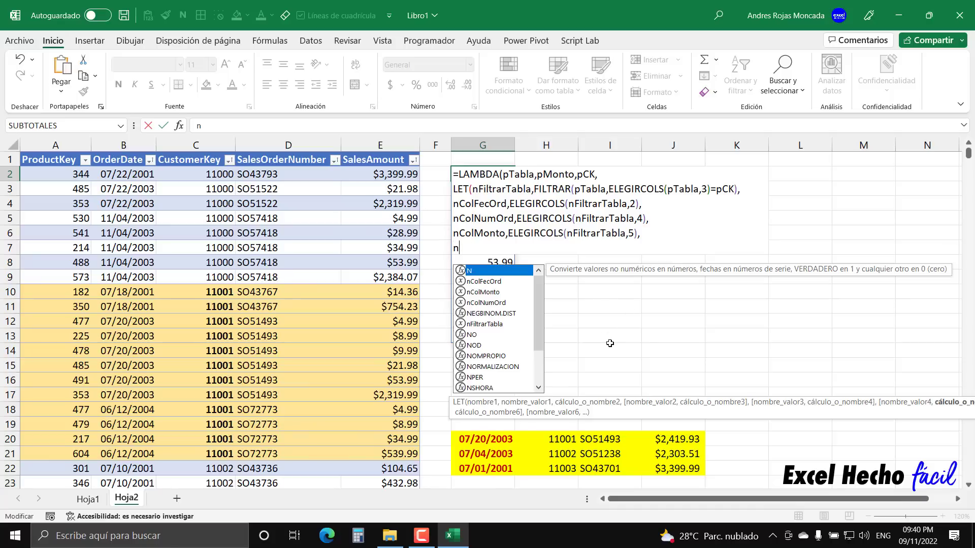
{"action": "type", "text": "Ordenes"}
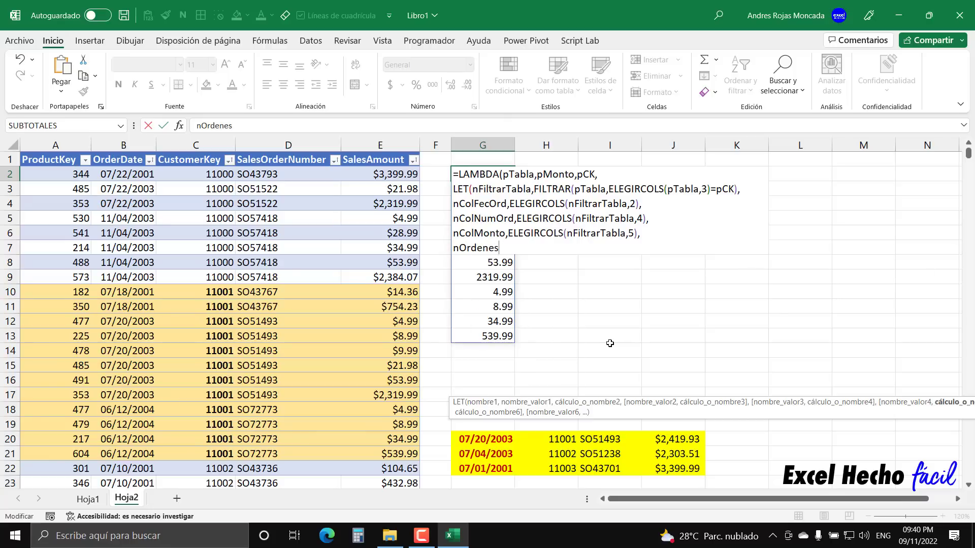
{"action": "type", "text": "Unicas,"}
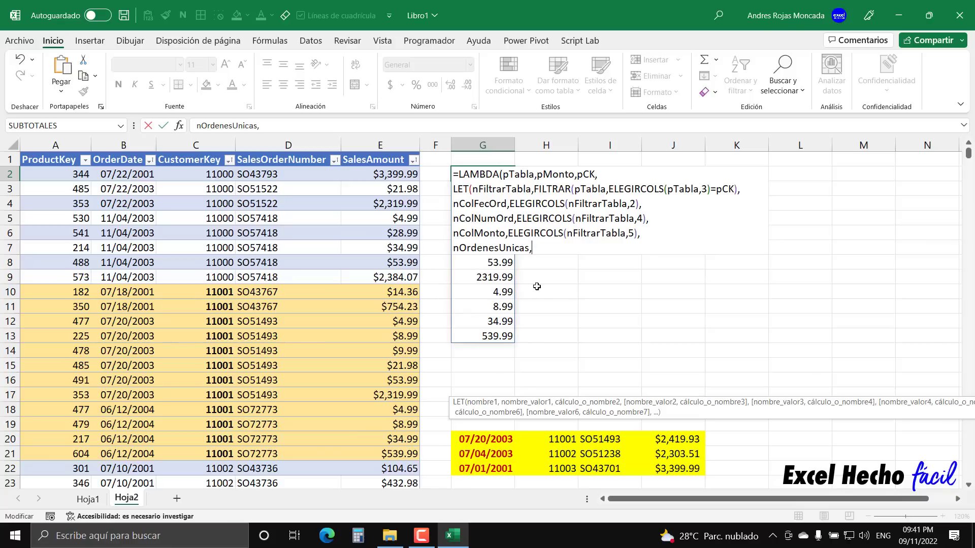
{"action": "type", "text": "unico"}
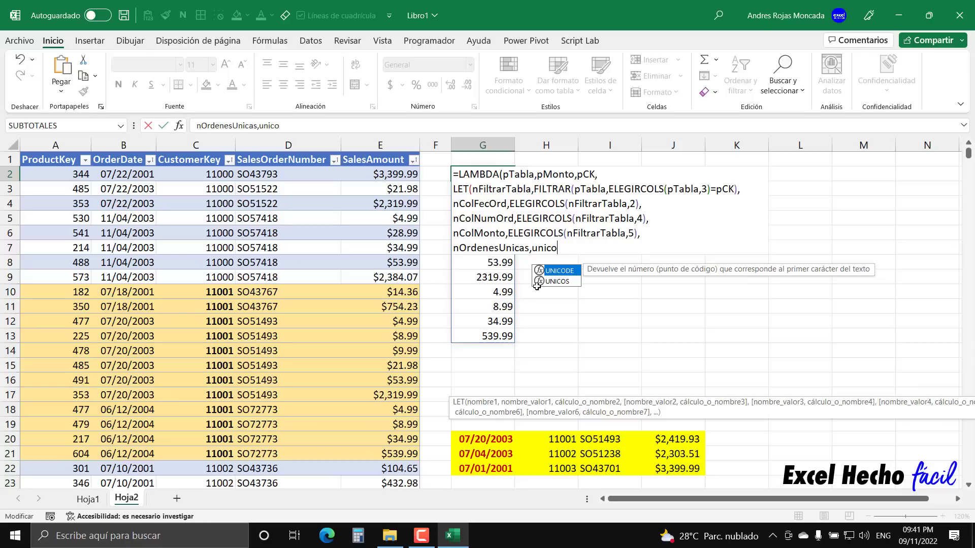
{"action": "type", "text": "s"}
{"action": "key", "text": "Tab"}
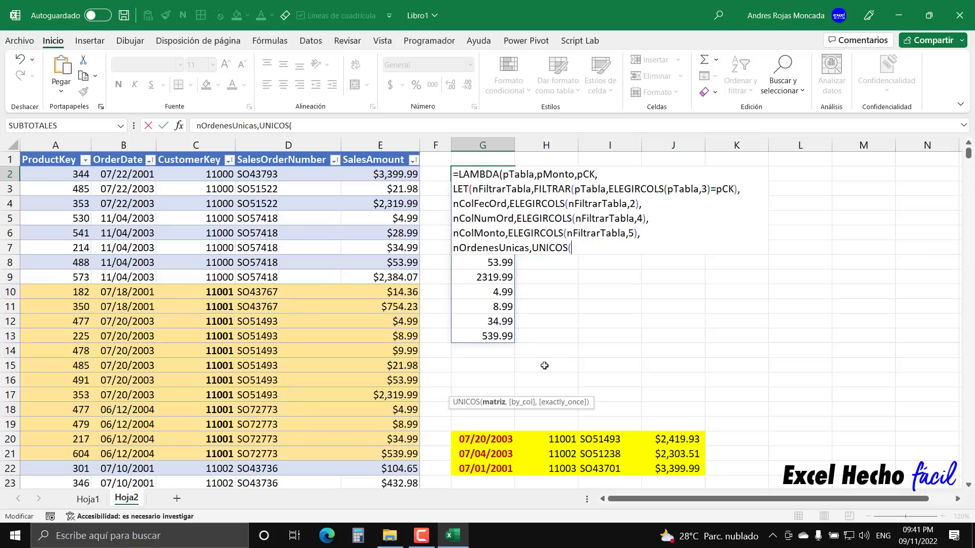
{"action": "type", "text": "nv"}
{"action": "key", "text": "BackSpace"}
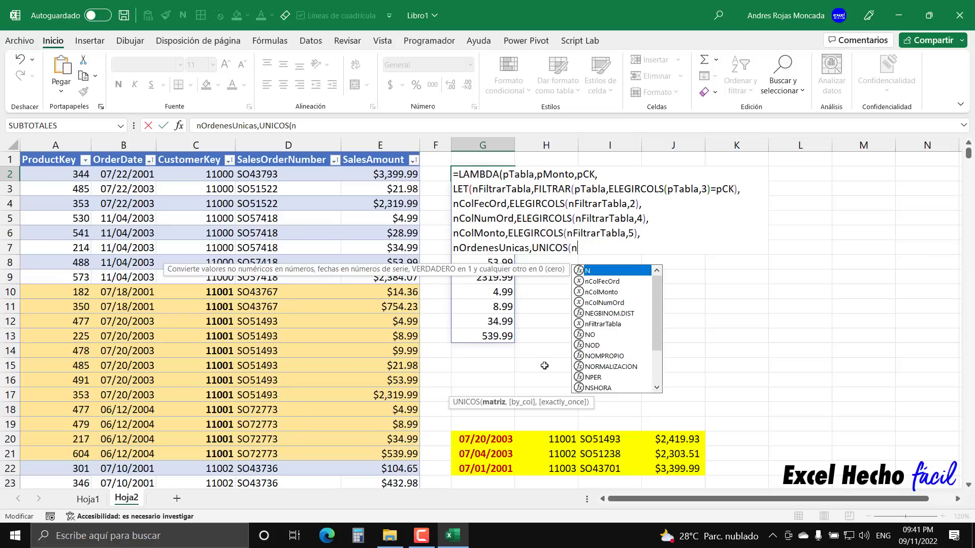
{"action": "type", "text": "col"}
{"action": "key", "text": "Down"}
{"action": "key", "text": "Down"}
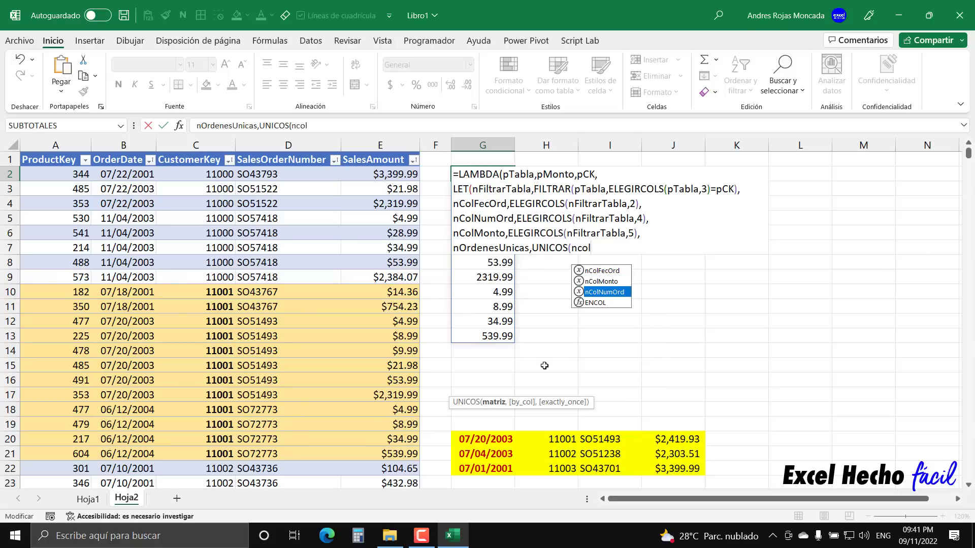
{"action": "key", "text": "Tab"}
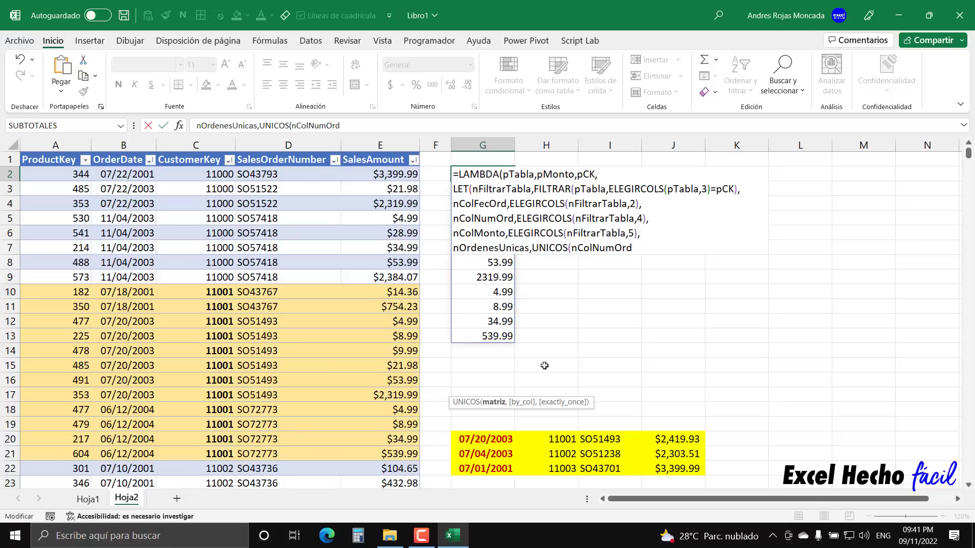
{"action": "mouse_move", "coordinate": [598, 253]}
{"action": "left_mouse_down"}
{"action": "mouse_move", "coordinate": [486, 278]}
{"action": "mouse_move", "coordinate": [466, 224]}
{"action": "mouse_move", "coordinate": [515, 225]}
{"action": "left_mouse_up"}
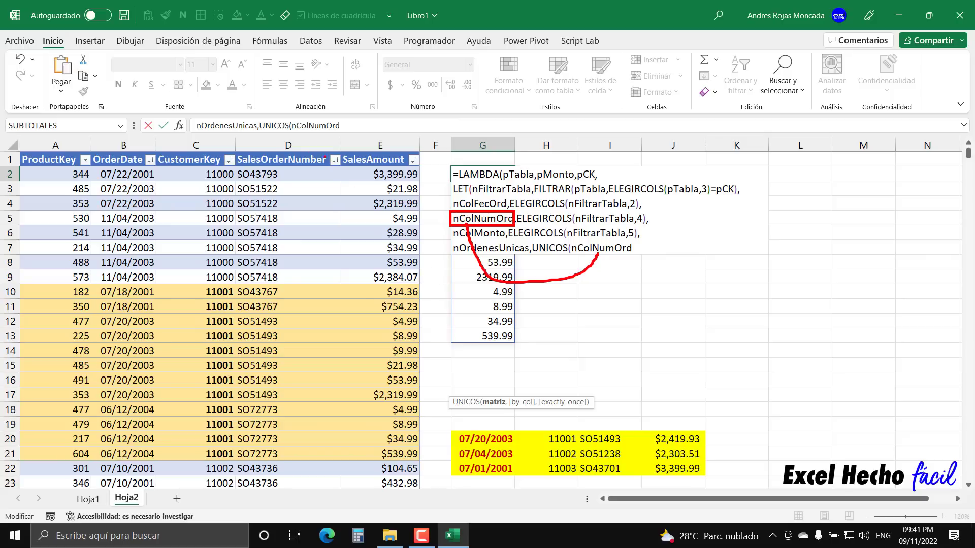
{"action": "left_click_drag", "start_coordinate": [297, 152], "coordinate": [288, 101]}
{"action": "key", "text": "Escape"}
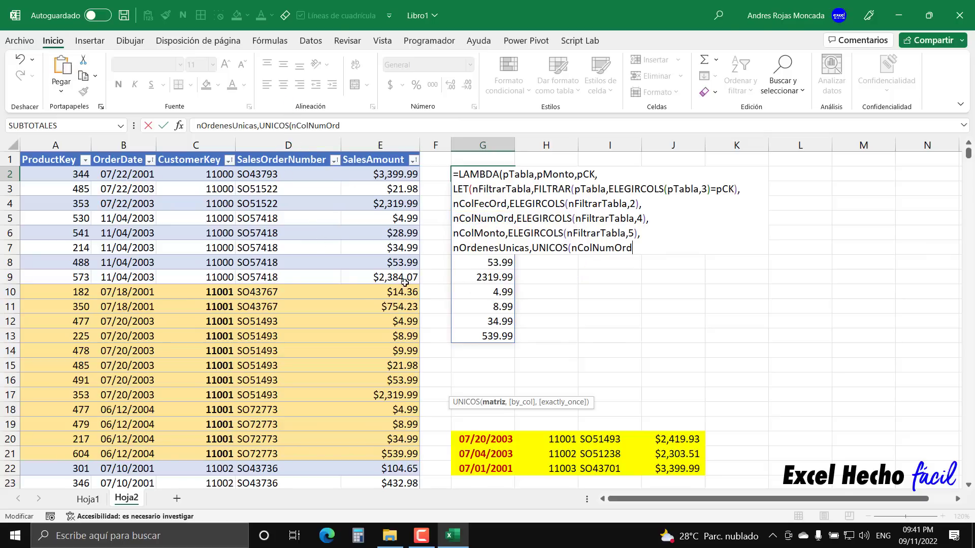
Close the UNICOS definition, return nOrdenesUnicas on a new line, and run the LAMBDA with tRegVentas, 1000 and the customer key
{"action": "type", "text": ")"}
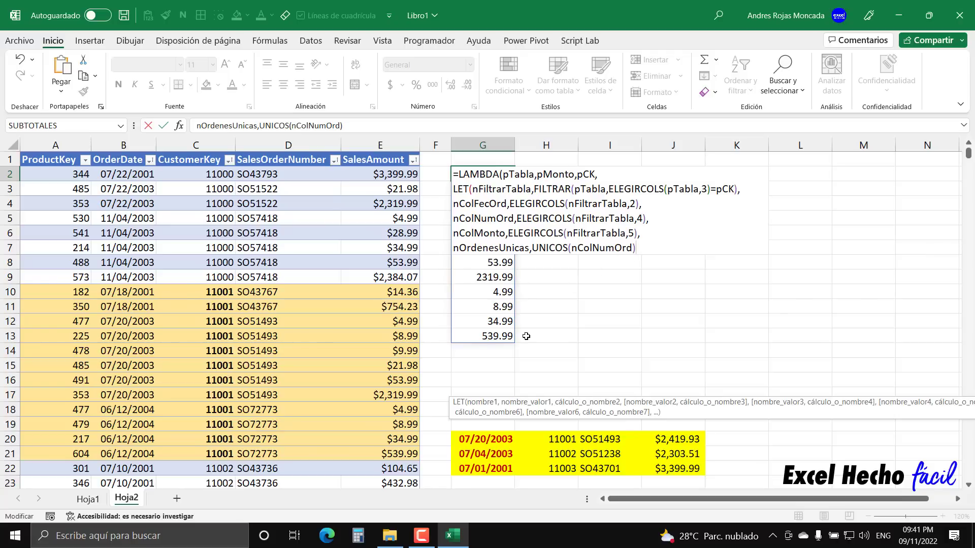
{"action": "type", "text": ","}
{"action": "key", "text": "alt+Return"}
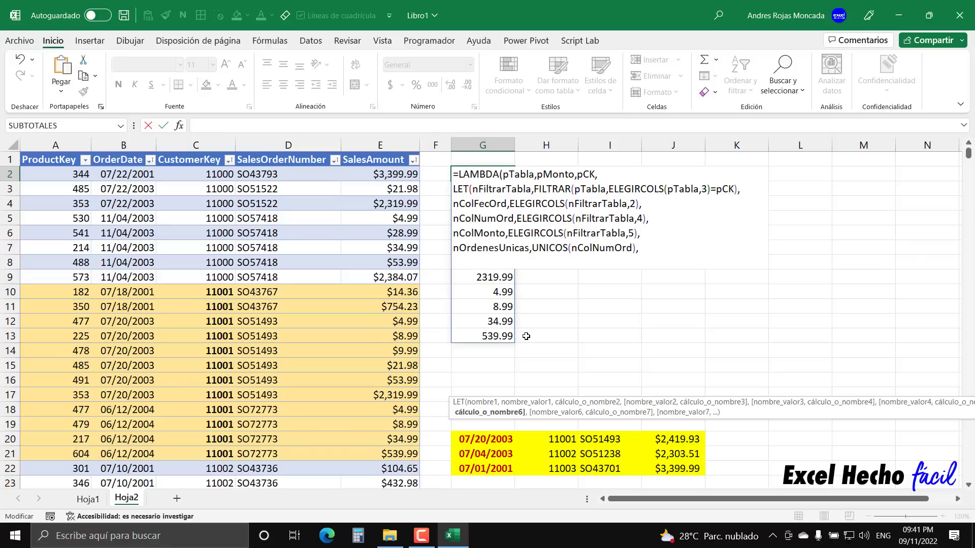
{"action": "type", "text": "nOrdenesUnicas"}
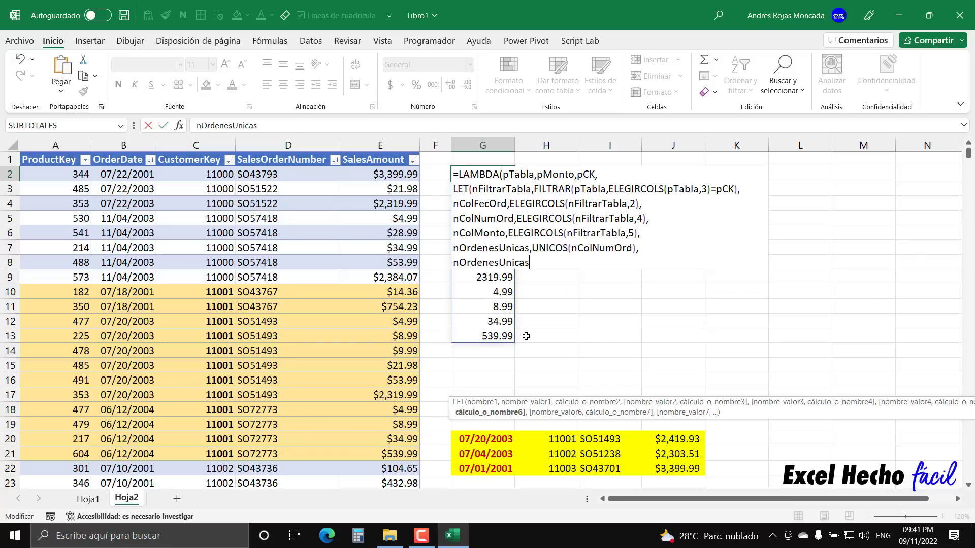
{"action": "type", "text": "))"}
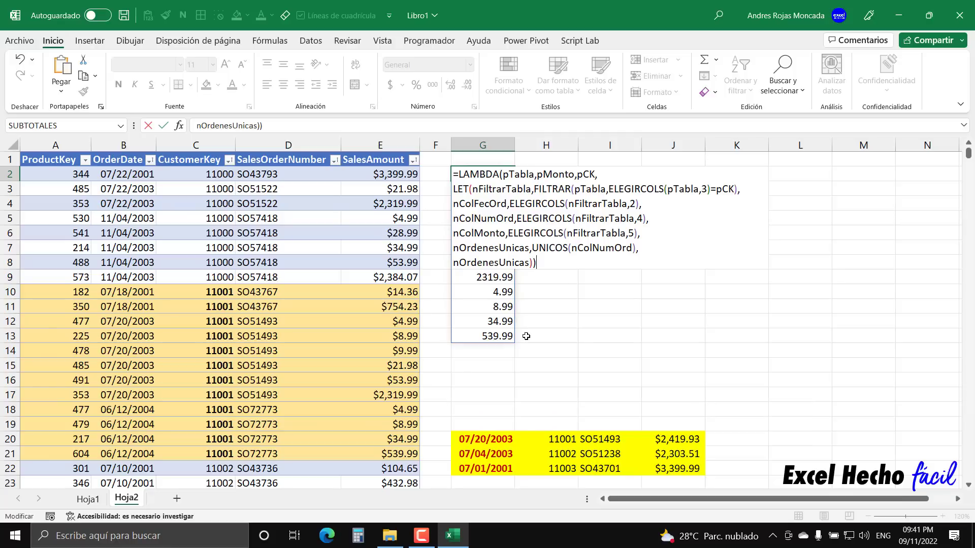
{"action": "type", "text": "(tRegVentas,1000,11001)"}
{"action": "key", "text": "Return"}
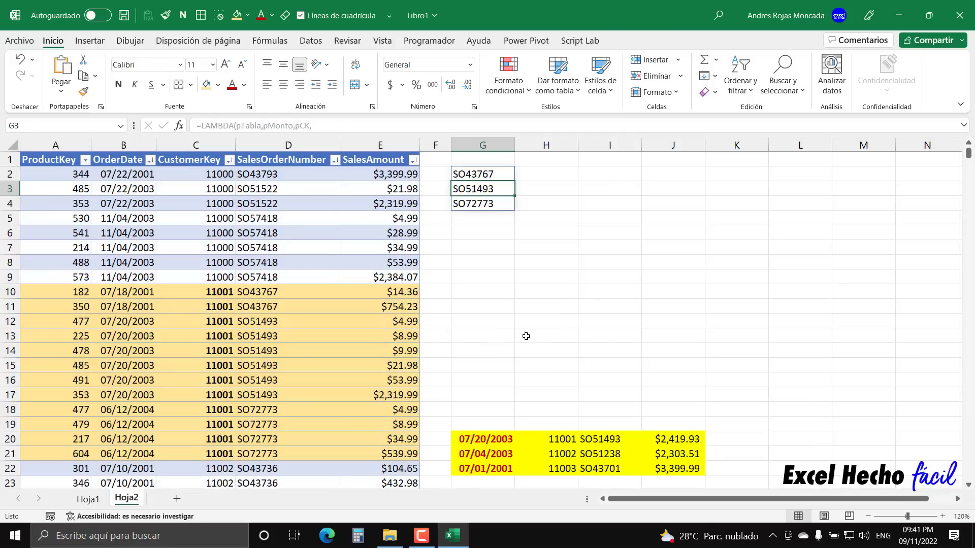
Compare the unique order numbers in G2:G4 with the customer's repeated entries in the SalesOrderNumber column
{"action": "left_click_drag", "start_coordinate": [486, 174], "coordinate": [485, 206]}
{"action": "left_click_drag", "start_coordinate": [295, 295], "coordinate": [273, 399]}
{"action": "left_click", "coordinate": [497, 176]}
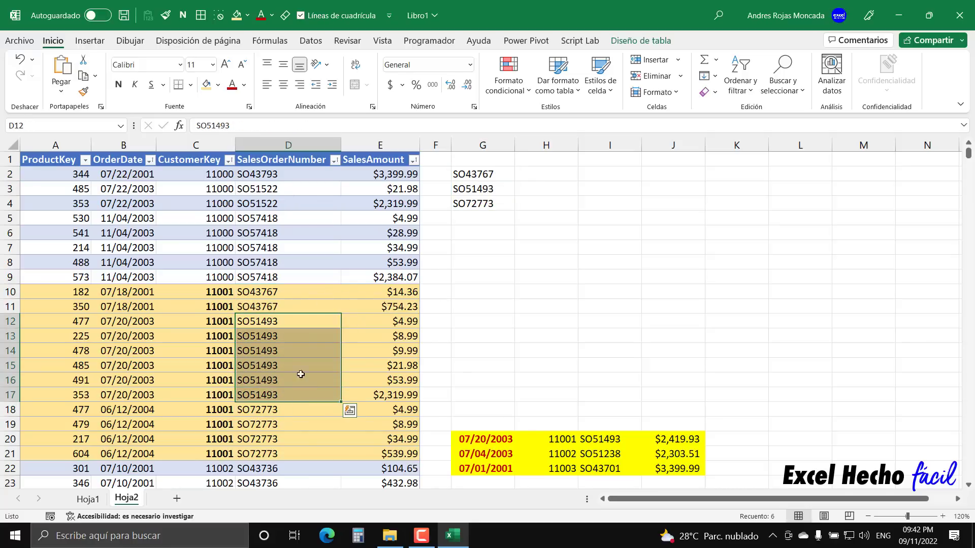
Match order numbers SO51493 and SO72773 in the unique list with their repeated rows in the sales table
{"action": "left_click", "coordinate": [481, 188]}
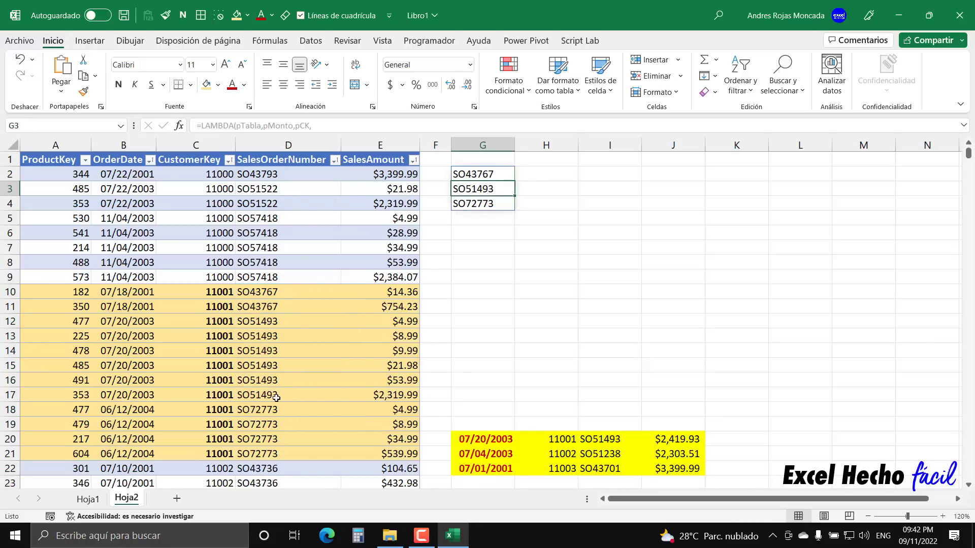
{"action": "left_click_drag", "start_coordinate": [278, 409], "coordinate": [278, 455]}
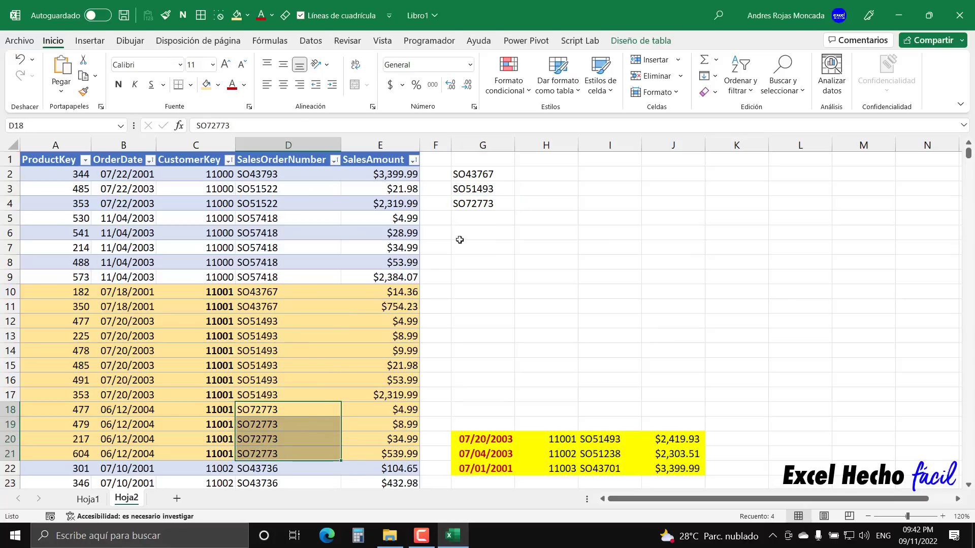
{"action": "left_click", "coordinate": [489, 204]}
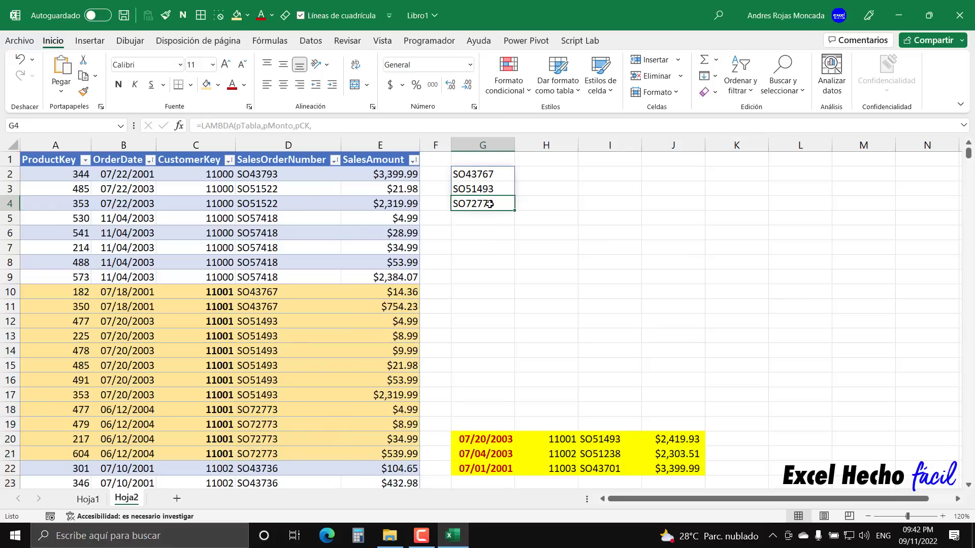
{"action": "left_click_drag", "start_coordinate": [493, 173], "coordinate": [498, 202]}
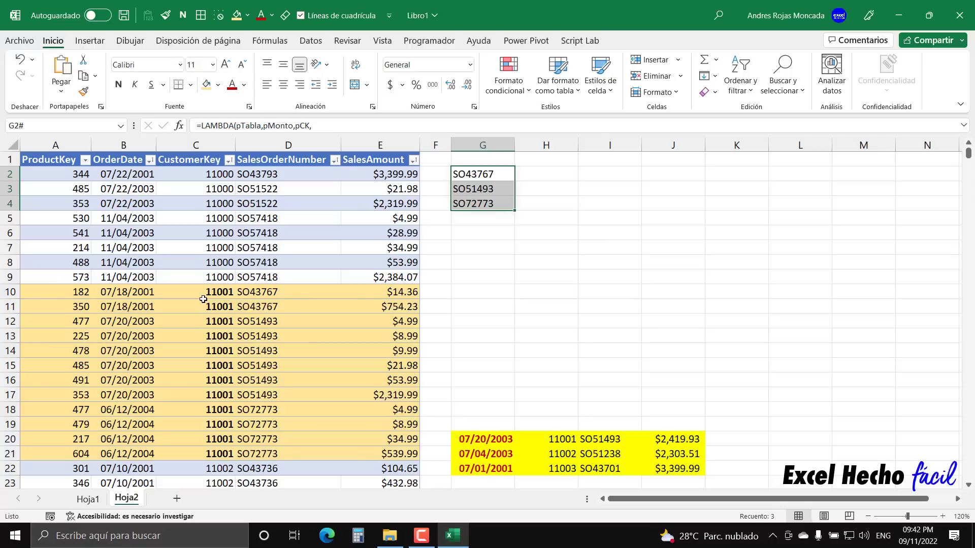
Reopen the LAMBDA formula in G2 and remove its last line, from nOrdenesUnicas through the test arguments
{"action": "left_click", "coordinate": [482, 174]}
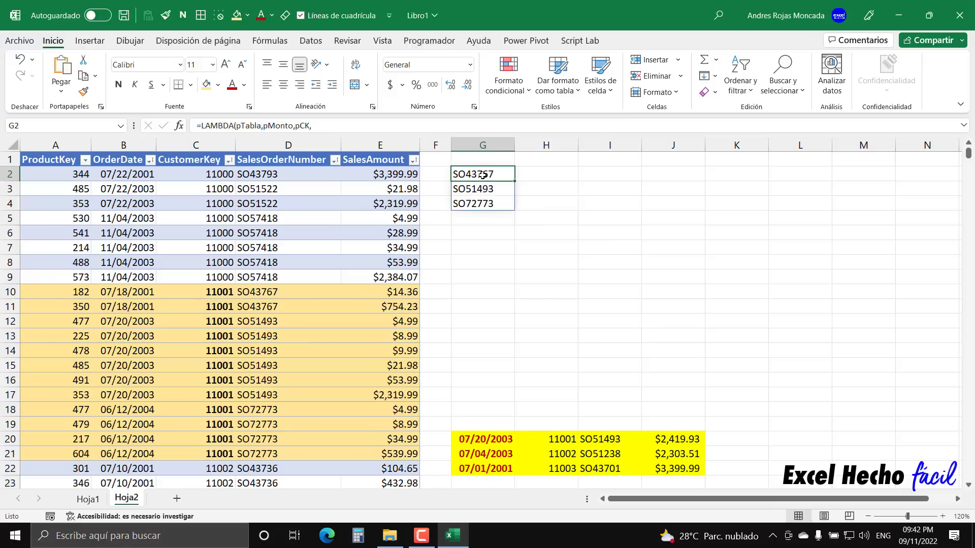
{"action": "key", "text": "F2"}
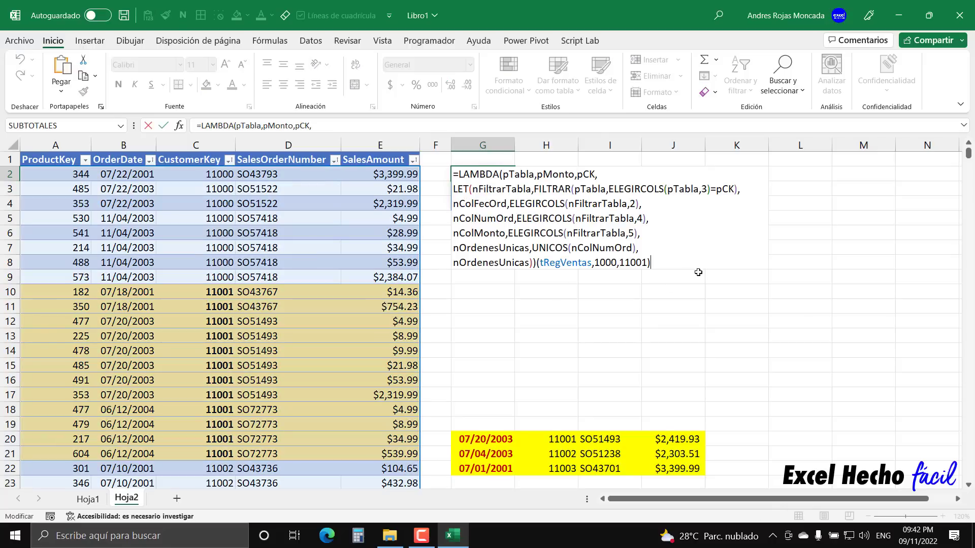
{"action": "left_click_drag", "start_coordinate": [699, 272], "coordinate": [453, 266]}
{"action": "key", "text": "BackSpace"}
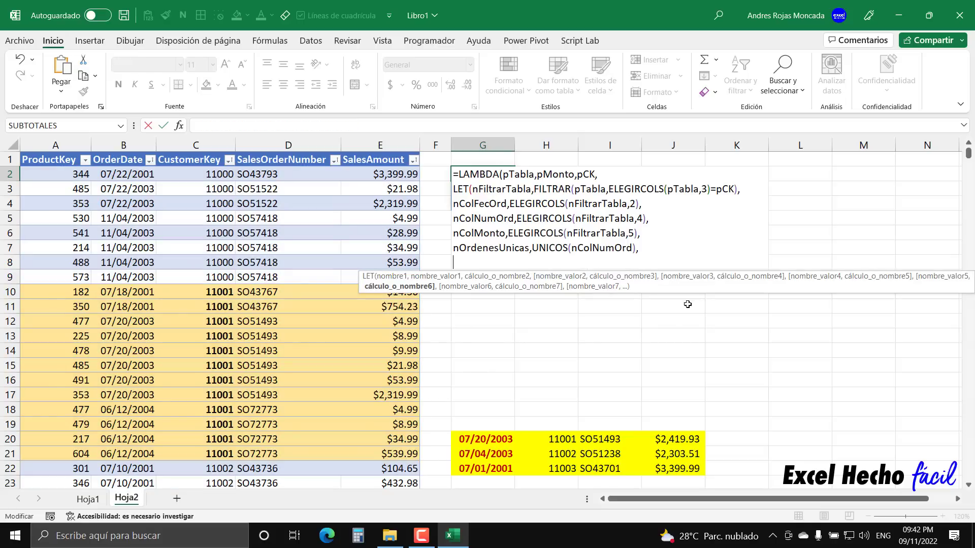
{"action": "left_click_drag", "start_coordinate": [696, 286], "coordinate": [786, 418]}
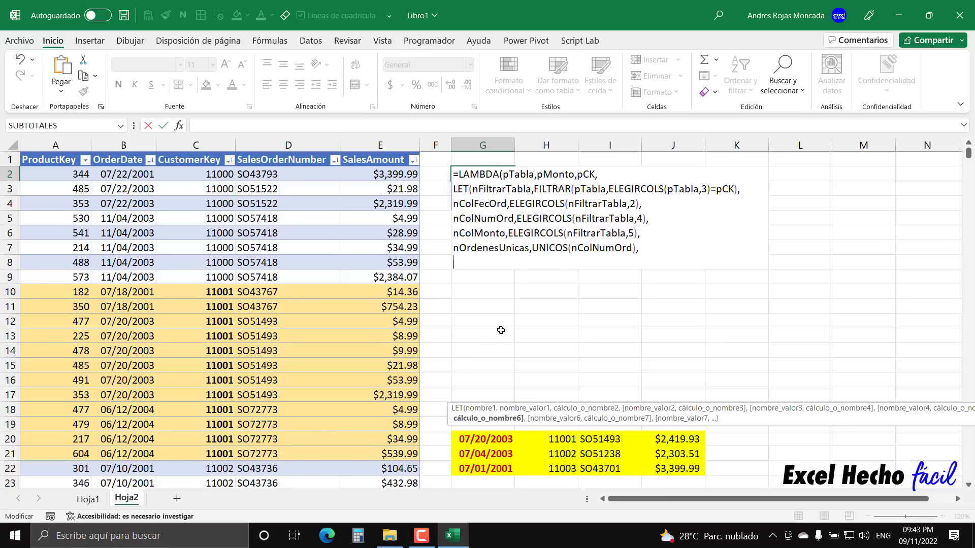
Add nMatrizAcumulados as the sixth name in the LET and start its definition with ARCHIVOMAKEARRAY
{"action": "type", "text": "n"}
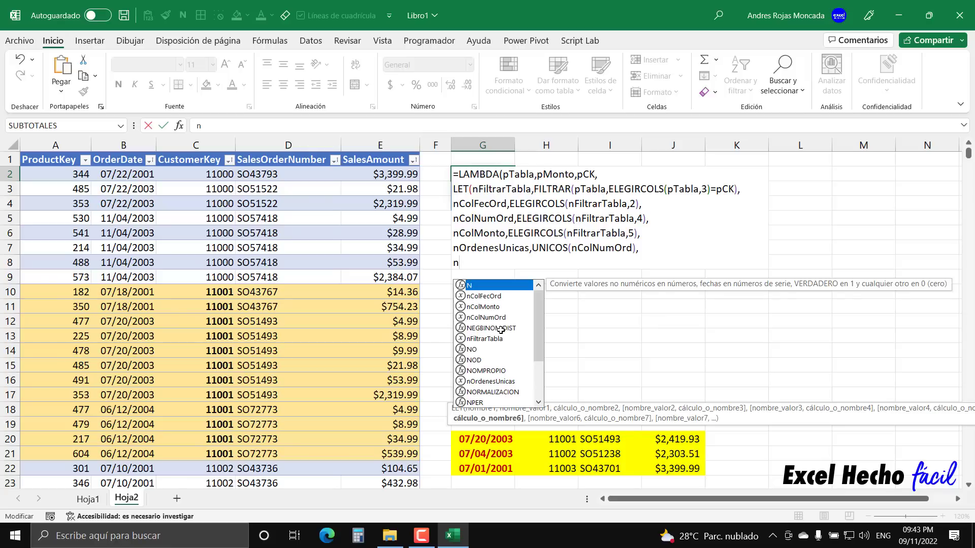
{"action": "type", "text": "M"}
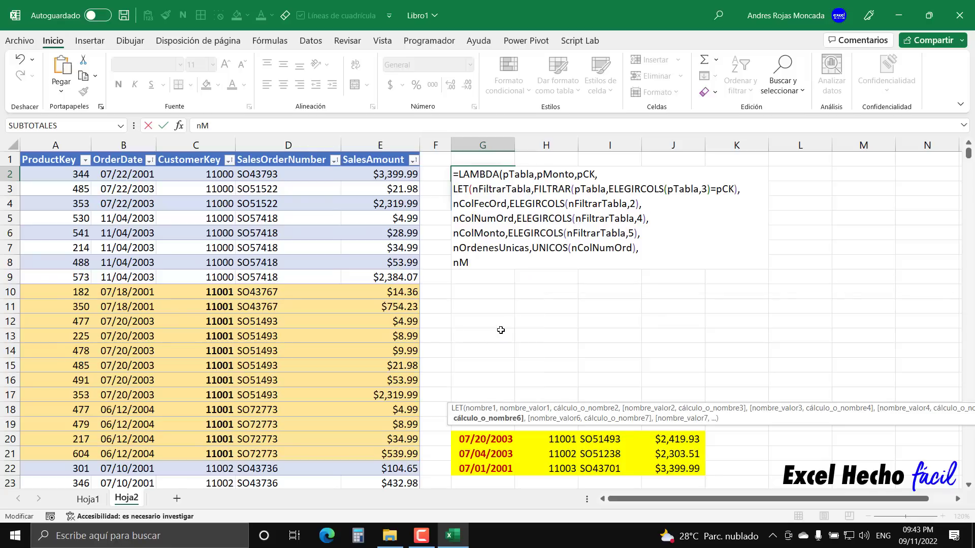
{"action": "type", "text": "atrizAcumu"}
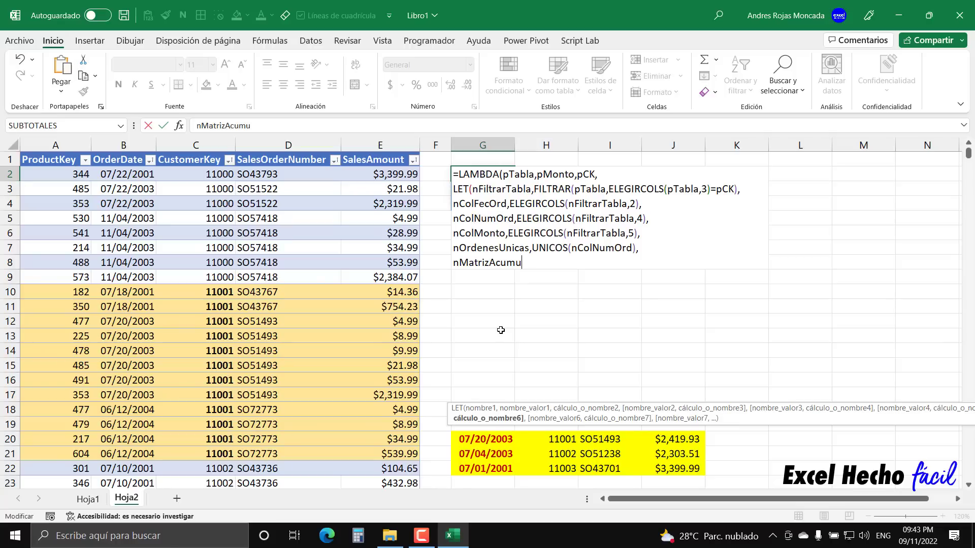
{"action": "type", "text": "lados,"}
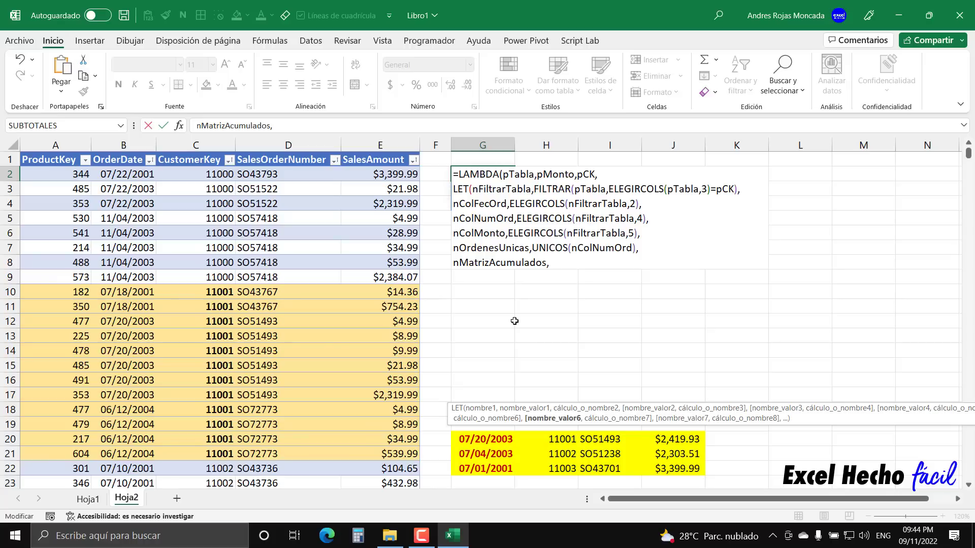
{"action": "type", "text": "archi"}
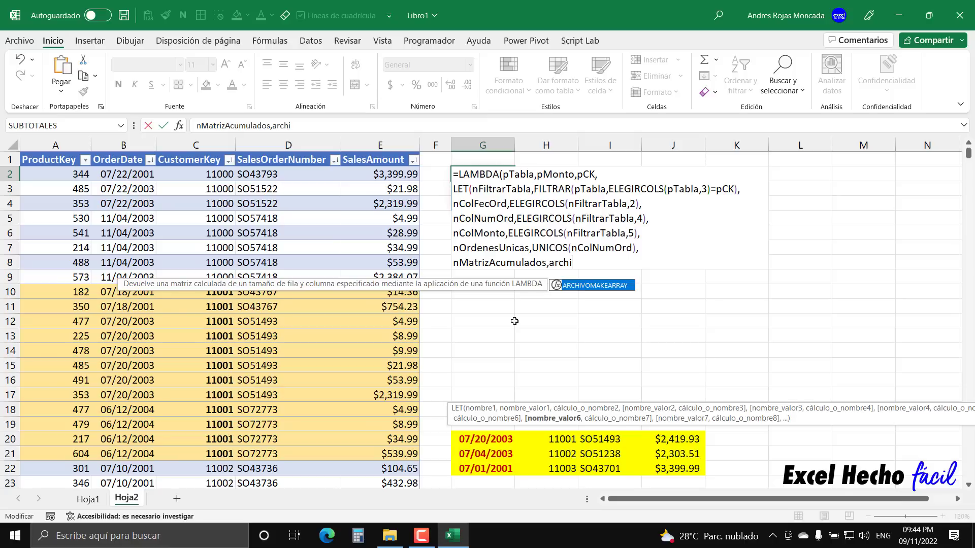
{"action": "key", "text": "Tab"}
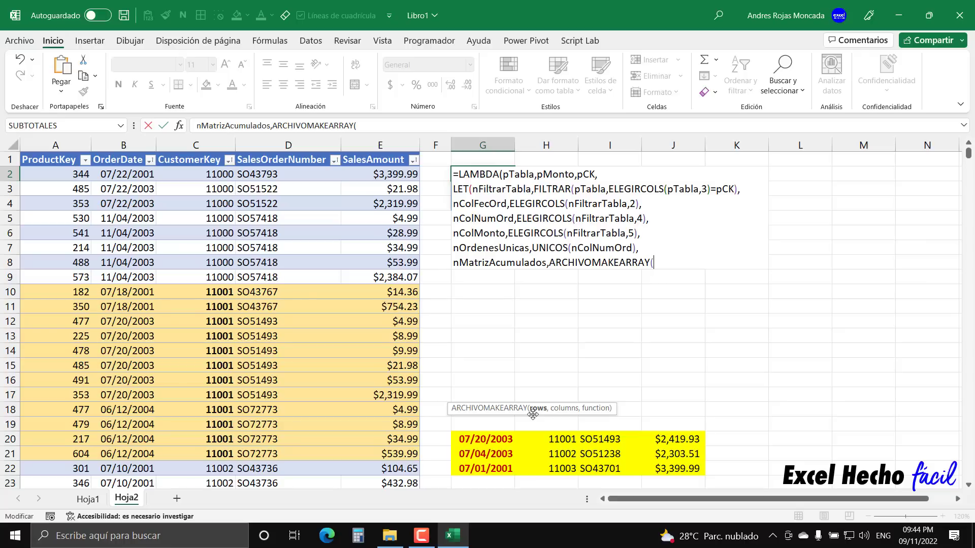
{"action": "left_click_drag", "start_coordinate": [537, 403], "coordinate": [529, 349]}
{"action": "left_click_drag", "start_coordinate": [569, 402], "coordinate": [553, 335]}
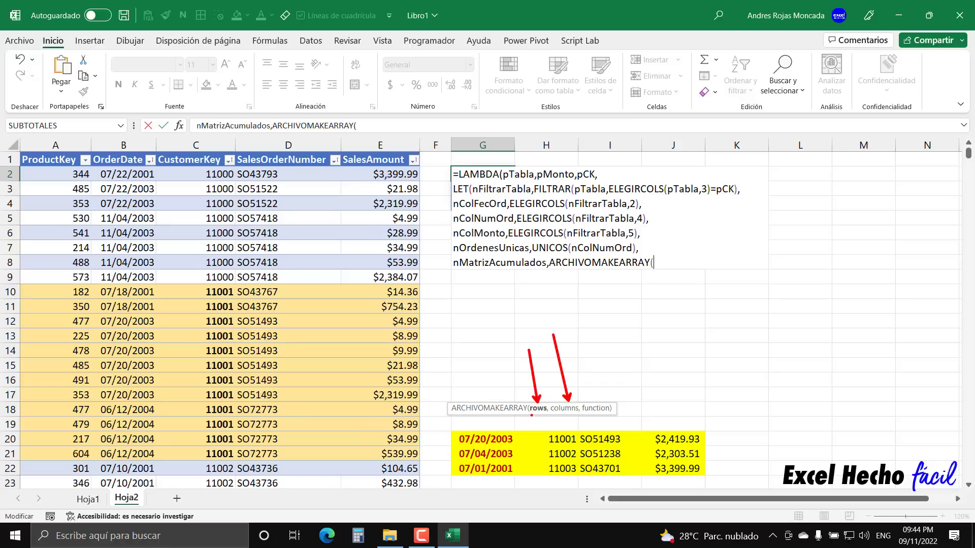
{"action": "left_click_drag", "start_coordinate": [532, 415], "coordinate": [580, 415]}
{"action": "mouse_move", "coordinate": [770, 154]}
{"action": "left_mouse_down"}
{"action": "mouse_move", "coordinate": [893, 392]}
{"action": "mouse_move", "coordinate": [901, 444]}
{"action": "mouse_move", "coordinate": [895, 300]}
{"action": "left_mouse_up"}
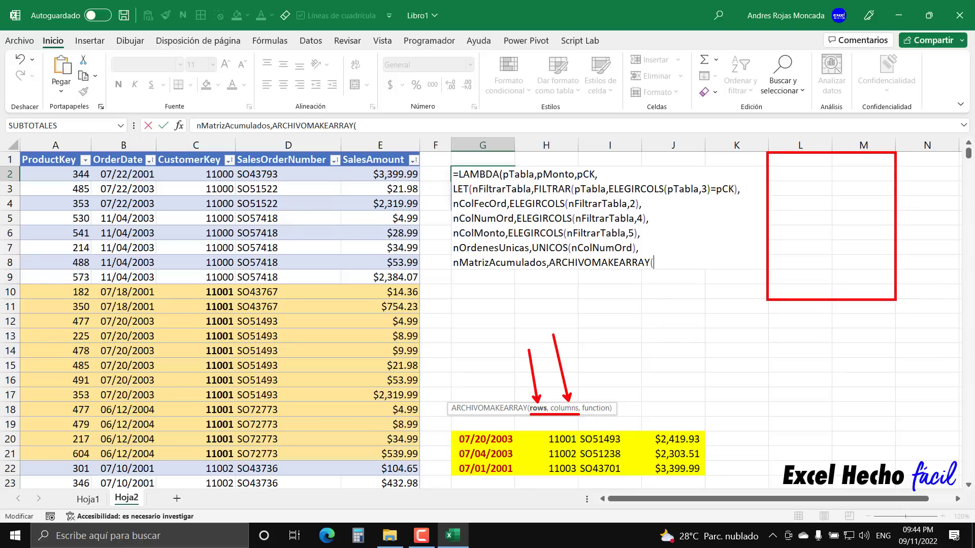
{"action": "key", "text": "e"}
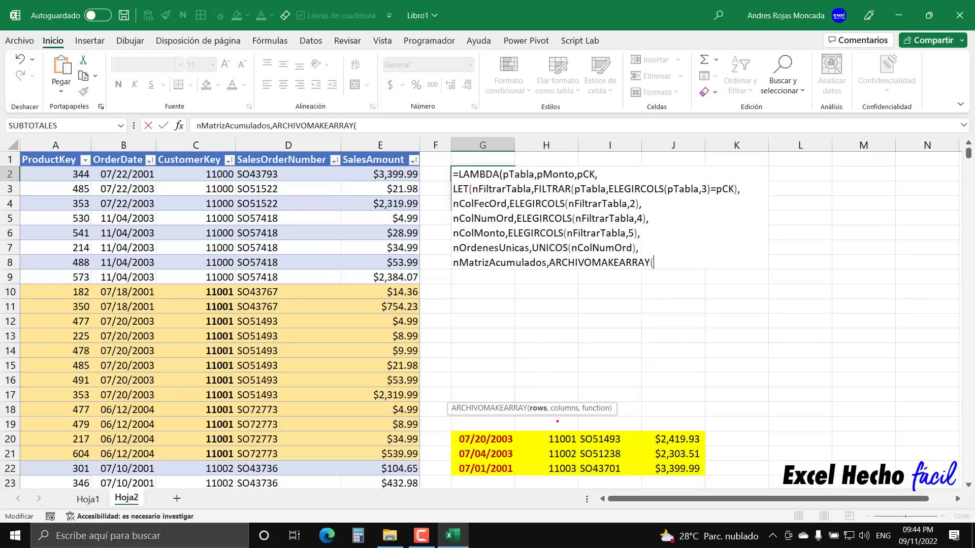
{"action": "left_click_drag", "start_coordinate": [524, 333], "coordinate": [538, 401]}
{"action": "left_click_drag", "start_coordinate": [553, 330], "coordinate": [560, 401]}
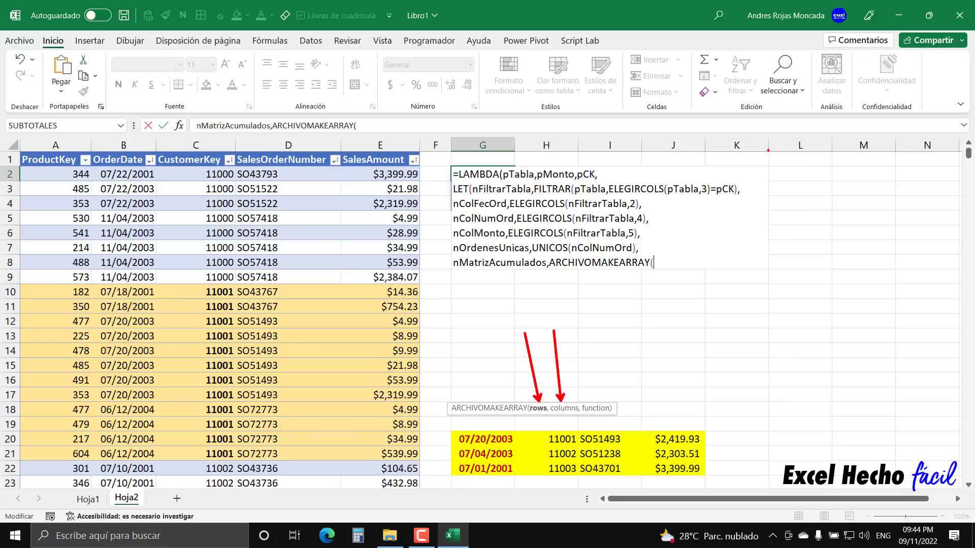
{"action": "left_click_drag", "start_coordinate": [767, 150], "coordinate": [958, 169]}
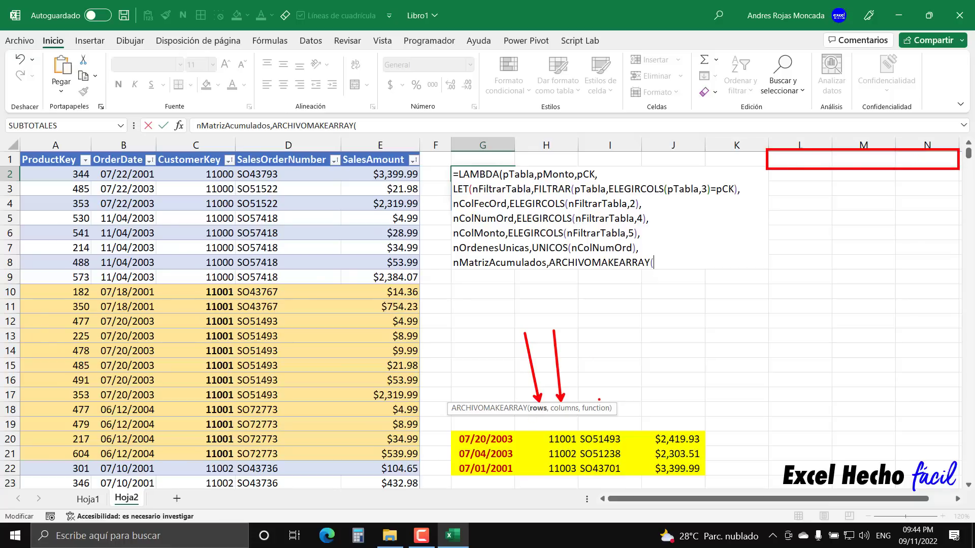
{"action": "left_click_drag", "start_coordinate": [599, 327], "coordinate": [599, 398]}
{"action": "left_click_drag", "start_coordinate": [582, 412], "coordinate": [608, 412]}
{"action": "mouse_move", "coordinate": [778, 159]}
{"action": "left_mouse_down"}
{"action": "mouse_move", "coordinate": [782, 167]}
{"action": "mouse_move", "coordinate": [798, 152]}
{"action": "mouse_move", "coordinate": [796, 165]}
{"action": "mouse_move", "coordinate": [866, 165]}
{"action": "mouse_move", "coordinate": [911, 151]}
{"action": "mouse_move", "coordinate": [913, 168]}
{"action": "mouse_move", "coordinate": [933, 161]}
{"action": "mouse_move", "coordinate": [921, 172]}
{"action": "left_mouse_up"}
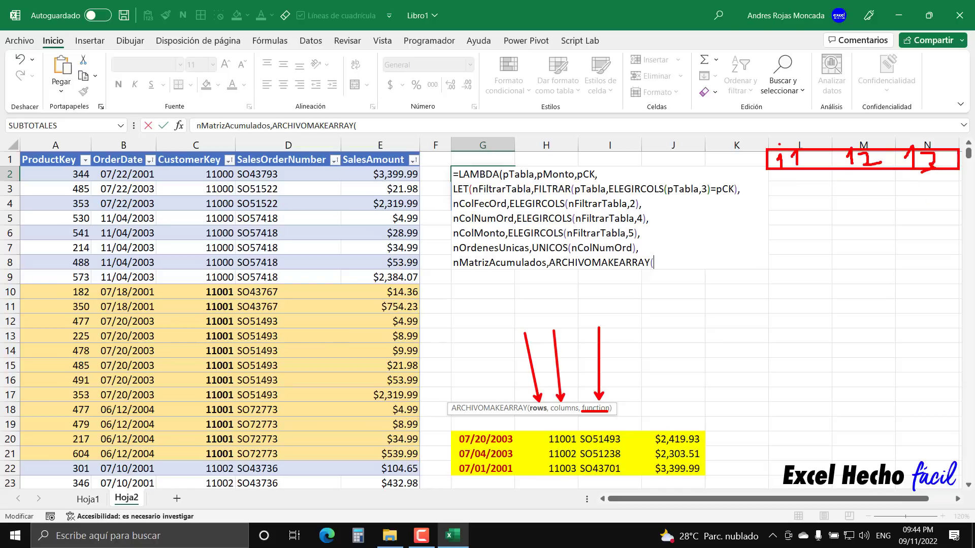
{"action": "mouse_move", "coordinate": [774, 110]}
{"action": "left_mouse_down"}
{"action": "mouse_move", "coordinate": [779, 143]}
{"action": "mouse_move", "coordinate": [796, 105]}
{"action": "left_mouse_up"}
{"action": "mouse_move", "coordinate": [847, 143]}
{"action": "left_mouse_down"}
{"action": "mouse_move", "coordinate": [847, 115]}
{"action": "mouse_move", "coordinate": [882, 87]}
{"action": "mouse_move", "coordinate": [910, 138]}
{"action": "mouse_move", "coordinate": [928, 146]}
{"action": "left_mouse_up"}
{"action": "left_click_drag", "start_coordinate": [923, 104], "coordinate": [928, 145]}
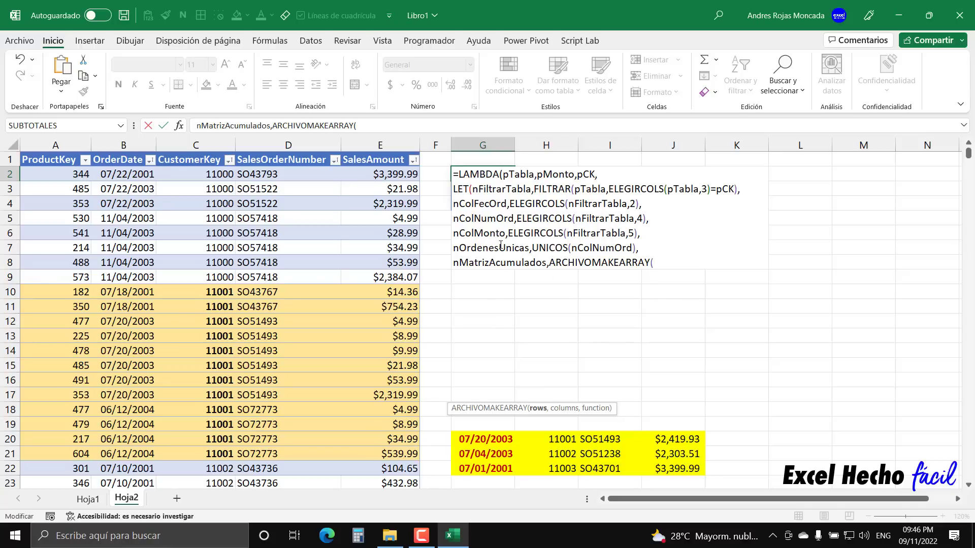
Set the rows argument of ARCHIVOMAKEARRAY to CONTARA(nOrdenesUnicas)
{"action": "left_click_drag", "start_coordinate": [530, 247], "coordinate": [453, 247]}
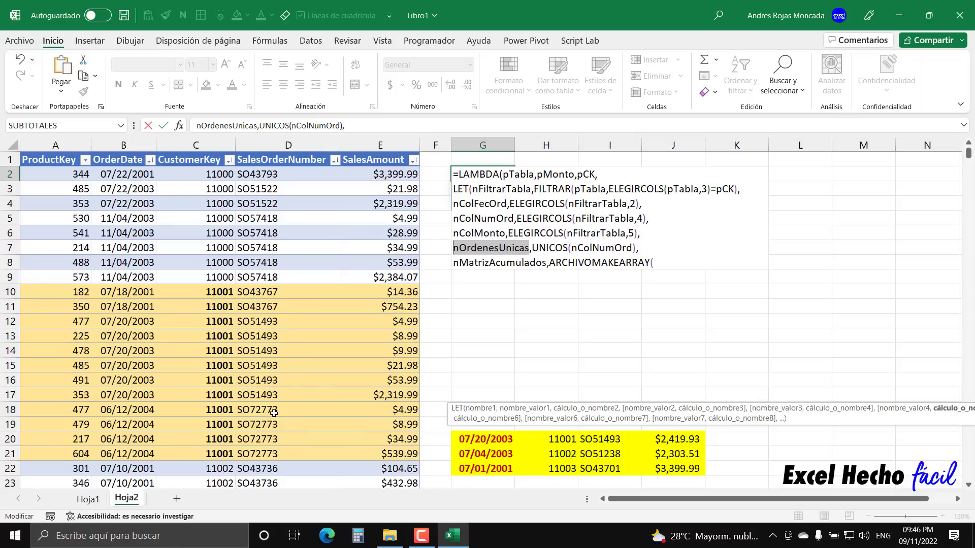
{"action": "left_click", "coordinate": [551, 259]}
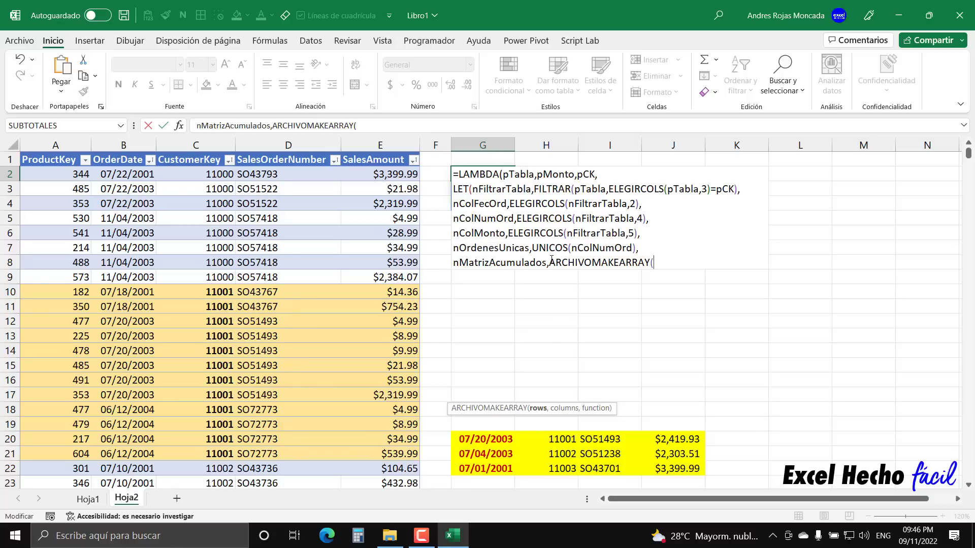
{"action": "type", "text": "con"}
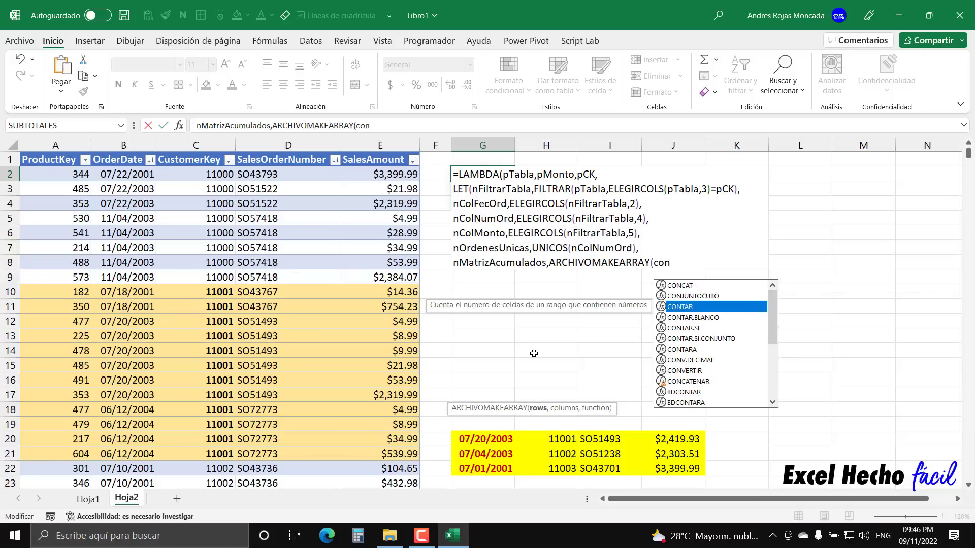
{"action": "key", "text": "Down"}
{"action": "key", "text": "Down"}
{"action": "key", "text": "Down"}
{"action": "key", "text": "Down"}
{"action": "key", "text": "Tab"}
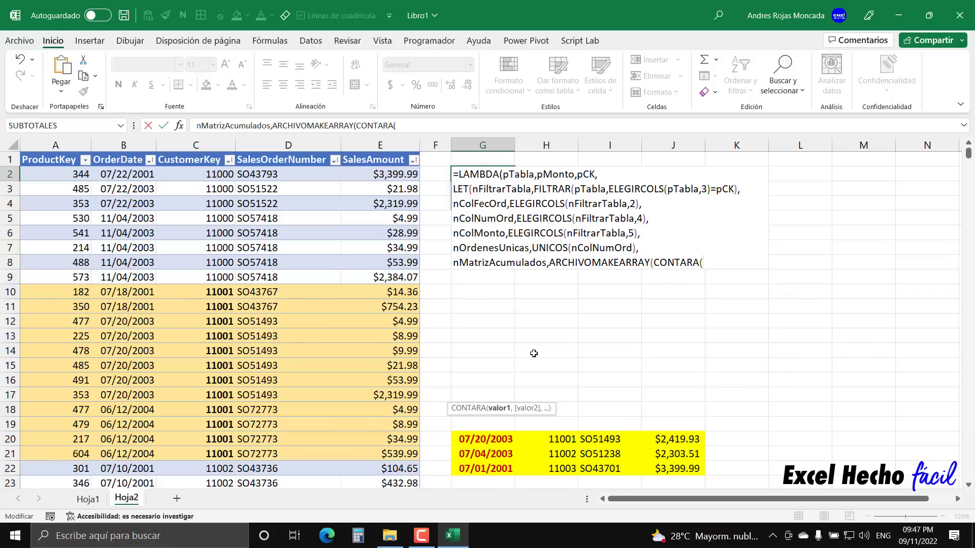
{"action": "type", "text": "nor"}
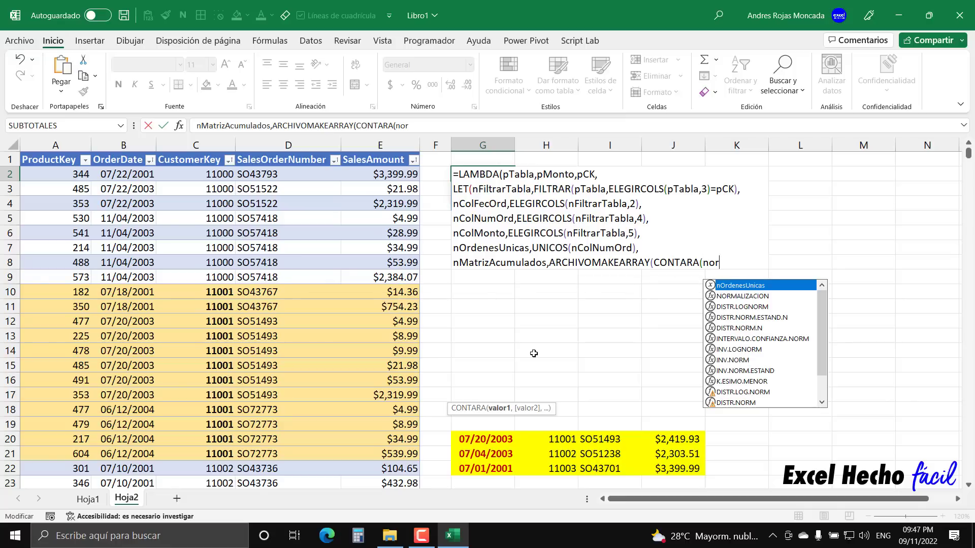
{"action": "key", "text": "Tab"}
{"action": "type", "text": ")"}
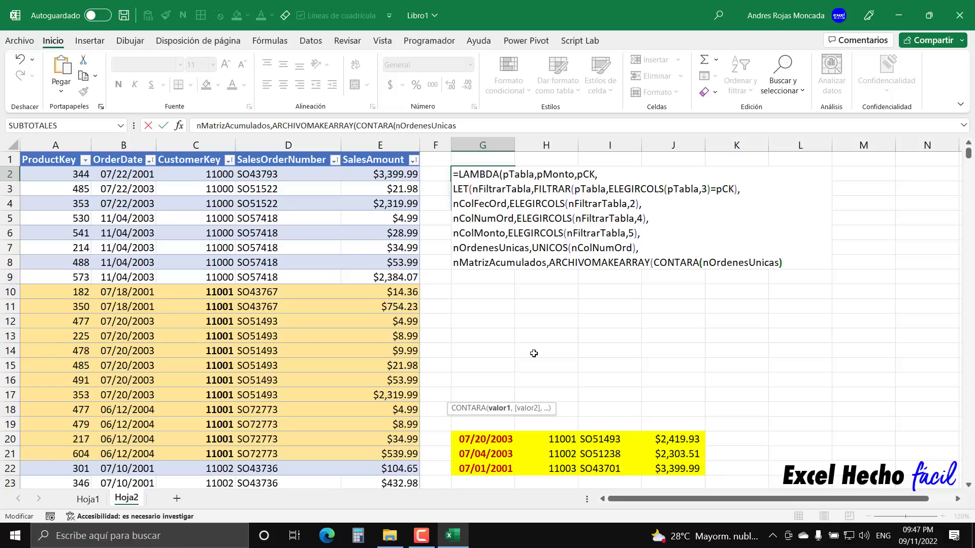
Review the CONTARA rows argument and enter 3 as the columns argument of ARCHIVOMAKEARRAY
{"action": "mouse_move", "coordinate": [653, 265]}
{"action": "left_mouse_down"}
{"action": "mouse_move", "coordinate": [758, 264]}
{"action": "mouse_move", "coordinate": [653, 265]}
{"action": "left_mouse_up"}
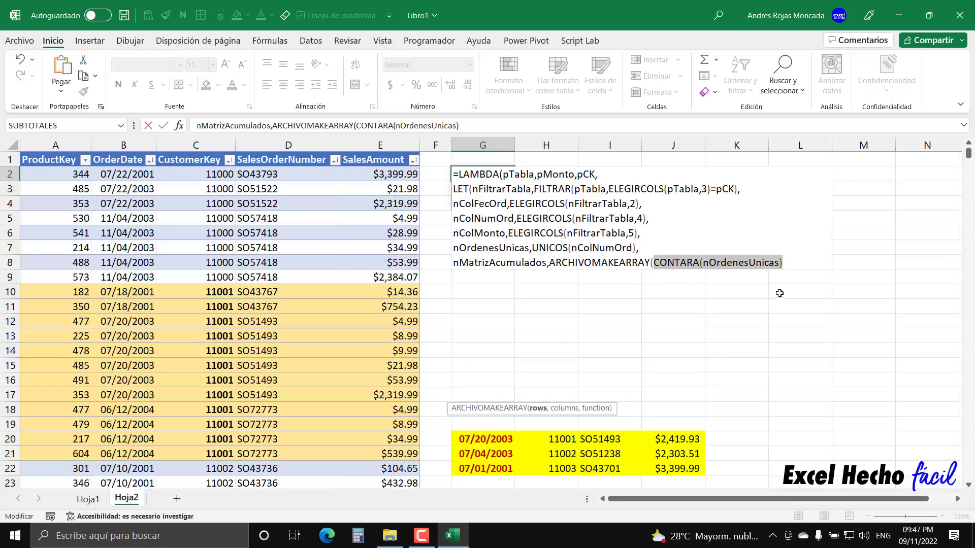
{"action": "key", "text": "End"}
{"action": "left_click", "coordinate": [542, 410]}
{"action": "left_click", "coordinate": [785, 264]}
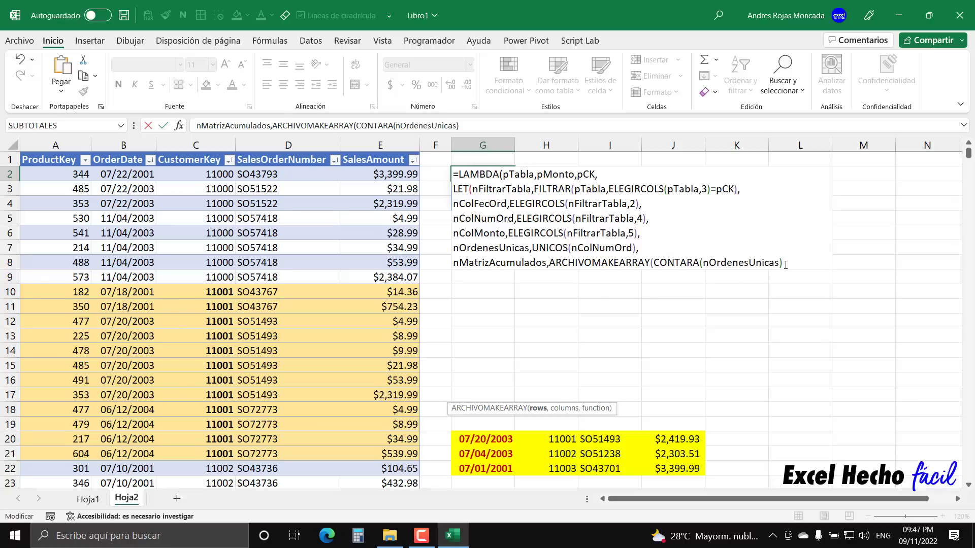
{"action": "type", "text": ","}
{"action": "left_click", "coordinate": [537, 409]}
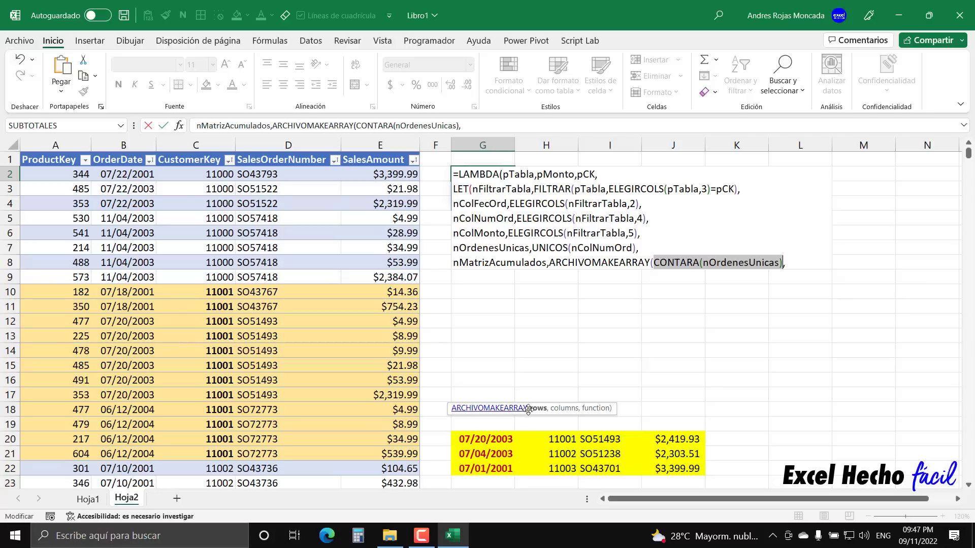
{"action": "left_click", "coordinate": [801, 257]}
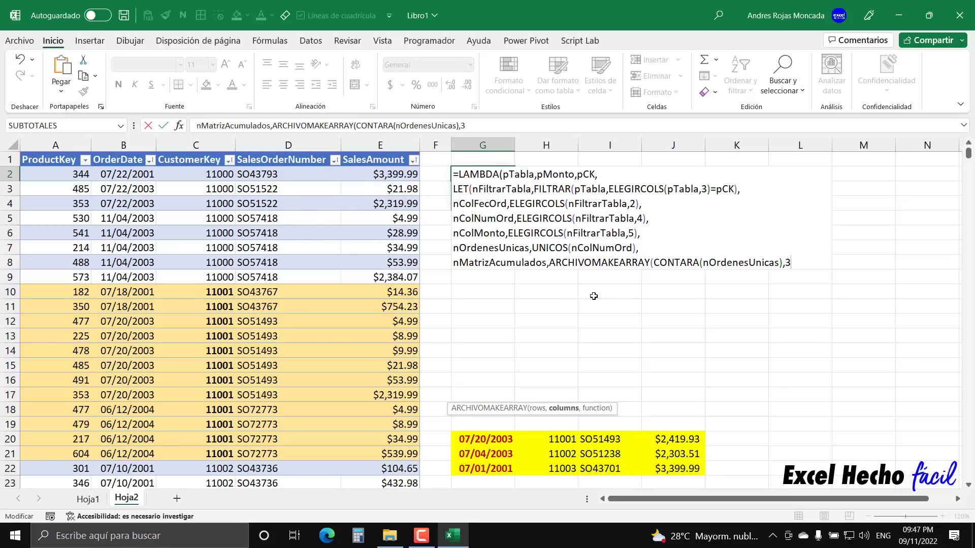
Start a nested LAMBDA as the function argument of ARCHIVOMAKEARRAY
{"action": "type", "text": ","}
{"action": "left_click", "coordinate": [537, 408]}
{"action": "left_click", "coordinate": [563, 409]}
{"action": "left_click", "coordinate": [596, 409]}
{"action": "type", "text": "LAMBDA("}
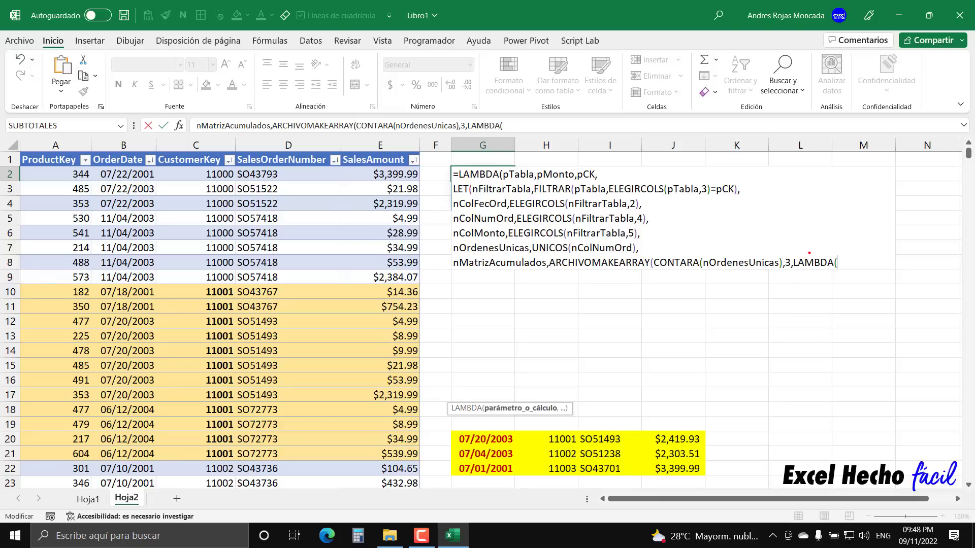
{"action": "mouse_move", "coordinate": [809, 252]}
{"action": "left_mouse_down"}
{"action": "mouse_move", "coordinate": [790, 192]}
{"action": "mouse_move", "coordinate": [655, 120]}
{"action": "mouse_move", "coordinate": [502, 131]}
{"action": "mouse_move", "coordinate": [456, 162]}
{"action": "mouse_move", "coordinate": [502, 180]}
{"action": "left_mouse_up"}
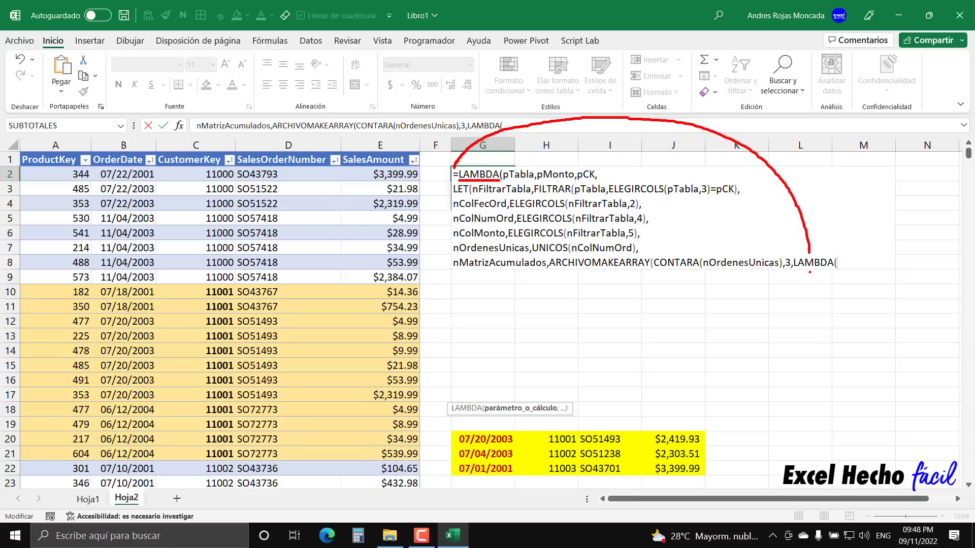
{"action": "left_click_drag", "start_coordinate": [795, 271], "coordinate": [834, 271]}
{"action": "key", "text": "Escape"}
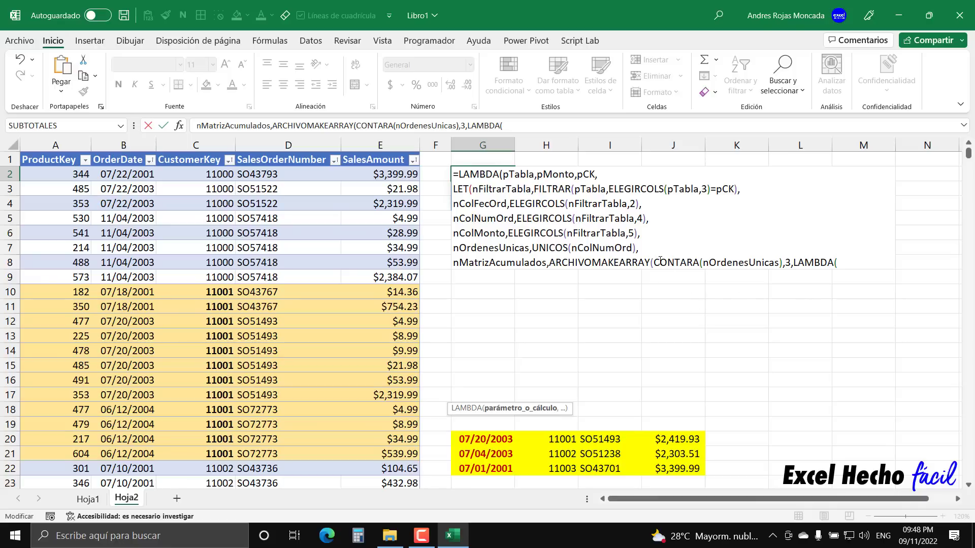
{"action": "left_click_drag", "start_coordinate": [654, 263], "coordinate": [783, 263]}
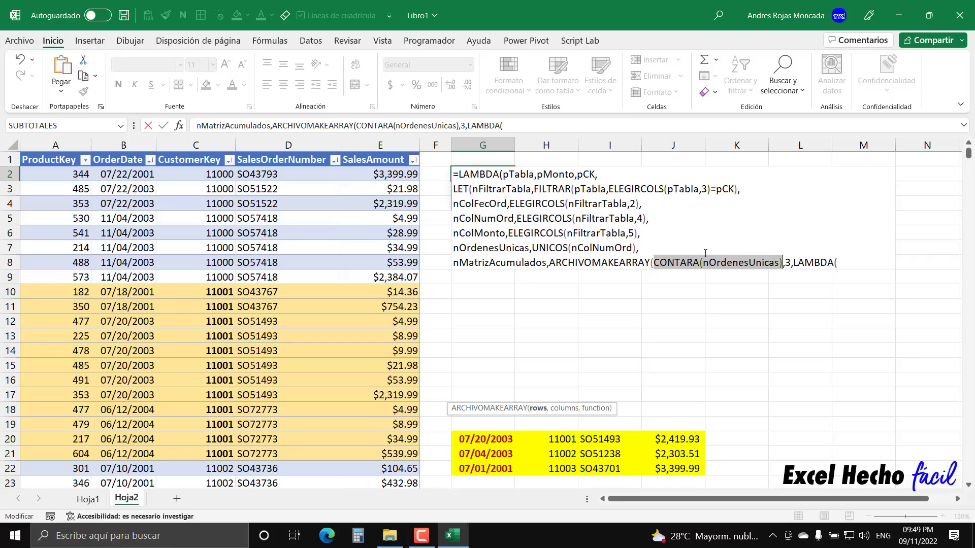
Enter pFil as the first parameter of the nested LAMBDA
{"action": "key", "text": "End"}
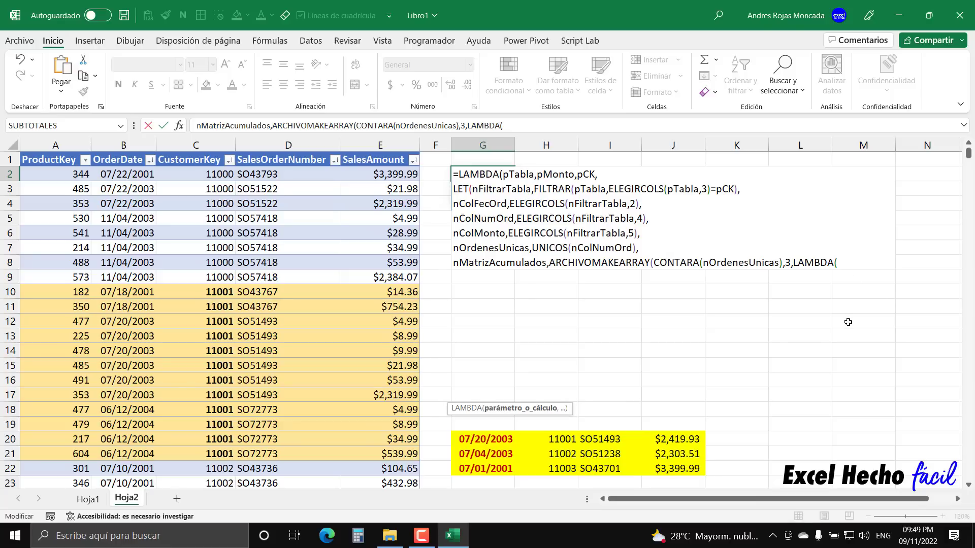
{"action": "type", "text": "pFi"}
{"action": "double_click", "coordinate": [862, 262]}
{"action": "left_click", "coordinate": [862, 261]}
{"action": "key", "text": "shift+Left"}
{"action": "key", "text": "shift+Left"}
{"action": "key", "text": "shift+Left"}
{"action": "key", "text": "shift+Left"}
Examine how the CONTARA(nOrdenesUnicas) rows argument relates to the pFil parameter
{"action": "left_click_drag", "start_coordinate": [654, 263], "coordinate": [783, 263]}
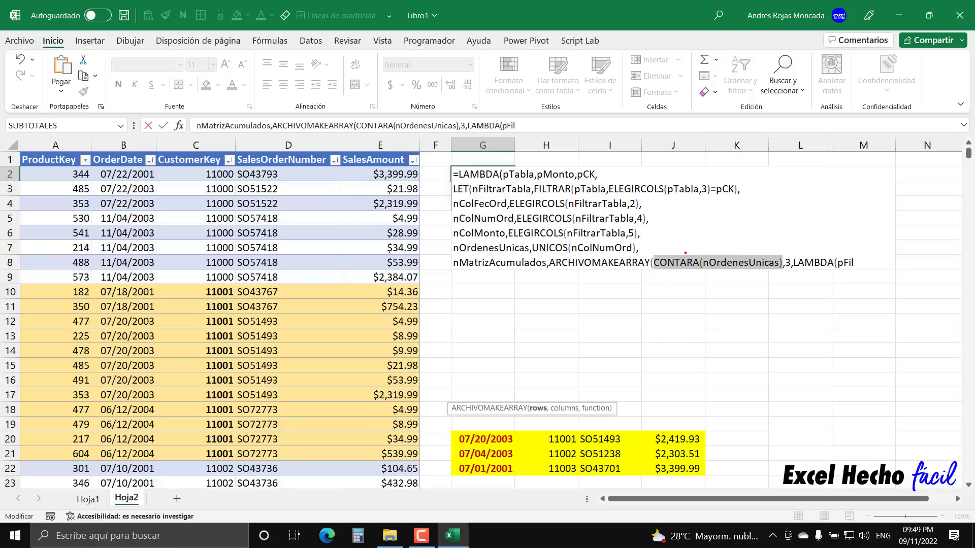
{"action": "mouse_move", "coordinate": [685, 252]}
{"action": "left_mouse_down"}
{"action": "mouse_move", "coordinate": [790, 224]}
{"action": "mouse_move", "coordinate": [841, 253]}
{"action": "left_mouse_up"}
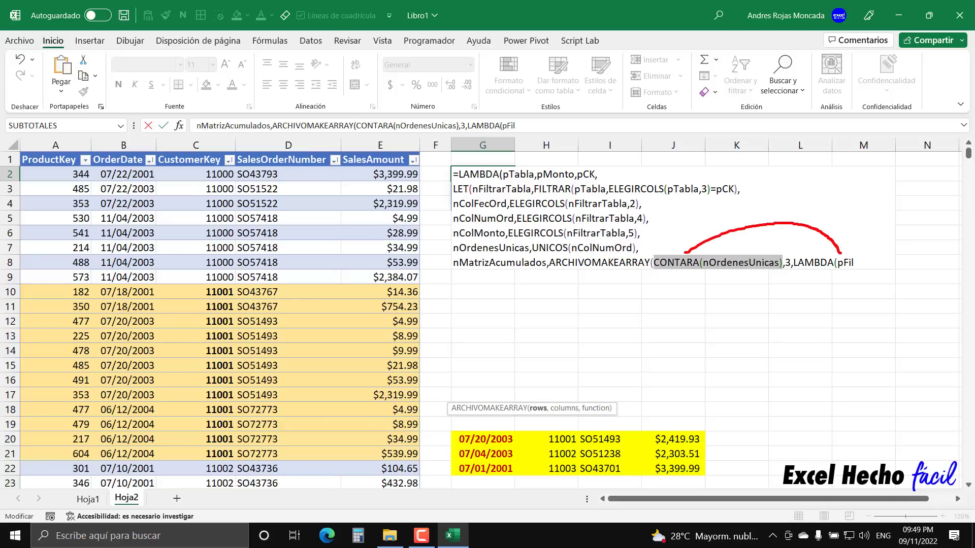
{"action": "mouse_move", "coordinate": [680, 254]}
{"action": "left_mouse_down"}
{"action": "mouse_move", "coordinate": [697, 234]}
{"action": "mouse_move", "coordinate": [822, 218]}
{"action": "mouse_move", "coordinate": [847, 255]}
{"action": "left_mouse_up"}
{"action": "mouse_move", "coordinate": [673, 254]}
{"action": "left_mouse_down"}
{"action": "mouse_move", "coordinate": [718, 215]}
{"action": "mouse_move", "coordinate": [845, 233]}
{"action": "mouse_move", "coordinate": [849, 256]}
{"action": "left_mouse_up"}
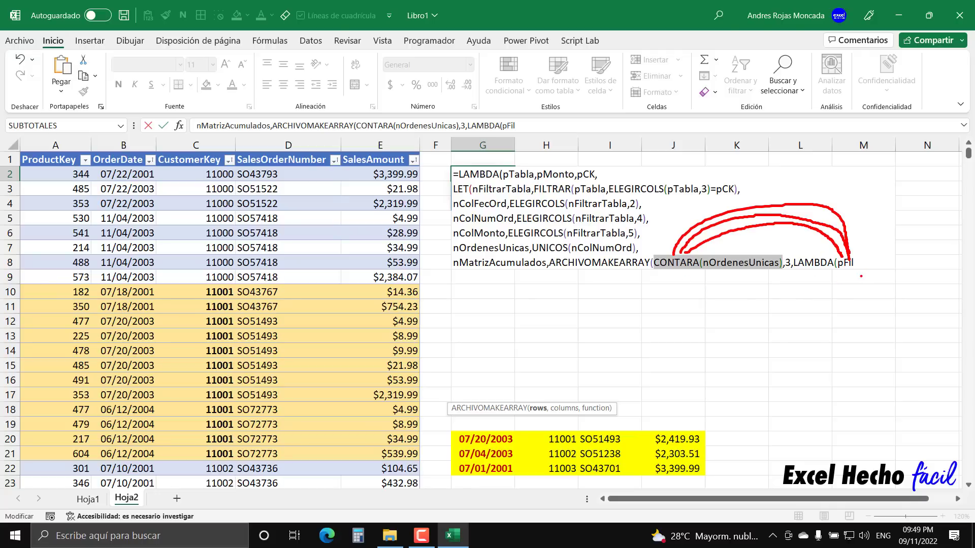
{"action": "key", "text": "Escape"}
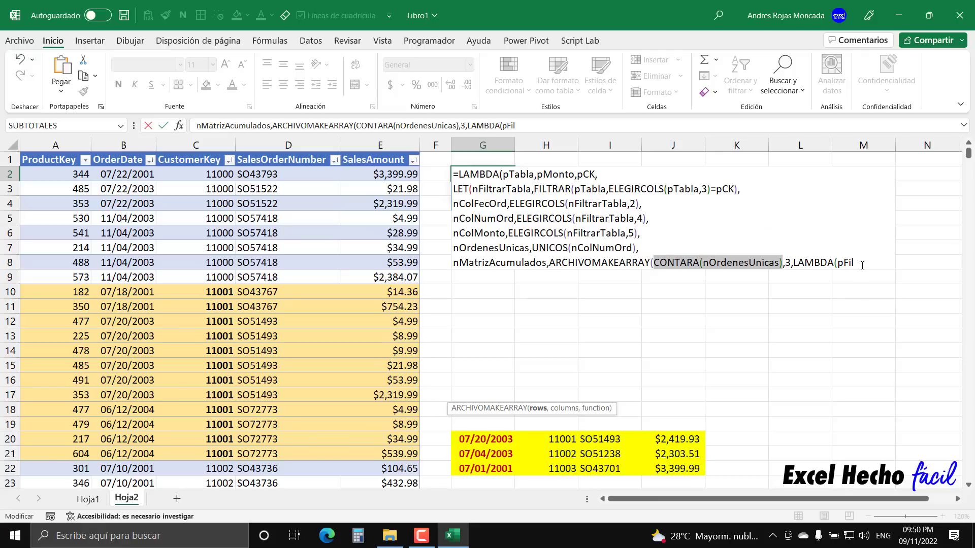
Add pCol as the second parameter of the nested LAMBDA
{"action": "type", "text": ","}
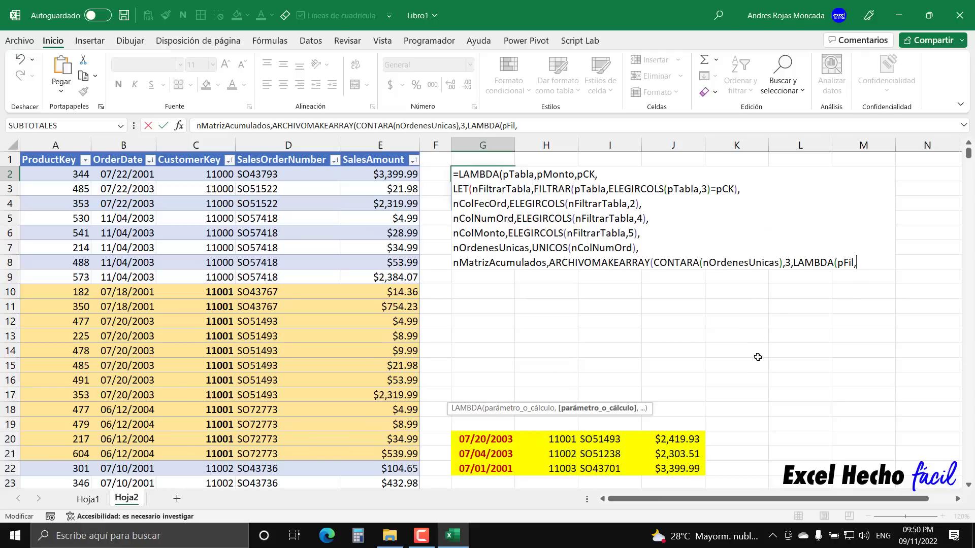
{"action": "type", "text": "pCol"}
{"action": "double_click", "coordinate": [858, 264]}
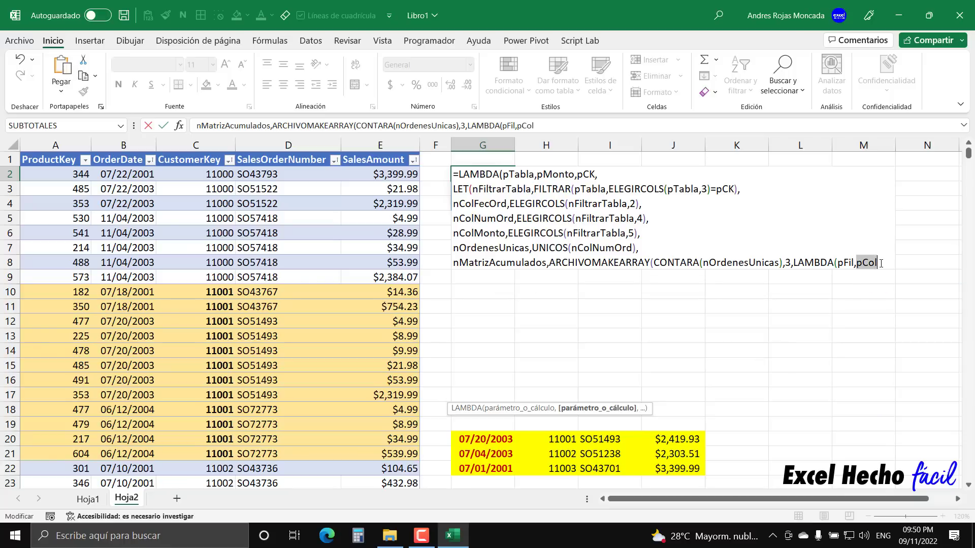
Examine how the columns argument of ARCHIVOMAKEARRAY relates to the pCol parameter
{"action": "double_click", "coordinate": [787, 264]}
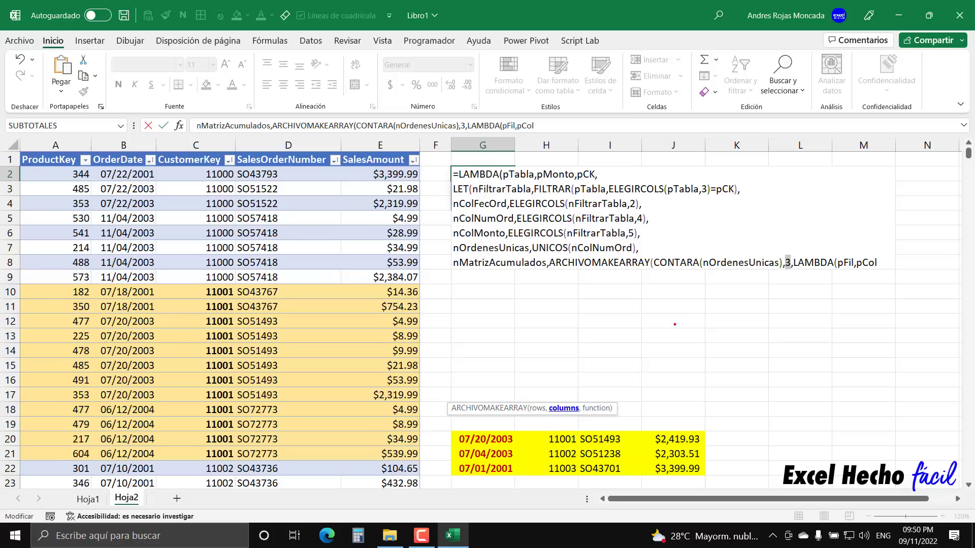
{"action": "mouse_move", "coordinate": [784, 252]}
{"action": "left_mouse_down"}
{"action": "mouse_move", "coordinate": [849, 235]}
{"action": "mouse_move", "coordinate": [870, 252]}
{"action": "left_mouse_up"}
{"action": "mouse_move", "coordinate": [785, 253]}
{"action": "left_mouse_down"}
{"action": "mouse_move", "coordinate": [811, 224]}
{"action": "mouse_move", "coordinate": [866, 238]}
{"action": "mouse_move", "coordinate": [874, 257]}
{"action": "left_mouse_up"}
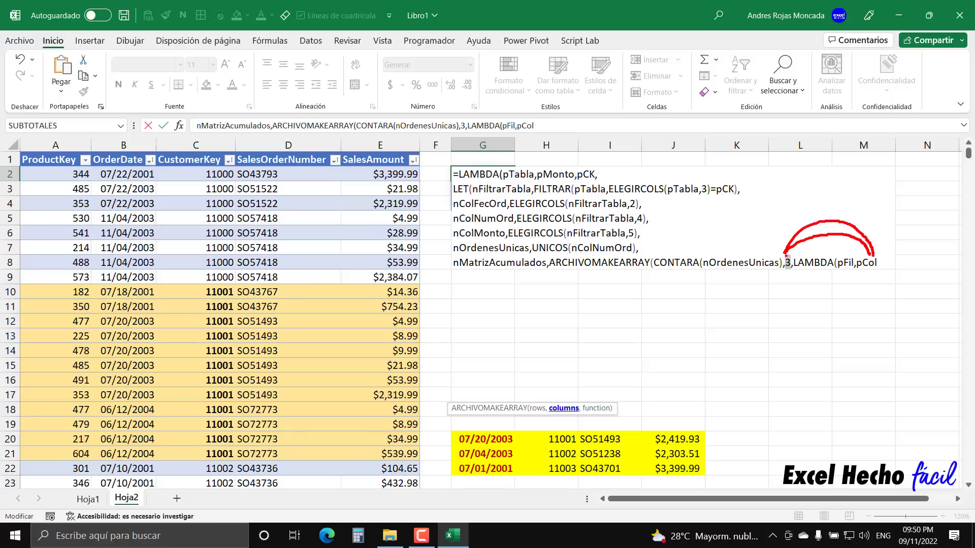
{"action": "mouse_move", "coordinate": [782, 252]}
{"action": "left_mouse_down"}
{"action": "mouse_move", "coordinate": [795, 217]}
{"action": "mouse_move", "coordinate": [871, 229]}
{"action": "mouse_move", "coordinate": [875, 255]}
{"action": "left_mouse_up"}
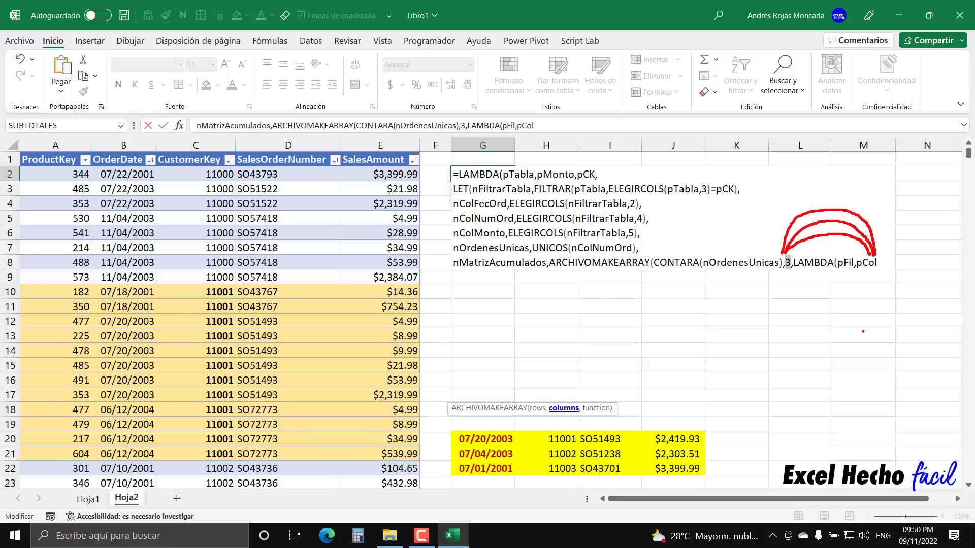
{"action": "key", "text": "Escape"}
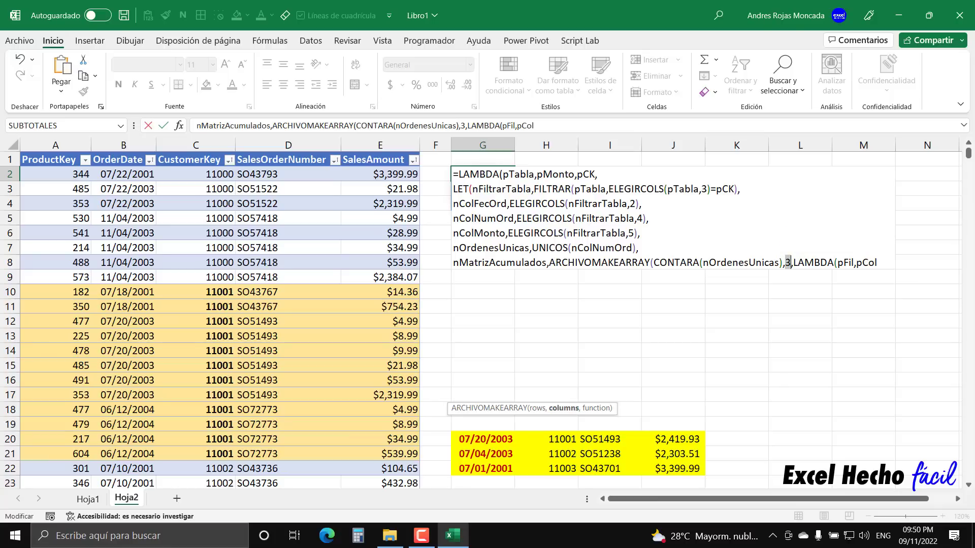
Add a comma after pCol and begin a new formula line for the nested LAMBDA's calculation
{"action": "left_click", "coordinate": [878, 264]}
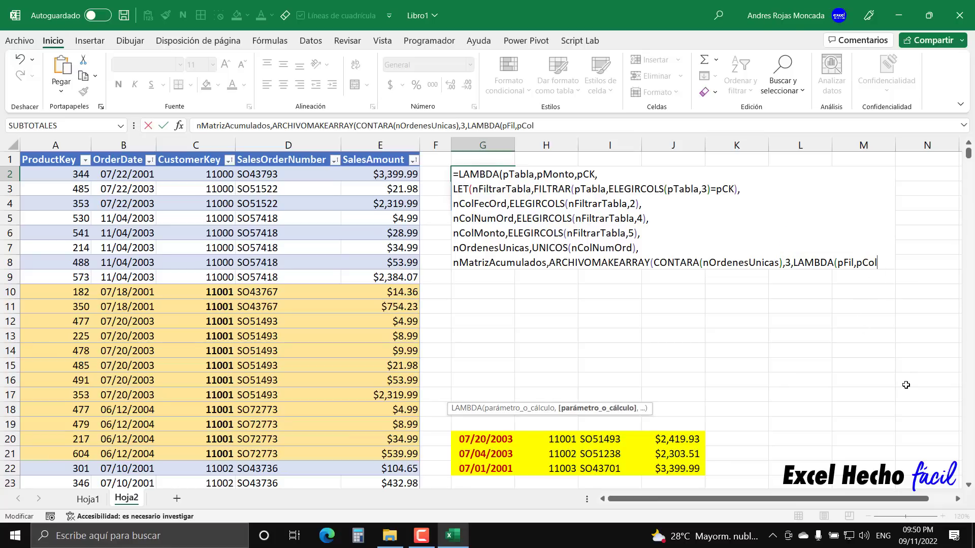
{"action": "type", "text": ","}
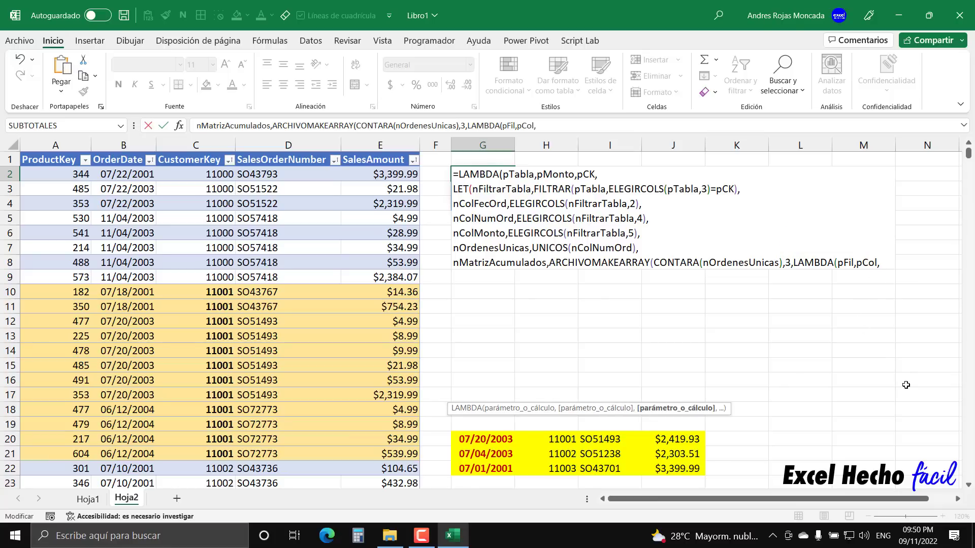
{"action": "key", "text": "alt+Return"}
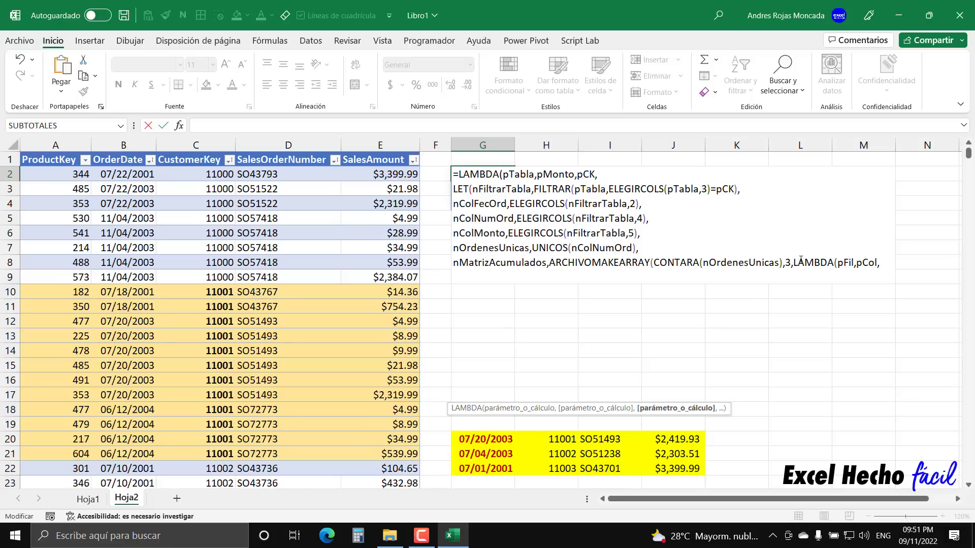
{"action": "left_click_drag", "start_coordinate": [794, 262], "coordinate": [931, 260]}
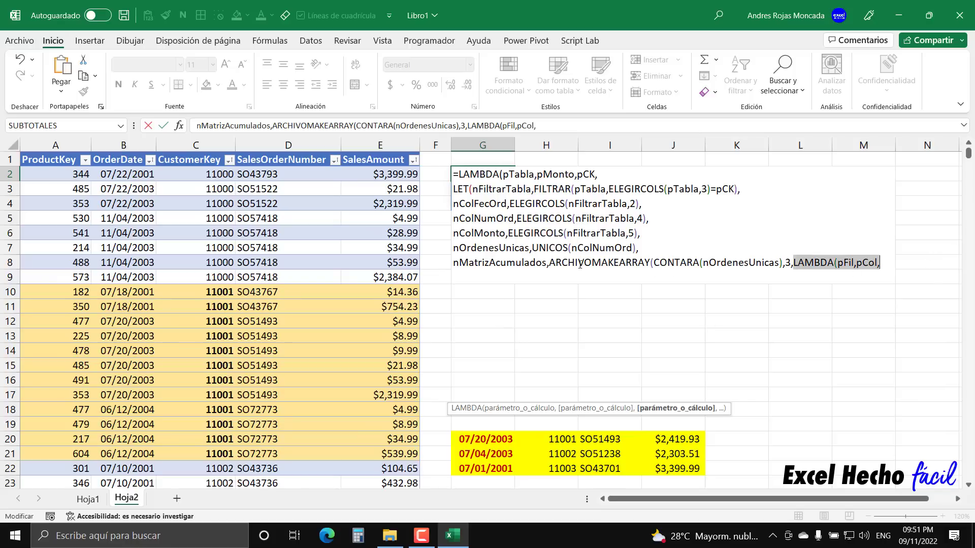
{"action": "left_click_drag", "start_coordinate": [551, 262], "coordinate": [793, 268]}
{"action": "left_click", "coordinate": [470, 277]}
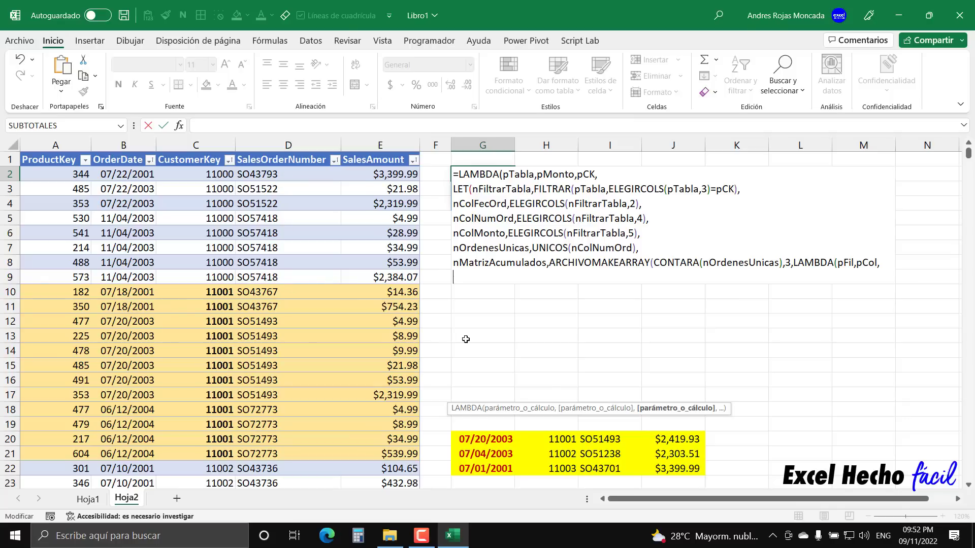
{"action": "type", "text": "si."}
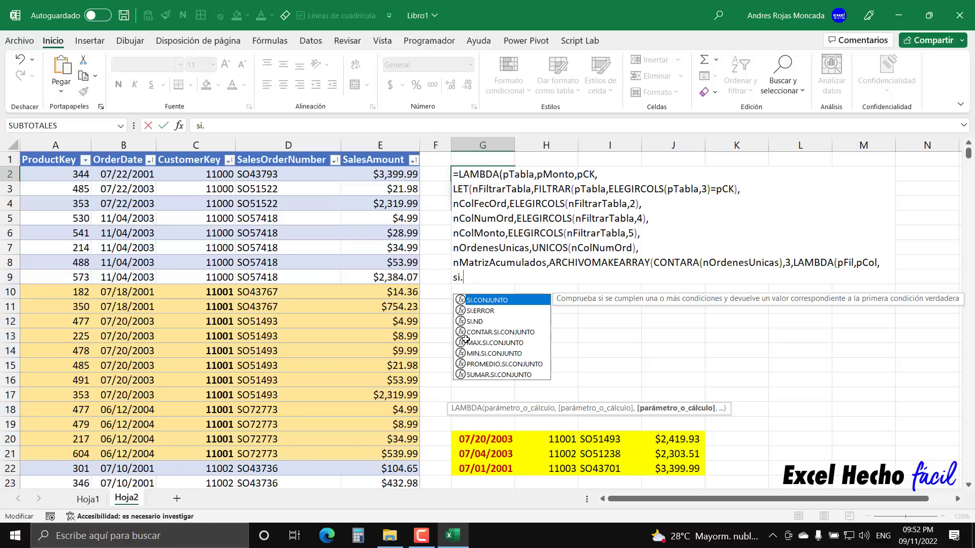
{"action": "key", "text": "Tab"}
{"action": "key", "text": "shift+Home"}
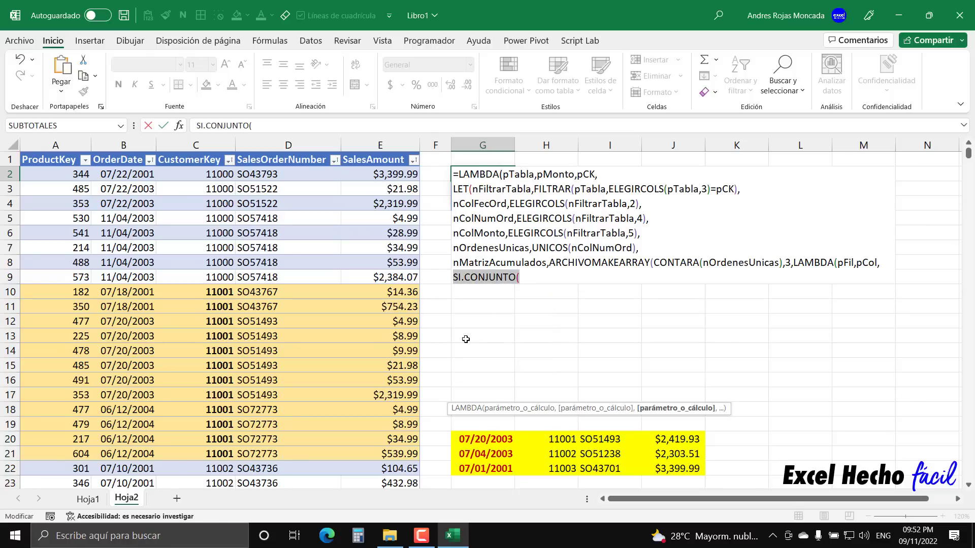
{"action": "key", "text": "BackSpace"}
Start the nested LAMBDA's calculation with the SI.CONJUNTO function
{"action": "type", "text": "si"}
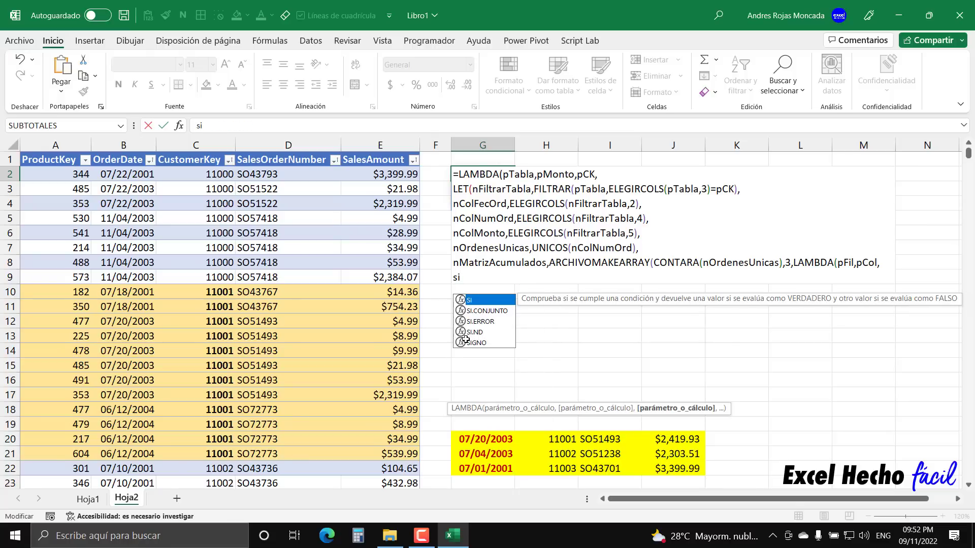
{"action": "key", "text": "Tab"}
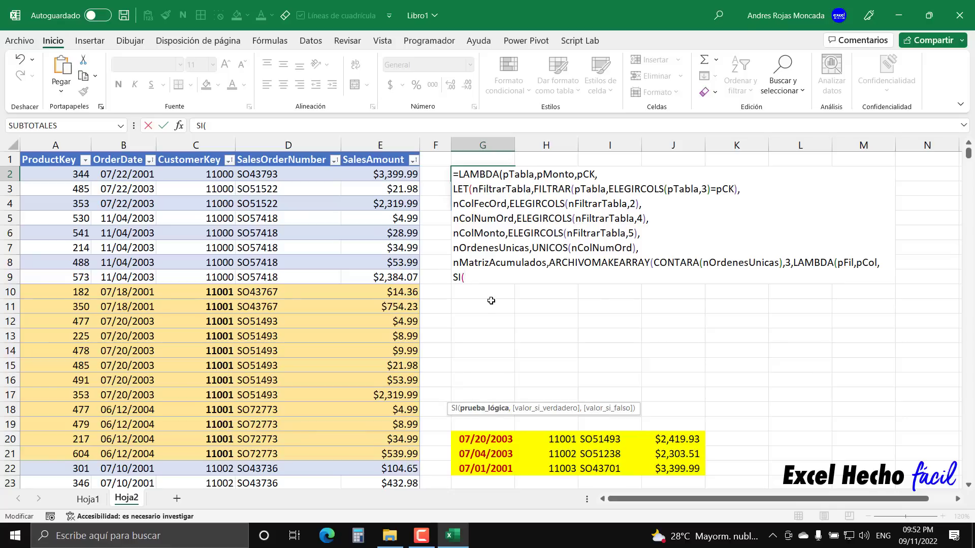
{"action": "key", "text": "BackSpace"}
{"action": "key", "text": "Down"}
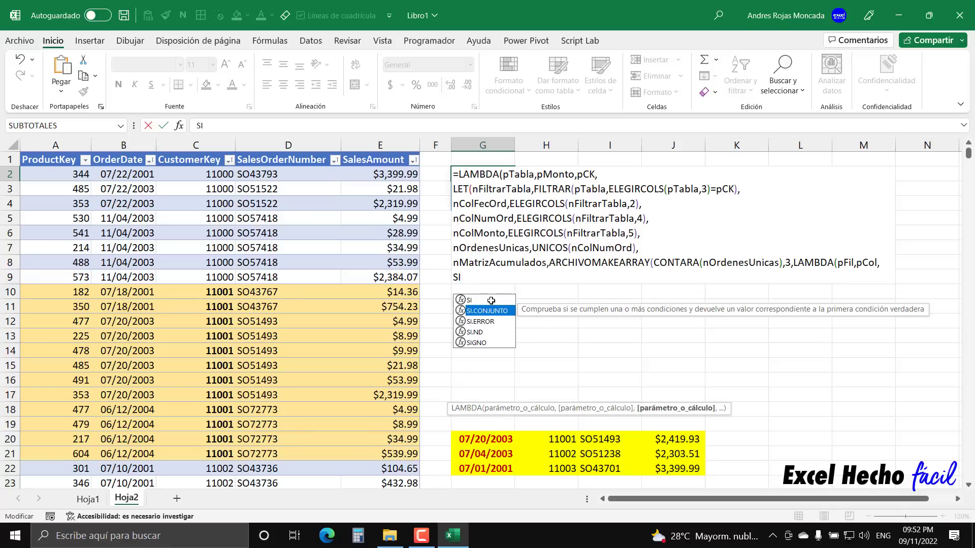
{"action": "key", "text": "Tab"}
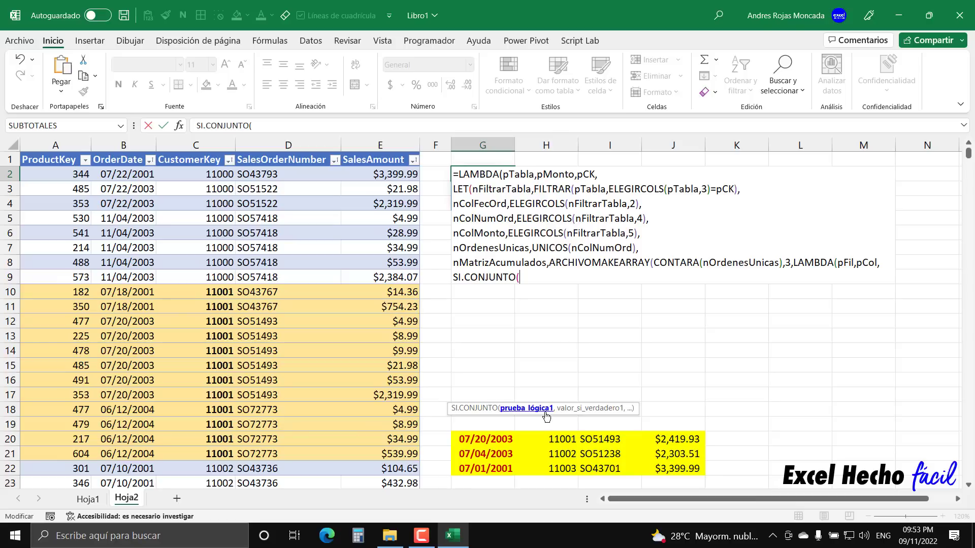
Preview the argument pairs of SI.CONJUNTO with placeholder commas and remove the commas
{"action": "type", "text": ",,"}
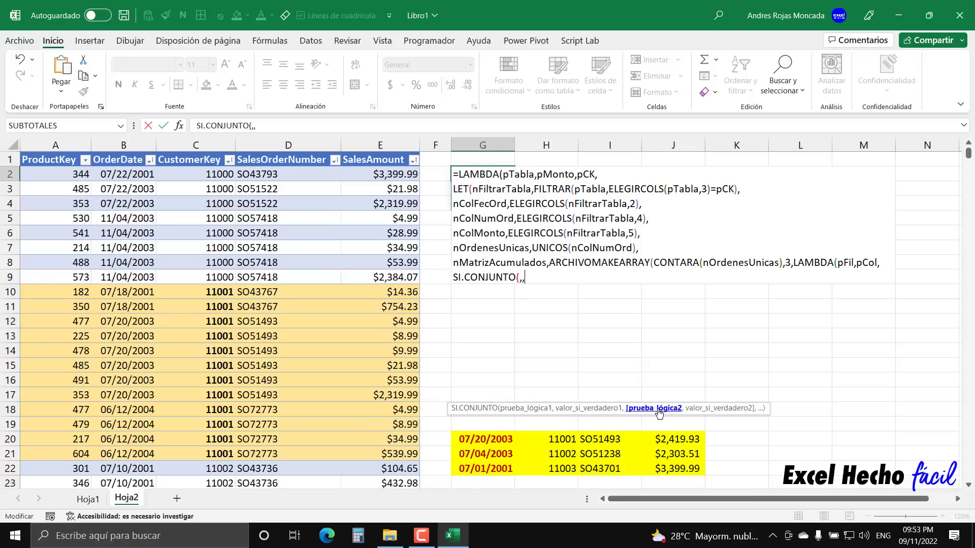
{"action": "type", "text": ","}
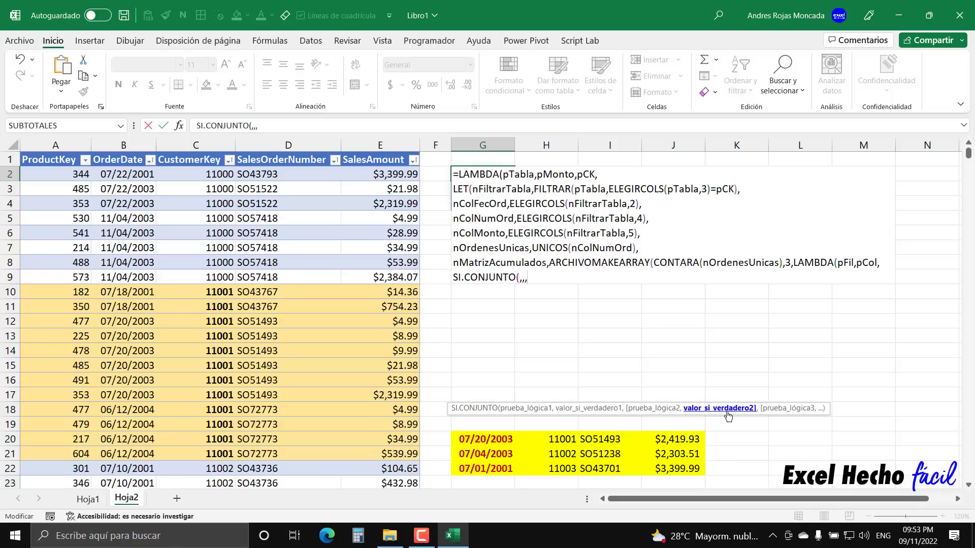
{"action": "key", "text": "BackSpace"}
{"action": "key", "text": "BackSpace"}
{"action": "key", "text": "BackSpace"}
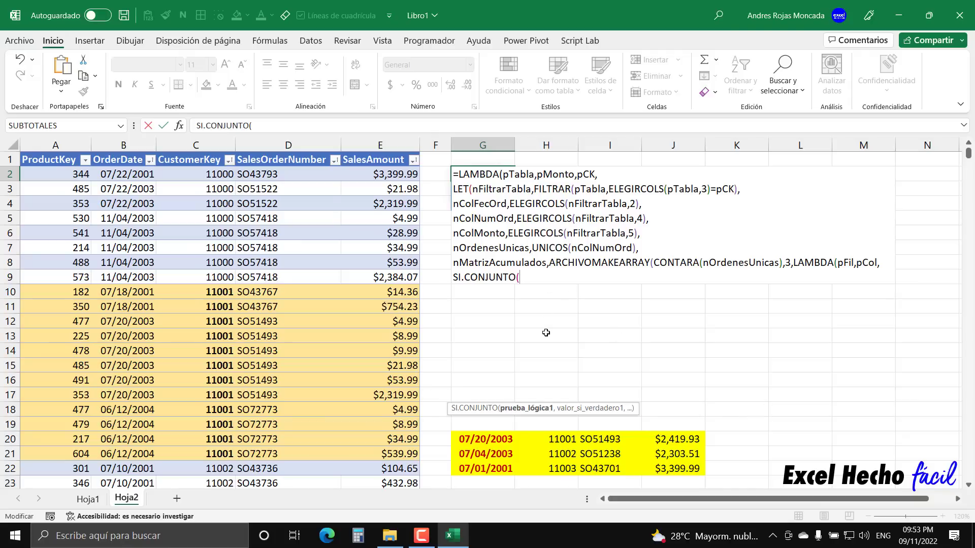
Set the first logical test of SI.CONJUNTO to pCol=1, followed by a comma for its result
{"action": "type", "text": "pcol"}
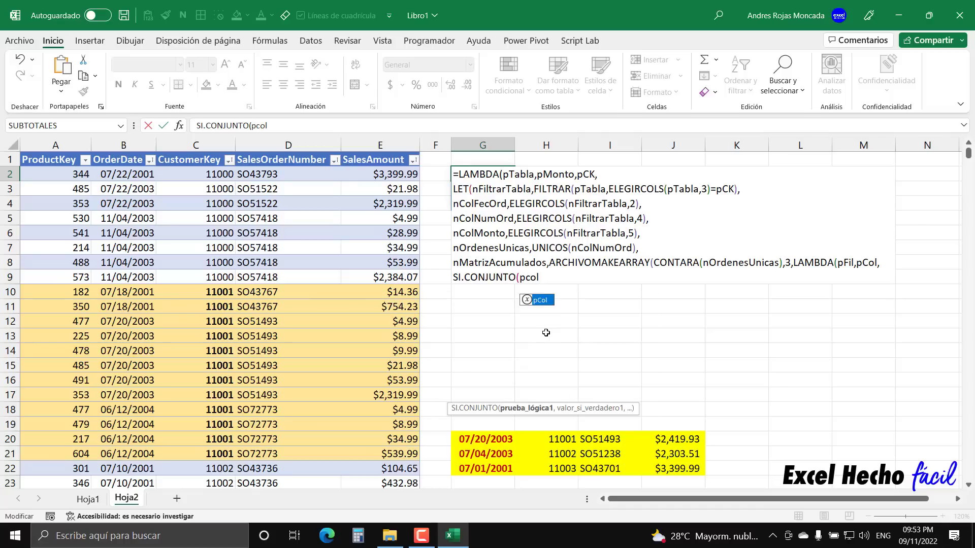
{"action": "key", "text": "Tab"}
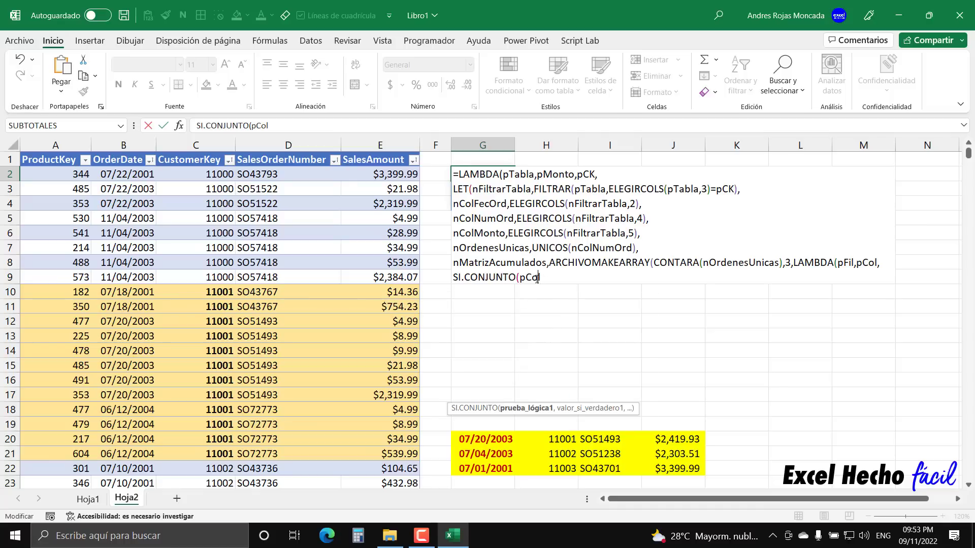
{"action": "mouse_move", "coordinate": [540, 278]}
{"action": "left_mouse_down"}
{"action": "mouse_move", "coordinate": [522, 280]}
{"action": "mouse_move", "coordinate": [607, 325]}
{"action": "mouse_move", "coordinate": [841, 304]}
{"action": "mouse_move", "coordinate": [876, 273]}
{"action": "left_mouse_up"}
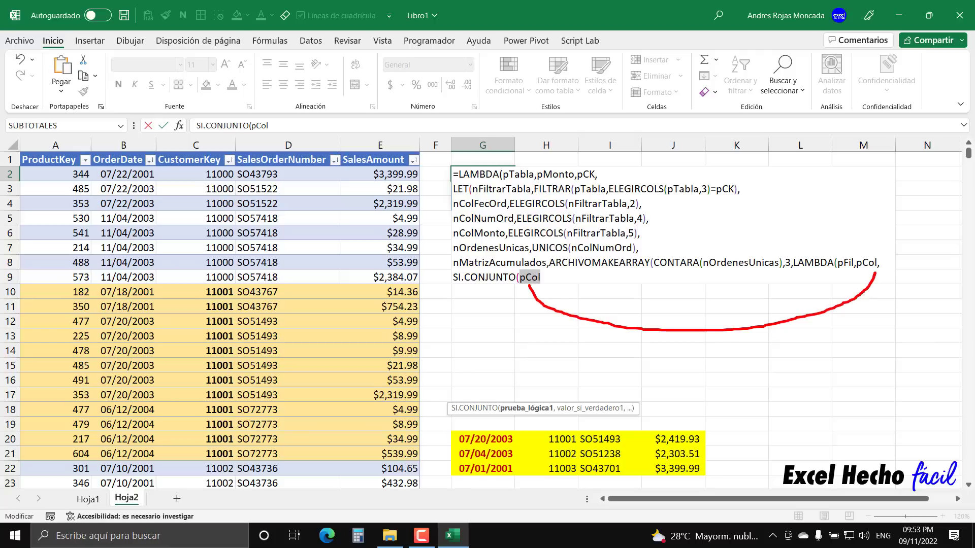
{"action": "left_click_drag", "start_coordinate": [807, 199], "coordinate": [808, 254]}
{"action": "left_click_drag", "start_coordinate": [666, 195], "coordinate": [648, 251]}
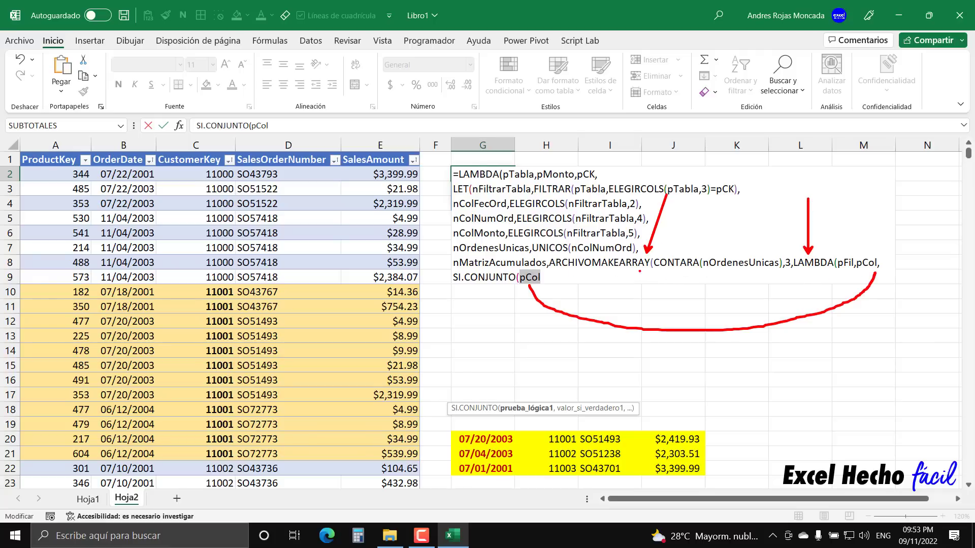
{"action": "mouse_move", "coordinate": [628, 259]}
{"action": "left_mouse_down"}
{"action": "mouse_move", "coordinate": [666, 235]}
{"action": "mouse_move", "coordinate": [762, 231]}
{"action": "mouse_move", "coordinate": [808, 259]}
{"action": "left_mouse_up"}
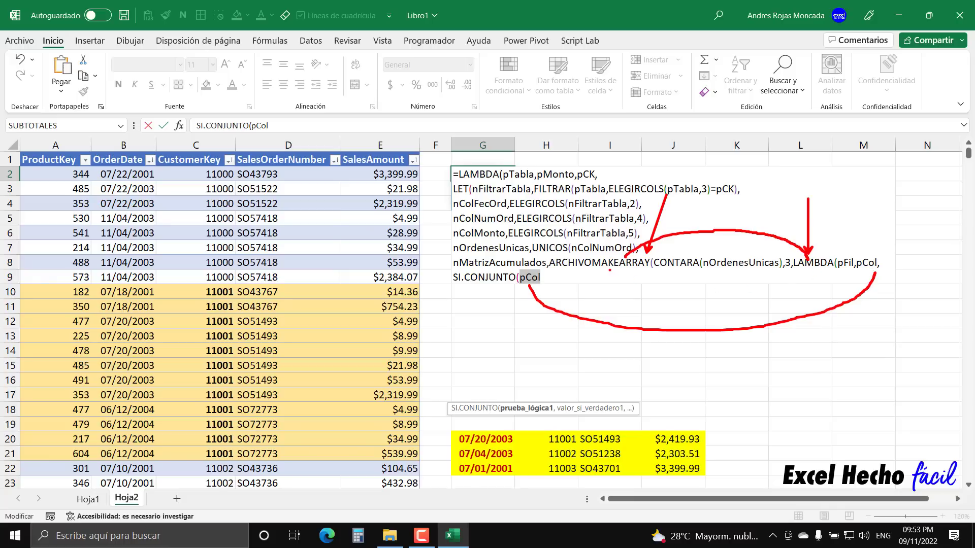
{"action": "key", "text": "Escape"}
{"action": "left_click", "coordinate": [561, 281]}
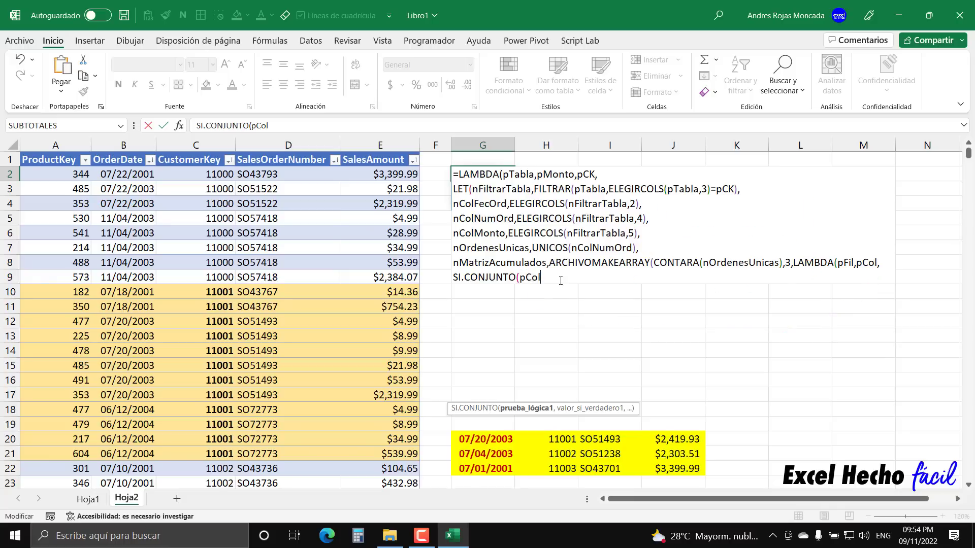
{"action": "type", "text": "=1,"}
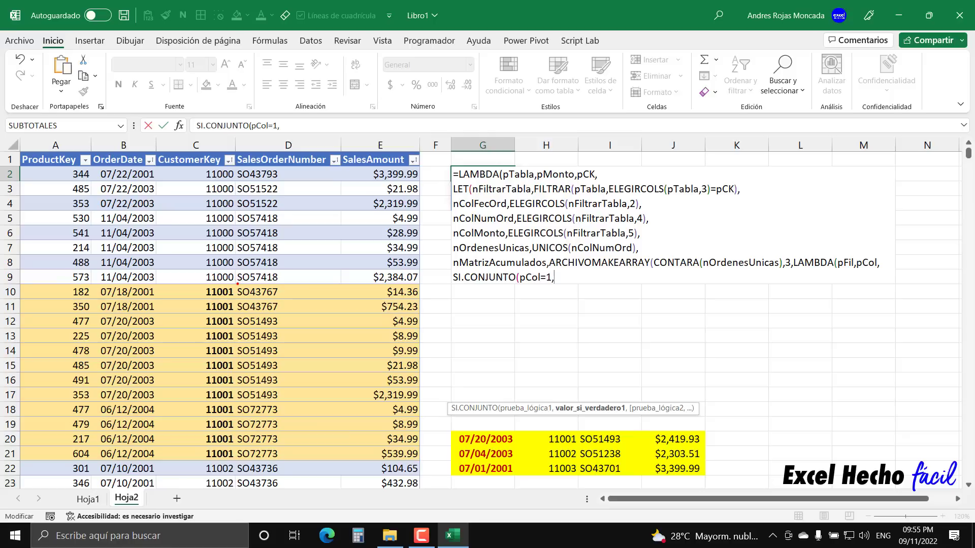
Examine which order date belongs to each unique sales order number in the highlighted customer's rows
{"action": "mouse_move", "coordinate": [235, 286]}
{"action": "left_mouse_down"}
{"action": "mouse_move", "coordinate": [281, 302]}
{"action": "mouse_move", "coordinate": [171, 270]}
{"action": "mouse_move", "coordinate": [146, 283]}
{"action": "left_mouse_up"}
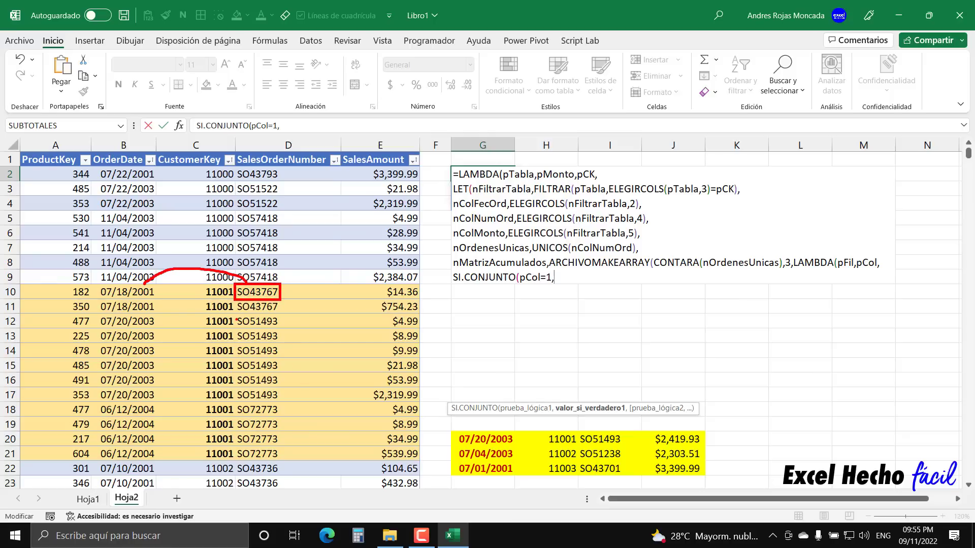
{"action": "mouse_move", "coordinate": [234, 313]}
{"action": "left_mouse_down"}
{"action": "mouse_move", "coordinate": [285, 331]}
{"action": "mouse_move", "coordinate": [154, 306]}
{"action": "mouse_move", "coordinate": [150, 315]}
{"action": "left_mouse_up"}
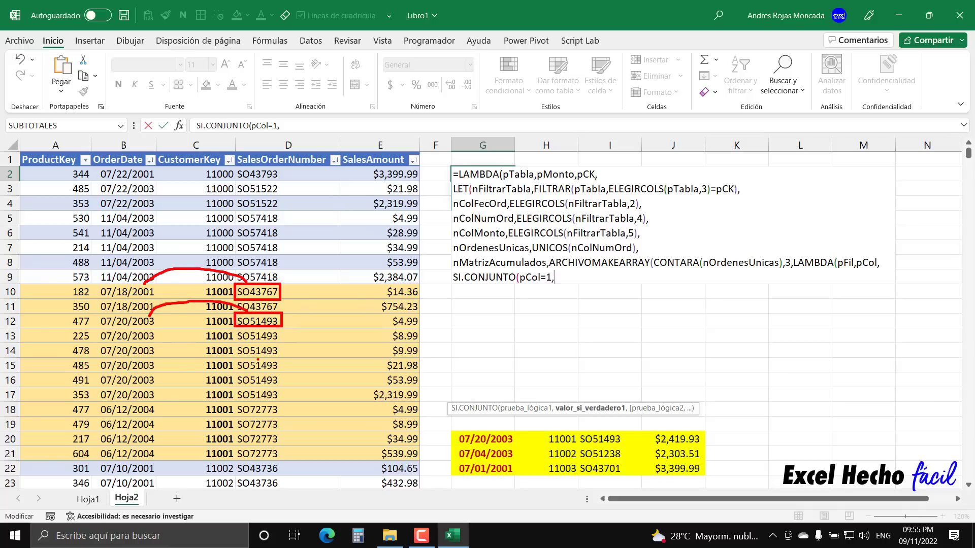
{"action": "mouse_move", "coordinate": [234, 402]}
{"action": "left_mouse_down"}
{"action": "mouse_move", "coordinate": [286, 419]}
{"action": "mouse_move", "coordinate": [166, 378]}
{"action": "mouse_move", "coordinate": [148, 405]}
{"action": "left_mouse_up"}
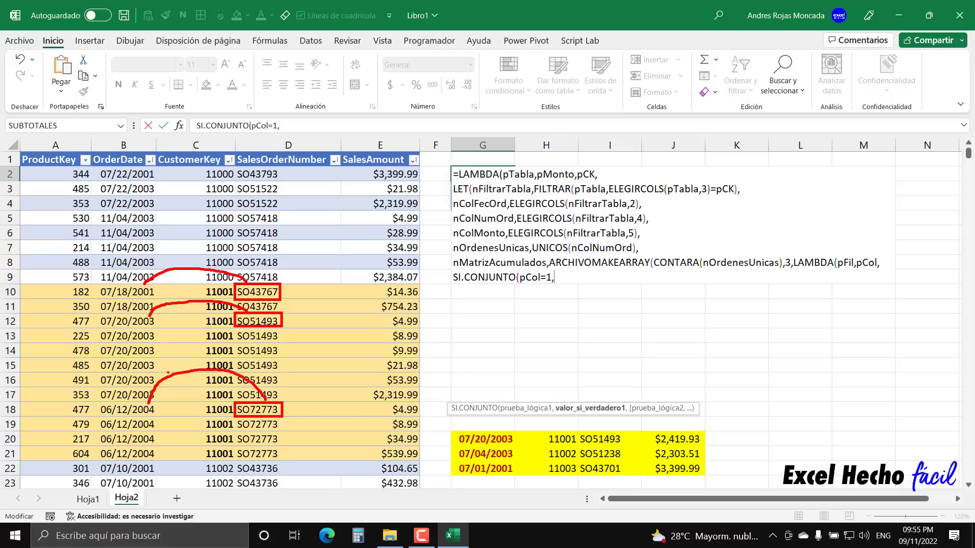
Start the result for pCol=1 with the BUSCARX function
{"action": "key", "text": "Escape"}
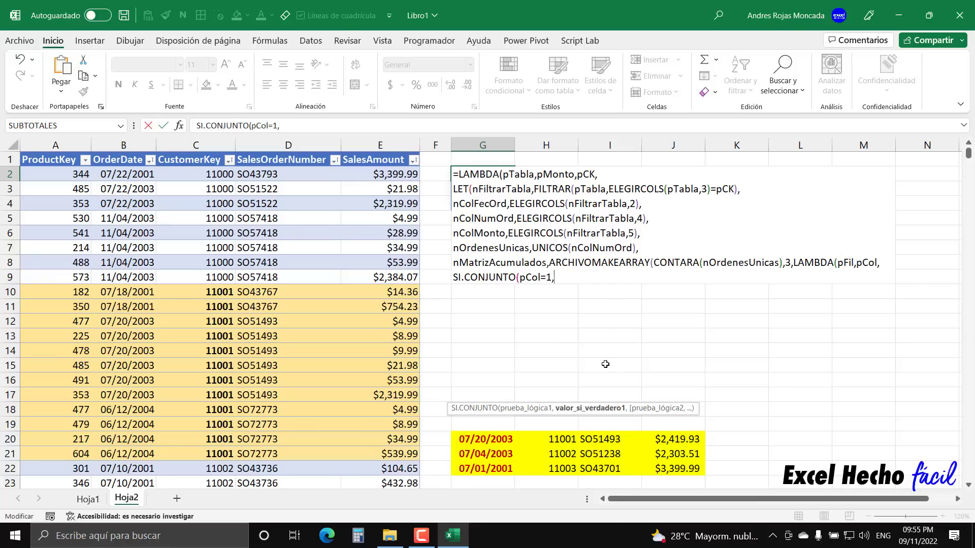
{"action": "type", "text": "bus"}
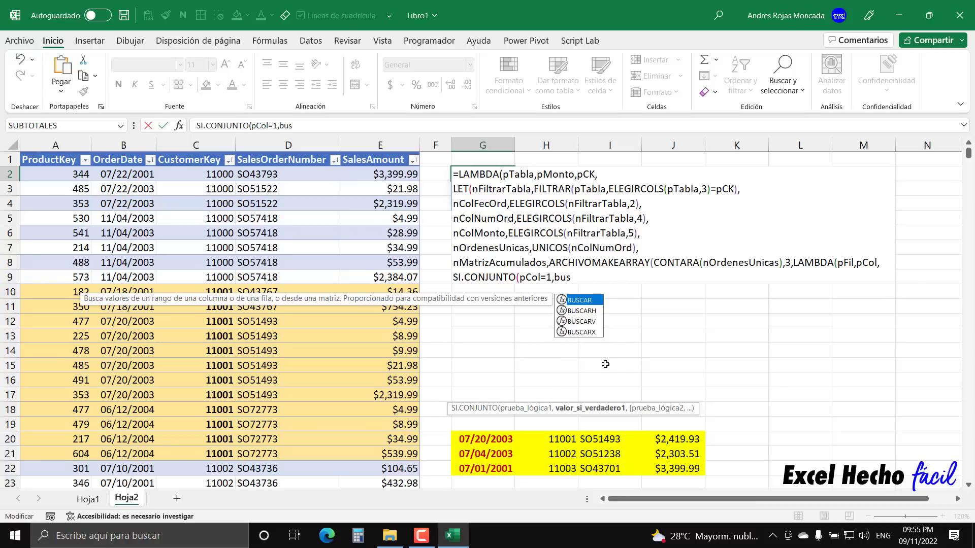
{"action": "key", "text": "Down"}
{"action": "key", "text": "Down"}
{"action": "key", "text": "Down"}
{"action": "key", "text": "Tab"}
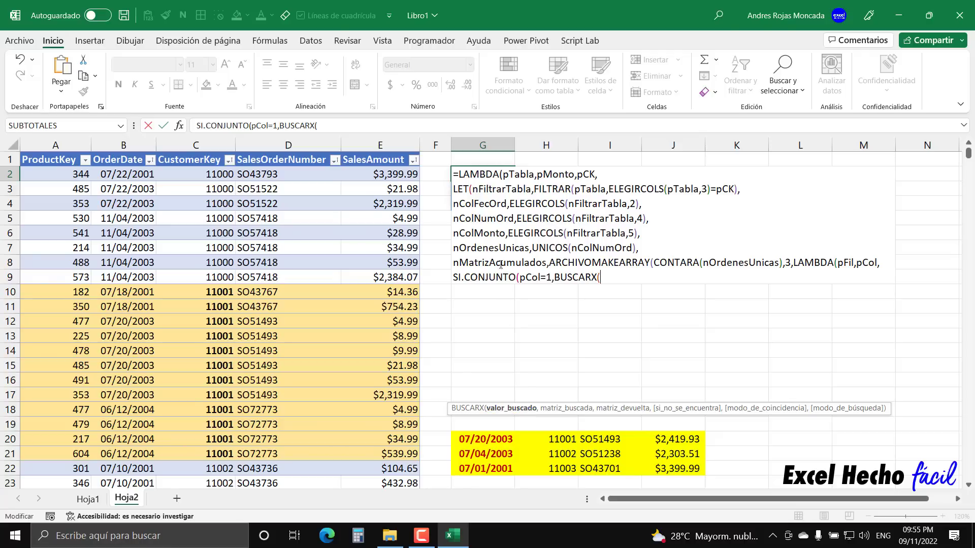
Begin BUSCARX's lookup value with an INDICE function that uses nOrdenesUnicas as its array
{"action": "left_click_drag", "start_coordinate": [453, 248], "coordinate": [531, 249]}
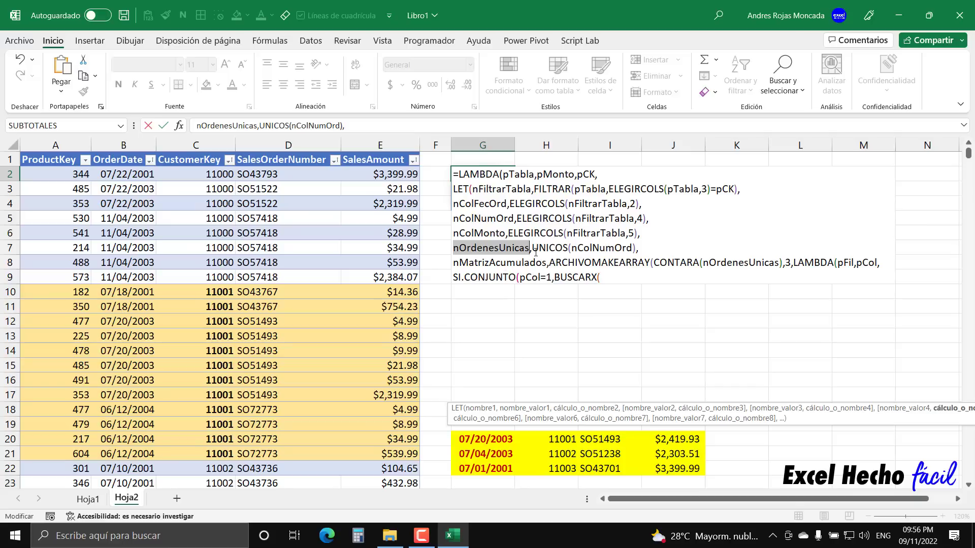
{"action": "left_click_drag", "start_coordinate": [531, 248], "coordinate": [636, 248]}
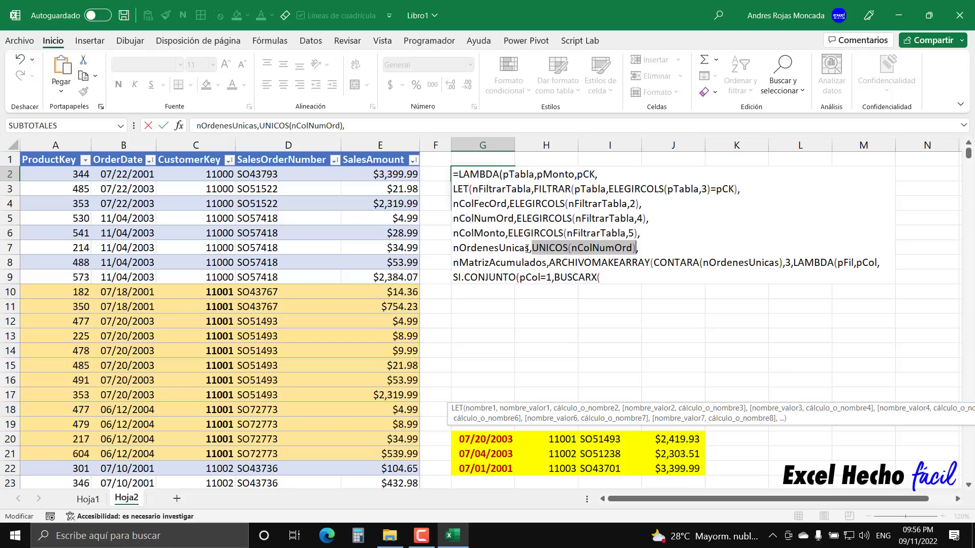
{"action": "left_click_drag", "start_coordinate": [528, 247], "coordinate": [453, 248]}
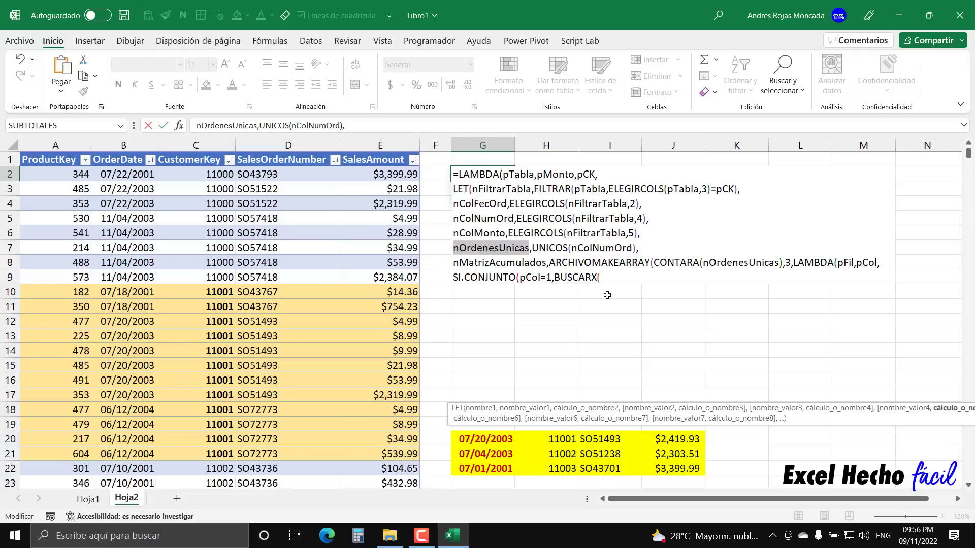
{"action": "left_click", "coordinate": [608, 279]}
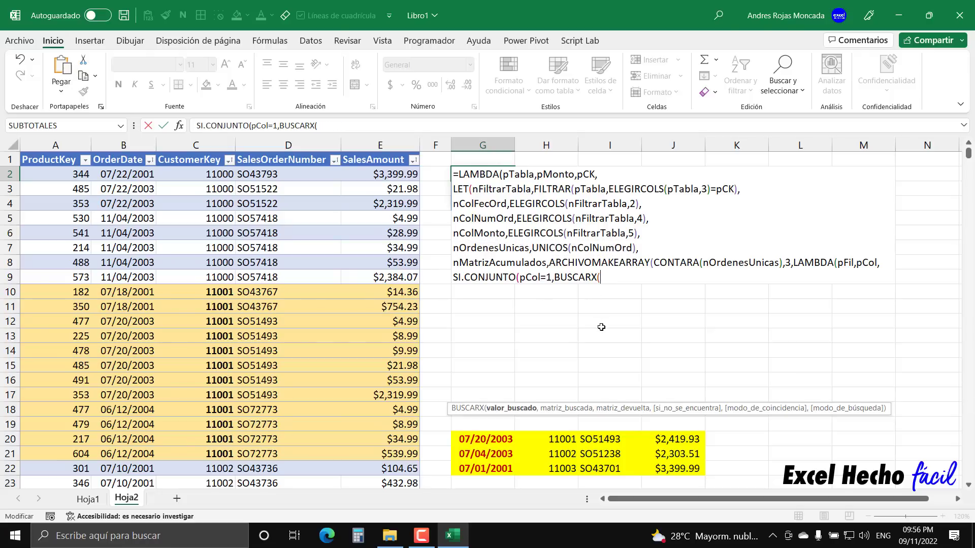
{"action": "type", "text": "in"}
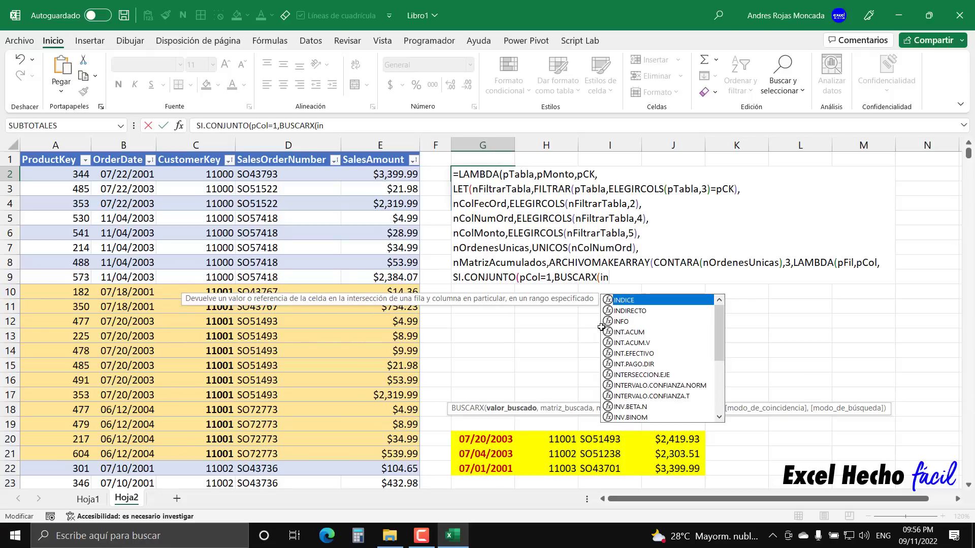
{"action": "type", "text": "di"}
{"action": "key", "text": "Tab"}
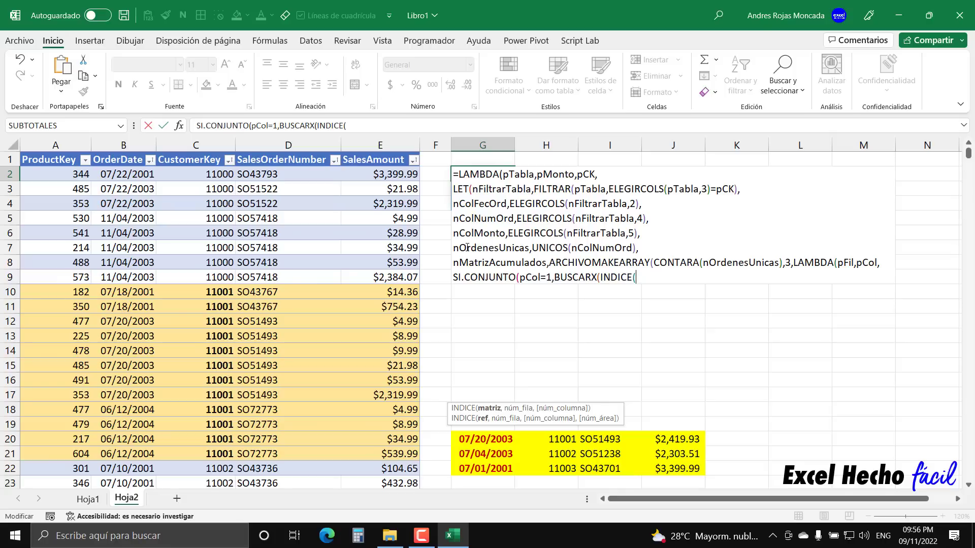
{"action": "type", "text": "nOrdenesUnicas"}
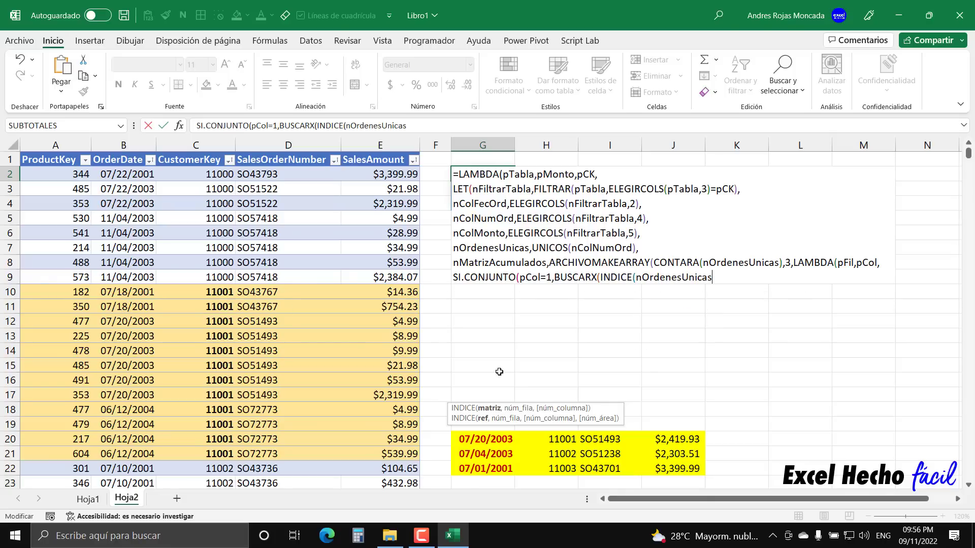
{"action": "type", "text": ","}
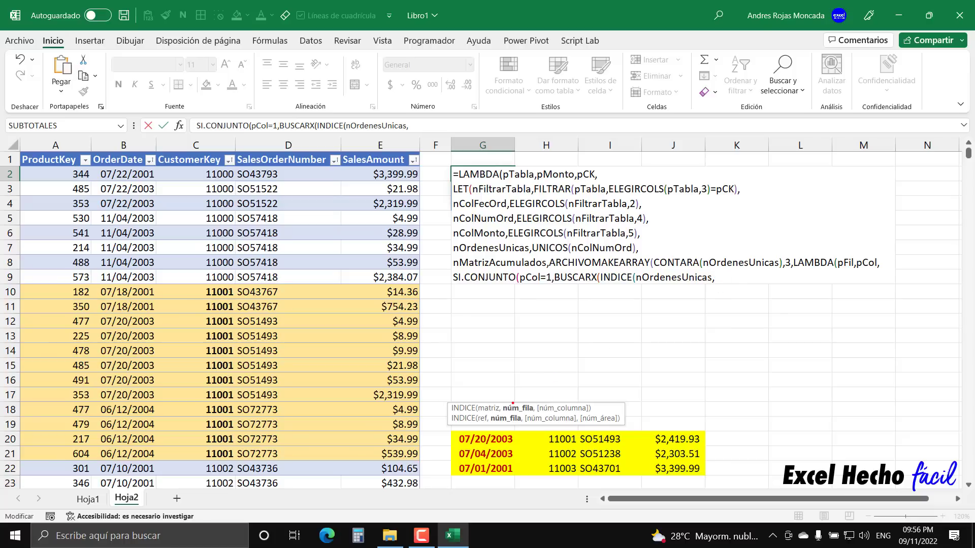
Set INDICE's row number to pFil, close the function, and add a comma for BUSCARX's lookup array
{"action": "mouse_move", "coordinate": [512, 403]}
{"action": "left_mouse_down"}
{"action": "mouse_move", "coordinate": [788, 327]}
{"action": "mouse_move", "coordinate": [851, 264]}
{"action": "left_mouse_up"}
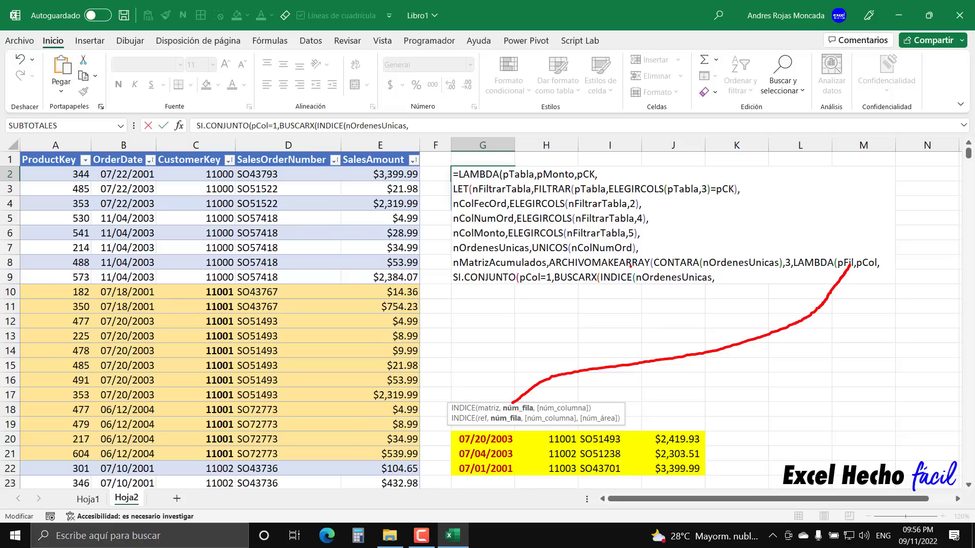
{"action": "key", "text": "Escape"}
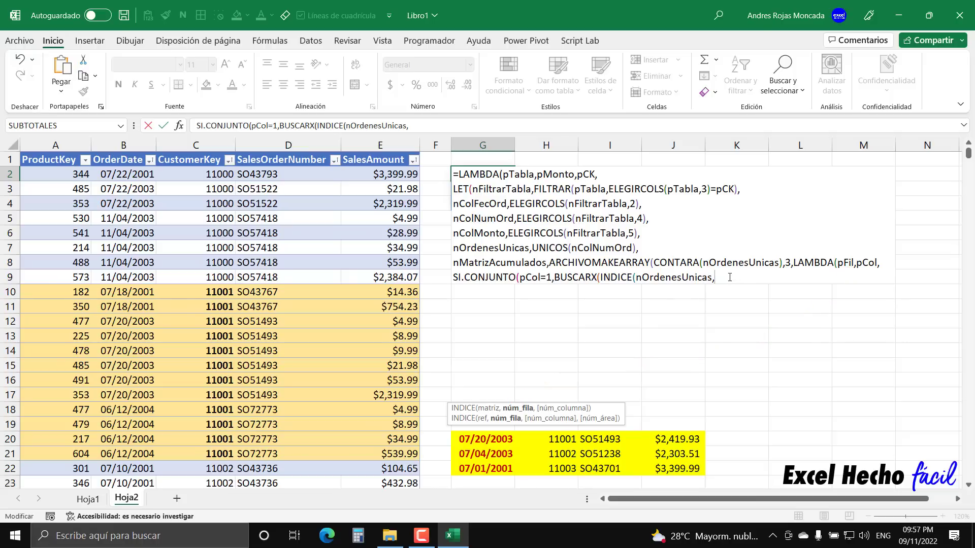
{"action": "type", "text": "pFil"}
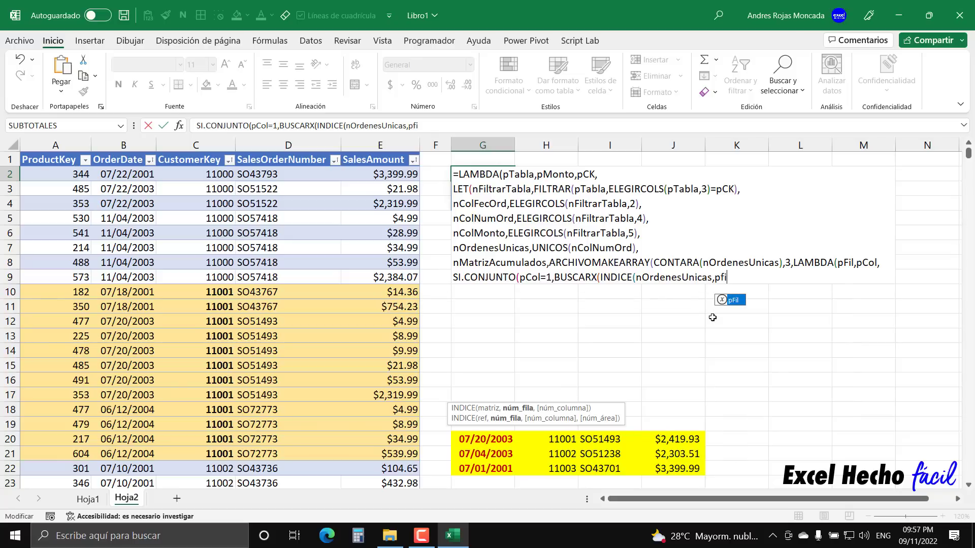
{"action": "type", "text": ")"}
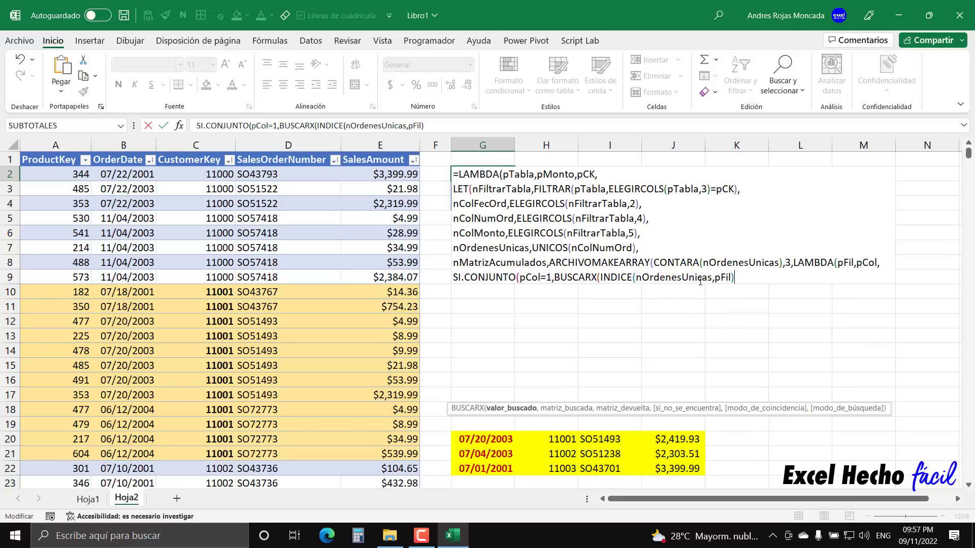
{"action": "left_click_drag", "start_coordinate": [601, 277], "coordinate": [735, 279]}
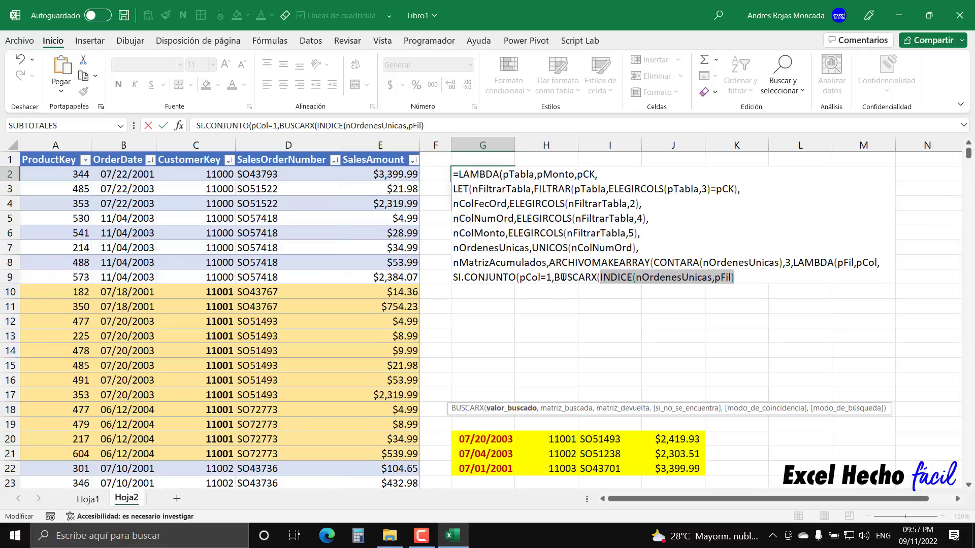
{"action": "left_click", "coordinate": [737, 278]}
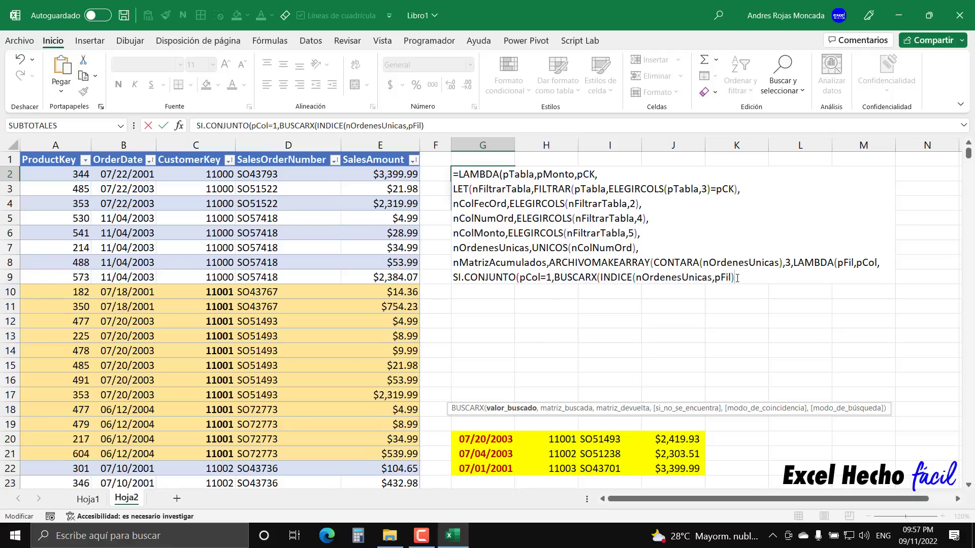
{"action": "type", "text": ","}
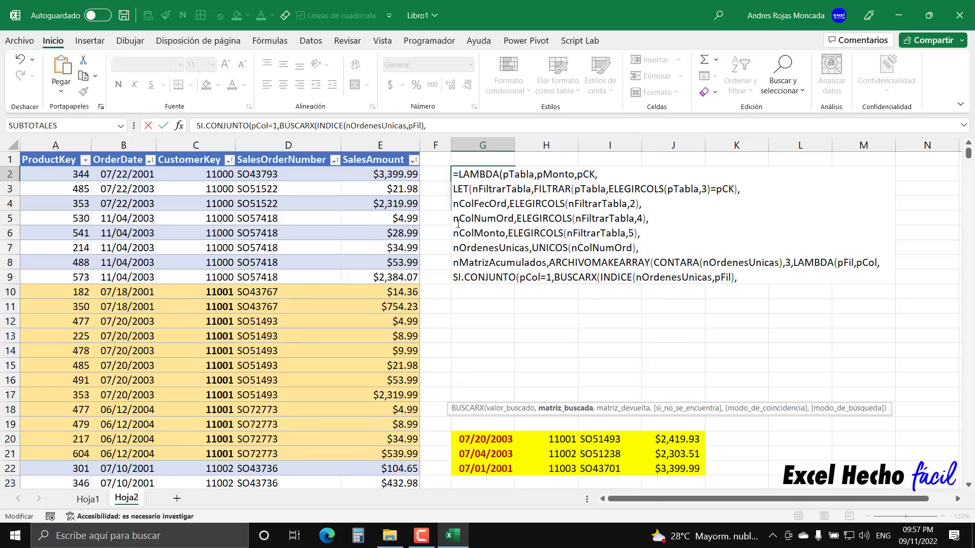
Set BUSCARX's lookup array to nColNumOrd and its return array to nColFecOrd, and close the function
{"action": "type", "text": "ncol"}
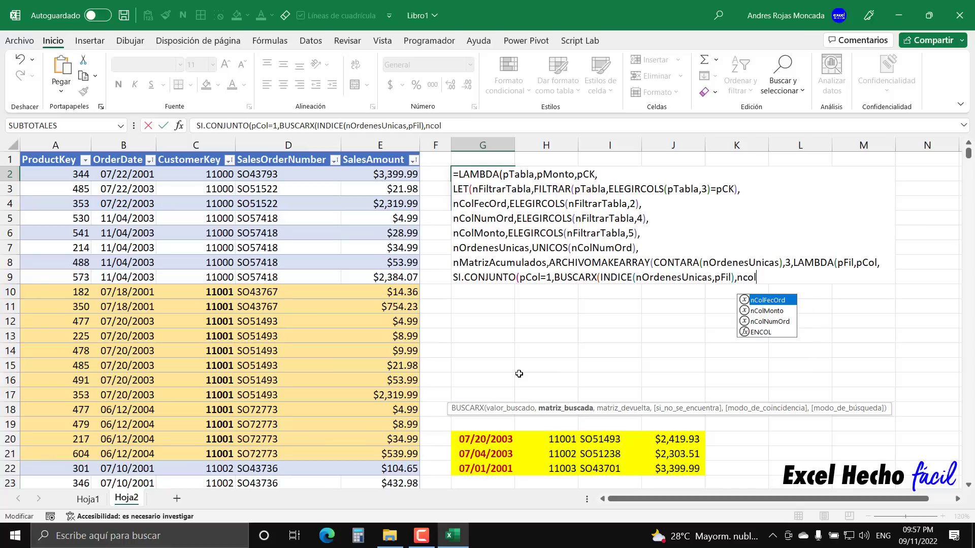
{"action": "key", "text": "Down"}
{"action": "key", "text": "Down"}
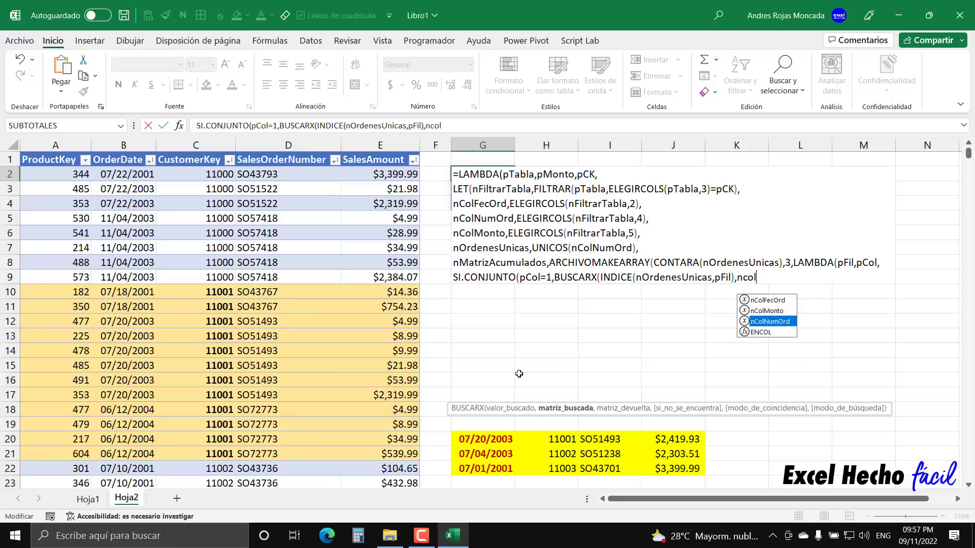
{"action": "key", "text": "Tab"}
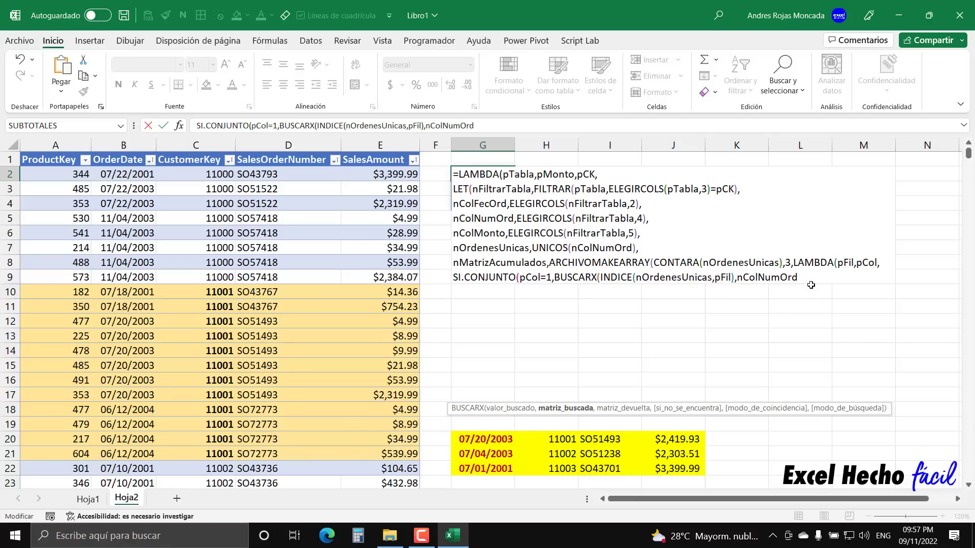
{"action": "type", "text": ","}
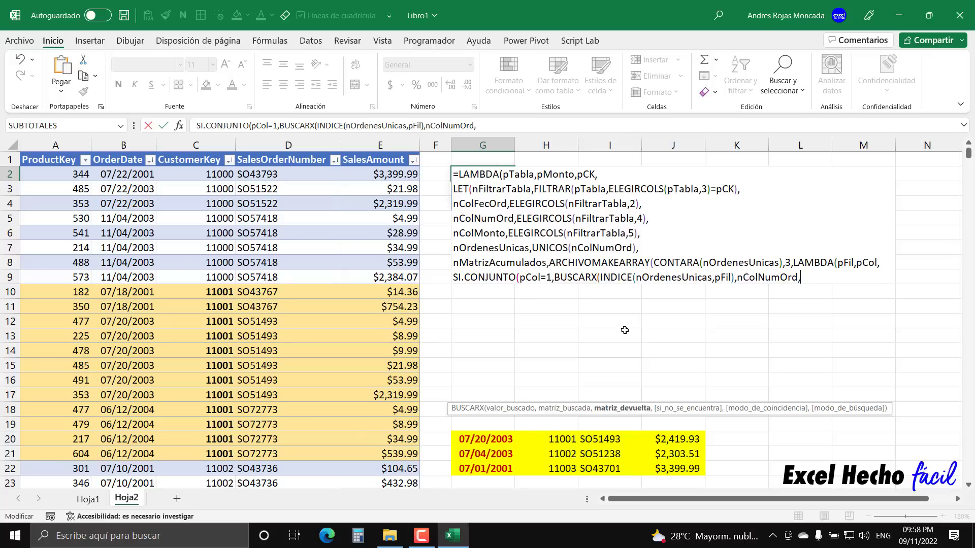
{"action": "type", "text": "nColFecOrd"}
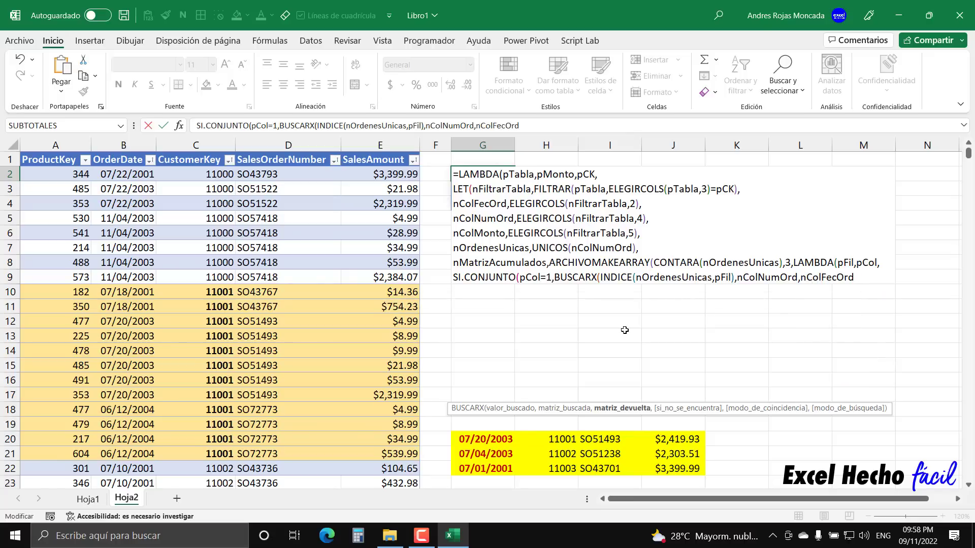
{"action": "type", "text": ")"}
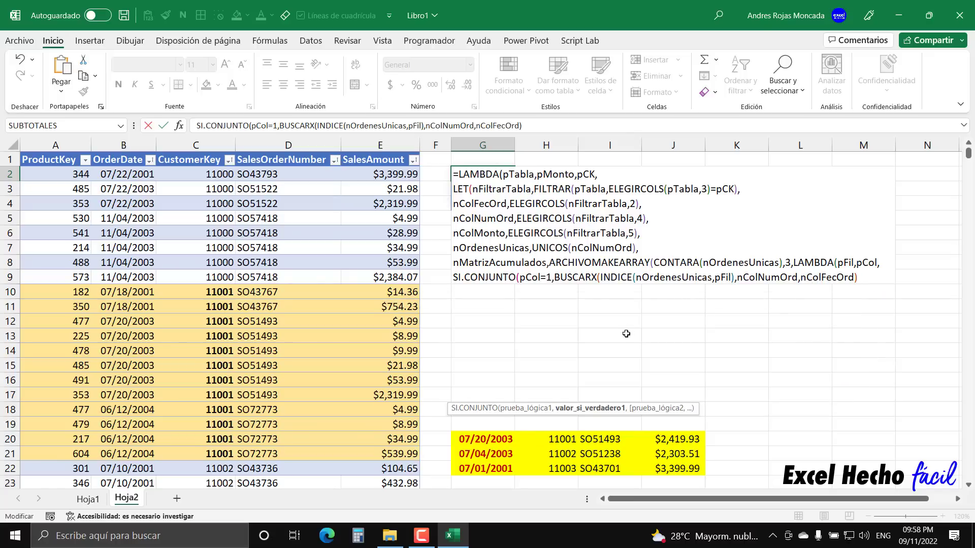
Add pCol=2 as the second logical test of SI.CONJUNTO on a new formula line, followed by a comma
{"action": "left_click_drag", "start_coordinate": [600, 277], "coordinate": [734, 277]}
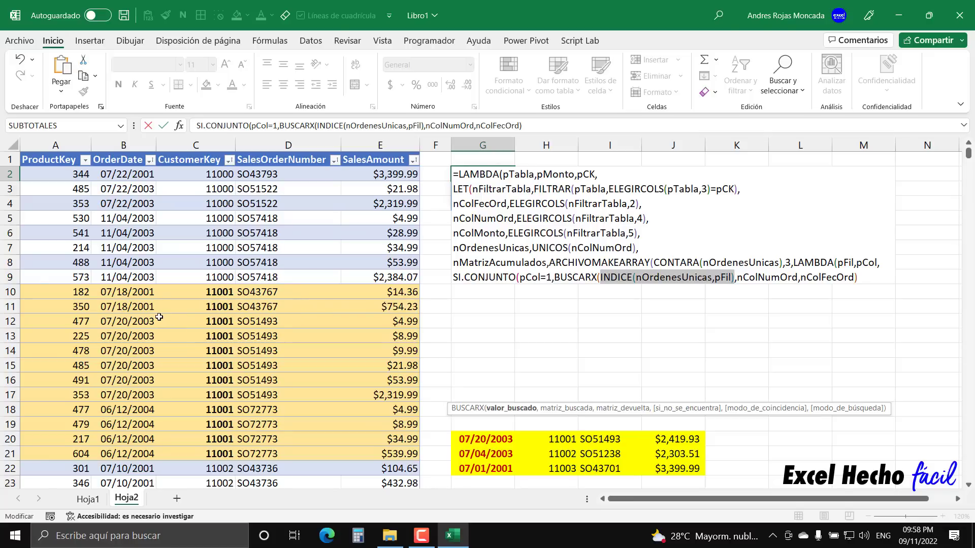
{"action": "left_click", "coordinate": [863, 281]}
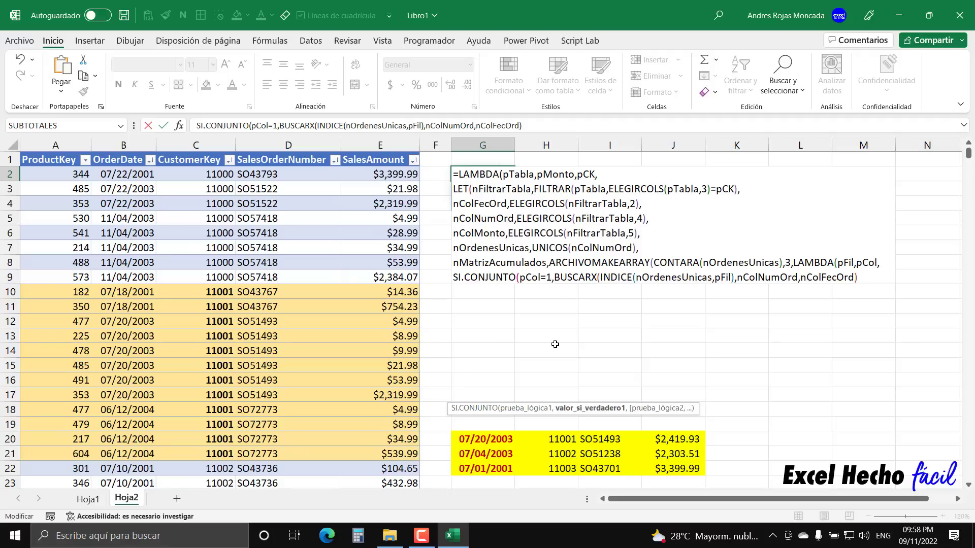
{"action": "type", "text": ","}
{"action": "key", "text": "alt+Return"}
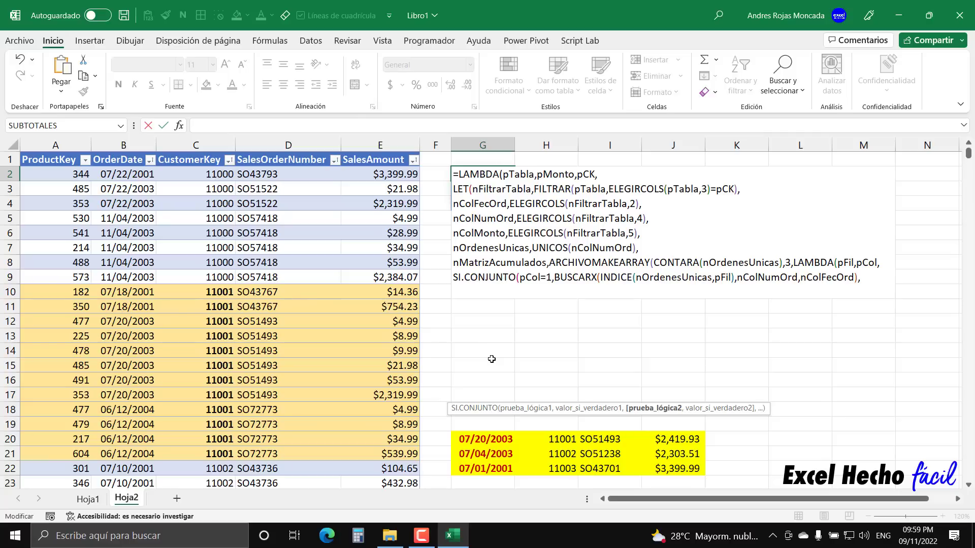
{"action": "type", "text": "pCol=2,"}
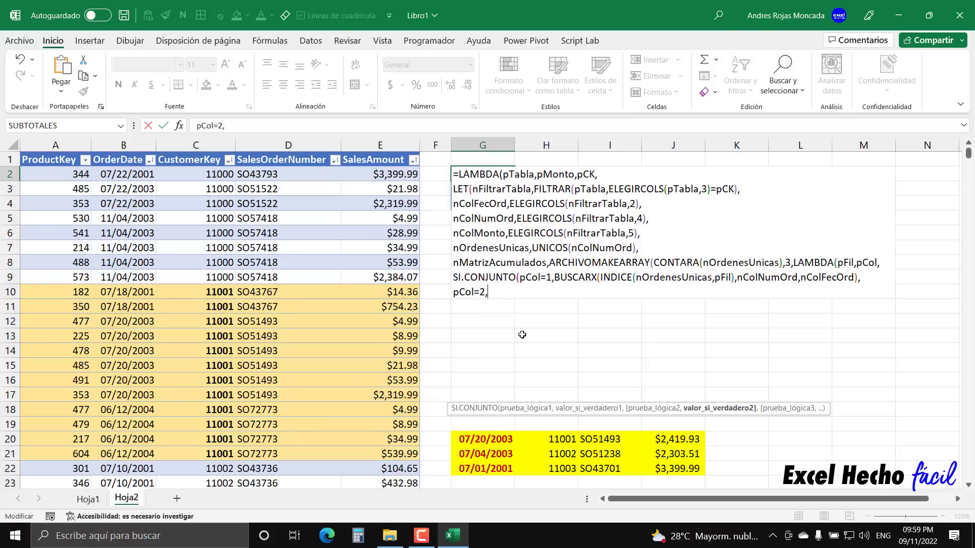
Enter INDICE(nOrdenesUnicas,pFil) as the result for pCol=2, followed by a comma
{"action": "type", "text": "INDICE("}
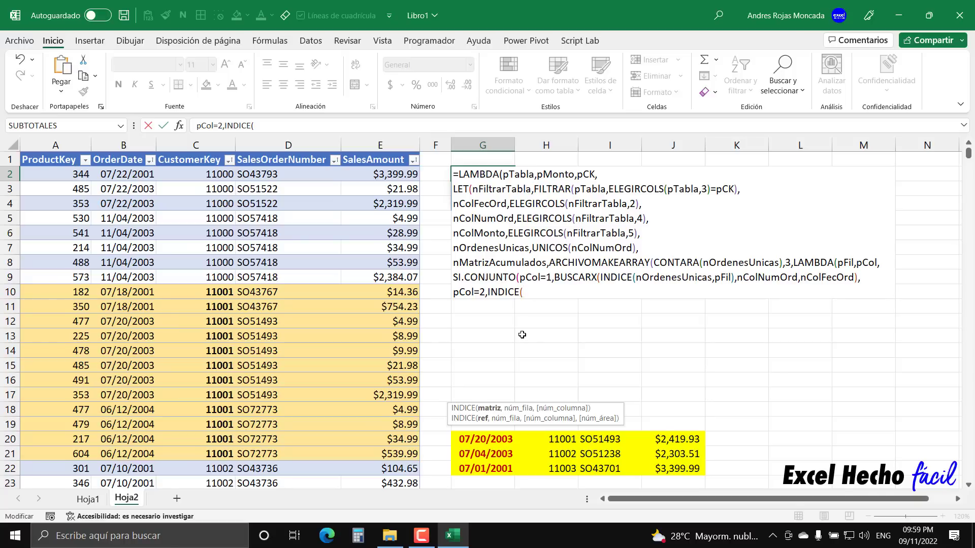
{"action": "type", "text": "n"}
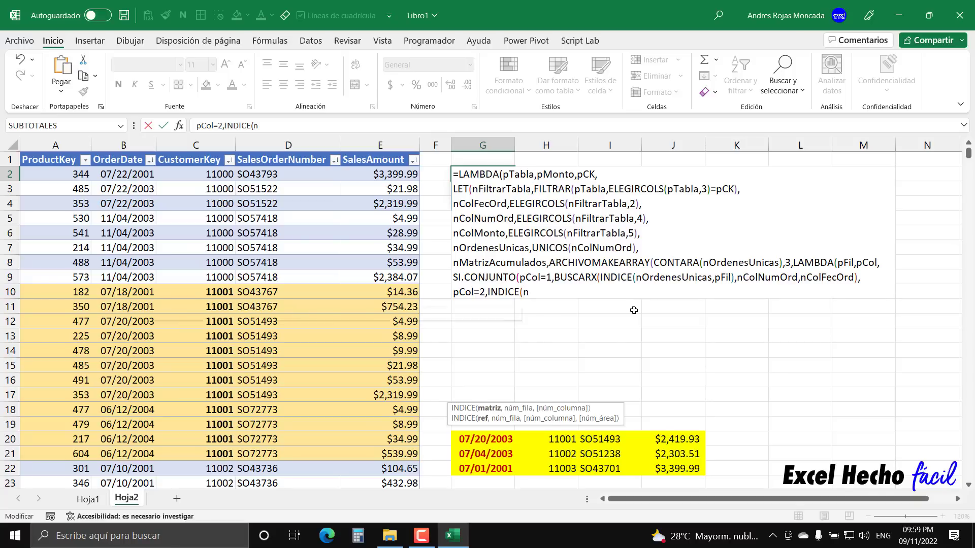
{"action": "type", "text": "orde"}
{"action": "key", "text": "Tab"}
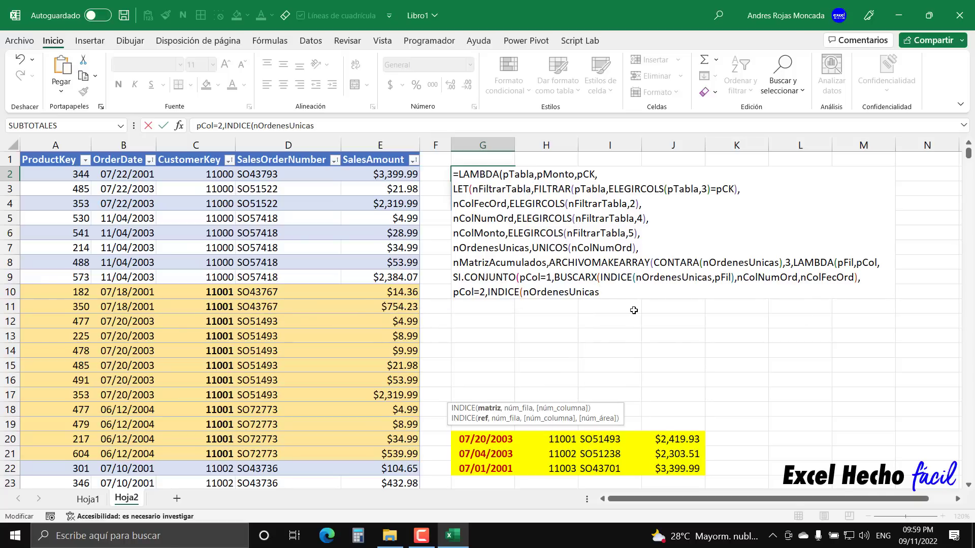
{"action": "type", "text": ","}
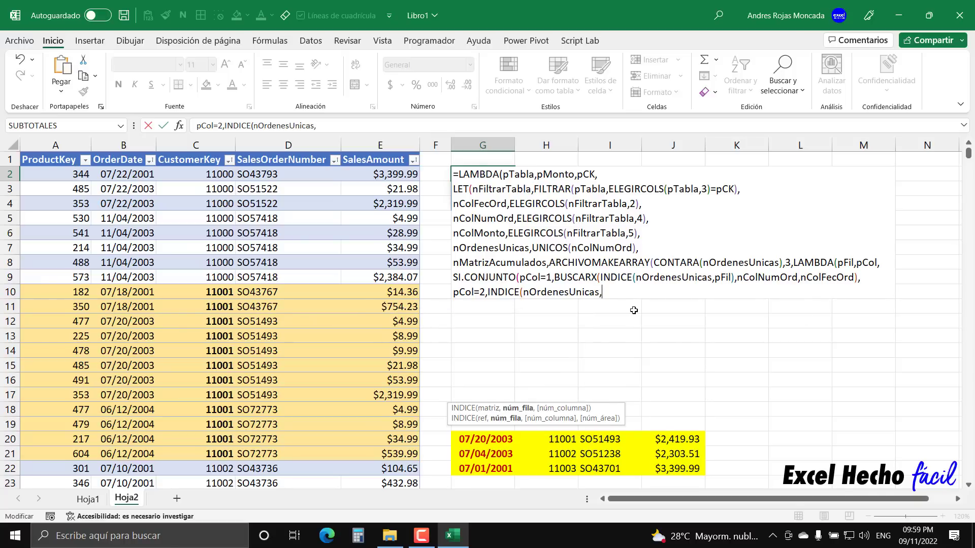
{"action": "type", "text": "pFil"}
{"action": "type", "text": "),"}
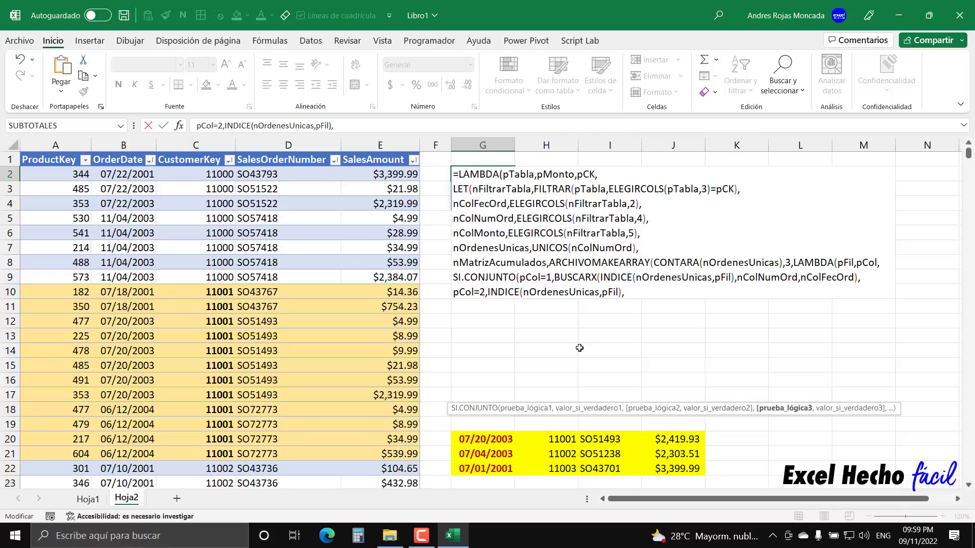
Add pCol=3 as the third logical test on a new formula line, followed by a comma for its result
{"action": "key", "text": "alt+Return"}
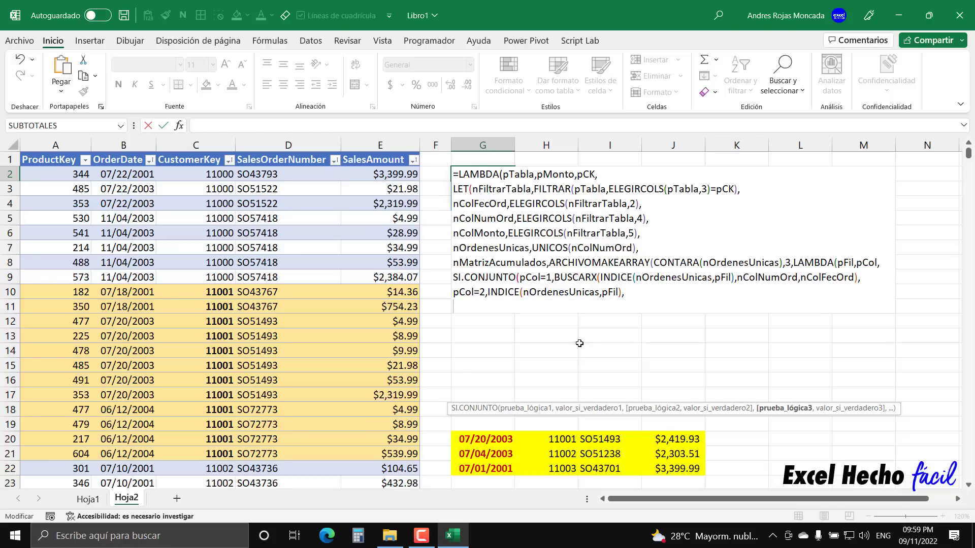
{"action": "type", "text": "pCol"}
{"action": "key", "text": "Tab"}
{"action": "type", "text": "=3"}
{"action": "type", "text": ","}
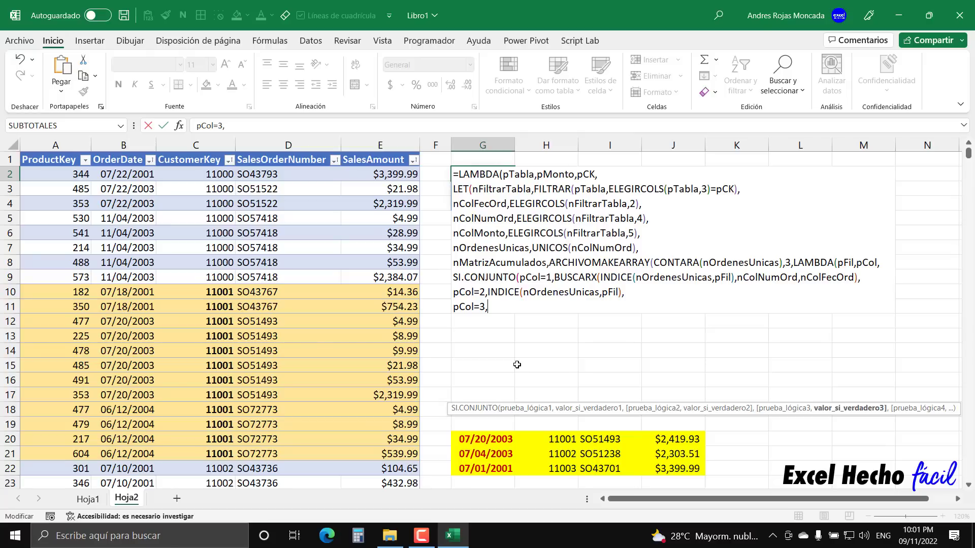
Insert the SUMAPRODUCTO function as the result for pCol=3, with an extra opening parenthesis for its first condition
{"action": "type", "text": "sum"}
{"action": "key", "text": "Down"}
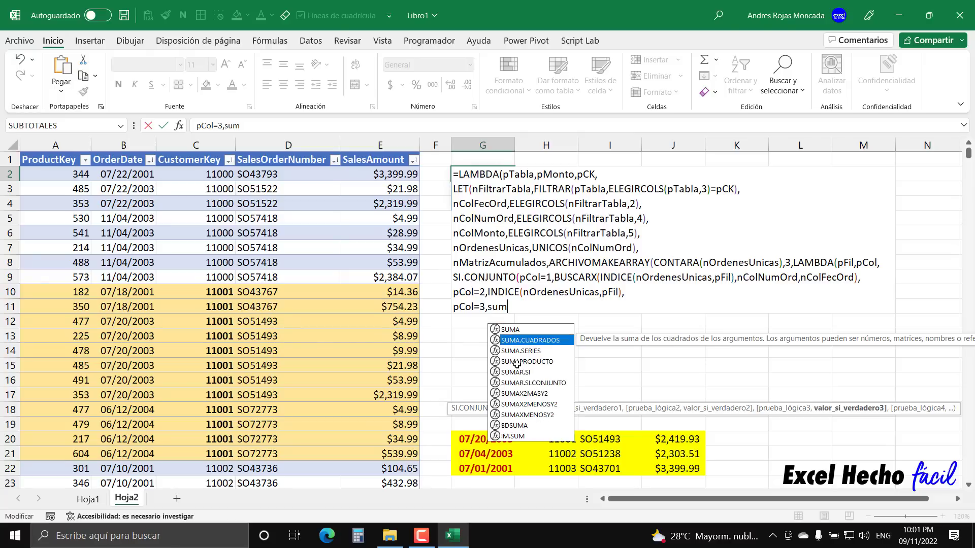
{"action": "key", "text": "Down"}
{"action": "key", "text": "Down"}
{"action": "key", "text": "Tab"}
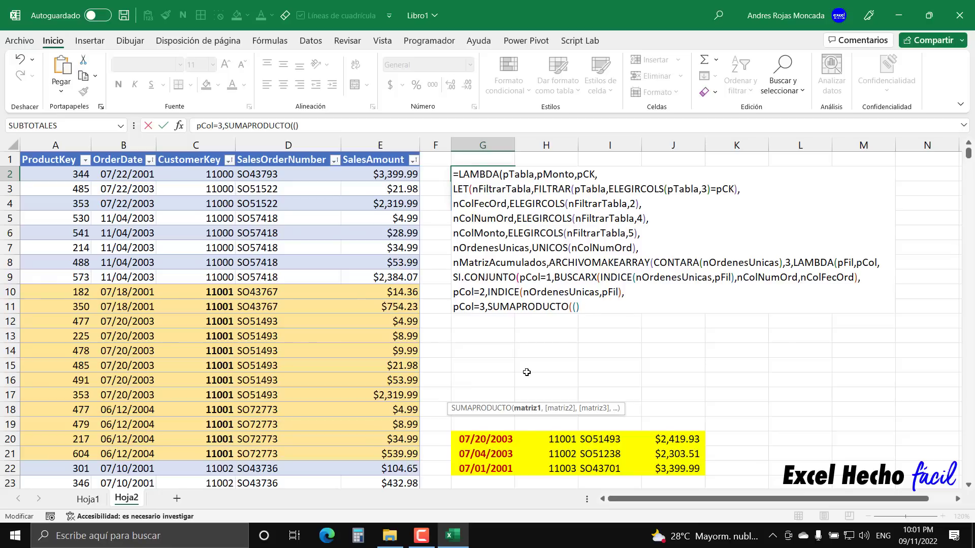
{"action": "type", "text": "()"}
{"action": "left_click_drag", "start_coordinate": [580, 306], "coordinate": [585, 306]}
{"action": "left_click", "coordinate": [583, 307]}
{"action": "left_click", "coordinate": [590, 307]}
{"action": "key", "text": "BackSpace"}
Start the SUMAPRODUCTO condition with nColNumOrd followed by an equals sign
{"action": "type", "text": "n"}
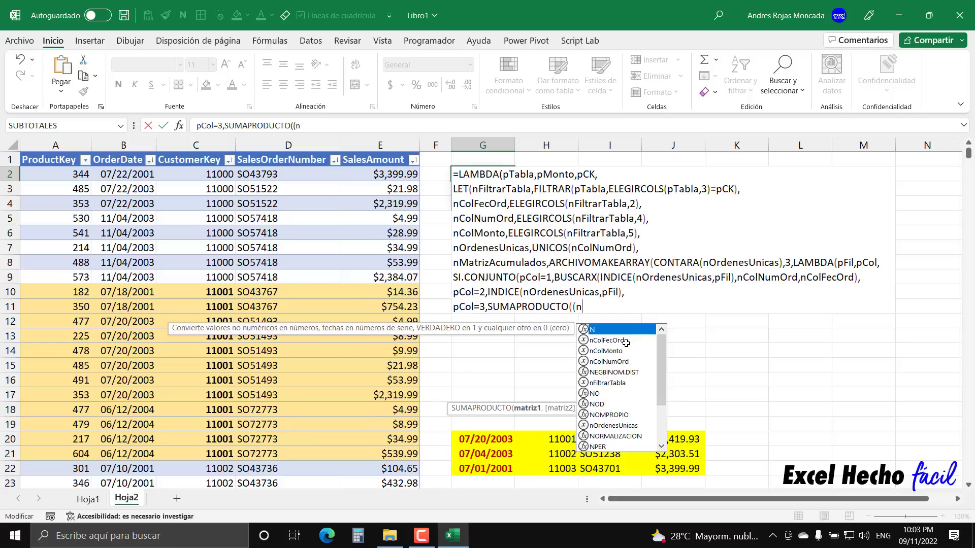
{"action": "type", "text": "coln"}
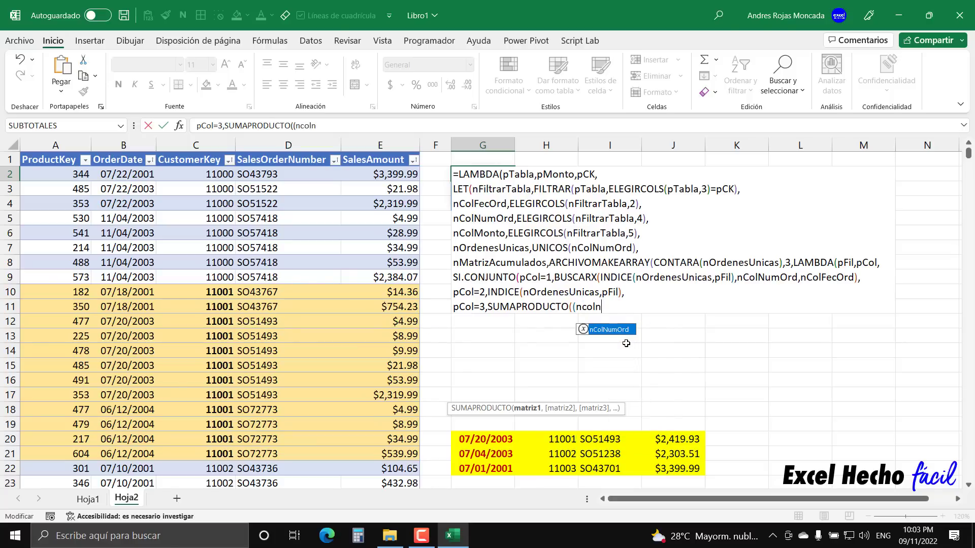
{"action": "key", "text": "Tab"}
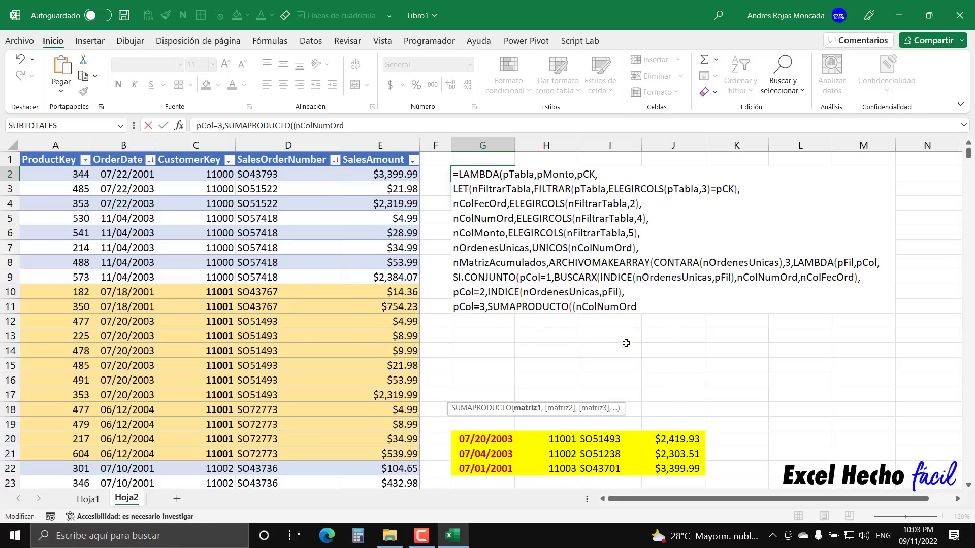
{"action": "type", "text": "="}
{"action": "left_click_drag", "start_coordinate": [847, 257], "coordinate": [846, 216]}
{"action": "left_click_drag", "start_coordinate": [811, 255], "coordinate": [811, 175]}
{"action": "left_click_drag", "start_coordinate": [644, 255], "coordinate": [704, 210]}
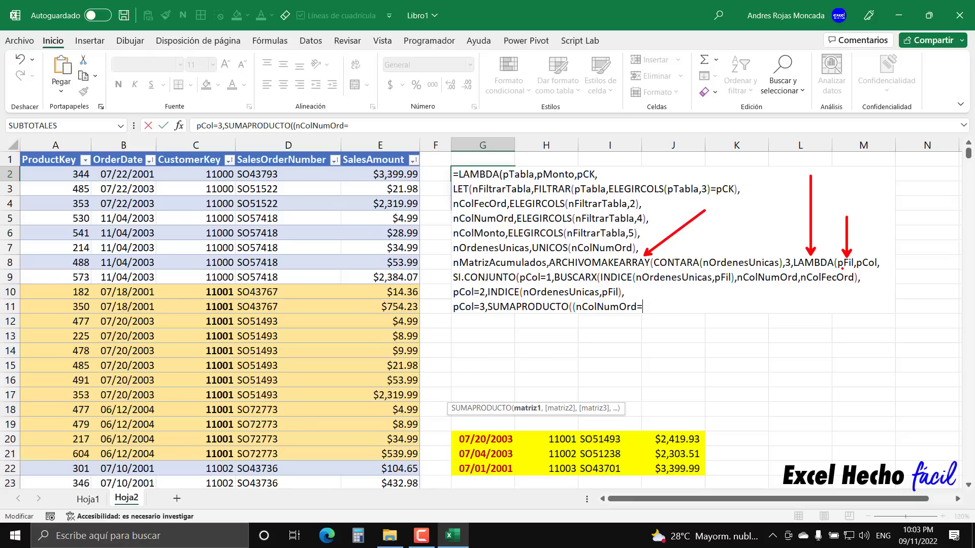
{"action": "key", "text": "Escape"}
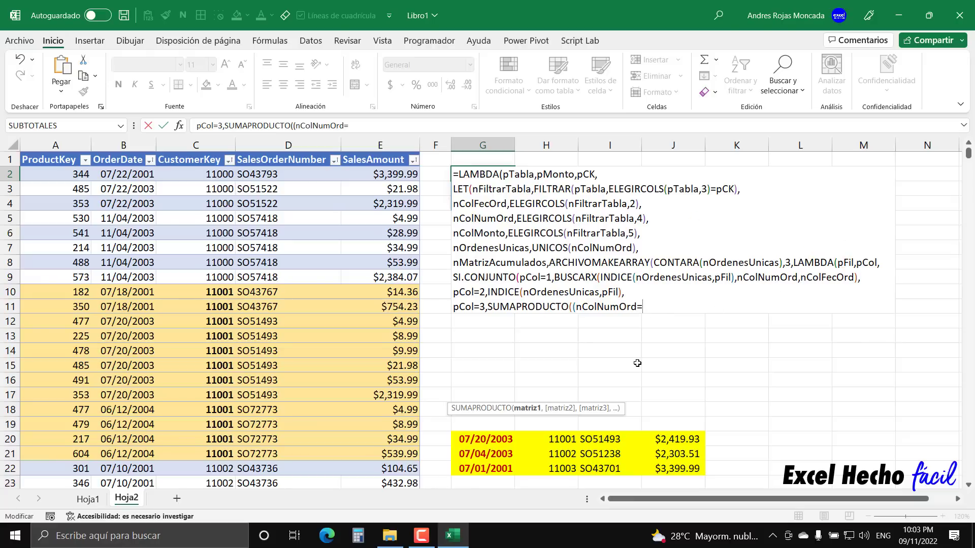
Compare nColNumOrd with INDICE(nOrdenesUnicas,pFil) and close the condition's parenthesis
{"action": "type", "text": "INDICE("}
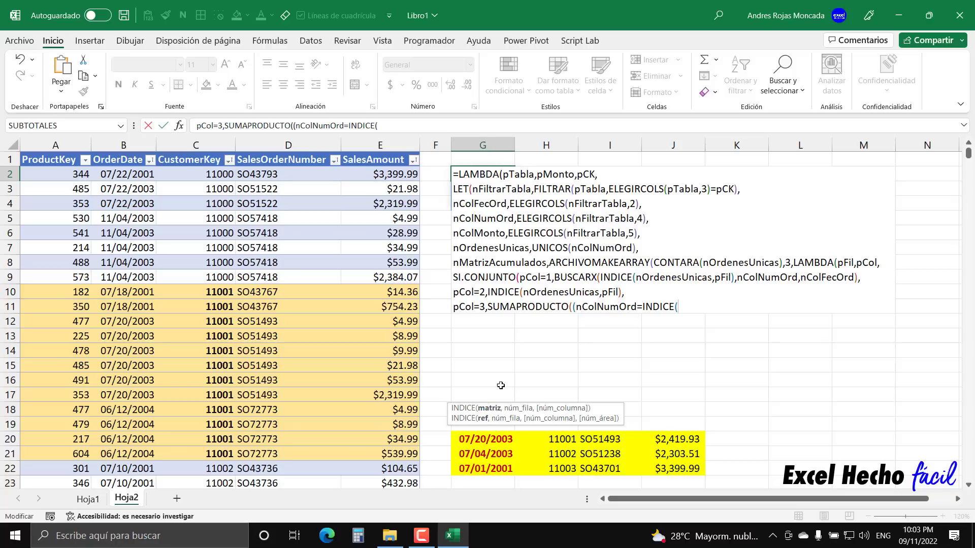
{"action": "type", "text": "norde"}
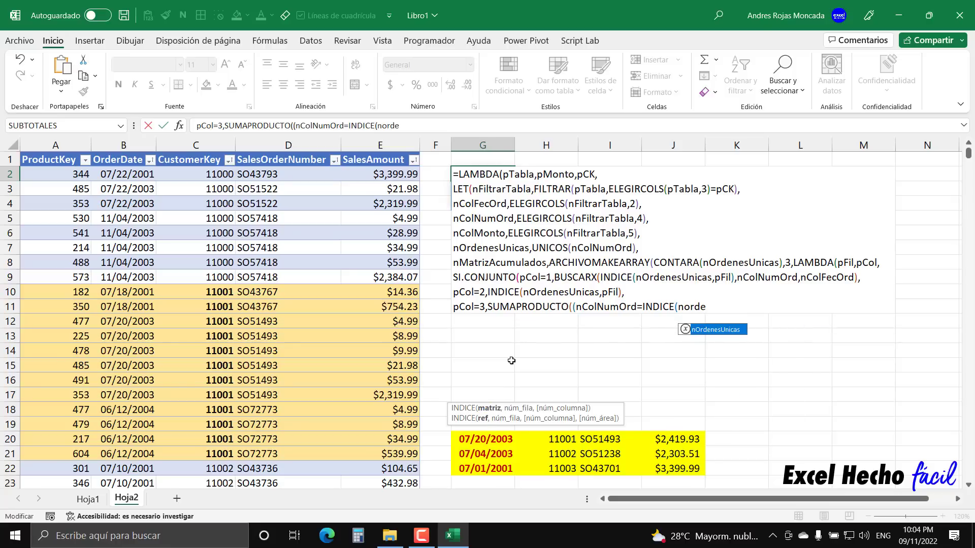
{"action": "key", "text": "Tab"}
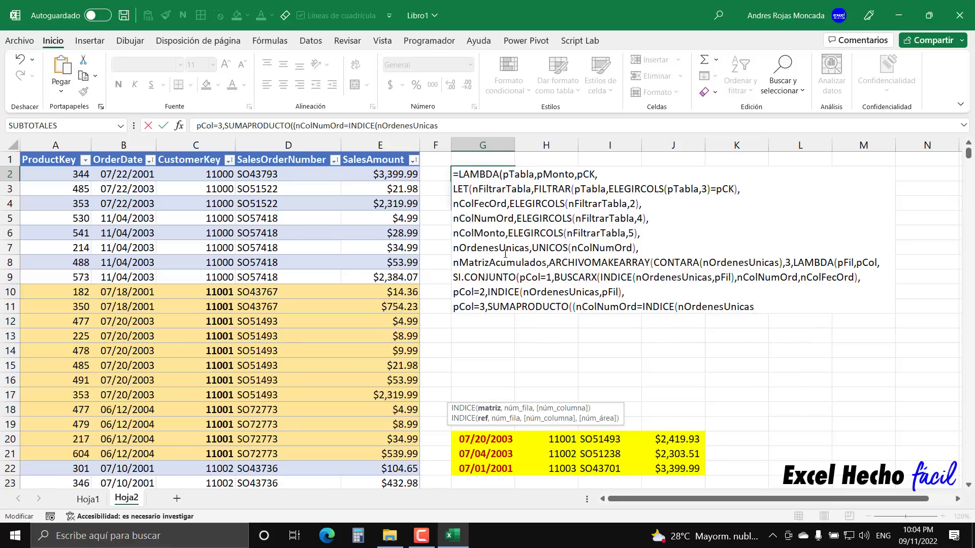
{"action": "type", "text": ","}
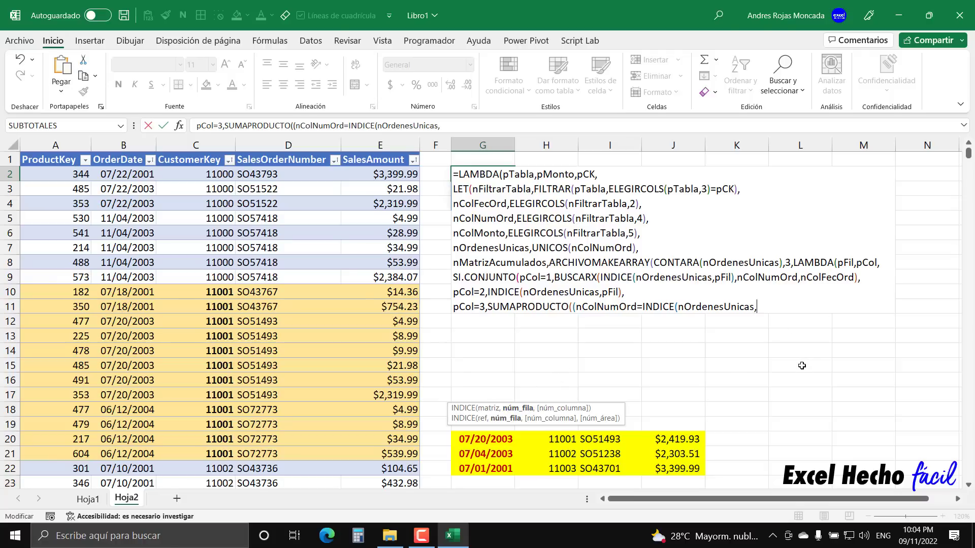
{"action": "type", "text": "pFil)"}
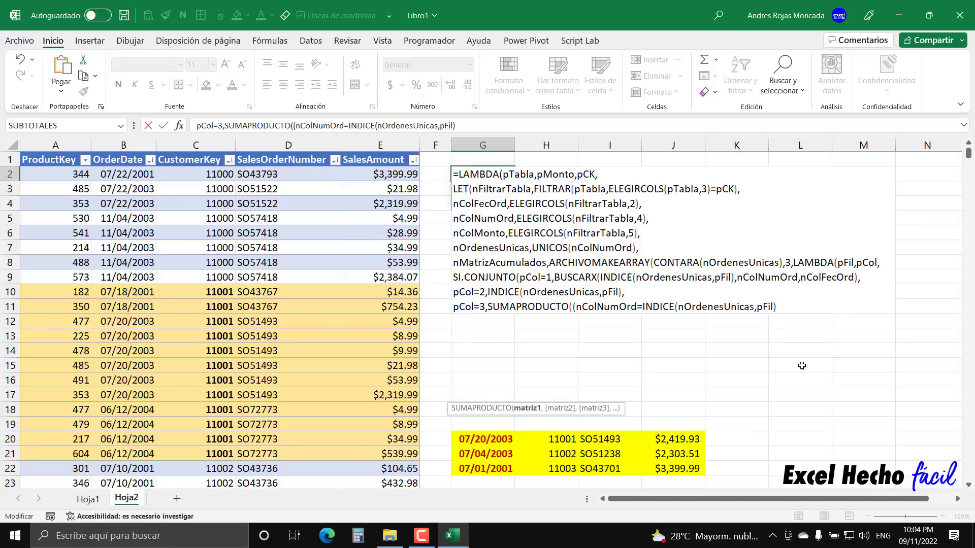
{"action": "left_click_drag", "start_coordinate": [643, 306], "coordinate": [803, 306]}
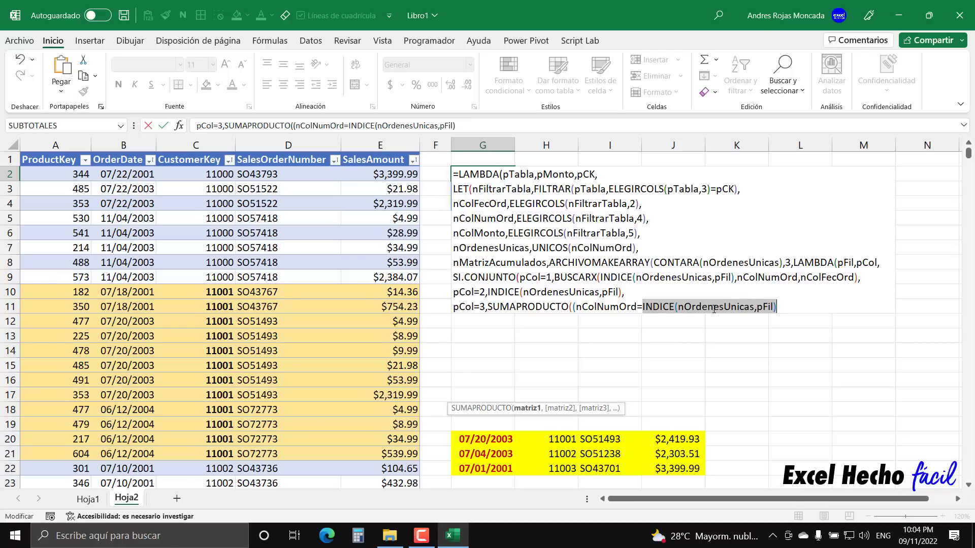
{"action": "left_click_drag", "start_coordinate": [638, 307], "coordinate": [577, 308]}
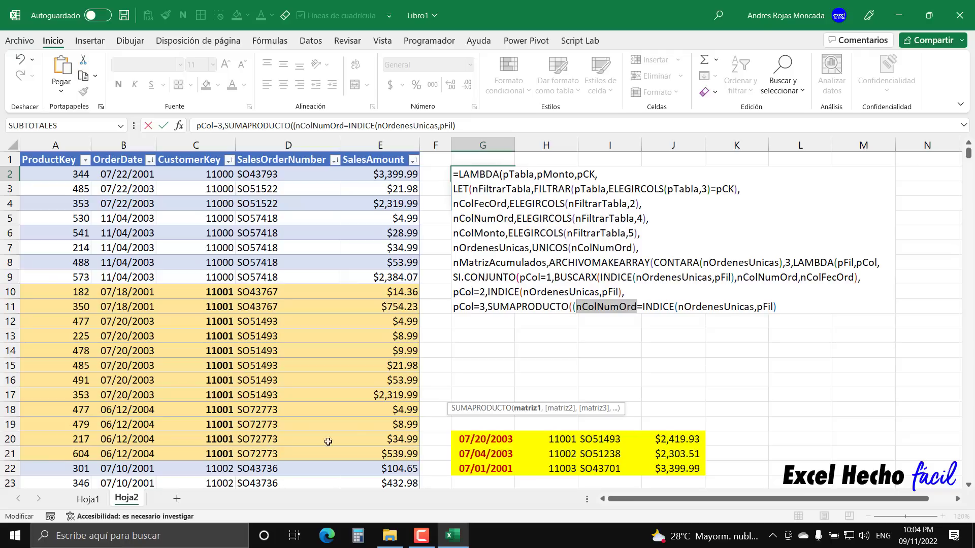
{"action": "left_click", "coordinate": [780, 307]}
{"action": "type", "text": ")"}
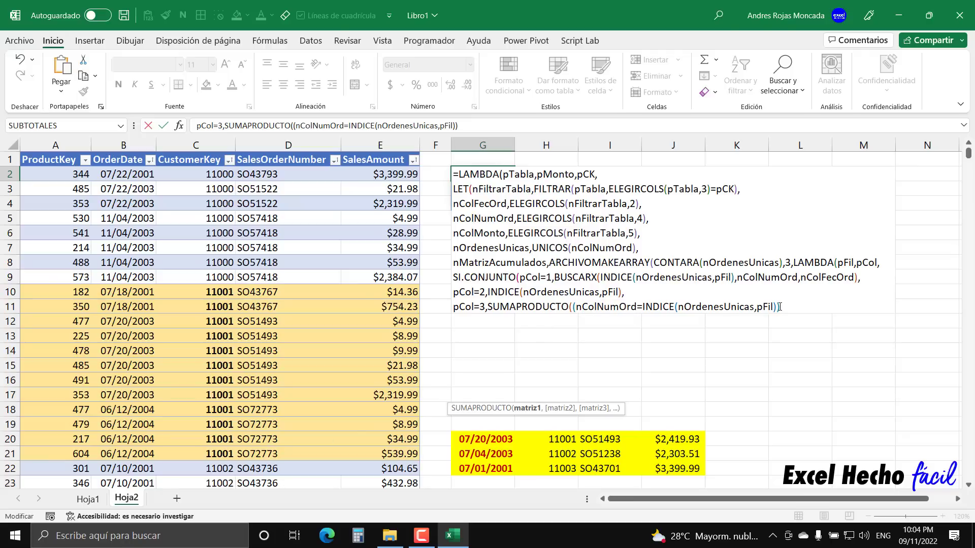
Examine both sides of the nColNumOrd=INDICE(nOrdenesUnicas,pFil) condition inside SUMAPRODUCTO
{"action": "left_click_drag", "start_coordinate": [780, 306], "coordinate": [563, 306]}
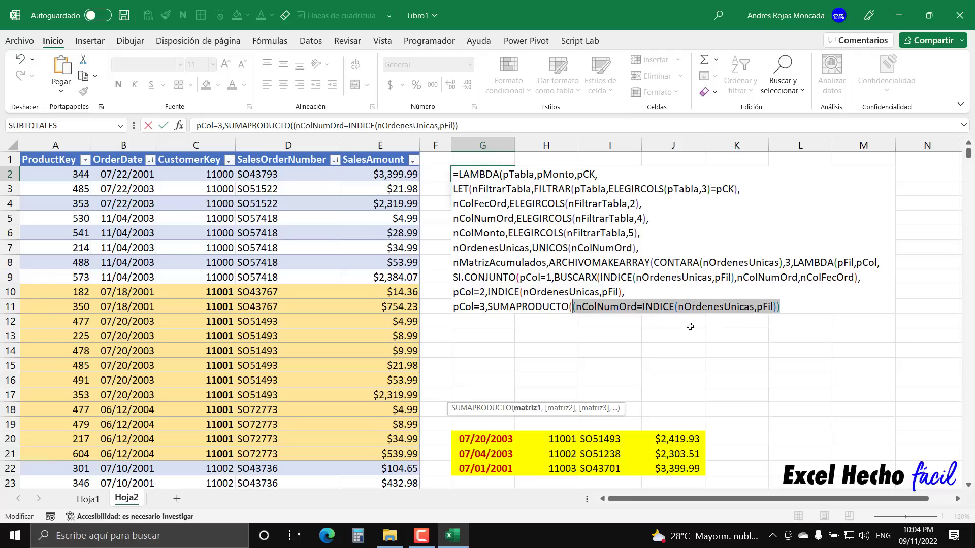
{"action": "left_click", "coordinate": [644, 307]}
{"action": "left_click_drag", "start_coordinate": [644, 306], "coordinate": [778, 309]}
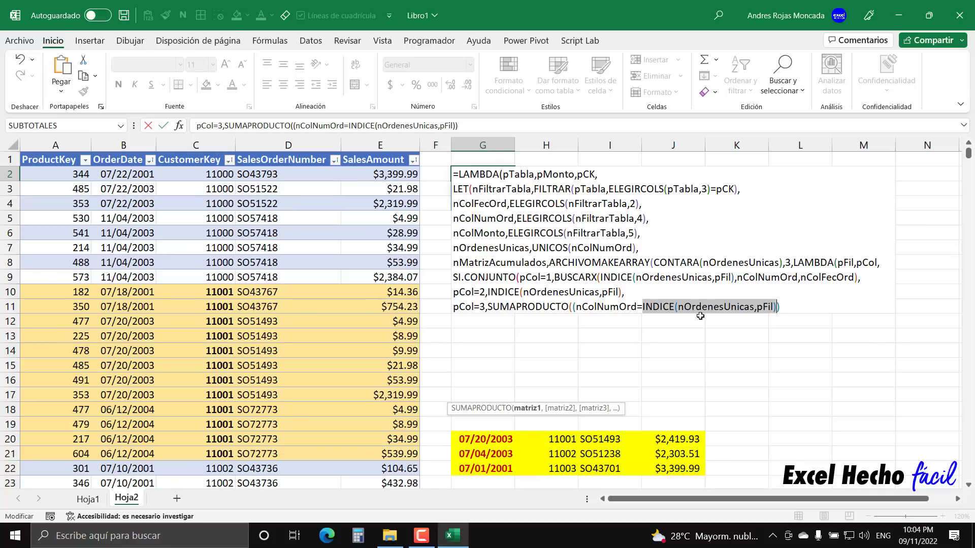
{"action": "left_click_drag", "start_coordinate": [576, 307], "coordinate": [639, 307]}
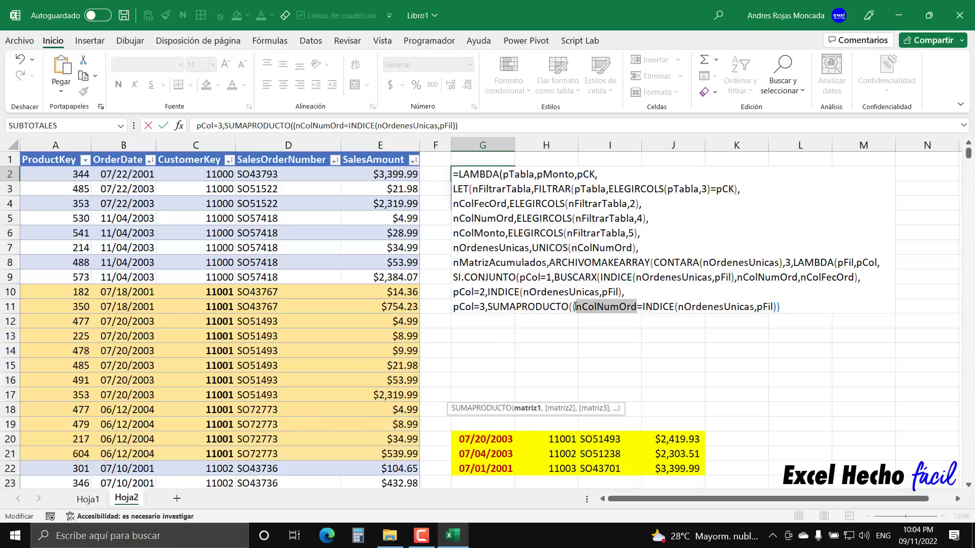
{"action": "left_click_drag", "start_coordinate": [574, 307], "coordinate": [782, 307]}
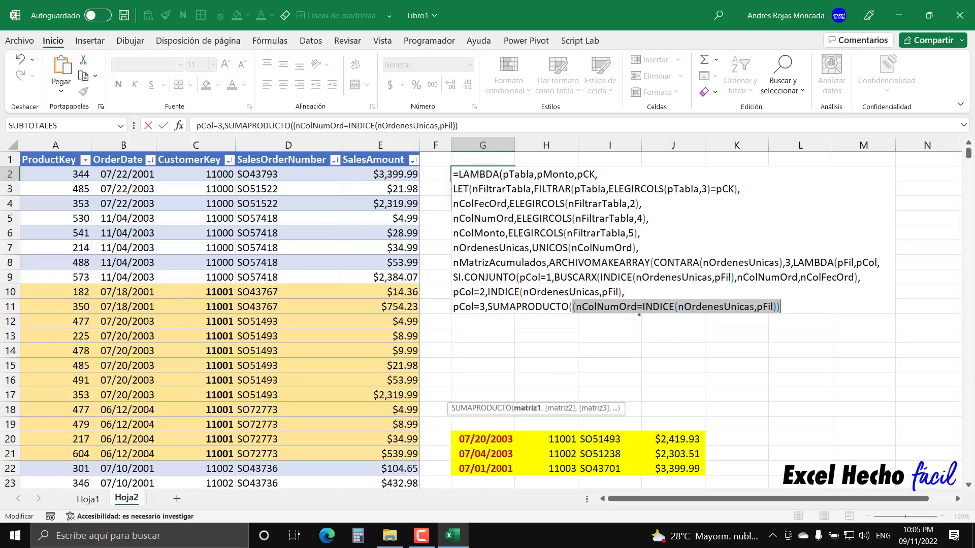
{"action": "left_click_drag", "start_coordinate": [640, 314], "coordinate": [638, 368]}
{"action": "key", "text": "e"}
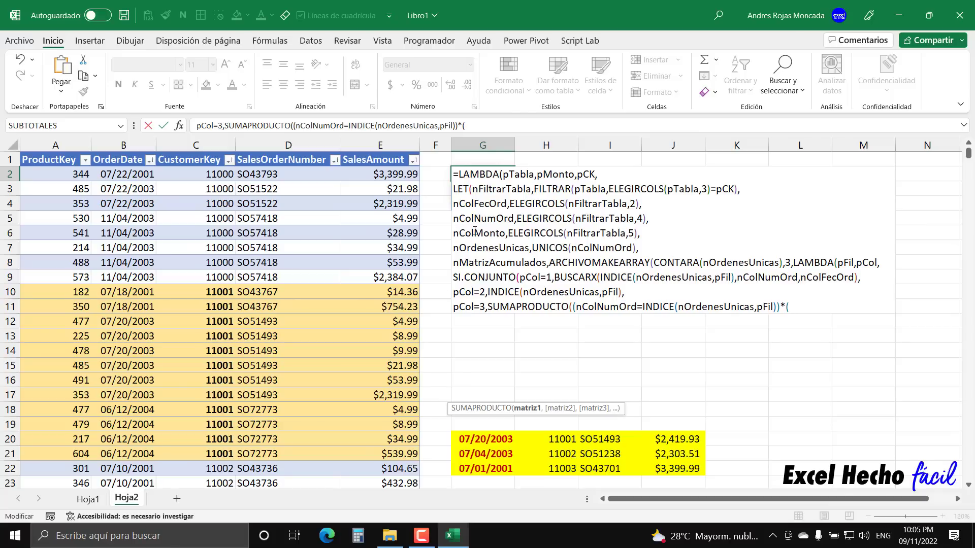
Multiply the condition by nColMonto, without its own parentheses, and close SUMAPRODUCTO
{"action": "type", "text": "nc"}
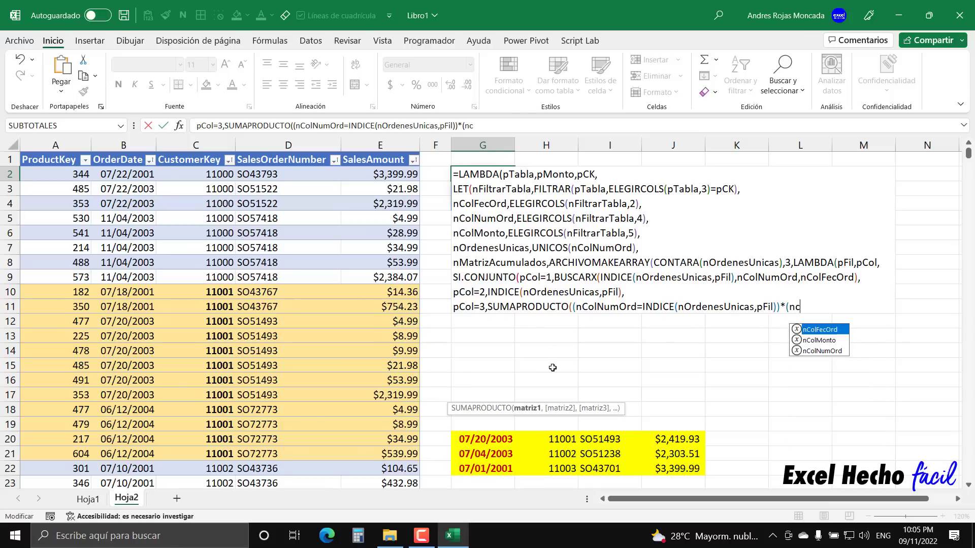
{"action": "type", "text": "olm"}
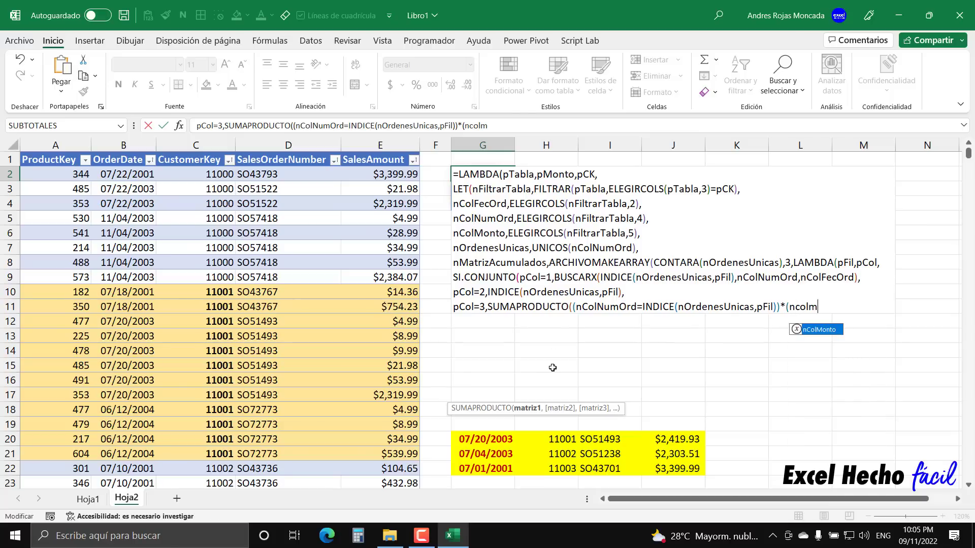
{"action": "key", "text": "Tab"}
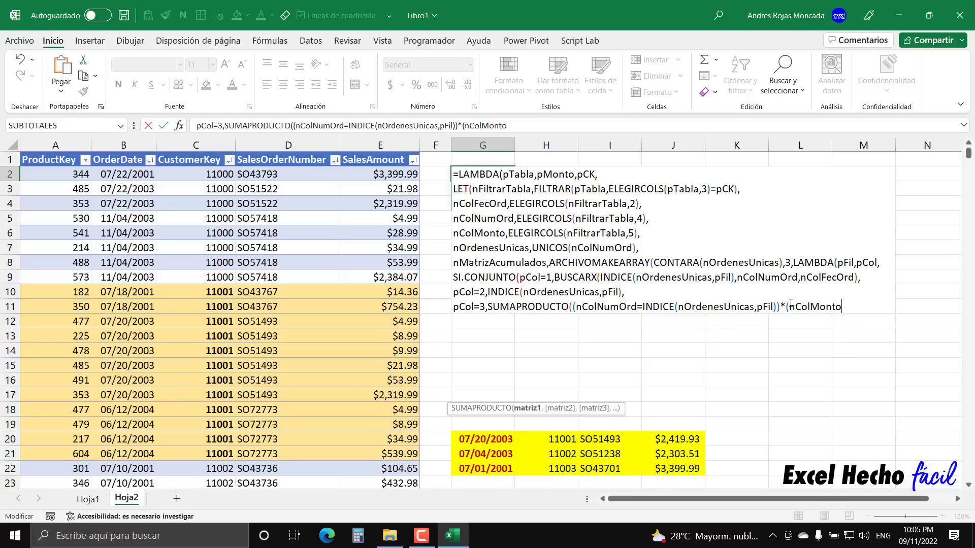
{"action": "key", "text": "BackSpace"}
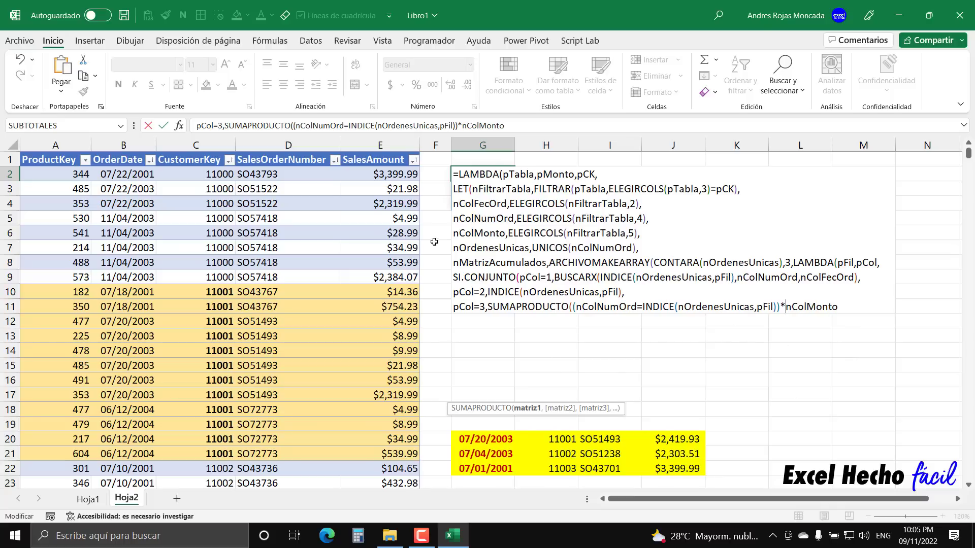
{"action": "key", "text": "End"}
{"action": "type", "text": ")"}
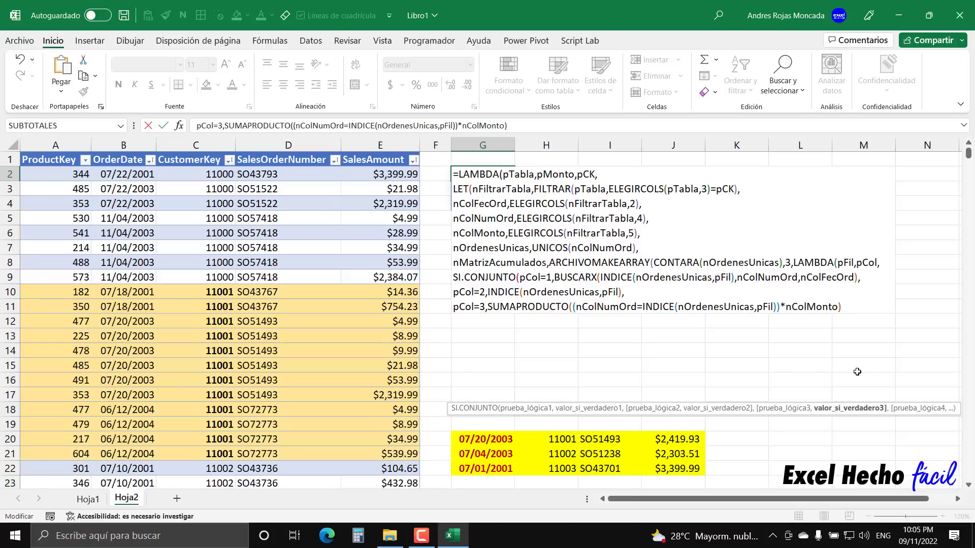
{"action": "key", "text": "BackSpace"}
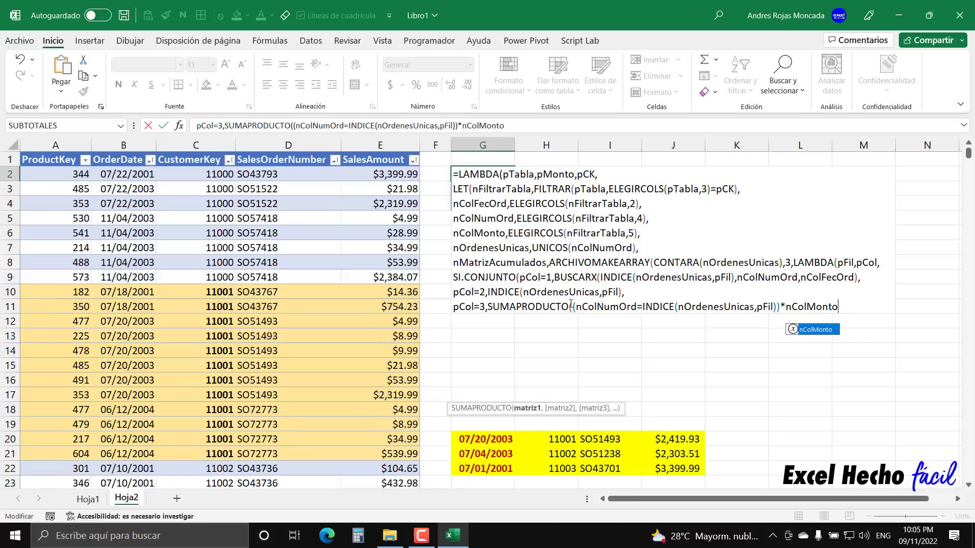
{"action": "type", "text": ")"}
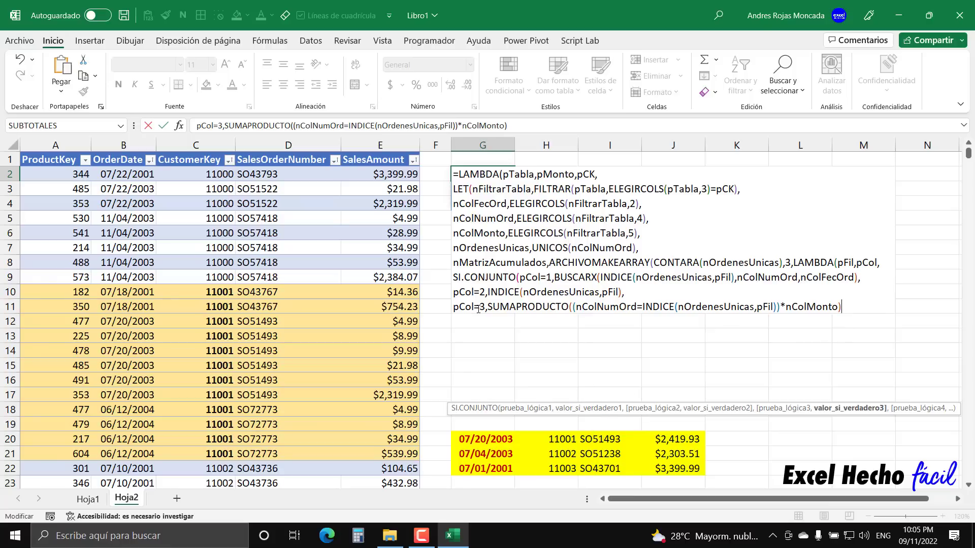
Close the SI.CONJUNTO, inner LAMBDA and ARCHIVOMAKEARRAY functions after the pCol=3 result
{"action": "left_click_drag", "start_coordinate": [488, 306], "coordinate": [453, 306]}
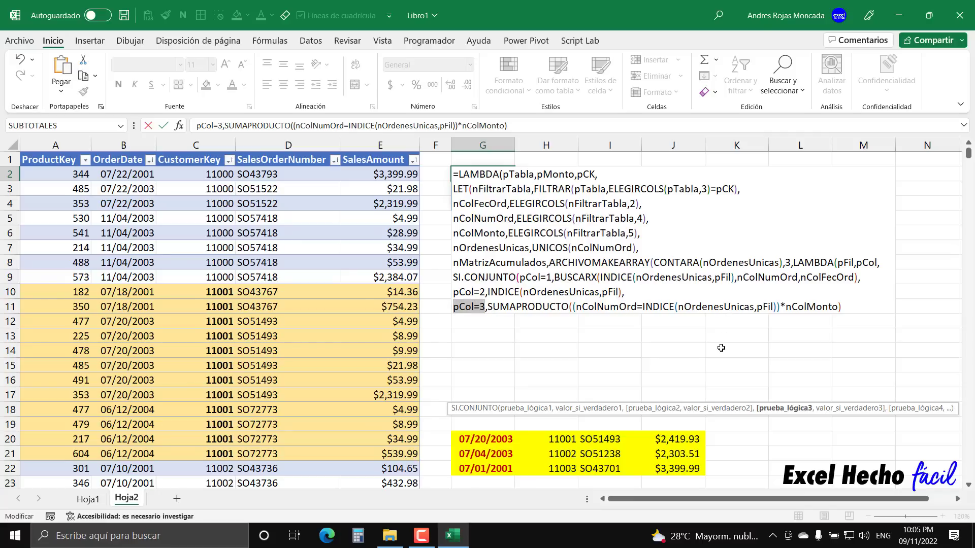
{"action": "left_click", "coordinate": [859, 304]}
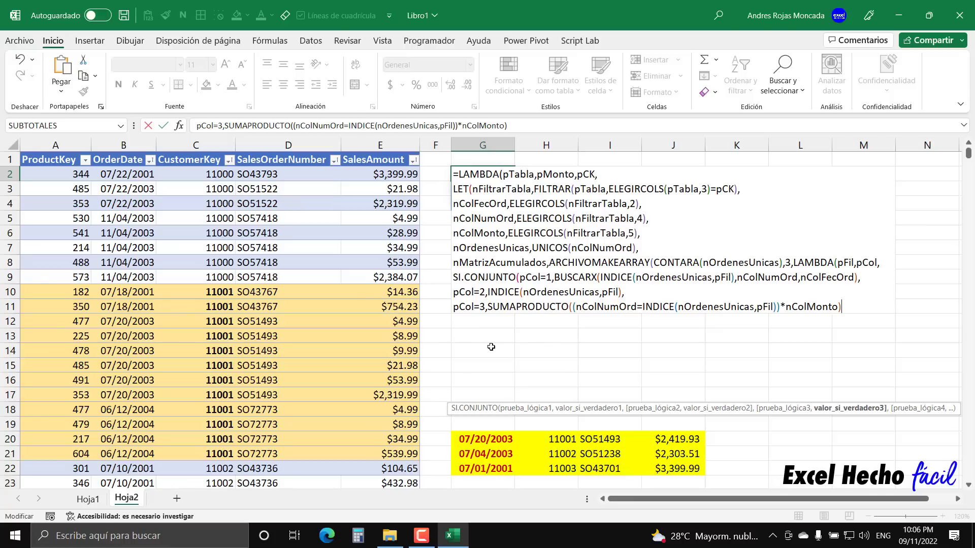
{"action": "type", "text": ")"}
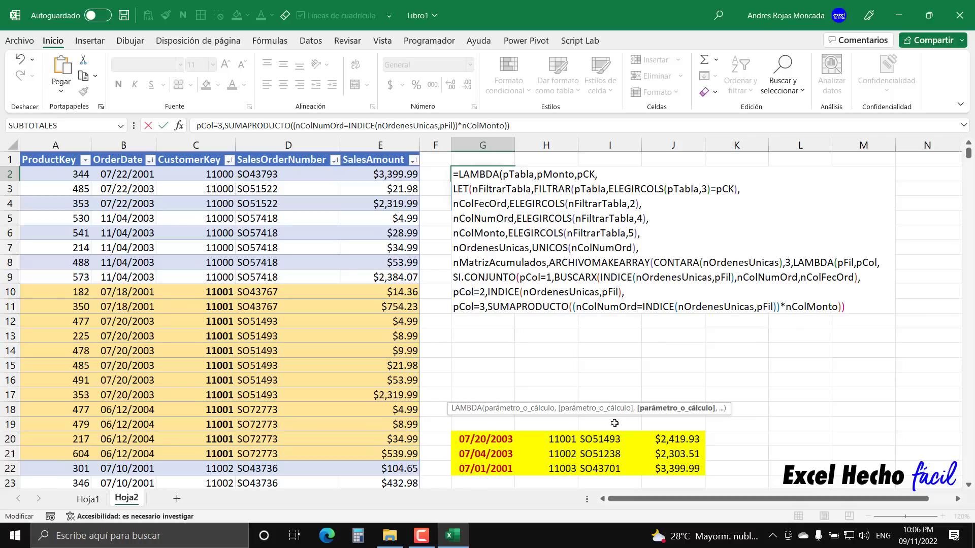
{"action": "type", "text": ")"}
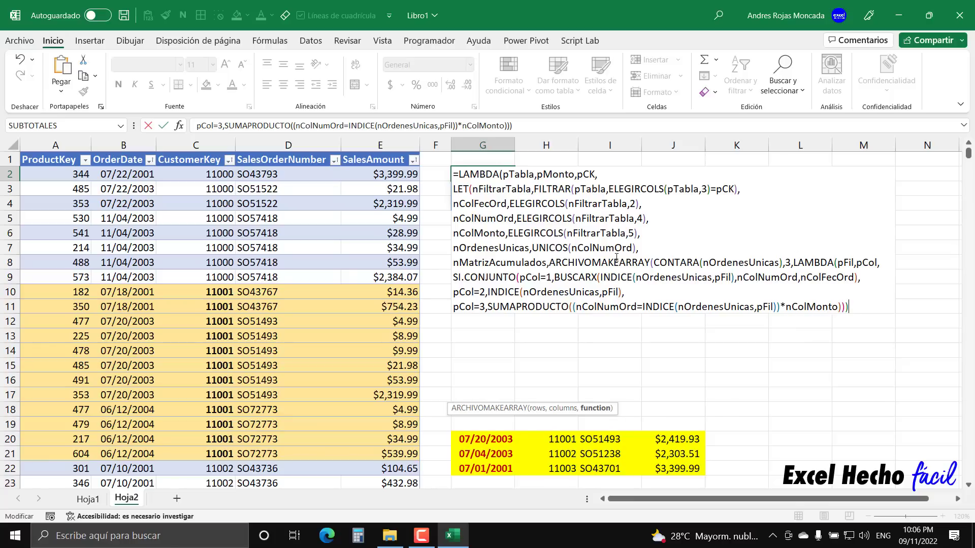
{"action": "type", "text": ")"}
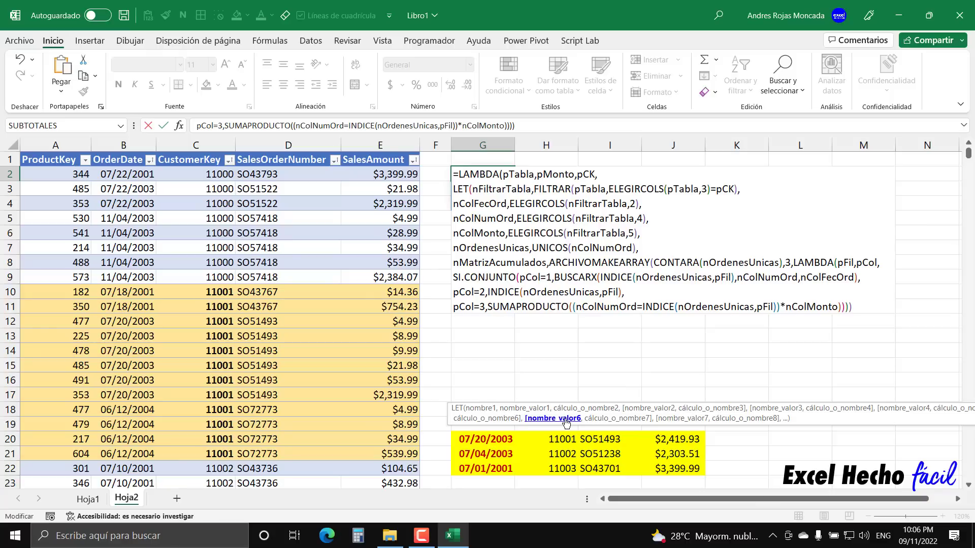
Check the nMatrizAcumulados name and value in LET, end its definition with a comma and start a new formula line
{"action": "left_click", "coordinate": [554, 419]}
{"action": "left_click", "coordinate": [488, 419]}
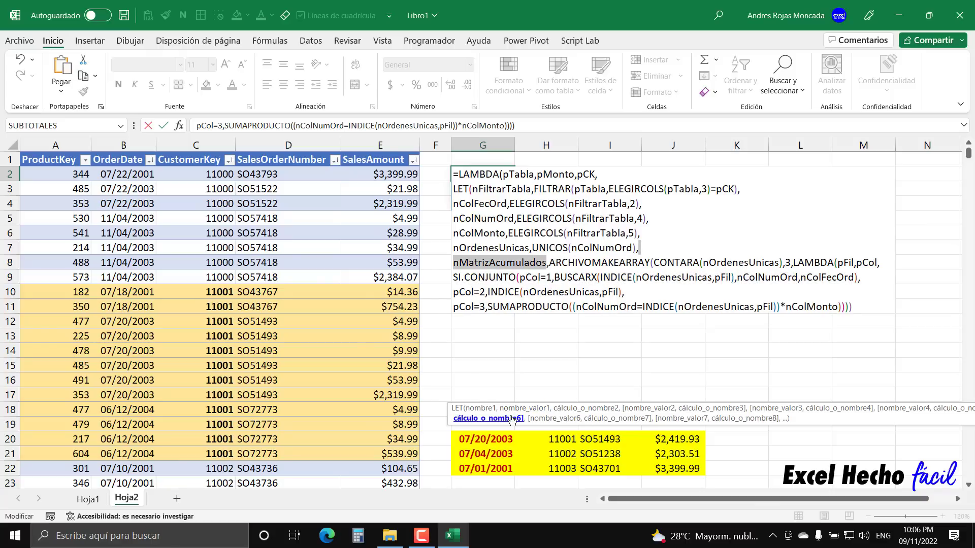
{"action": "left_click", "coordinate": [854, 308]}
{"action": "type", "text": ","}
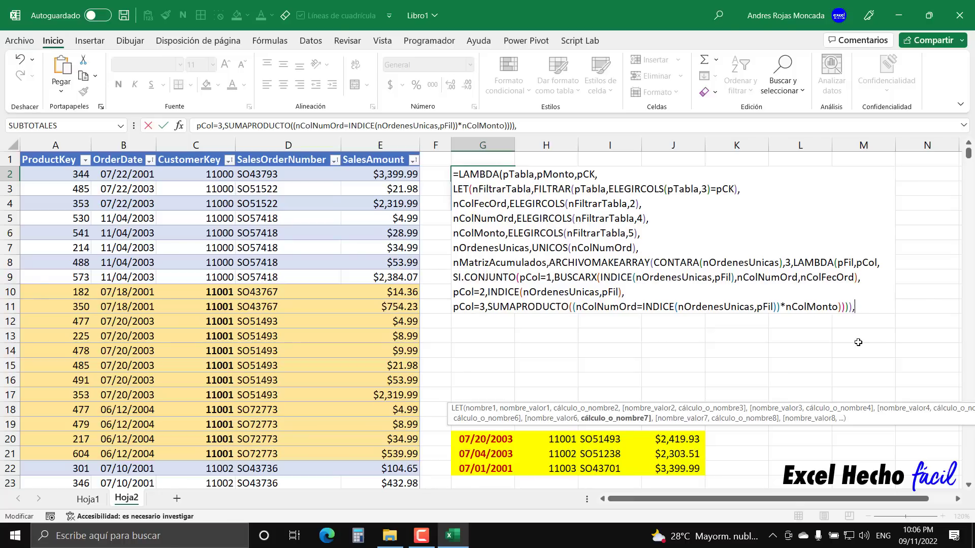
{"action": "key", "text": "alt+Return"}
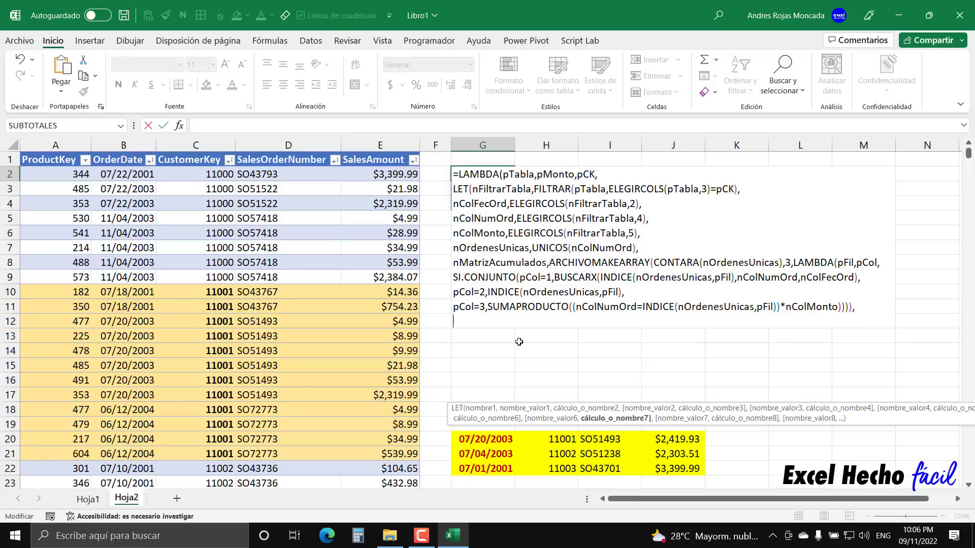
Finish the LAMBDA formula with nMatrizAcumulados as its result and evaluate it with tRegVentas, 1000 and the highlighted customer's key
{"action": "type", "text": "nmatr"}
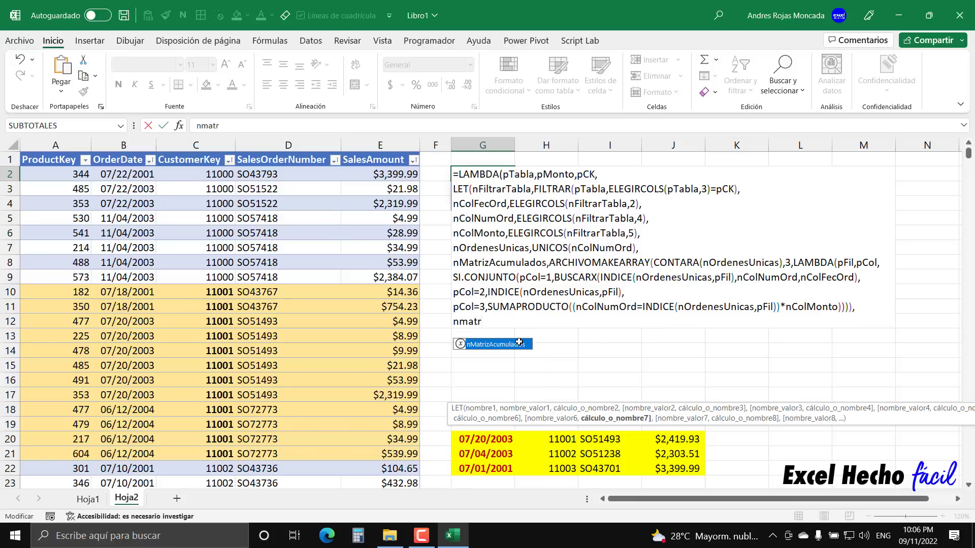
{"action": "double_click", "coordinate": [519, 343]}
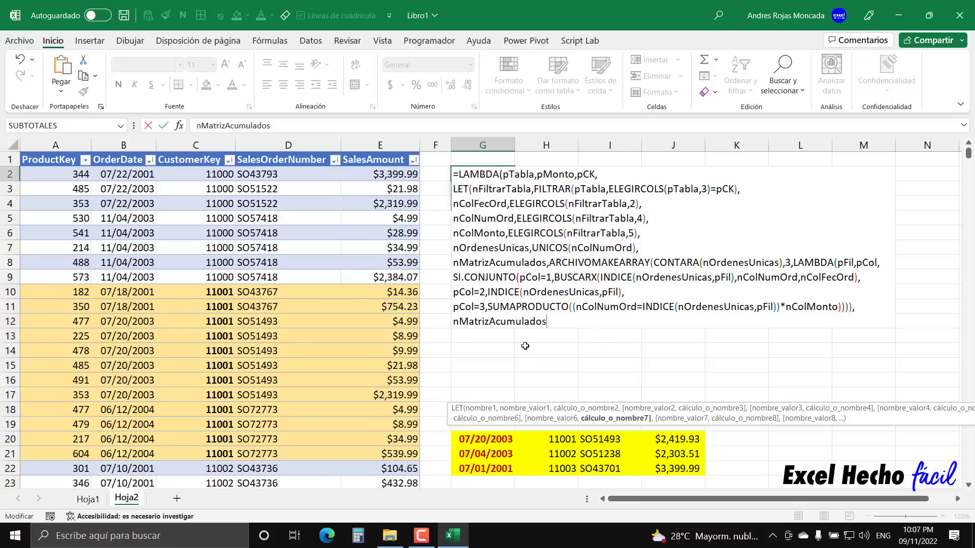
{"action": "type", "text": "))"}
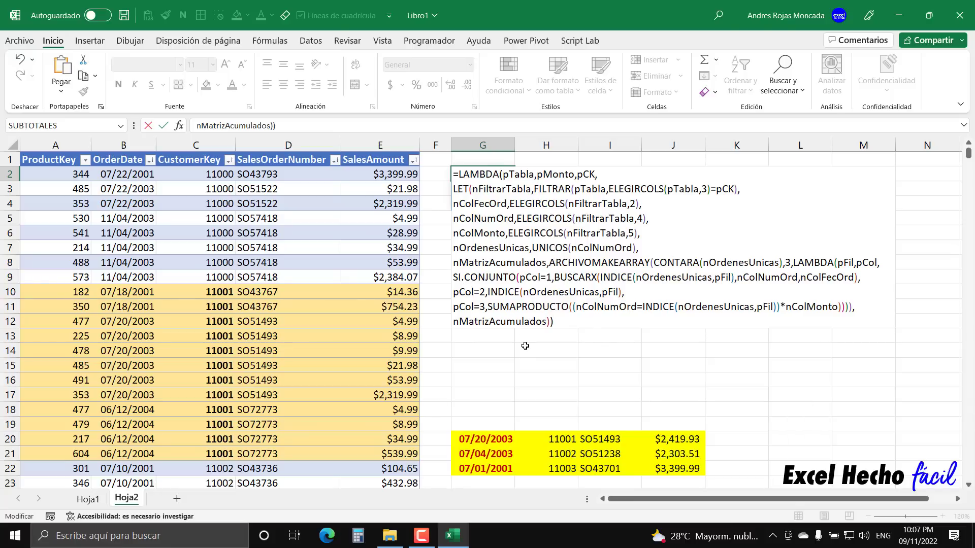
{"action": "type", "text": "(tRegVentas,1000,11001)"}
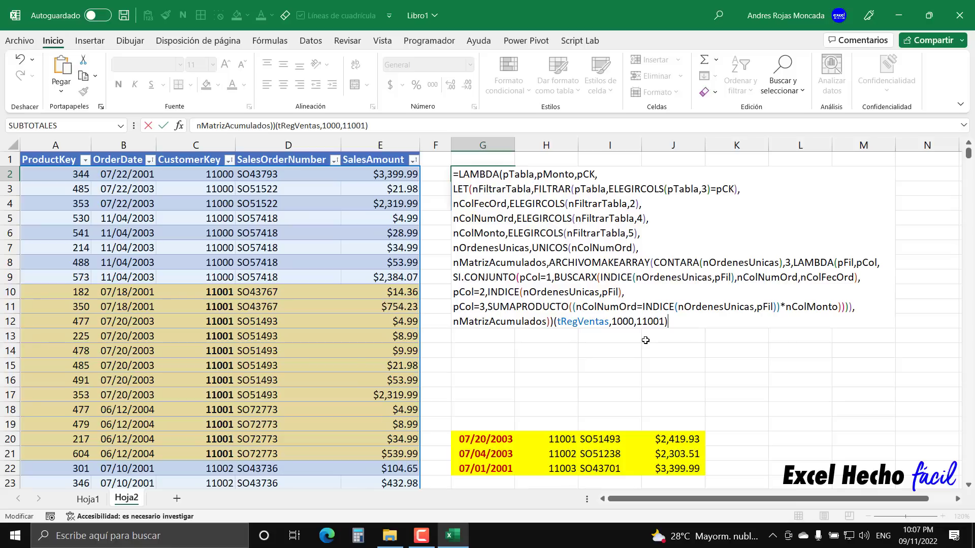
{"action": "key", "text": "Return"}
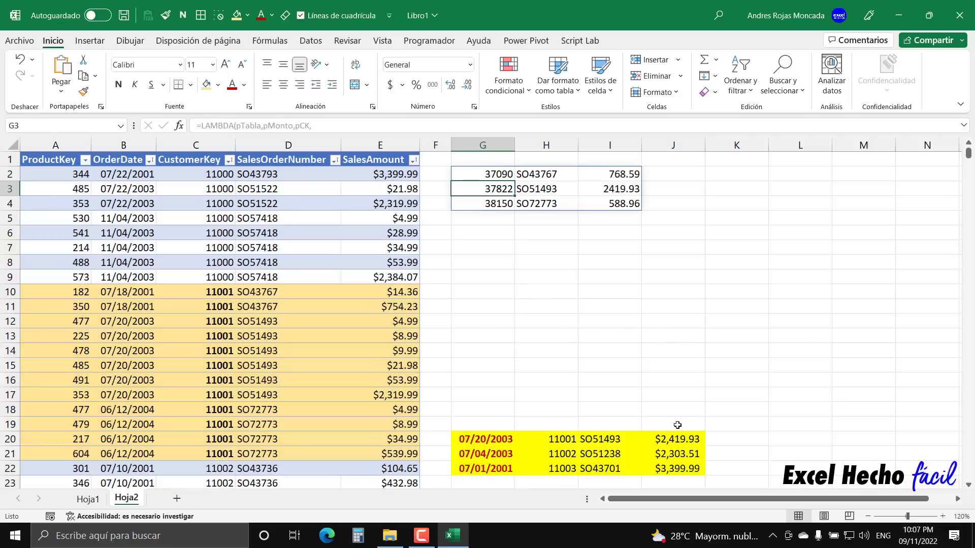
Format the order dates in G2:G4 with the Fecha number format
{"action": "left_click_drag", "start_coordinate": [501, 176], "coordinate": [499, 201]}
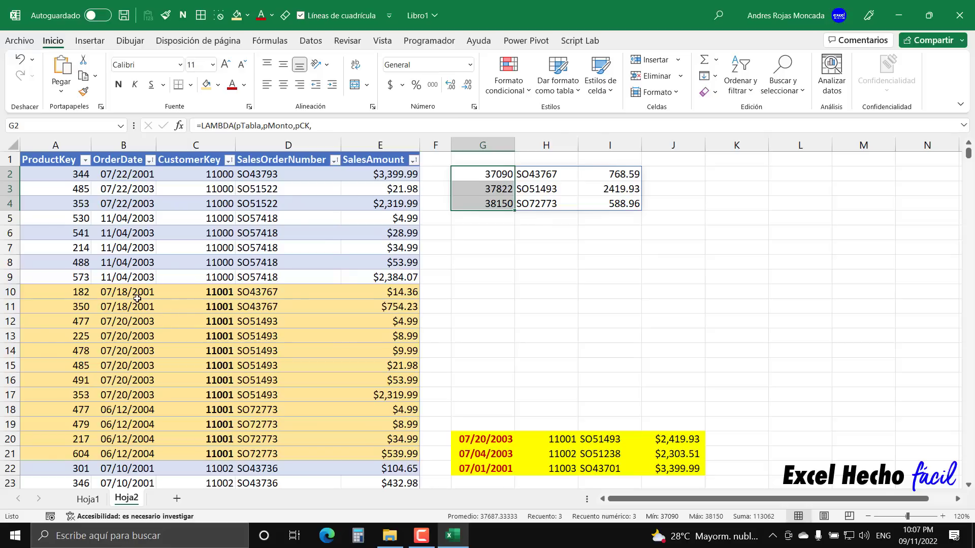
{"action": "key", "text": "ctrl+1"}
{"action": "left_click", "coordinate": [486, 184]}
{"action": "left_click", "coordinate": [717, 383]}
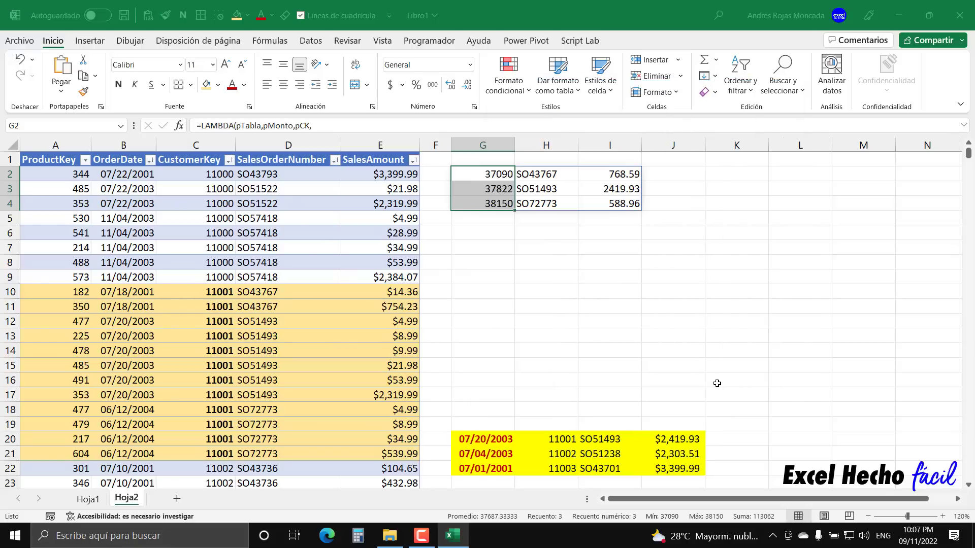
Compare the first result row in G2 with its source rows B10:E11 in the sales table
{"action": "left_click", "coordinate": [475, 176]}
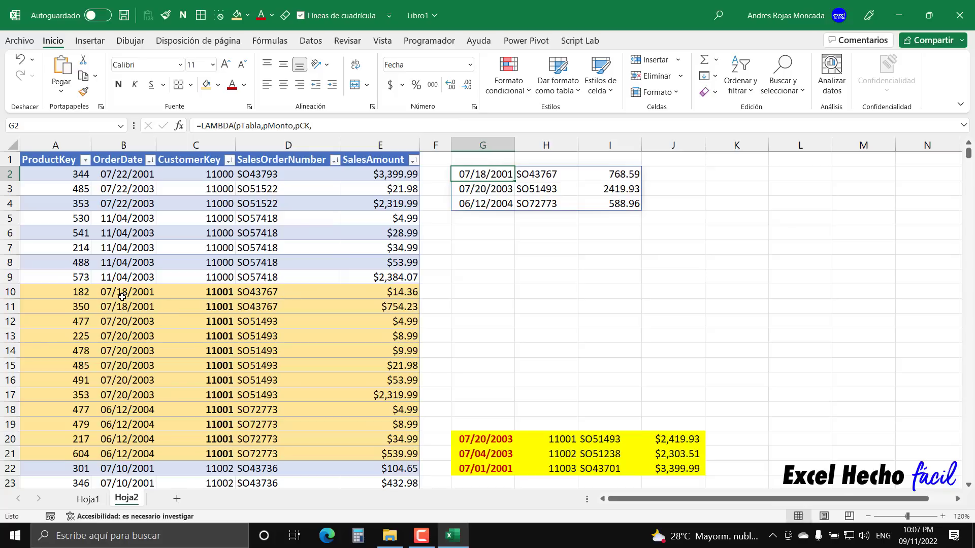
{"action": "left_click_drag", "start_coordinate": [122, 295], "coordinate": [386, 307]}
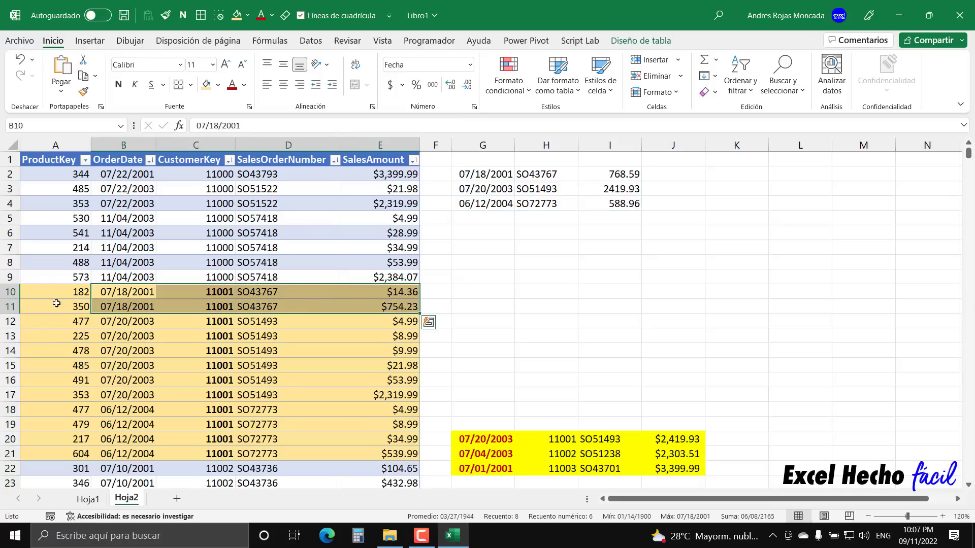
Check the SalesAmount values of each order in rows 10 to 21 against the accumulated totals in I2:I4
{"action": "left_click_drag", "start_coordinate": [56, 293], "coordinate": [386, 306]}
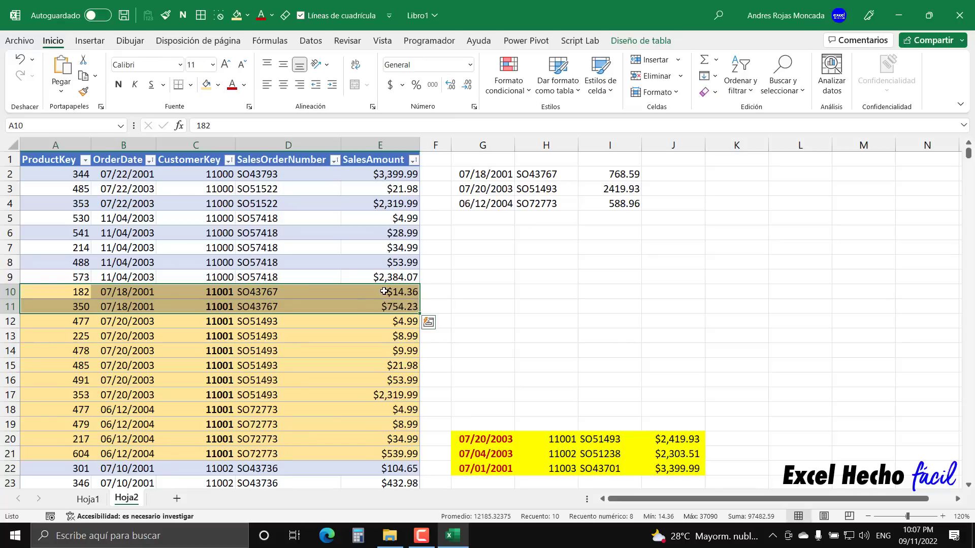
{"action": "left_click_drag", "start_coordinate": [380, 292], "coordinate": [399, 307]}
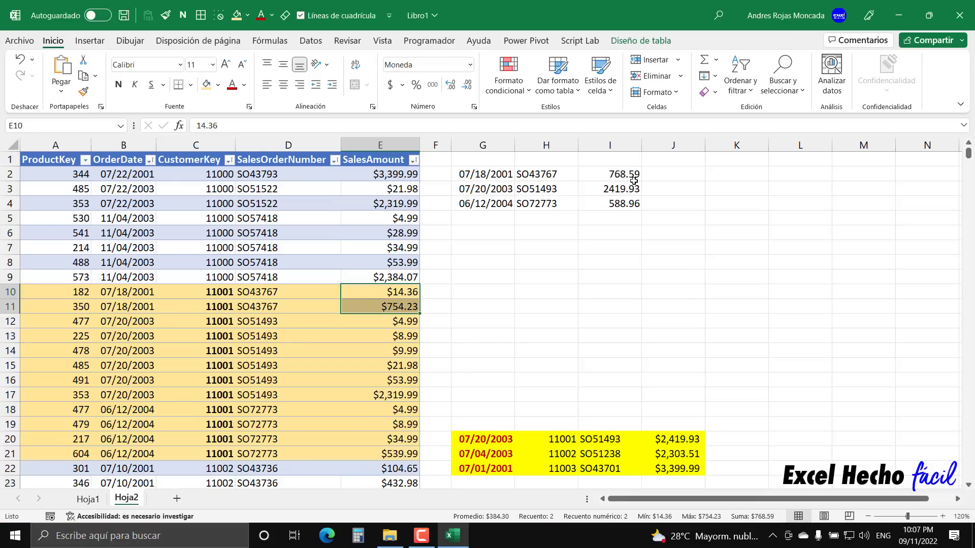
{"action": "left_click_drag", "start_coordinate": [52, 321], "coordinate": [403, 398]}
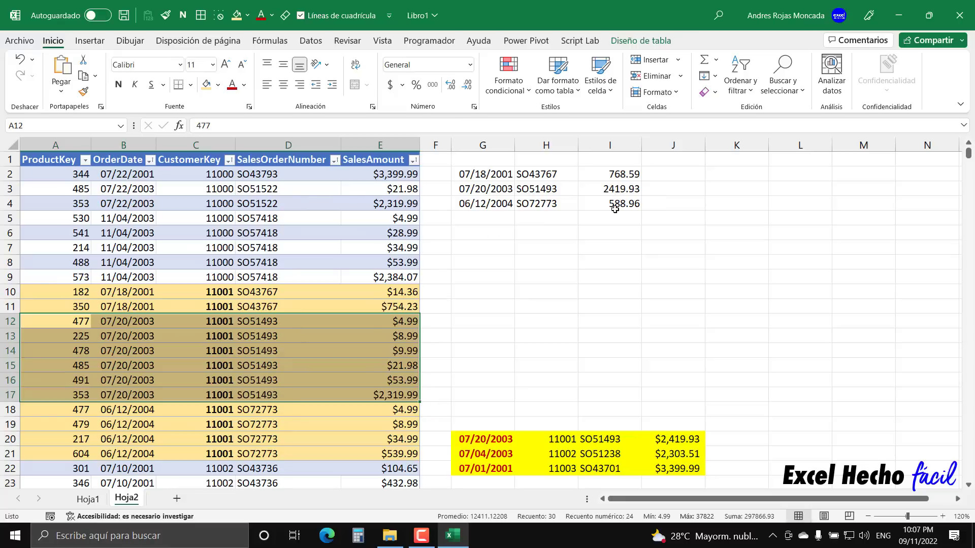
{"action": "left_click_drag", "start_coordinate": [408, 318], "coordinate": [402, 396]}
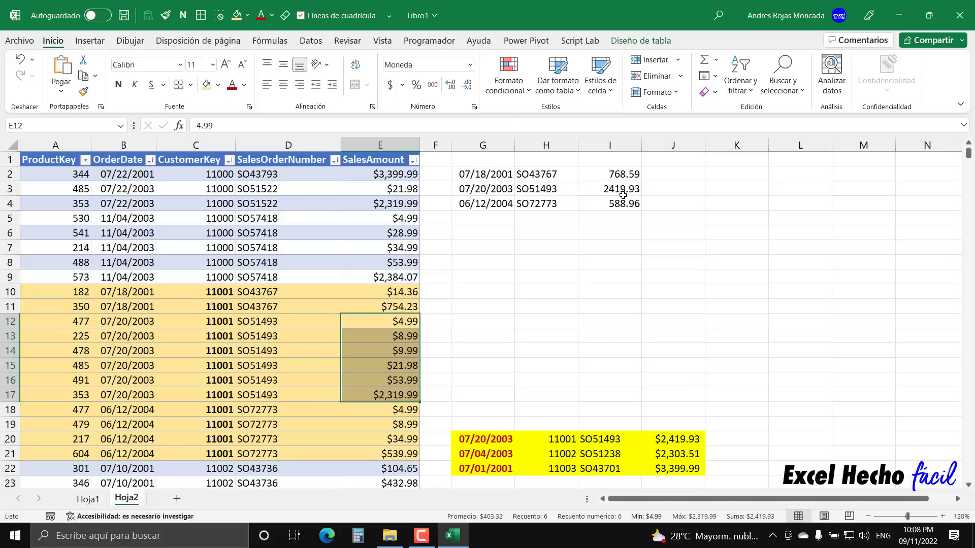
{"action": "left_click_drag", "start_coordinate": [79, 410], "coordinate": [378, 458]}
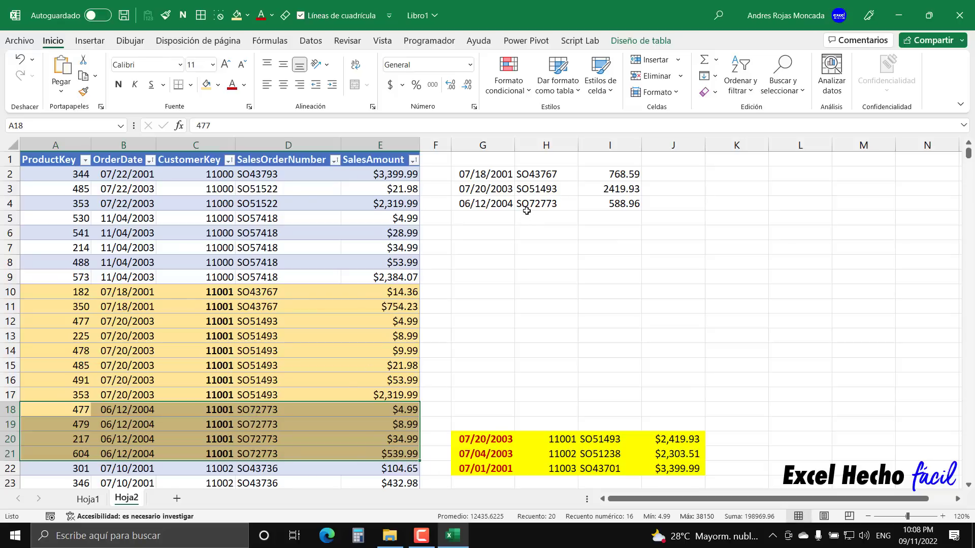
{"action": "left_click_drag", "start_coordinate": [404, 410], "coordinate": [398, 453]}
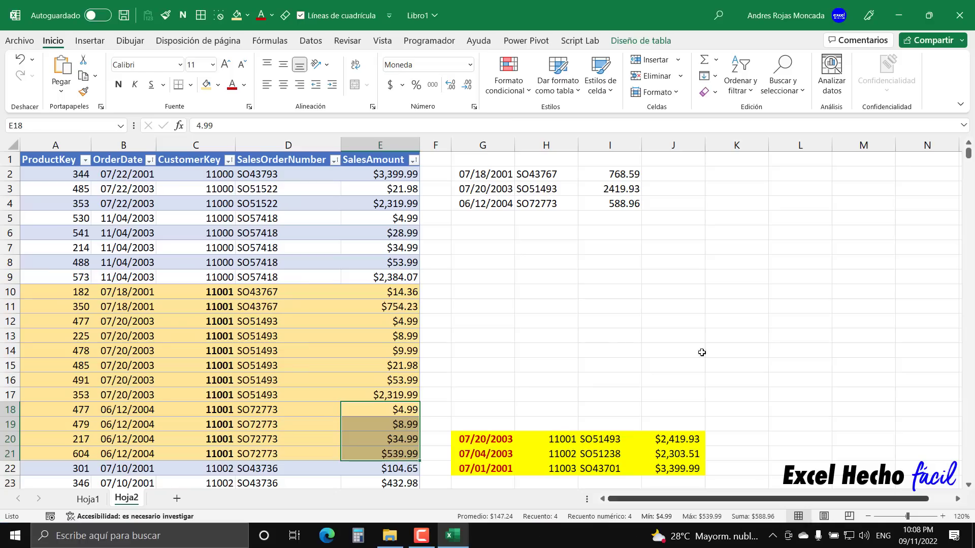
{"action": "left_click", "coordinate": [626, 206]}
Undo the date formatting applied to G2:G4
{"action": "left_click", "coordinate": [496, 175]}
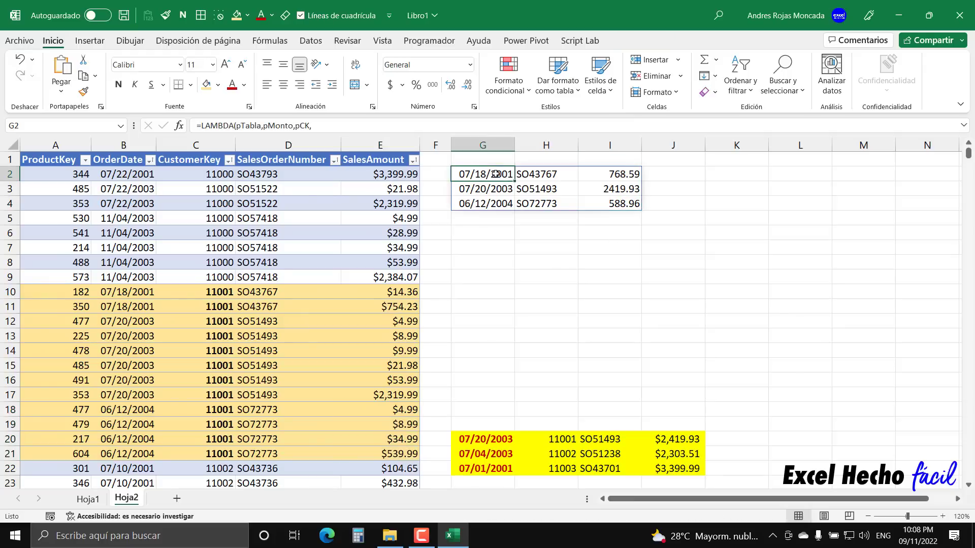
{"action": "key", "text": "ctrl+z"}
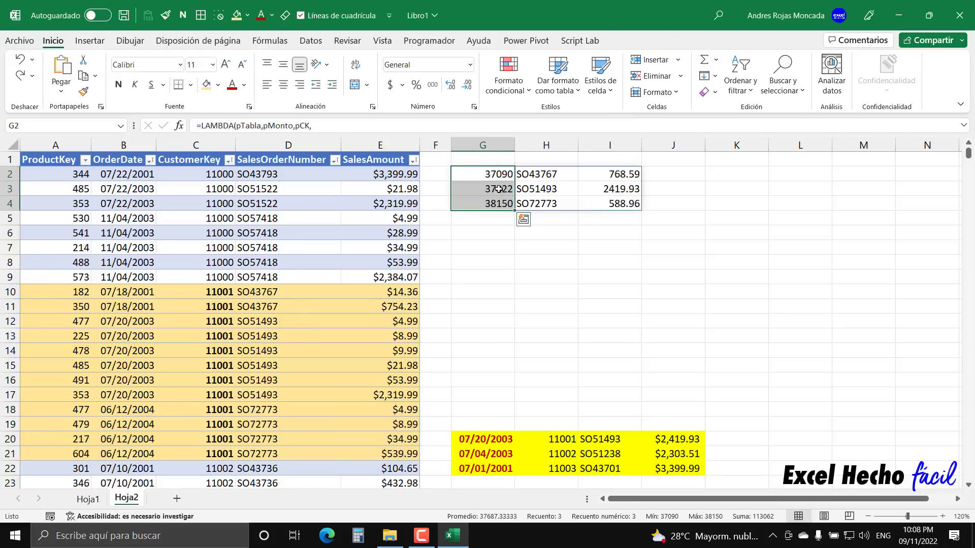
{"action": "left_click", "coordinate": [496, 174]}
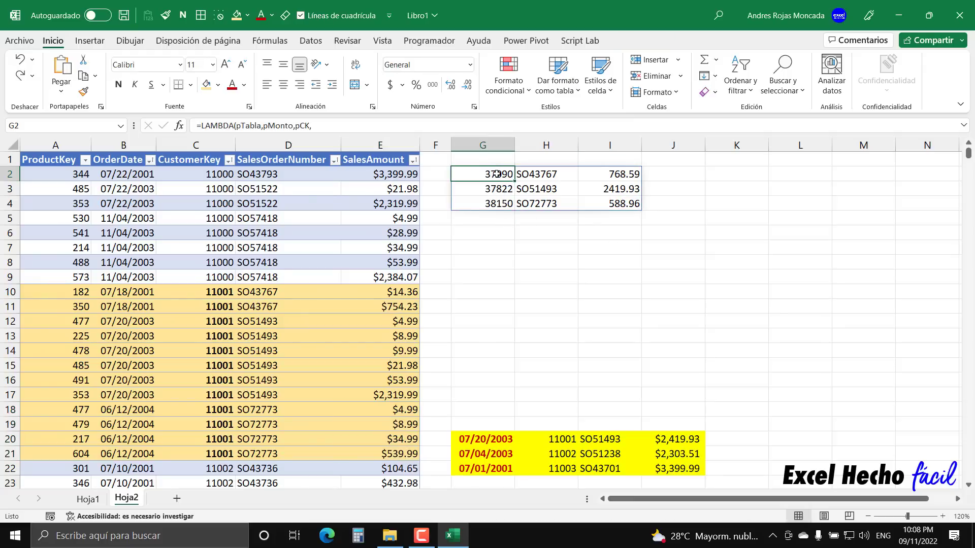
Edit the LAMBDA formula in G2 and delete its last line, with the nMatrizAcumulados result and the tRegVentas call arguments
{"action": "double_click", "coordinate": [496, 174]}
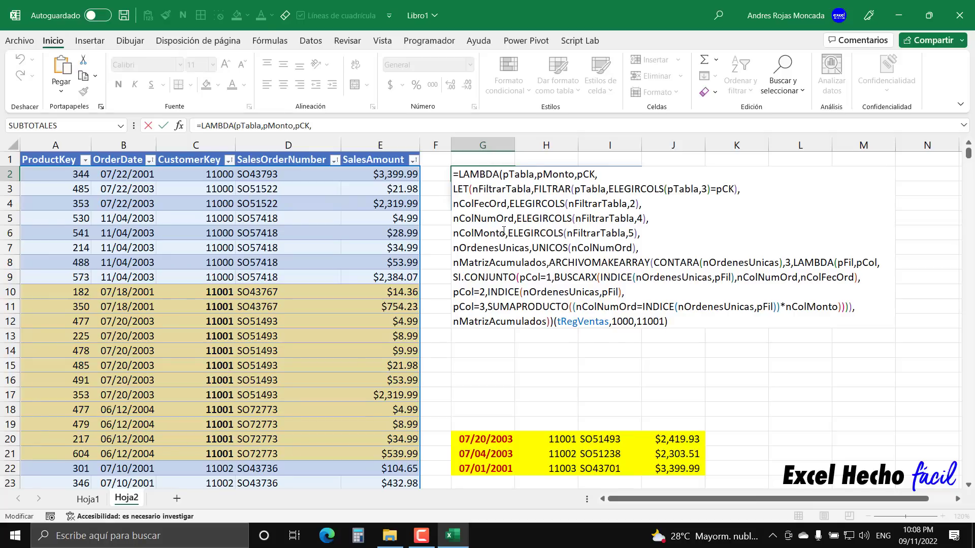
{"action": "left_click_drag", "start_coordinate": [684, 317], "coordinate": [452, 320]}
{"action": "key", "text": "BackSpace"}
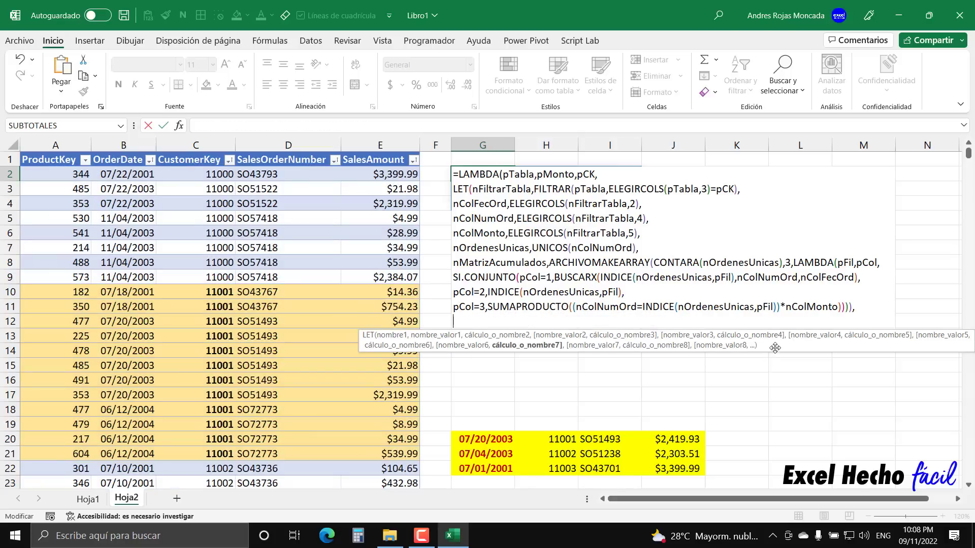
{"action": "left_click_drag", "start_coordinate": [775, 350], "coordinate": [864, 419]}
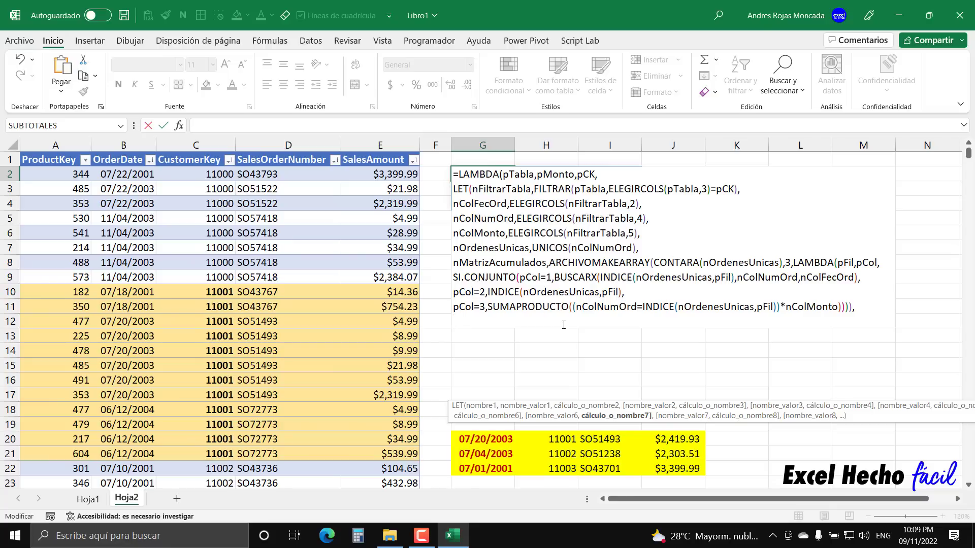
Declare a new LET variable named nFiltrarTablaAcumulados on the last line of the formula
{"action": "type", "text": "n"}
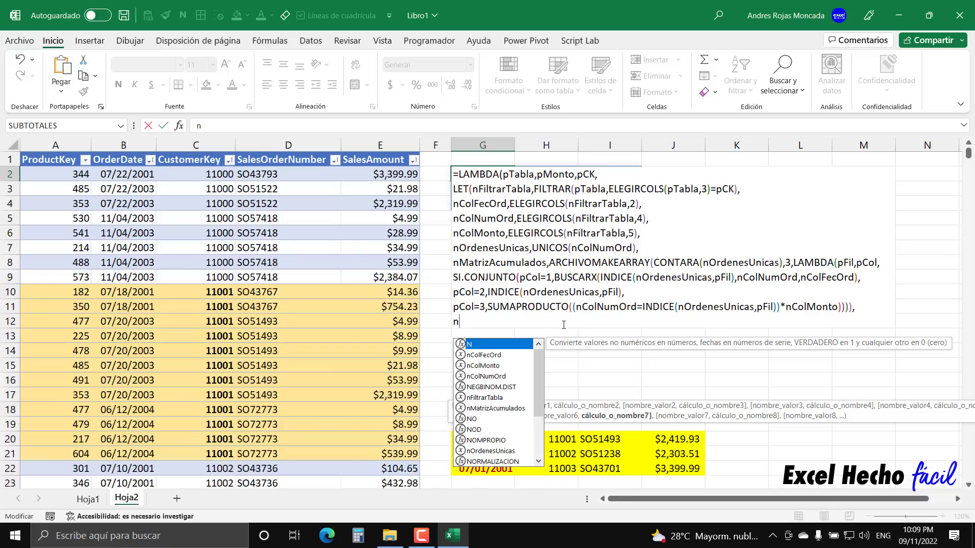
{"action": "type", "text": "Fil"}
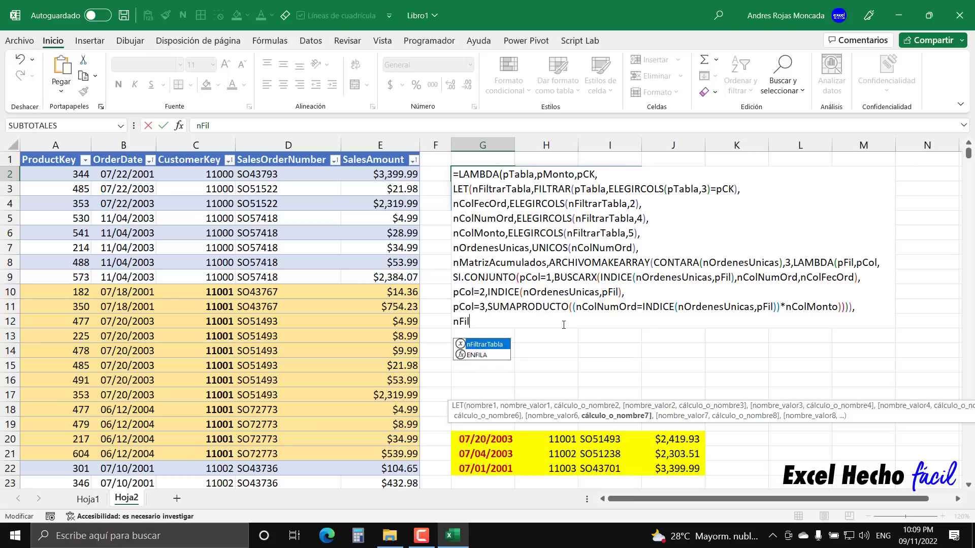
{"action": "type", "text": "tra"}
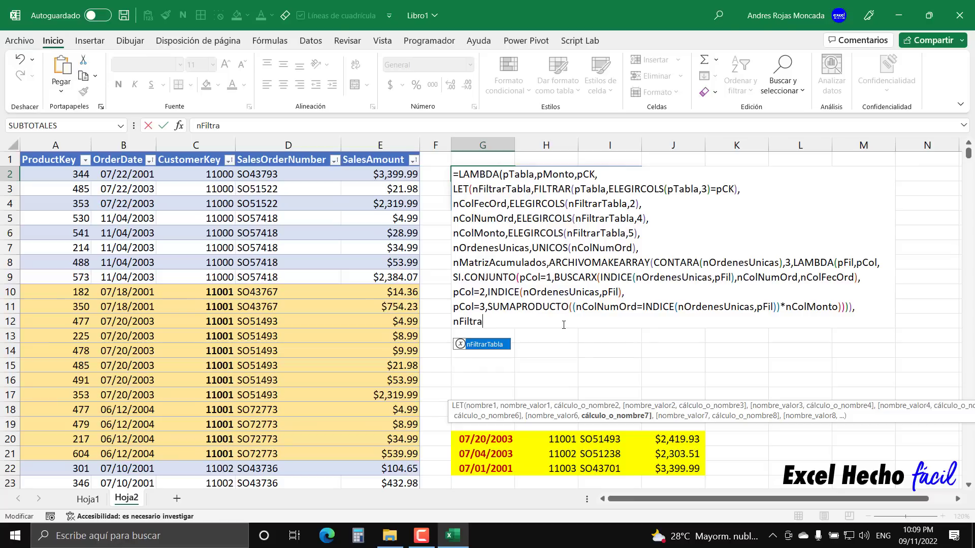
{"action": "type", "text": "rTablaAcumulados"}
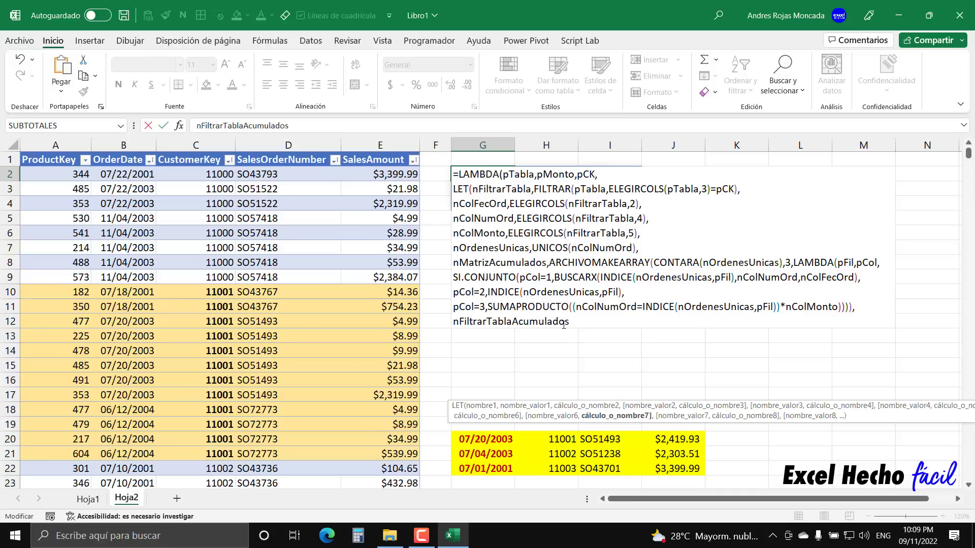
{"action": "type", "text": ","}
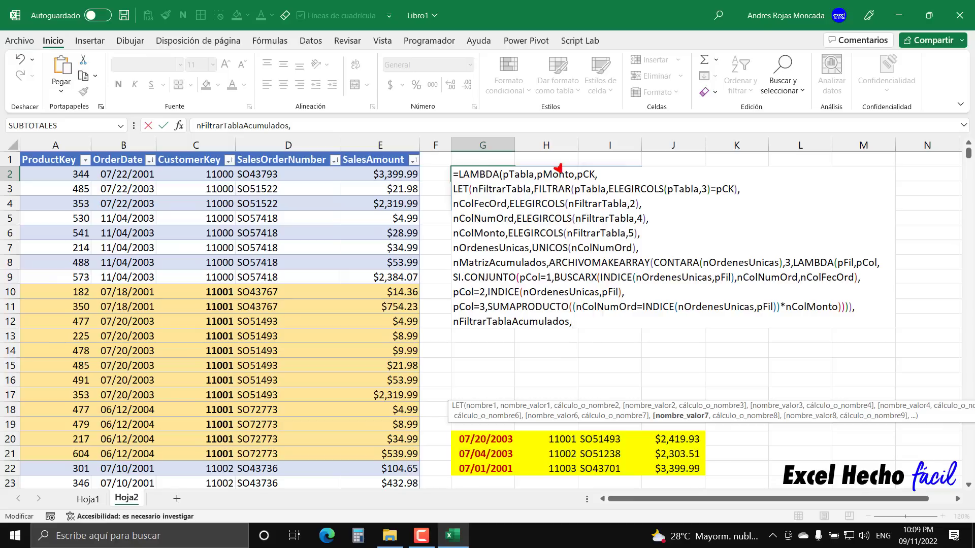
Start the variable's value with a FILTRAR function that uses nMatrizAcumulados as its array argument
{"action": "left_click_drag", "start_coordinate": [556, 163], "coordinate": [556, 87]}
{"action": "type", "text": "fil"}
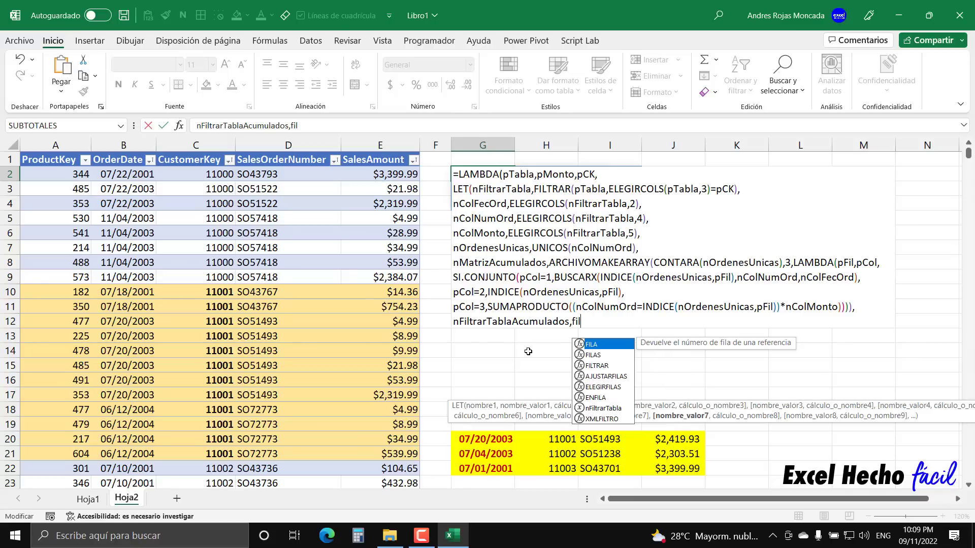
{"action": "key", "text": "Down"}
{"action": "key", "text": "Down"}
{"action": "key", "text": "Tab"}
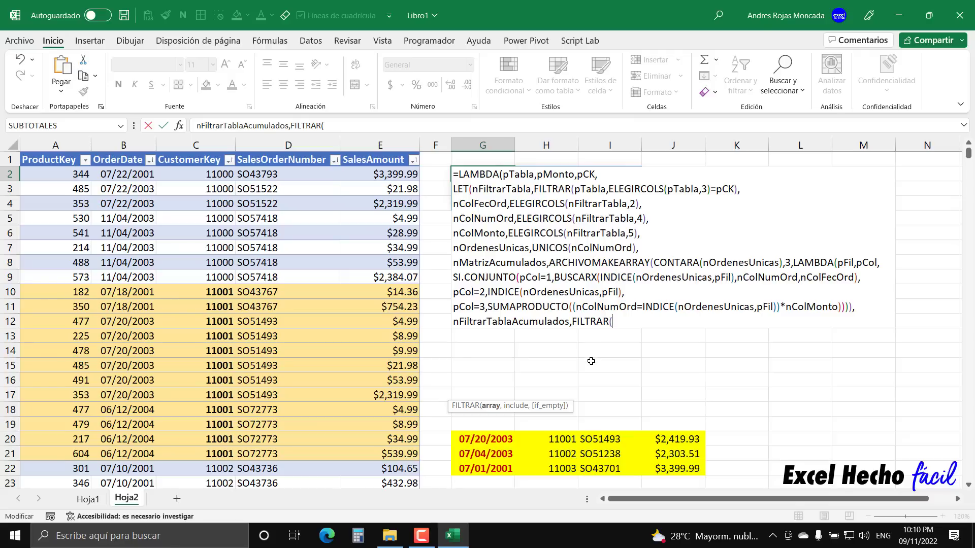
{"action": "type", "text": "nMa"}
{"action": "key", "text": "Tab"}
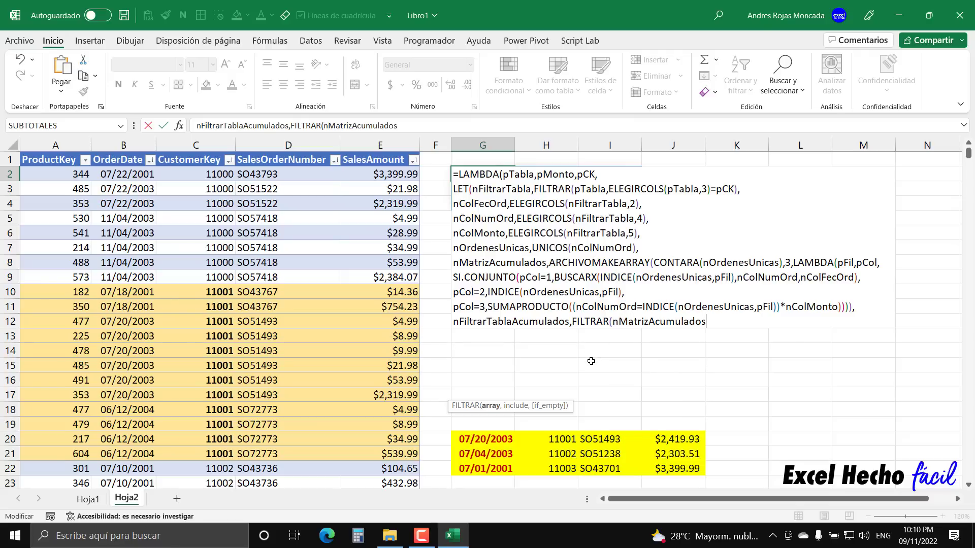
{"action": "type", "text": ","}
Add ELEGIRCOLS(nMatrizAcumulados,3) as the start of FILTRAR's include argument
{"action": "type", "text": "ele"}
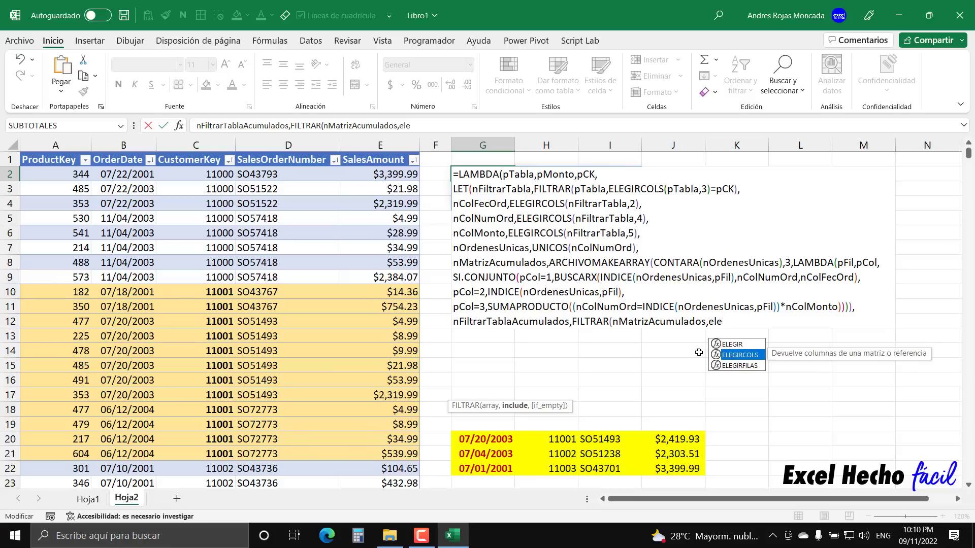
{"action": "key", "text": "Tab"}
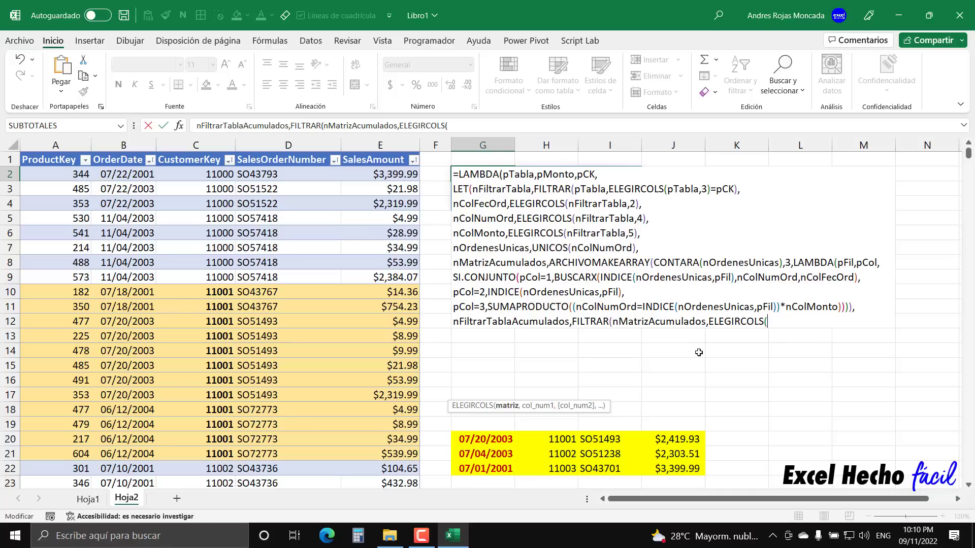
{"action": "type", "text": "nm"}
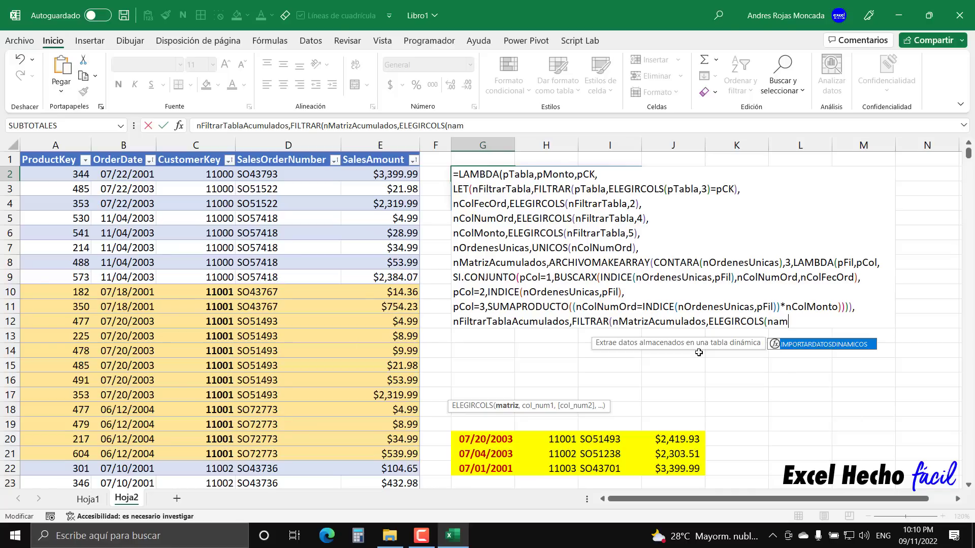
{"action": "key", "text": "BackSpace"}
{"action": "key", "text": "Tab"}
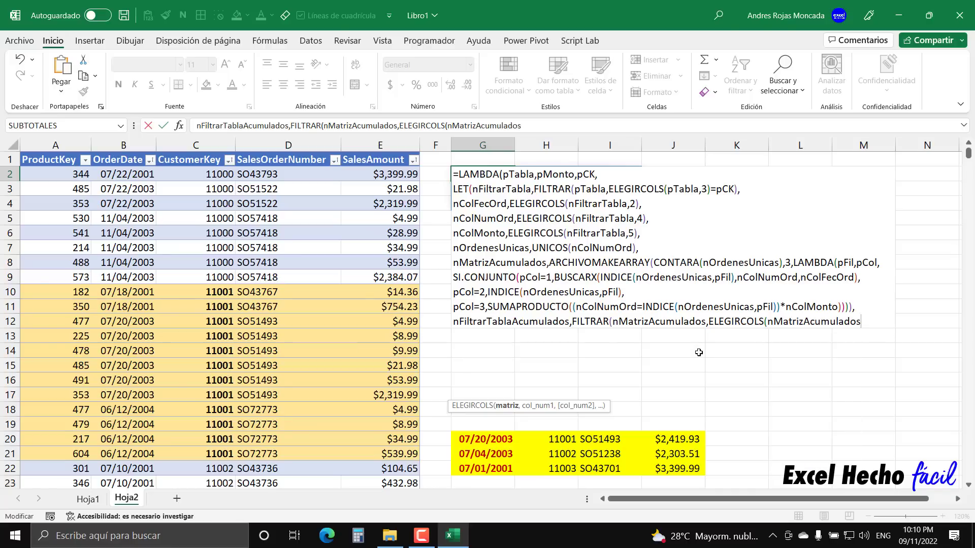
{"action": "type", "text": ","}
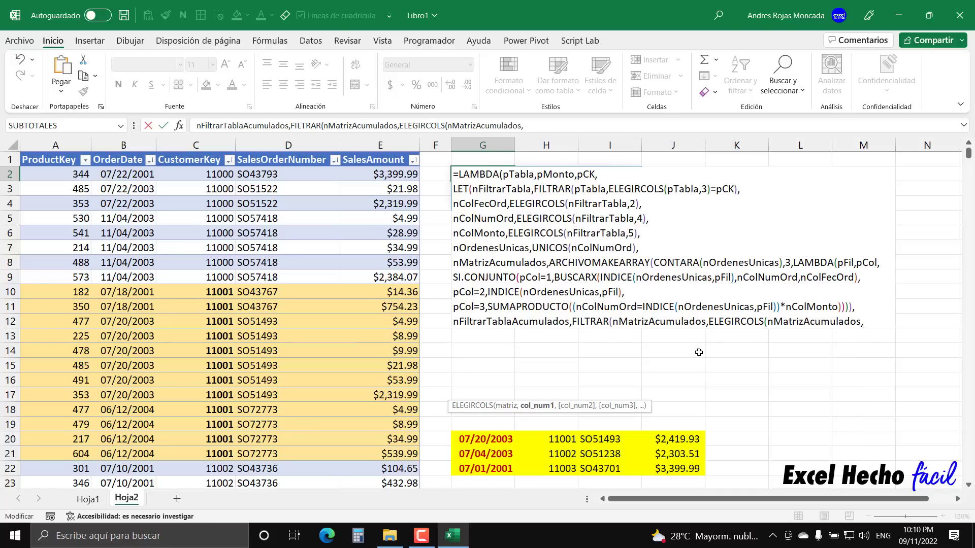
{"action": "type", "text": "3)"}
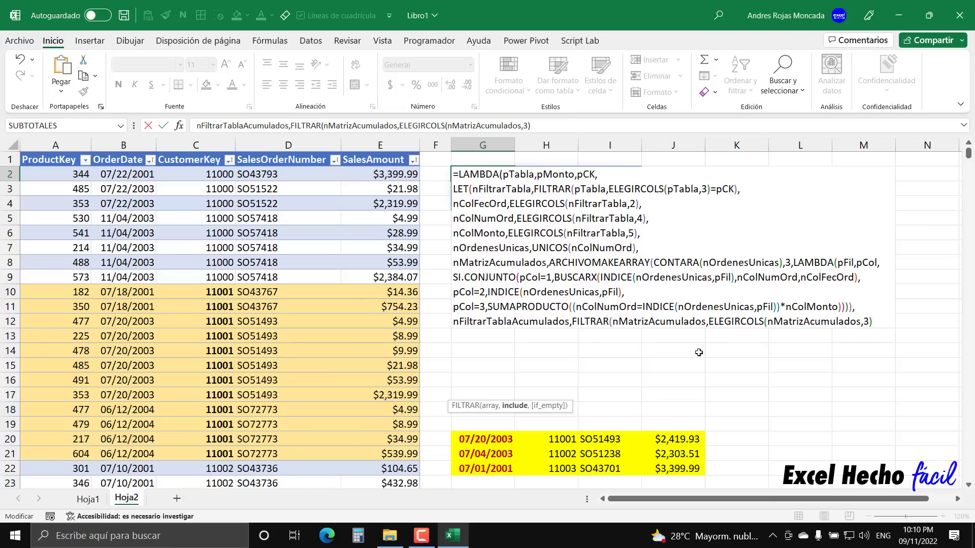
Complete the FILTRAR condition after ELEGIRCOLS with >=pMonto, close the function with a comma, and begin a new formula line
{"action": "left_click_drag", "start_coordinate": [709, 321], "coordinate": [872, 322]}
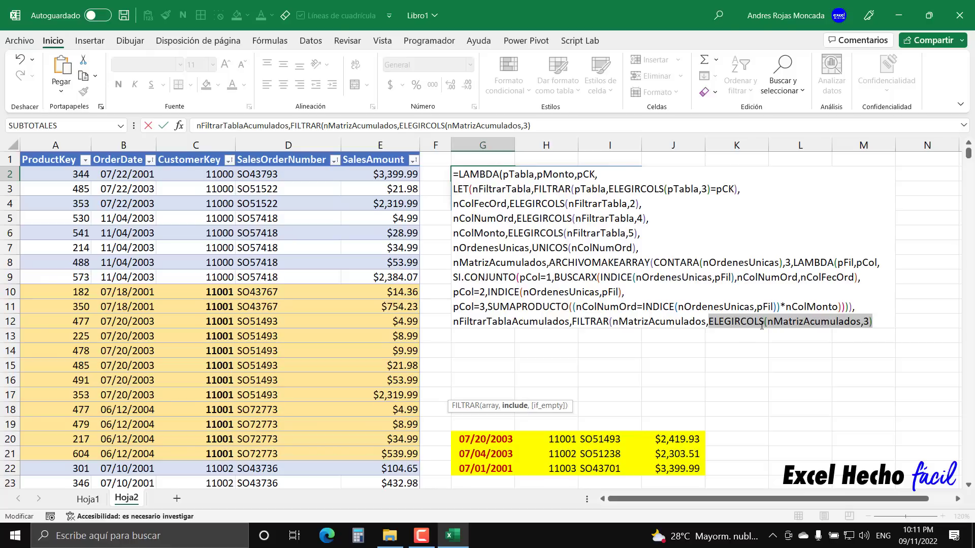
{"action": "left_click_drag", "start_coordinate": [767, 322], "coordinate": [861, 321]}
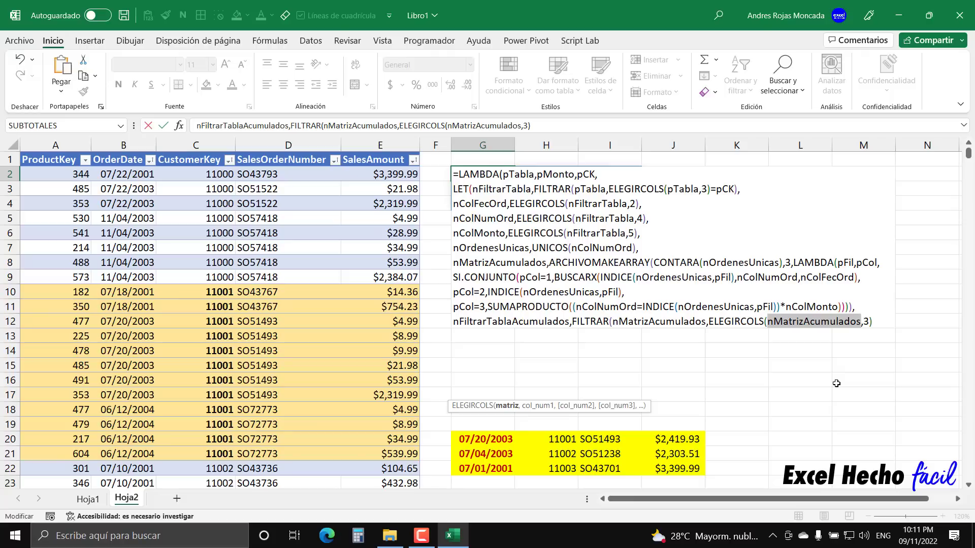
{"action": "double_click", "coordinate": [868, 321]}
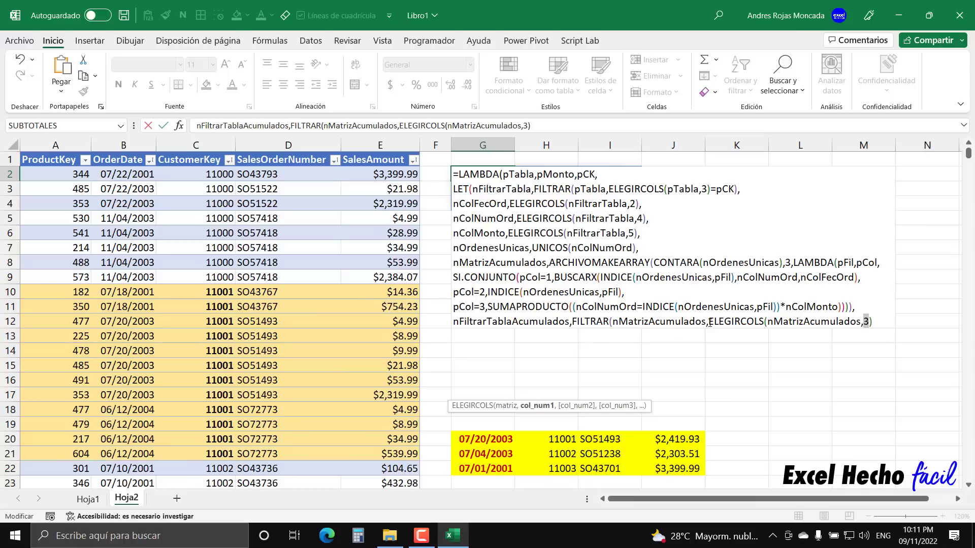
{"action": "left_click_drag", "start_coordinate": [710, 323], "coordinate": [879, 323]}
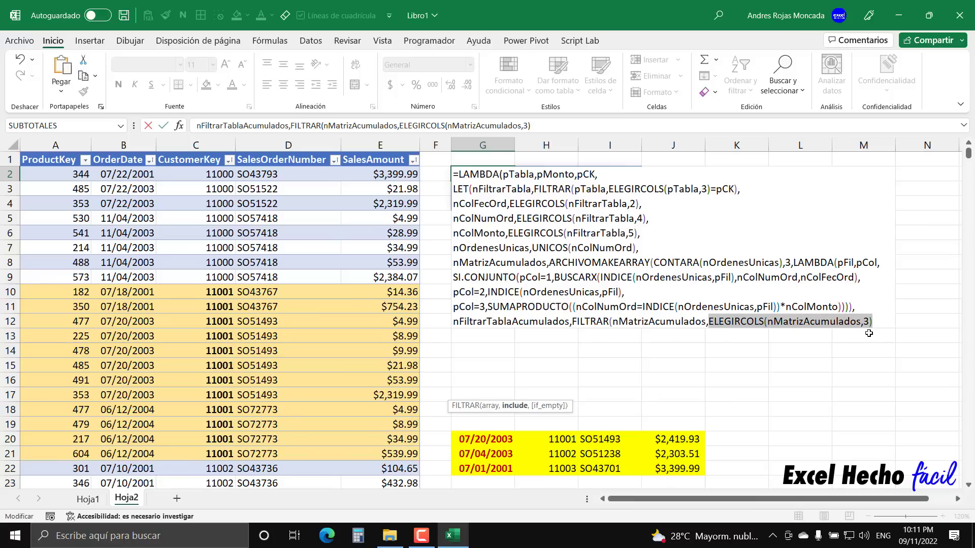
{"action": "left_click", "coordinate": [875, 322]}
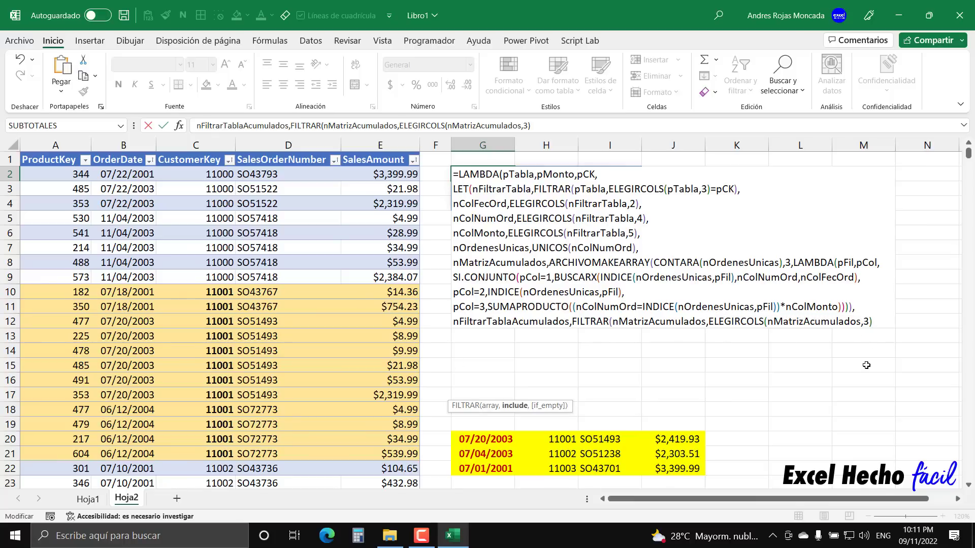
{"action": "type", "text": ">="}
{"action": "type", "text": "pMonto"}
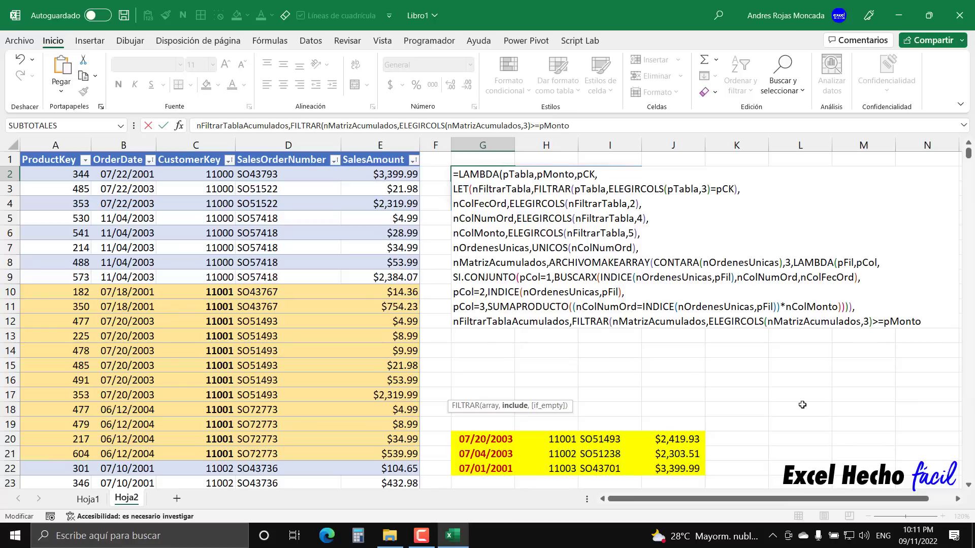
{"action": "type", "text": ")"}
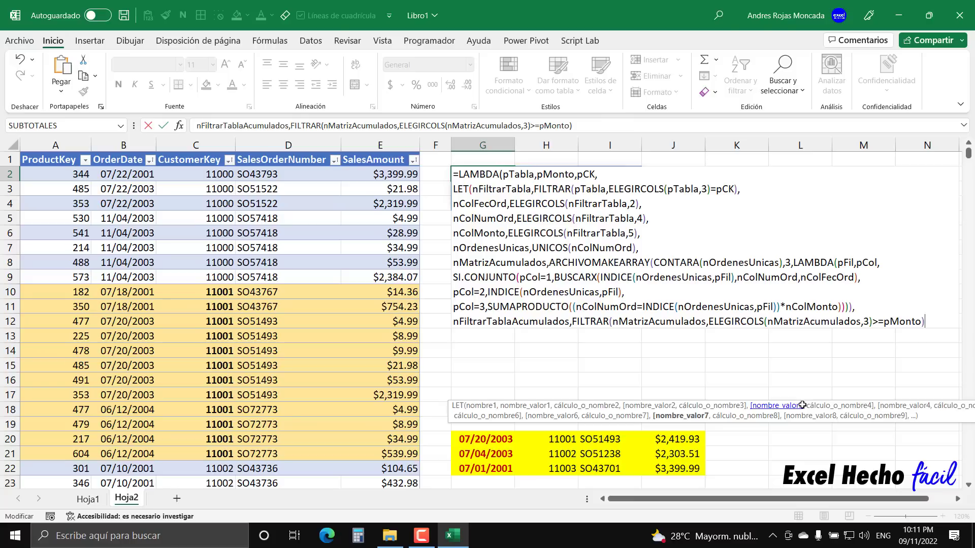
{"action": "type", "text": ","}
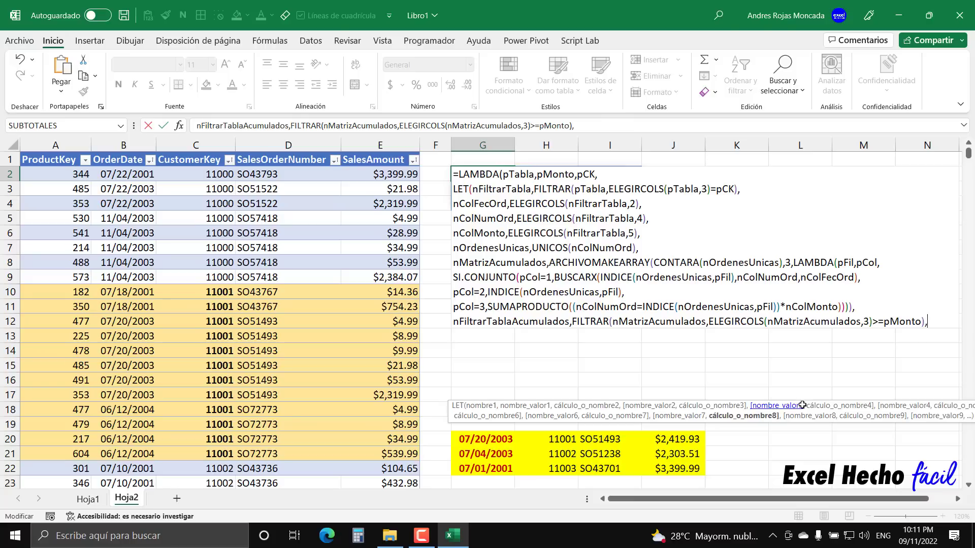
{"action": "key", "text": "alt+Return"}
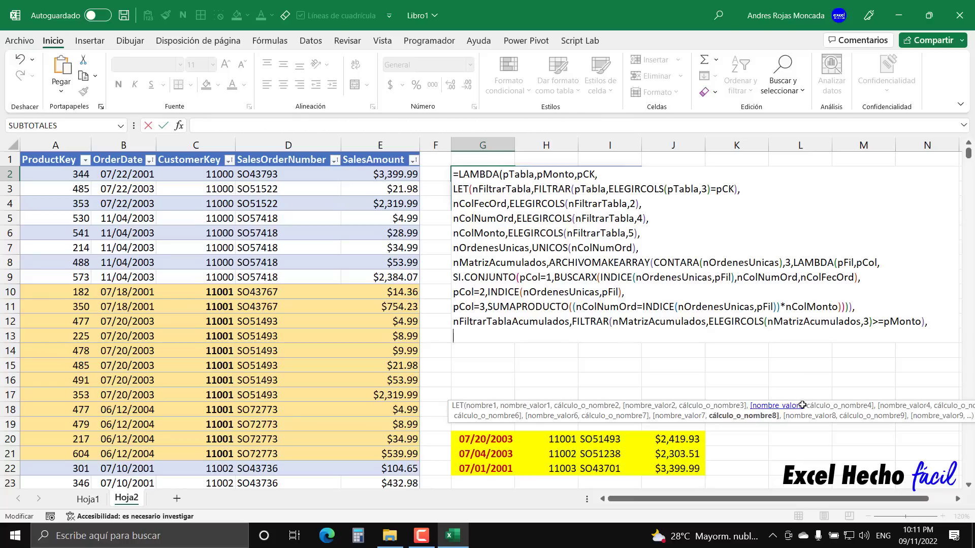
Return nFiltrarTablaAcumulados as the LET result, close the formula, and call it with tRegVentas, 1000 and the orange-highlighted customer's key
{"action": "type", "text": "n"}
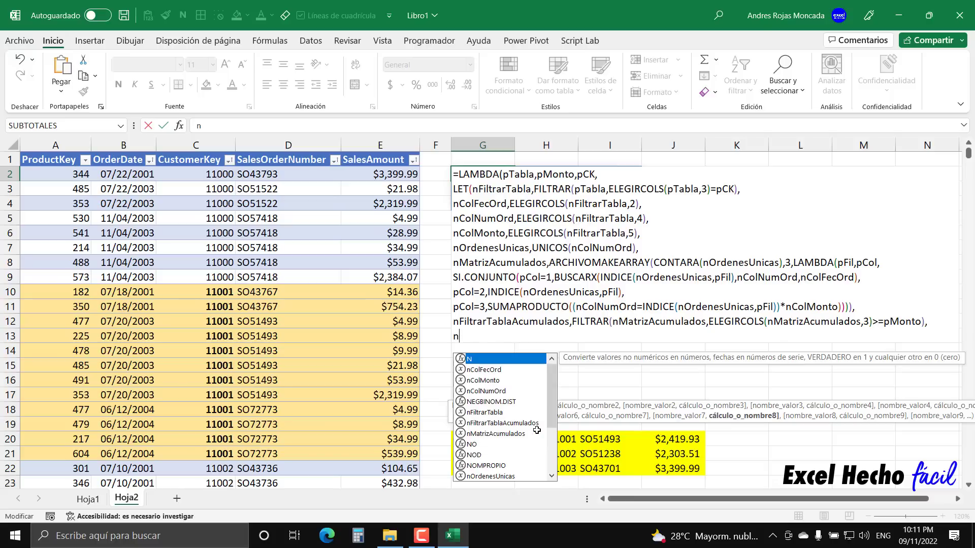
{"action": "type", "text": "fil"}
{"action": "key", "text": "Down"}
{"action": "key", "text": "Tab"}
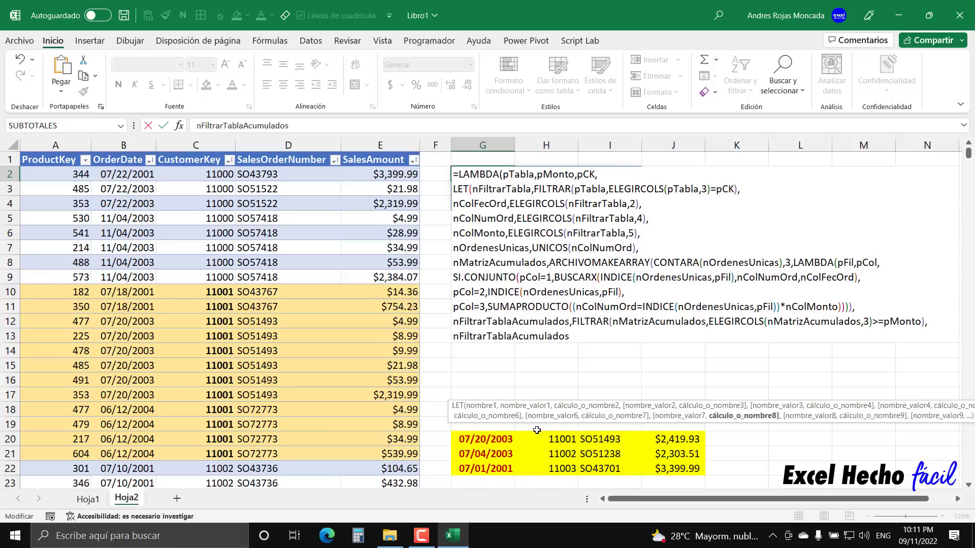
{"action": "type", "text": ")"}
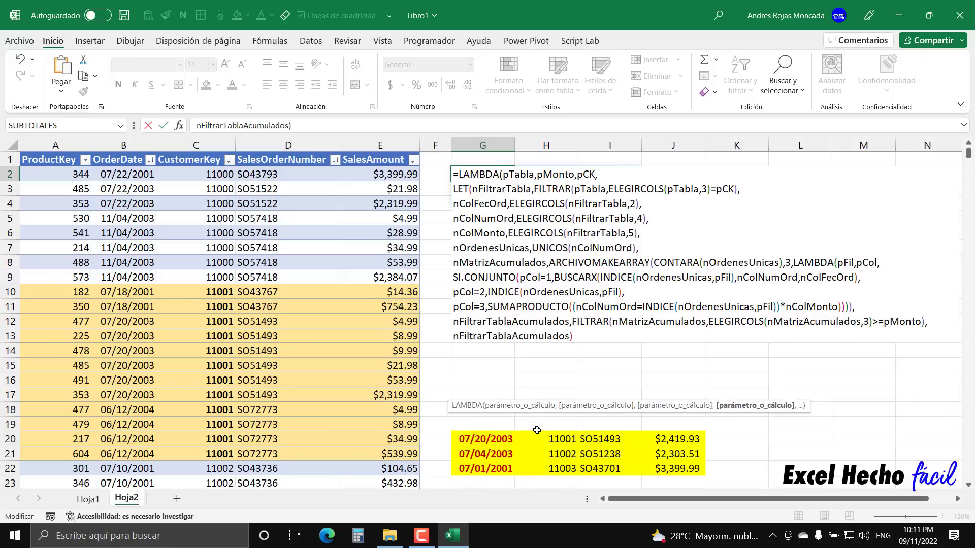
{"action": "type", "text": ")(tRegVentas,1000,11001)"}
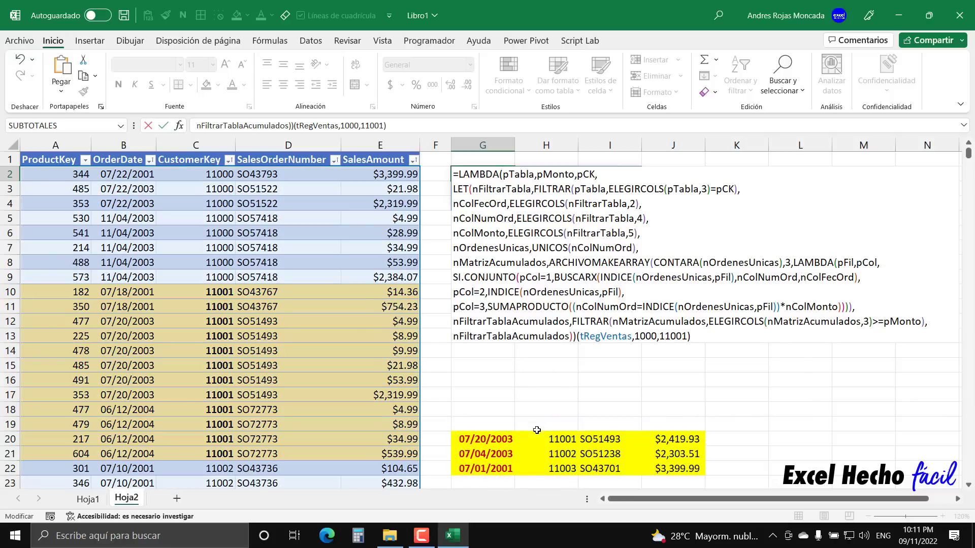
{"action": "key", "text": "Return"}
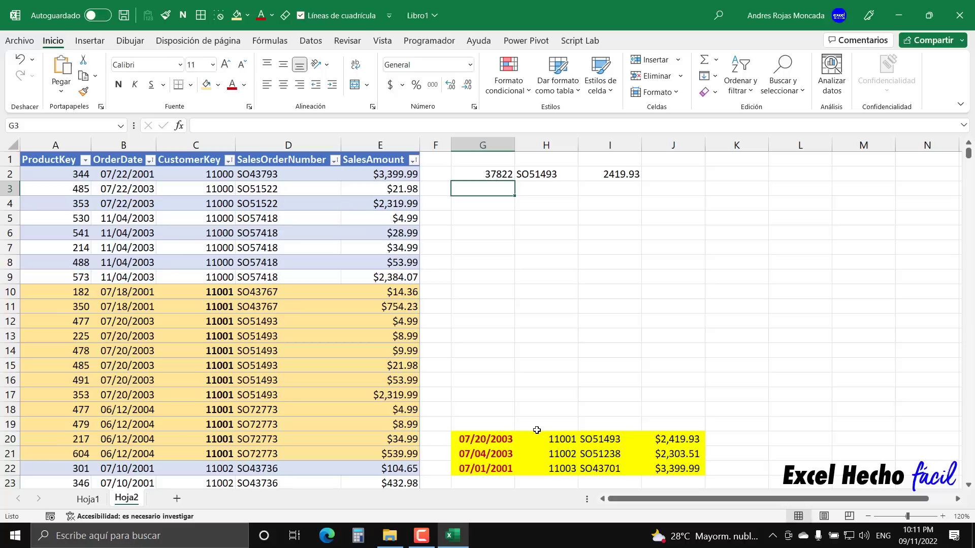
Format the result in cell G2 as a date (Fecha)
{"action": "left_click", "coordinate": [495, 174]}
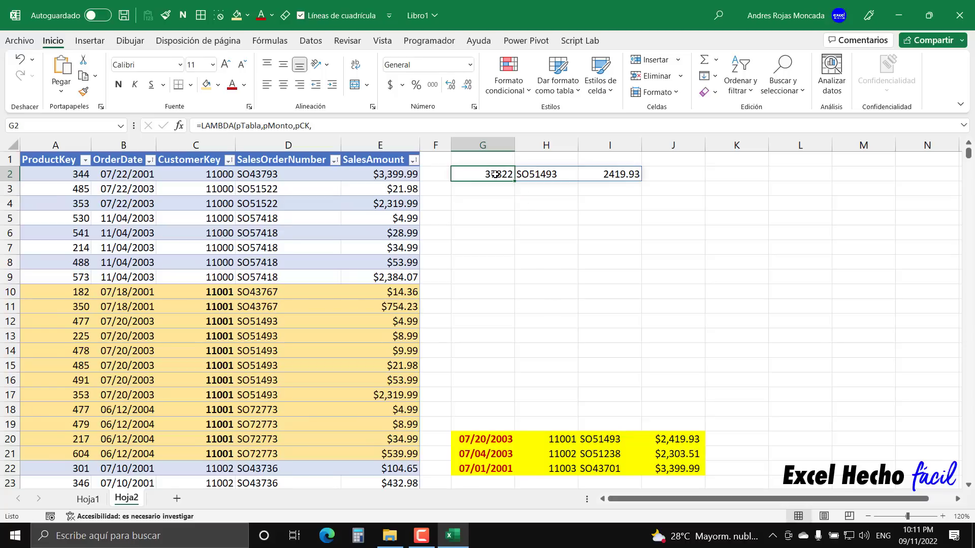
{"action": "key", "text": "ctrl+1"}
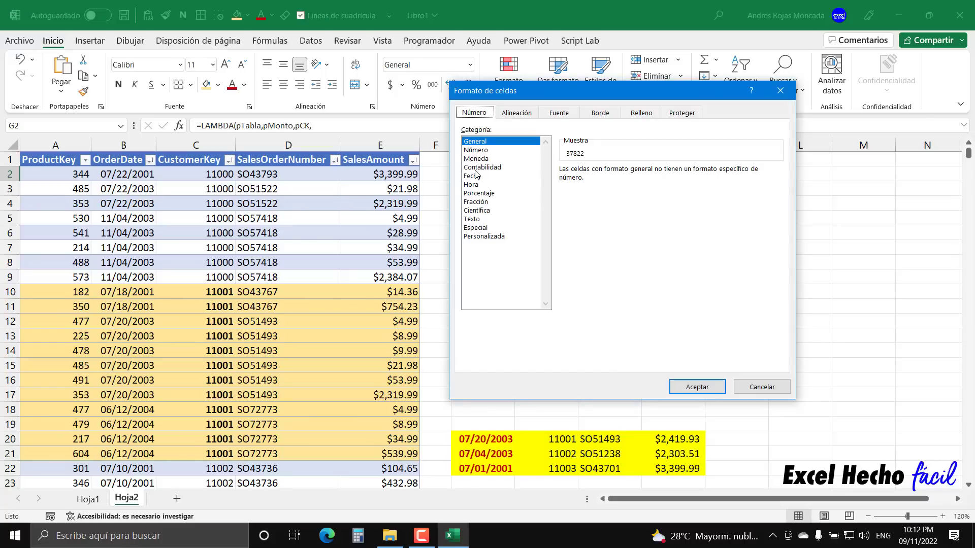
{"action": "left_click", "coordinate": [475, 176]}
{"action": "left_click", "coordinate": [675, 387]}
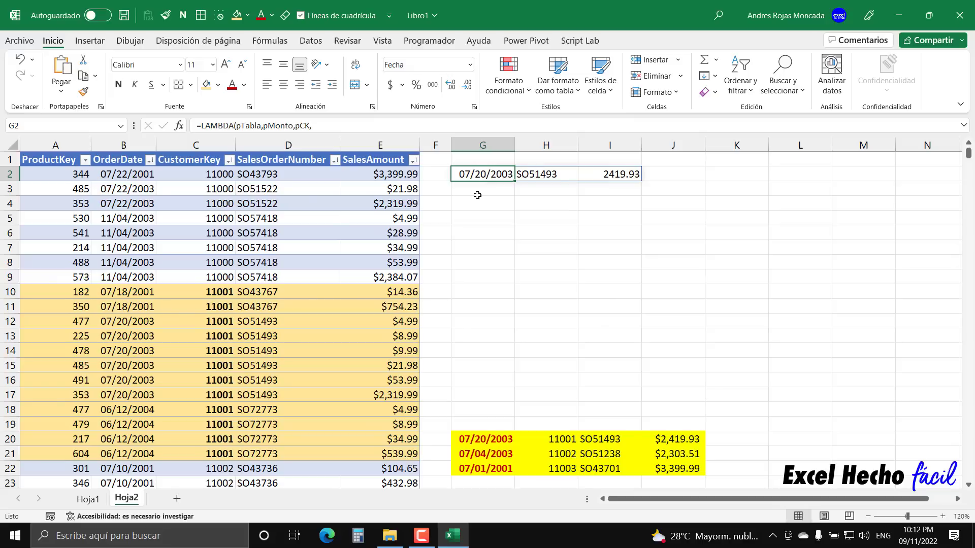
Change the customer key argument at the end of G2's formula to the key shown in H22
{"action": "key", "text": "F2"}
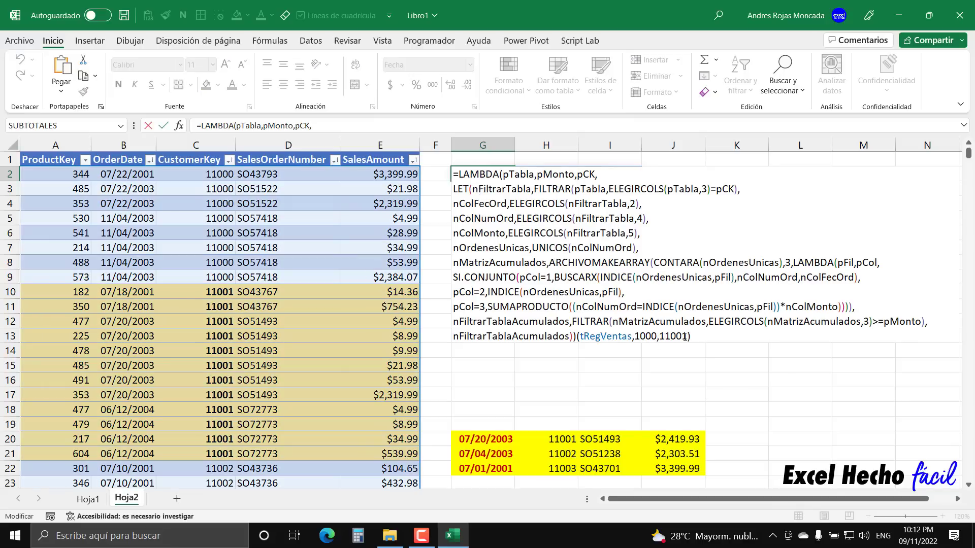
{"action": "key", "text": "BackSpace"}
{"action": "type", "text": "0"}
{"action": "key", "text": "Return"}
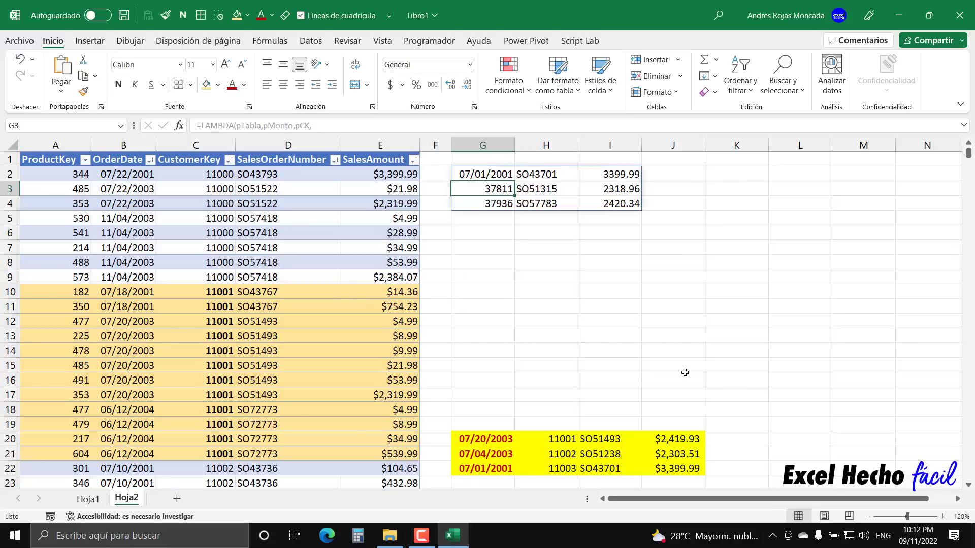
Apply the date (Fecha) format to G2:G4 and check the spilled dates and amounts
{"action": "left_click_drag", "start_coordinate": [505, 176], "coordinate": [496, 203]}
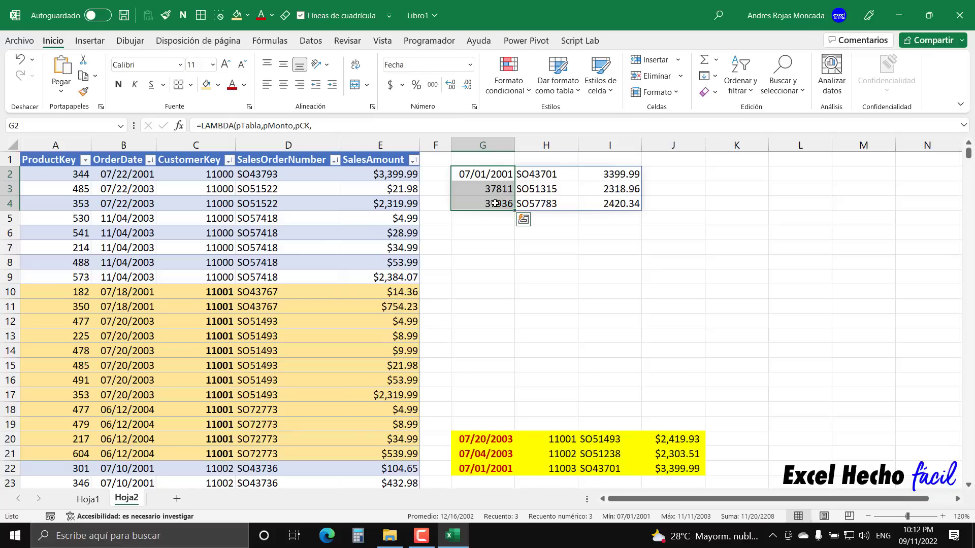
{"action": "key", "text": "ctrl+1"}
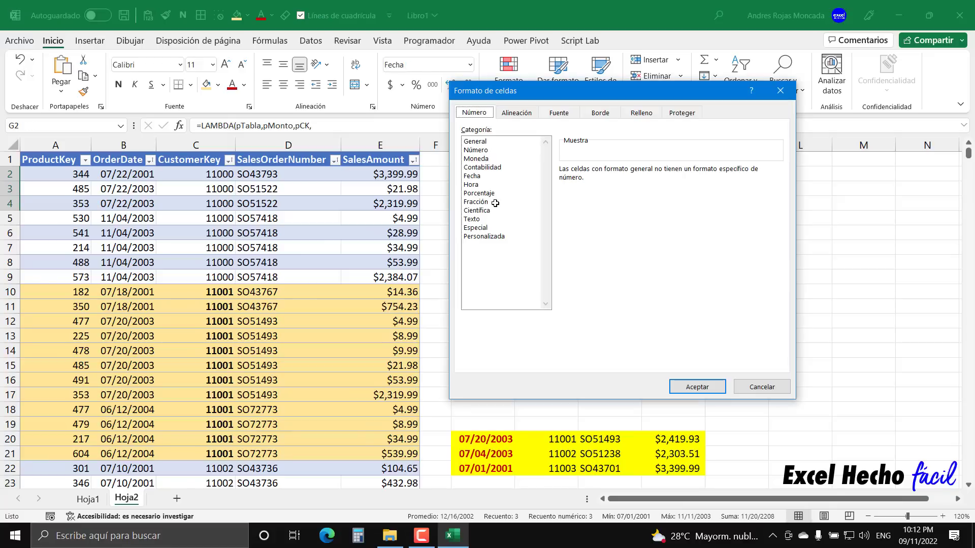
{"action": "left_click", "coordinate": [480, 175]}
{"action": "left_click", "coordinate": [698, 387]}
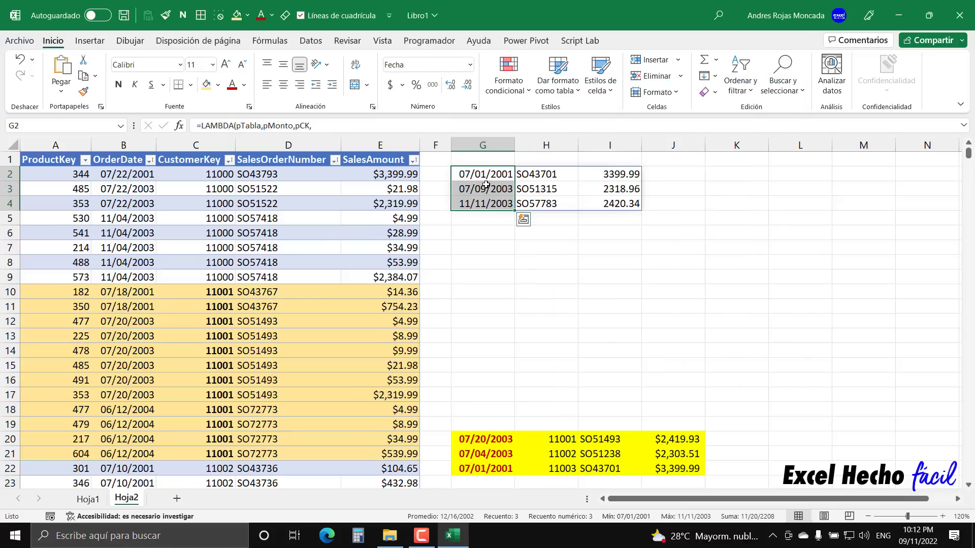
{"action": "left_click_drag", "start_coordinate": [628, 174], "coordinate": [624, 205]}
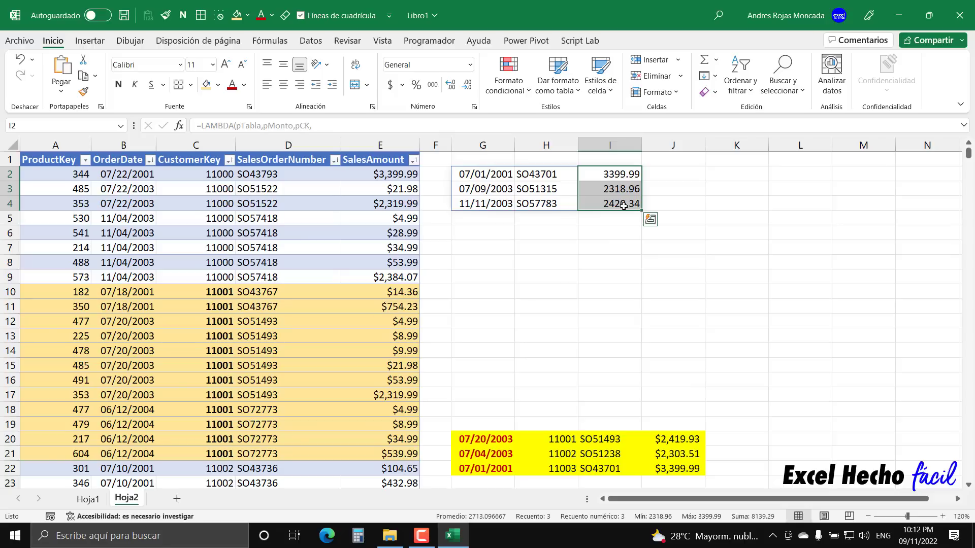
{"action": "left_click_drag", "start_coordinate": [478, 175], "coordinate": [475, 204]}
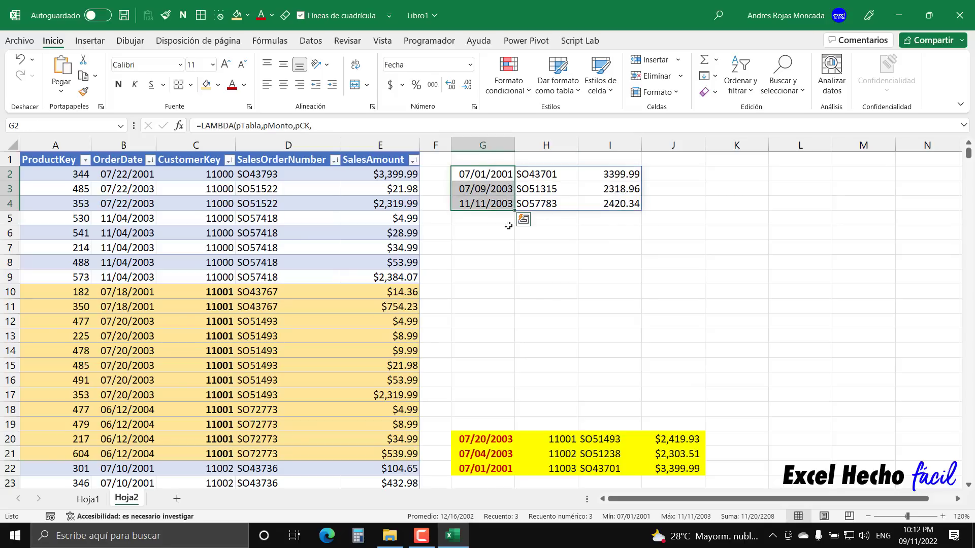
Set the customer key argument in G2's formula back to the orange-highlighted customer's key
{"action": "left_click", "coordinate": [506, 175]}
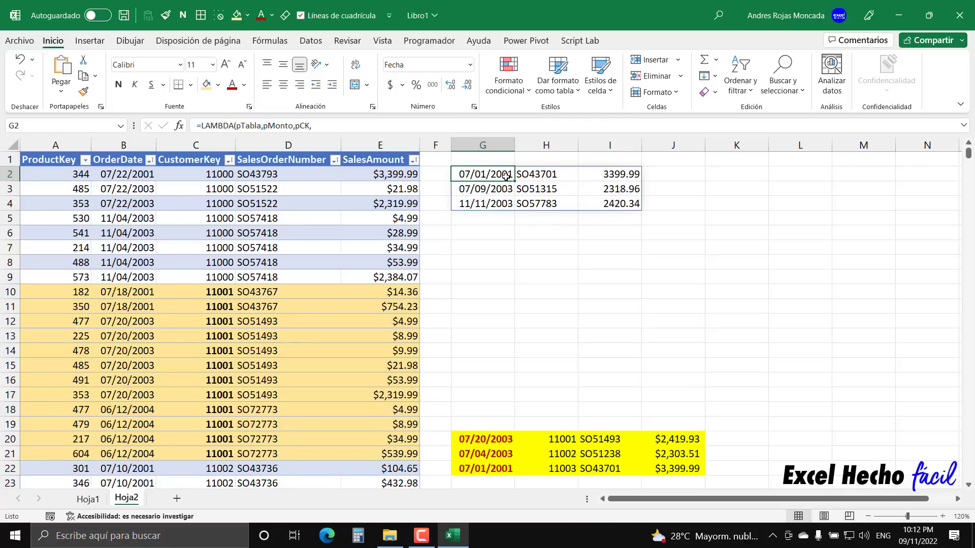
{"action": "key", "text": "F2"}
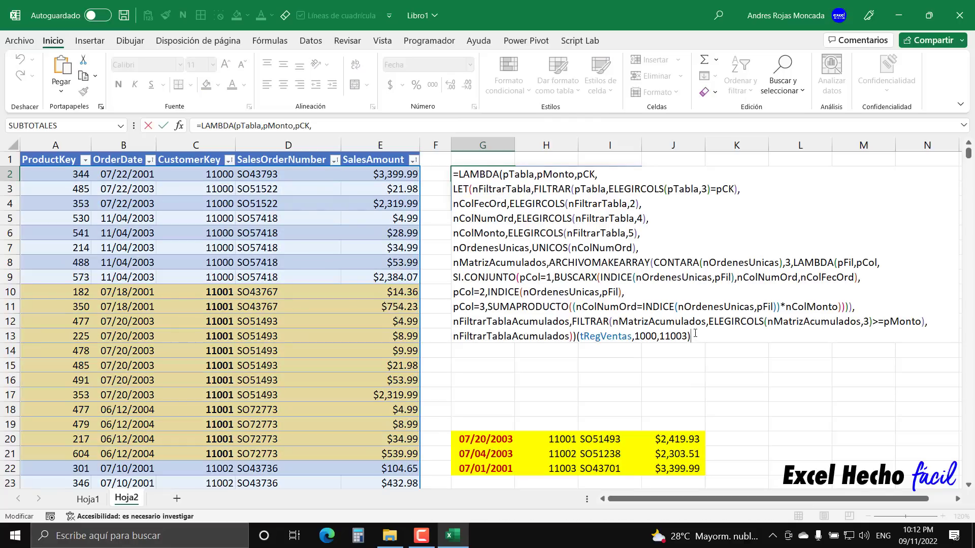
{"action": "left_click_drag", "start_coordinate": [687, 335], "coordinate": [682, 335]}
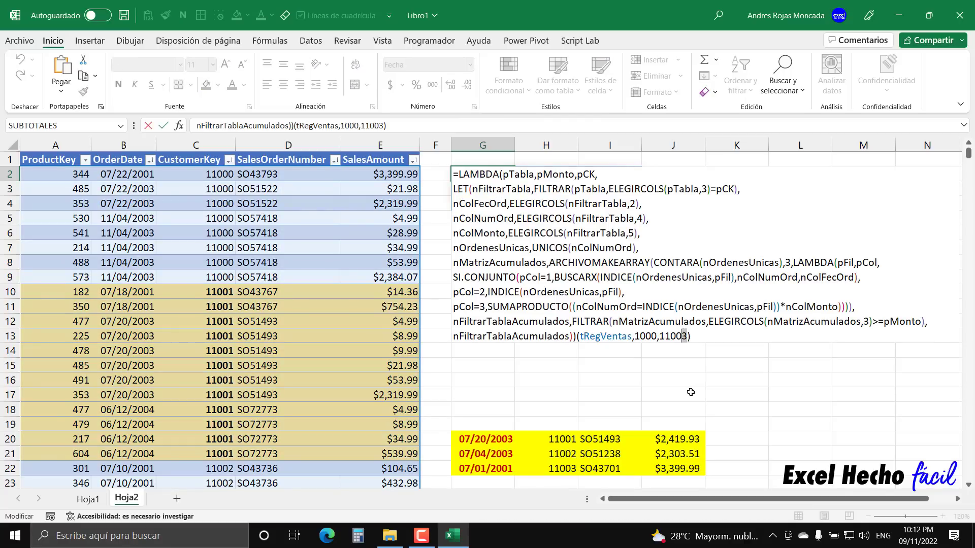
{"action": "type", "text": "1"}
{"action": "key", "text": "Return"}
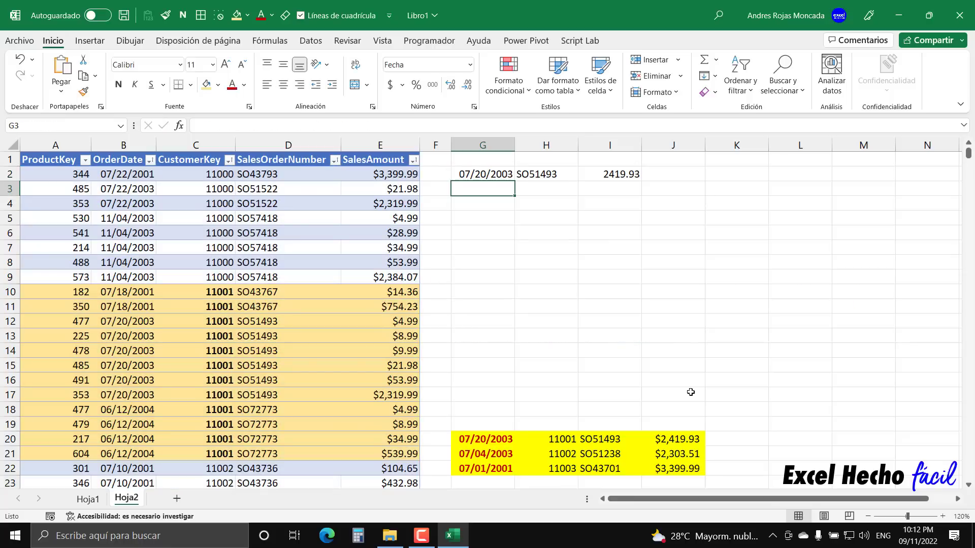
Reset cells G2:G7 to the General format by copying the format of an empty cell onto them
{"action": "left_click_drag", "start_coordinate": [495, 174], "coordinate": [627, 174]}
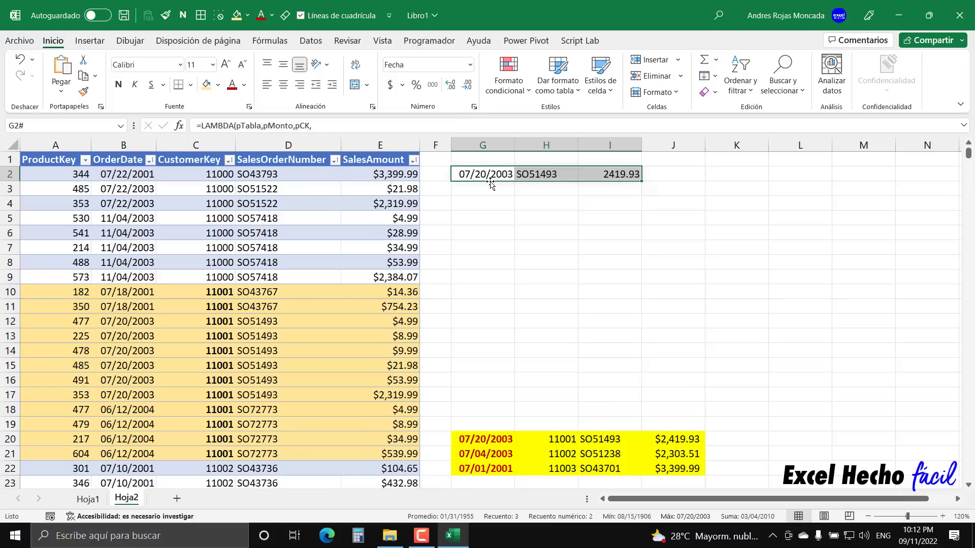
{"action": "left_click_drag", "start_coordinate": [491, 185], "coordinate": [501, 253]}
{"action": "left_click", "coordinate": [489, 247]}
{"action": "left_click", "coordinate": [84, 91]}
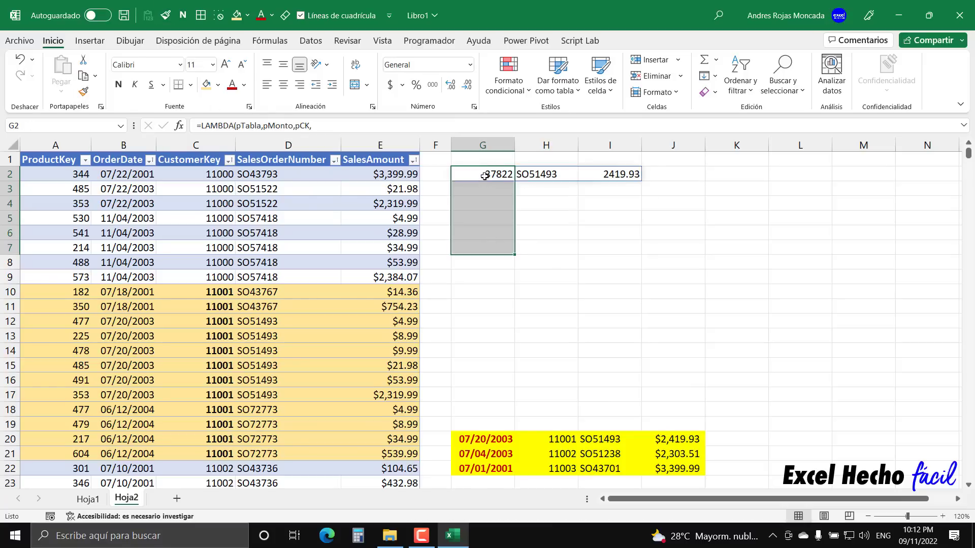
Delete the last line of G2's formula, removing the nFiltrarTablaAcumulados result, closing parentheses and call arguments, and stay on the empty line
{"action": "left_click", "coordinate": [484, 176]}
{"action": "key", "text": "F2"}
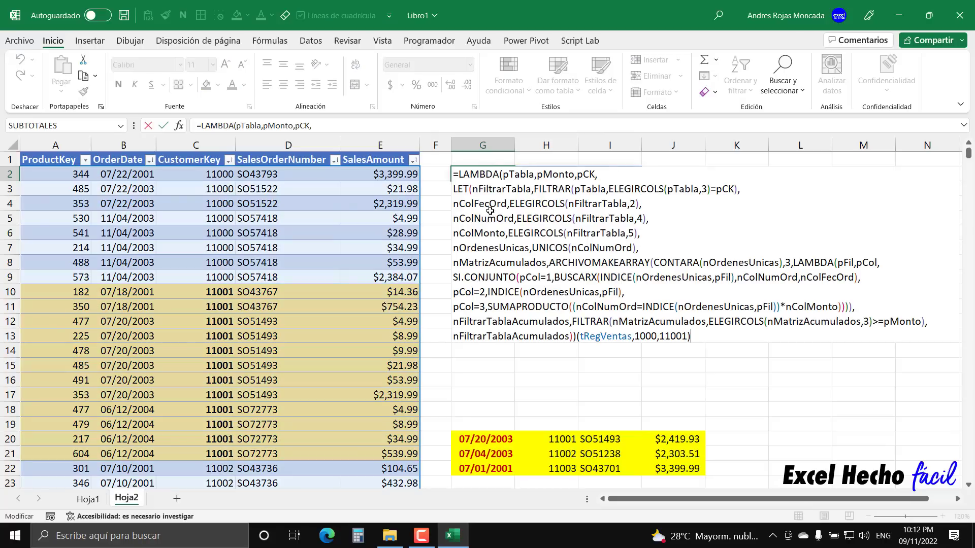
{"action": "left_click_drag", "start_coordinate": [691, 336], "coordinate": [452, 337]}
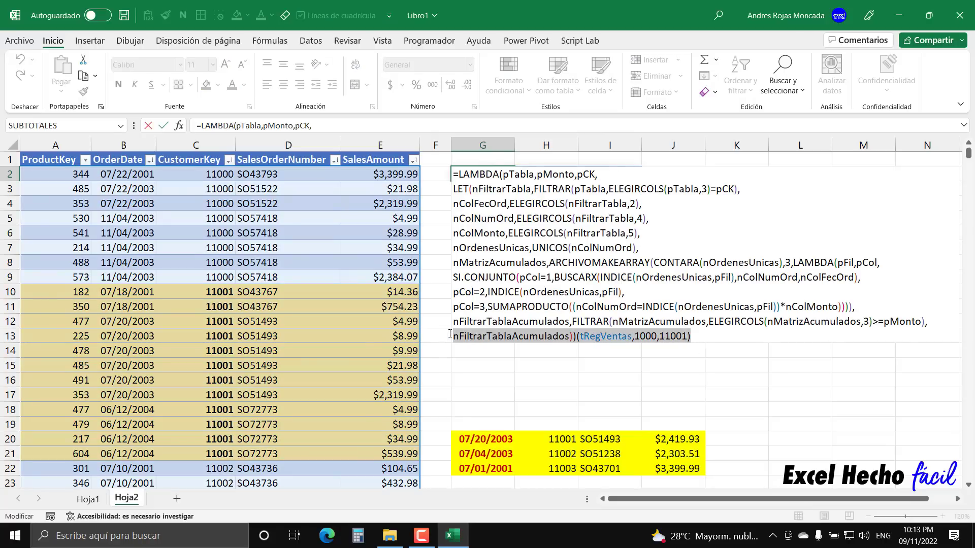
{"action": "key", "text": "Delete"}
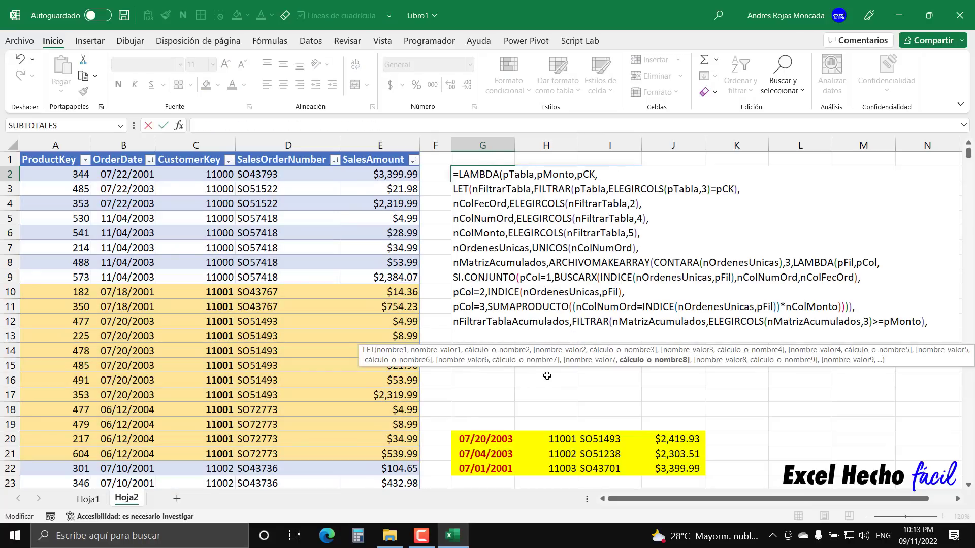
{"action": "left_click", "coordinate": [553, 362]}
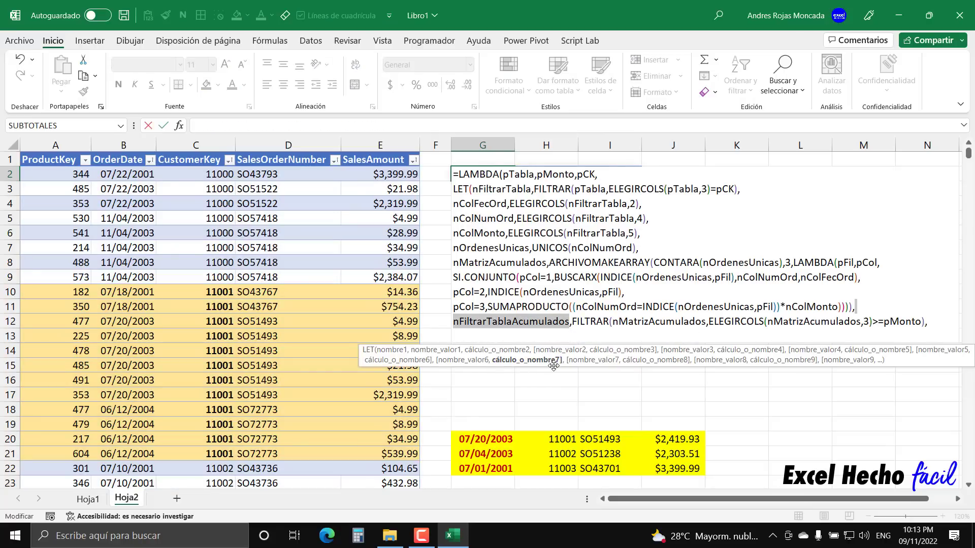
{"action": "left_click", "coordinate": [540, 339]}
{"action": "left_click_drag", "start_coordinate": [606, 366], "coordinate": [694, 424]}
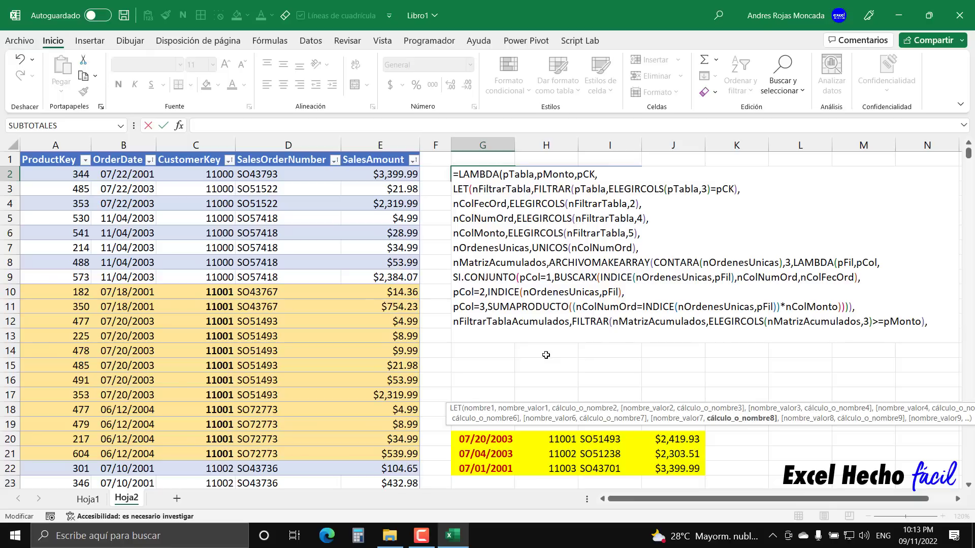
Start the last line of the LET formula with a MIN function and position for its first argument
{"action": "type", "text": "min"}
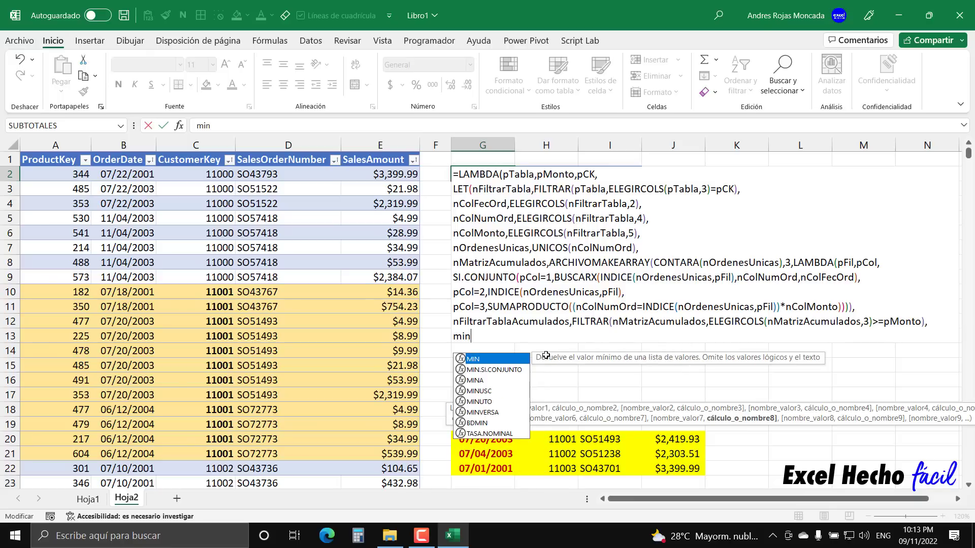
{"action": "key", "text": "Tab"}
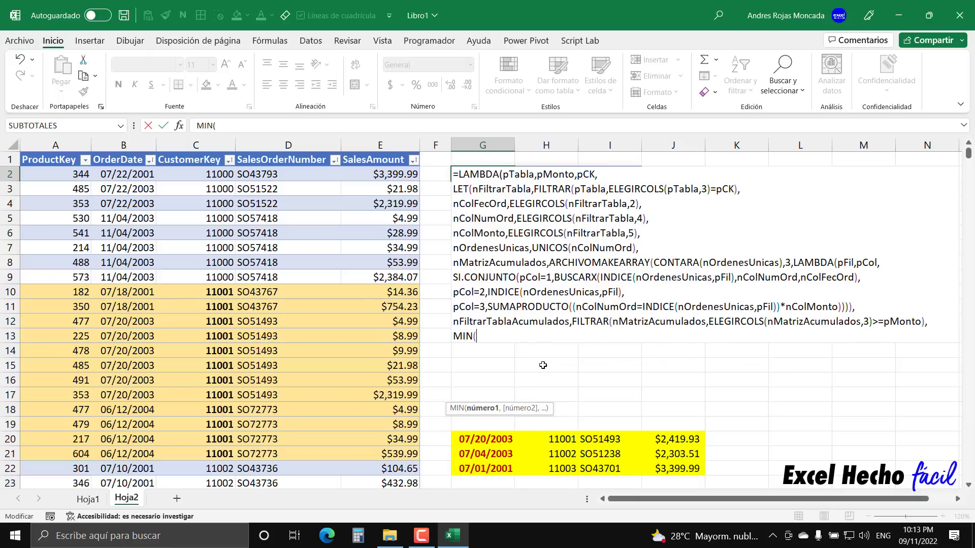
{"action": "left_click", "coordinate": [454, 336]}
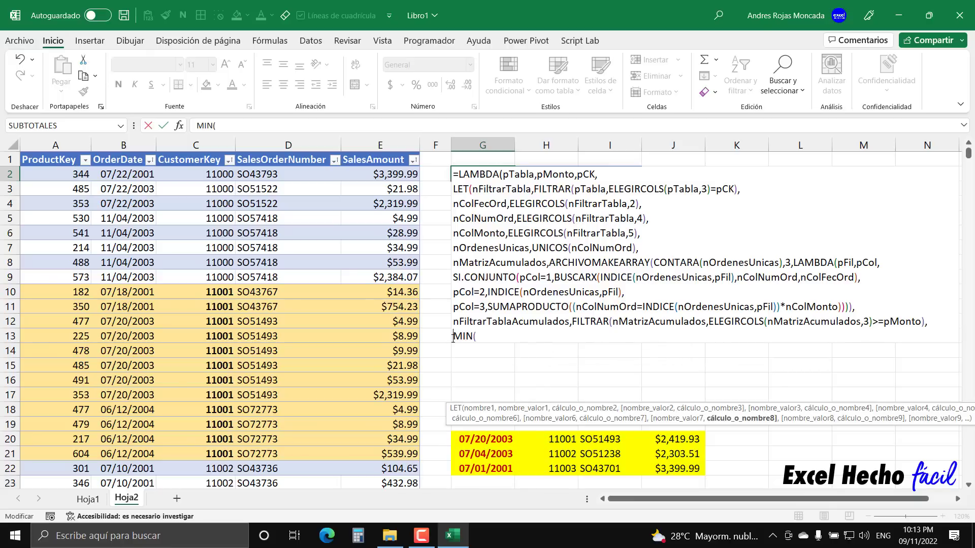
{"action": "left_click", "coordinate": [715, 420]}
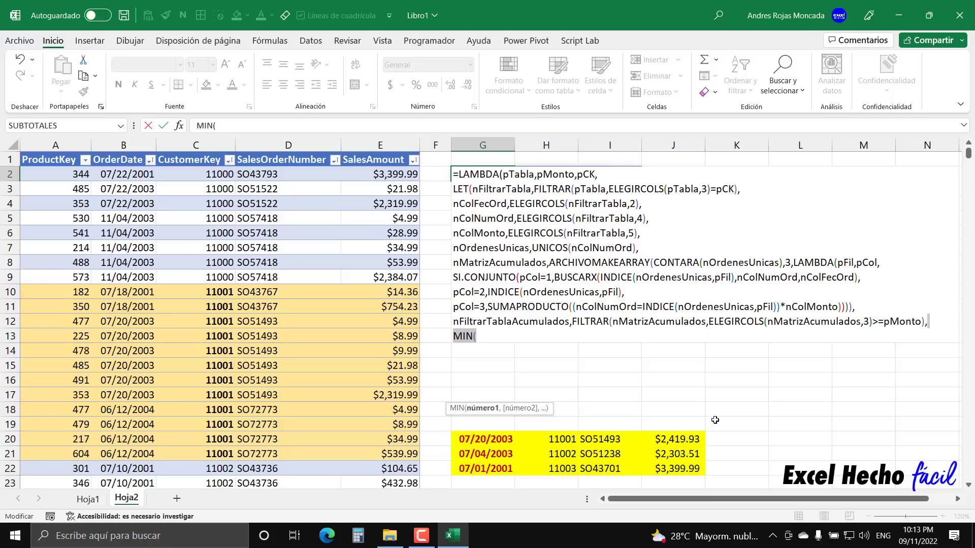
{"action": "left_click", "coordinate": [453, 338]}
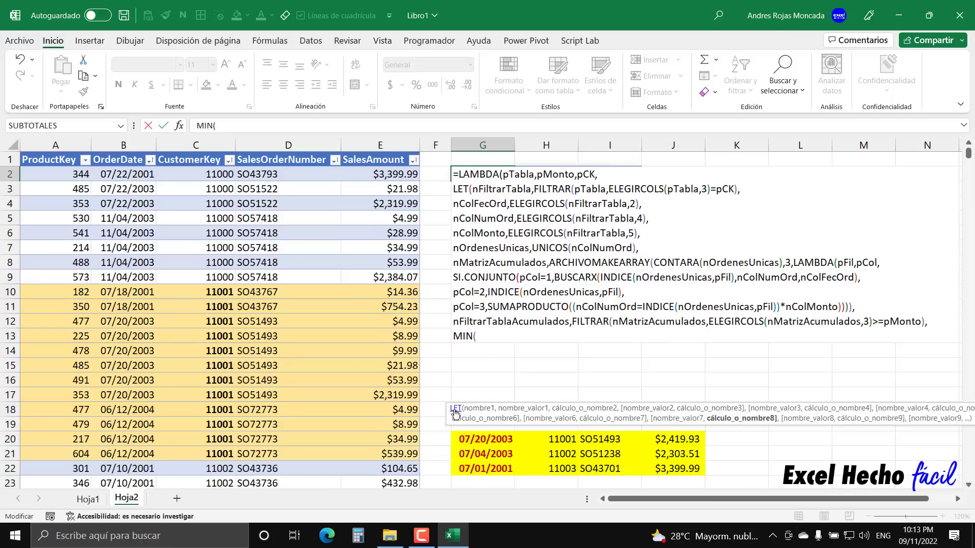
{"action": "key", "text": "End"}
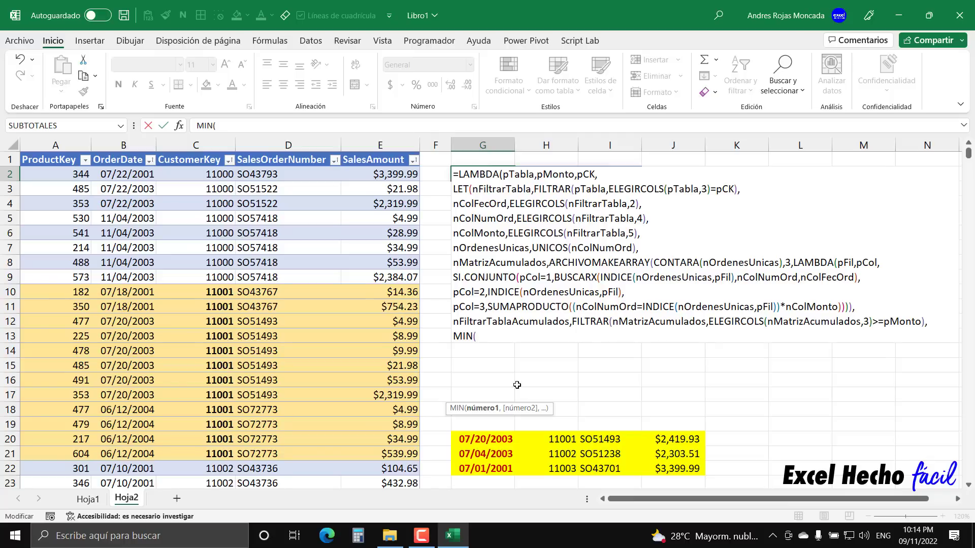
Use ELEGIRCOLS to pass column 1 of nFiltrarTablaAcumulados as MIN's argument, then close both functions
{"action": "type", "text": "ele"}
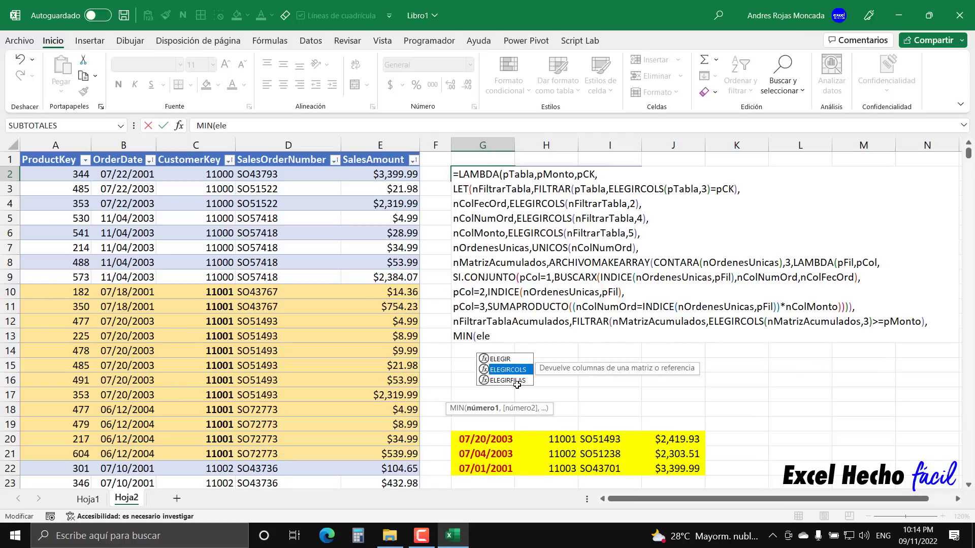
{"action": "key", "text": "Tab"}
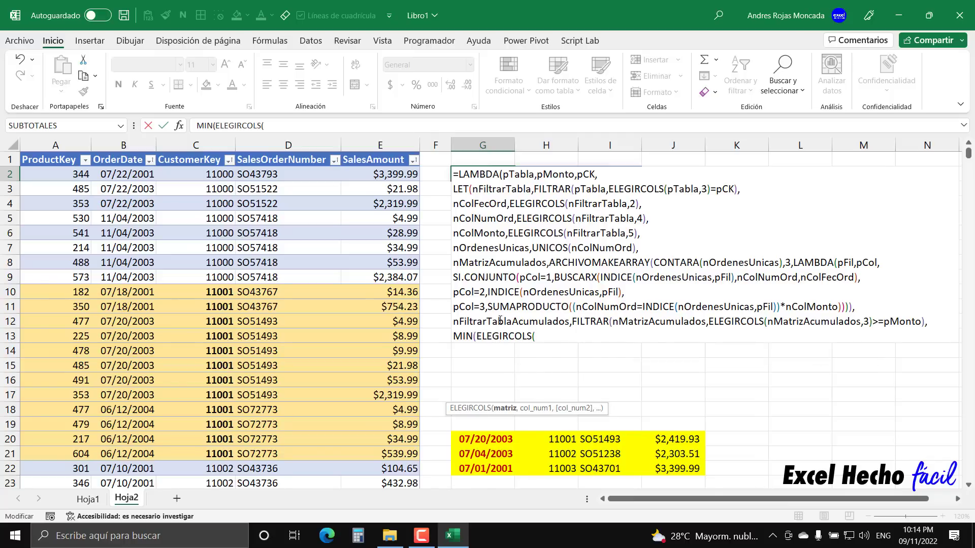
{"action": "type", "text": "nfil"}
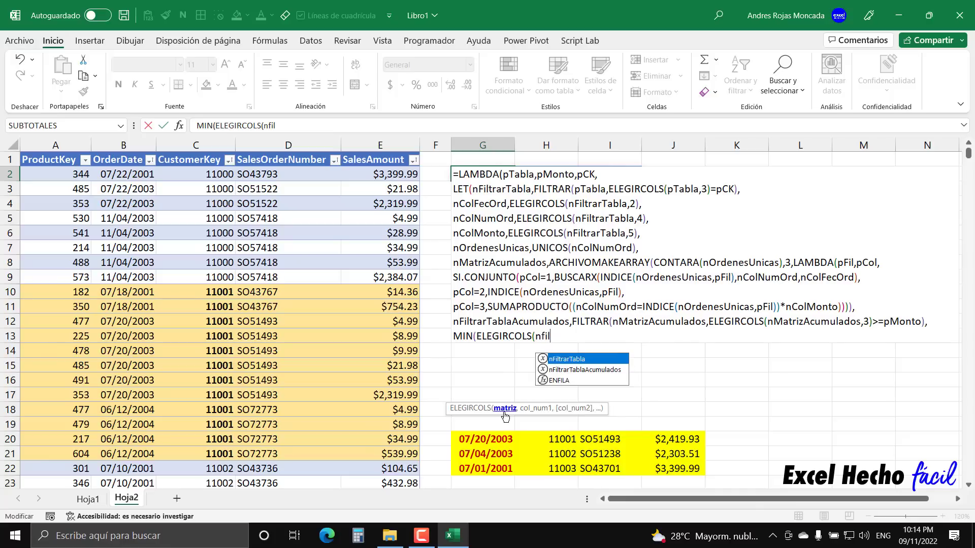
{"action": "key", "text": "Down"}
{"action": "key", "text": "Tab"}
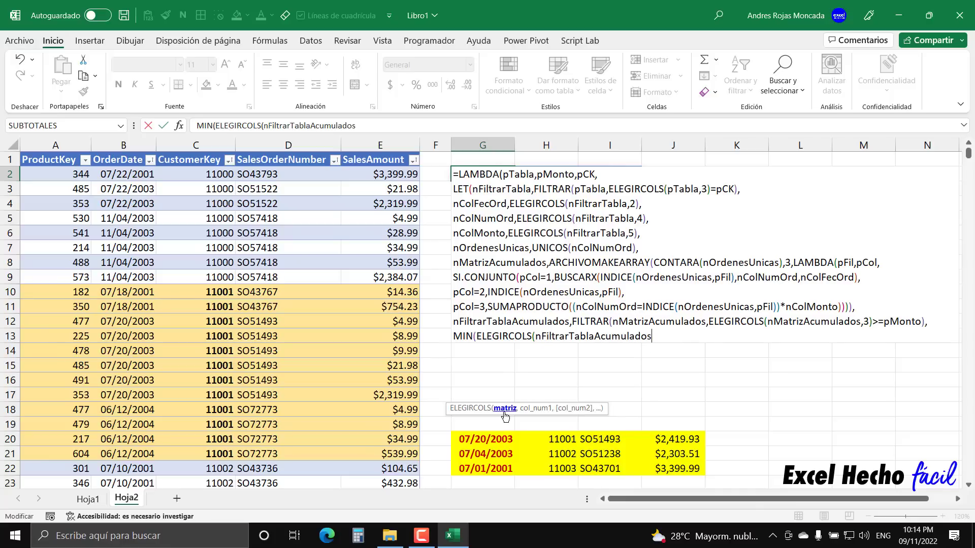
{"action": "type", "text": ",1"}
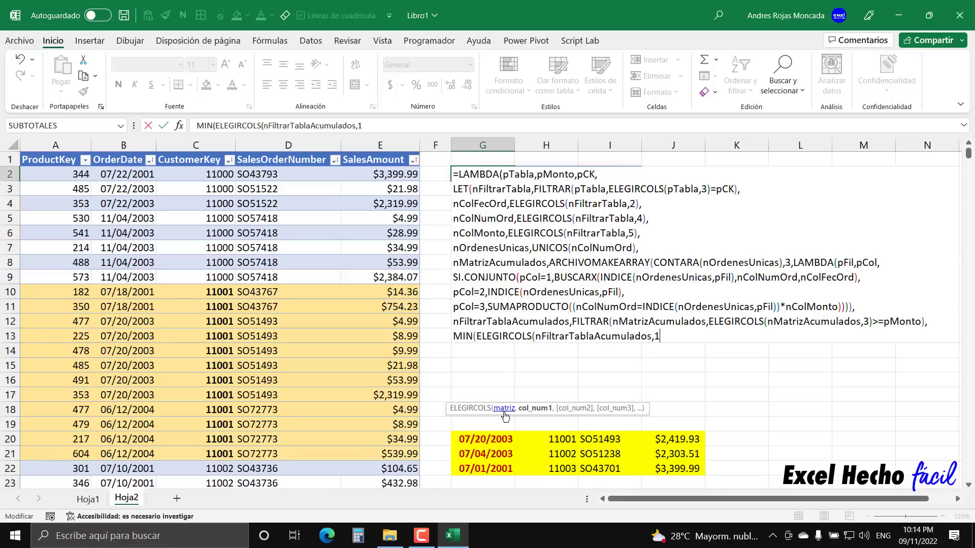
{"action": "type", "text": ")"}
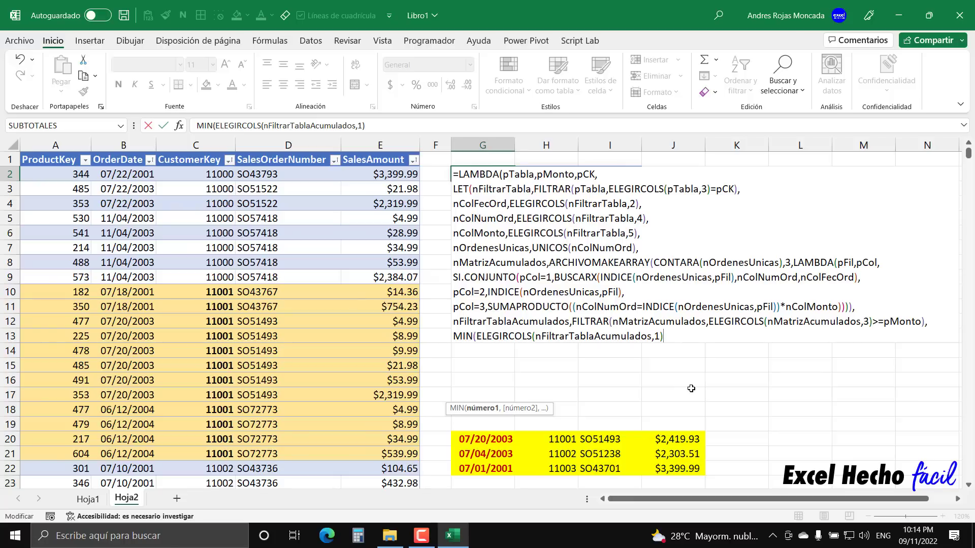
{"action": "key", "text": "BackSpace"}
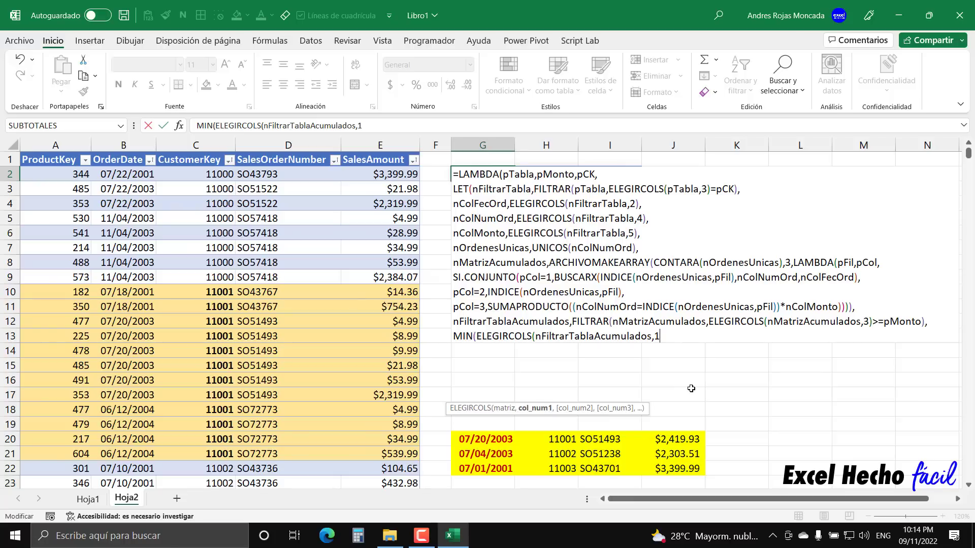
{"action": "type", "text": ")"}
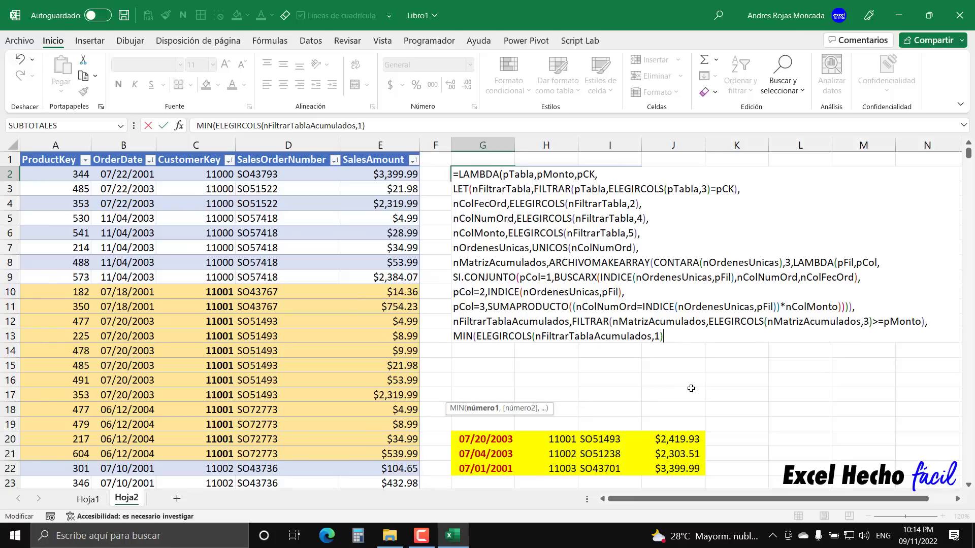
{"action": "type", "text": ")"}
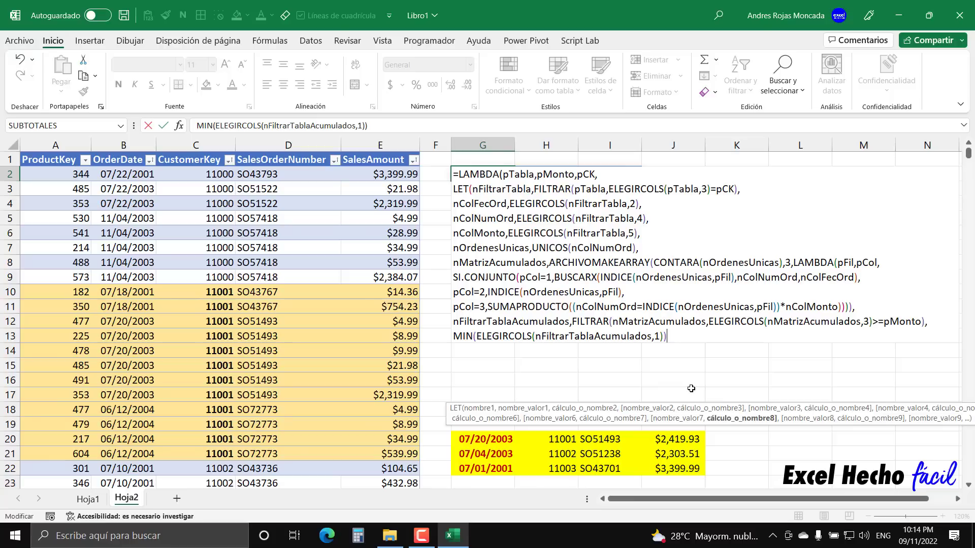
Close LET and LAMBDA, and call the function with tRegVentas, an amount of 1000 and the orange-highlighted customer's key
{"action": "type", "text": ")"}
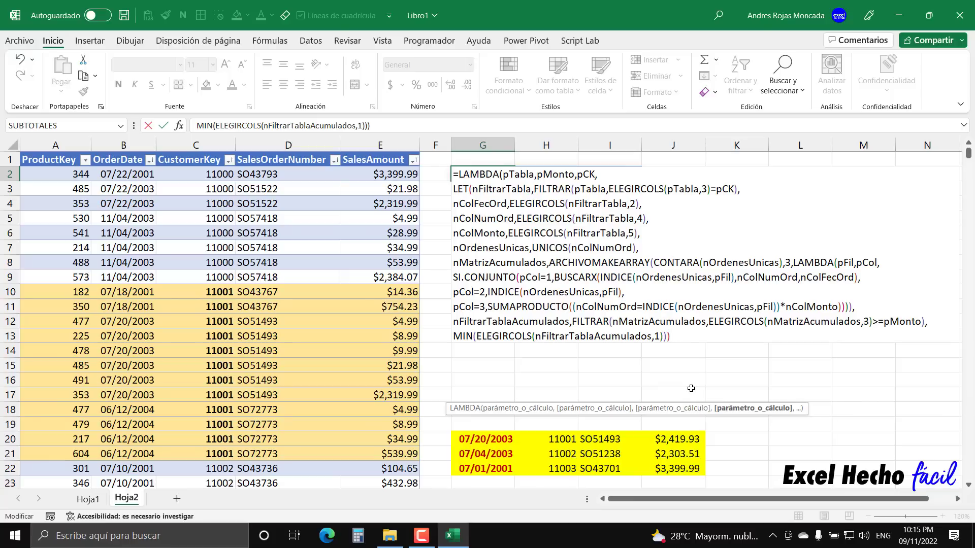
{"action": "type", "text": ")"}
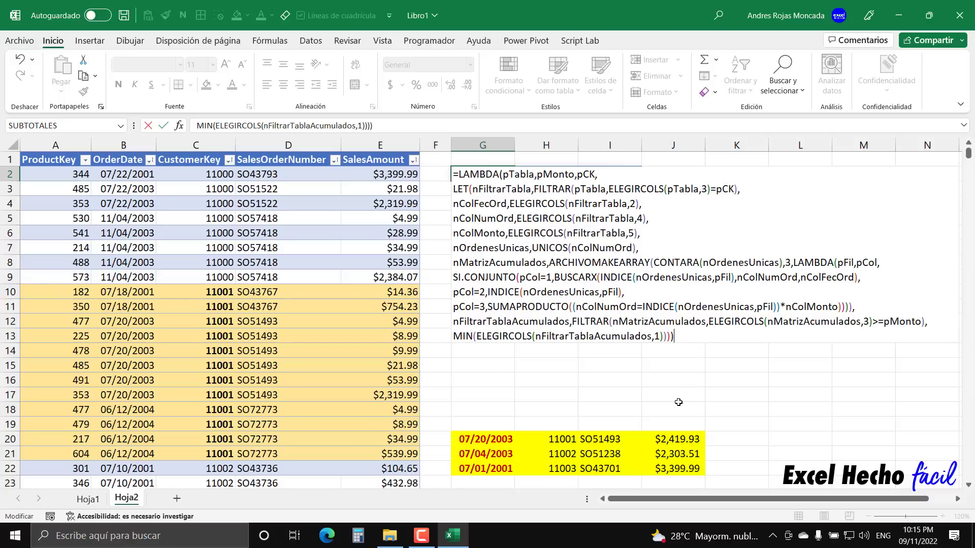
{"action": "type", "text": "("}
{"action": "left_click", "coordinate": [24, 155]}
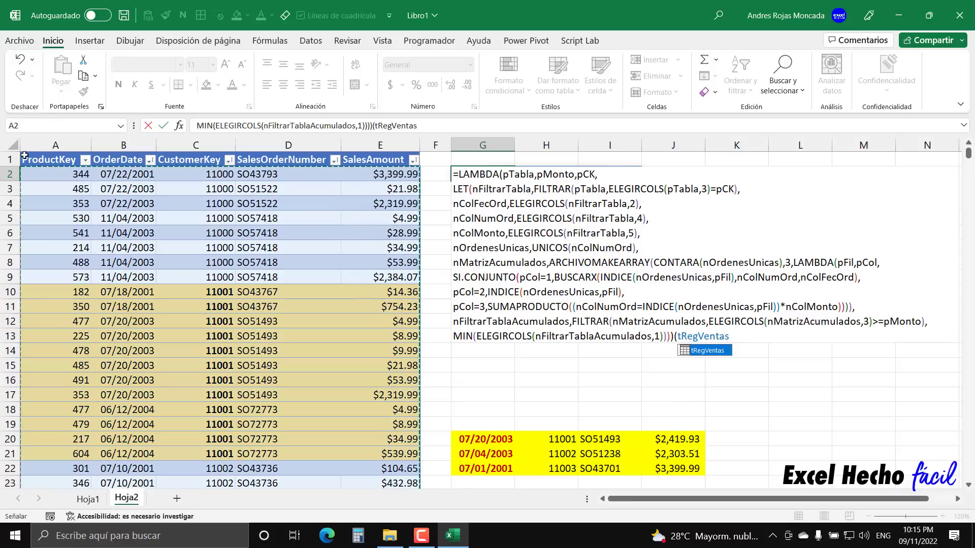
{"action": "type", "text": ","}
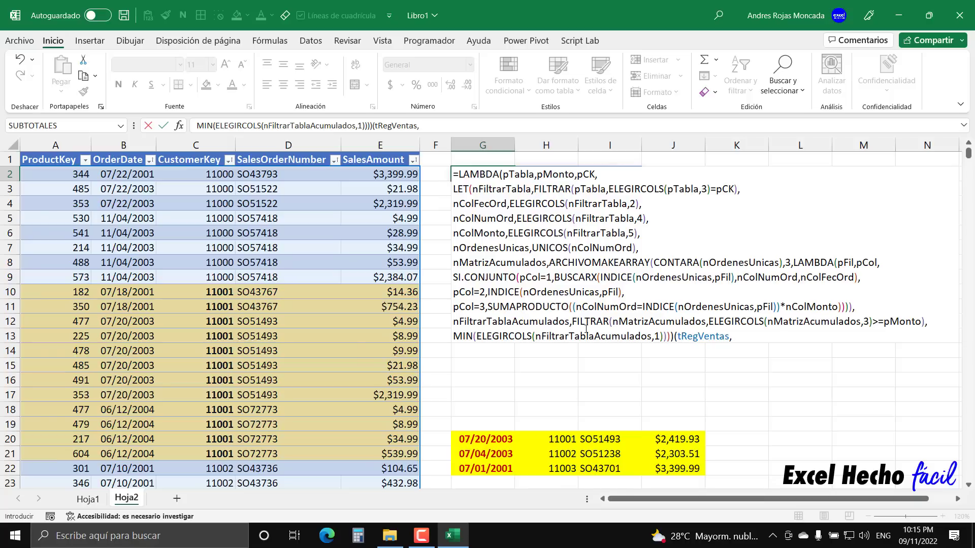
{"action": "type", "text": "1000,11001"}
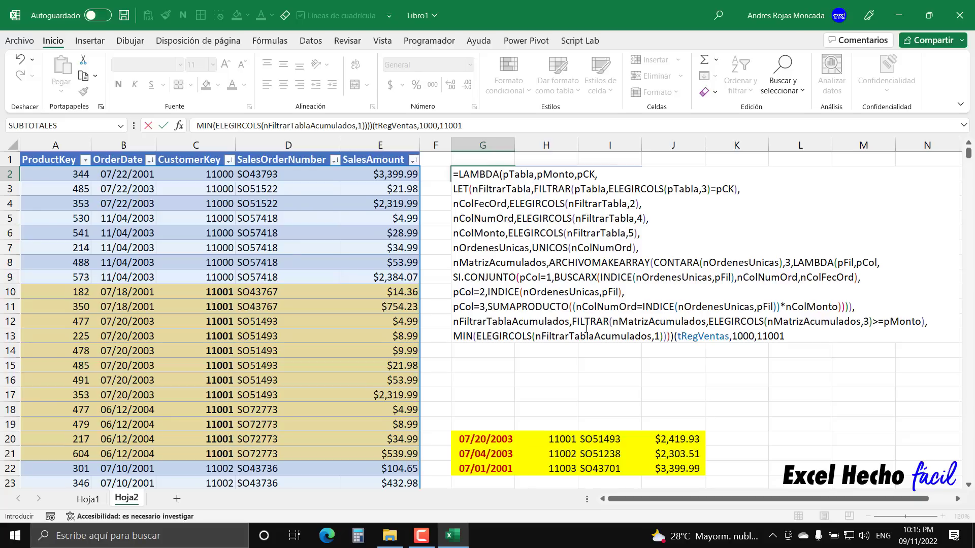
{"action": "key", "text": "Return"}
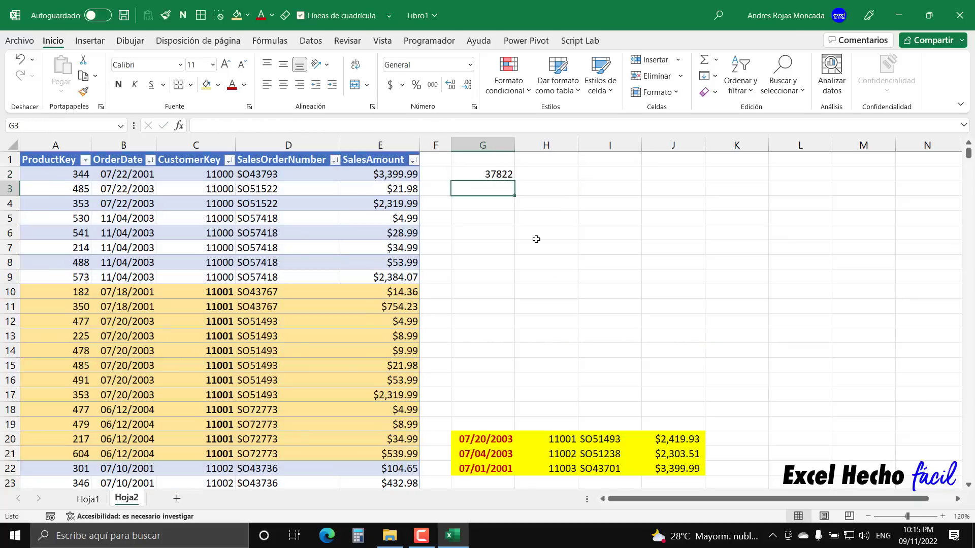
Format cell G2 as a date and compare it with the expected date in G20
{"action": "left_click", "coordinate": [492, 173]}
{"action": "key", "text": "ctrl+1"}
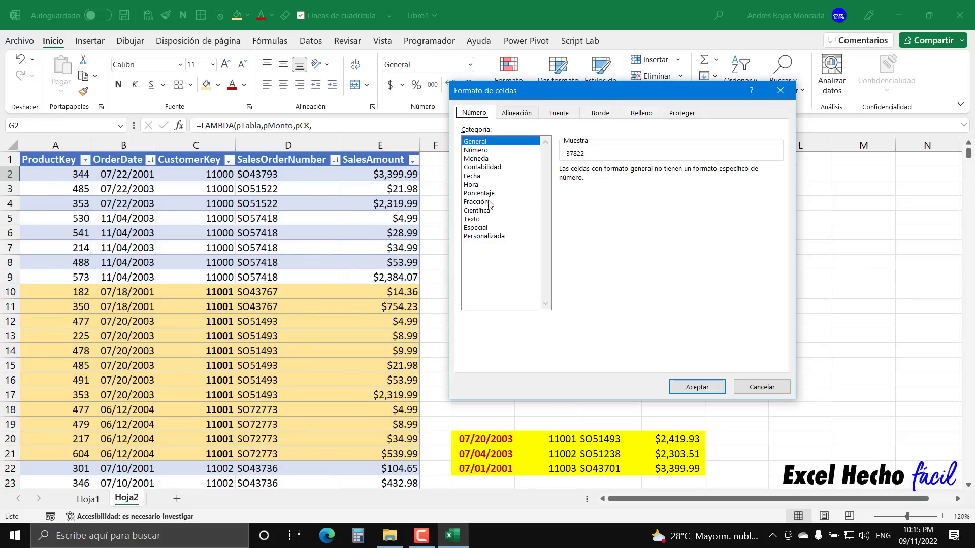
{"action": "left_click", "coordinate": [483, 176]}
{"action": "left_click", "coordinate": [701, 388]}
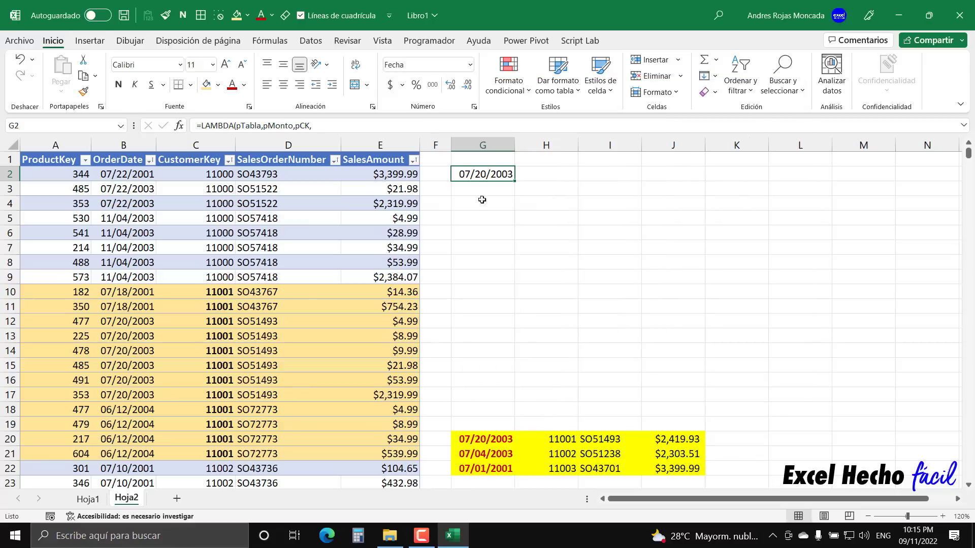
{"action": "left_click", "coordinate": [479, 439]}
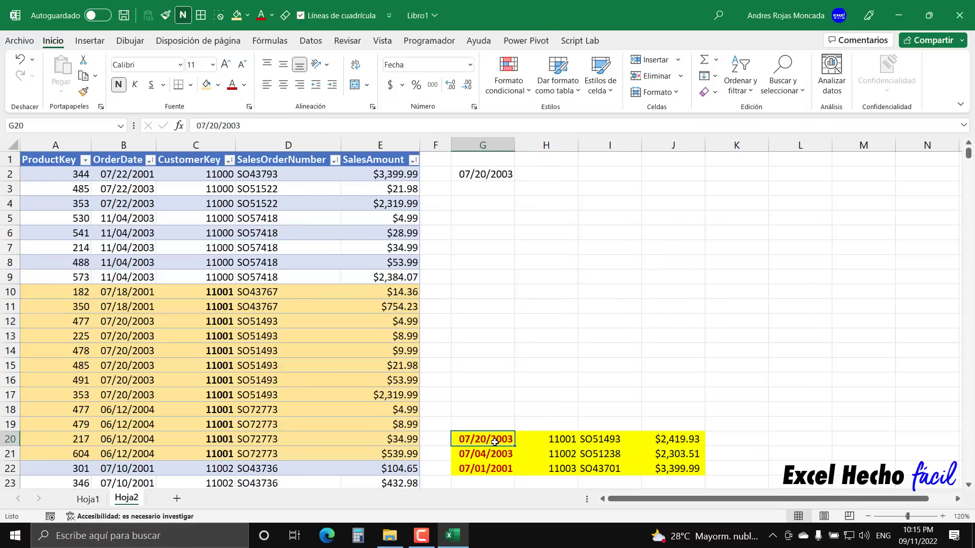
Remove the call arguments in parentheses from the end of G2's formula and copy the complete LAMBDA formula
{"action": "left_click", "coordinate": [485, 178]}
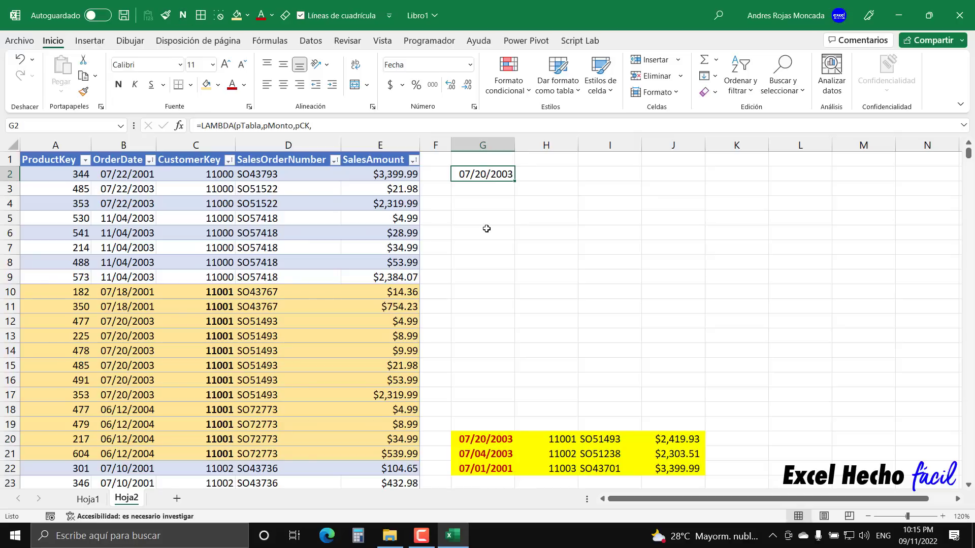
{"action": "key", "text": "F2"}
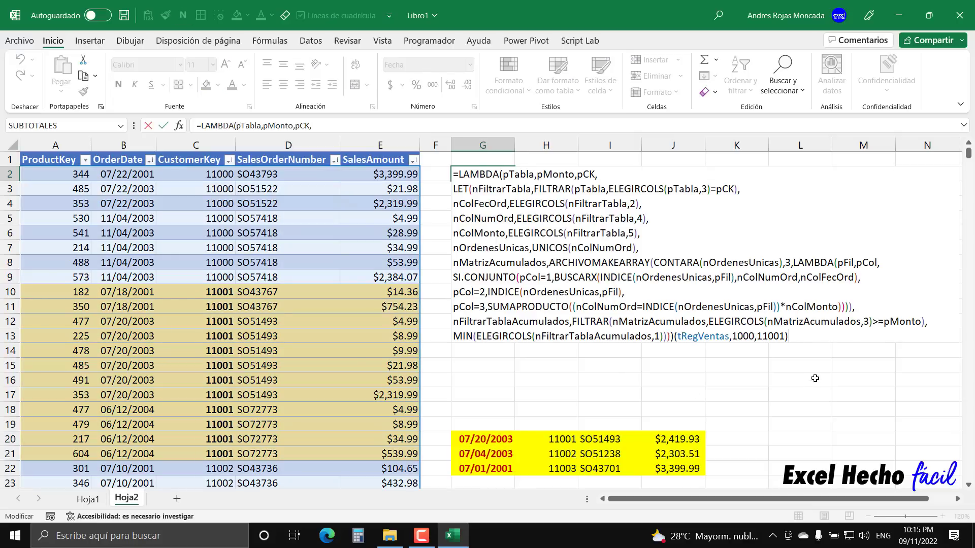
{"action": "left_click_drag", "start_coordinate": [774, 338], "coordinate": [675, 337]}
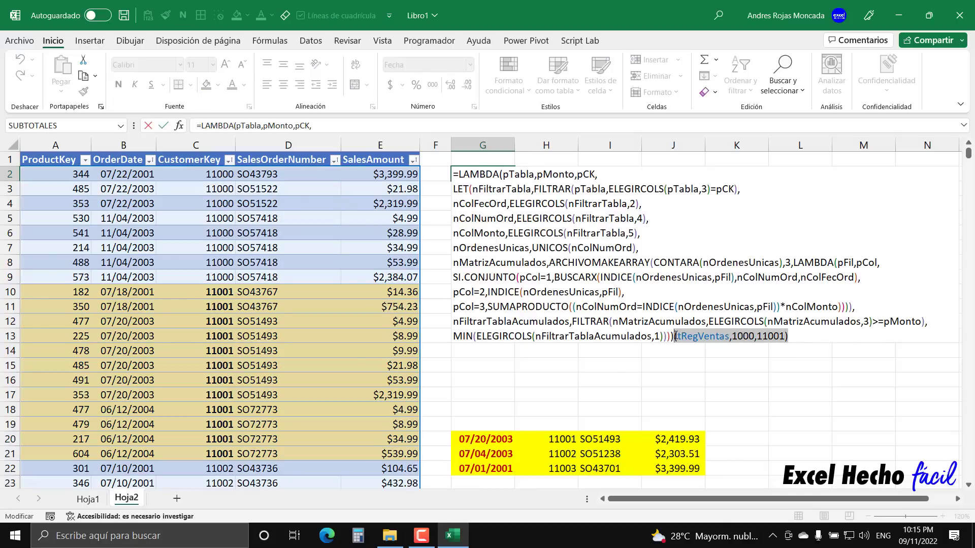
{"action": "key", "text": "Delete"}
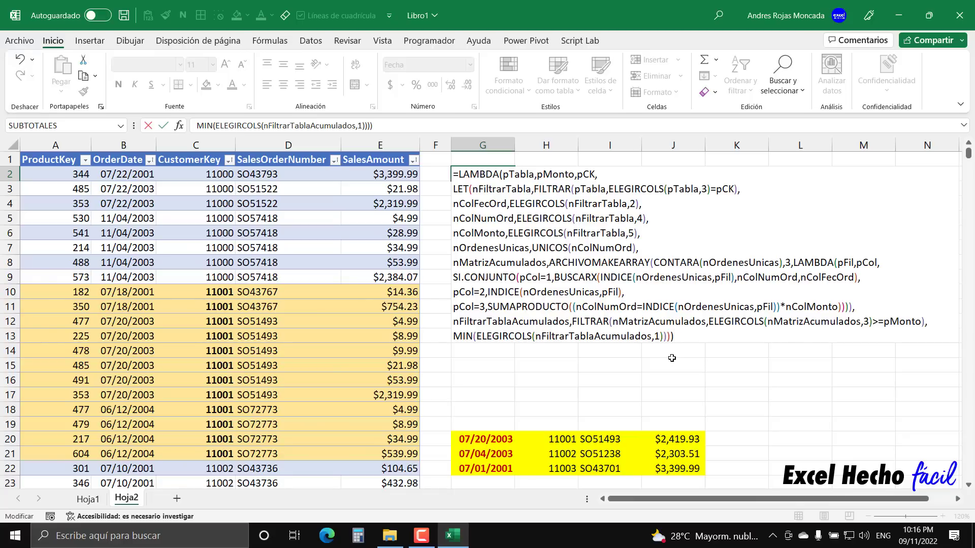
{"action": "left_click_drag", "start_coordinate": [676, 336], "coordinate": [421, 159]}
{"action": "key", "text": "ctrl+c"}
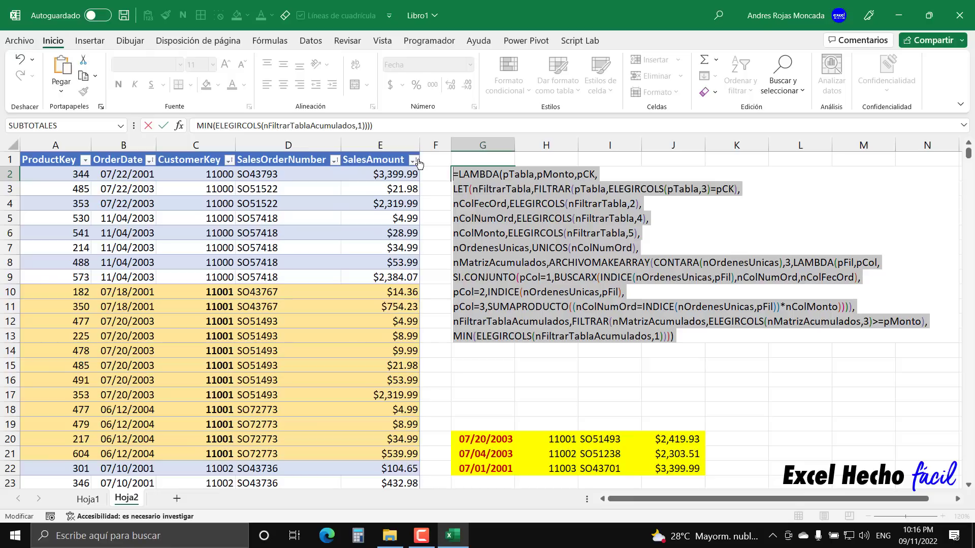
{"action": "key", "text": "Return"}
{"action": "left_click", "coordinate": [457, 176]}
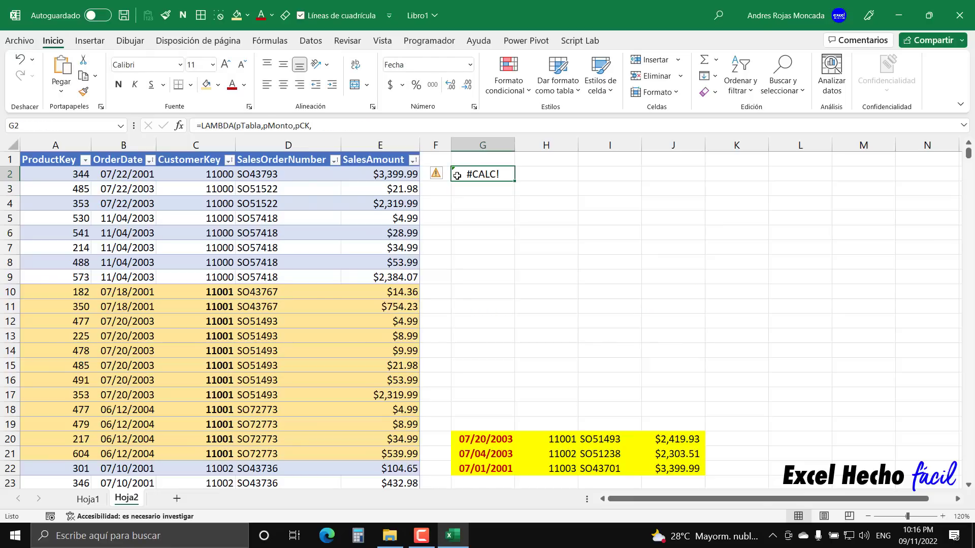
Delete the defined name NuevaFuncion from the workbook, keeping the tRegVentas table name
{"action": "left_click", "coordinate": [269, 44]}
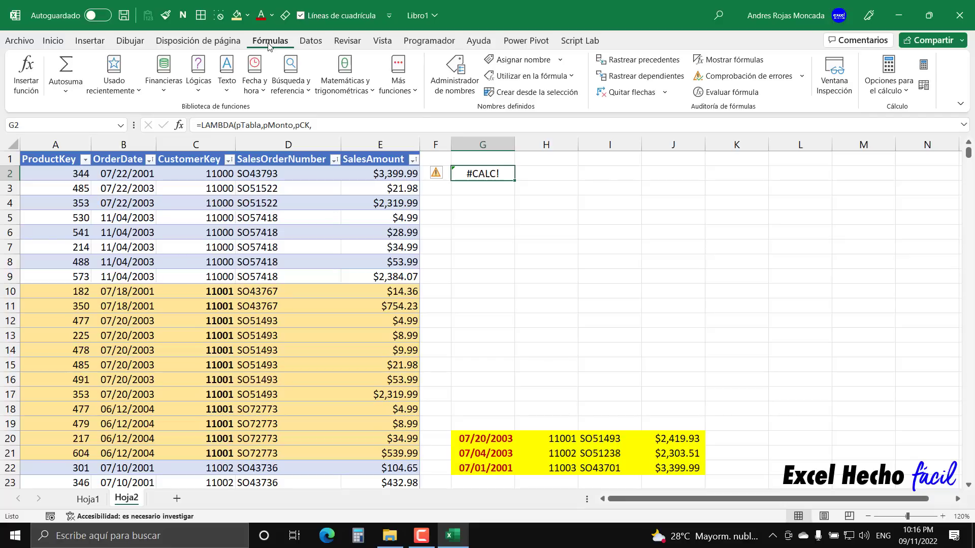
{"action": "left_click", "coordinate": [455, 74]}
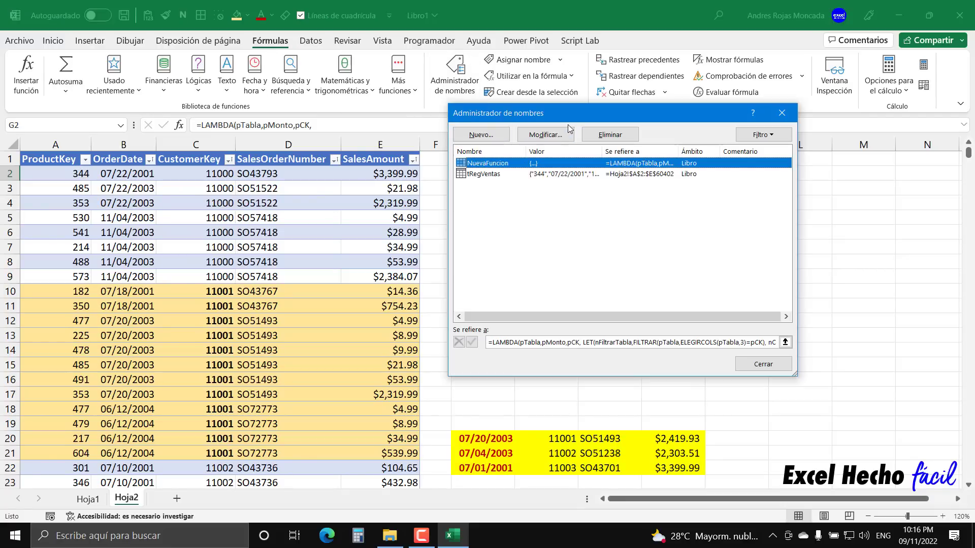
{"action": "left_click_drag", "start_coordinate": [568, 114], "coordinate": [634, 172]}
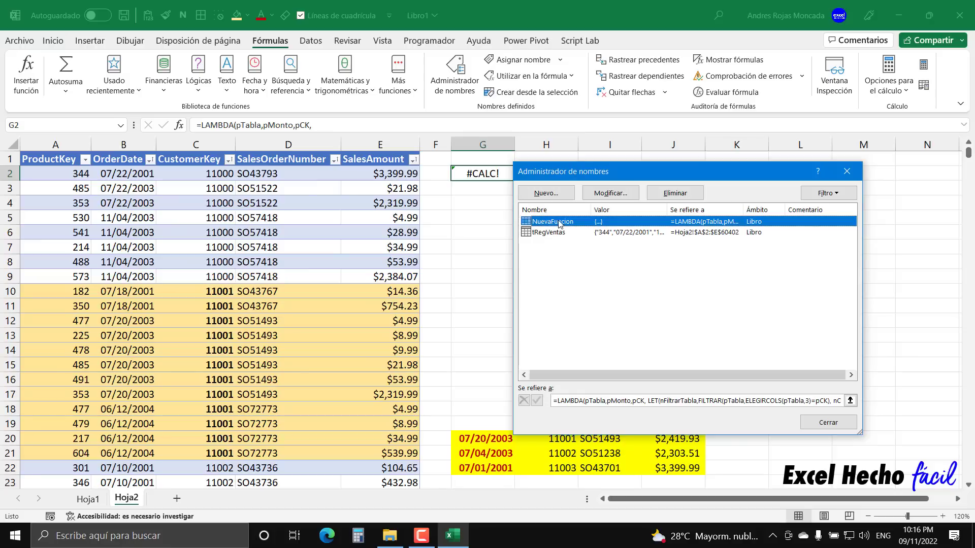
{"action": "left_click", "coordinate": [659, 198]}
{"action": "left_click", "coordinate": [471, 305]}
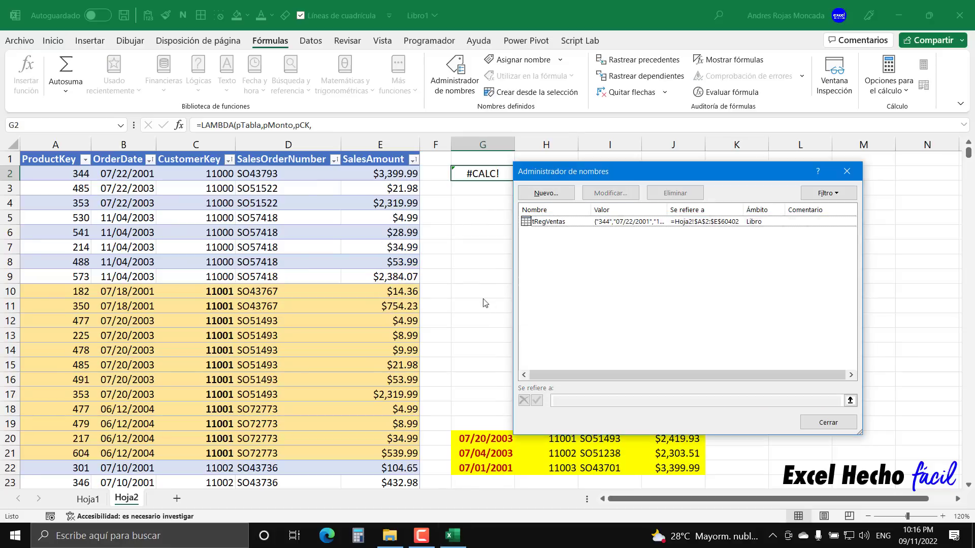
{"action": "left_click", "coordinate": [561, 223]}
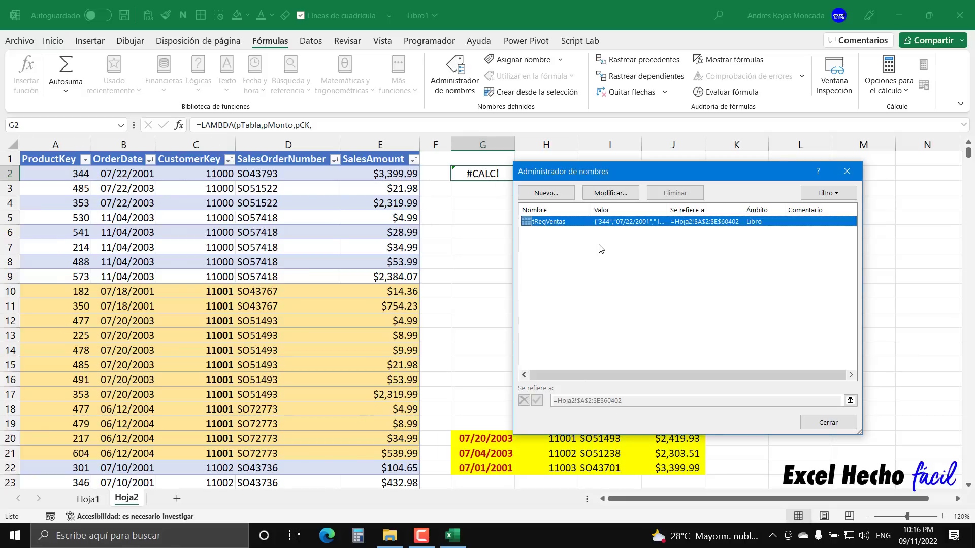
{"action": "left_click", "coordinate": [847, 172]}
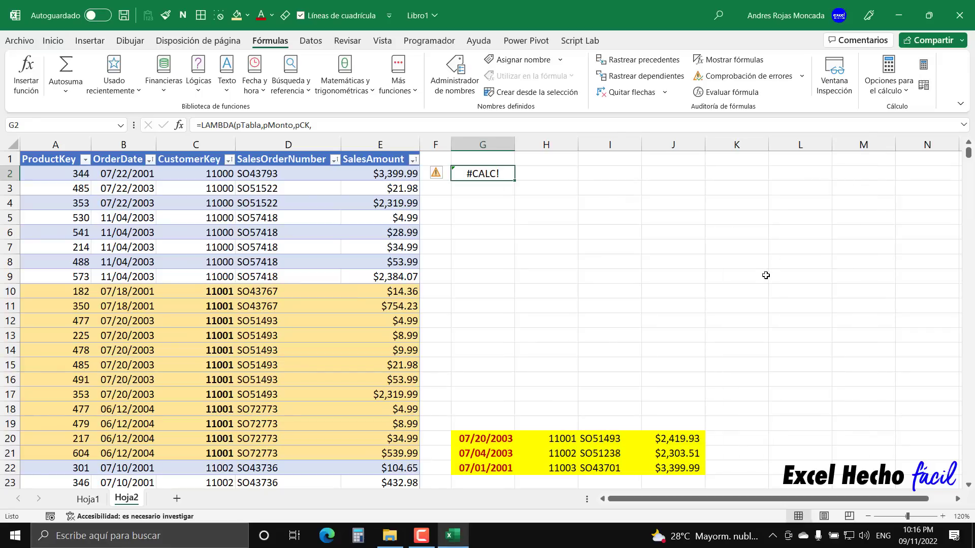
{"action": "key", "text": "ctrl+k"}
{"action": "key", "text": "ctrl+F3"}
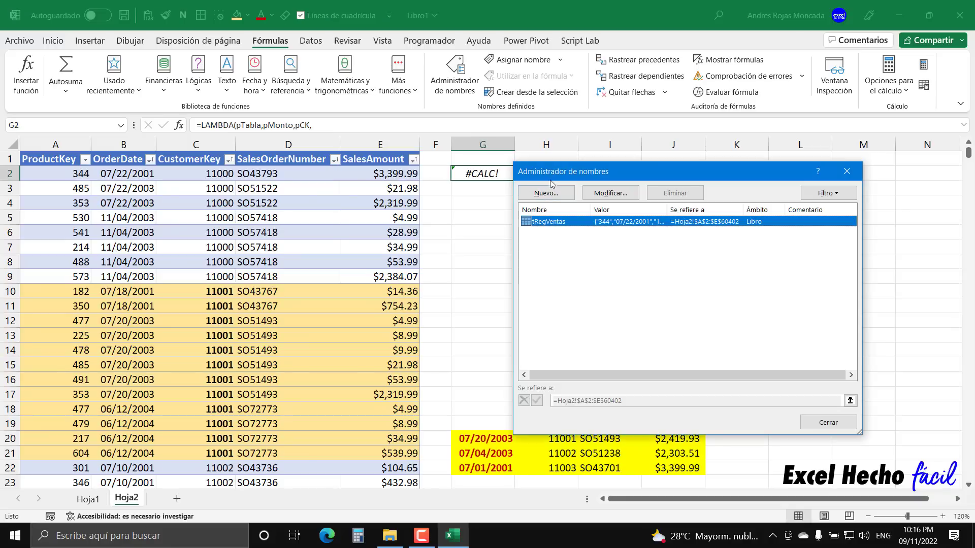
{"action": "key", "text": "Escape"}
{"action": "key", "text": "ctrl+k"}
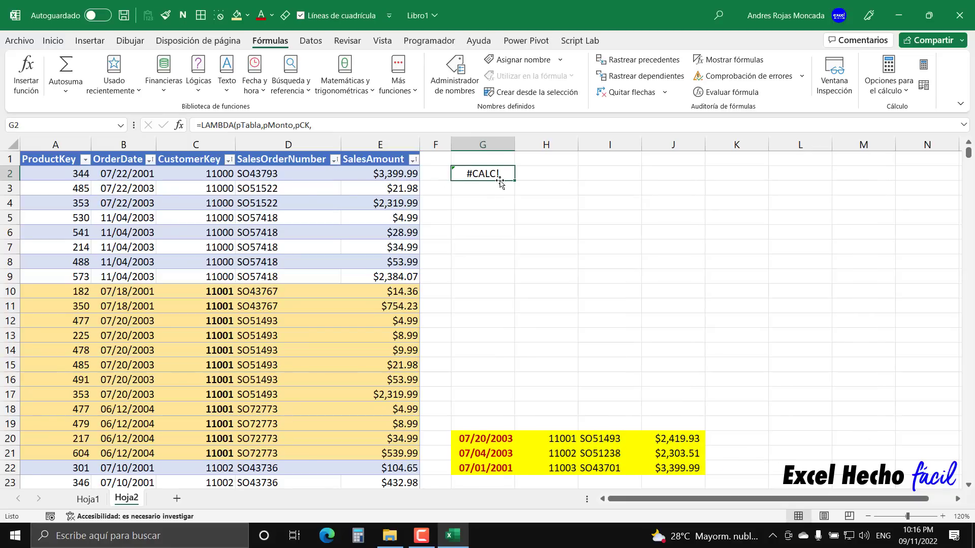
Start a new workbook-scoped defined name called NuevaFuncionUno
{"action": "key", "text": "ctrl+F3"}
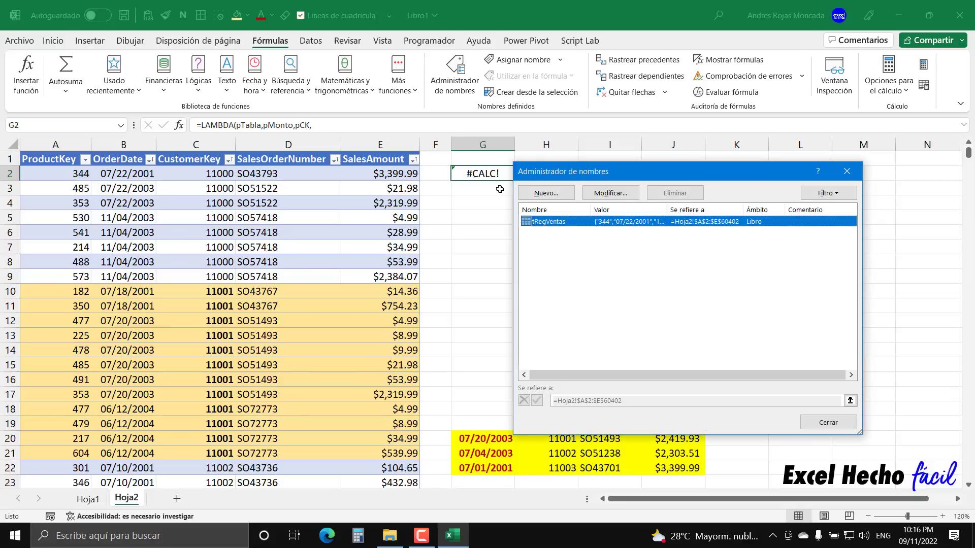
{"action": "left_click", "coordinate": [557, 197]}
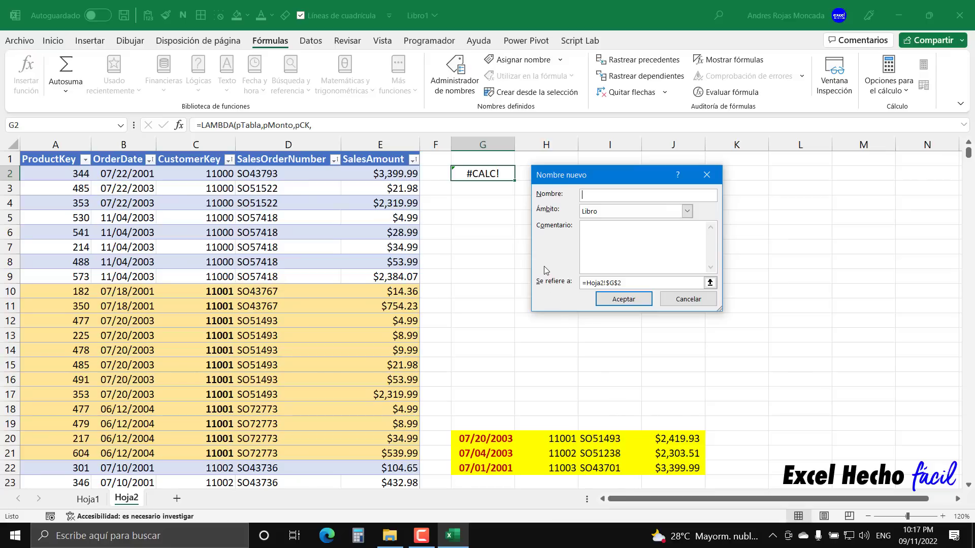
{"action": "type", "text": "NuevaFuncino"}
{"action": "key", "text": "BackSpace"}
{"action": "key", "text": "BackSpace"}
{"action": "key", "text": "BackSpace"}
{"action": "key", "text": "BackSpace"}
{"action": "key", "text": "BackSpace"}
{"action": "key", "text": "BackSpace"}
{"action": "type", "text": "uncionUno"}
Replace the new name's cell reference with the copied LAMBDA formula, save the name and close the name manager
{"action": "left_click", "coordinate": [710, 283]}
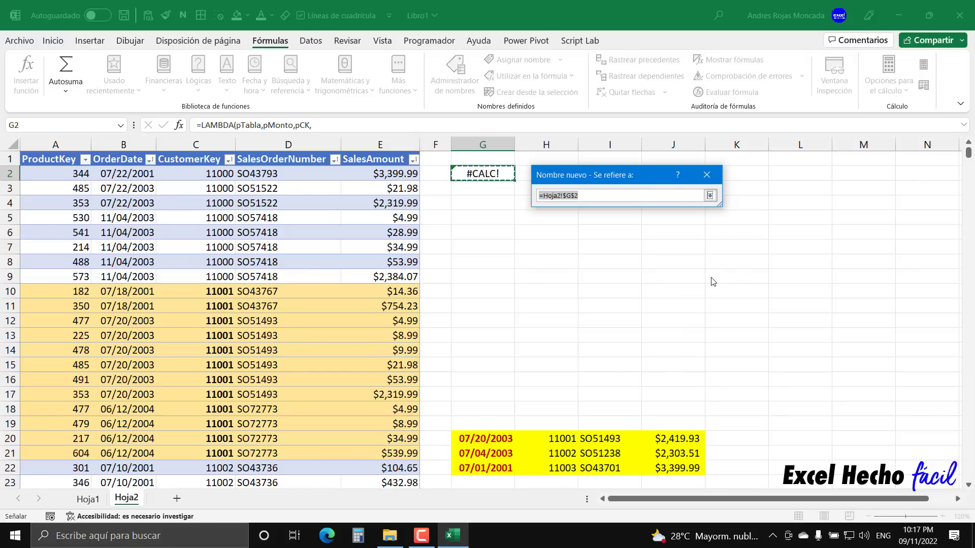
{"action": "key", "text": "Delete"}
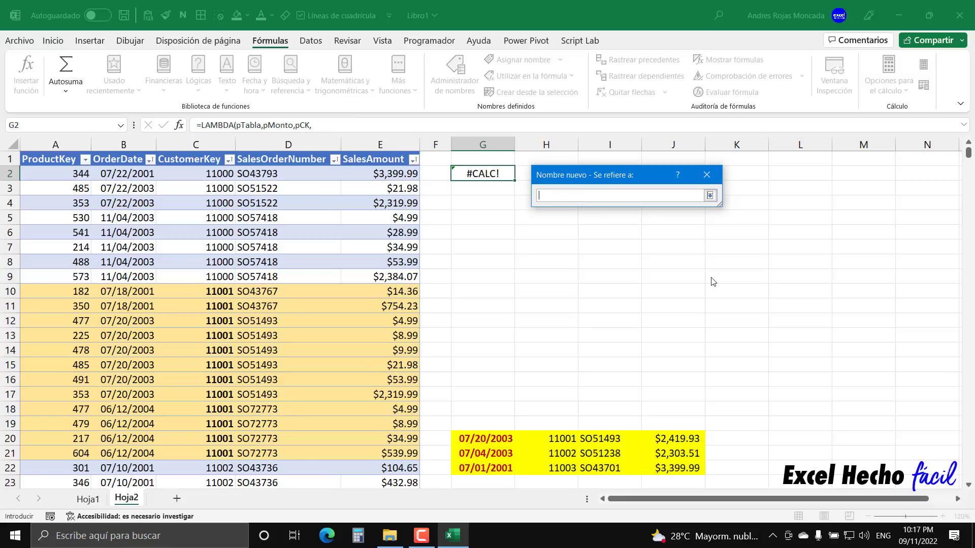
{"action": "key", "text": "ctrl+v"}
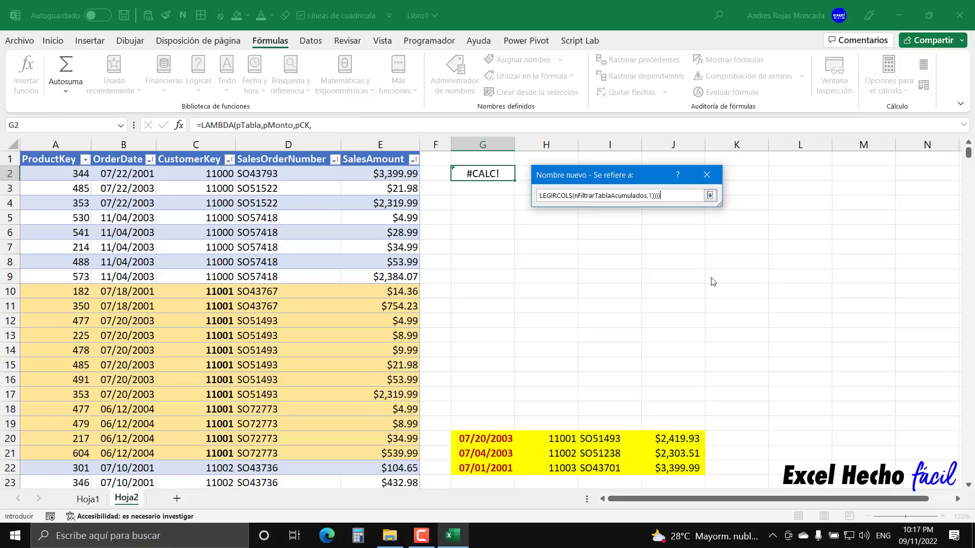
{"action": "left_click", "coordinate": [710, 196]}
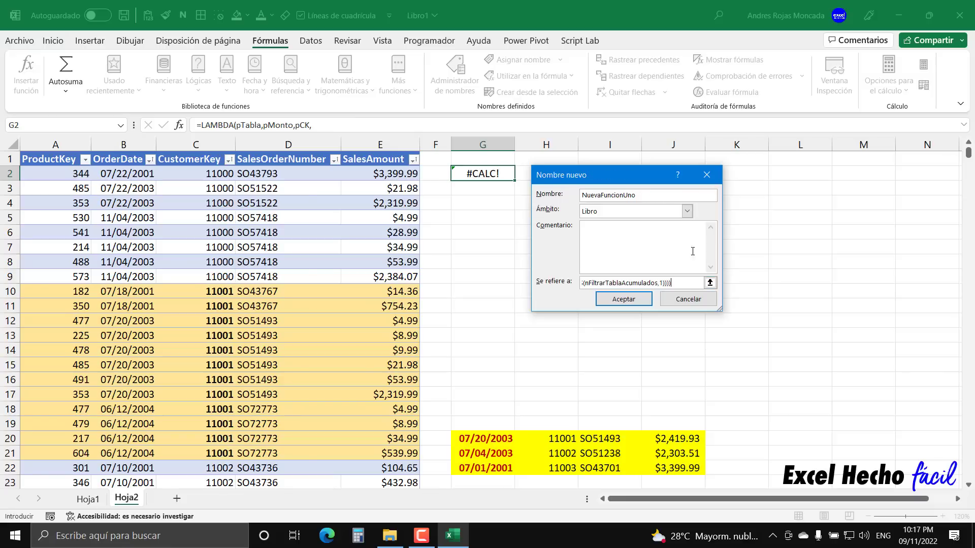
{"action": "left_click", "coordinate": [636, 300]}
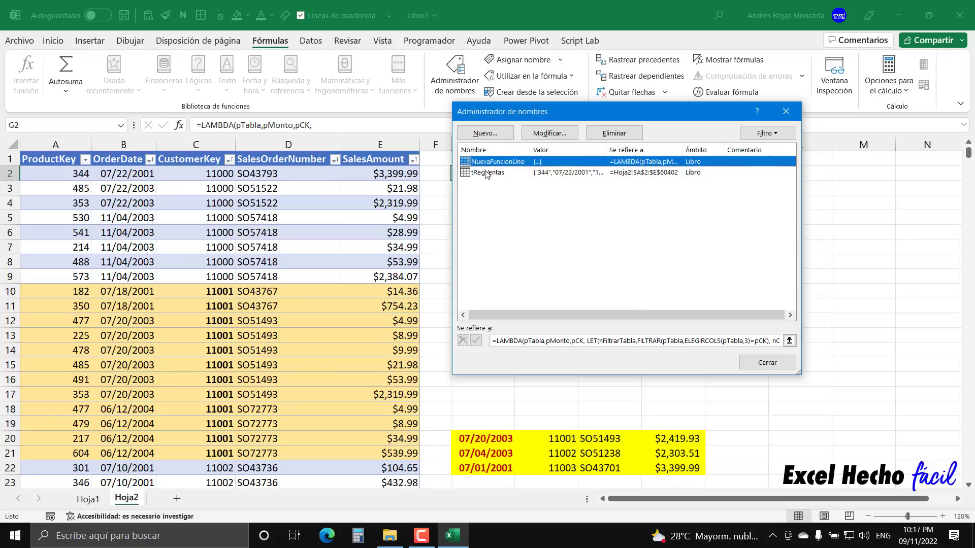
{"action": "left_click", "coordinate": [765, 364]}
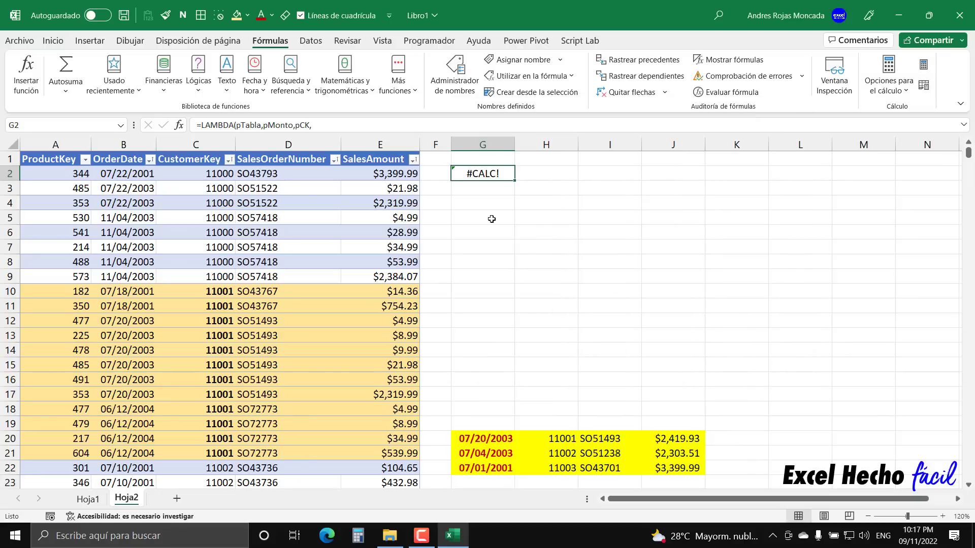
Add a bold CK label in G10 and enter the orange-highlighted customer's key in H10
{"action": "left_click", "coordinate": [477, 292]}
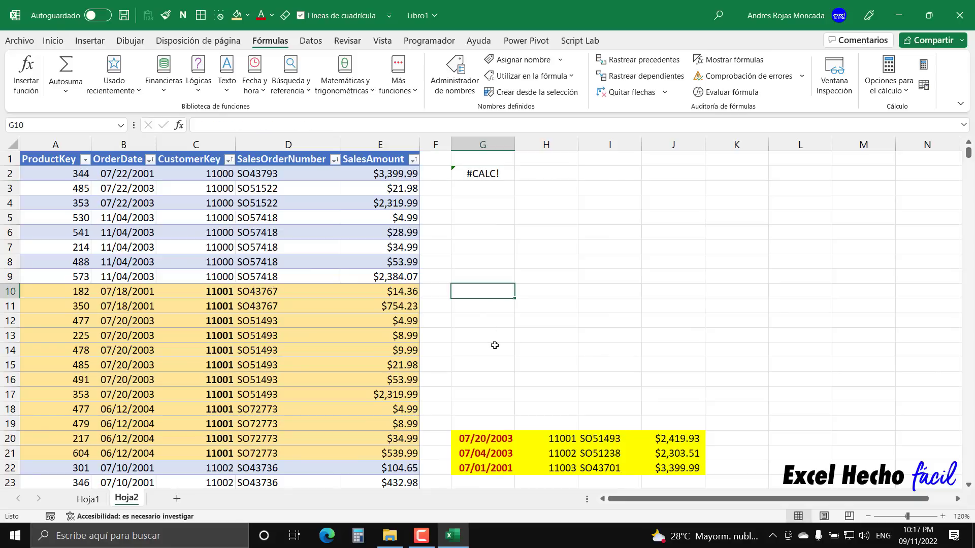
{"action": "type", "text": "CK"}
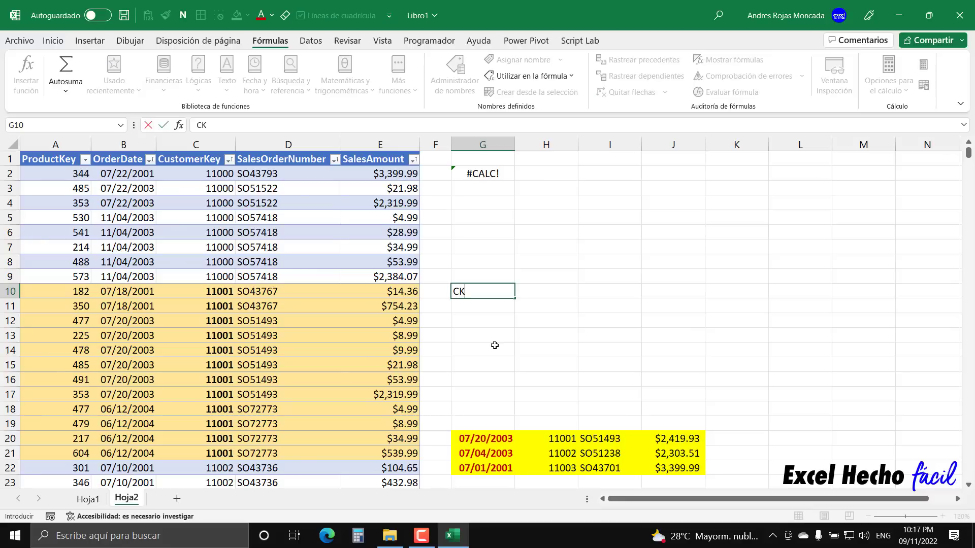
{"action": "key", "text": "Return"}
{"action": "key", "text": "Up"}
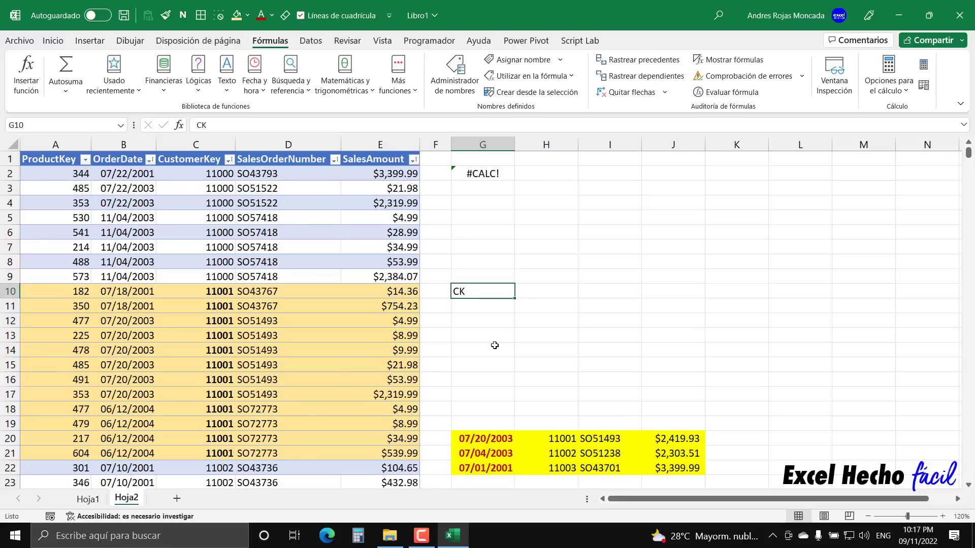
{"action": "key", "text": "ctrl+n"}
{"action": "key", "text": "Right"}
{"action": "type", "text": "1"}
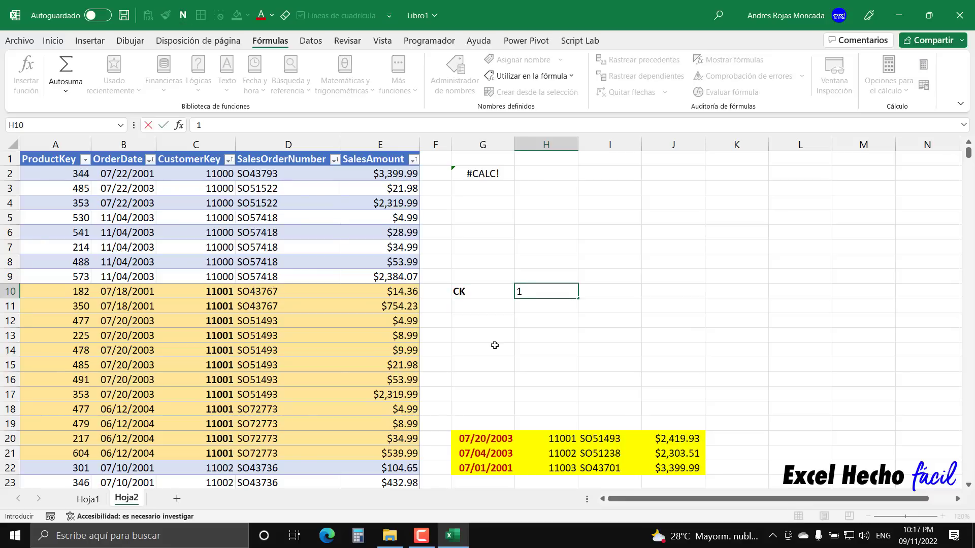
{"action": "type", "text": "1001"}
{"action": "key", "text": "Return"}
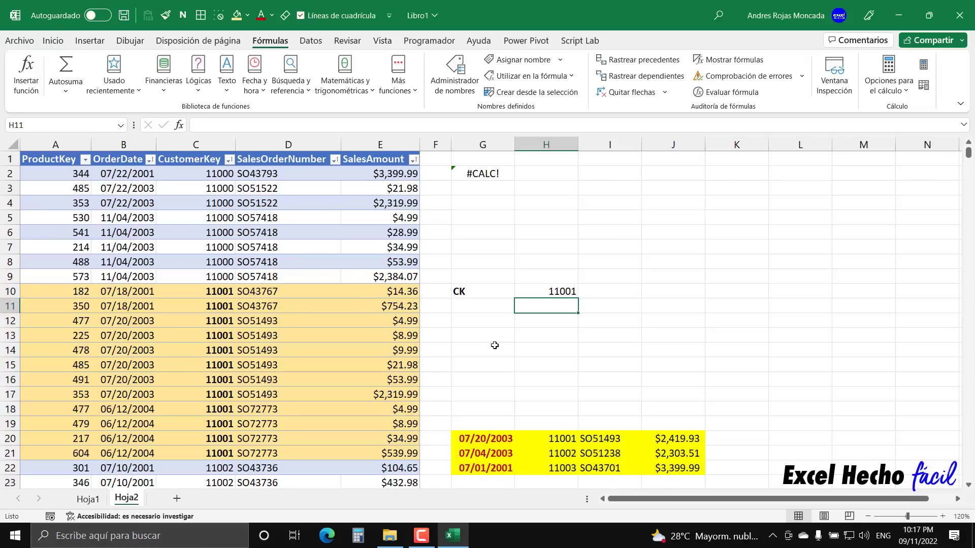
Label G11 as Monto and enter 1000 in H11
{"action": "left_click", "coordinate": [485, 307]}
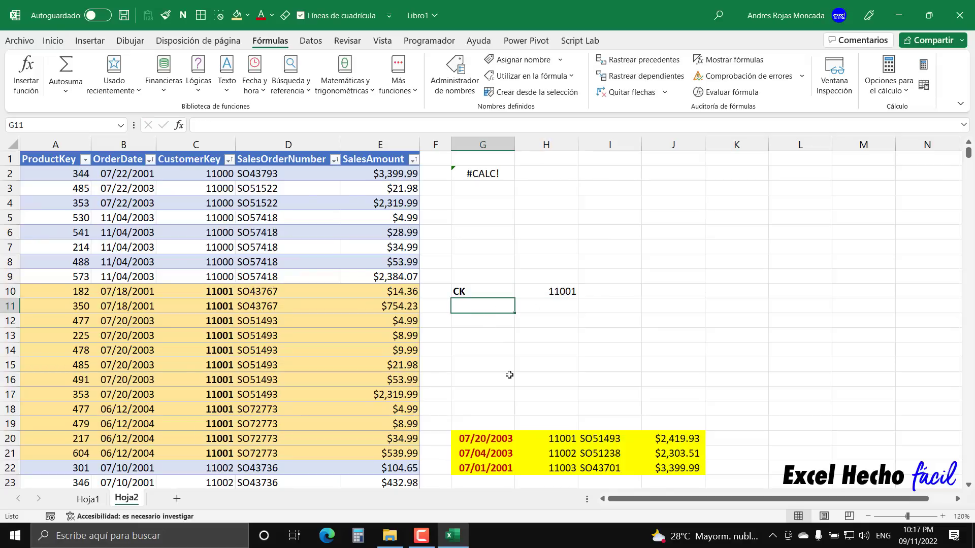
{"action": "type", "text": "Monto"}
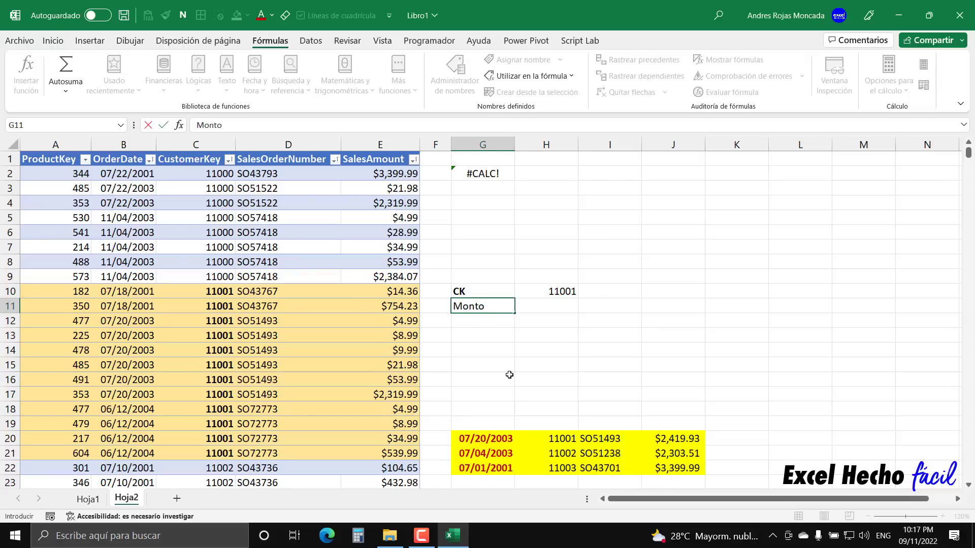
{"action": "key", "text": "Tab"}
{"action": "type", "text": "10000"}
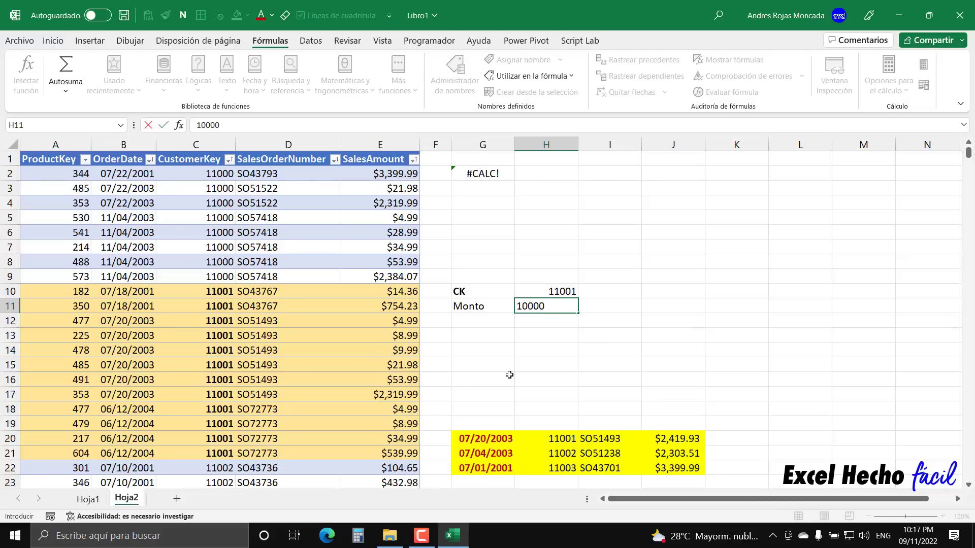
{"action": "key", "text": "BackSpace"}
{"action": "key", "text": "Return"}
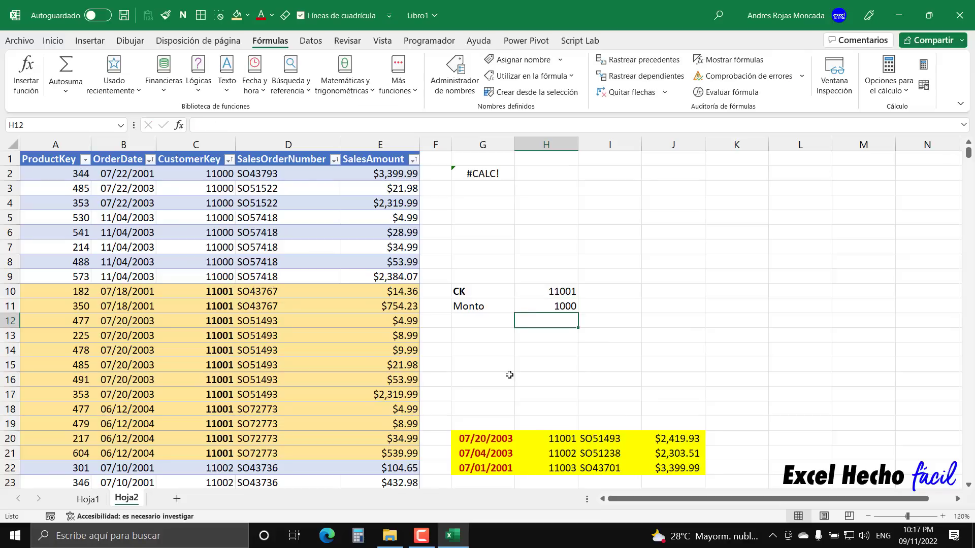
Format the amount in H11 as currency and make the Monto label in G11 bold
{"action": "left_click", "coordinate": [529, 302]}
{"action": "key", "text": "ctrl+1"}
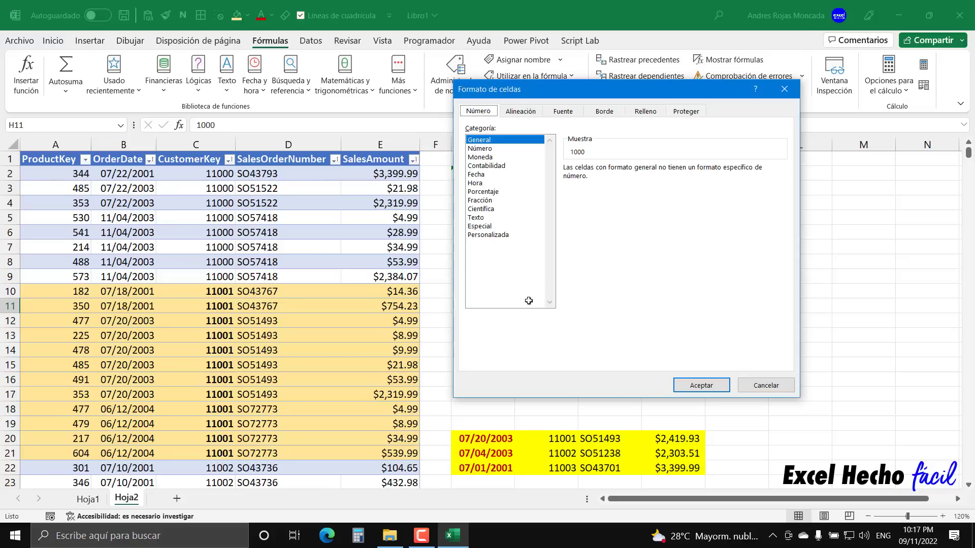
{"action": "left_click", "coordinate": [489, 158]}
{"action": "left_click", "coordinate": [685, 386]}
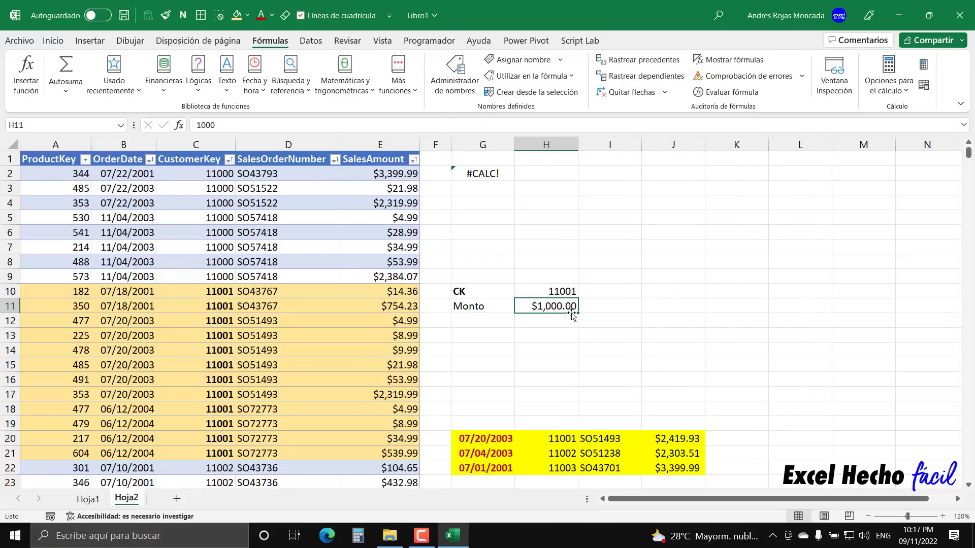
{"action": "left_click", "coordinate": [474, 307]}
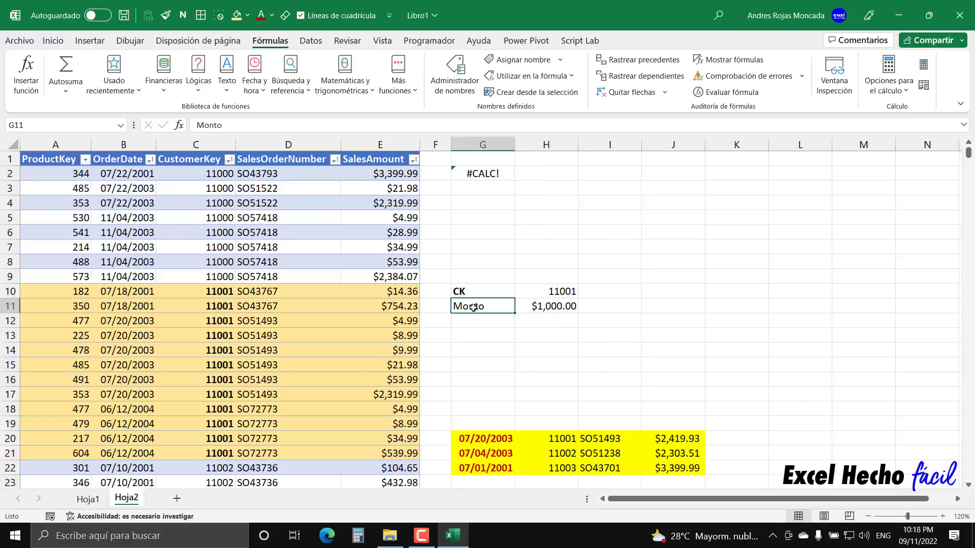
{"action": "key", "text": "ctrl+n"}
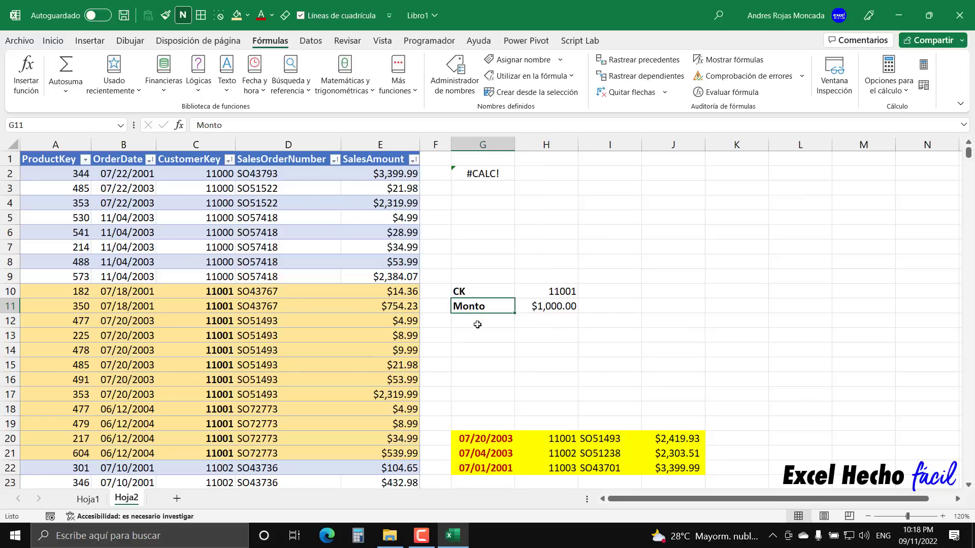
Add the bold label "Fecha P.C:" in G12, below Monto
{"action": "left_click", "coordinate": [478, 323]}
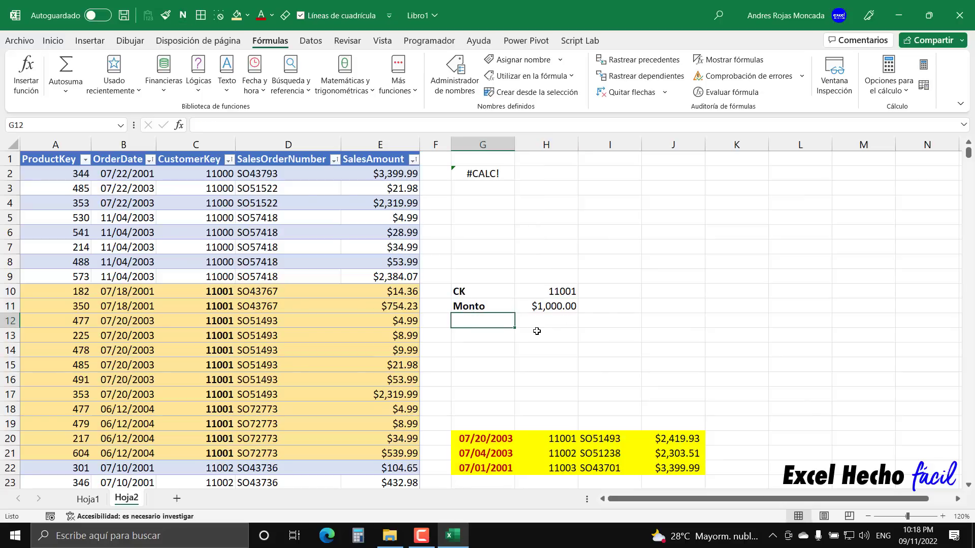
{"action": "left_click", "coordinate": [548, 292]}
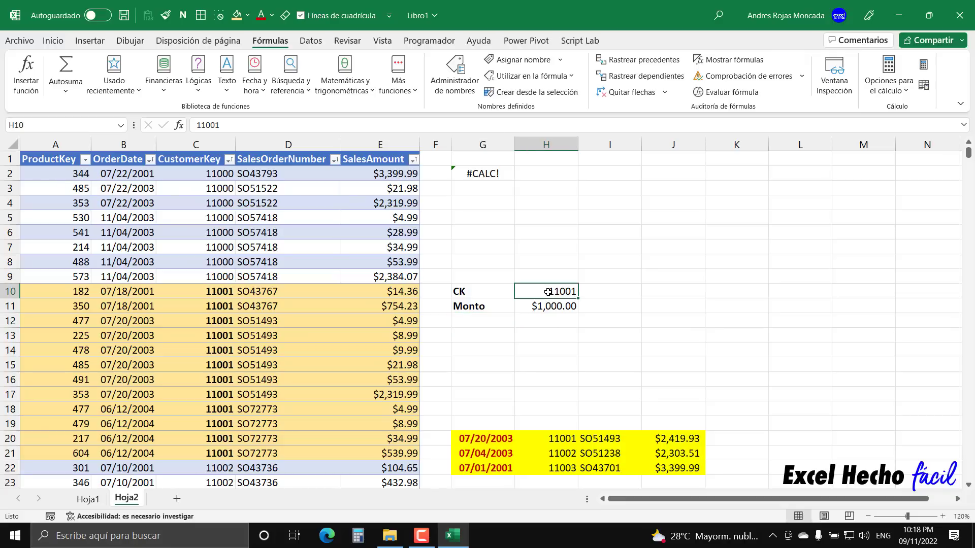
{"action": "left_click", "coordinate": [549, 306]}
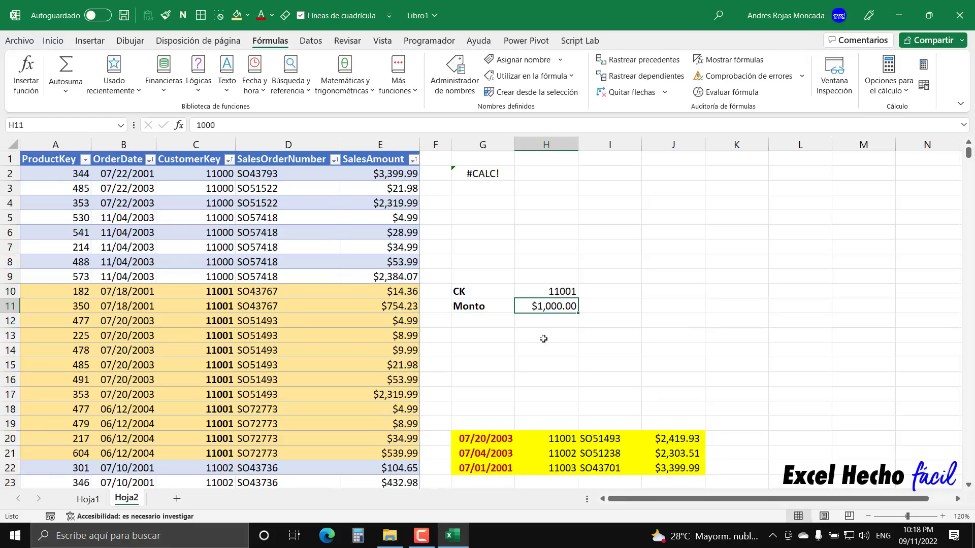
{"action": "left_click", "coordinate": [465, 319]}
{"action": "type", "text": "F"}
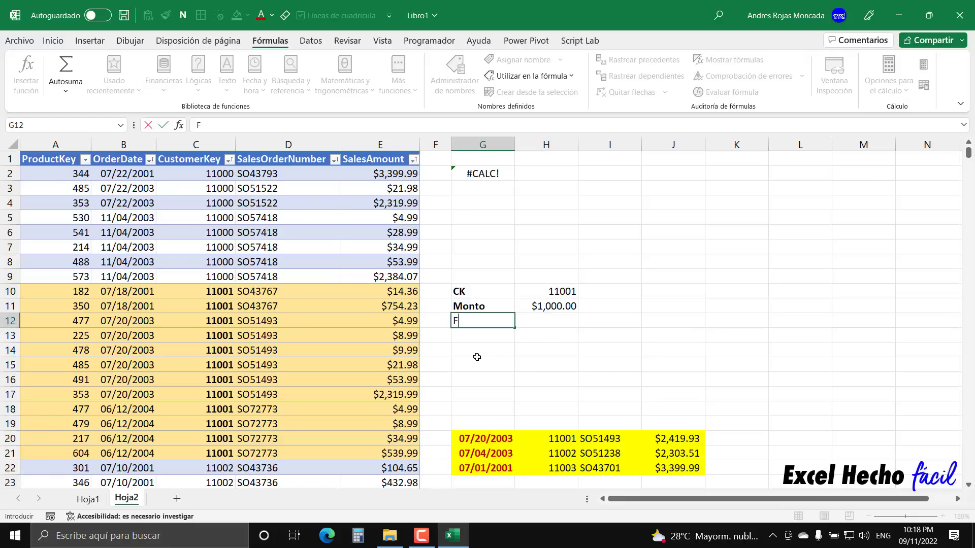
{"action": "type", "text": "echa PC:"}
{"action": "key", "text": "Return"}
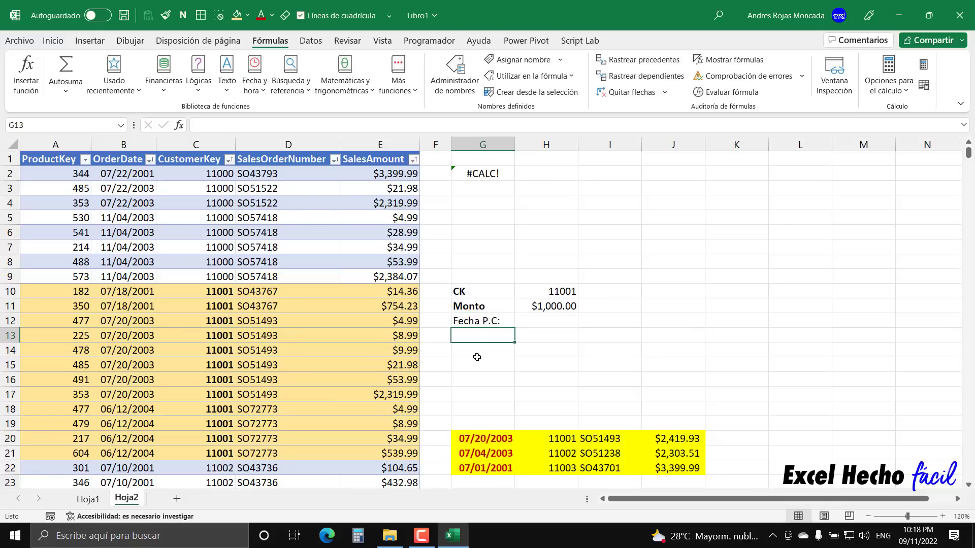
{"action": "left_click", "coordinate": [482, 321]}
{"action": "key", "text": "ctrl+n"}
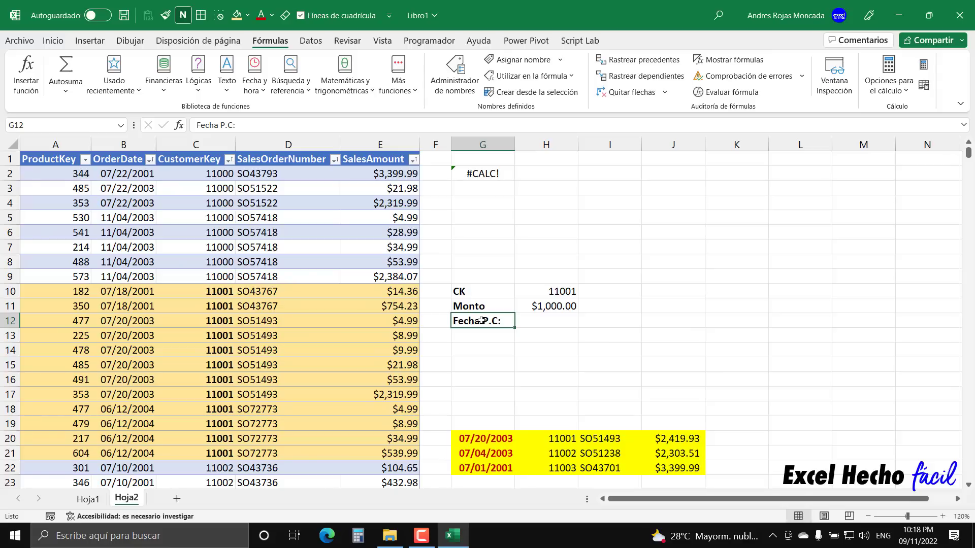
Enter =NuevaFuncionUno(tRegVentas,H11,H10) in H12, taking the amount and customer key from the labelled cells
{"action": "left_click", "coordinate": [538, 325]}
{"action": "type", "text": "=NuevaFuncionUno("}
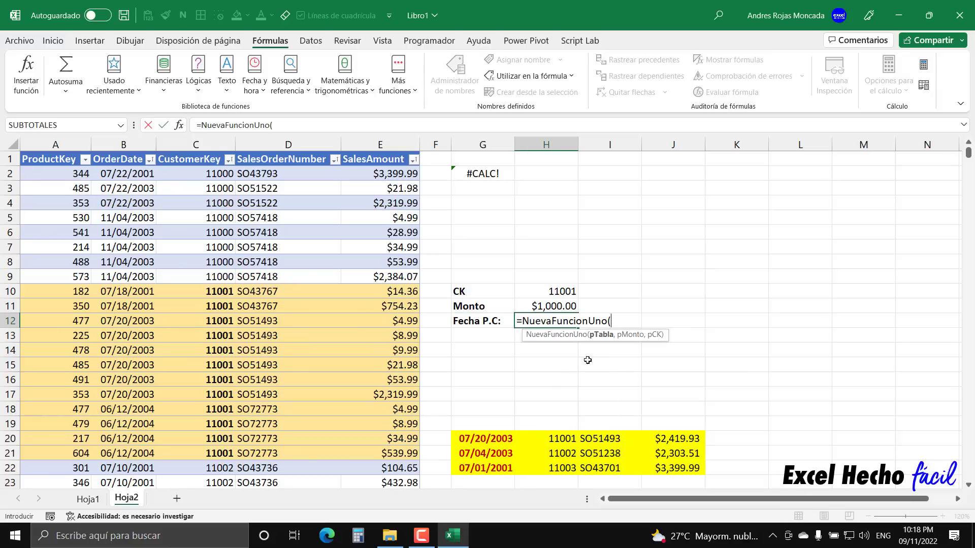
{"action": "left_click", "coordinate": [24, 156]}
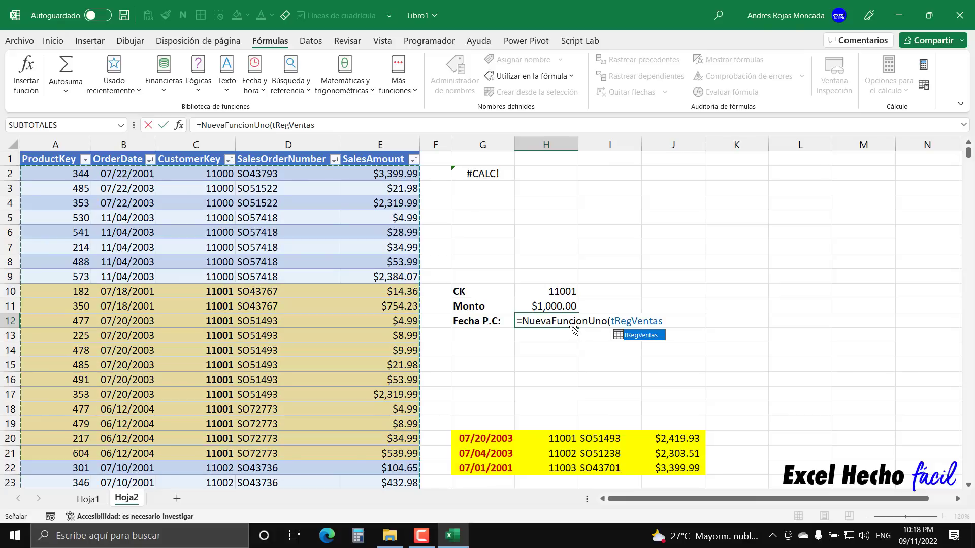
{"action": "type", "text": ","}
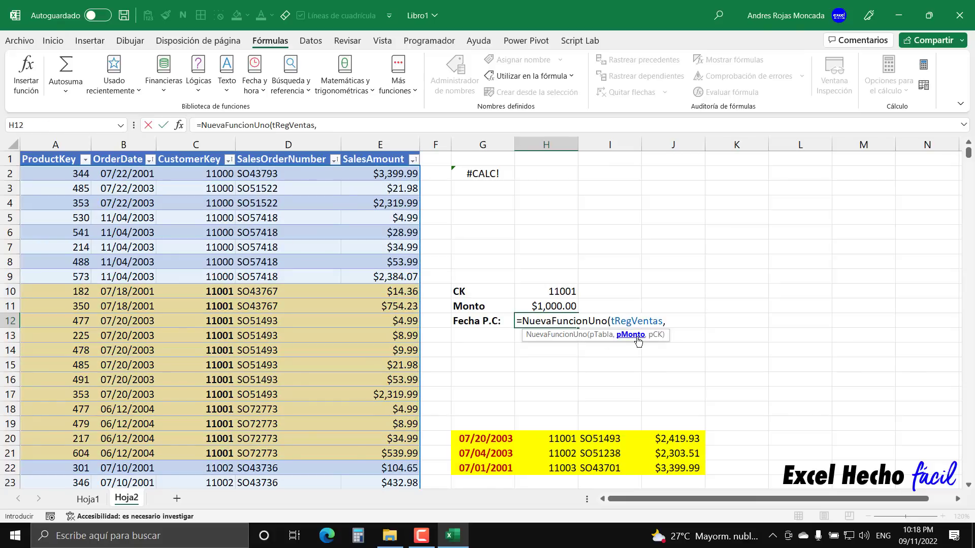
{"action": "left_click", "coordinate": [537, 305]}
{"action": "type", "text": ","}
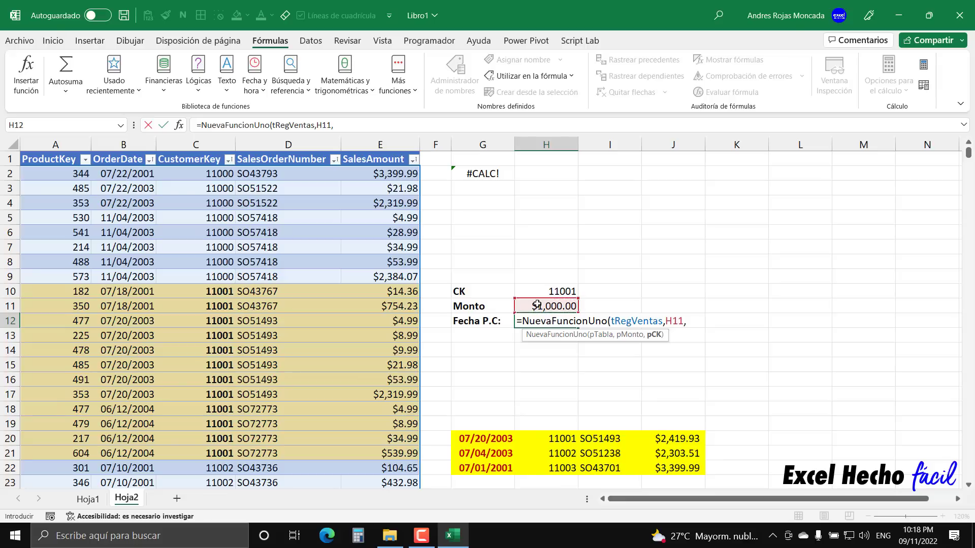
{"action": "left_click", "coordinate": [540, 292]}
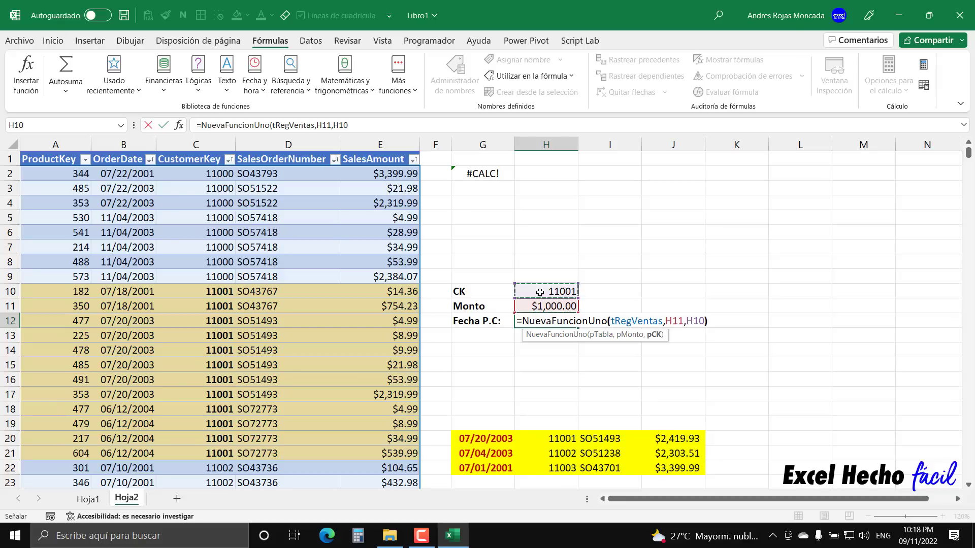
{"action": "type", "text": ")"}
{"action": "key", "text": "Return"}
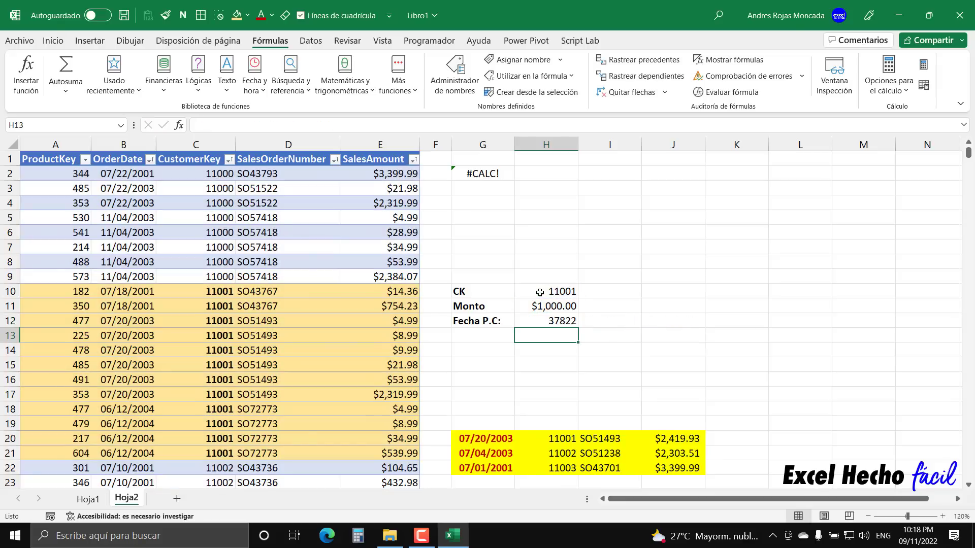
Format the function result in H12 as a date of type 03/14/2012 and colour its text red
{"action": "left_click", "coordinate": [545, 321]}
{"action": "key", "text": "ctrl+1"}
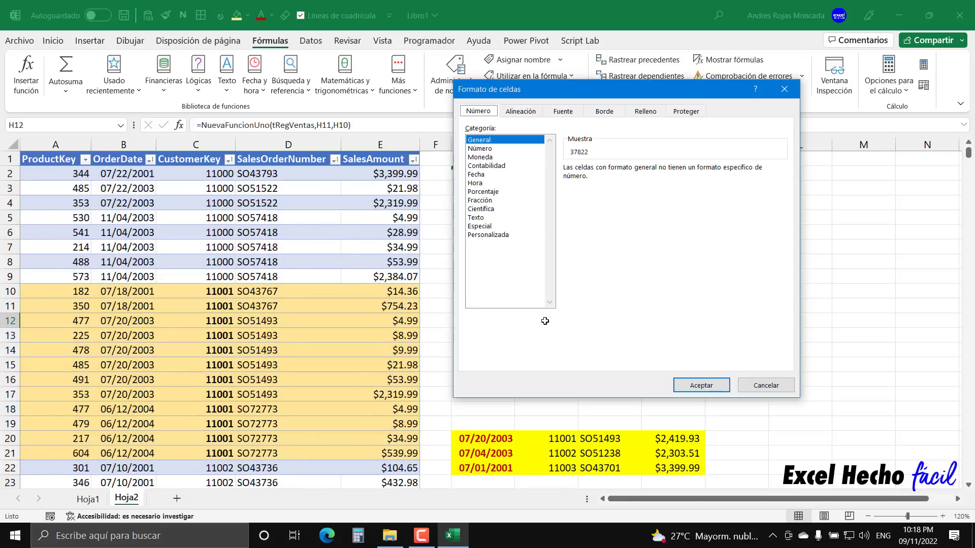
{"action": "left_click", "coordinate": [482, 175]}
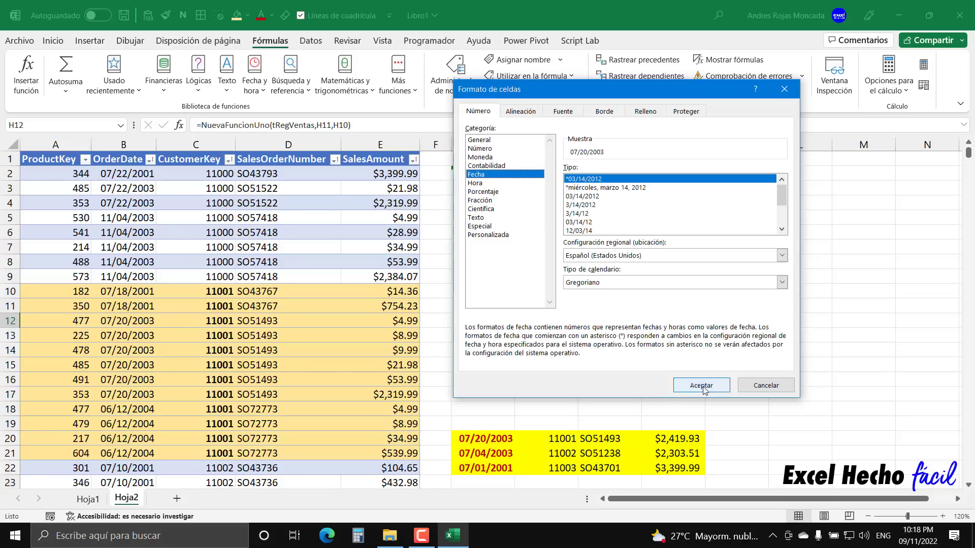
{"action": "left_click", "coordinate": [676, 386]}
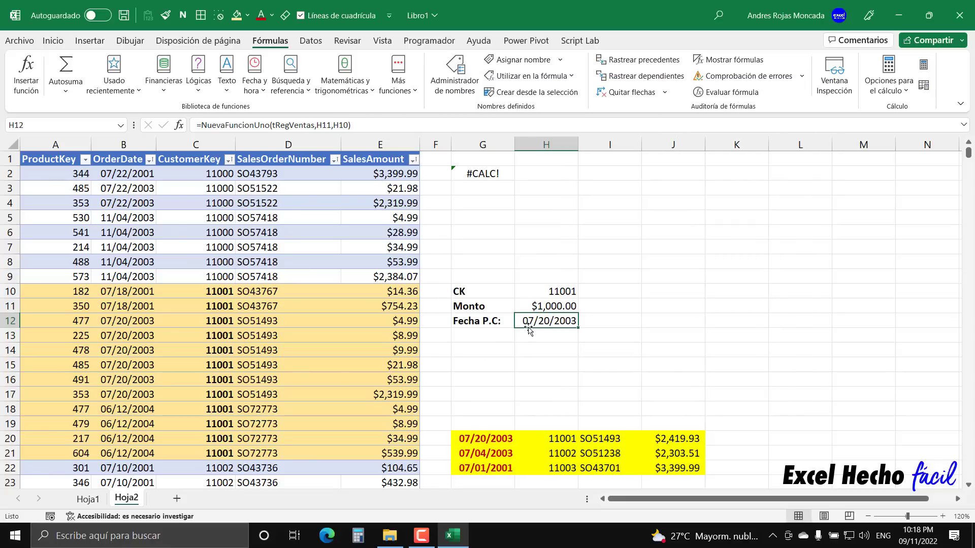
{"action": "left_click", "coordinate": [256, 19]}
Set the customer key in H10 to 11002 to test the formula against the yellow reference dates
{"action": "left_click", "coordinate": [502, 440]}
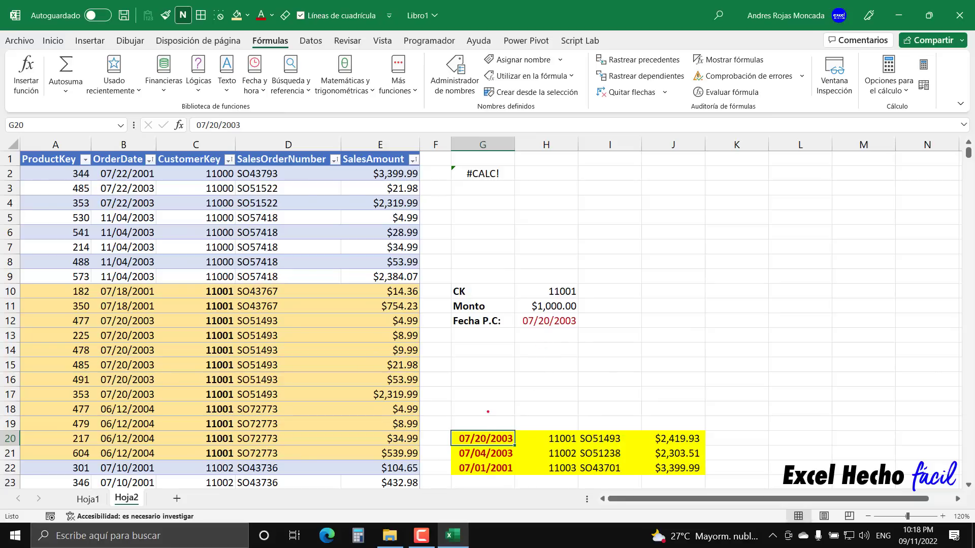
{"action": "mouse_move", "coordinate": [486, 429]}
{"action": "left_mouse_down"}
{"action": "mouse_move", "coordinate": [511, 407]}
{"action": "mouse_move", "coordinate": [545, 339]}
{"action": "left_mouse_up"}
{"action": "left_click", "coordinate": [557, 300]}
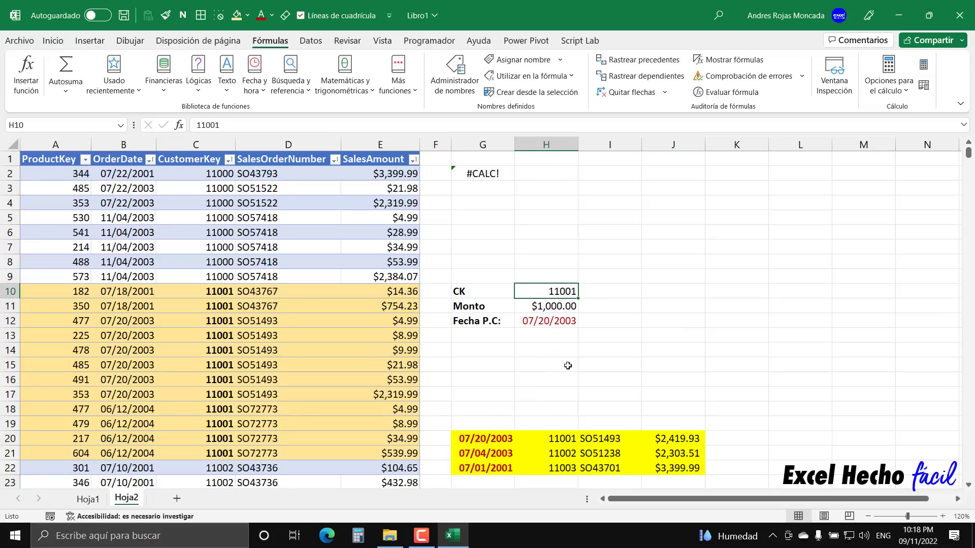
{"action": "key", "text": "F2"}
{"action": "key", "text": "BackSpace"}
{"action": "type", "text": "2"}
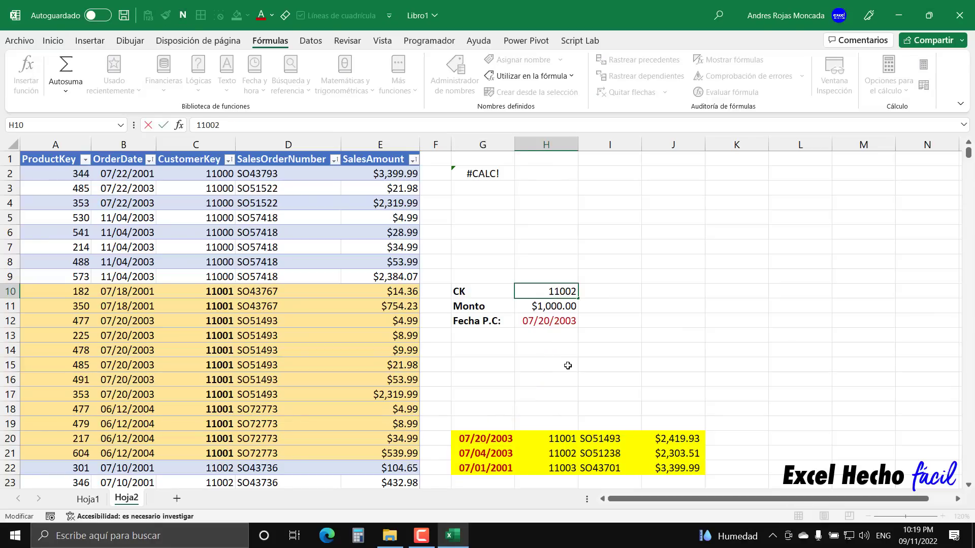
{"action": "key", "text": "Return"}
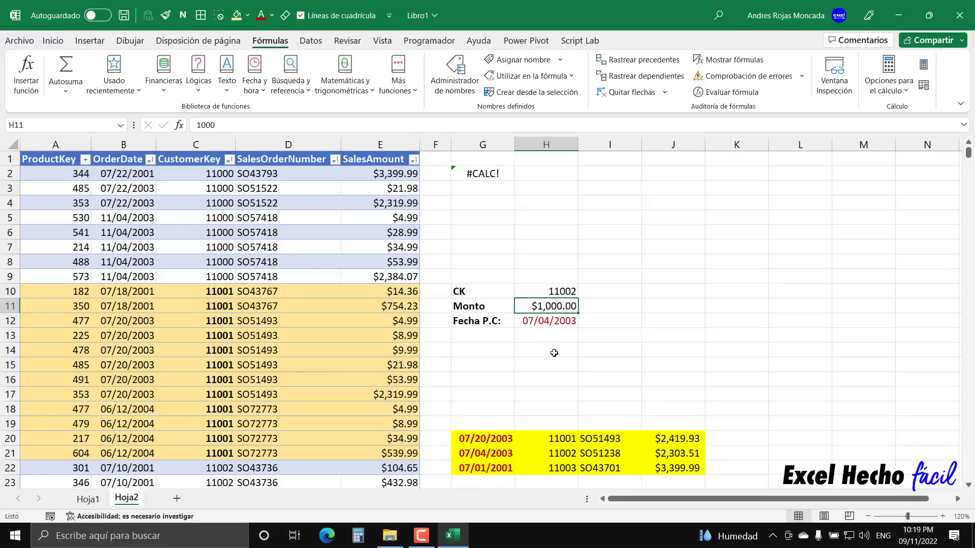
Set the customer key in H10 to 11003 and check the date returned in H12
{"action": "left_click", "coordinate": [479, 450]}
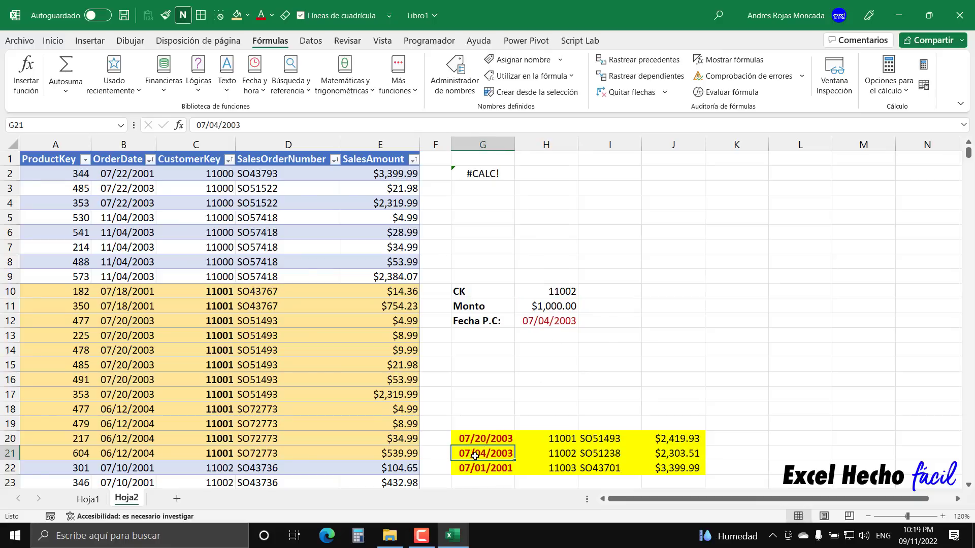
{"action": "double_click", "coordinate": [556, 291]}
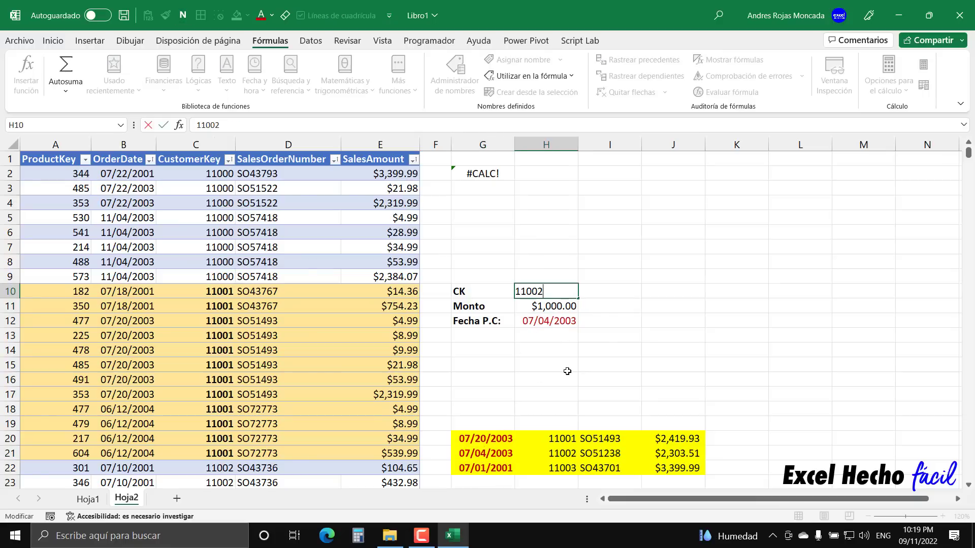
{"action": "type", "text": "3"}
{"action": "key", "text": "Return"}
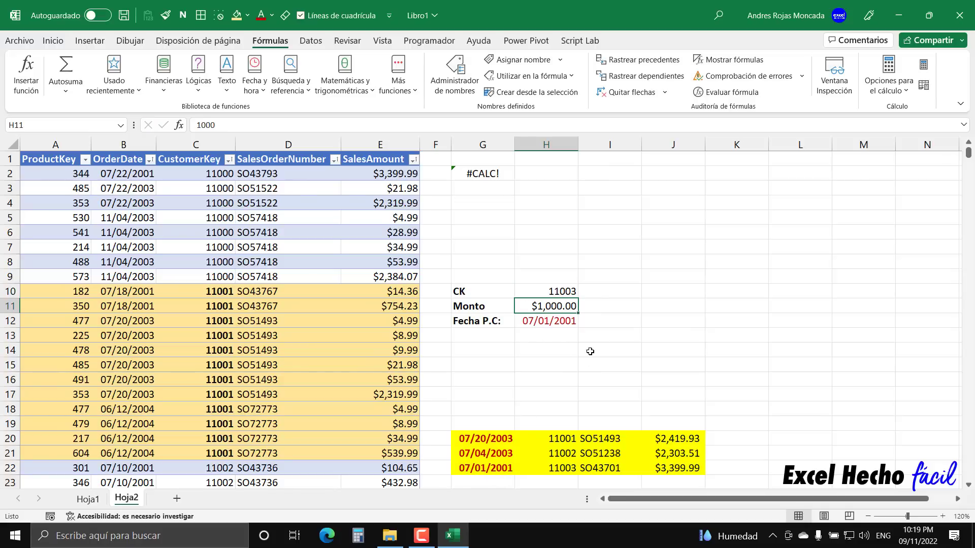
{"action": "left_click", "coordinate": [564, 320]}
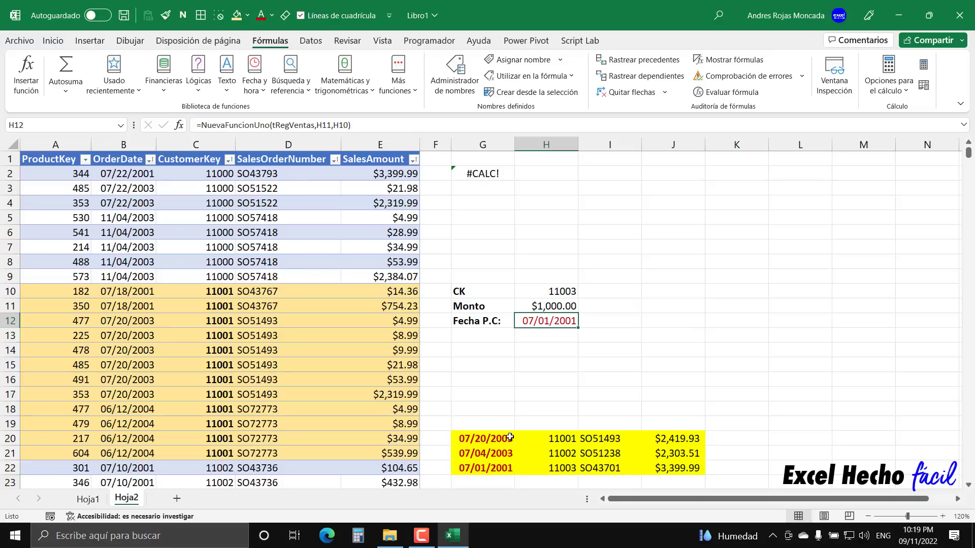
List the customer keys 11001, 11002 and 11003 in J11:J13 under the bold heading CK in J10
{"action": "left_click", "coordinate": [649, 294]}
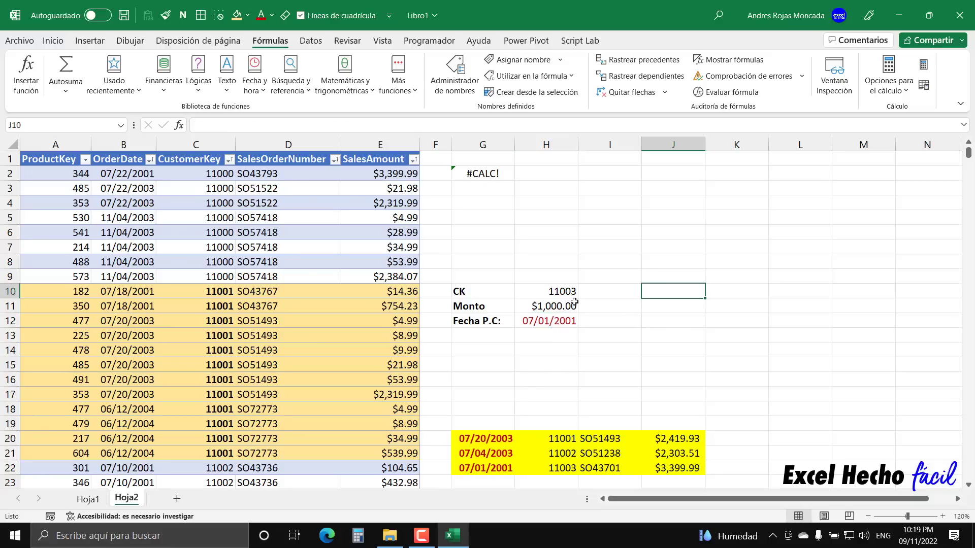
{"action": "type", "text": "CK"}
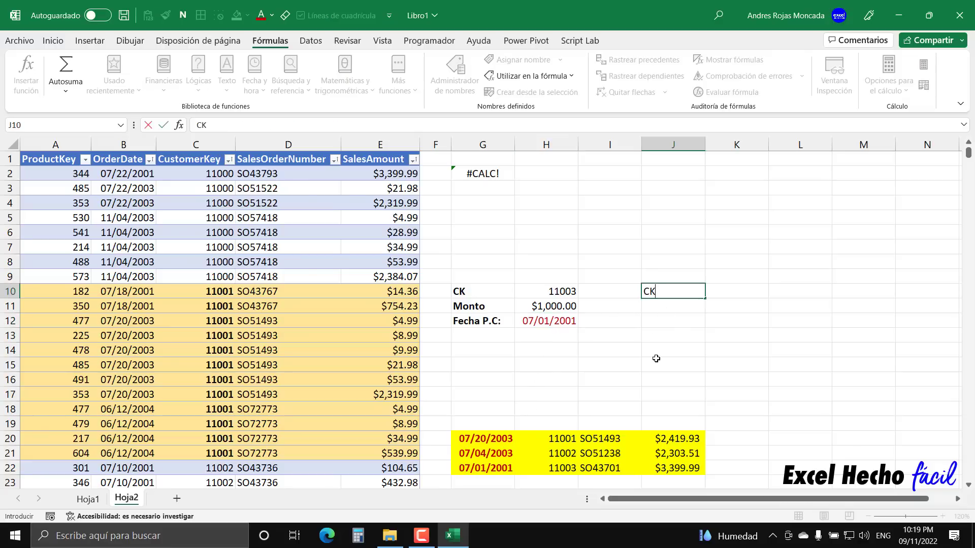
{"action": "key", "text": "Return"}
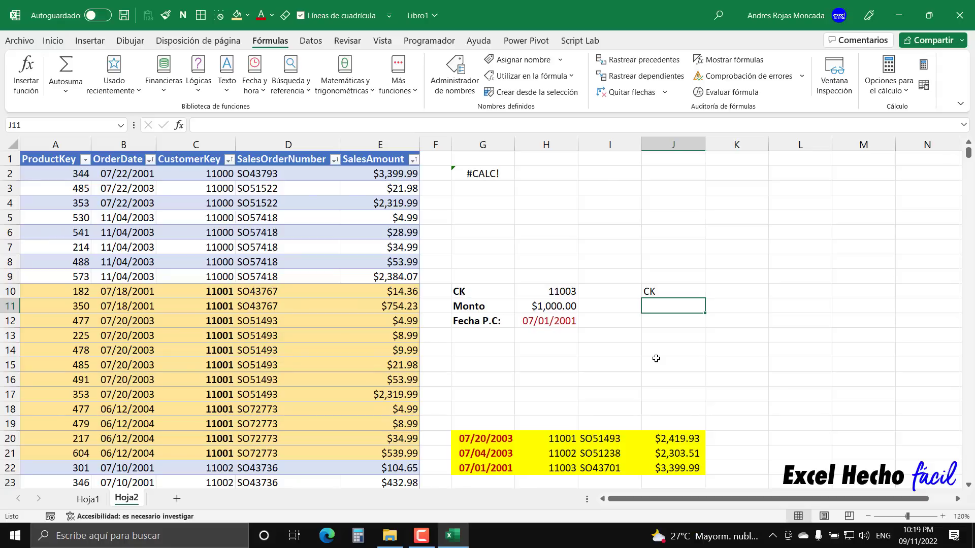
{"action": "type", "text": "11001"}
{"action": "key", "text": "Return"}
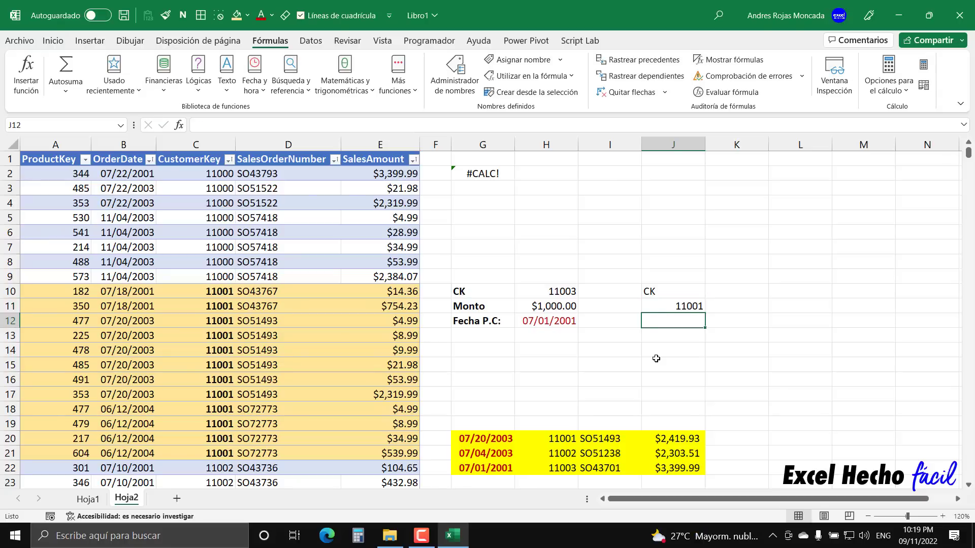
{"action": "type", "text": "11002"}
{"action": "key", "text": "Return"}
{"action": "type", "text": "110"}
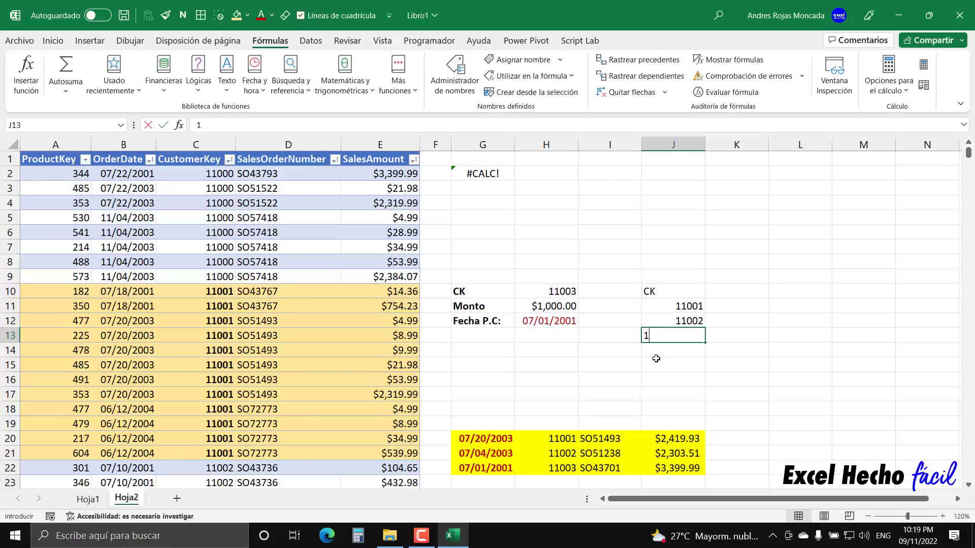
{"action": "key", "text": "Return"}
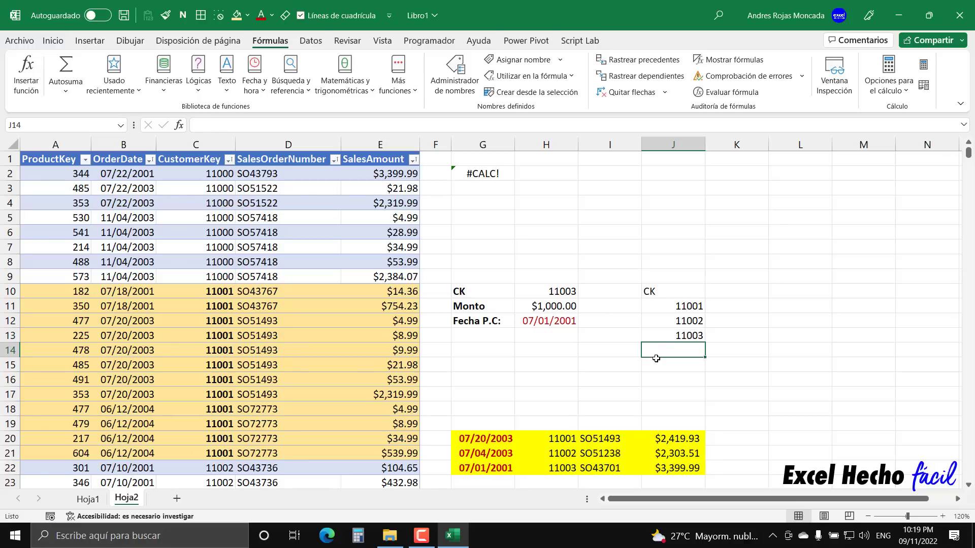
{"action": "left_click", "coordinate": [656, 293]}
{"action": "key", "text": "ctrl+n"}
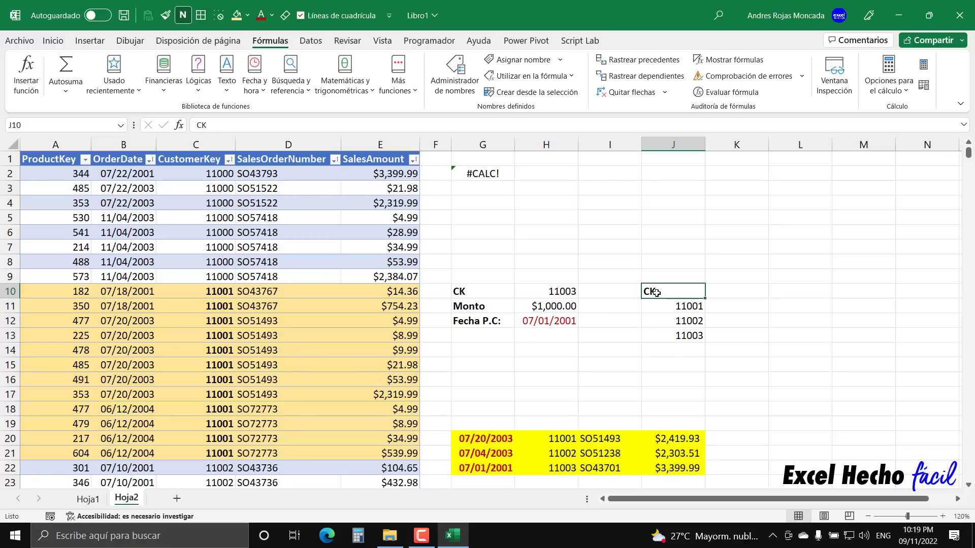
Enter the label Monto in J8, above the customer key list
{"action": "left_click", "coordinate": [736, 292]}
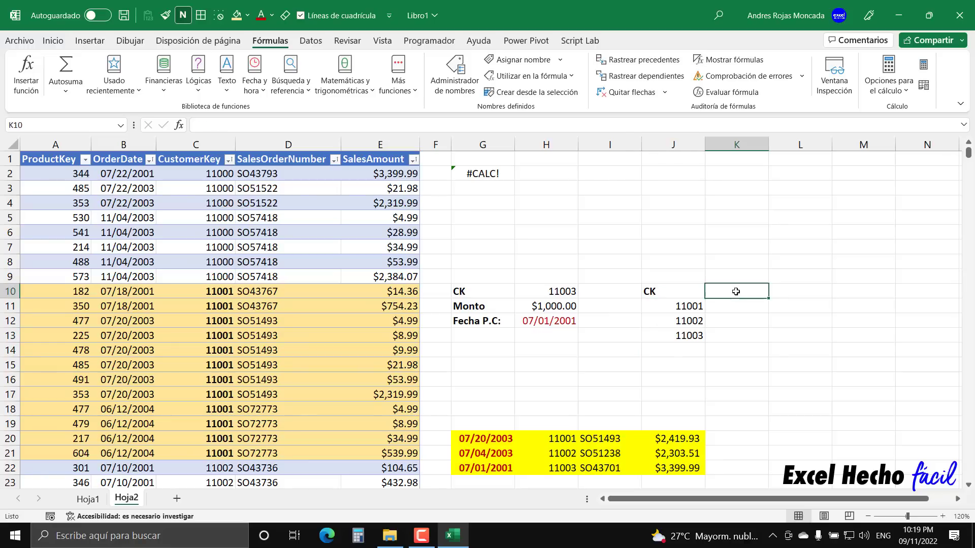
{"action": "left_click", "coordinate": [679, 262]}
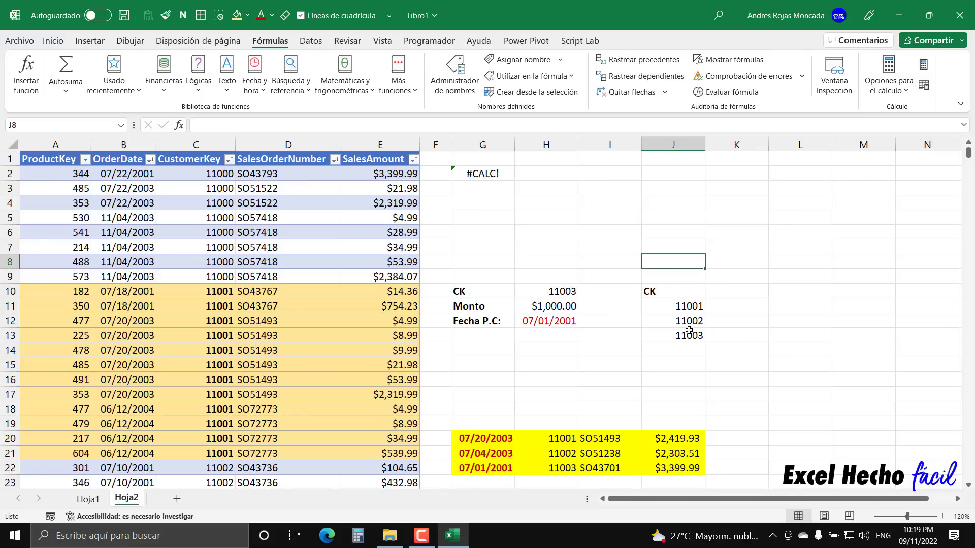
{"action": "type", "text": "MOnto"}
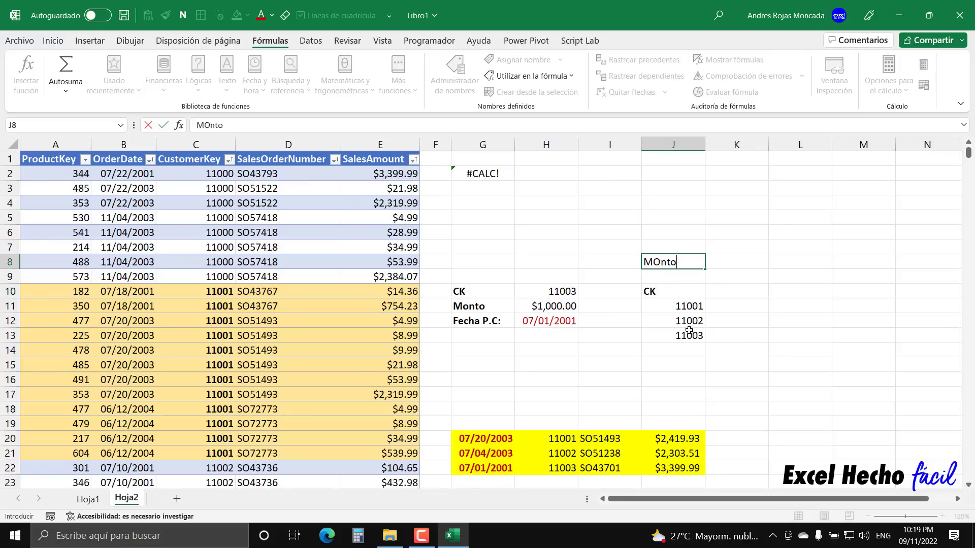
{"action": "key", "text": "Return"}
Copy the Monto label and its amount from G11:H11 into J8:K8
{"action": "left_click_drag", "start_coordinate": [488, 305], "coordinate": [567, 311]}
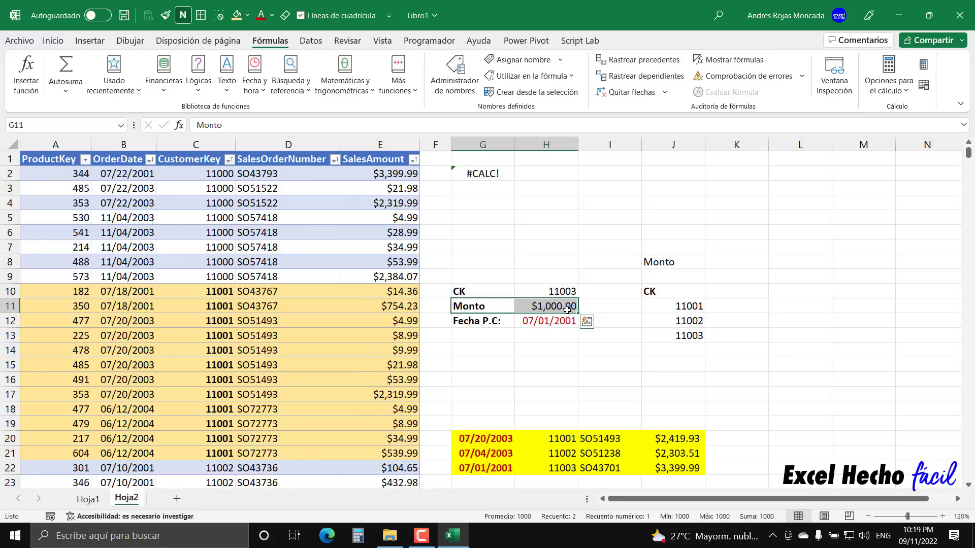
{"action": "key", "text": "ctrl+c"}
{"action": "left_click", "coordinate": [661, 262]}
{"action": "key", "text": "ctrl+v"}
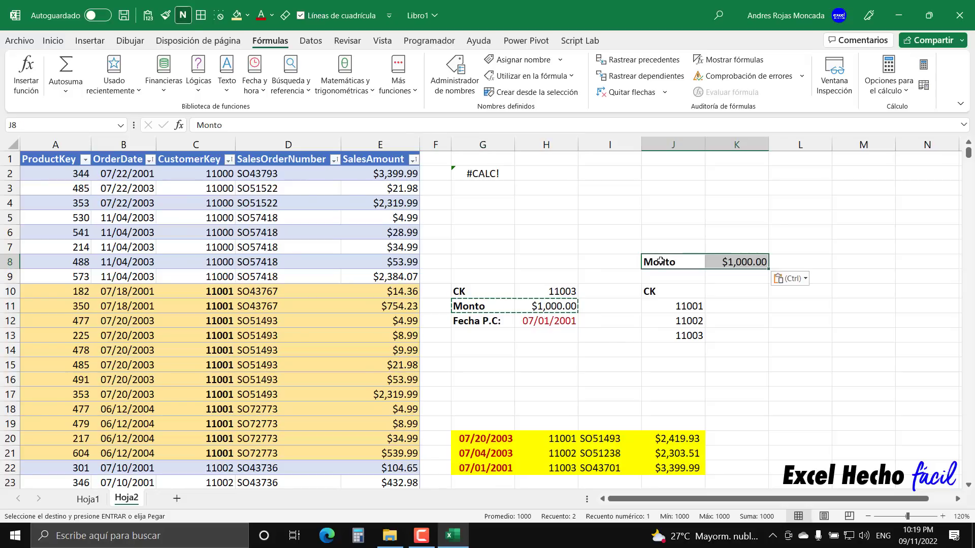
{"action": "key", "text": "Escape"}
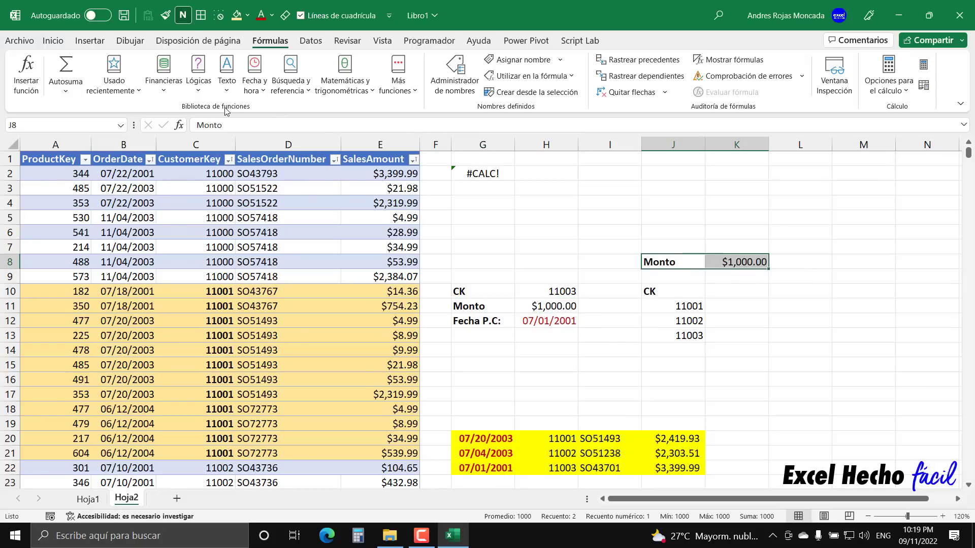
Fill J8:K8 with standard yellow and add borders to all cells of J8:K8 and J10:K13
{"action": "left_click", "coordinate": [247, 16]}
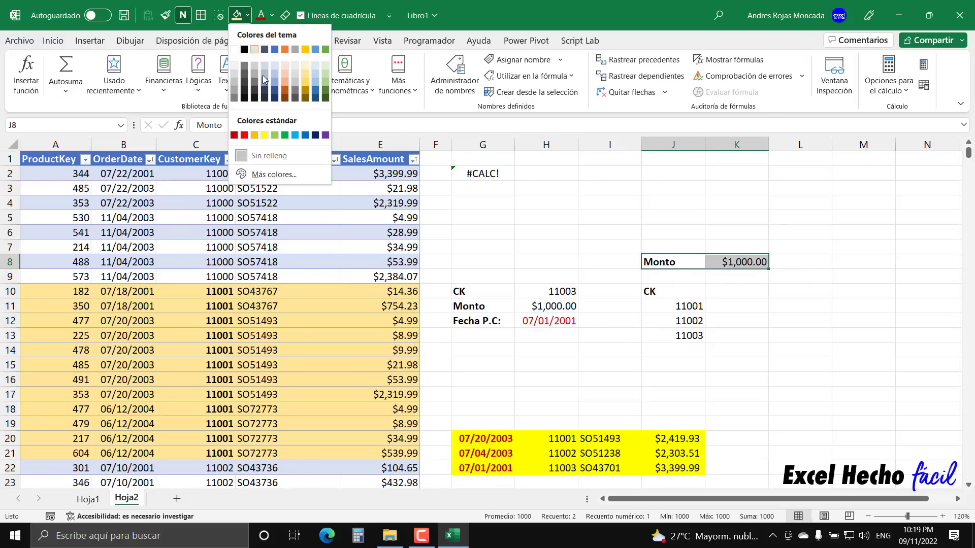
{"action": "left_click", "coordinate": [264, 135]}
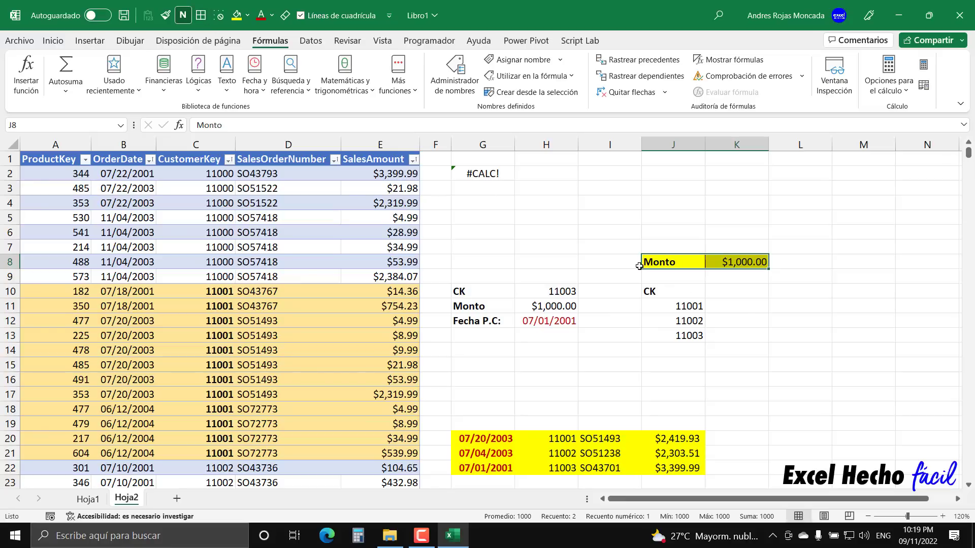
{"action": "left_click_drag", "start_coordinate": [673, 291], "coordinate": [742, 335]}
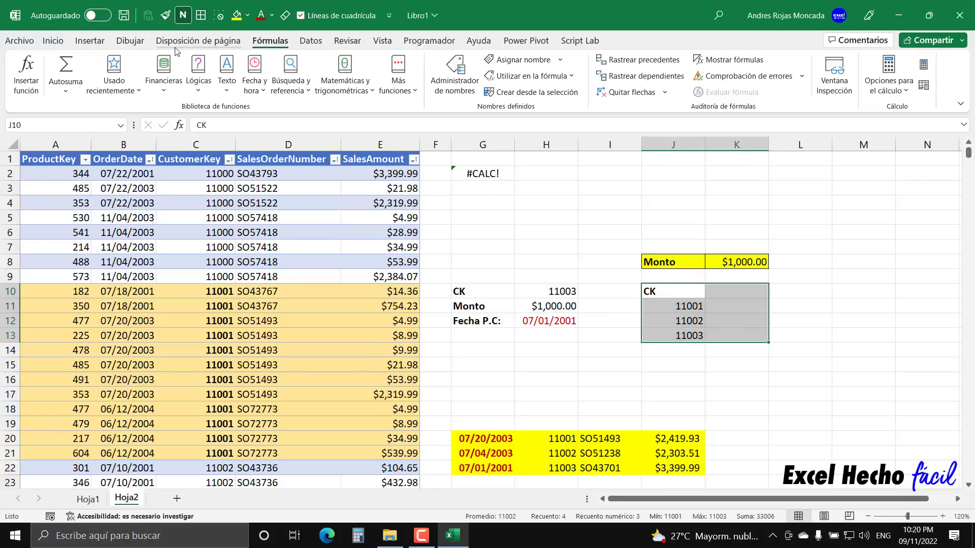
{"action": "left_click", "coordinate": [202, 15]}
Add the bold heading "Fecha P.C:" in K10, beside the CK heading
{"action": "left_click", "coordinate": [732, 296]}
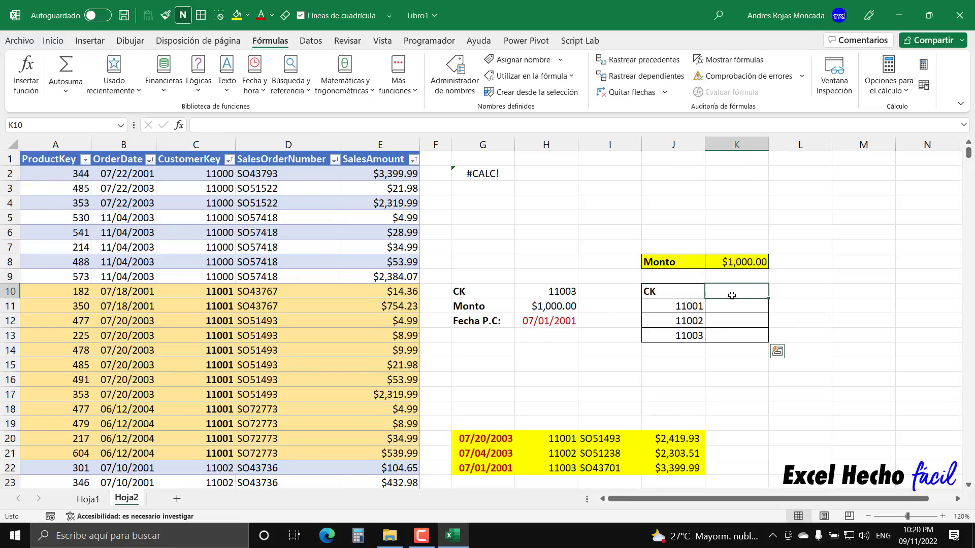
{"action": "type", "text": "Fecha"}
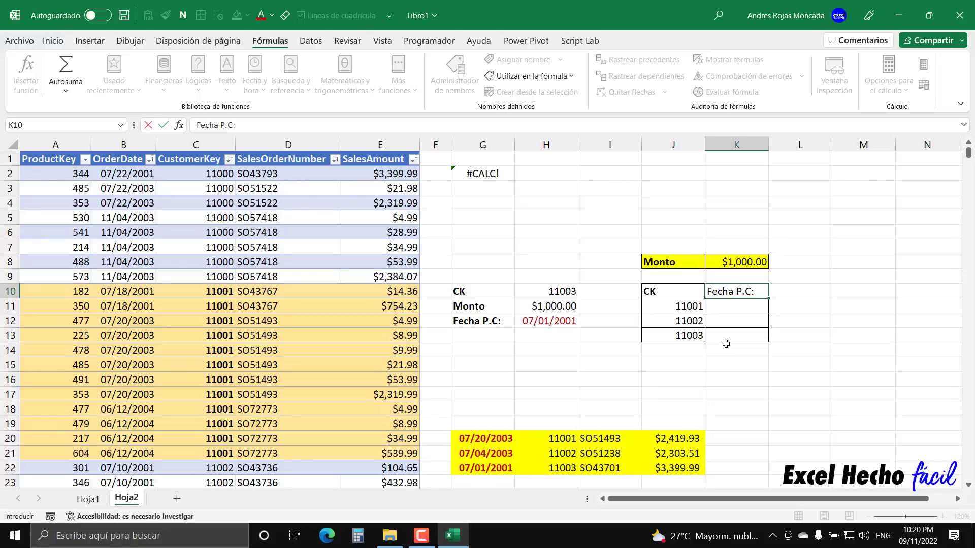
{"action": "type", "text": " P.C:"}
{"action": "key", "text": "Return"}
{"action": "left_click", "coordinate": [716, 292]}
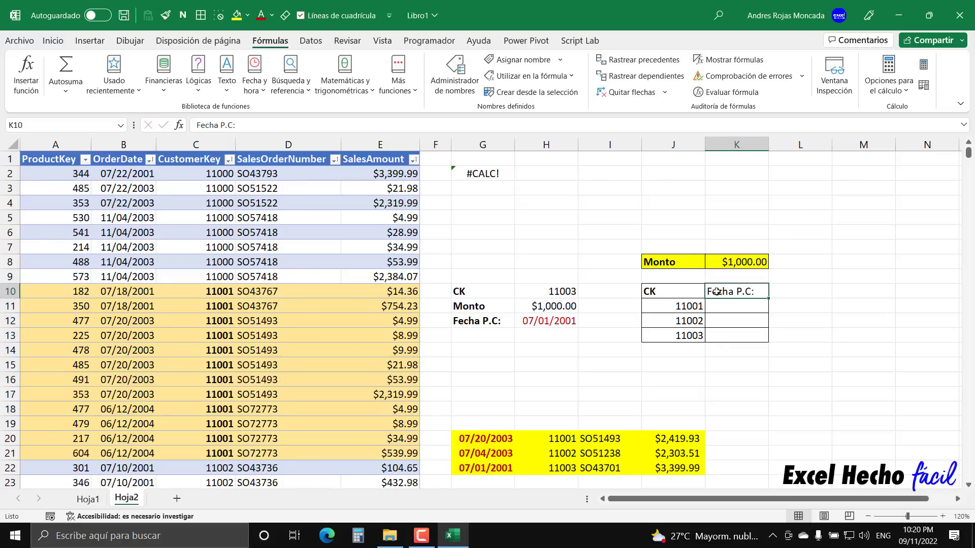
{"action": "key", "text": "ctrl+n"}
Enter the formula =NuevaFuncionUno(tRegVentas,$K$8,J11) in K11 for the first customer key
{"action": "left_click", "coordinate": [720, 308]}
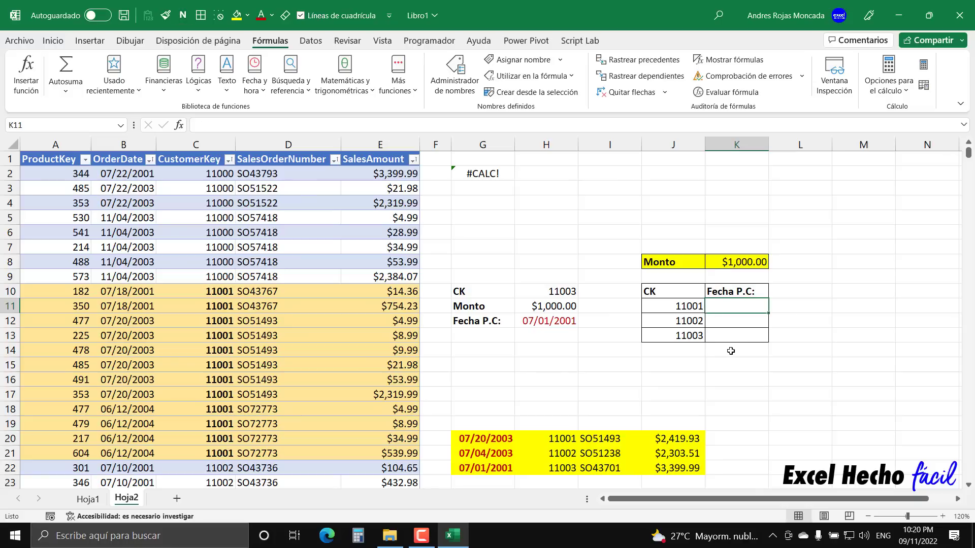
{"action": "type", "text": "=nu"}
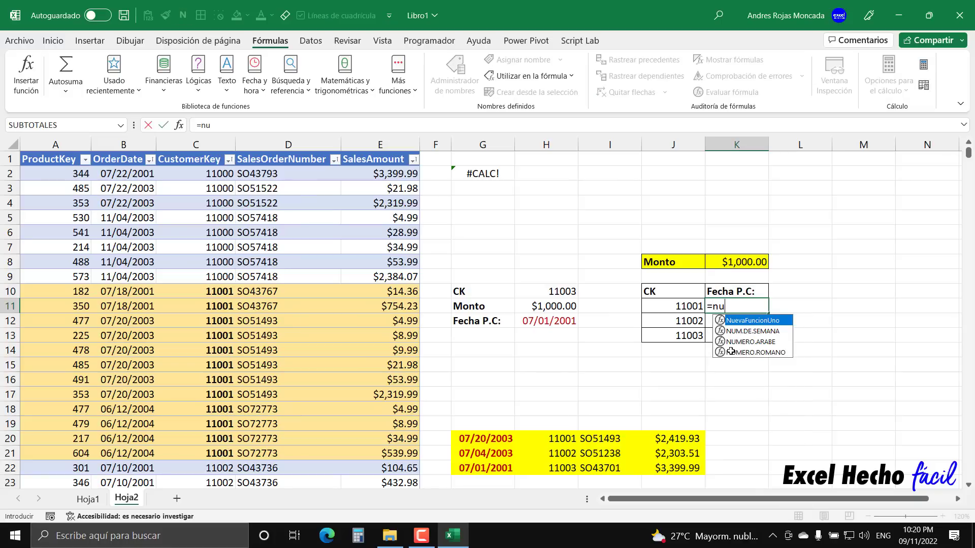
{"action": "key", "text": "Tab"}
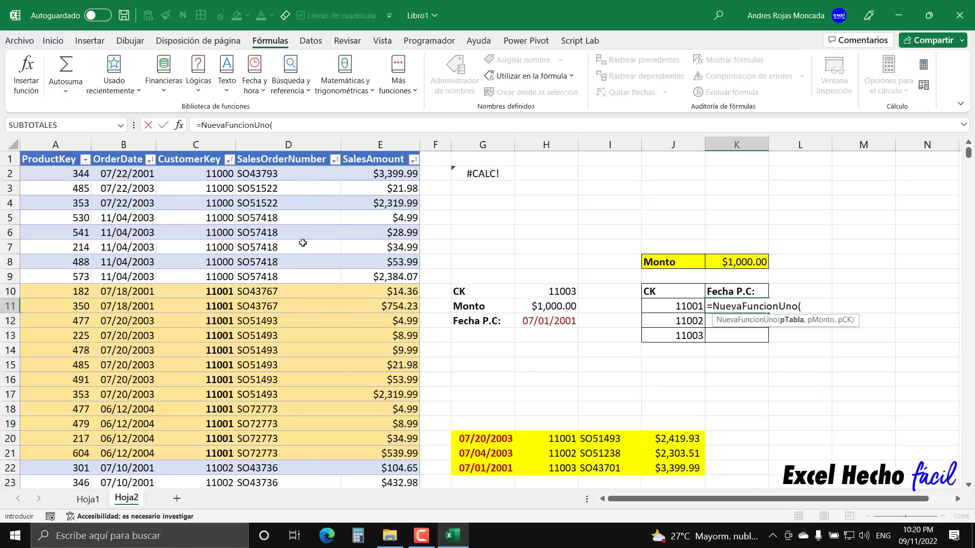
{"action": "left_click", "coordinate": [18, 150]}
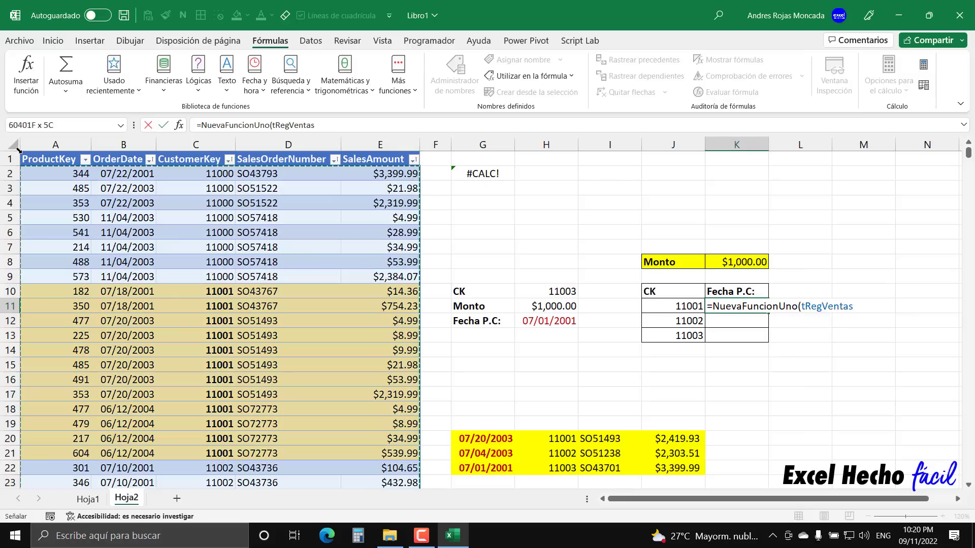
{"action": "type", "text": ","}
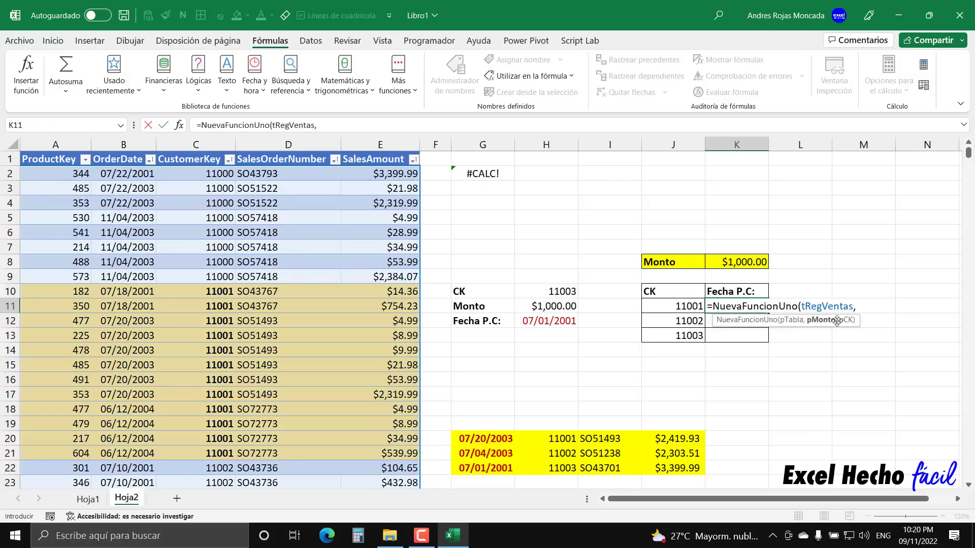
{"action": "left_click", "coordinate": [749, 260]}
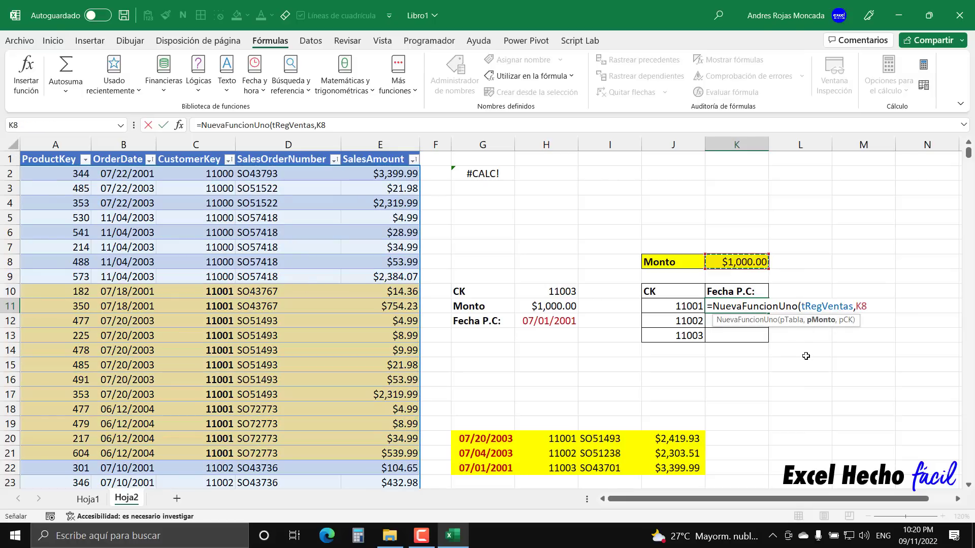
{"action": "key", "text": "F4"}
{"action": "type", "text": ","}
{"action": "left_click", "coordinate": [685, 305]}
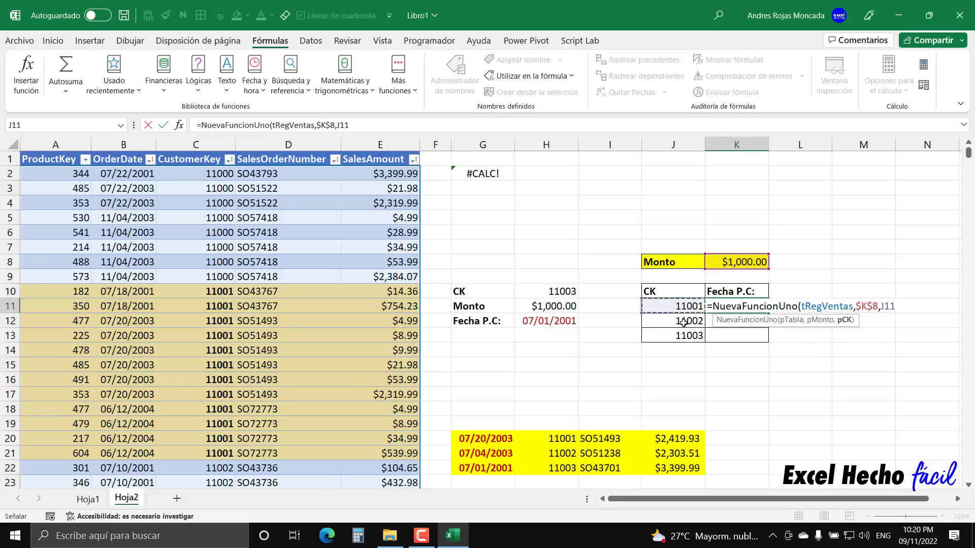
{"action": "type", "text": ")"}
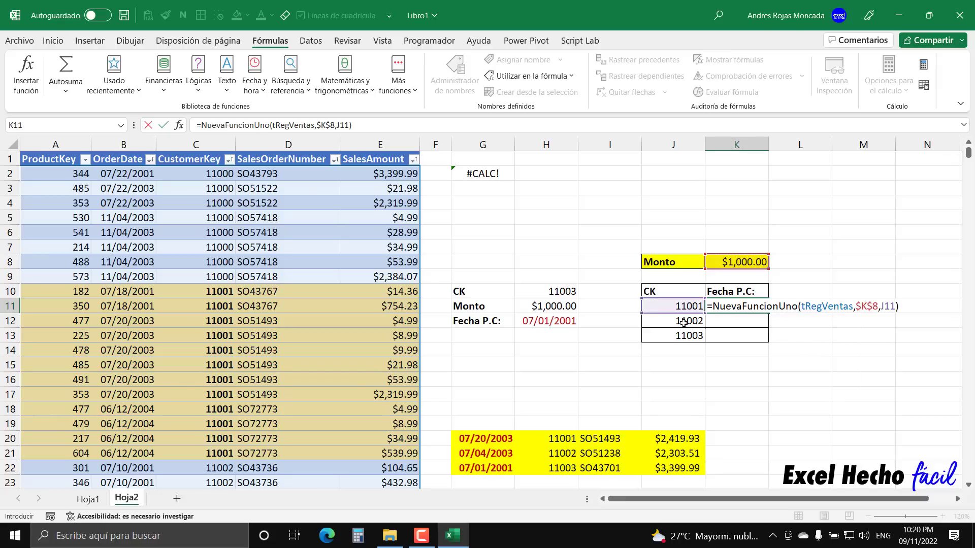
{"action": "key", "text": "Return"}
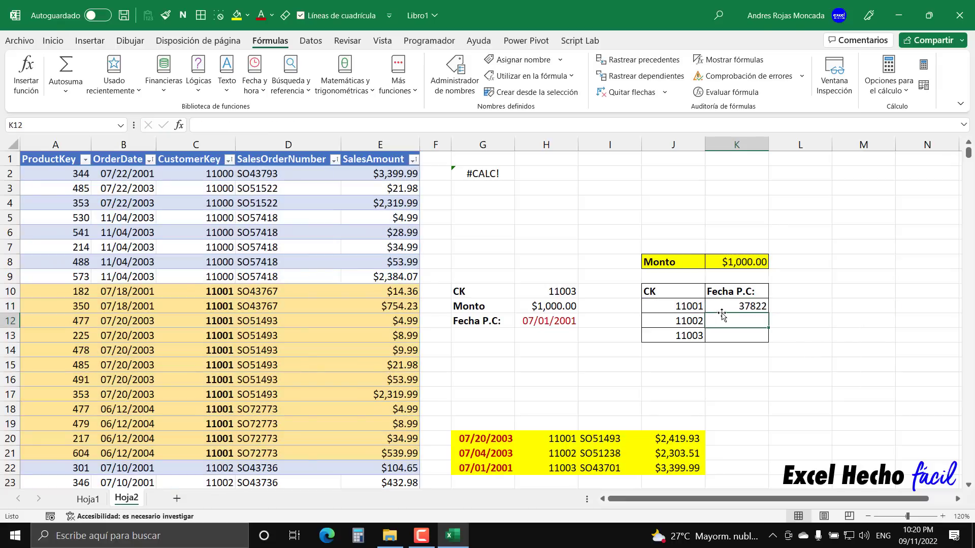
Format K11:K13 with the Fecha category, using the *03/14/2012 type
{"action": "left_click_drag", "start_coordinate": [722, 306], "coordinate": [729, 336]}
{"action": "key", "text": "ctrl+1"}
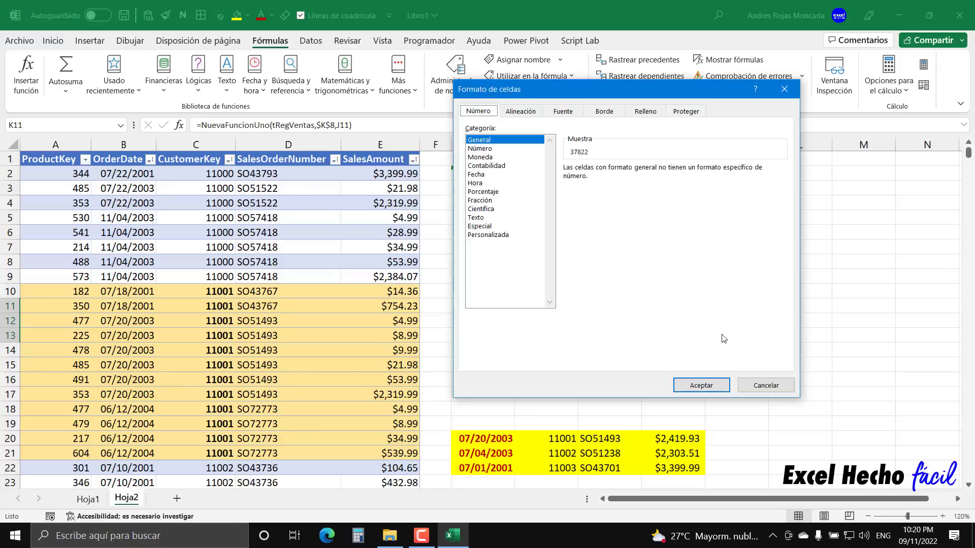
{"action": "left_click", "coordinate": [476, 175]}
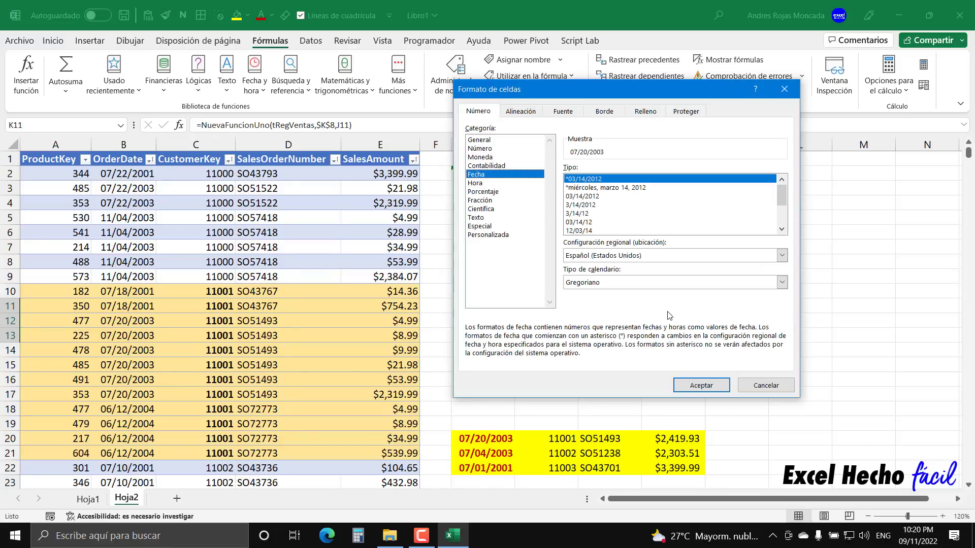
{"action": "left_click", "coordinate": [701, 385]}
Fill the K11 formula down to K13 and check the copied formulas for the remaining customer keys
{"action": "left_click", "coordinate": [736, 307]}
{"action": "left_click_drag", "start_coordinate": [768, 315], "coordinate": [768, 342]}
{"action": "left_click", "coordinate": [724, 321]}
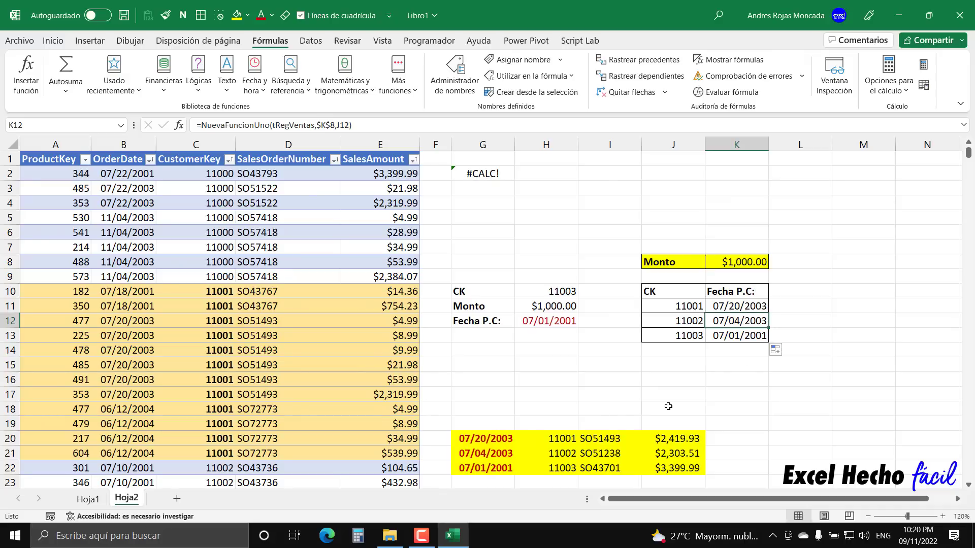
{"action": "left_click", "coordinate": [750, 339]}
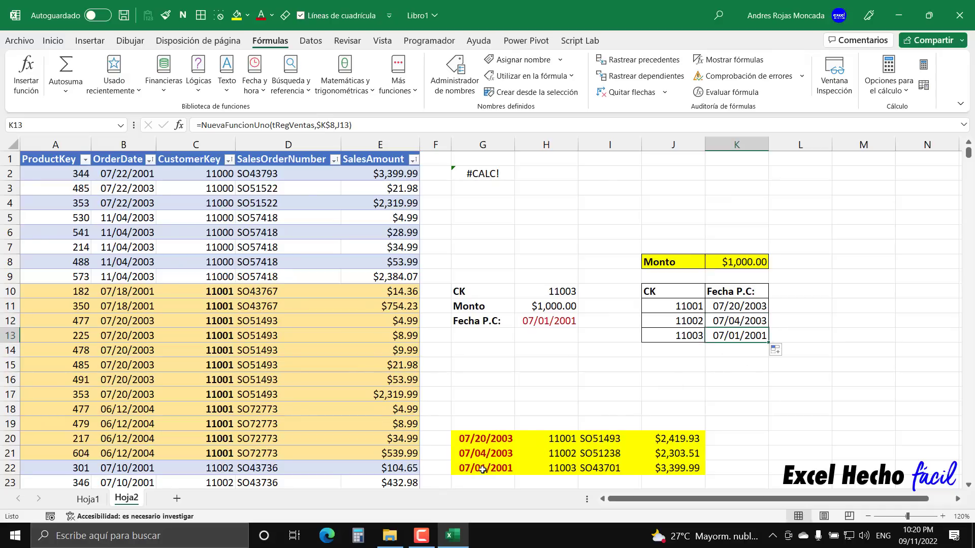
{"action": "left_click_drag", "start_coordinate": [752, 311], "coordinate": [753, 336]}
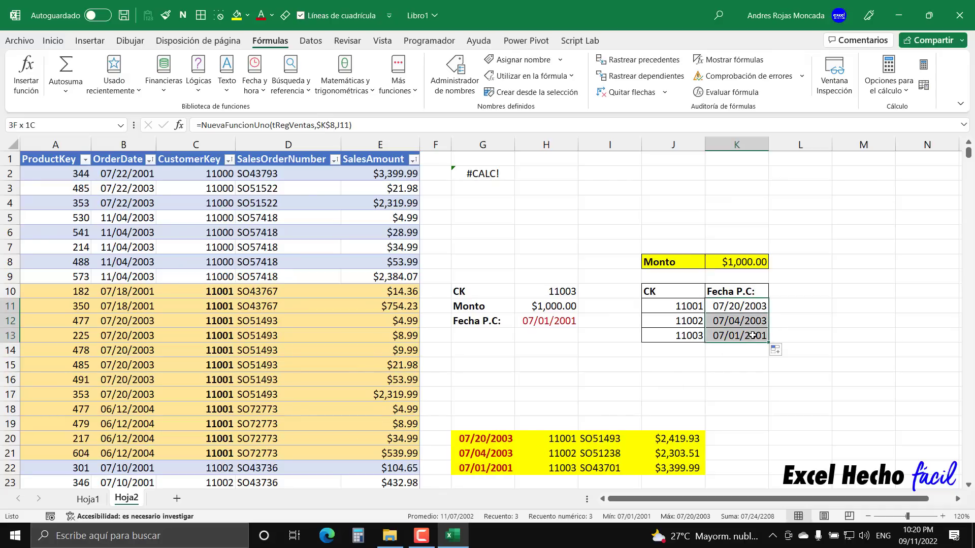
Change the K11 formula to =NuevaFuncionUno(tRegVentas,K8,J11:J13) so it takes the whole customer key list
{"action": "left_click", "coordinate": [752, 308]}
{"action": "key", "text": "F2"}
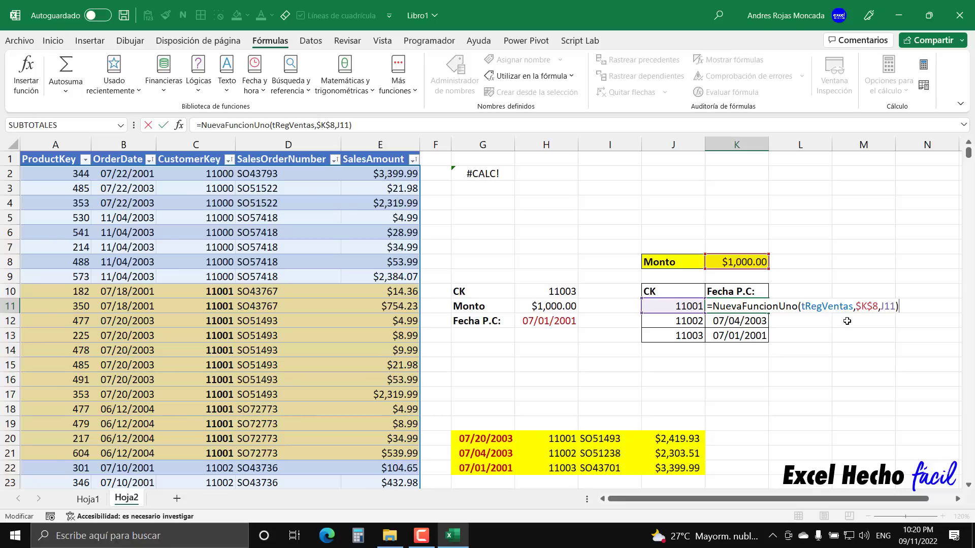
{"action": "left_click_drag", "start_coordinate": [858, 305], "coordinate": [899, 306]}
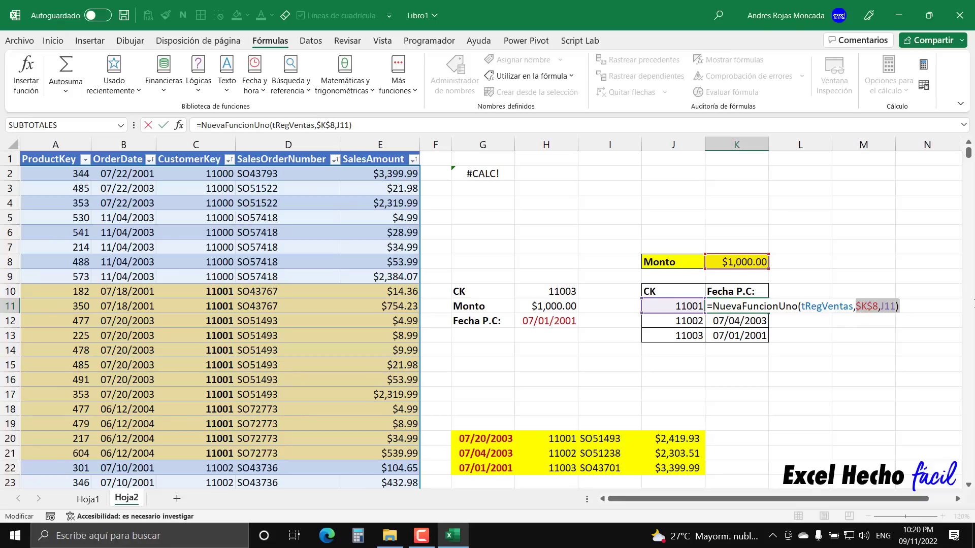
{"action": "key", "text": "BackSpace"}
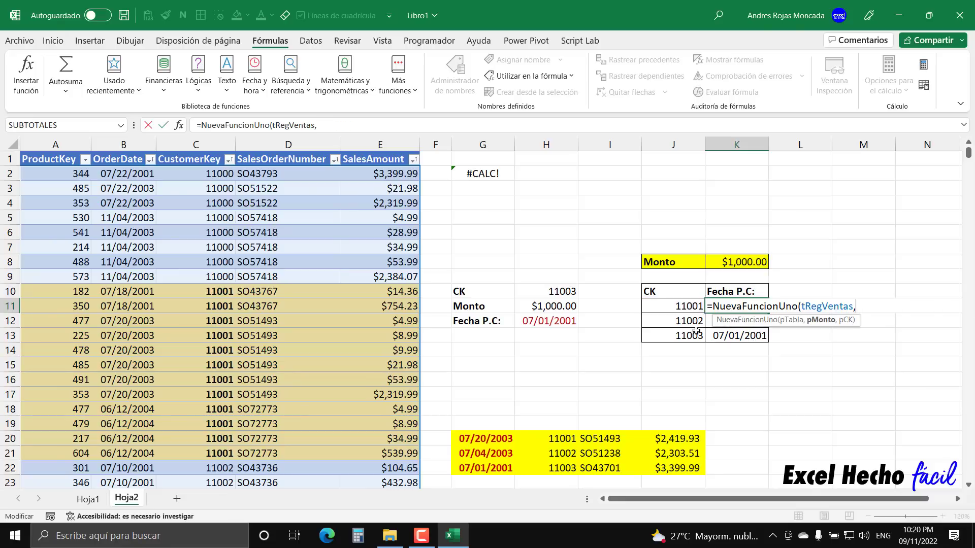
{"action": "left_click", "coordinate": [790, 320]}
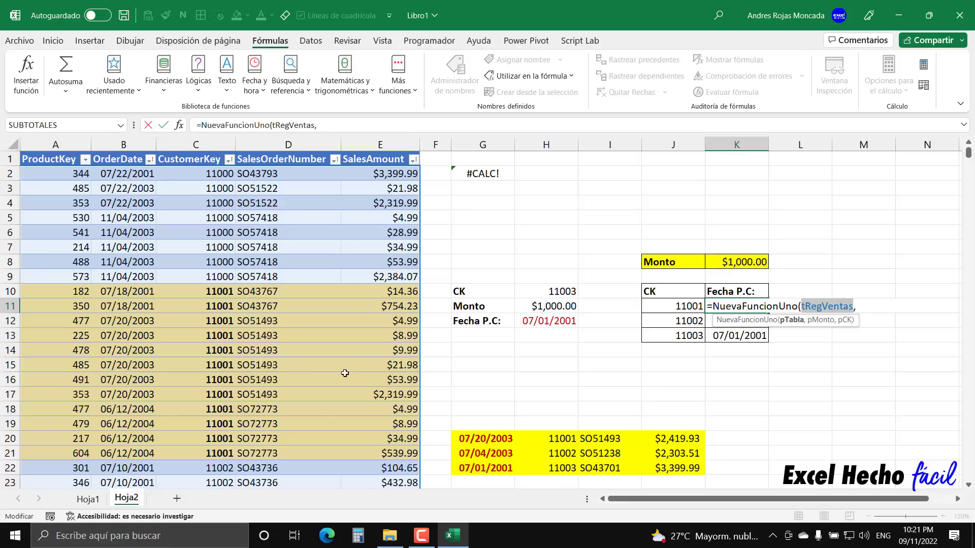
{"action": "left_click", "coordinate": [861, 308]}
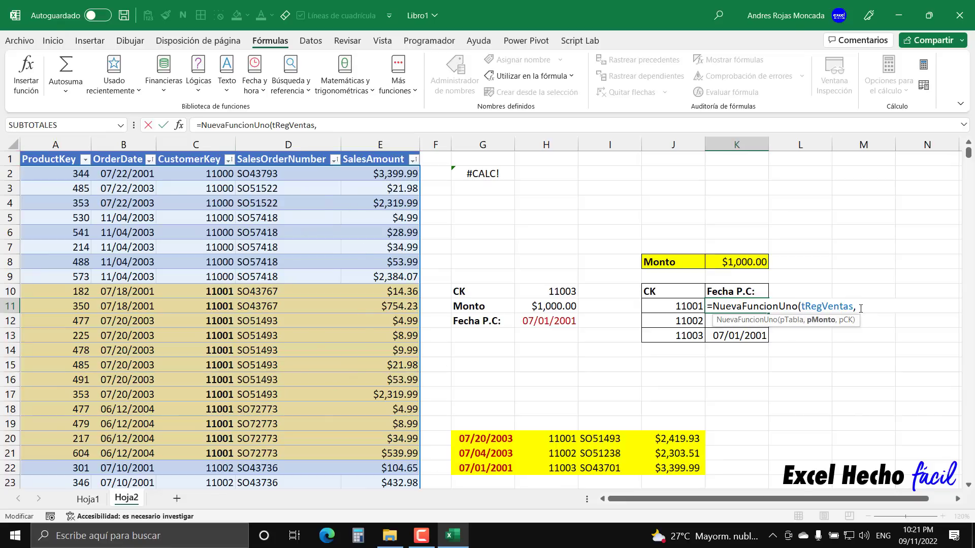
{"action": "left_click", "coordinate": [742, 264]}
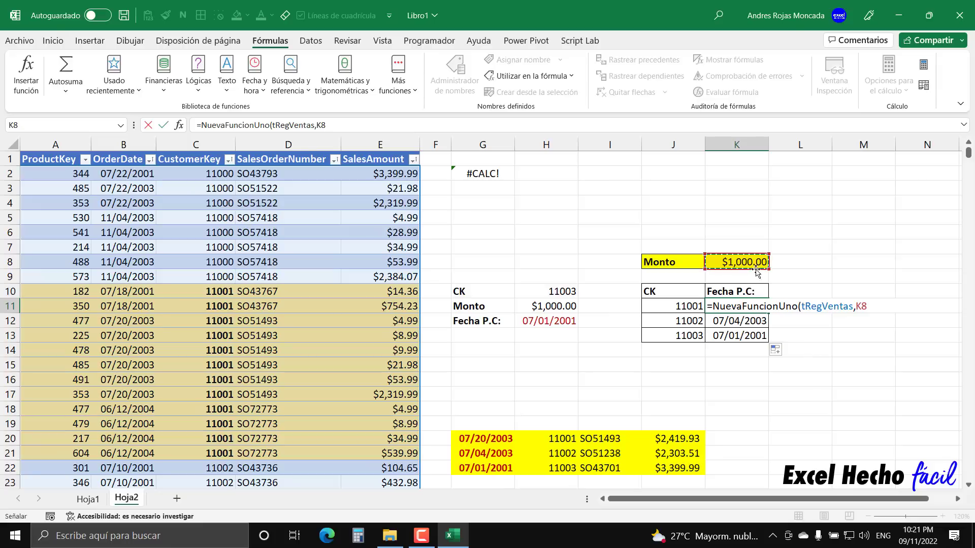
{"action": "type", "text": ","}
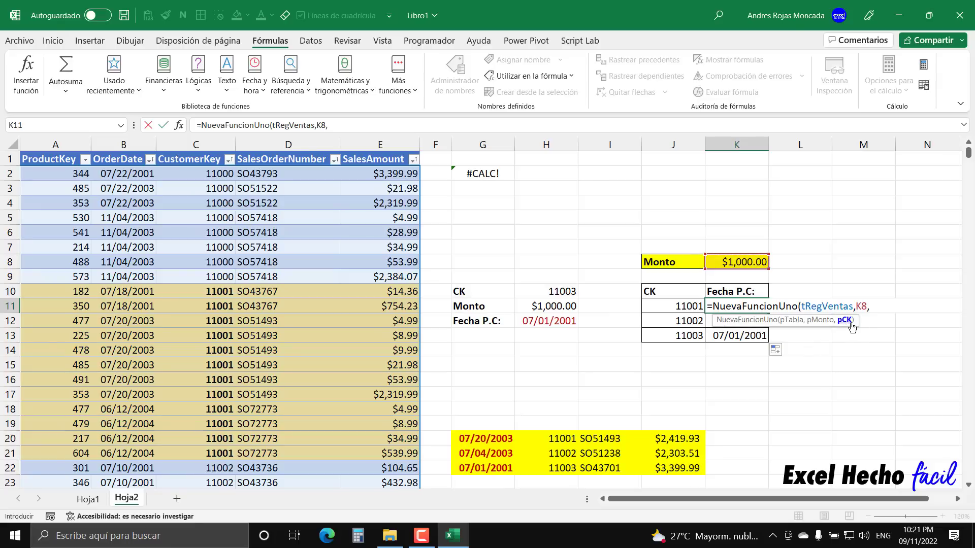
{"action": "left_click_drag", "start_coordinate": [693, 307], "coordinate": [689, 336]}
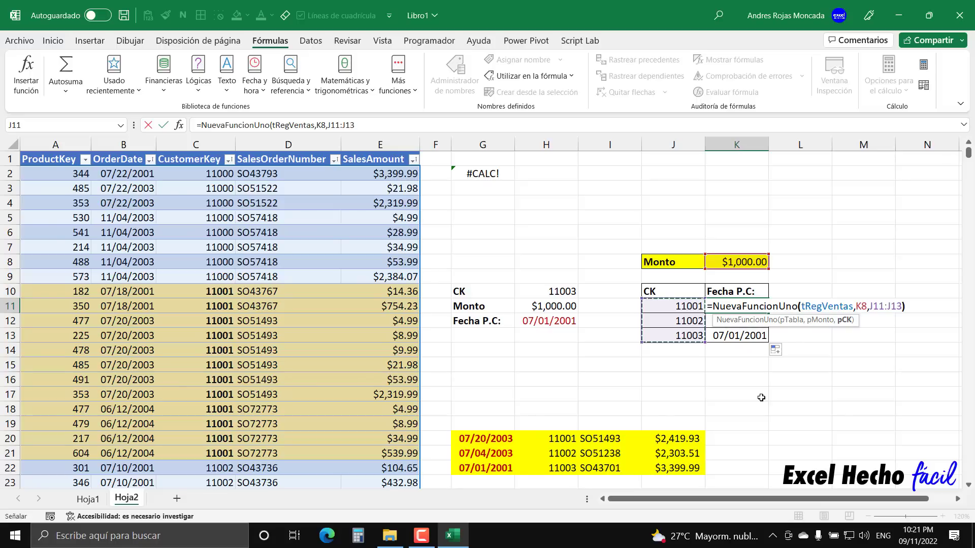
{"action": "type", "text": ")"}
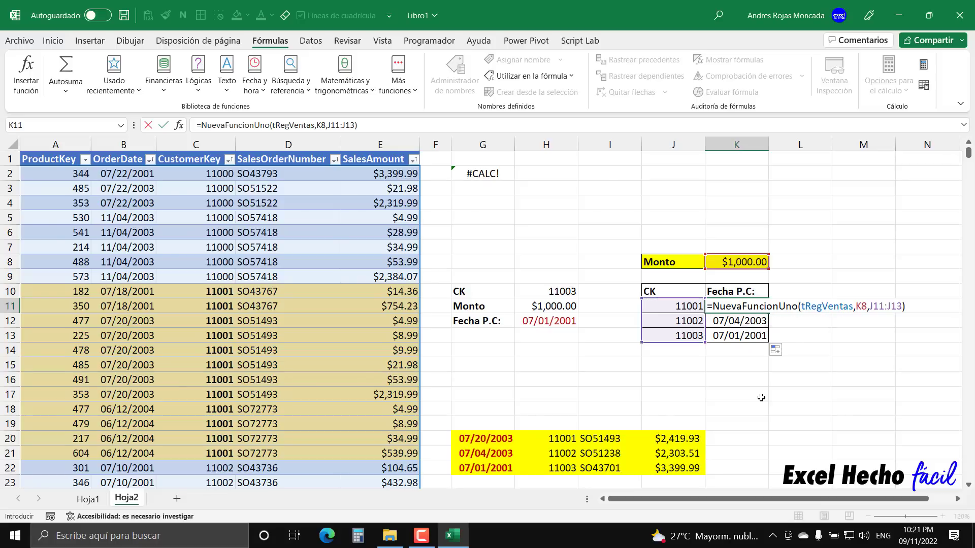
{"action": "key", "text": "Return"}
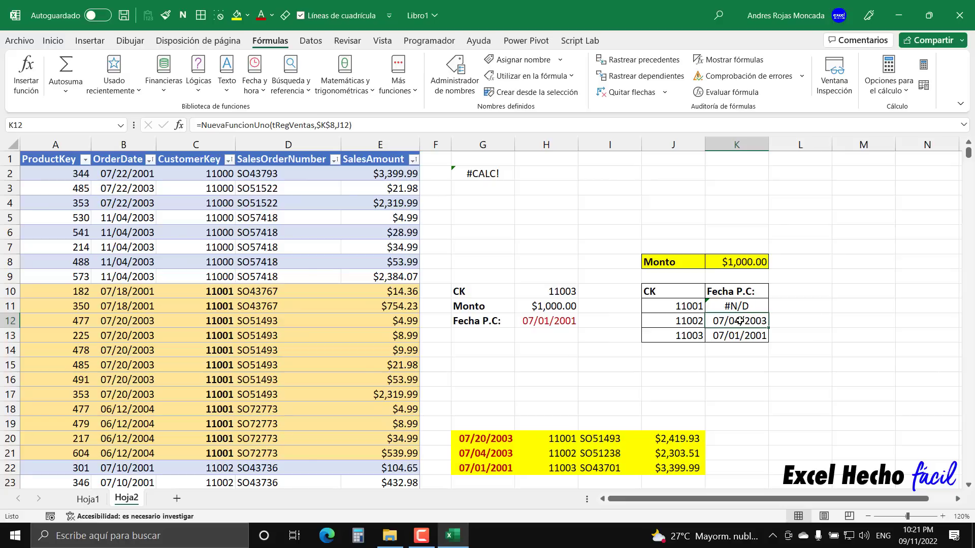
Clear the copied formulas from K12:K13 and re-enter the K11 formula with the range J11:J13
{"action": "left_click_drag", "start_coordinate": [740, 320], "coordinate": [740, 335]}
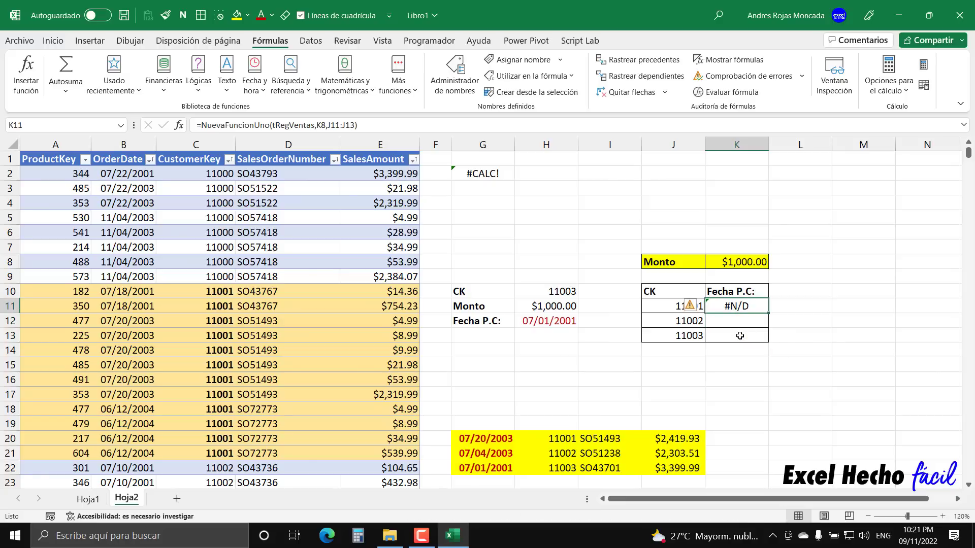
{"action": "key", "text": "F2"}
{"action": "key", "text": "Return"}
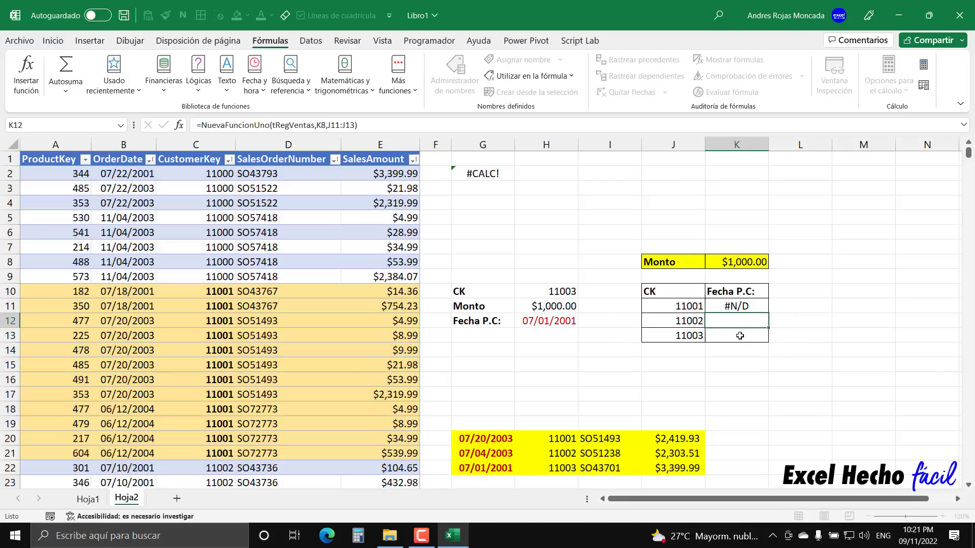
{"action": "left_click_drag", "start_coordinate": [743, 311], "coordinate": [745, 336]}
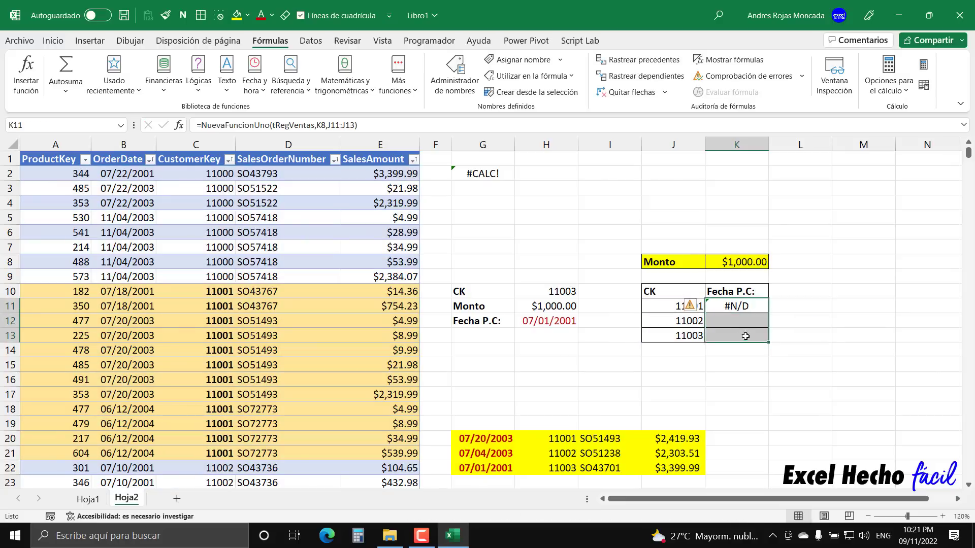
{"action": "left_click", "coordinate": [743, 309]}
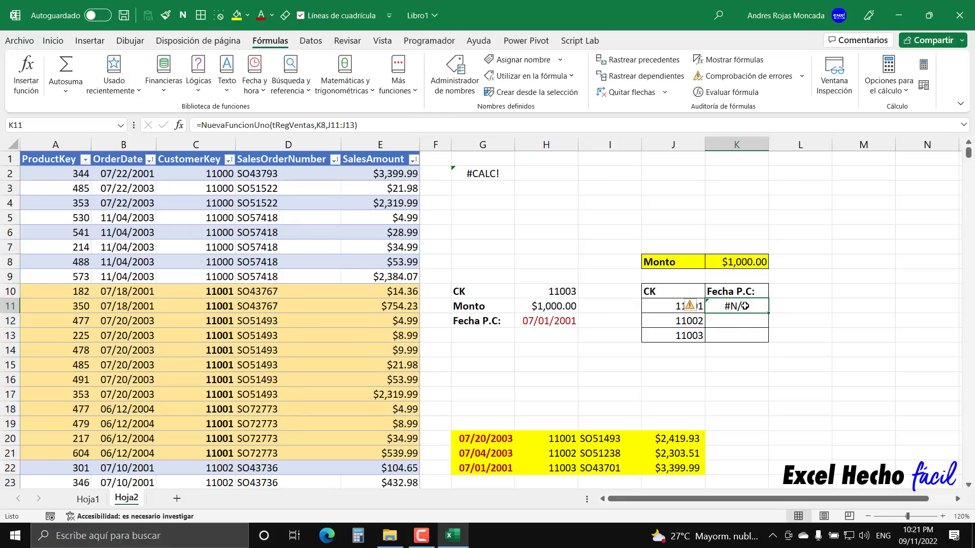
{"action": "key", "text": "F2"}
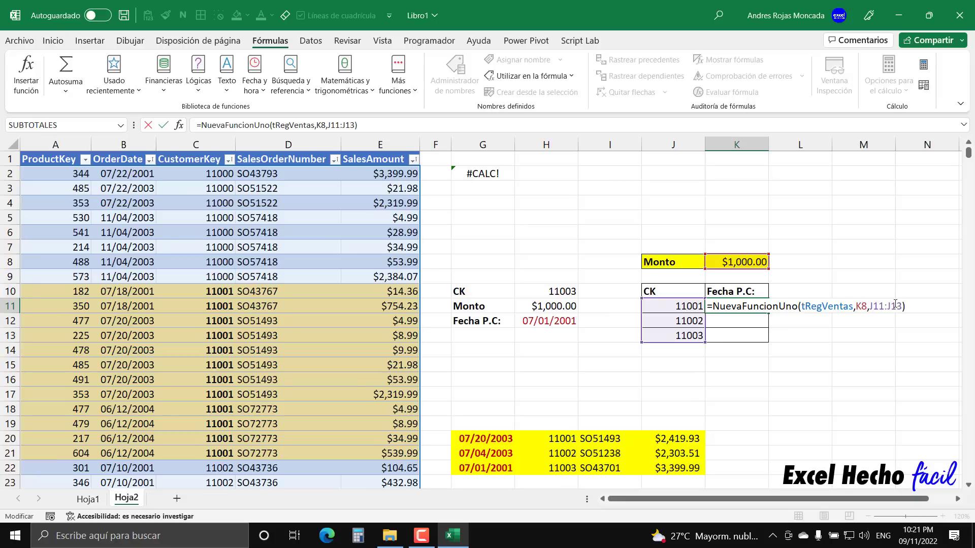
{"action": "key", "text": "ctrl+Return"}
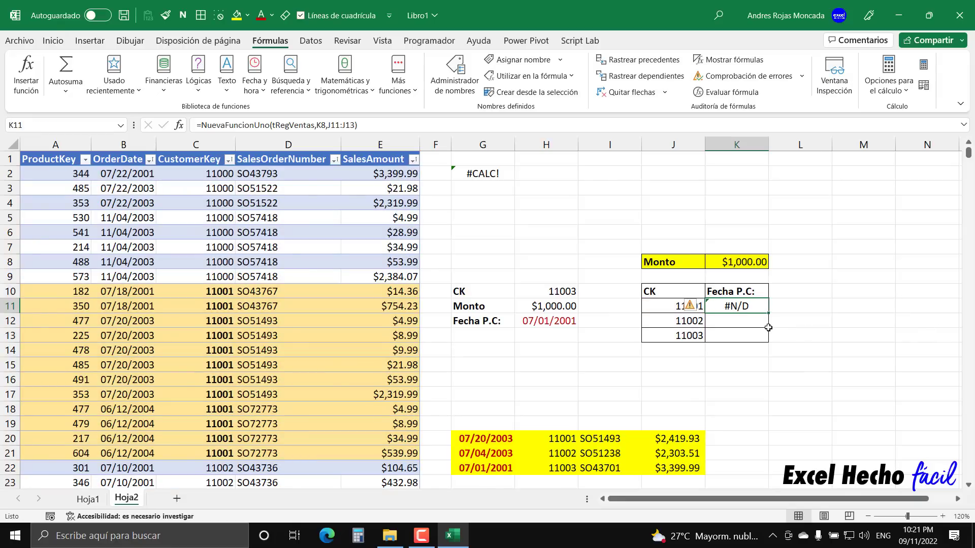
Start a LAMBDA formula in G3 with the parameters pTabla, pMonto and pCK
{"action": "left_click", "coordinate": [473, 188]}
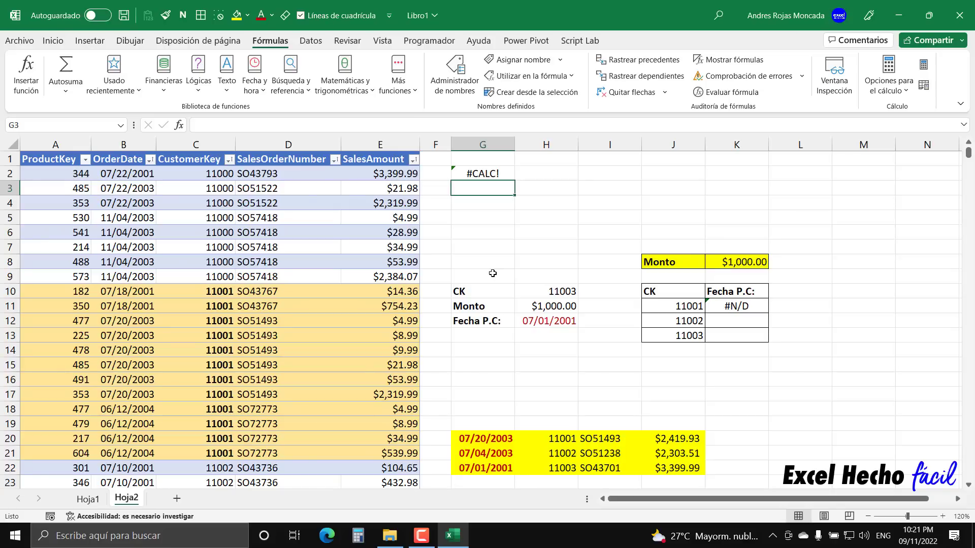
{"action": "type", "text": "=lam"}
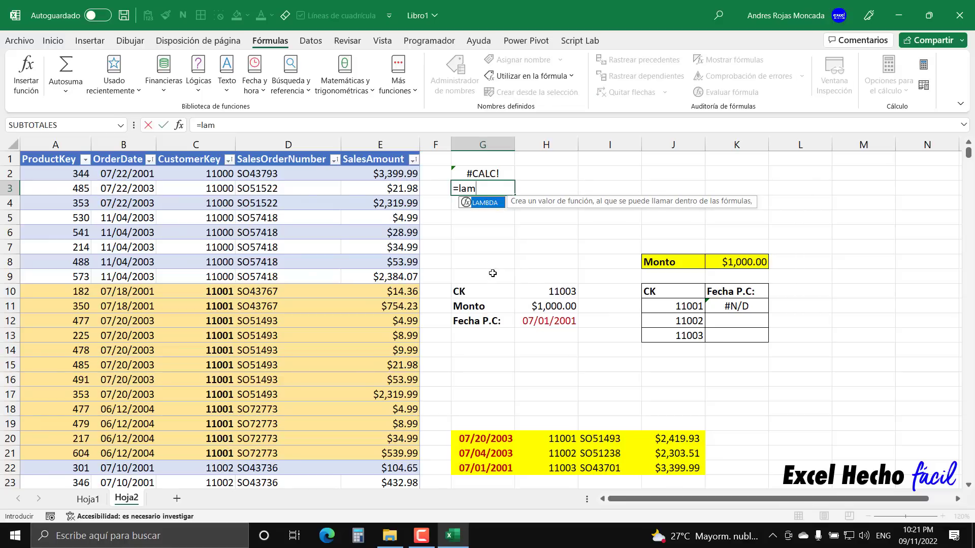
{"action": "key", "text": "Tab"}
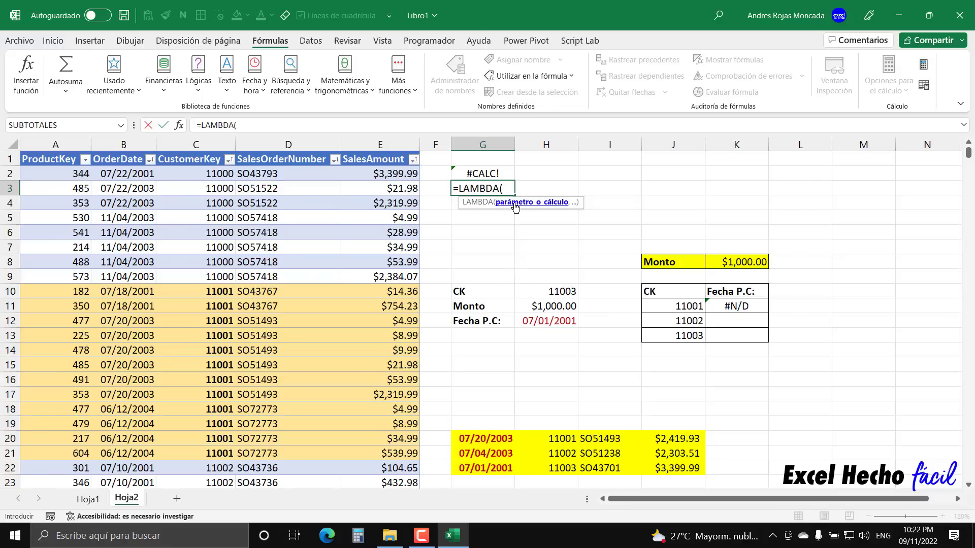
{"action": "type", "text": "pTab"}
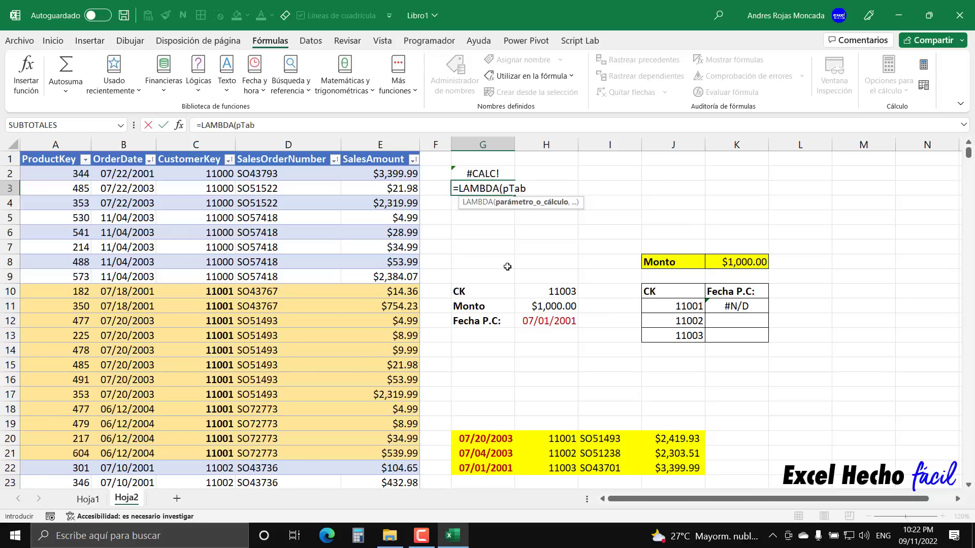
{"action": "type", "text": "la,"}
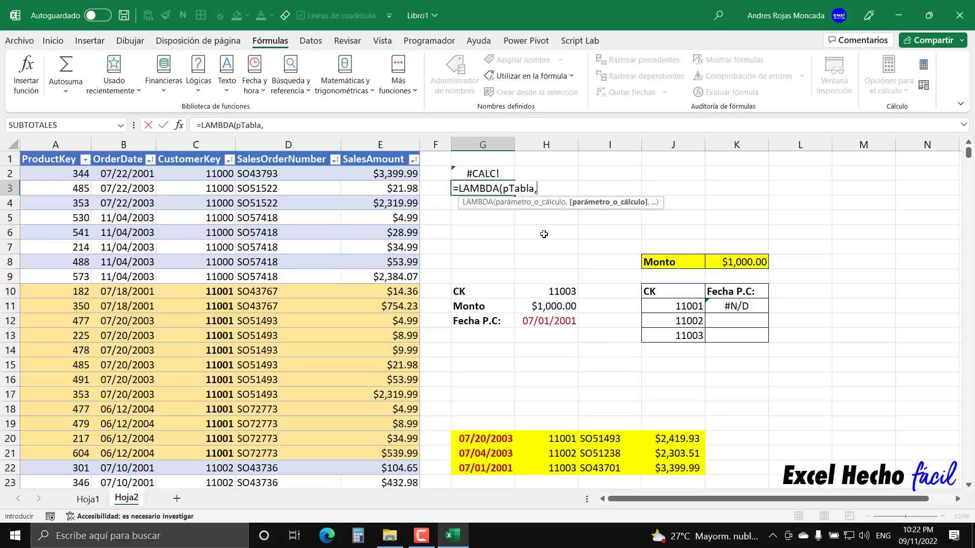
{"action": "type", "text": "pMonto,"}
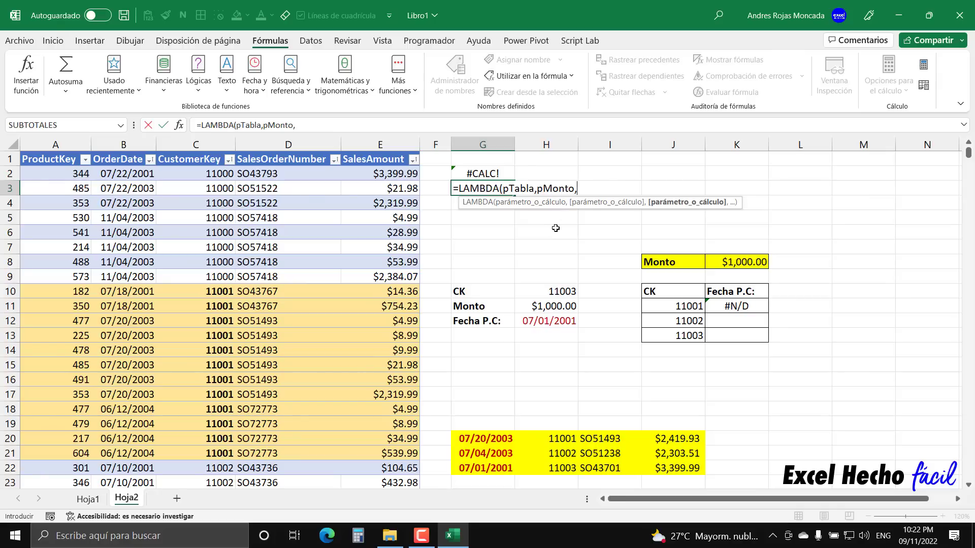
{"action": "type", "text": ","}
{"action": "key", "text": "BackSpace"}
{"action": "type", "text": "pCK,"}
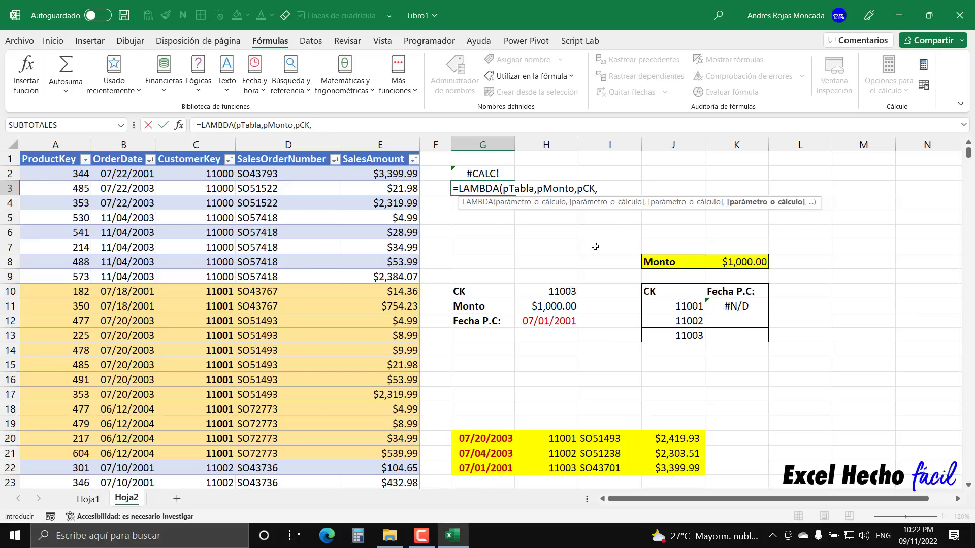
Open a LET function on a new line of the G3 formula and declare the name nCKs
{"action": "key", "text": "alt+Return"}
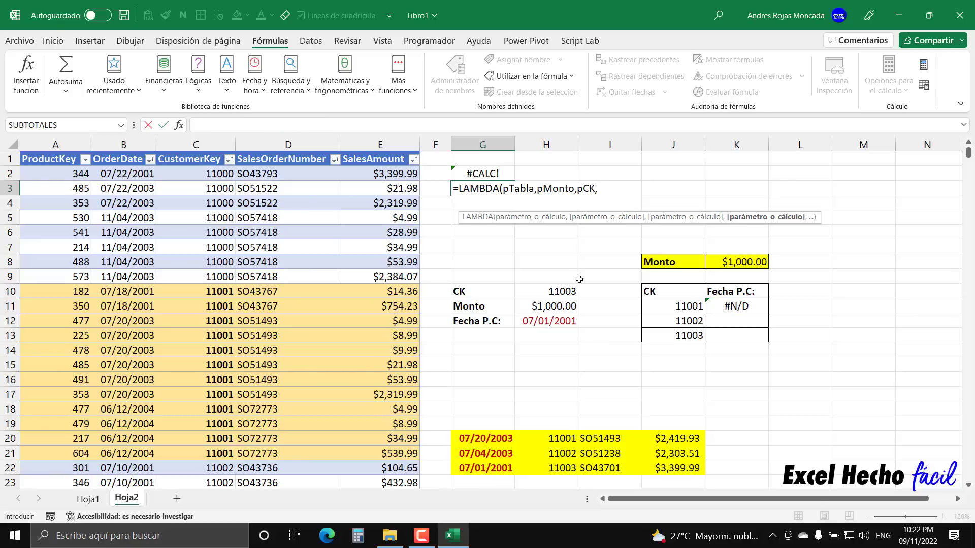
{"action": "type", "text": "let"}
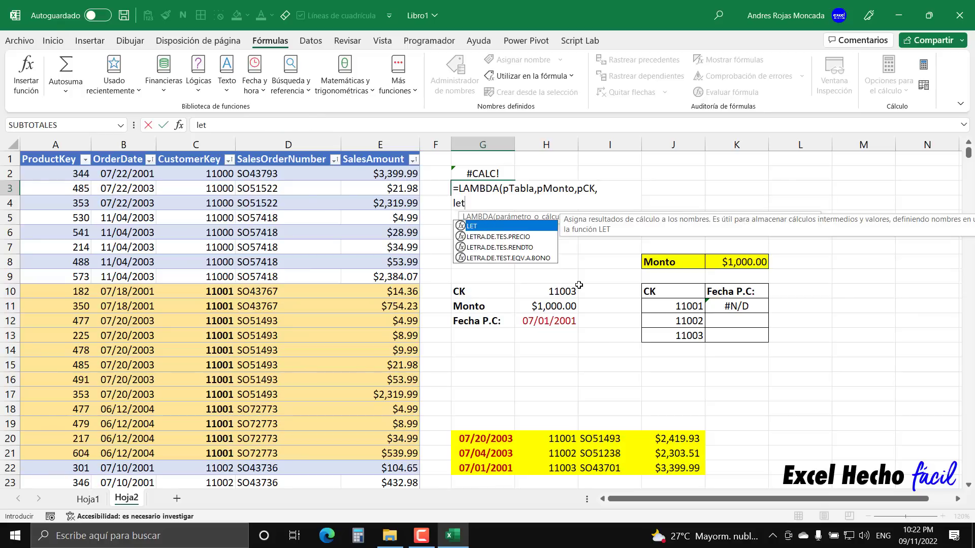
{"action": "key", "text": "Tab"}
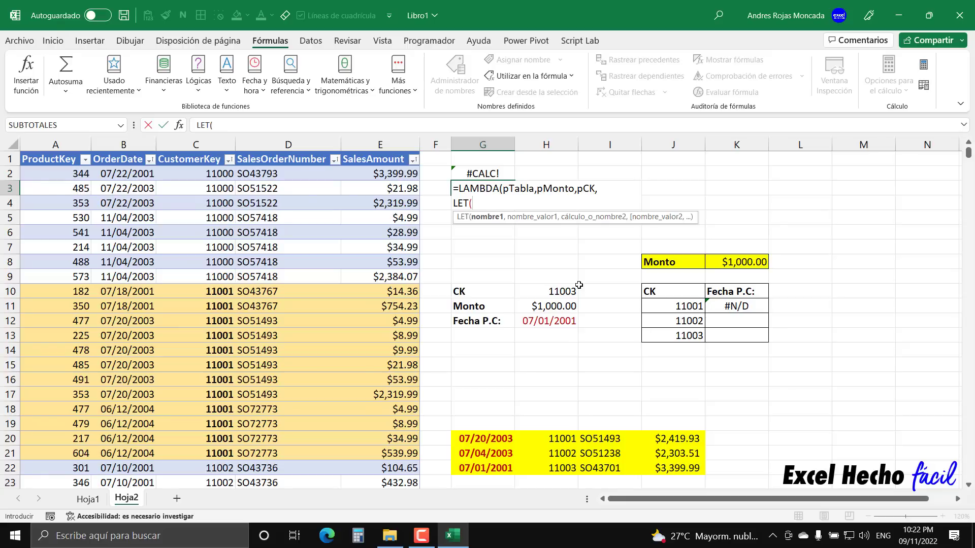
{"action": "type", "text": "nCKs"}
{"action": "left_click", "coordinate": [477, 207]}
{"action": "left_click_drag", "start_coordinate": [478, 203], "coordinate": [497, 204]}
{"action": "left_click", "coordinate": [518, 205]}
{"action": "type", "text": ","}
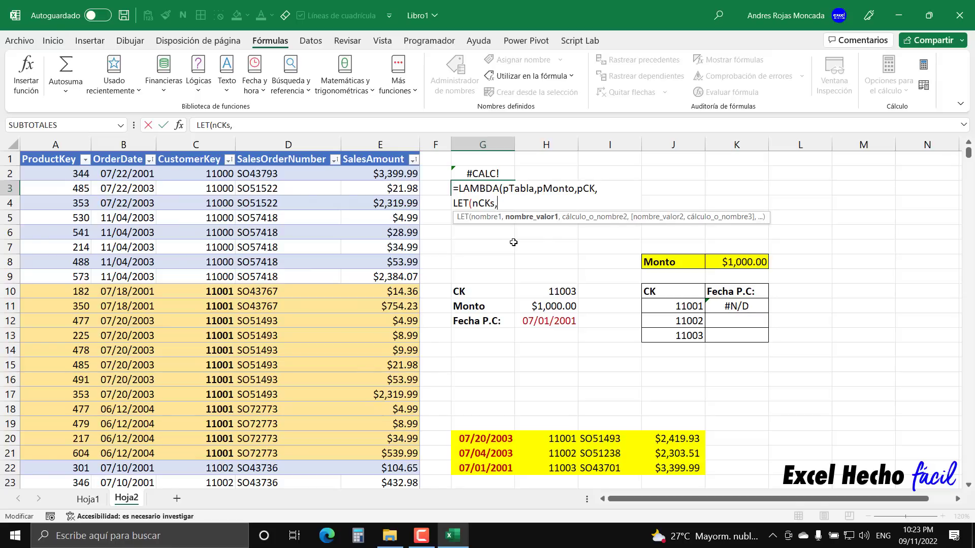
Assign CONTARA(pCK) as the value of nCKs in the LET function
{"action": "type", "text": "conta"}
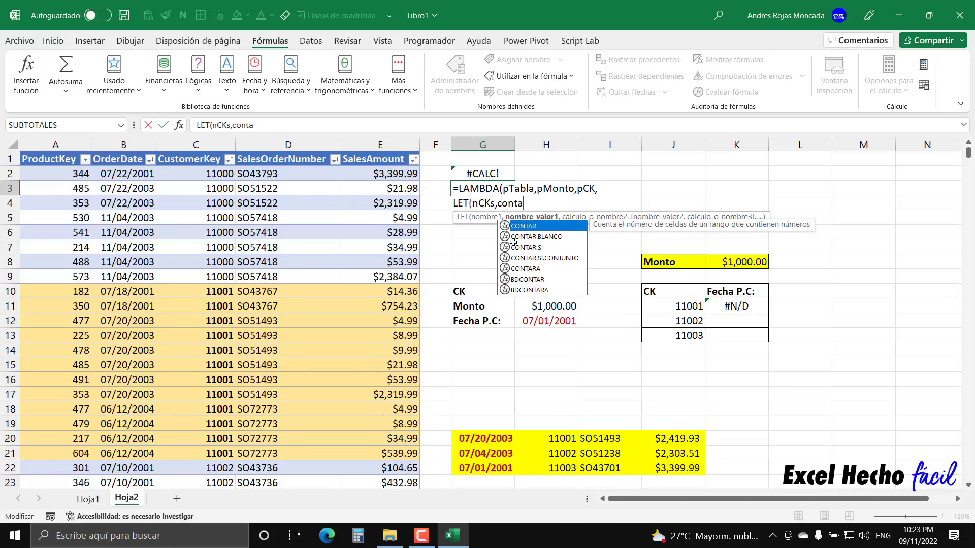
{"action": "type", "text": "ra"}
{"action": "key", "text": "Tab"}
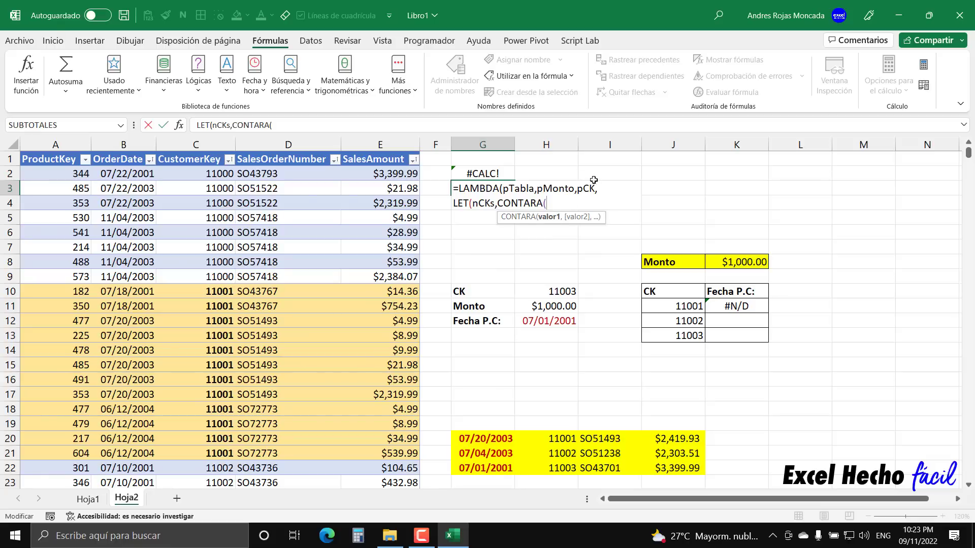
{"action": "type", "text": "pCK)"}
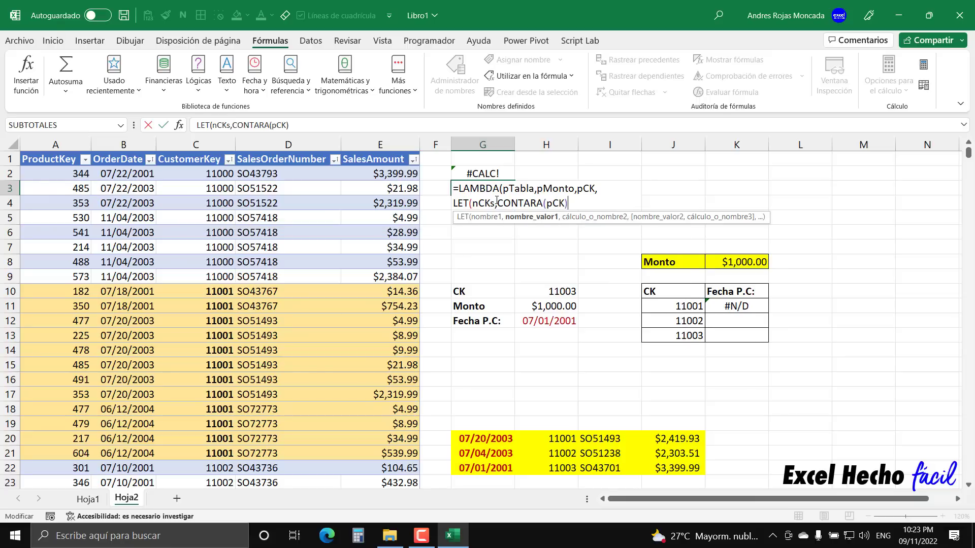
{"action": "double_click", "coordinate": [506, 200]}
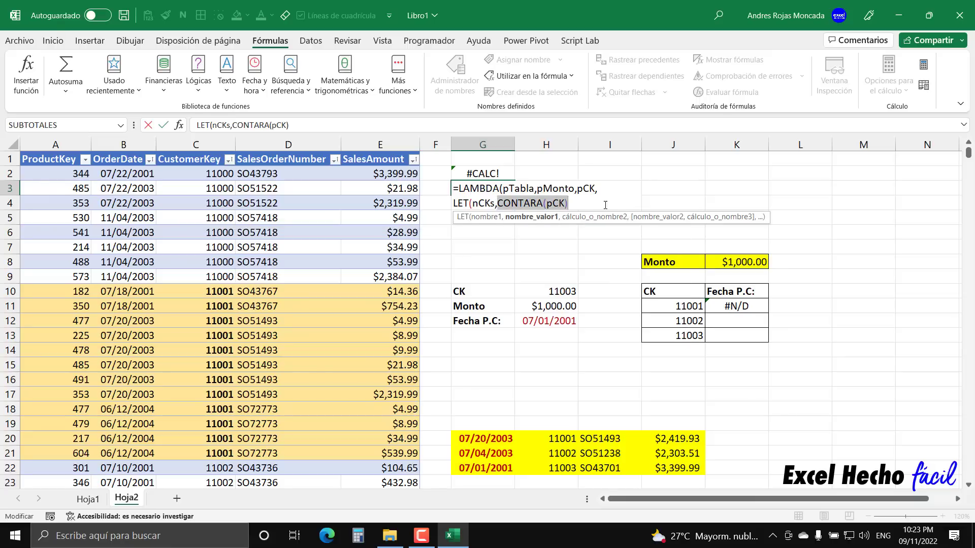
{"action": "left_click_drag", "start_coordinate": [495, 205], "coordinate": [473, 204]}
{"action": "left_click", "coordinate": [572, 204]}
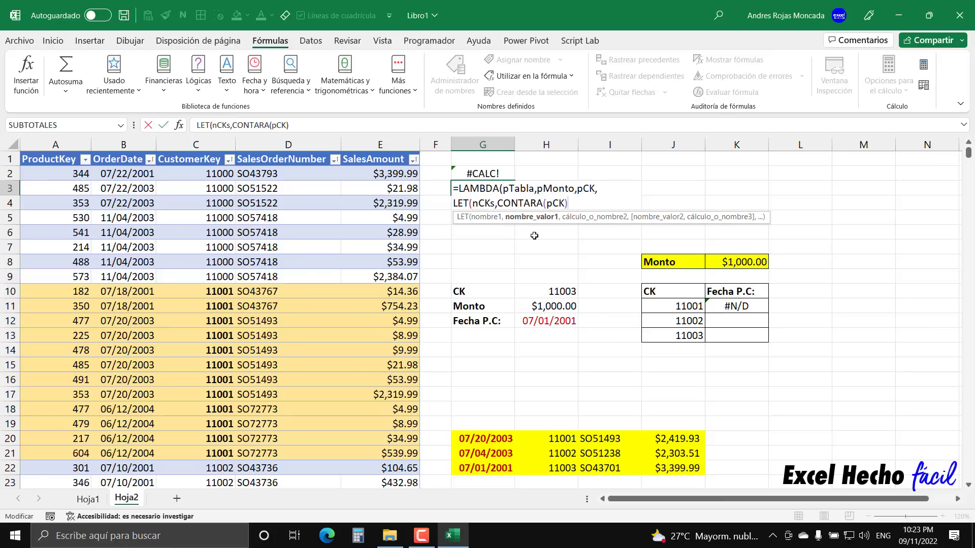
{"action": "type", "text": ","}
Add ARCHIVOMAKEARRAY on a new line as the LET calculation, with nCKs rows and 1 column
{"action": "key", "text": "alt+Return"}
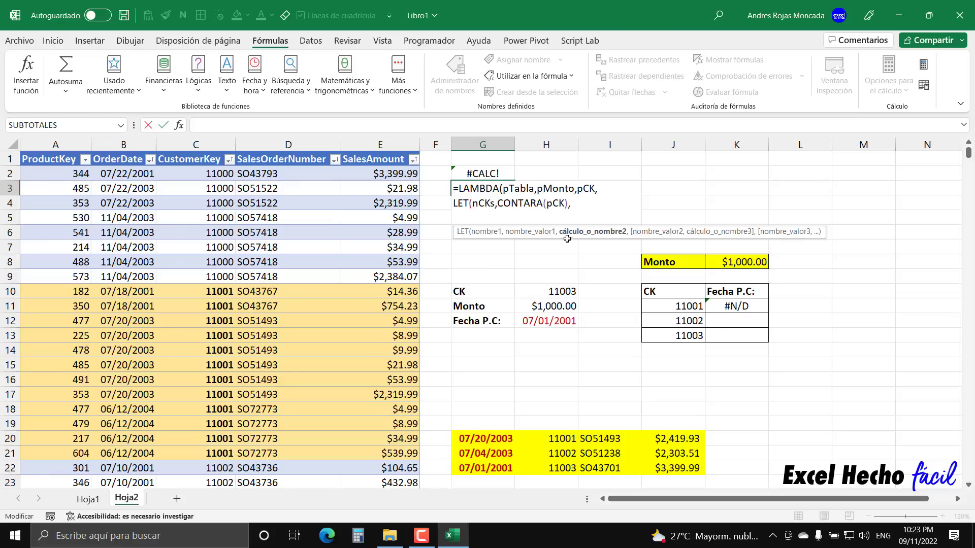
{"action": "type", "text": "ar"}
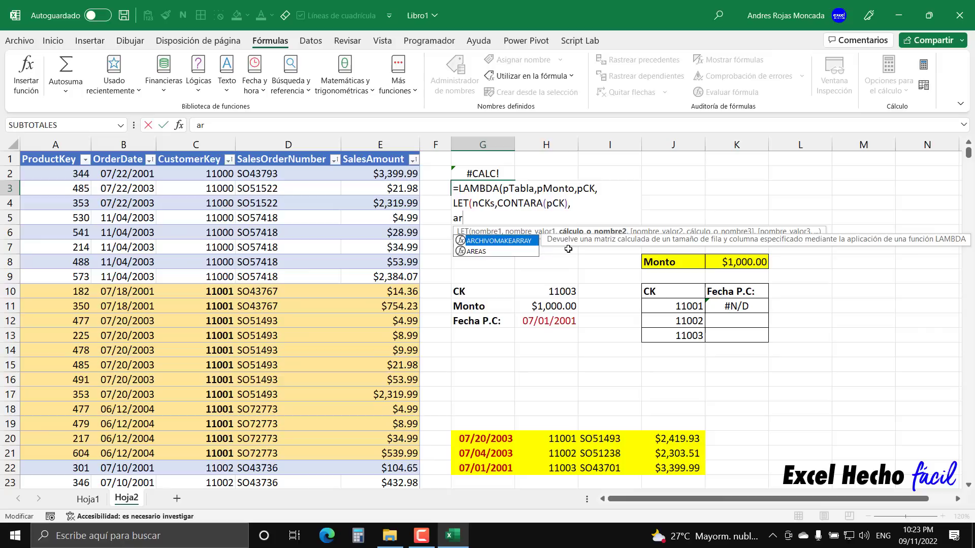
{"action": "key", "text": "Tab"}
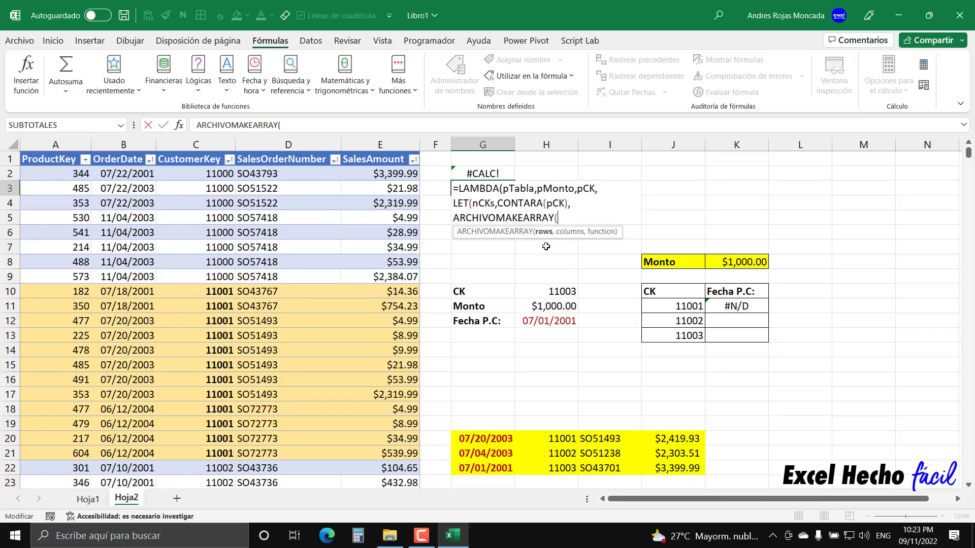
{"action": "type", "text": "n"}
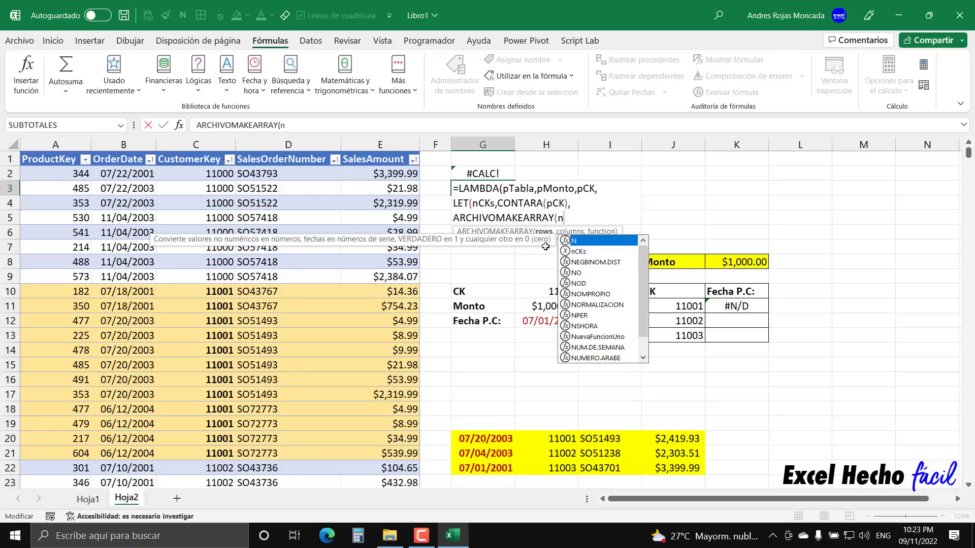
{"action": "type", "text": "ck"}
{"action": "key", "text": "Tab"}
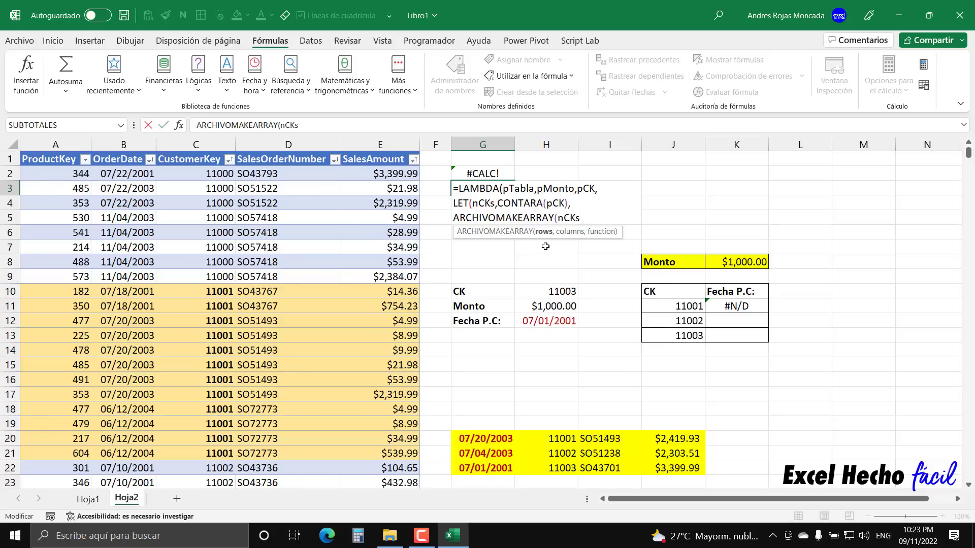
{"action": "double_click", "coordinate": [562, 217]}
{"action": "left_click_drag", "start_coordinate": [473, 204], "coordinate": [491, 206]}
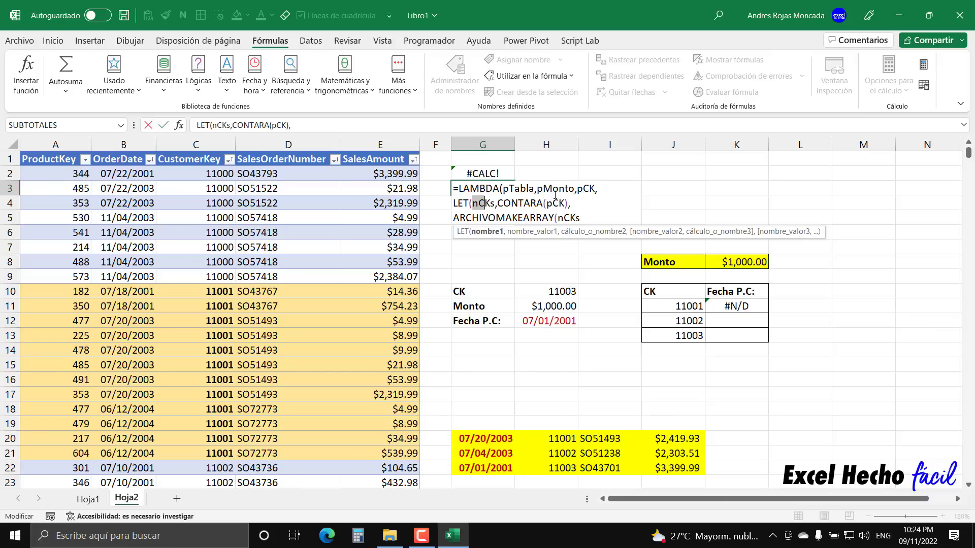
{"action": "left_click", "coordinate": [588, 217]}
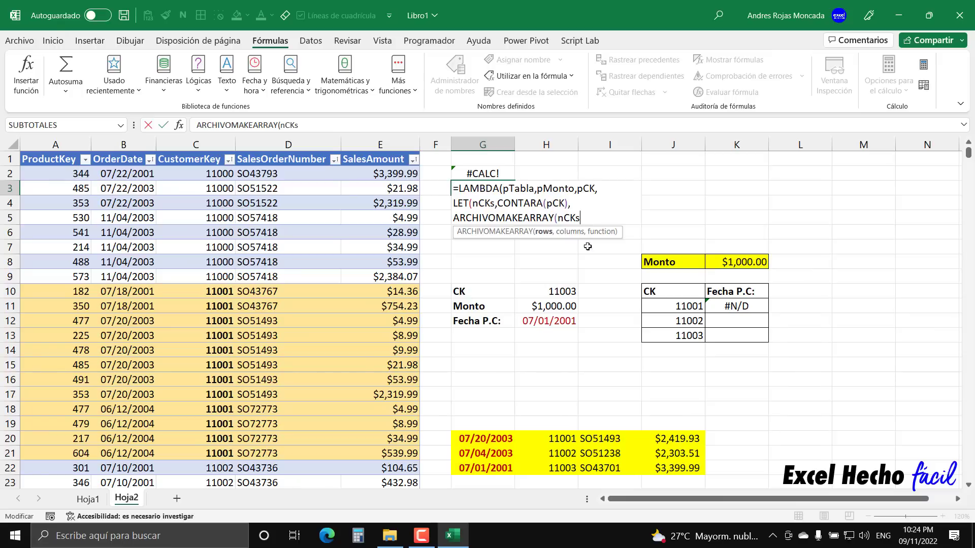
{"action": "type", "text": ",1,"}
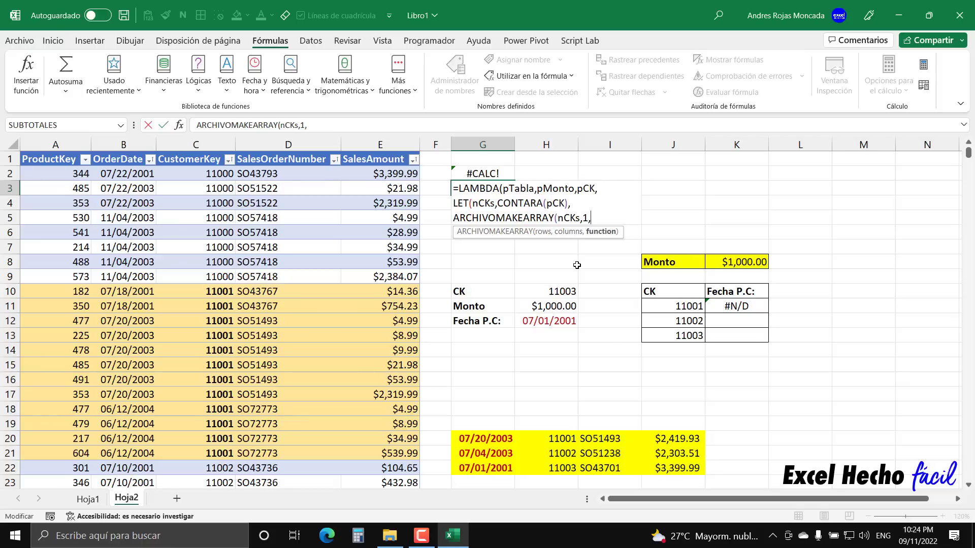
Begin a nested LAMBDA as the array's function argument, with the parameters pFil and Pcol
{"action": "type", "text": "lam"}
{"action": "key", "text": "Tab"}
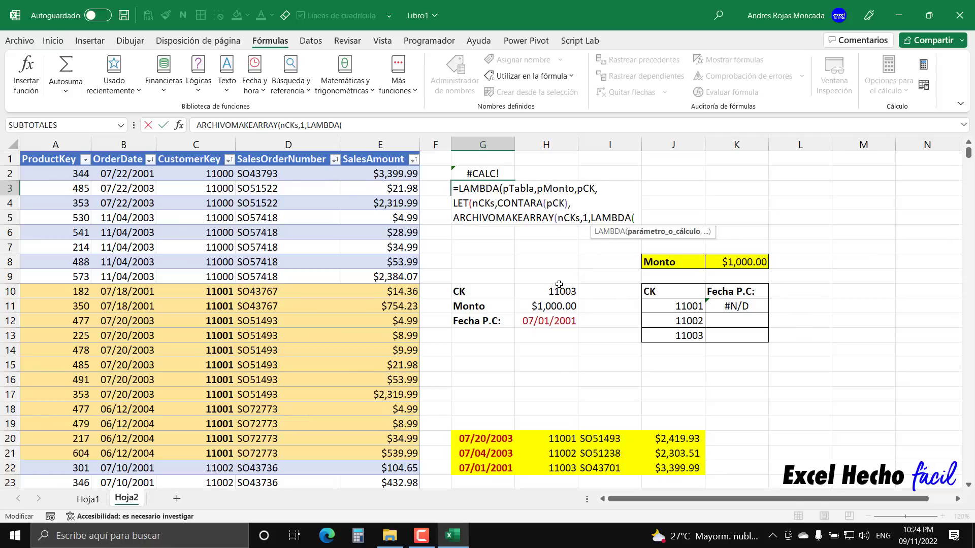
{"action": "type", "text": "pFil,PCol"}
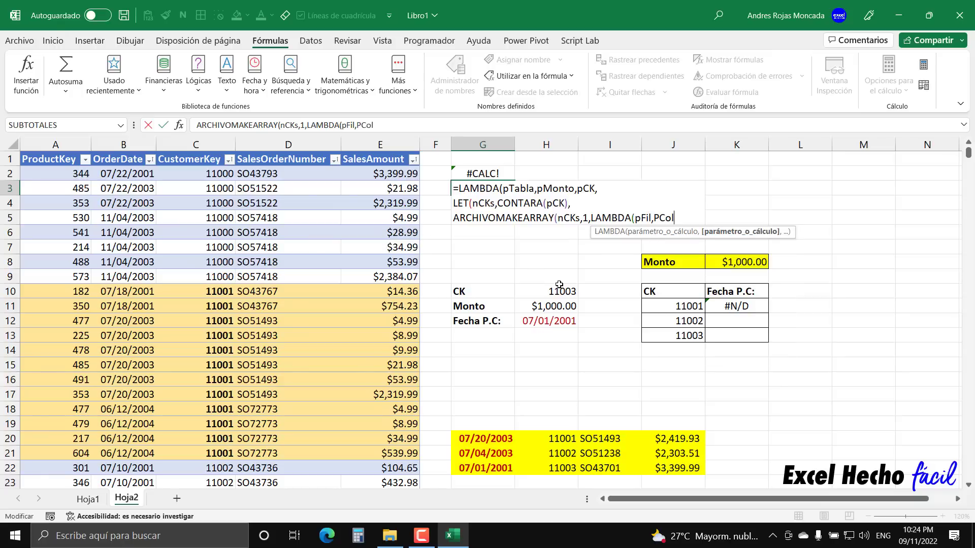
{"action": "key", "text": "BackSpace"}
{"action": "key", "text": "BackSpace"}
{"action": "key", "text": "BackSpace"}
{"action": "type", "text": "col,"}
Call NuevaFuncionUno on a new line inside the nested LAMBDA, passing pTabla and pMonto as its first two arguments
{"action": "key", "text": "alt+Return"}
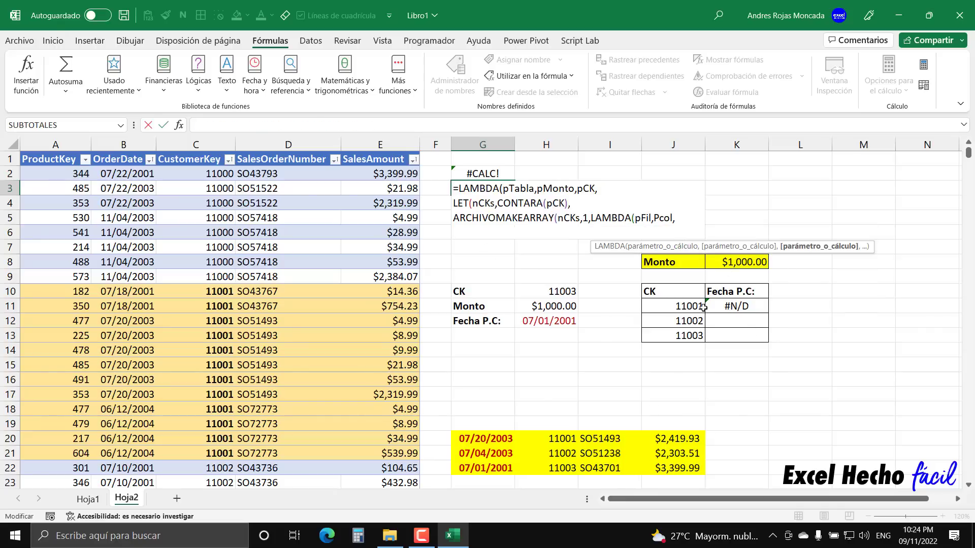
{"action": "type", "text": "nue"}
{"action": "key", "text": "Tab"}
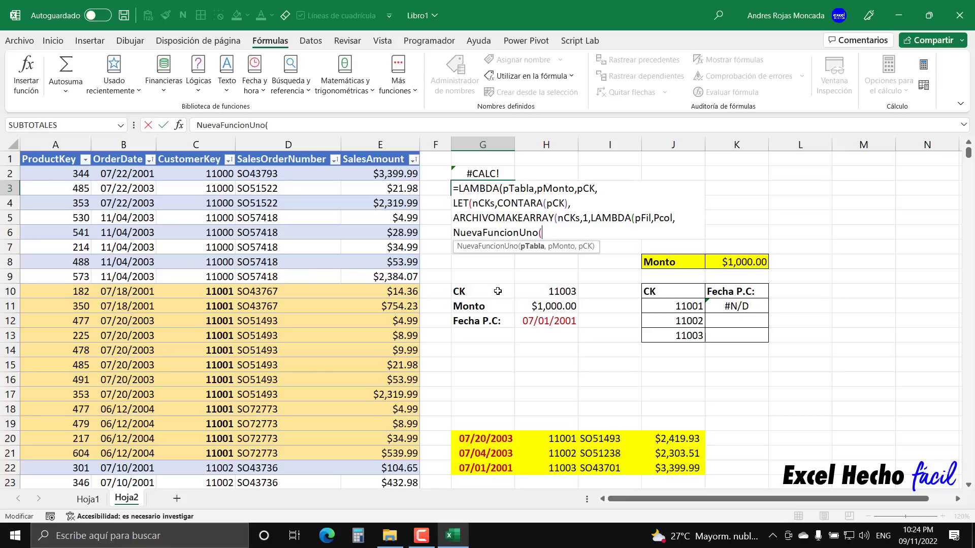
{"action": "type", "text": "pTabla,"}
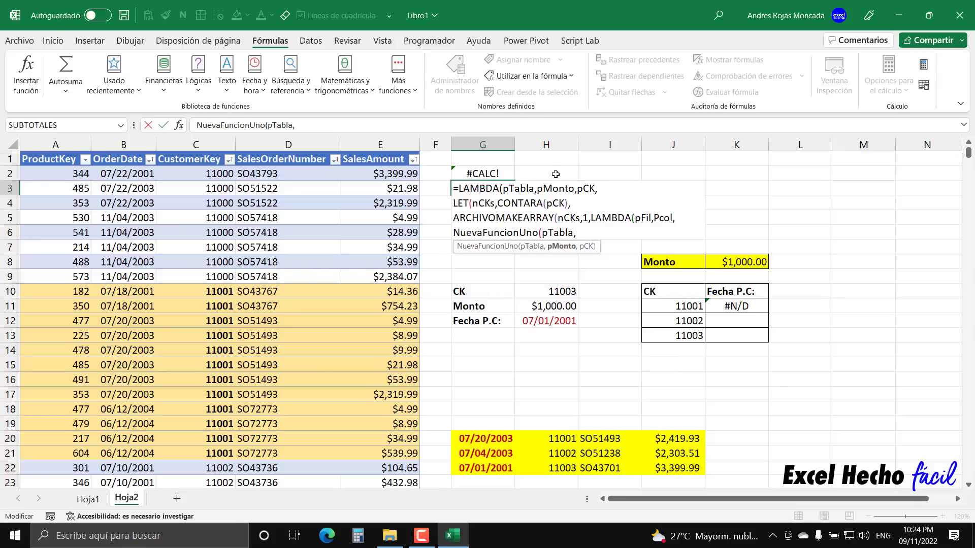
{"action": "type", "text": "mo"}
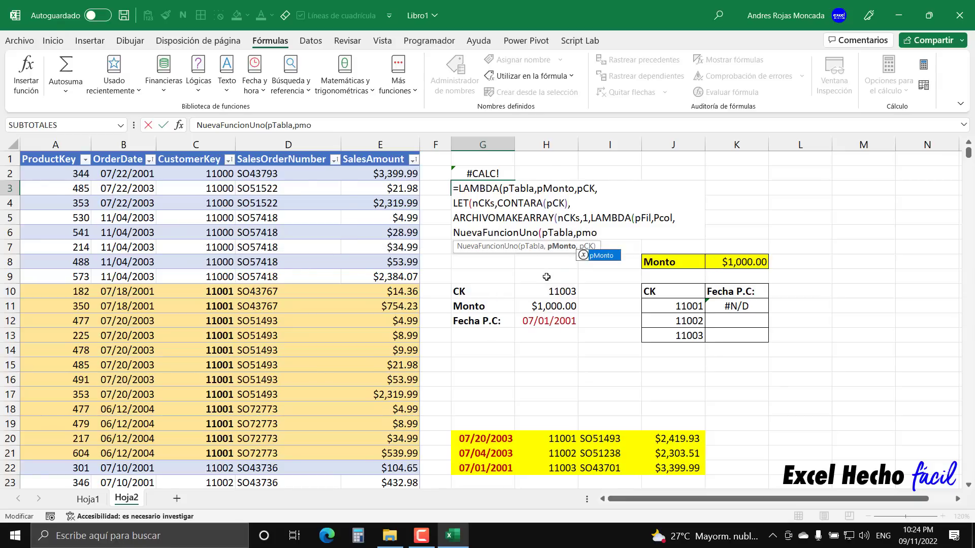
{"action": "key", "text": "Tab"}
{"action": "type", "text": ","}
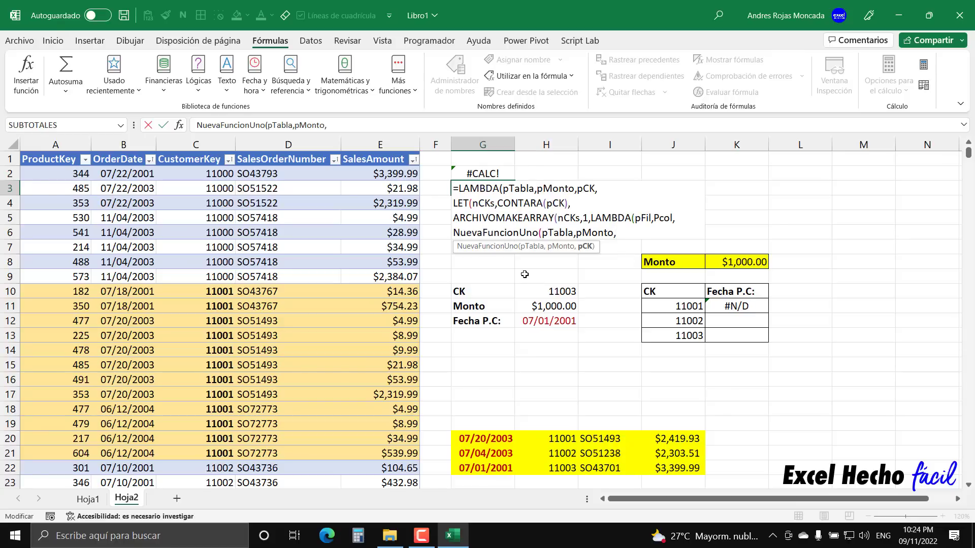
Pass INDICE(Pck,pFil) as the third argument of NuevaFuncionUno inside the nested LAMBDA
{"action": "type", "text": "io"}
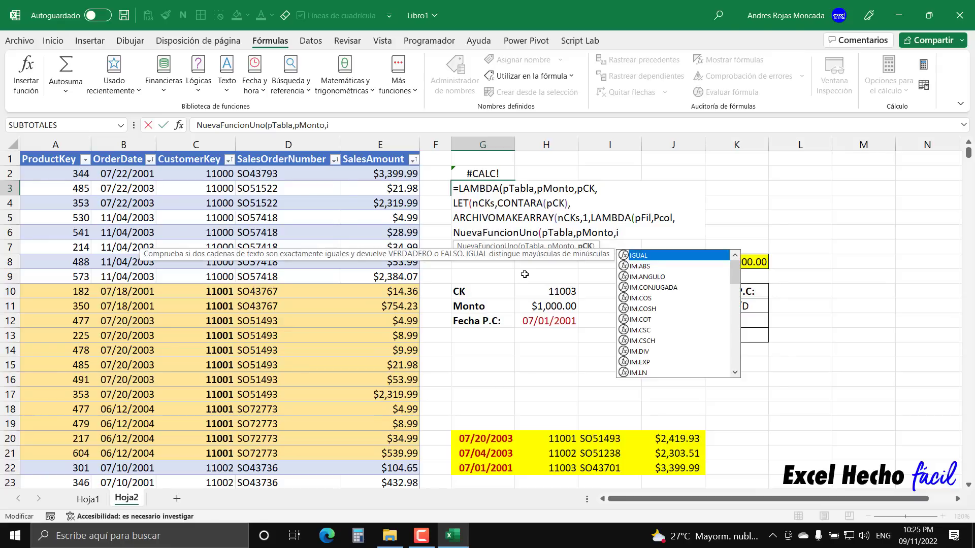
{"action": "type", "text": "n"}
{"action": "key", "text": "Tab"}
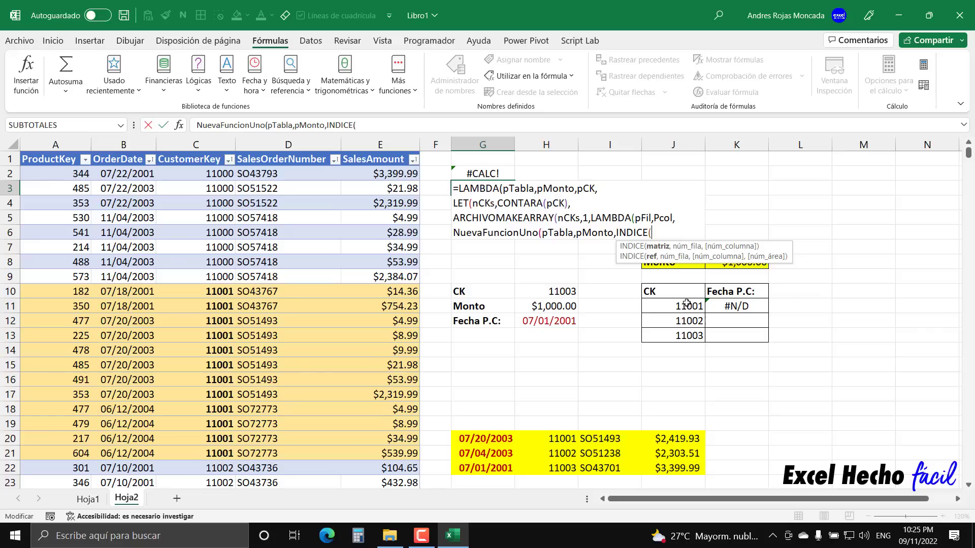
{"action": "type", "text": "pc"}
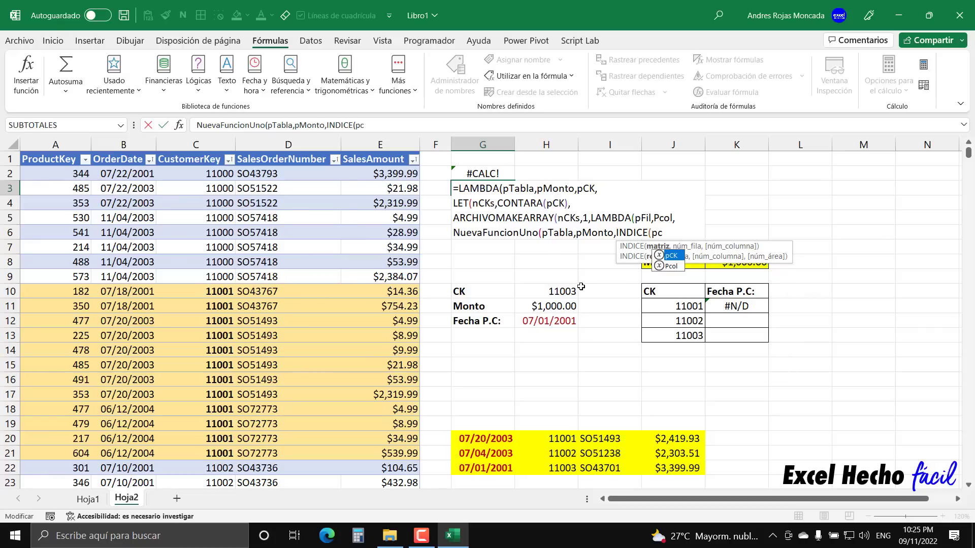
{"action": "key", "text": "Tab"}
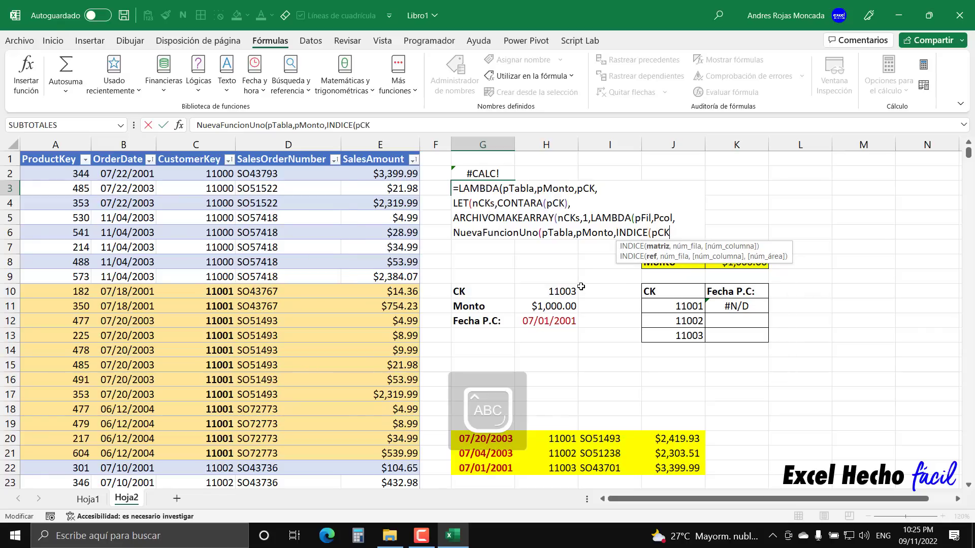
{"action": "type", "text": ","}
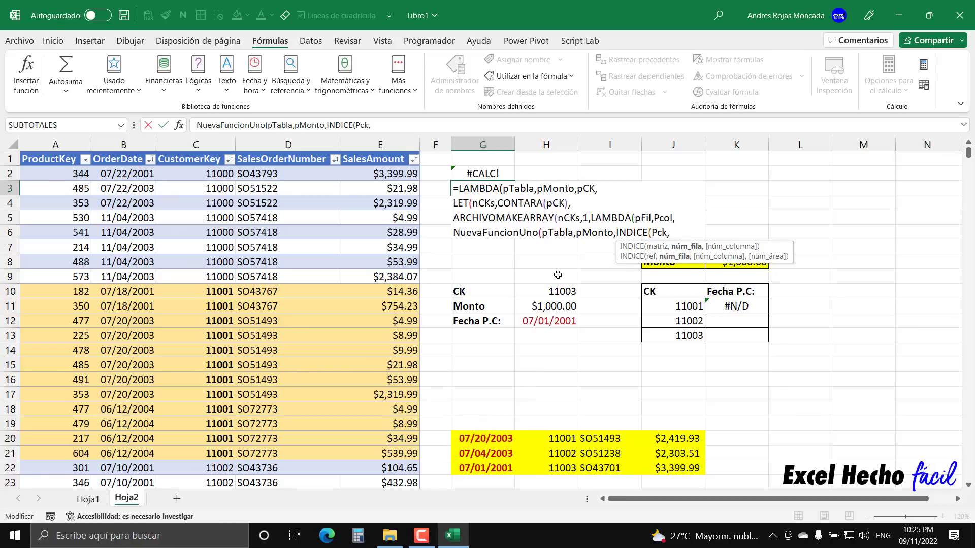
{"action": "type", "text": "pfil"}
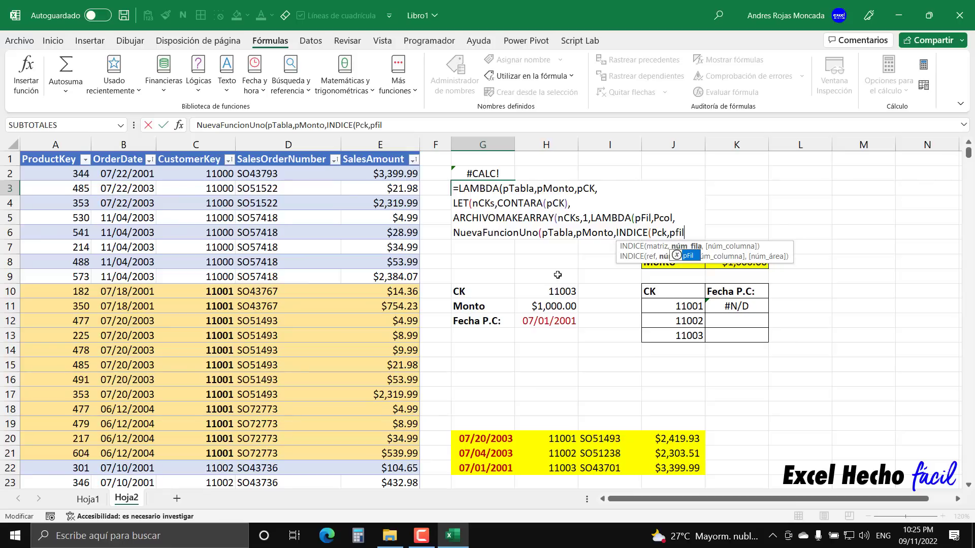
{"action": "key", "text": "Tab"}
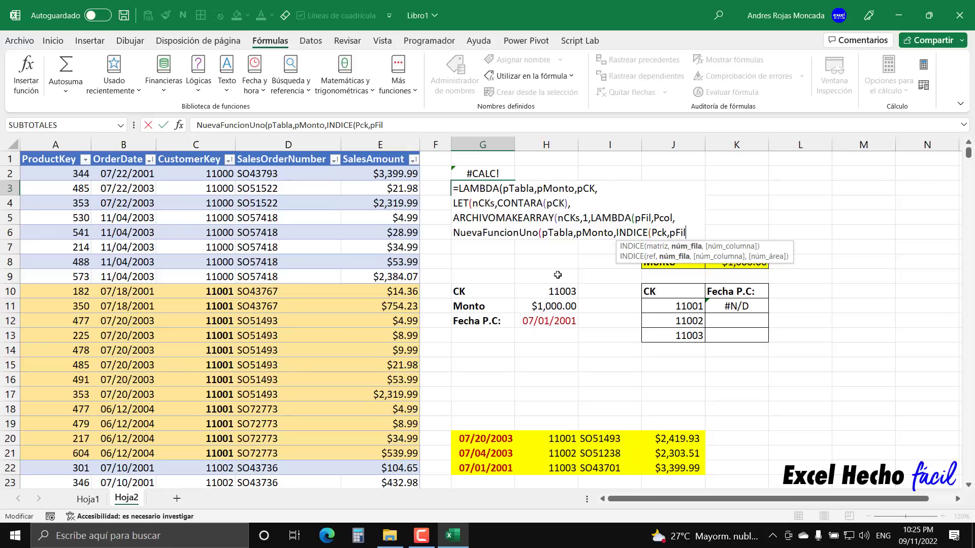
{"action": "type", "text": ")"}
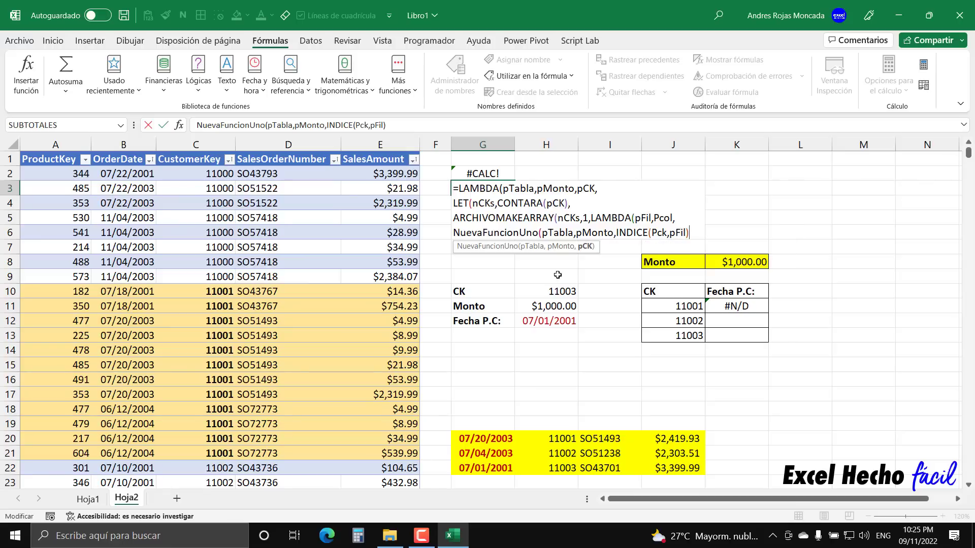
Close all the open functions, copy the complete LAMBDA formula text and enter the formula in G3
{"action": "type", "text": ")"}
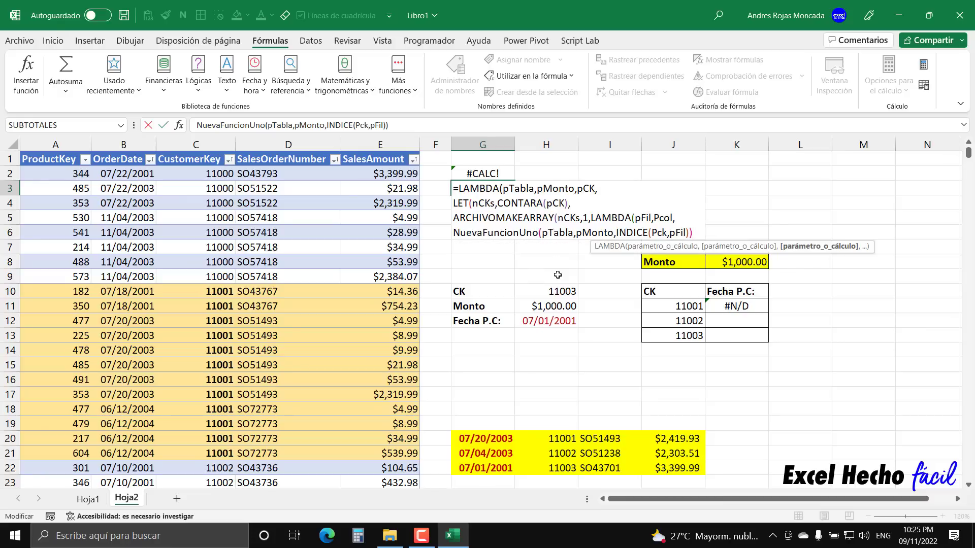
{"action": "type", "text": ")"}
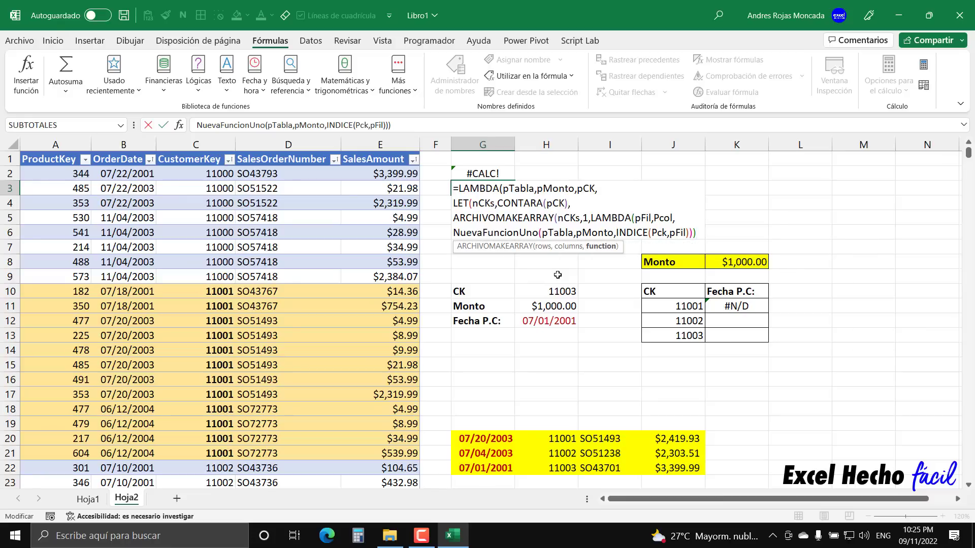
{"action": "type", "text": ")"}
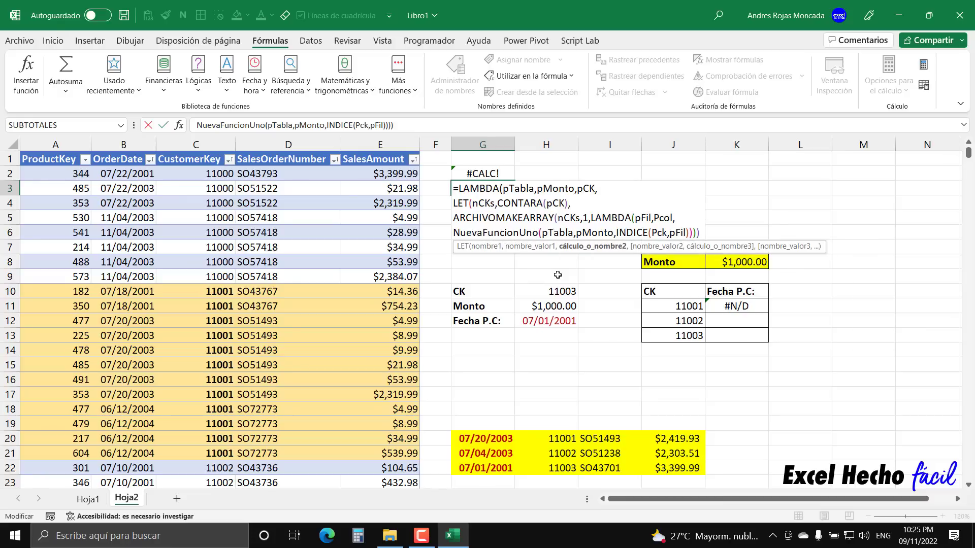
{"action": "type", "text": ")"}
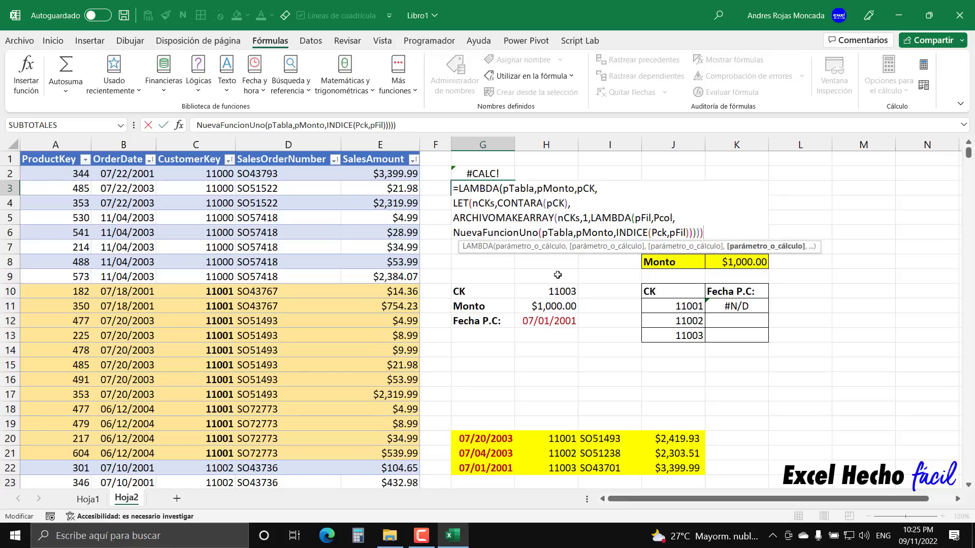
{"action": "type", "text": ")"}
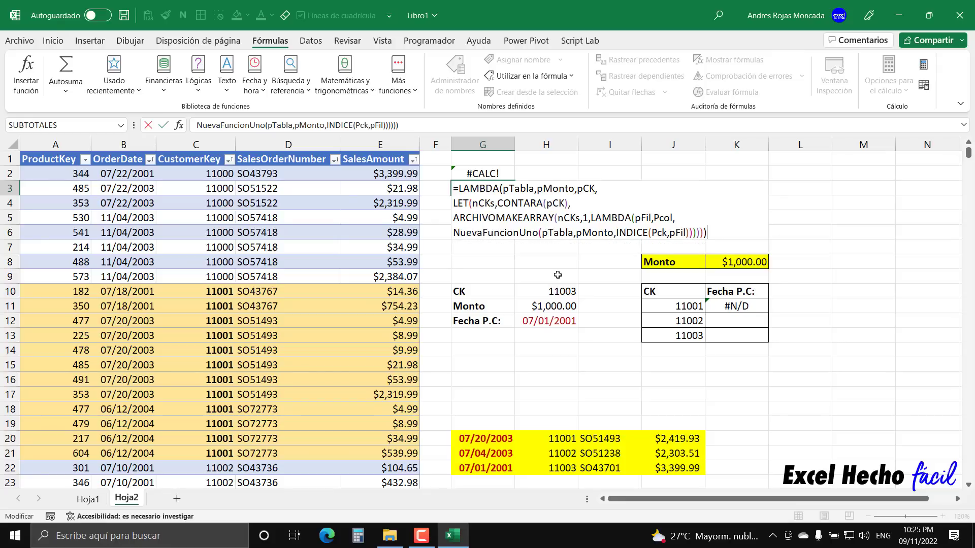
{"action": "key", "text": "ctrl+shift+Home"}
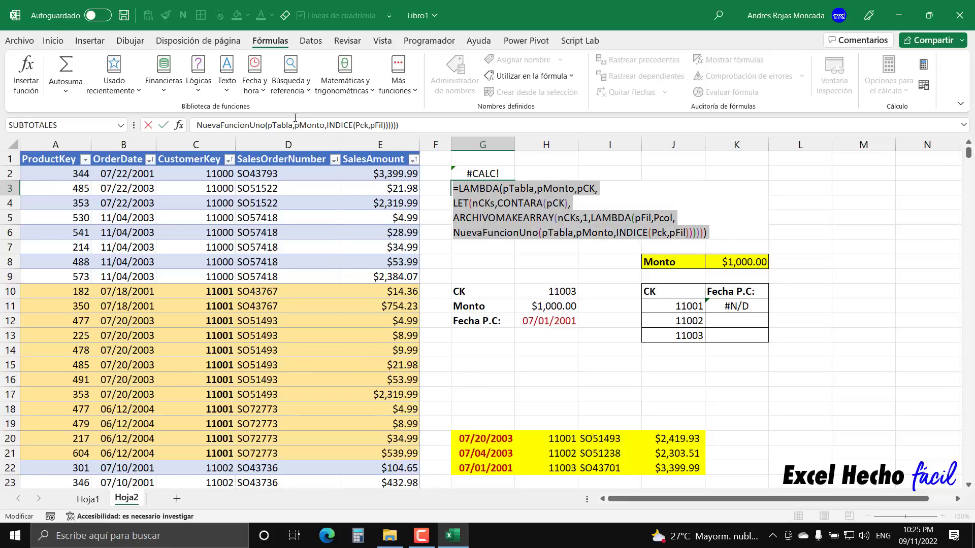
{"action": "key", "text": "Return"}
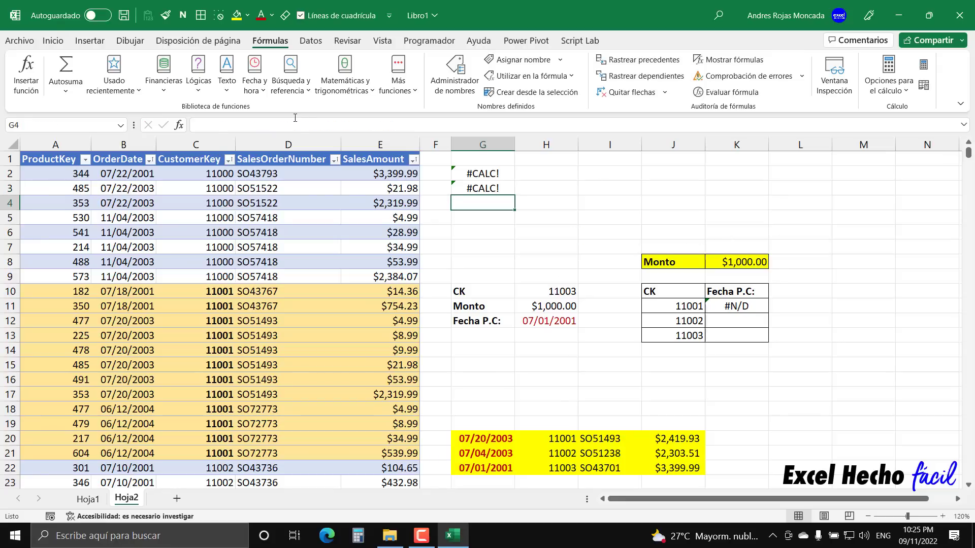
Start a new defined name called NuevaFuncionUnoX with empty cell G1 selected
{"action": "left_click", "coordinate": [476, 191]}
{"action": "left_click", "coordinate": [493, 153]}
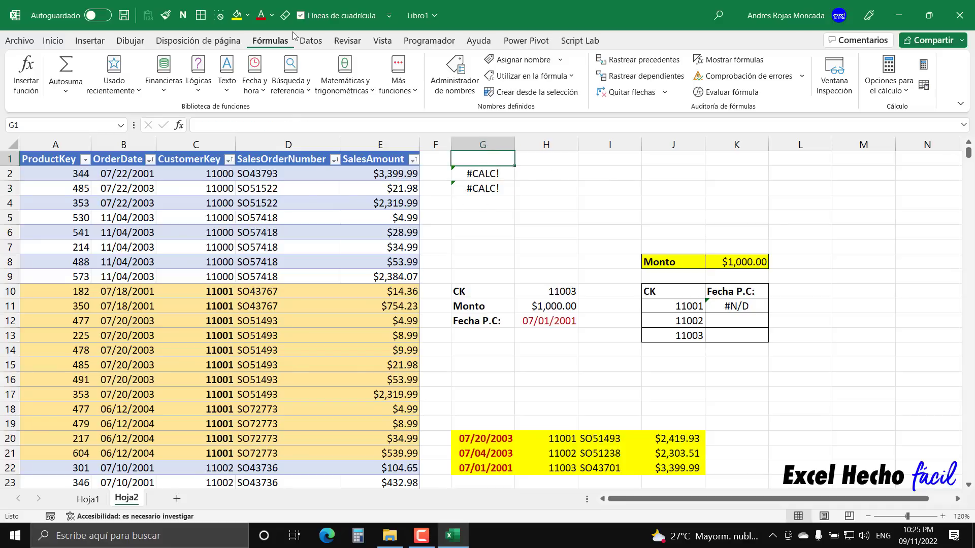
{"action": "key", "text": "ctrl+F3"}
{"action": "left_click", "coordinate": [485, 136]}
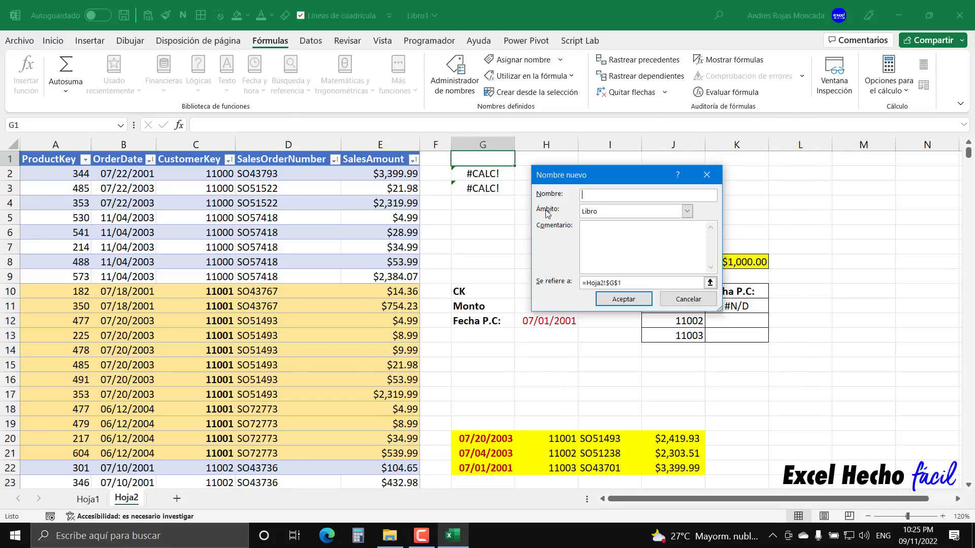
{"action": "type", "text": "NuevaFuncionDosX"}
{"action": "key", "text": "BackSpace"}
{"action": "key", "text": "BackSpace"}
{"action": "key", "text": "BackSpace"}
{"action": "key", "text": "BackSpace"}
{"action": "type", "text": "UnoX"}
Make the new name refer to the copied LAMBDA formula, then save it and close the name manager
{"action": "left_click", "coordinate": [709, 283]}
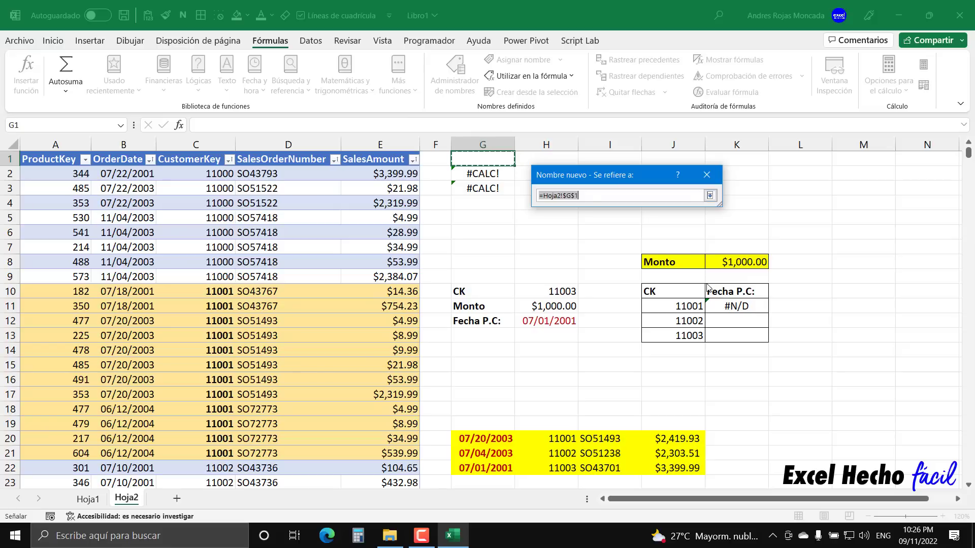
{"action": "key", "text": "BackSpace"}
{"action": "key", "text": "ctrl+v"}
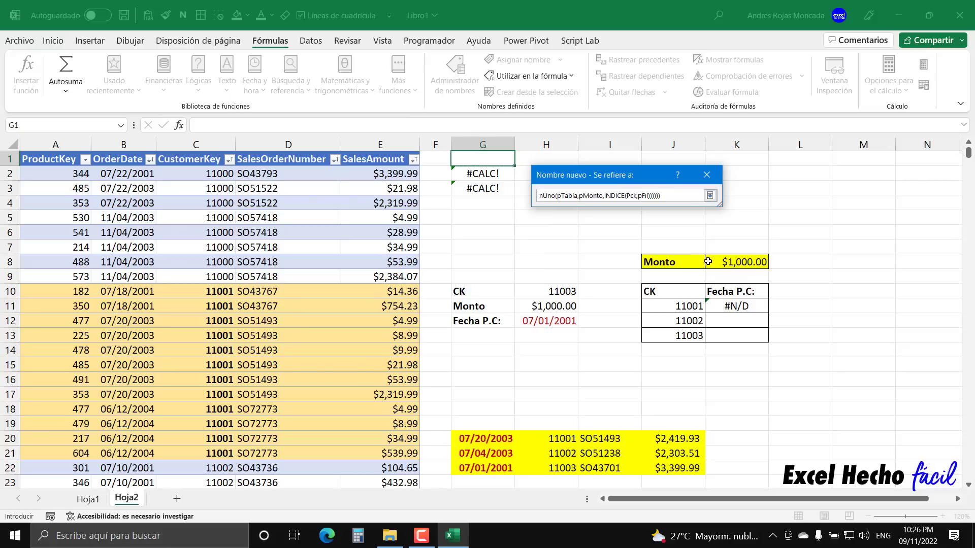
{"action": "left_click", "coordinate": [710, 196]}
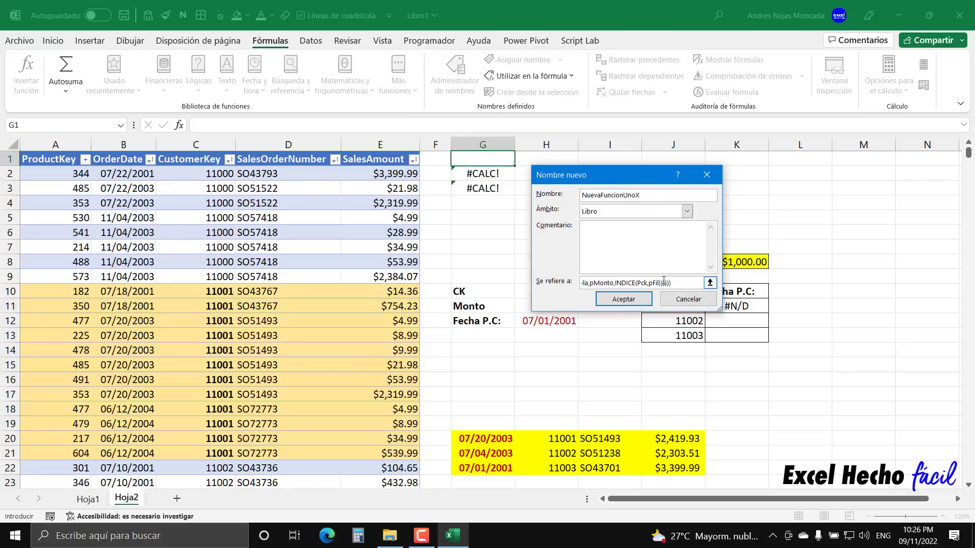
{"action": "left_click", "coordinate": [623, 300]}
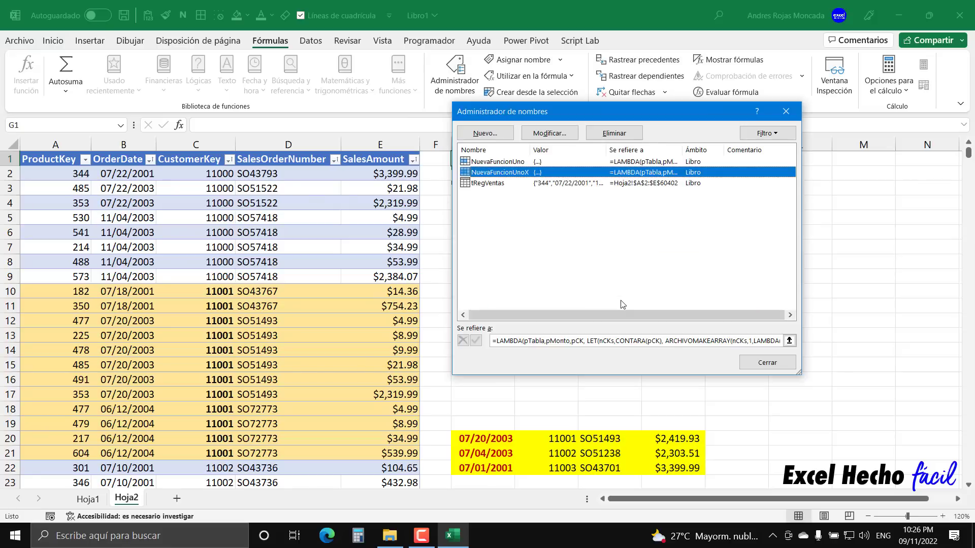
{"action": "left_click", "coordinate": [759, 363]}
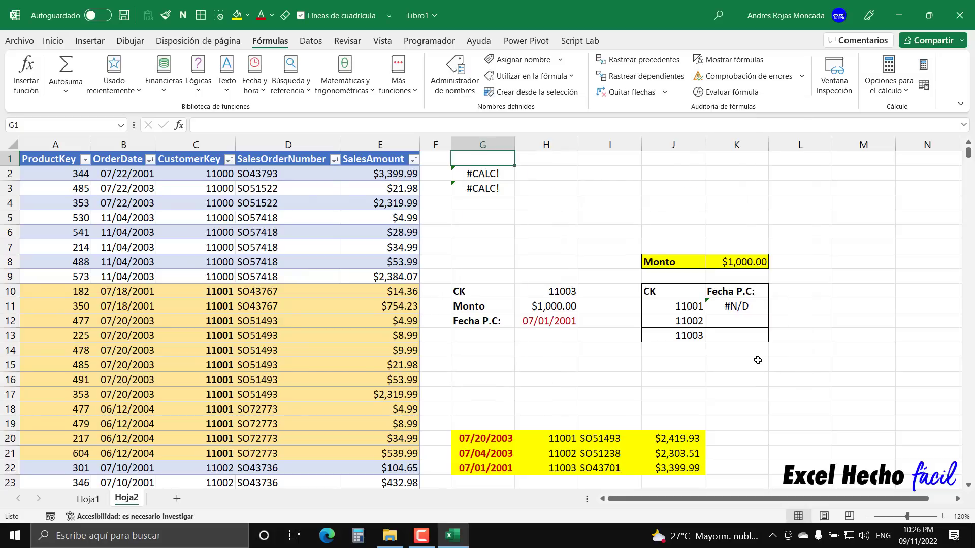
Change the function in K11 to NuevaFuncionUnoX, keeping the arguments tRegVentas, K8 and J11:J13
{"action": "left_click", "coordinate": [744, 306]}
{"action": "double_click", "coordinate": [744, 306]}
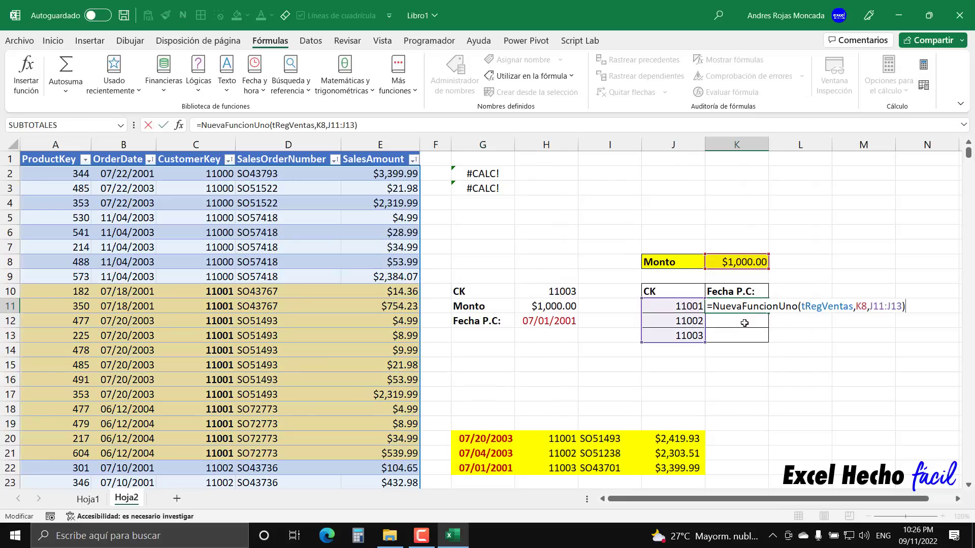
{"action": "left_click_drag", "start_coordinate": [799, 306], "coordinate": [780, 307]}
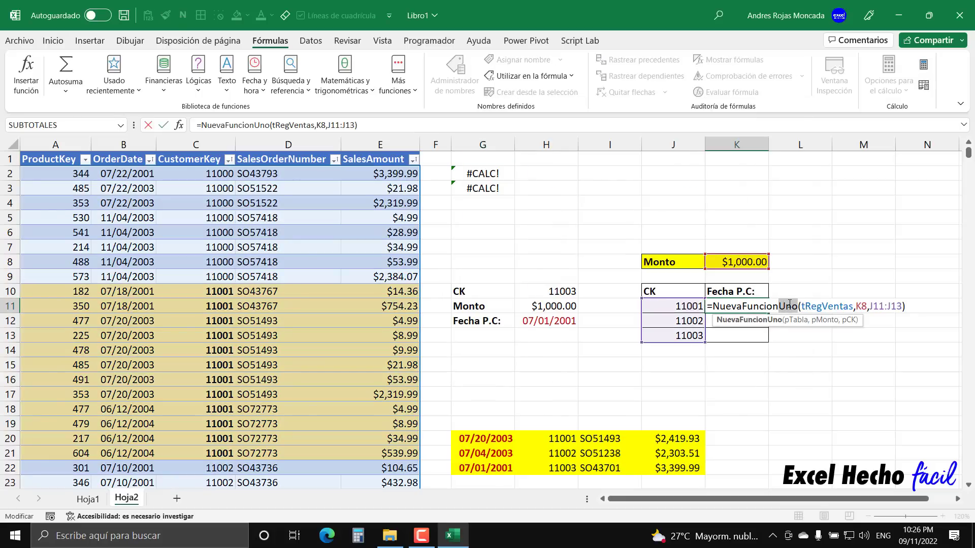
{"action": "left_click", "coordinate": [798, 306]}
{"action": "type", "text": "x"}
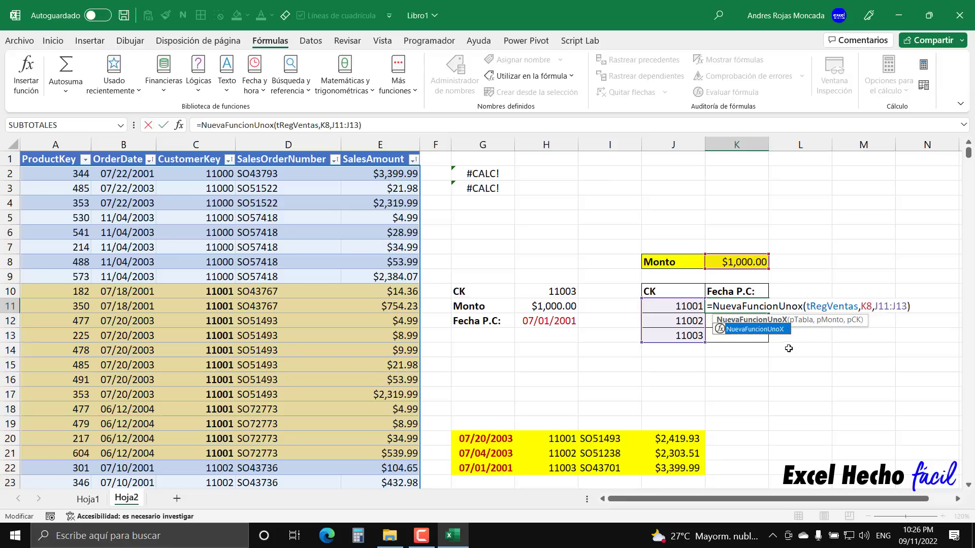
{"action": "double_click", "coordinate": [782, 331]}
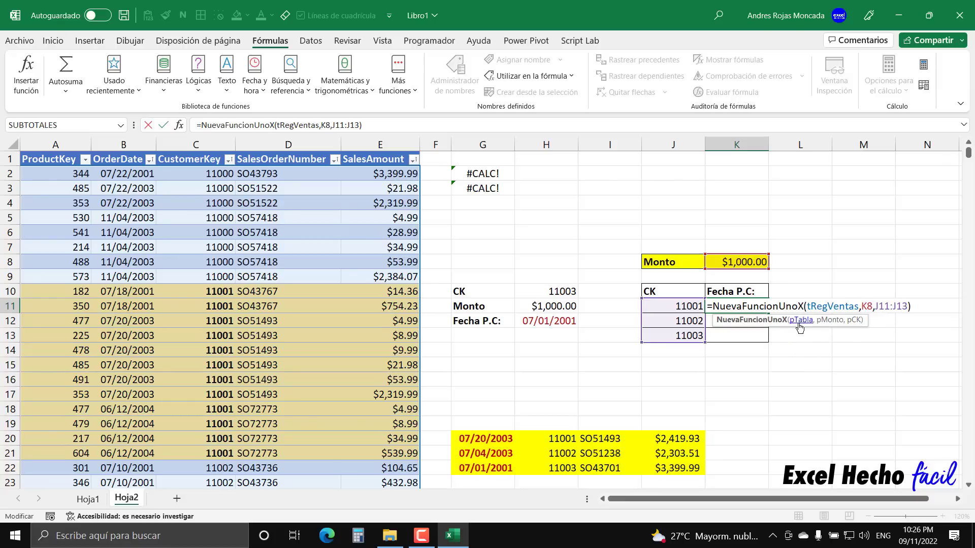
{"action": "left_click", "coordinate": [797, 320]}
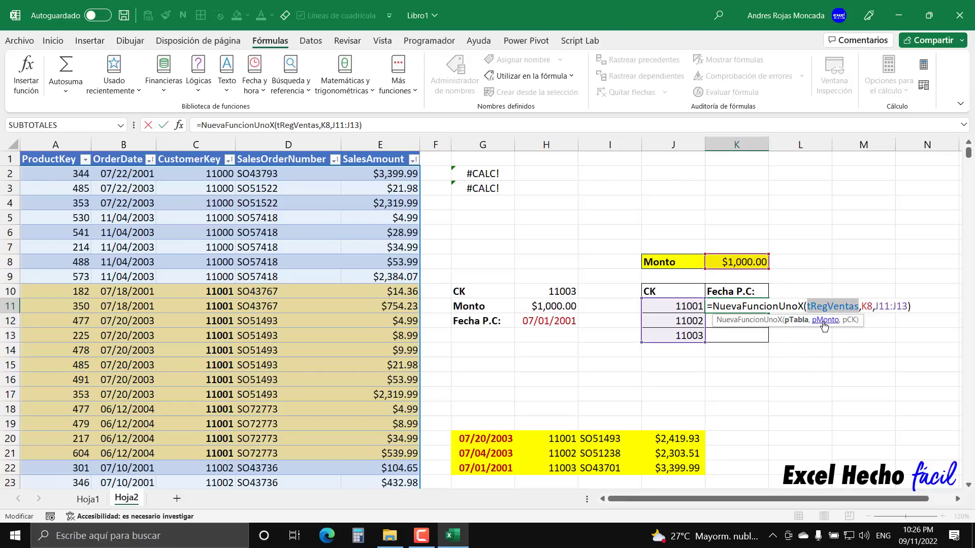
{"action": "left_click", "coordinate": [826, 319]}
{"action": "left_click", "coordinate": [848, 320]}
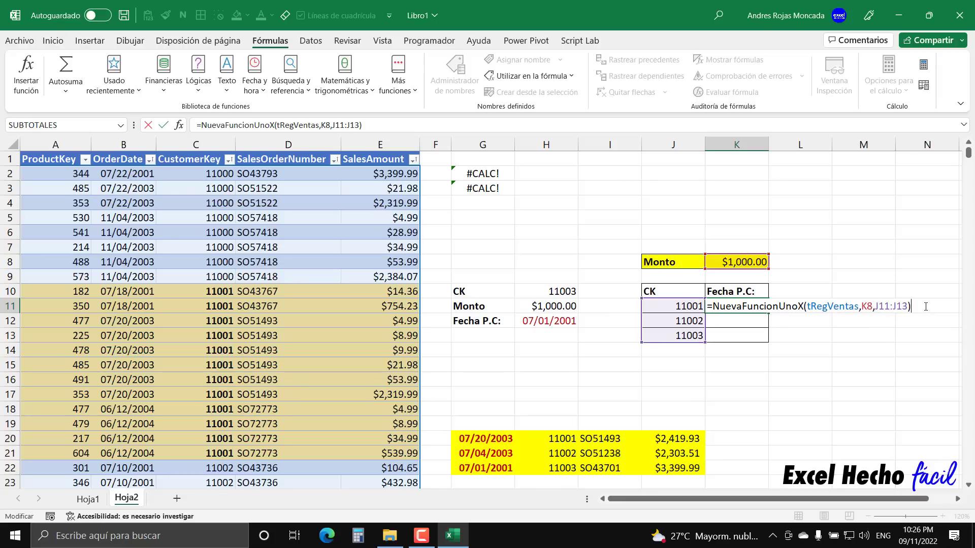
{"action": "key", "text": "Return"}
Compare the dates in K11:K13 for each customer key with the expected dates in G20:G22
{"action": "left_click_drag", "start_coordinate": [755, 308], "coordinate": [753, 341]}
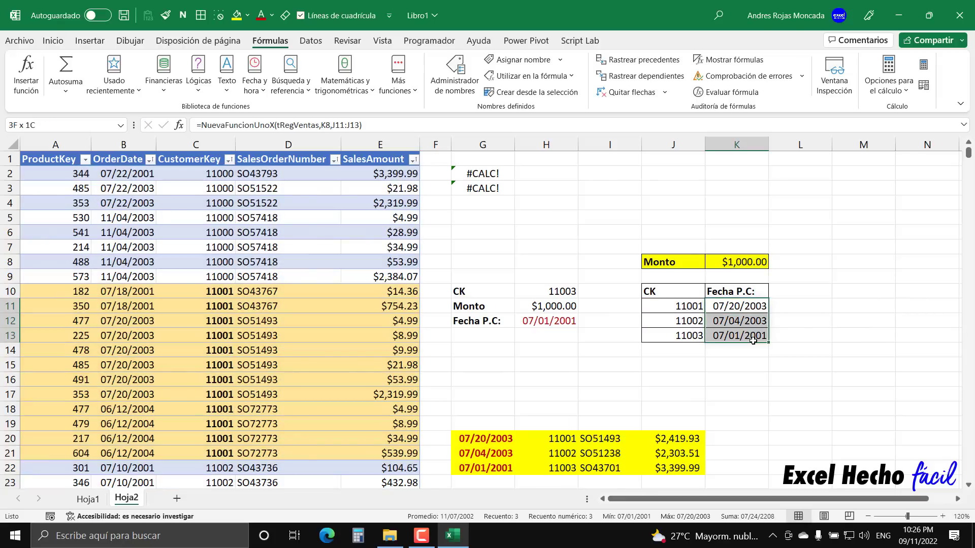
{"action": "left_click", "coordinate": [728, 305]}
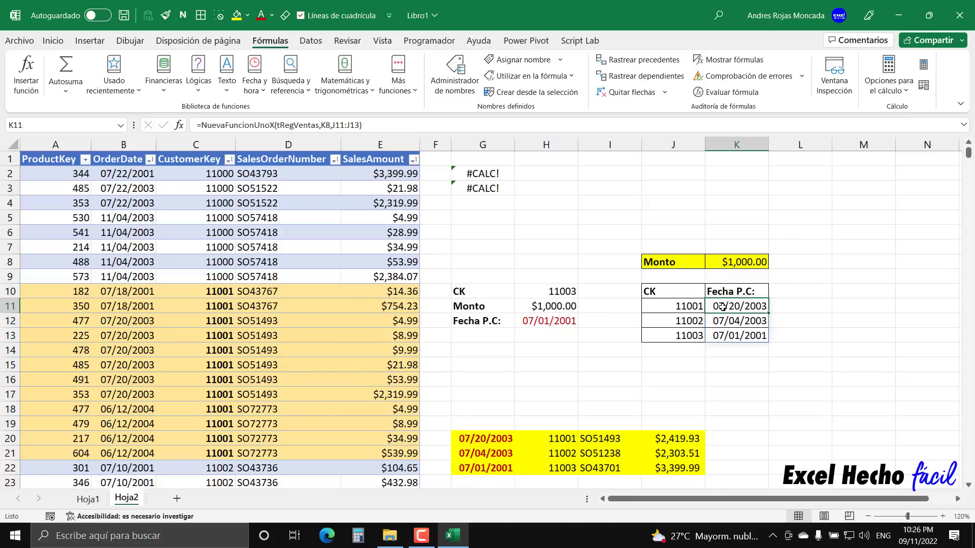
{"action": "left_click", "coordinate": [501, 439]}
{"action": "left_click", "coordinate": [501, 453]}
{"action": "left_click", "coordinate": [497, 467]}
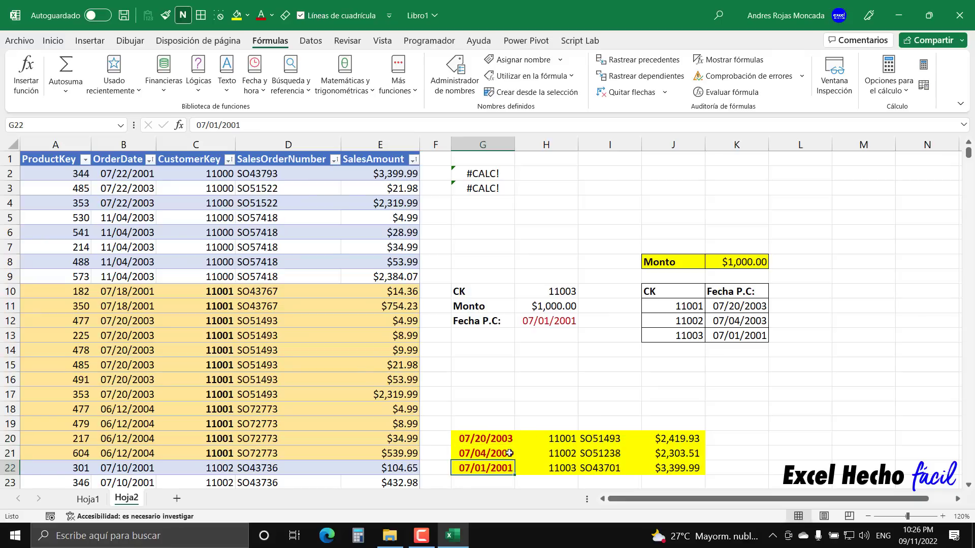
{"action": "left_click", "coordinate": [729, 308]}
{"action": "left_click", "coordinate": [731, 320]}
{"action": "left_click", "coordinate": [730, 334]}
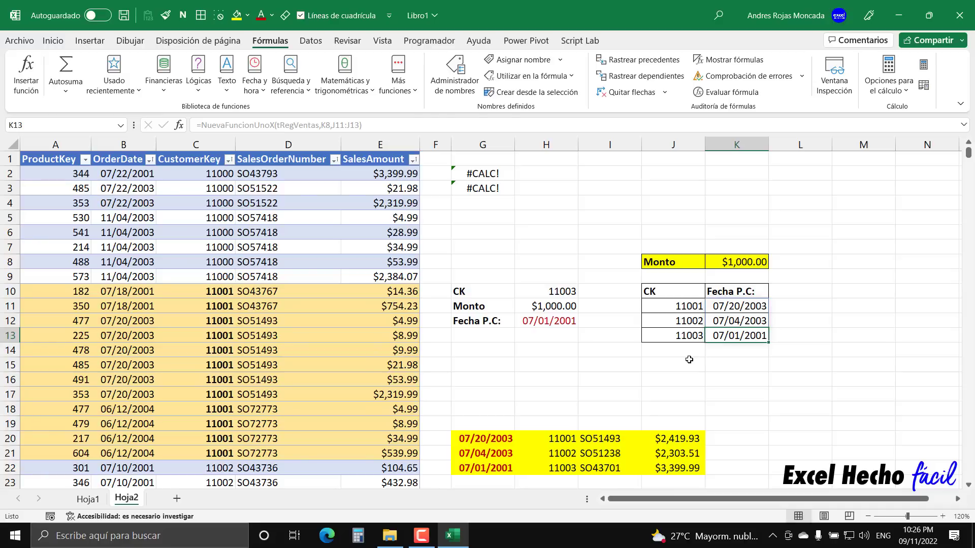
{"action": "left_click", "coordinate": [686, 309]}
{"action": "left_click", "coordinate": [685, 322]}
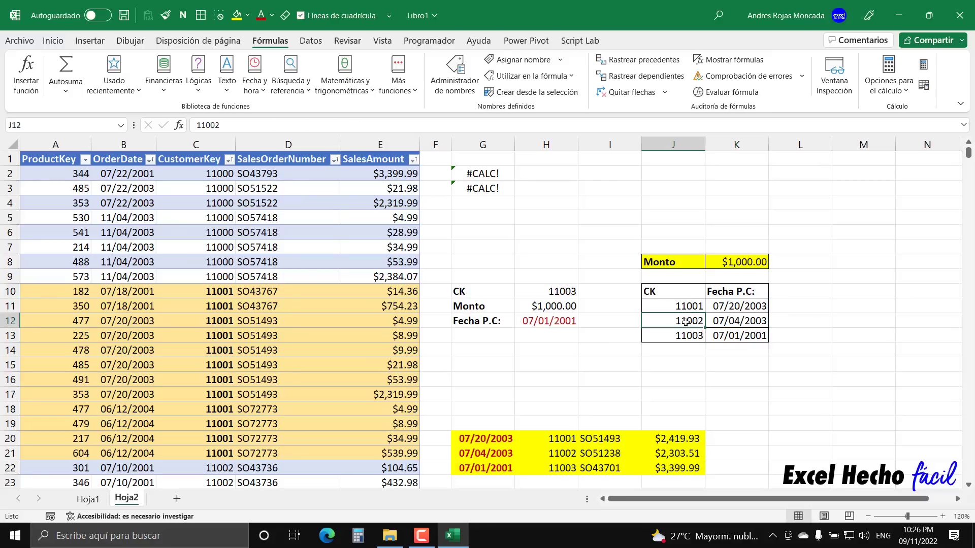
{"action": "left_click", "coordinate": [686, 335]}
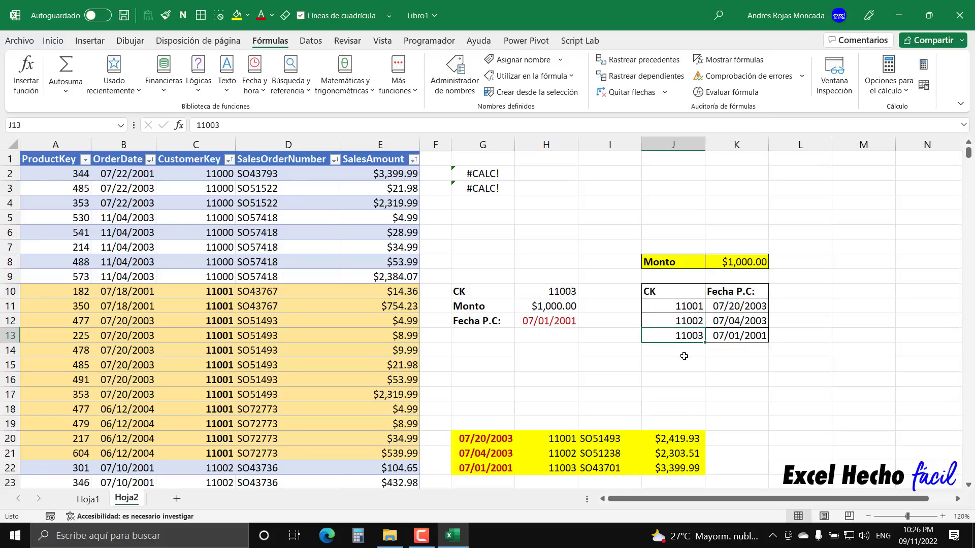
{"action": "left_click", "coordinate": [718, 306]}
{"action": "left_click", "coordinate": [494, 172]}
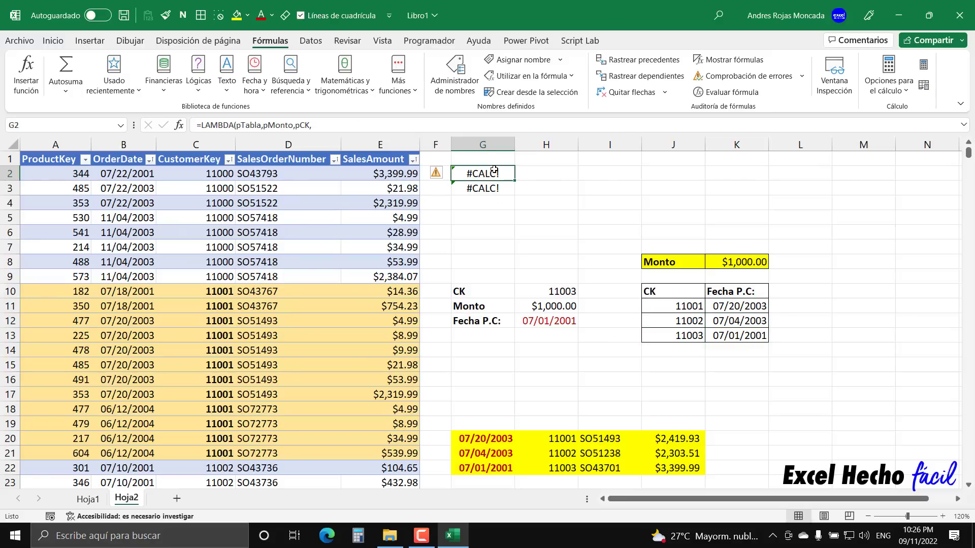
Review the LAMBDA formulas in G2 and G3, focusing on how G3 calls NuevaFuncionUno for each customer key
{"action": "double_click", "coordinate": [494, 171]}
{"action": "key", "text": "Escape"}
{"action": "left_click", "coordinate": [493, 191]}
{"action": "double_click", "coordinate": [493, 195]}
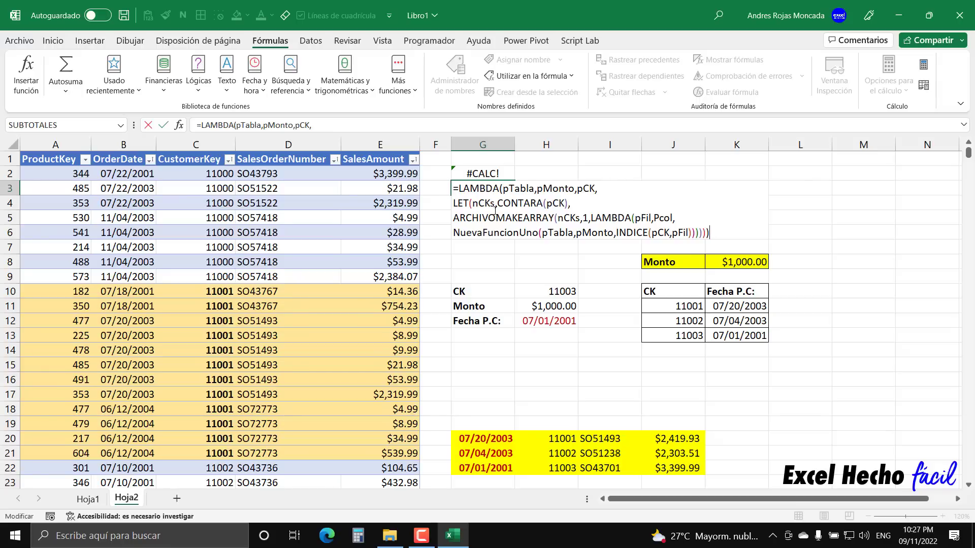
{"action": "key", "text": "ctrl+Return"}
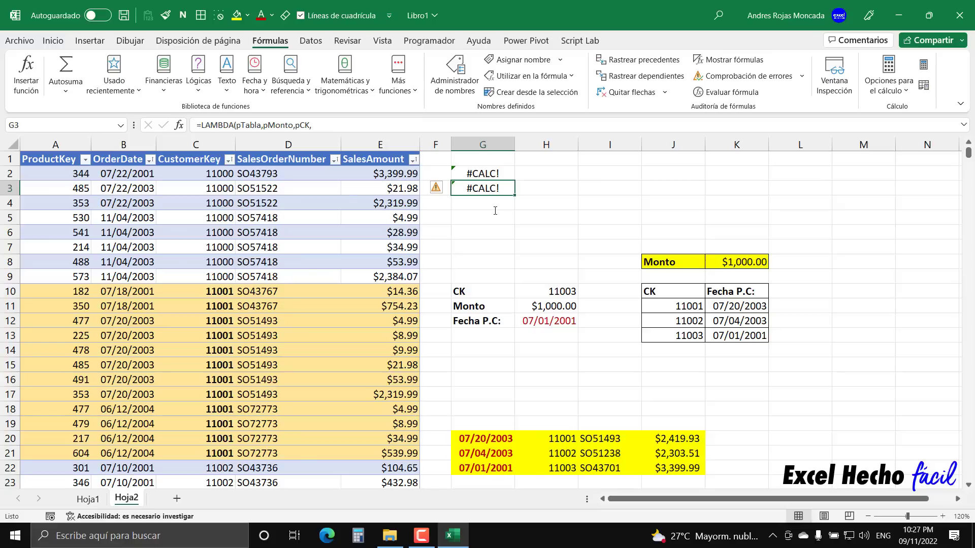
{"action": "key", "text": "F2"}
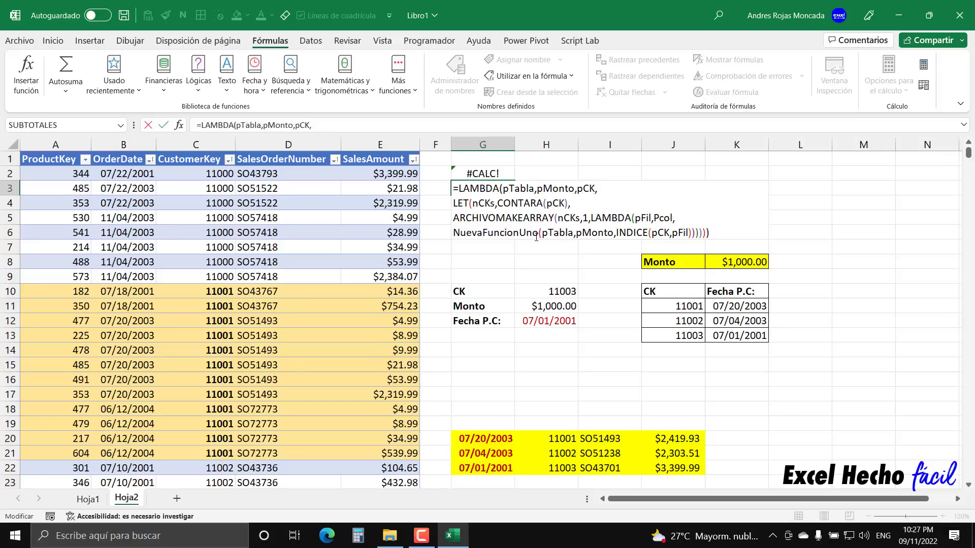
{"action": "key", "text": "ctrl+Return"}
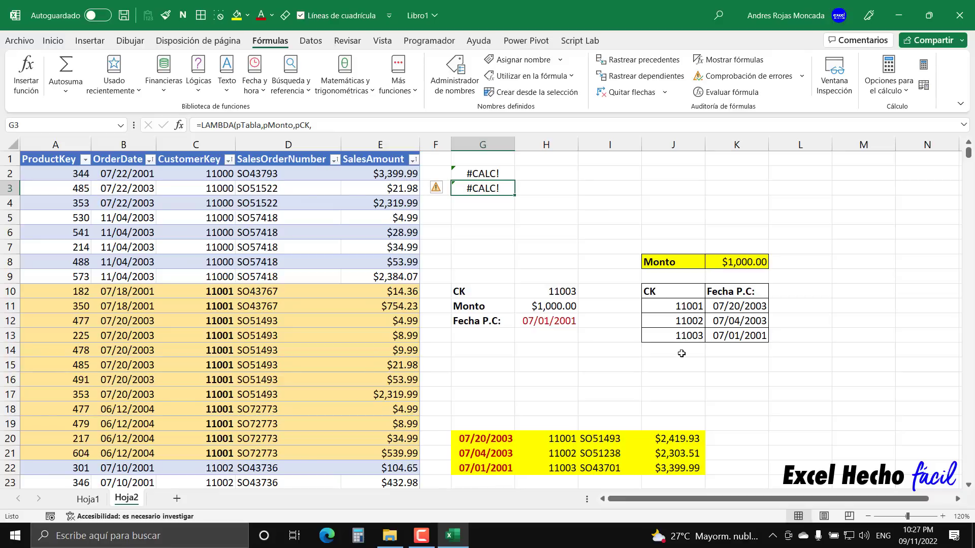
Extend the customer key argument of the NuevaFuncionUnoX formula in K11 to the range J11:J14
{"action": "left_click", "coordinate": [749, 306]}
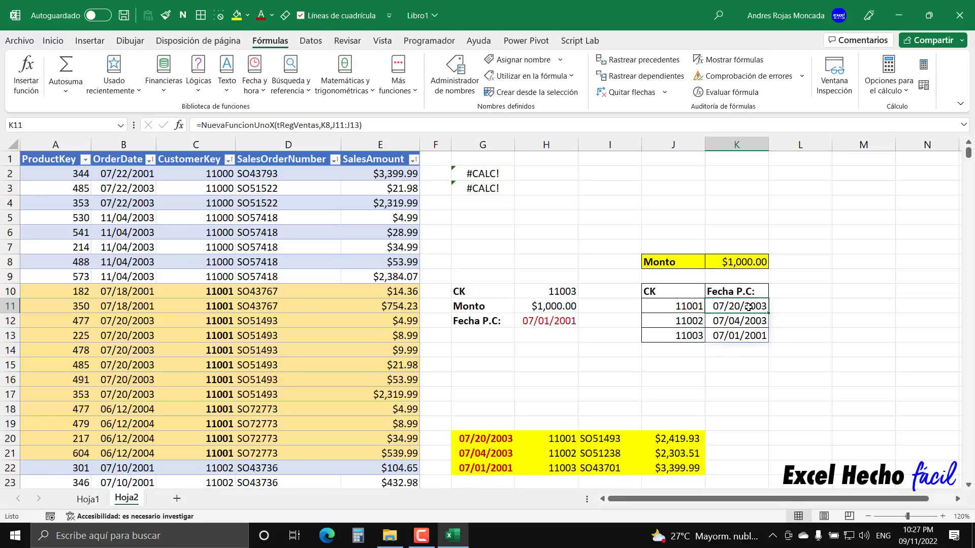
{"action": "double_click", "coordinate": [749, 307]}
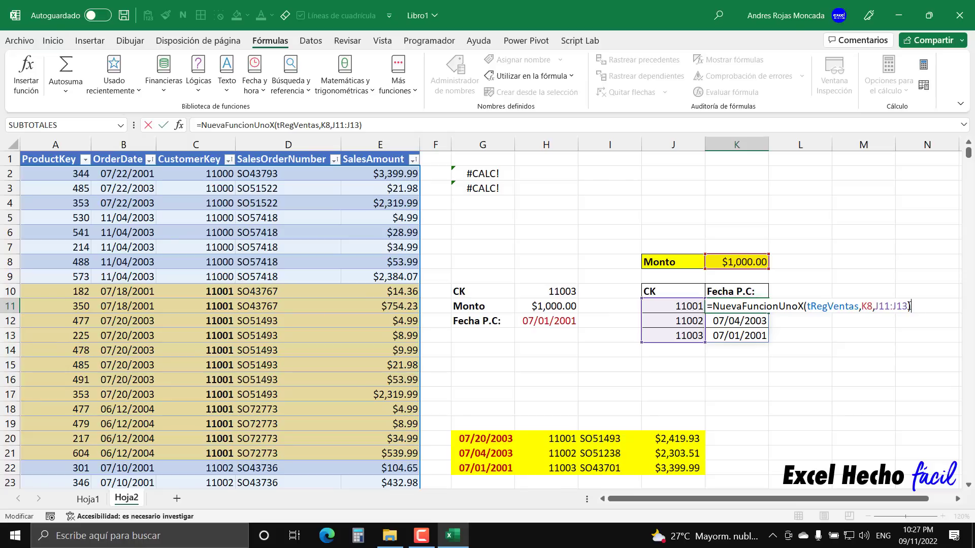
{"action": "left_click_drag", "start_coordinate": [909, 307], "coordinate": [887, 305]}
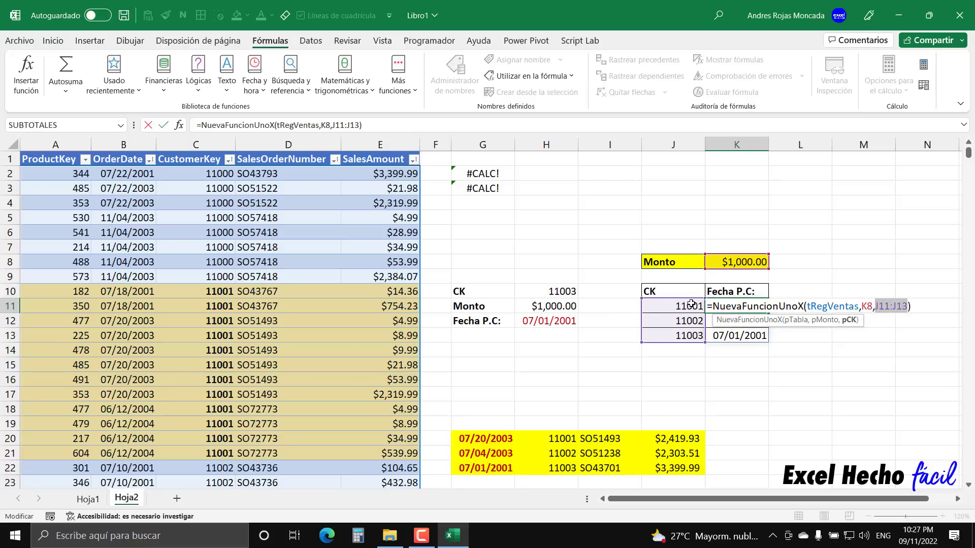
{"action": "left_click_drag", "start_coordinate": [692, 303], "coordinate": [682, 358]}
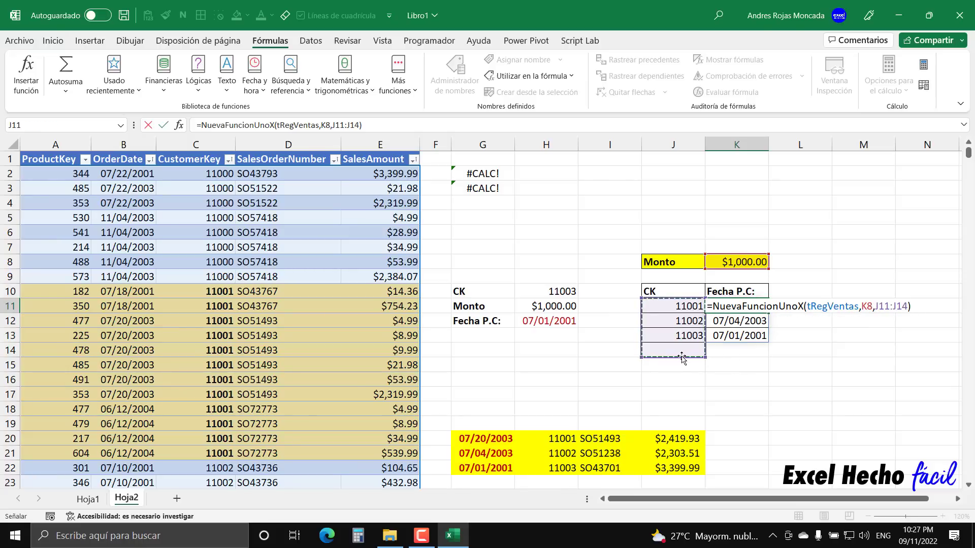
{"action": "key", "text": "Return"}
{"action": "left_click", "coordinate": [723, 335]}
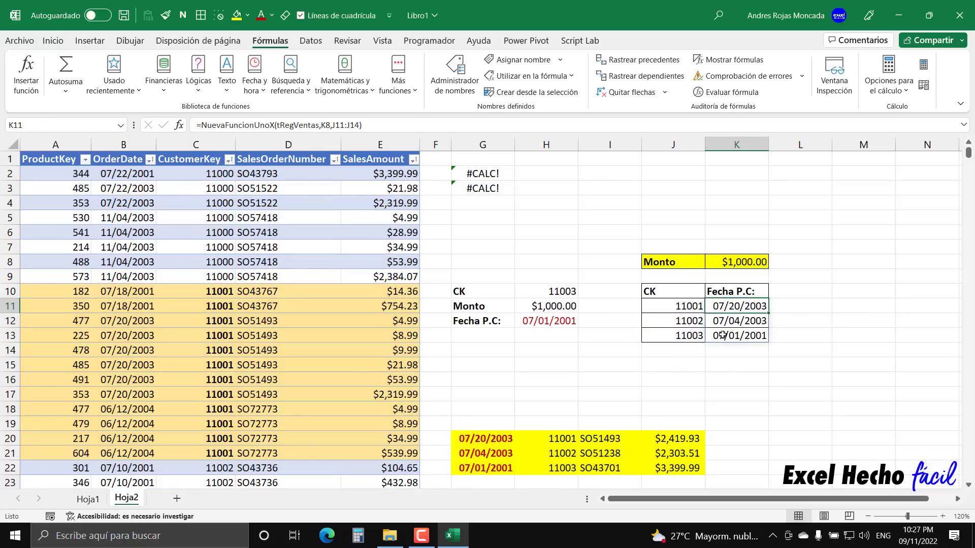
{"action": "left_click", "coordinate": [725, 353]}
{"action": "left_click", "coordinate": [733, 309]}
{"action": "double_click", "coordinate": [733, 310]}
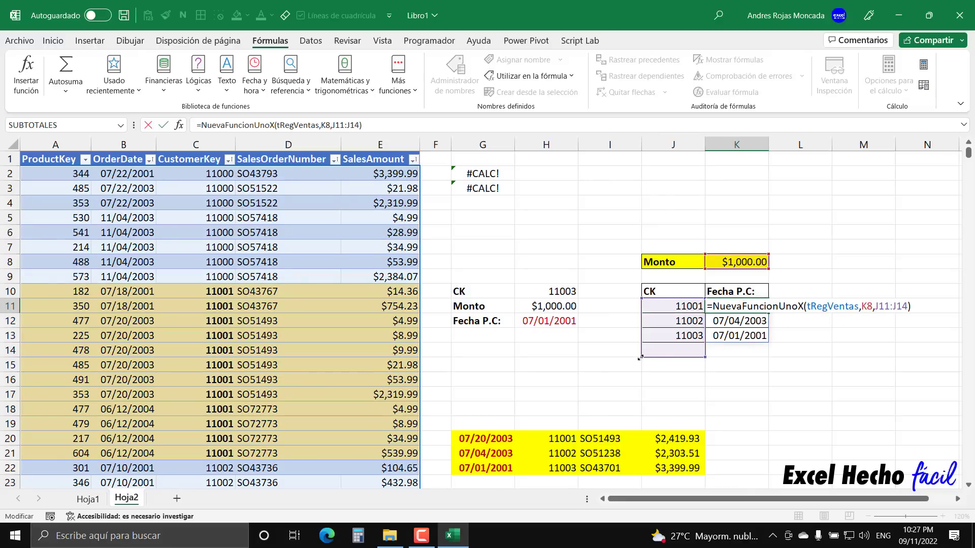
Enter the next consecutive customer key in J14, below the last one in the CK list
{"action": "left_click", "coordinate": [666, 355]}
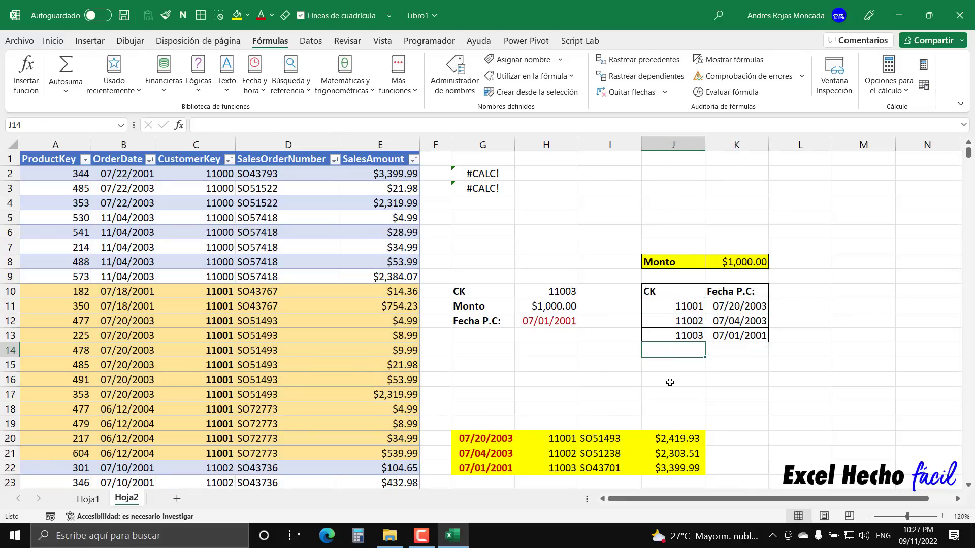
{"action": "type", "text": "111"}
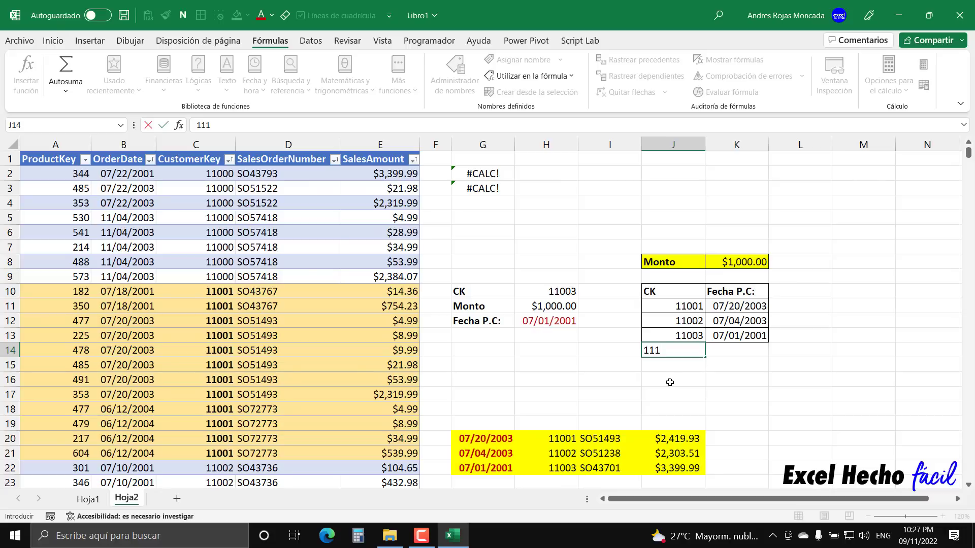
{"action": "key", "text": "BackSpace"}
{"action": "type", "text": "004"}
{"action": "key", "text": "Return"}
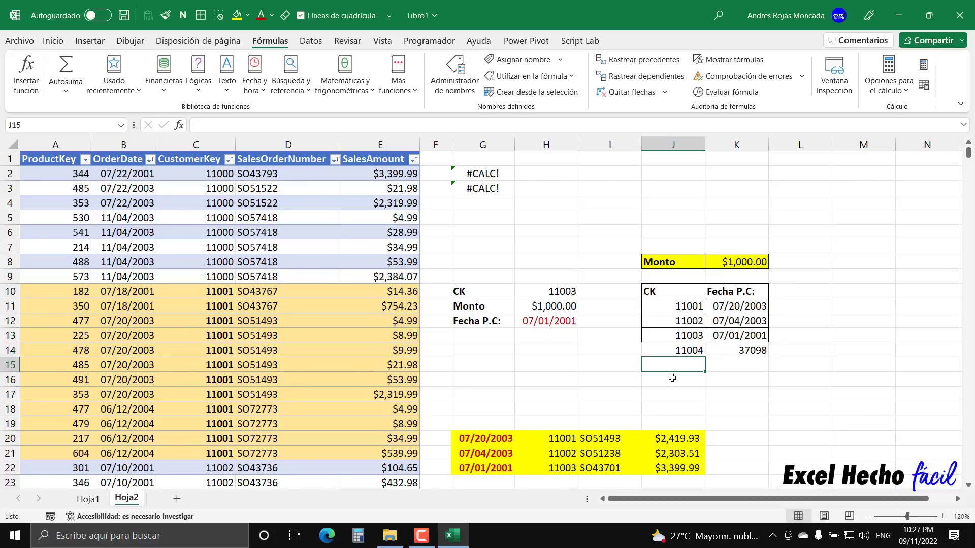
Copy the formatting of J13:K13 onto the new row J14:K14 with the format painter
{"action": "left_click_drag", "start_coordinate": [682, 335], "coordinate": [726, 336]}
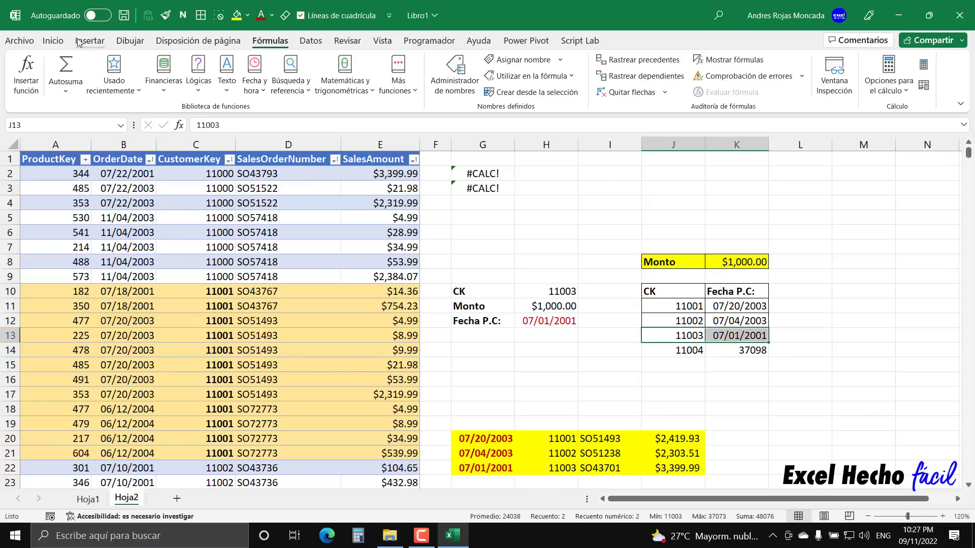
{"action": "left_click", "coordinate": [165, 15]}
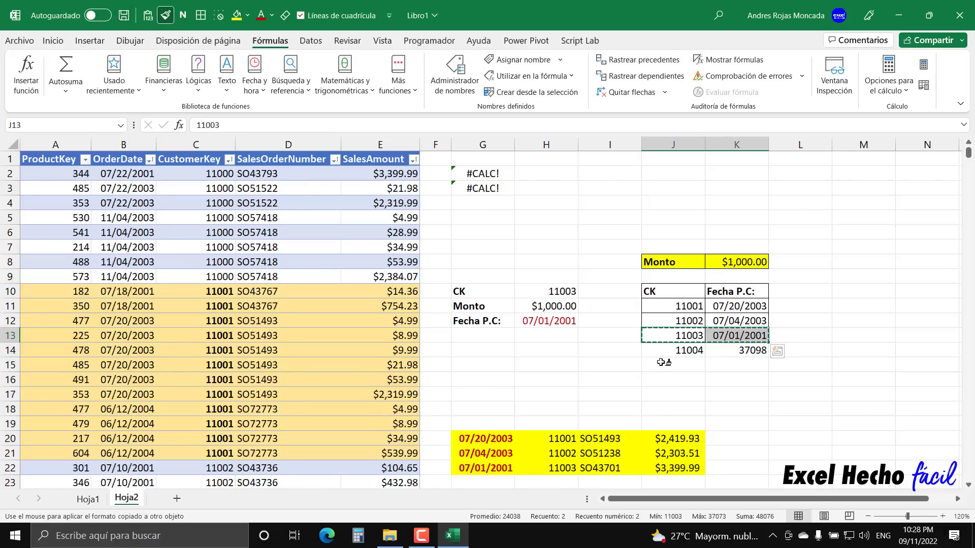
{"action": "left_click_drag", "start_coordinate": [676, 350], "coordinate": [734, 350]}
{"action": "left_click", "coordinate": [735, 378]}
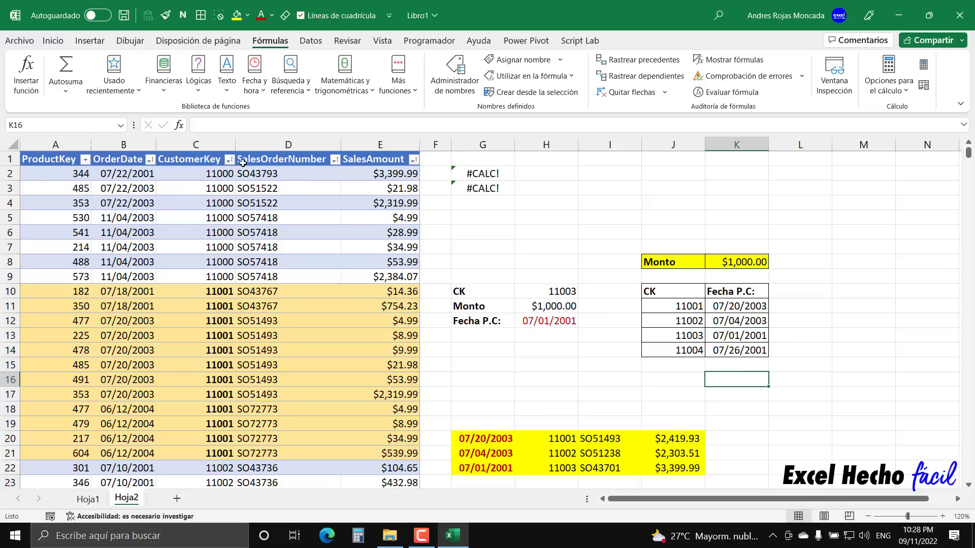
Filter the sales table's CustomerKey column to show only the customer key entered in J14
{"action": "left_click", "coordinate": [203, 156]}
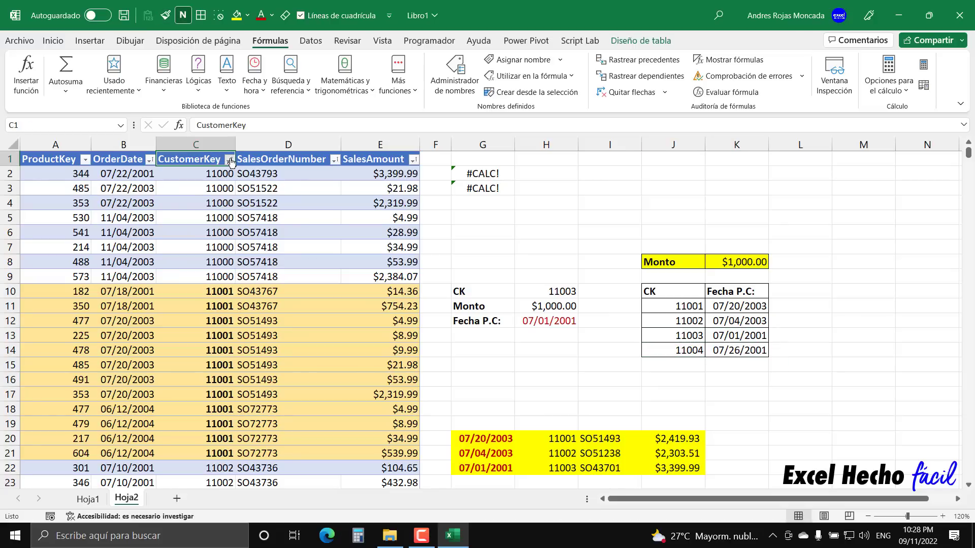
{"action": "left_click", "coordinate": [229, 159]}
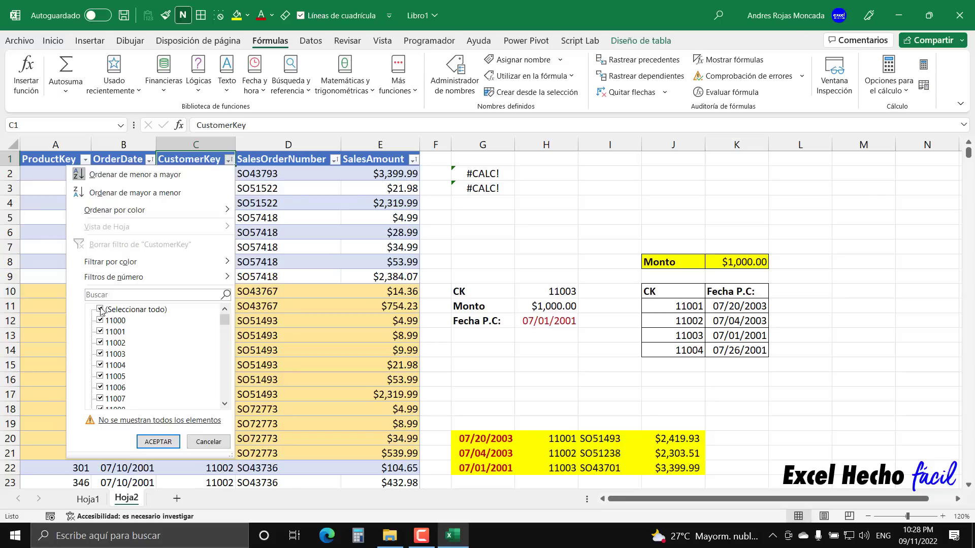
{"action": "left_click", "coordinate": [102, 310]}
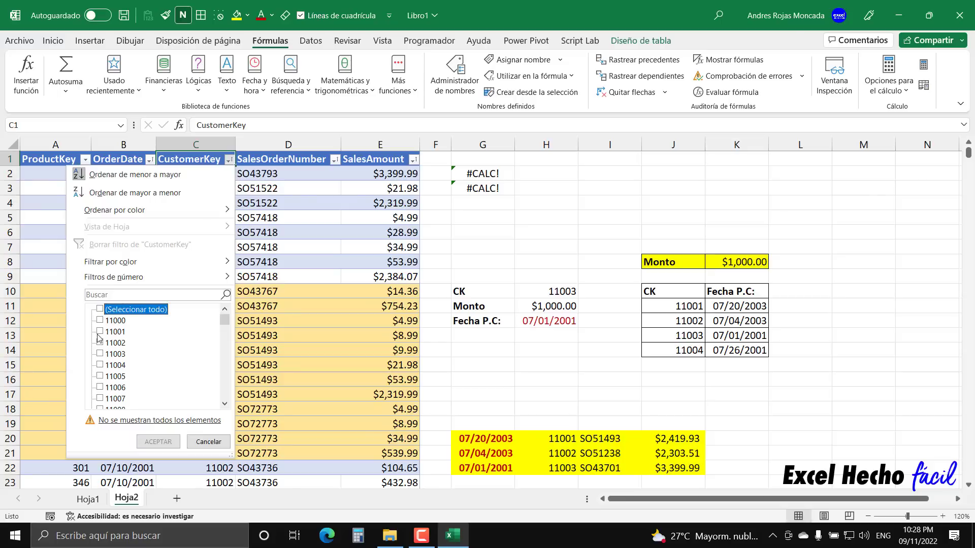
{"action": "left_click", "coordinate": [99, 366]}
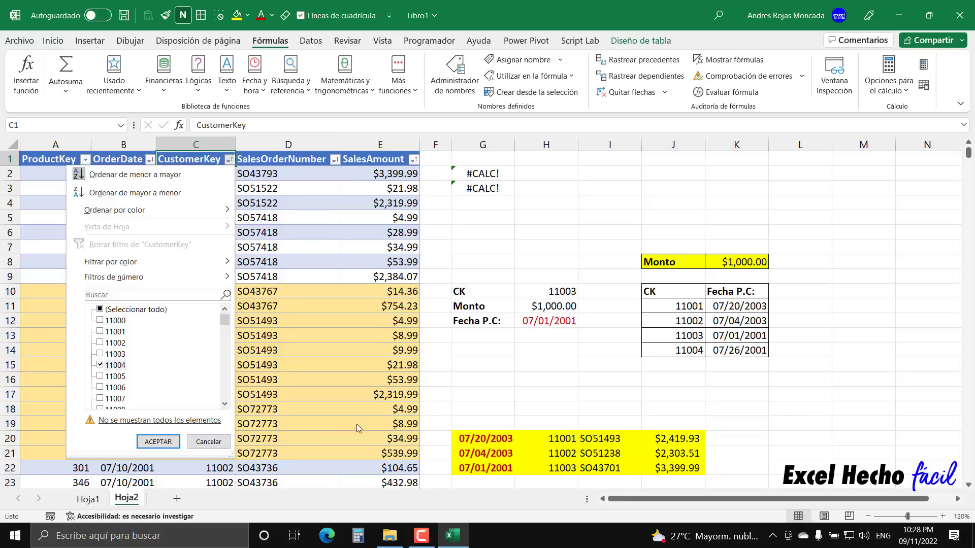
{"action": "left_click", "coordinate": [168, 441]}
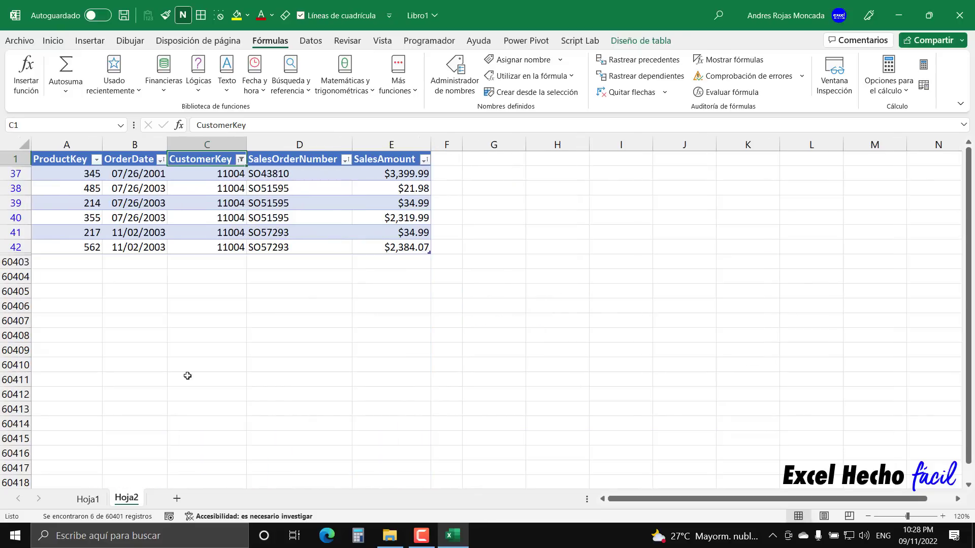
Examine the filtered customer's order numbers, sales amounts and order dates to find the first order reaching the Monto threshold
{"action": "left_click", "coordinate": [319, 163]}
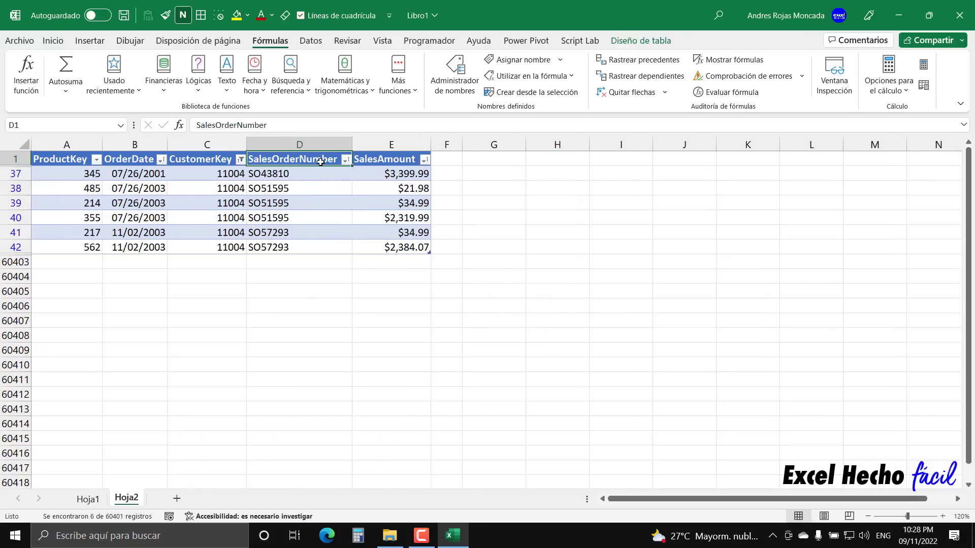
{"action": "left_click", "coordinate": [346, 160]}
{"action": "key", "text": "Escape"}
{"action": "left_click", "coordinate": [303, 174]}
{"action": "left_click_drag", "start_coordinate": [300, 189], "coordinate": [297, 246]}
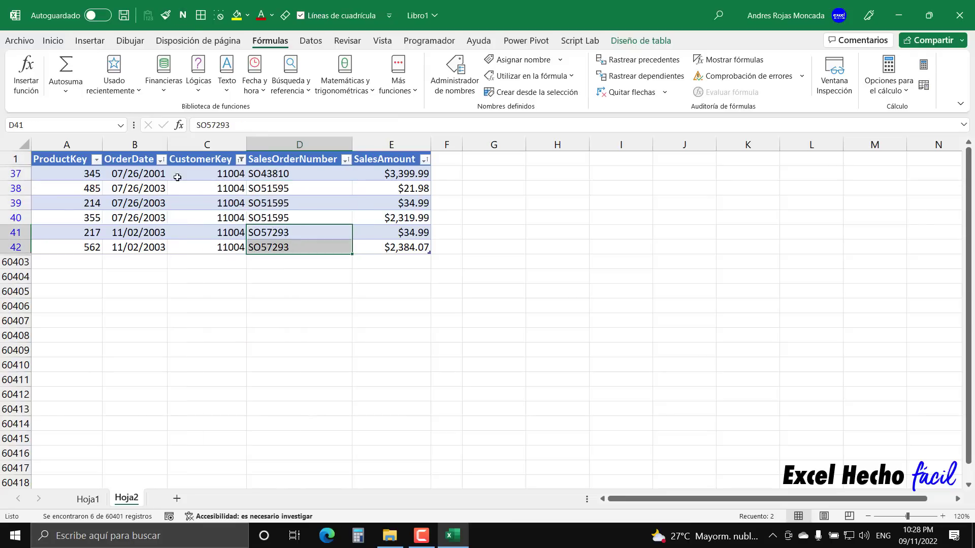
{"action": "left_click", "coordinate": [378, 178]}
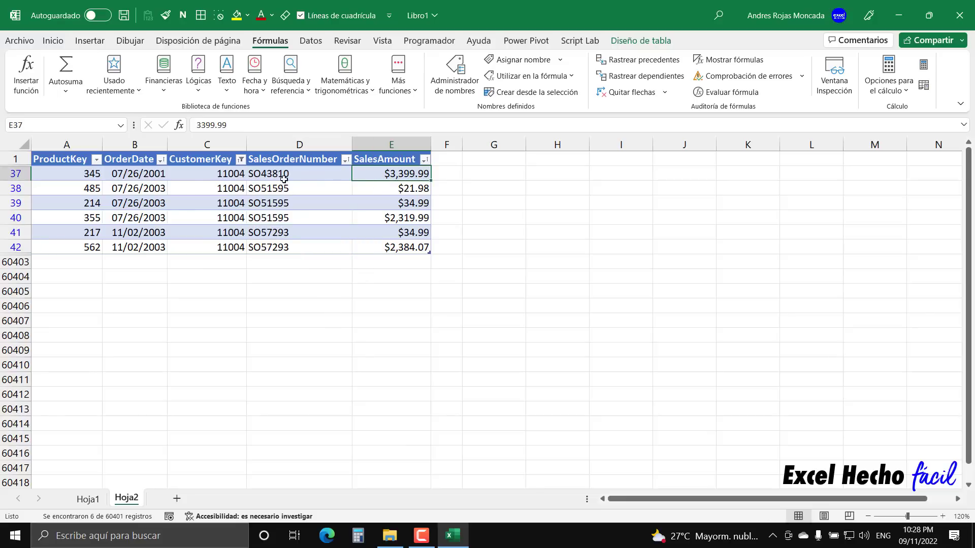
{"action": "left_click", "coordinate": [144, 179]}
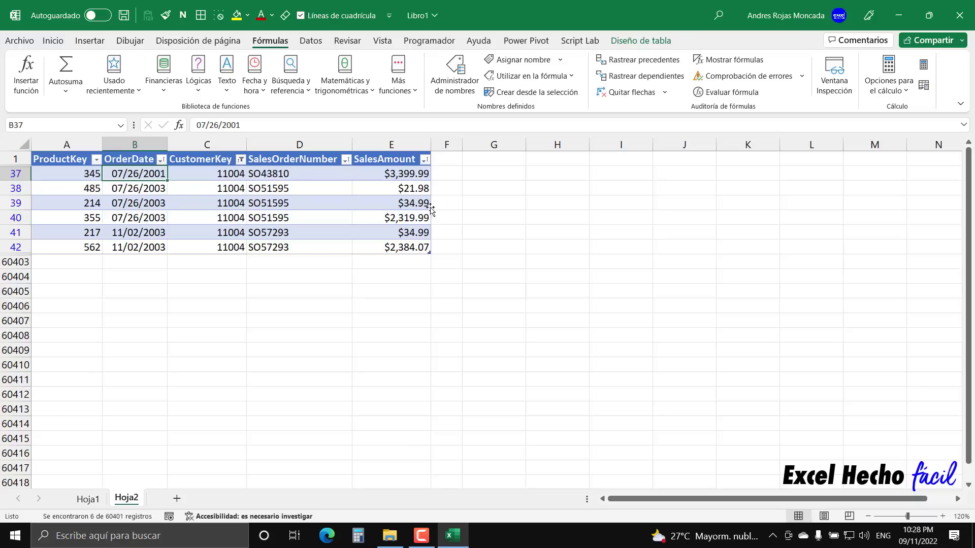
Clear the CustomerKey filter from the sales table and check the formula result in K14
{"action": "left_click", "coordinate": [204, 161]}
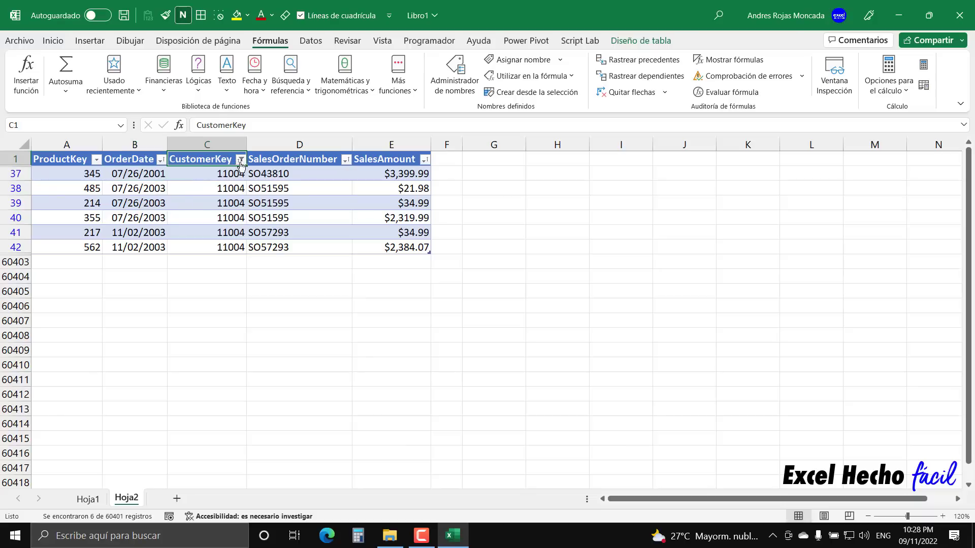
{"action": "left_click", "coordinate": [241, 161]}
{"action": "left_click", "coordinate": [147, 244]}
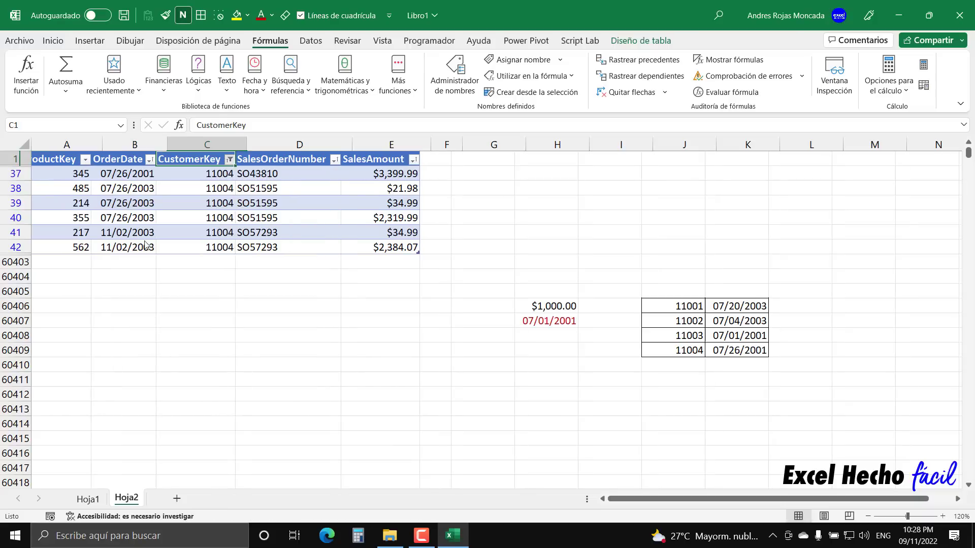
{"action": "left_click", "coordinate": [721, 351]}
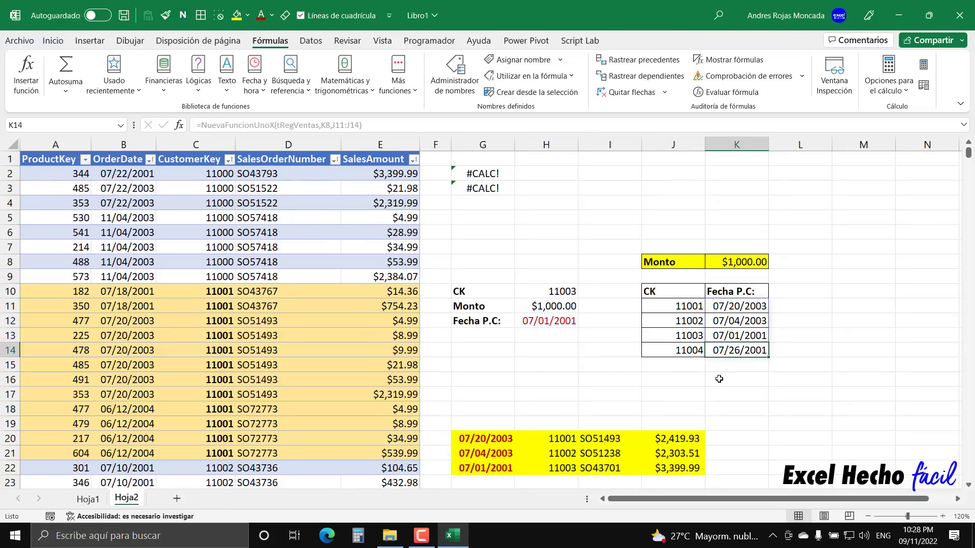
Open the full LAMBDA formula in G2 to review its definition
{"action": "left_click", "coordinate": [508, 190]}
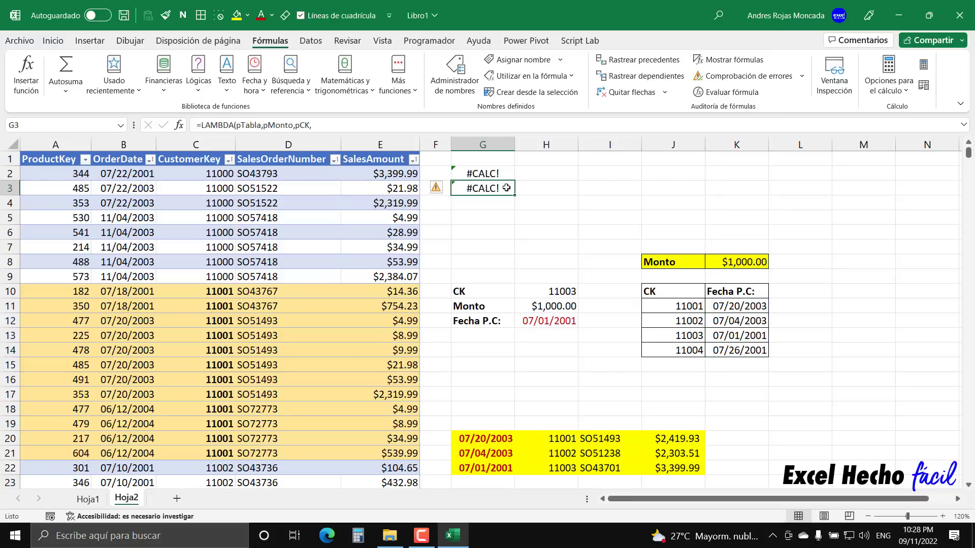
{"action": "left_click", "coordinate": [505, 177]}
{"action": "double_click", "coordinate": [506, 176]}
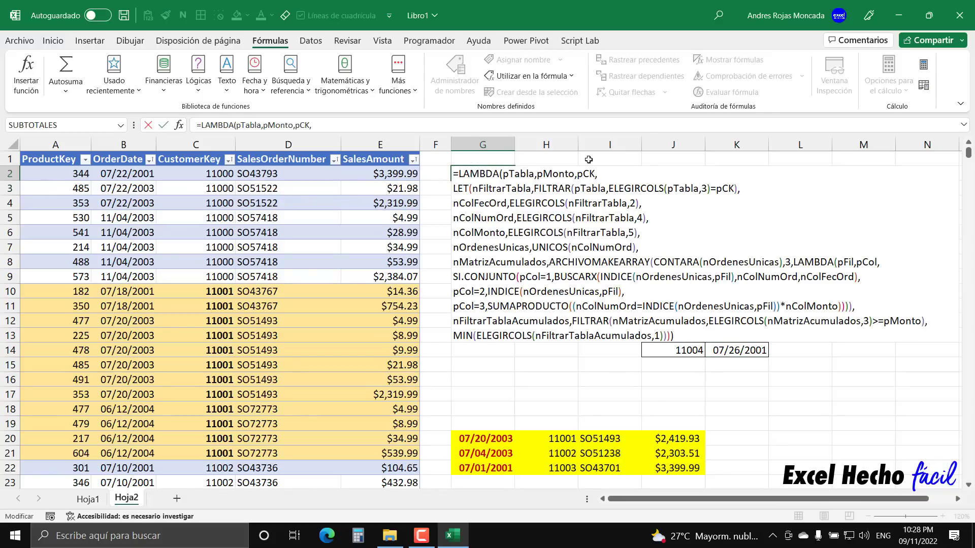